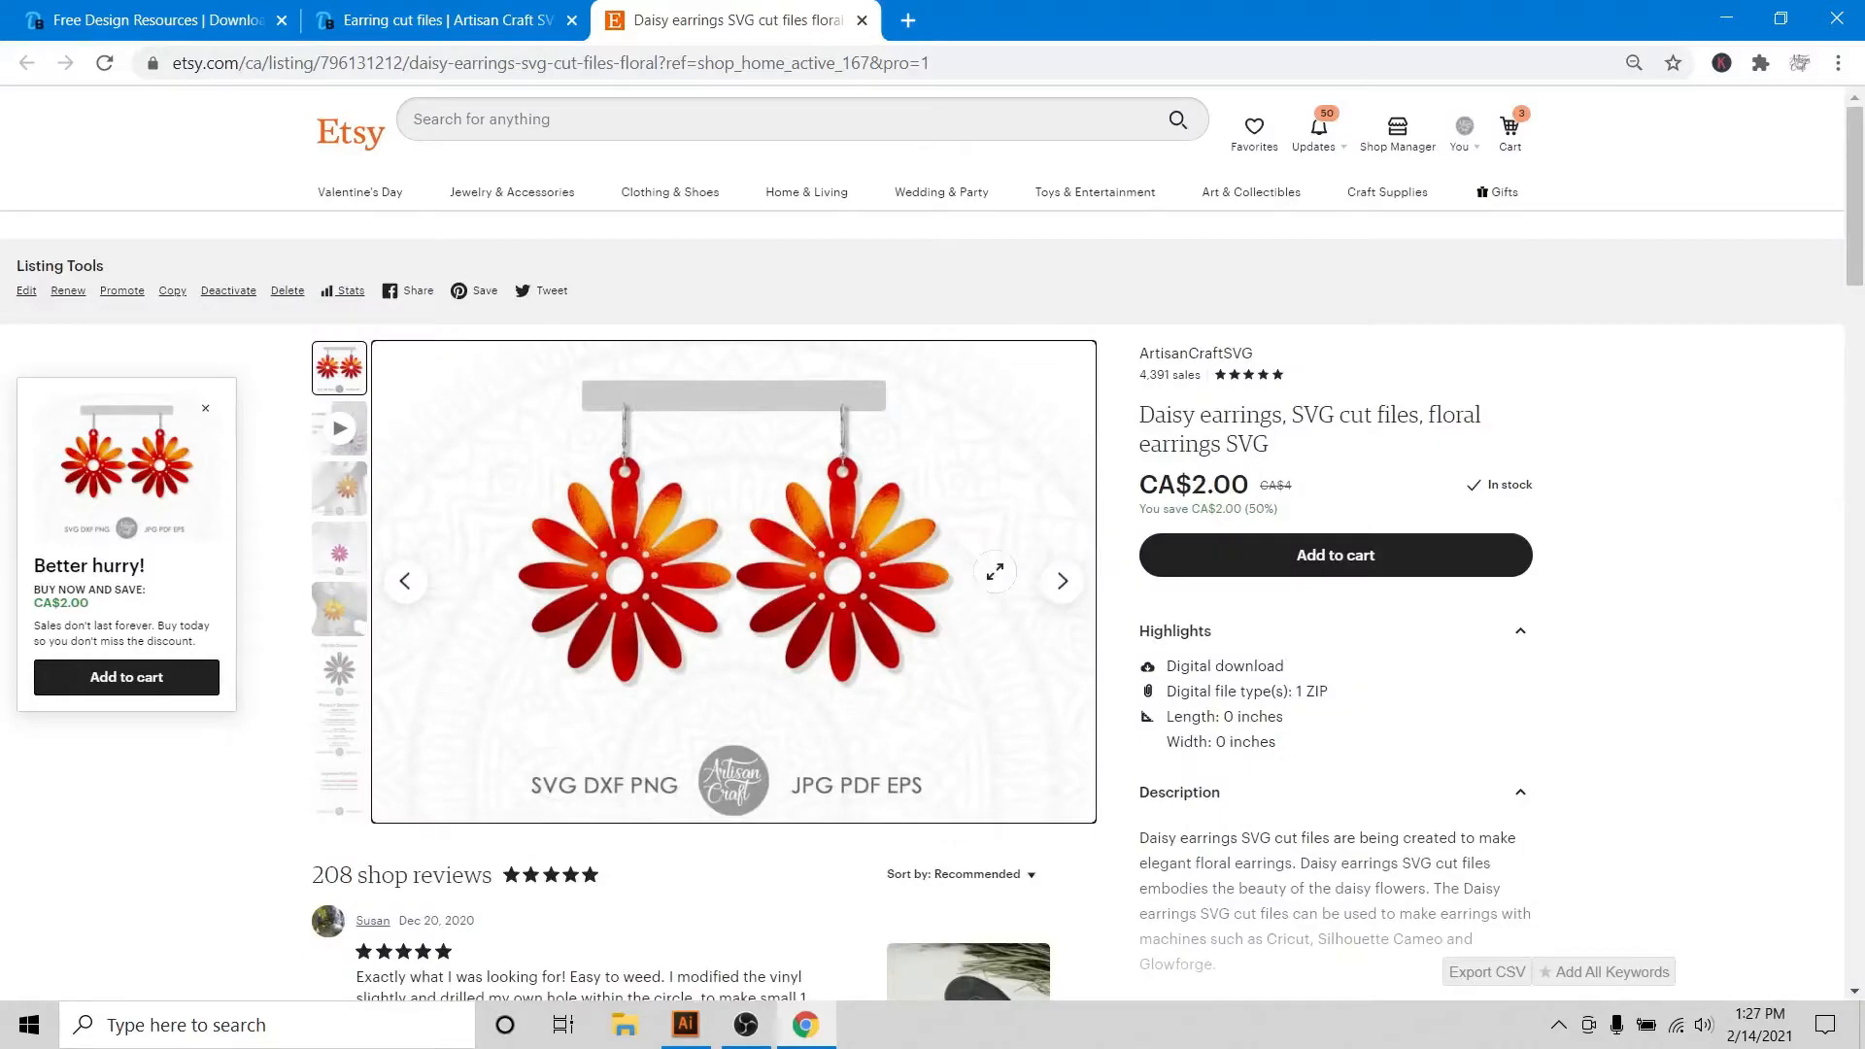
Examine the enlarged listing images of the daisy earrings on Etsy, through to the File For Download image.
click(995, 572)
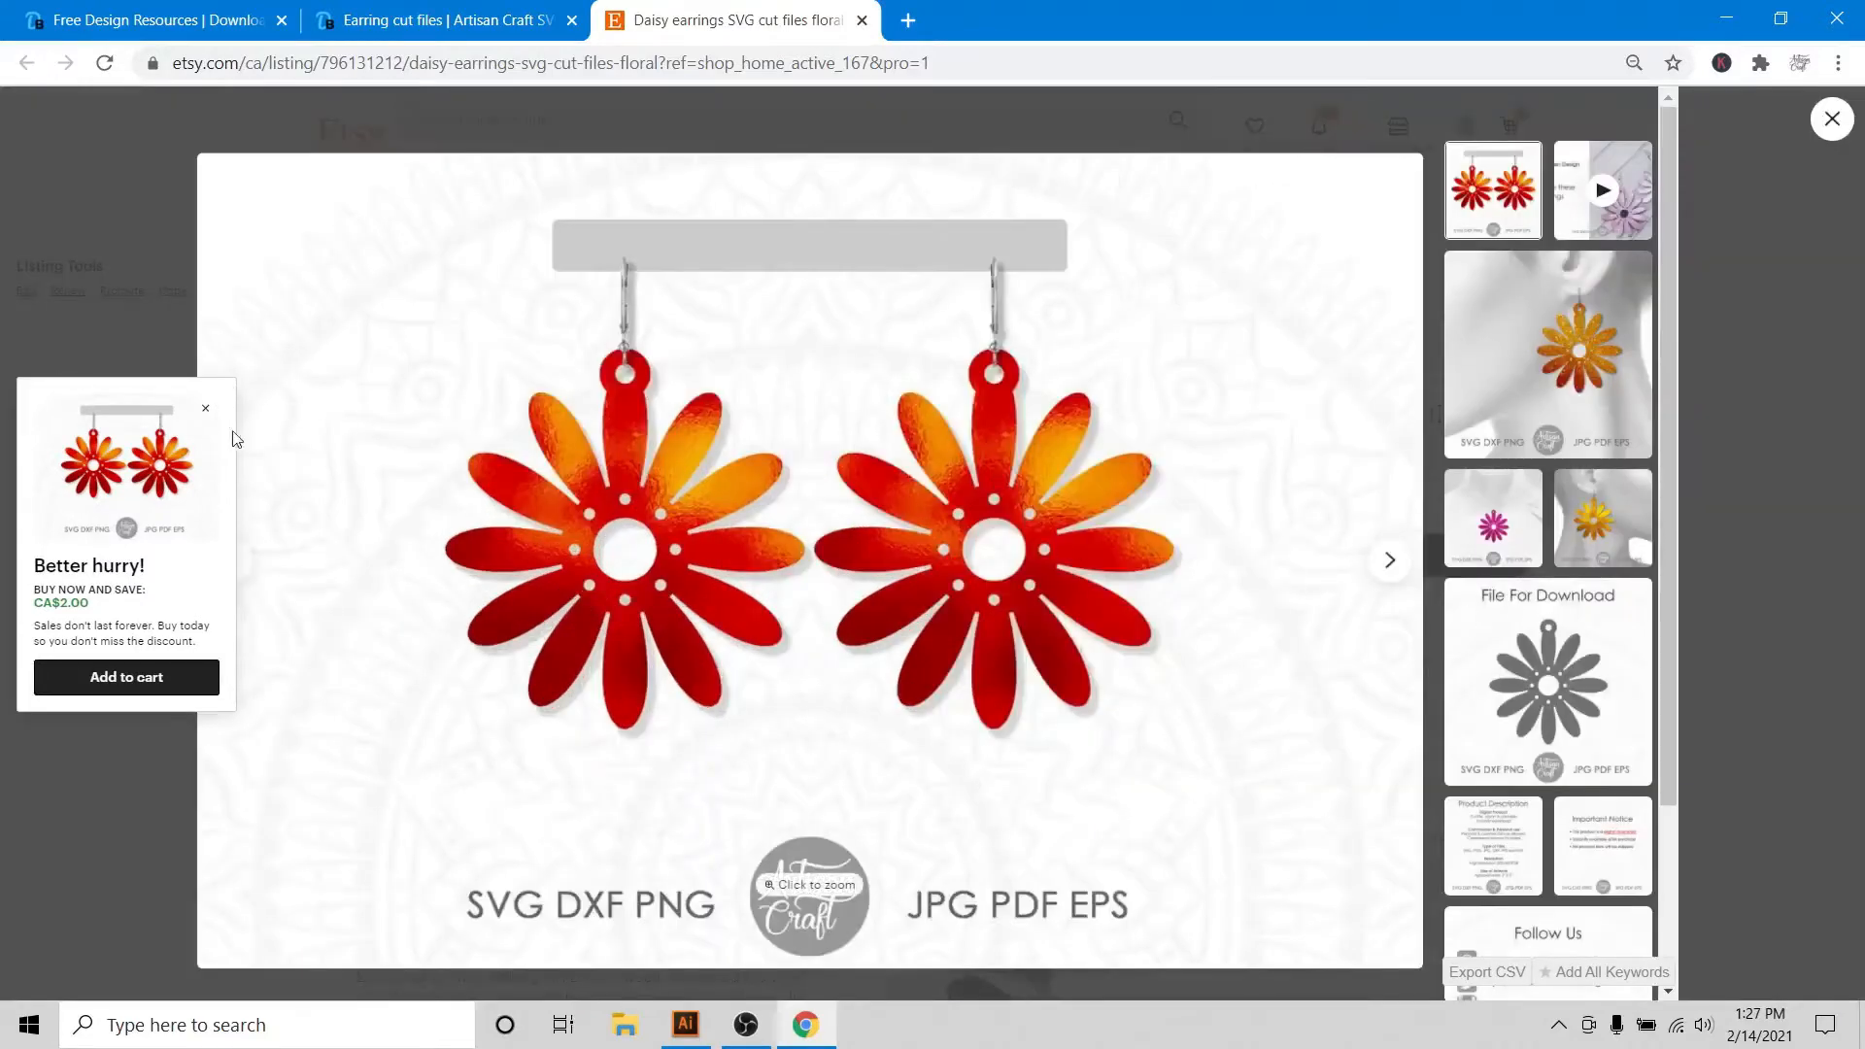
click(207, 415)
click(207, 416)
click(643, 471)
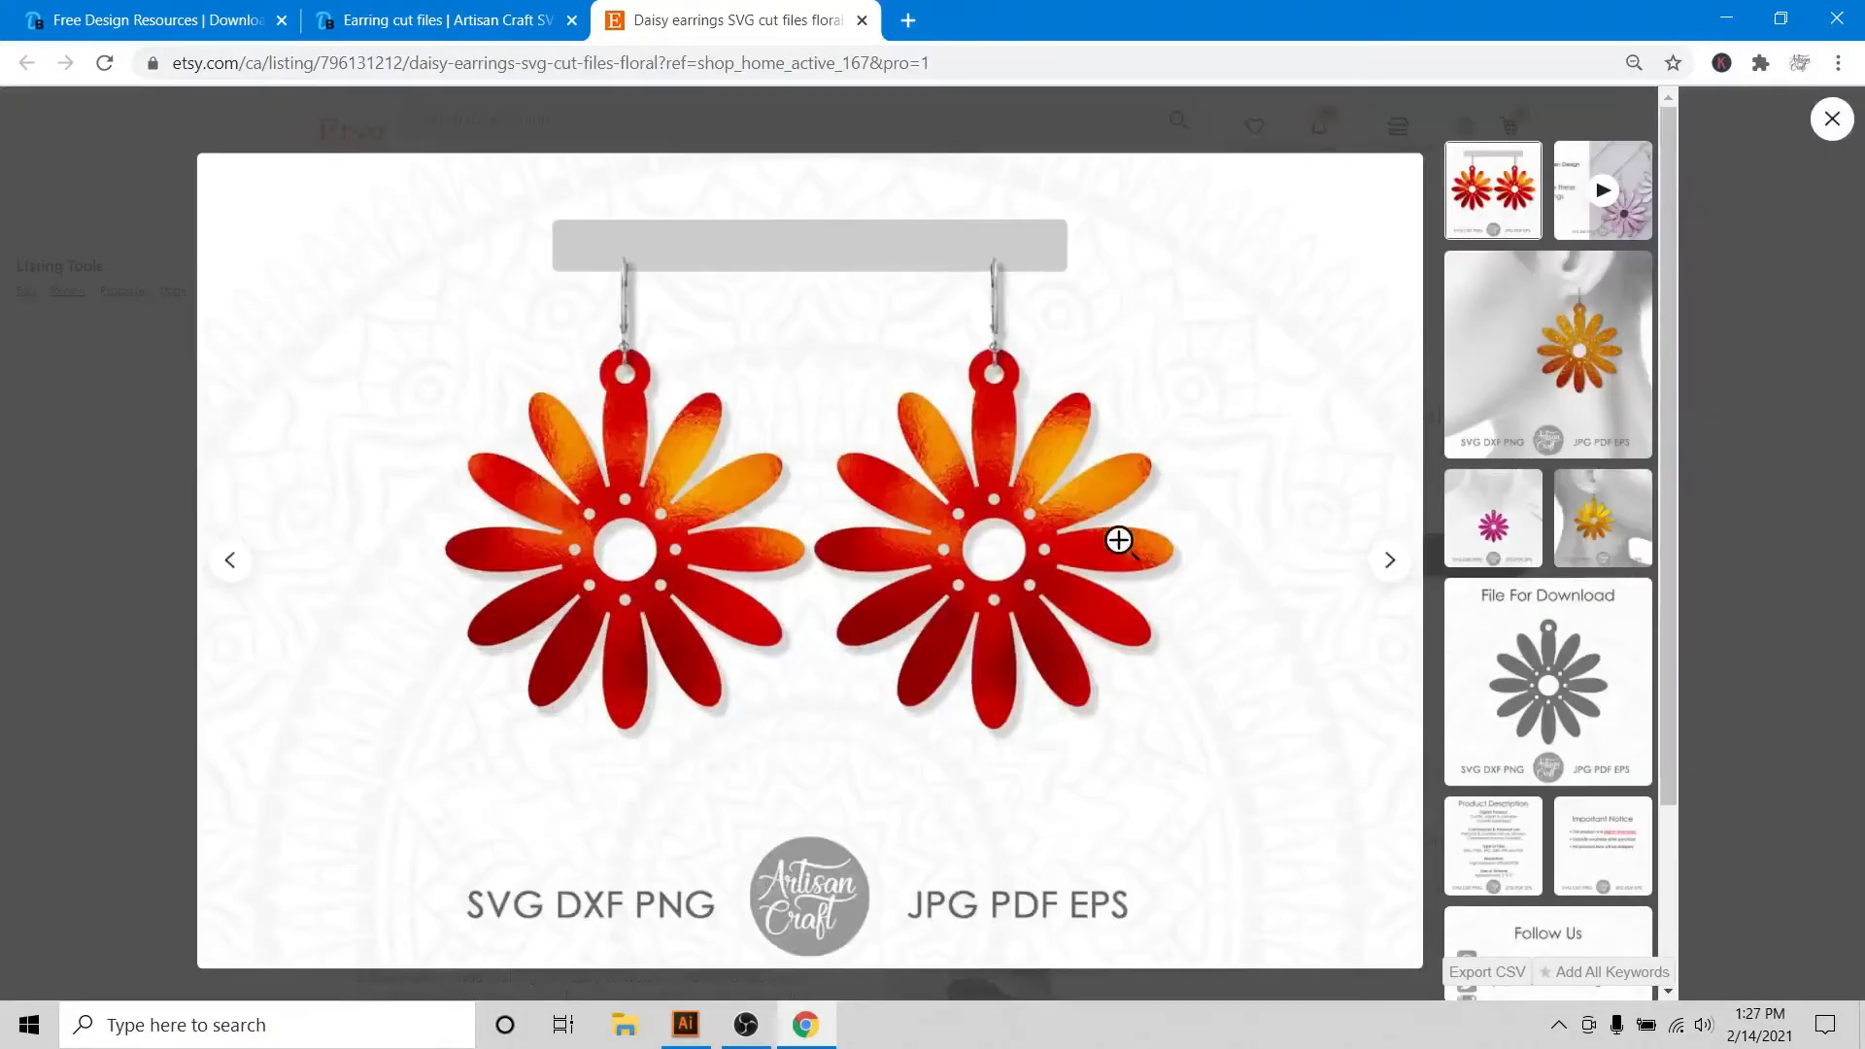
click(1390, 559)
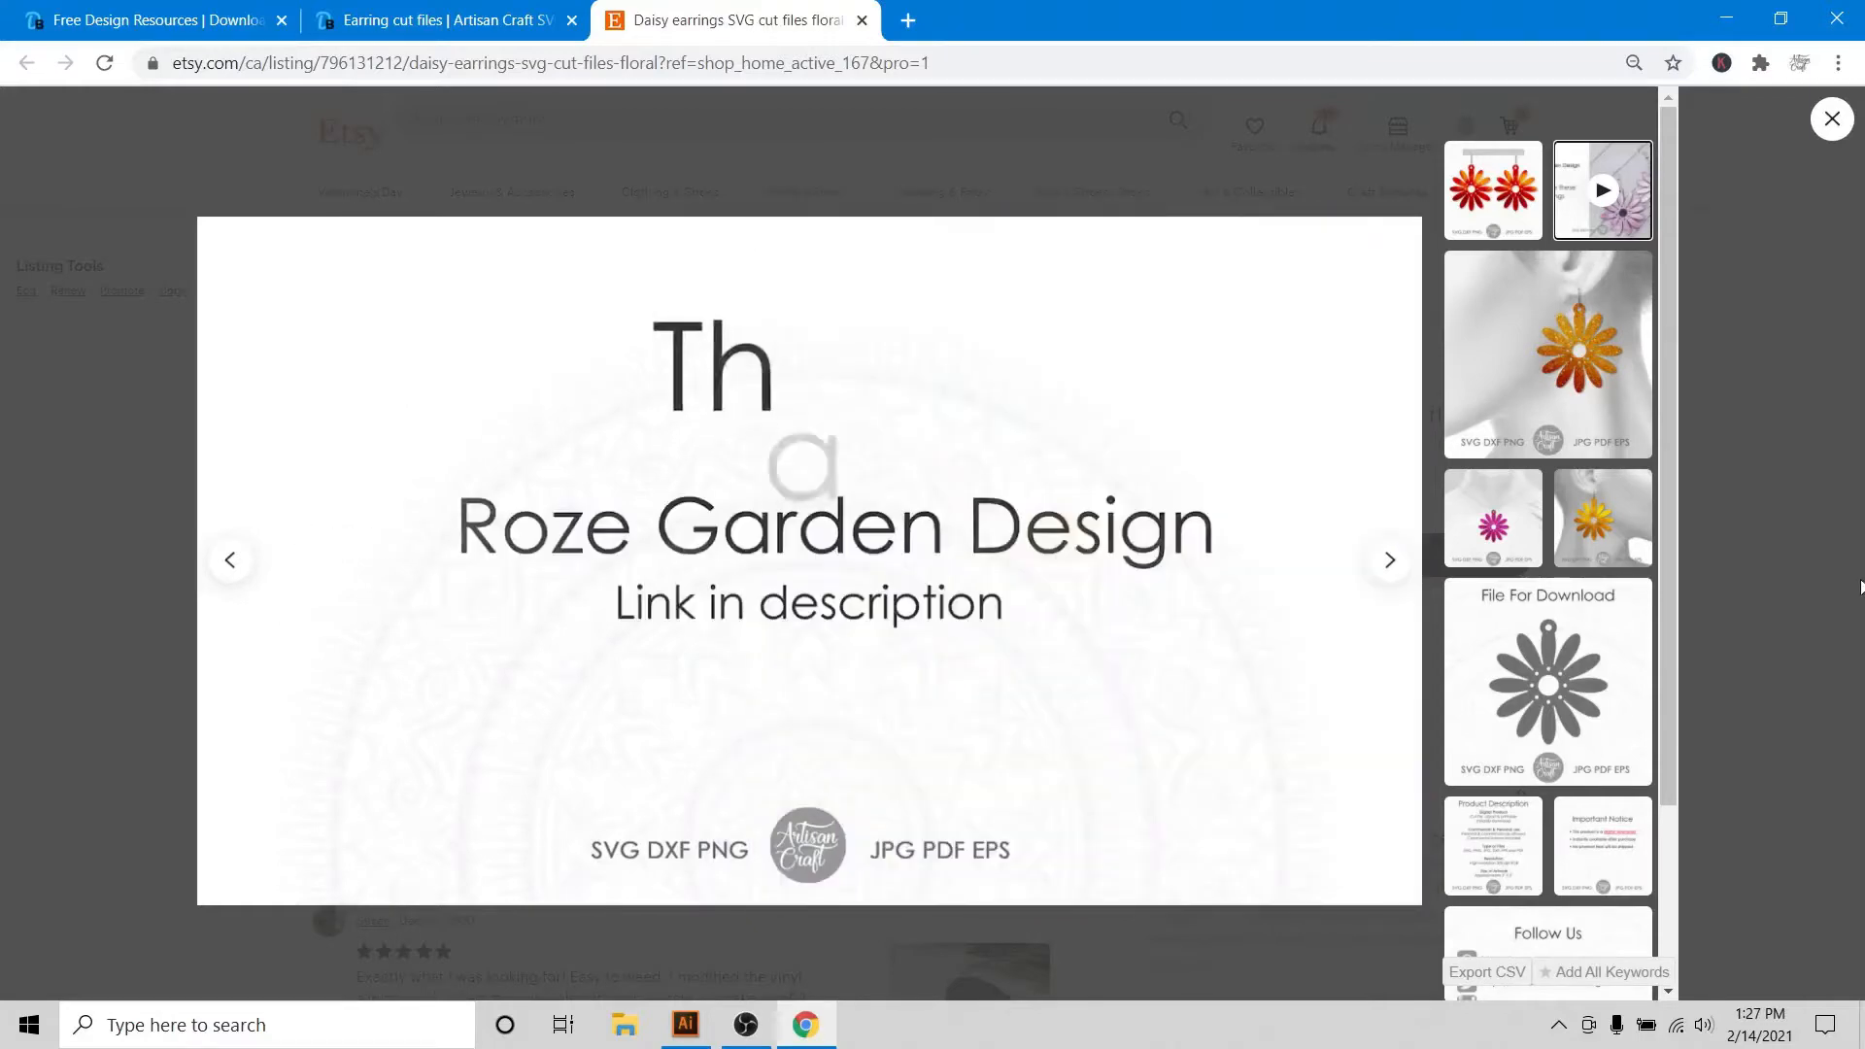
click(1391, 561)
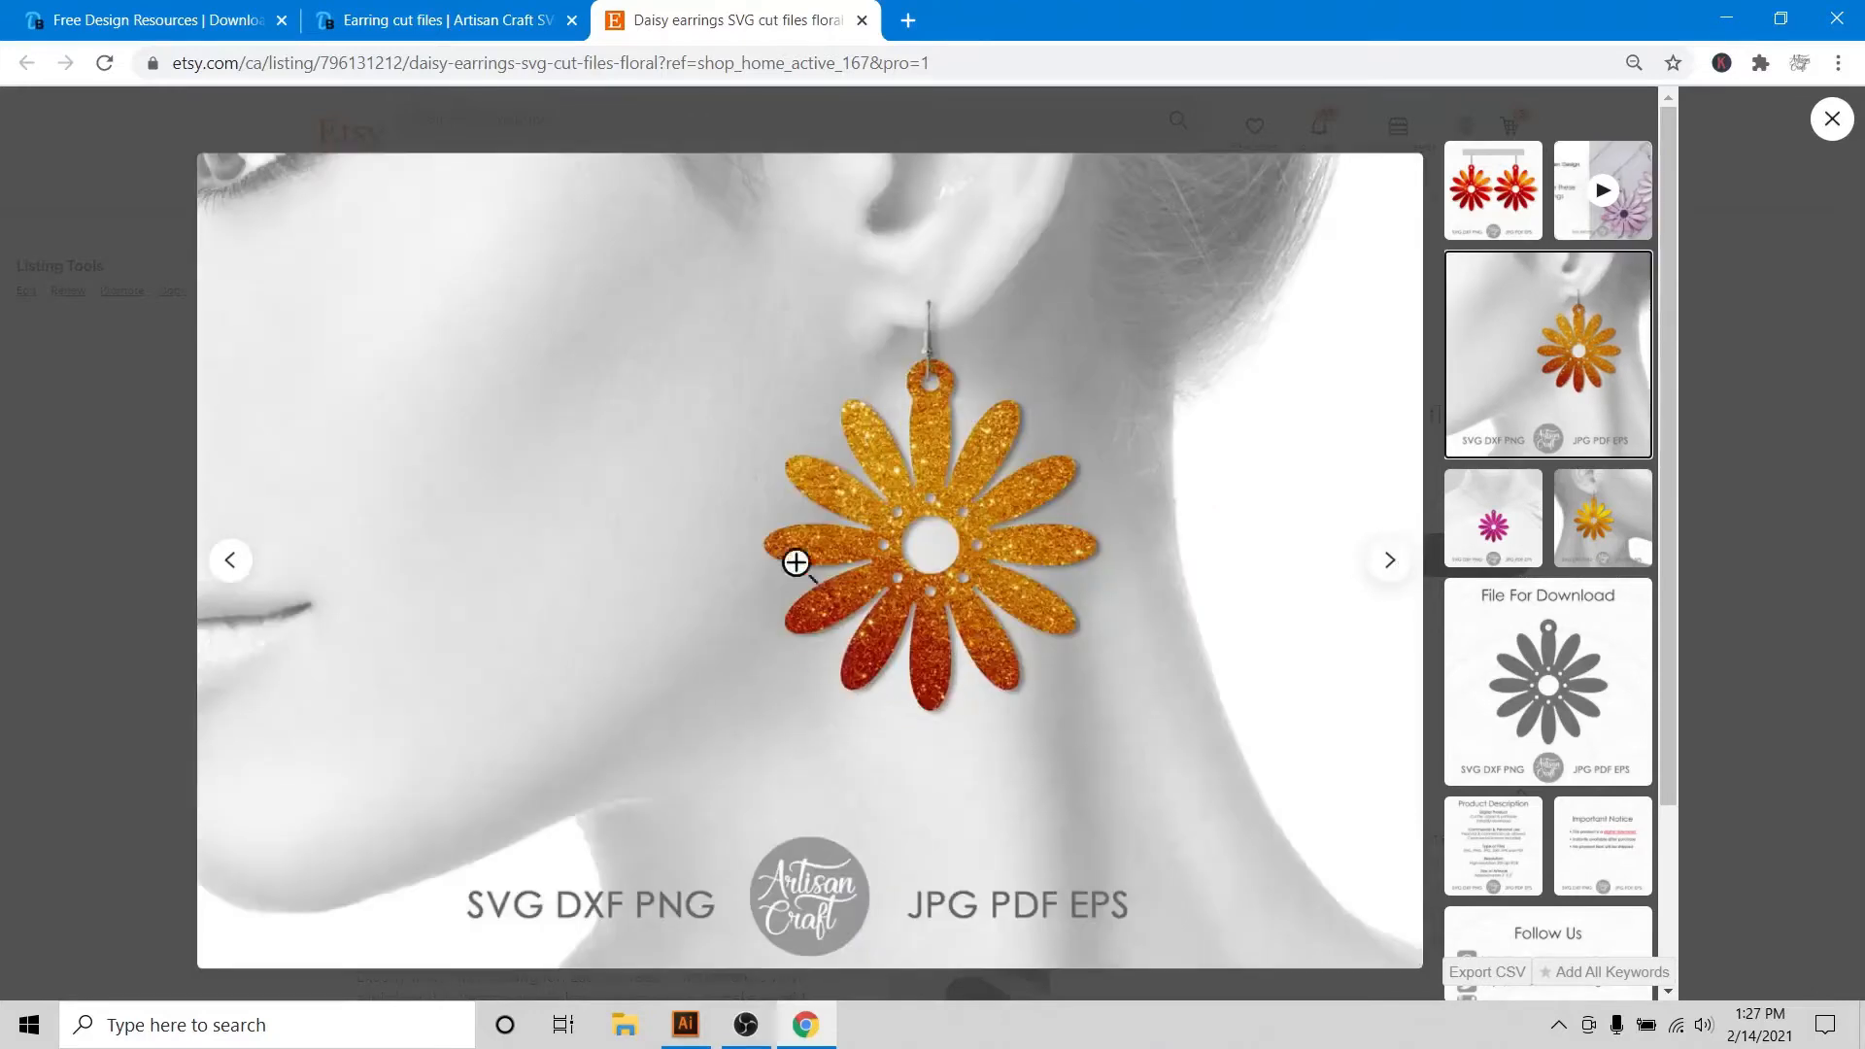
click(1402, 575)
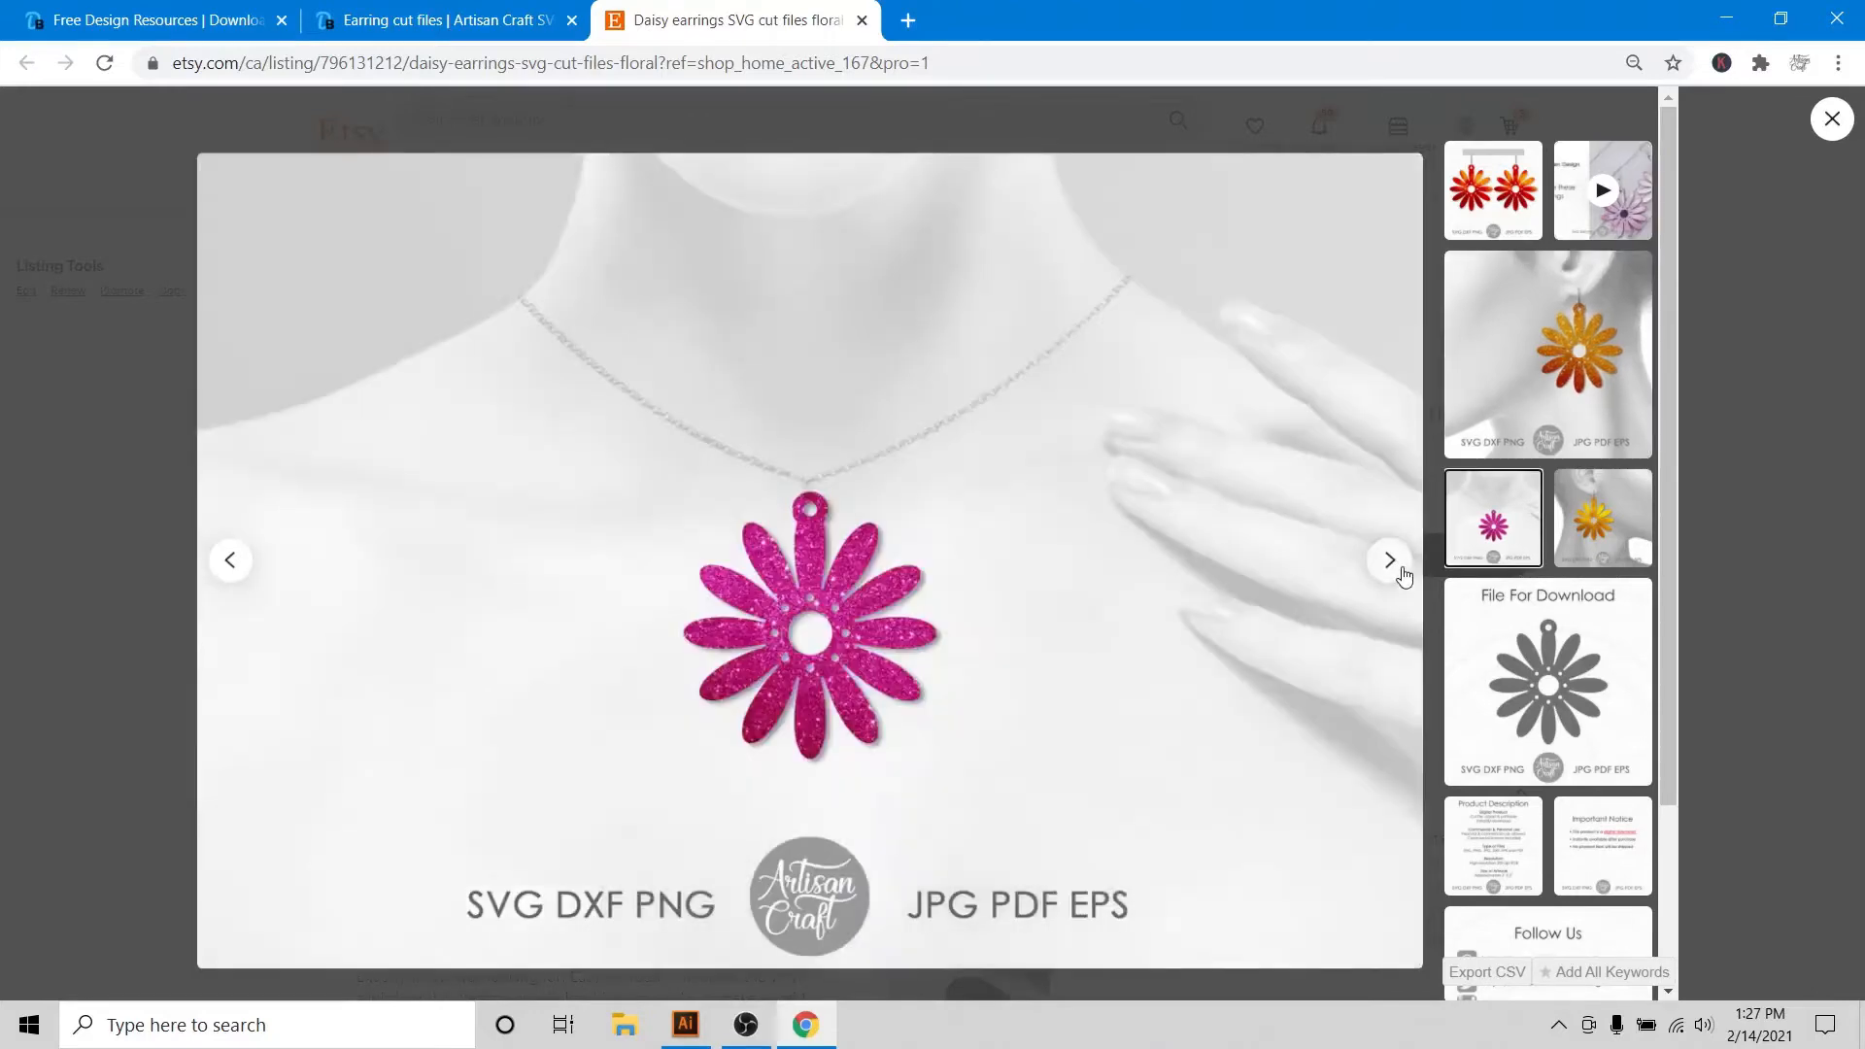
click(1402, 574)
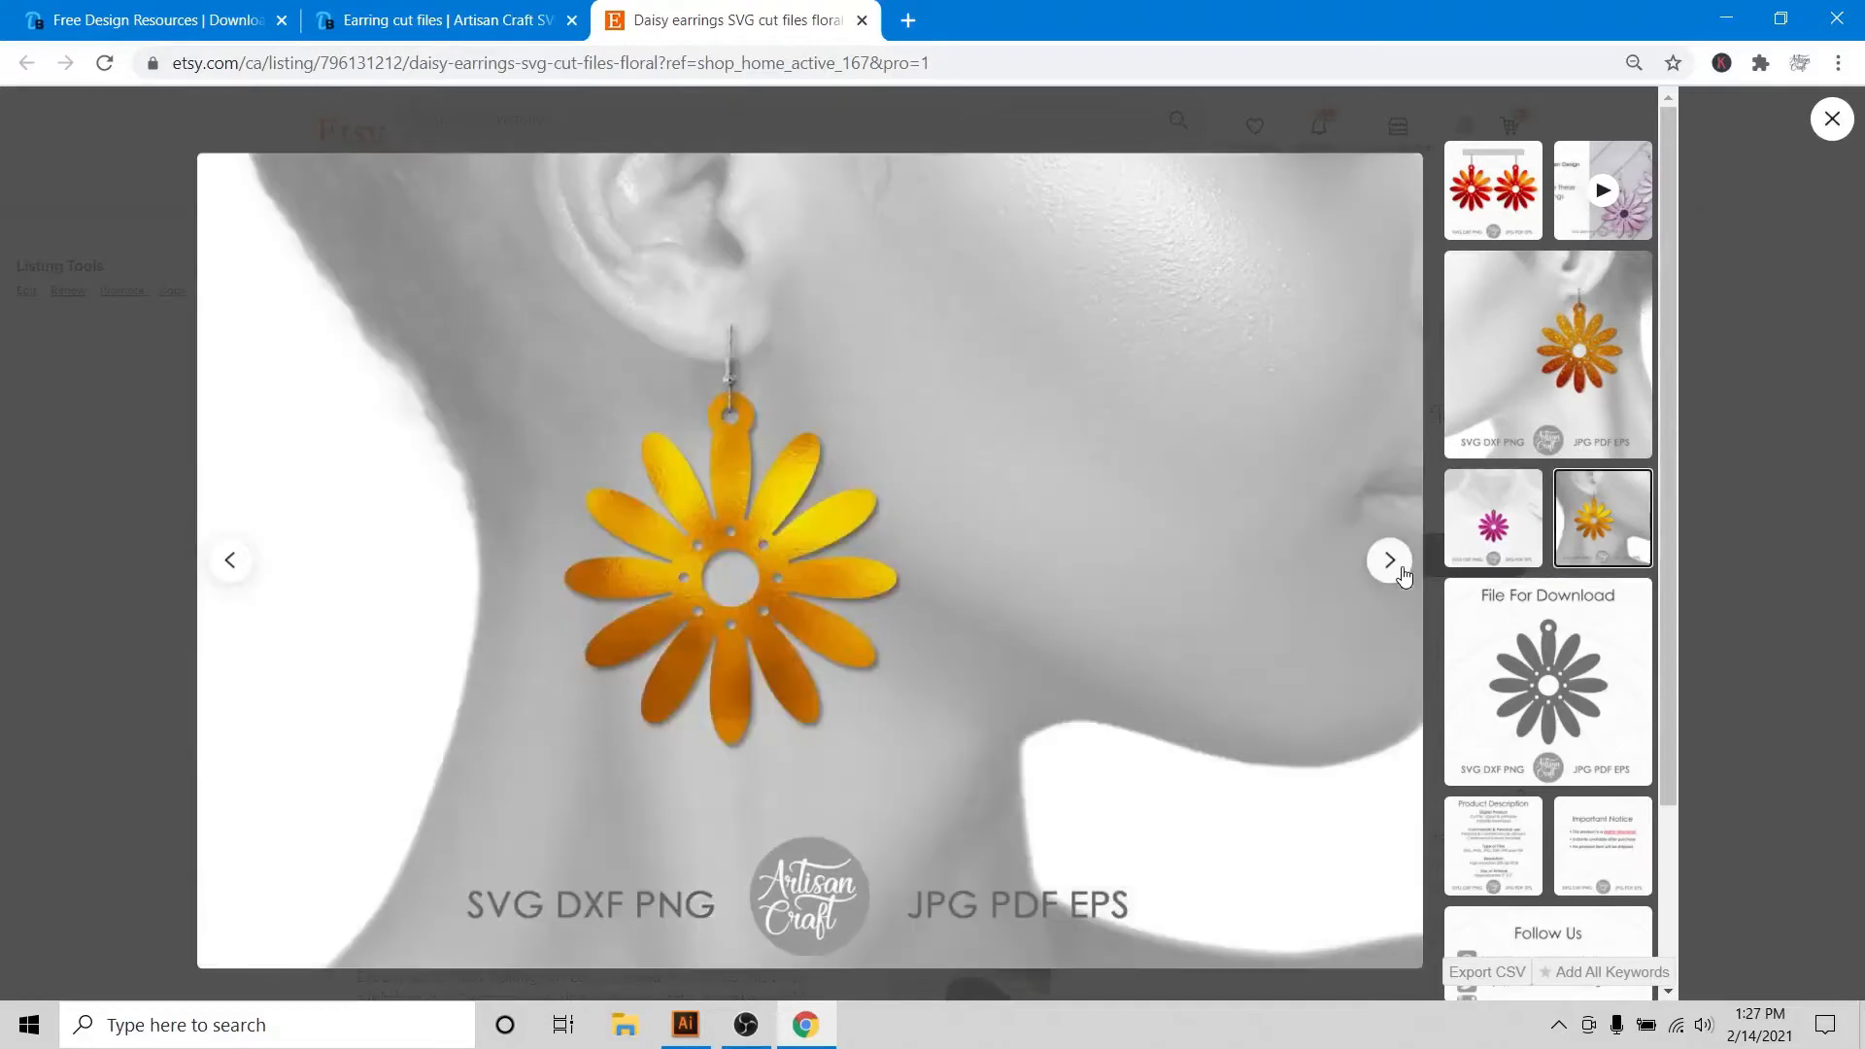
click(1402, 574)
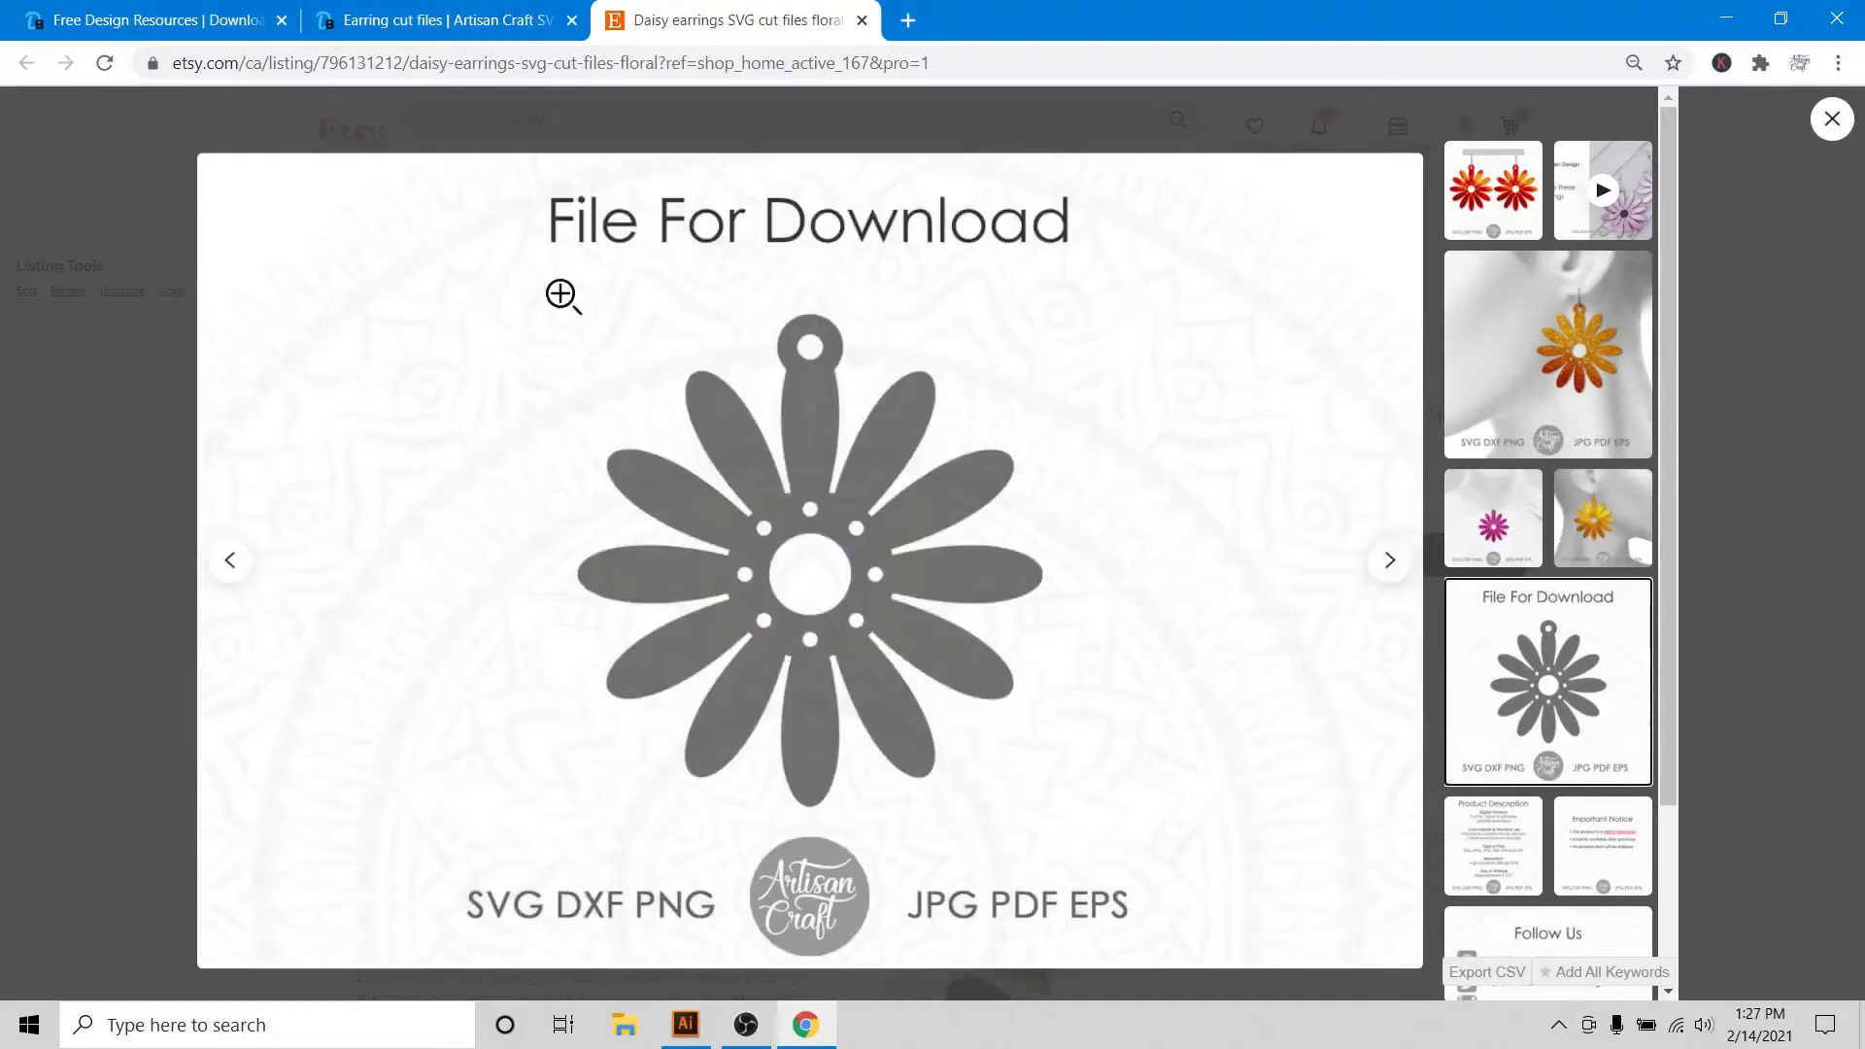
Browse page 6 of the Design Bundles free design resources and open the "Earring SVG, Daisy earrings, summer earring" product.
click(417, 10)
click(145, 20)
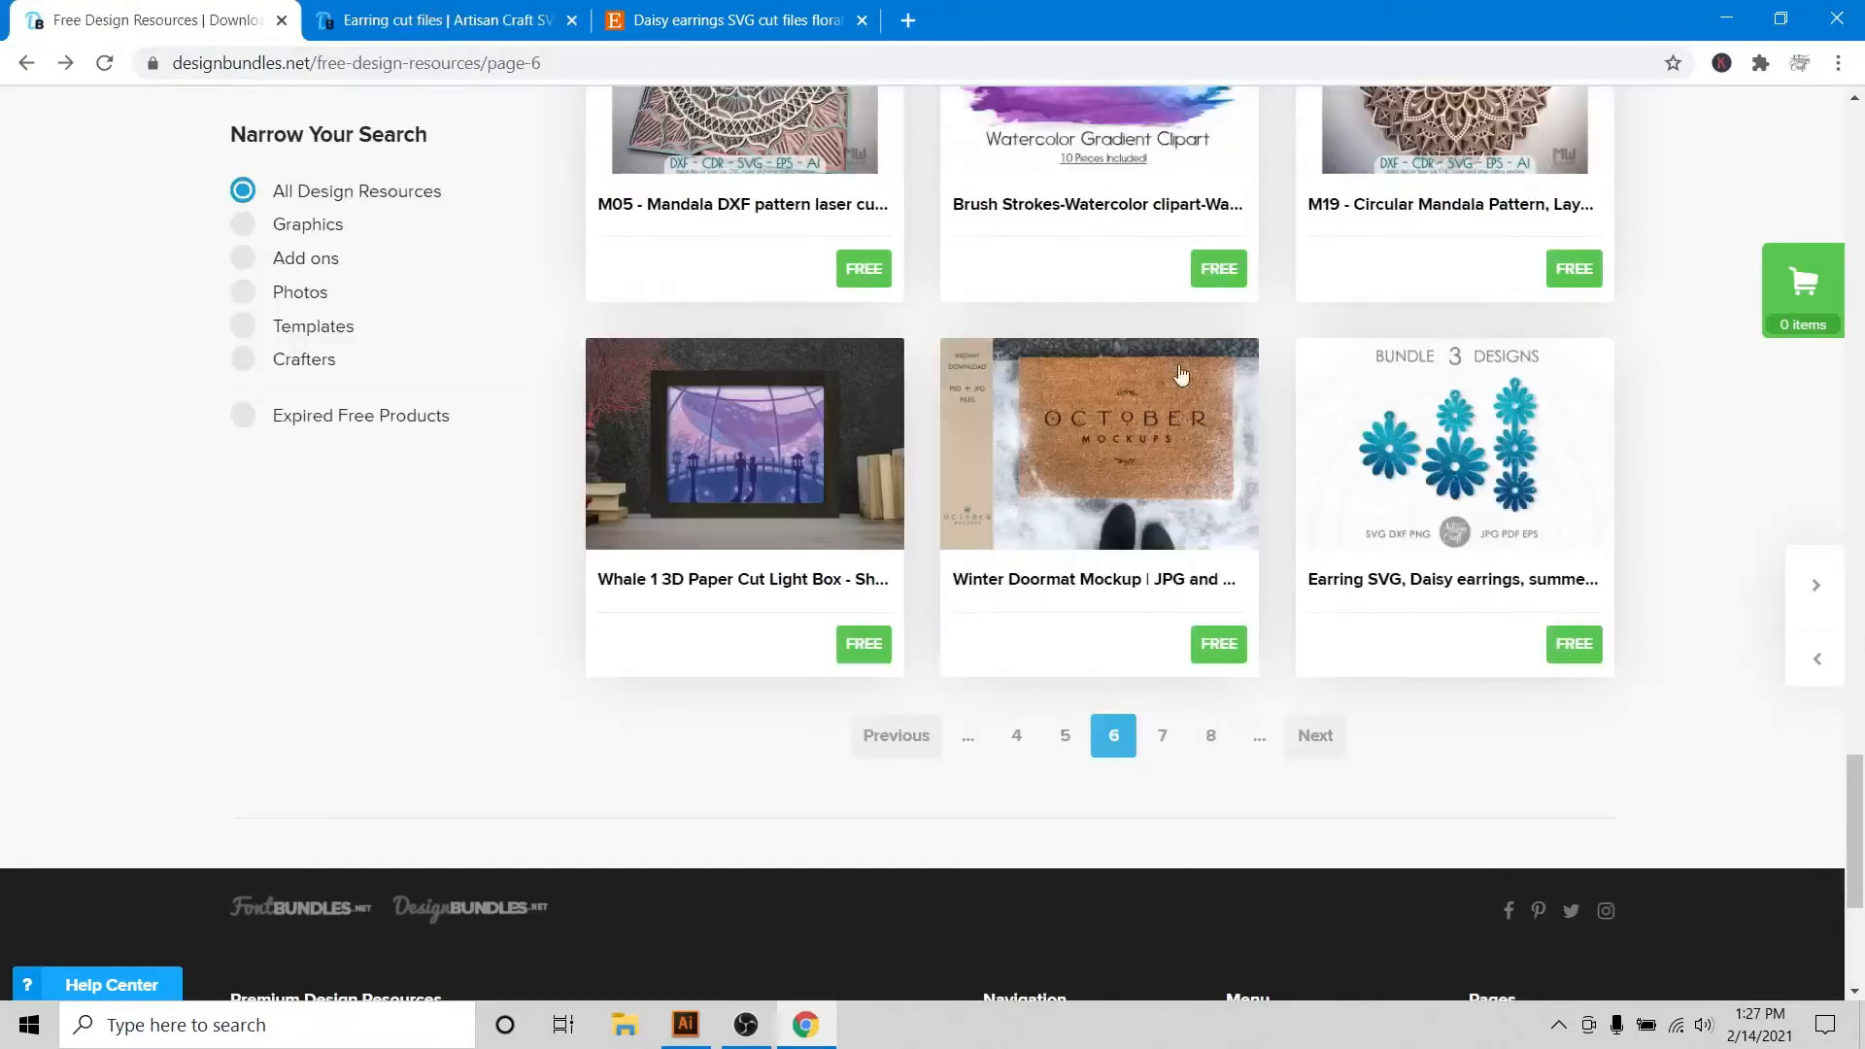
scroll(541, 529, up, 20)
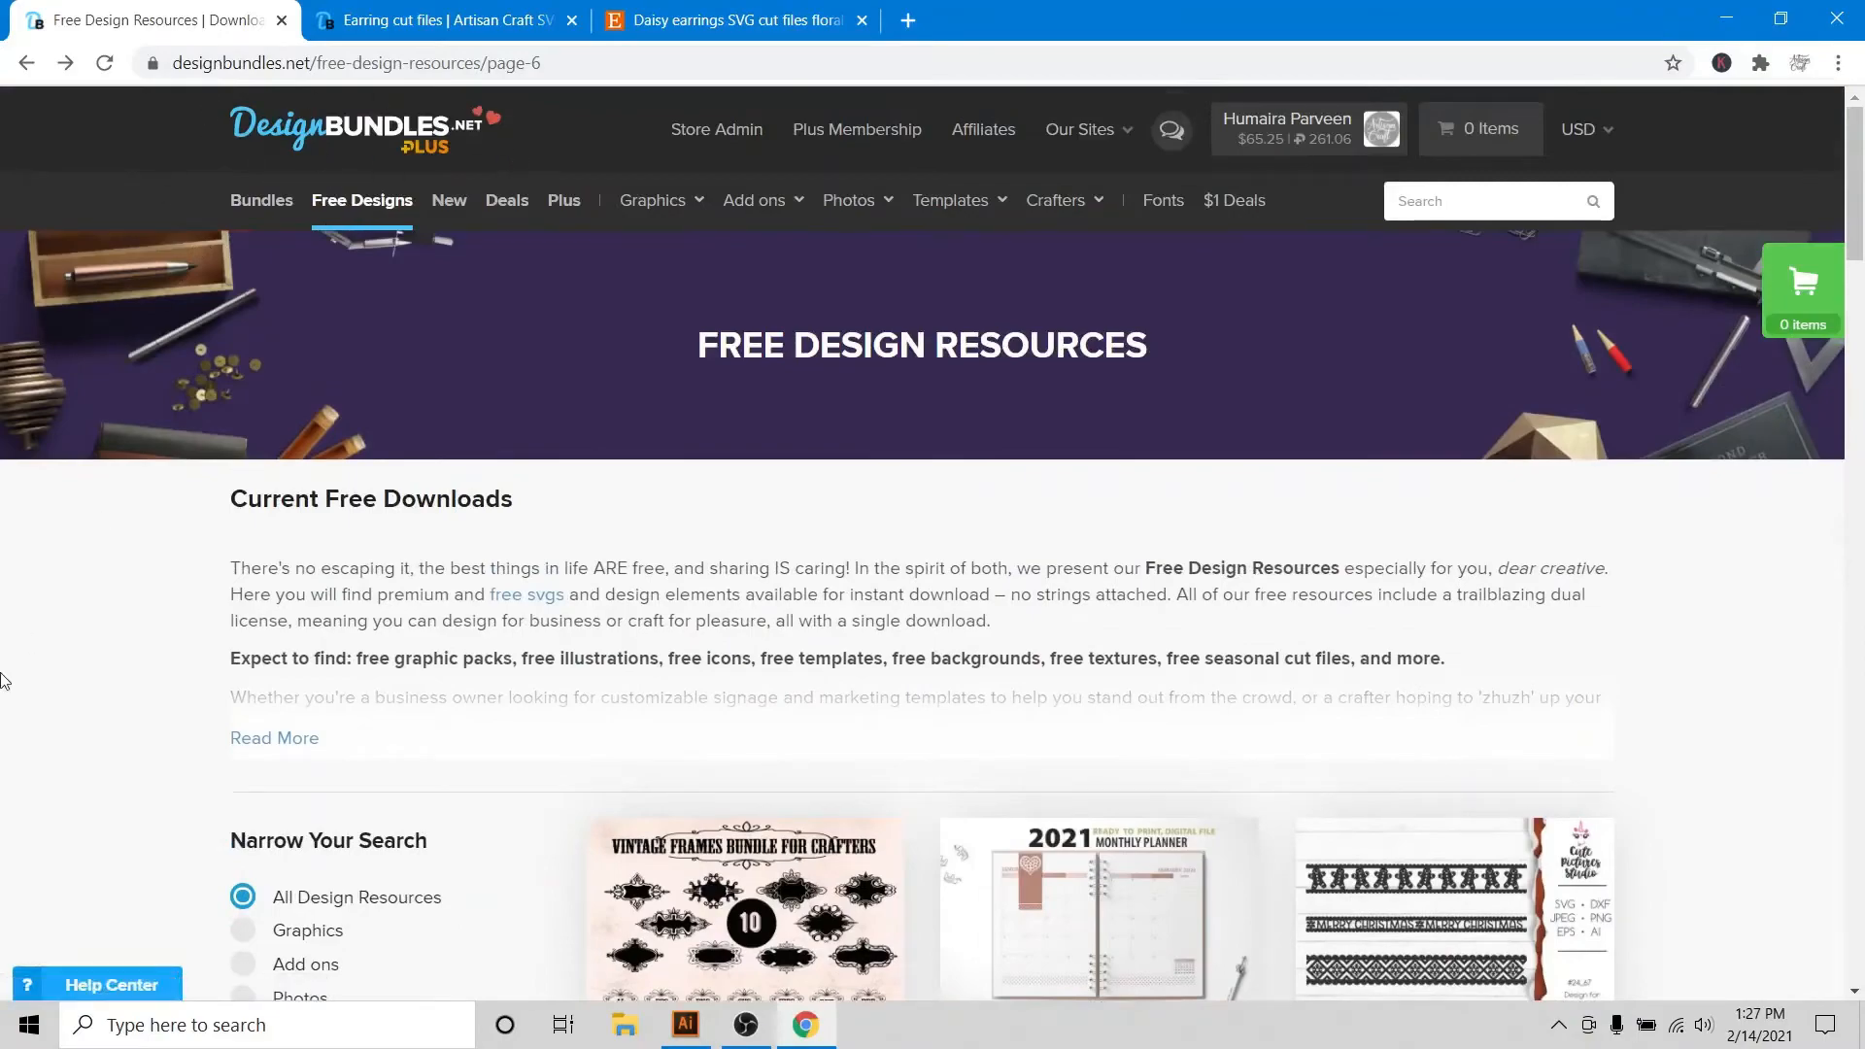
scroll(126, 541, down, 10)
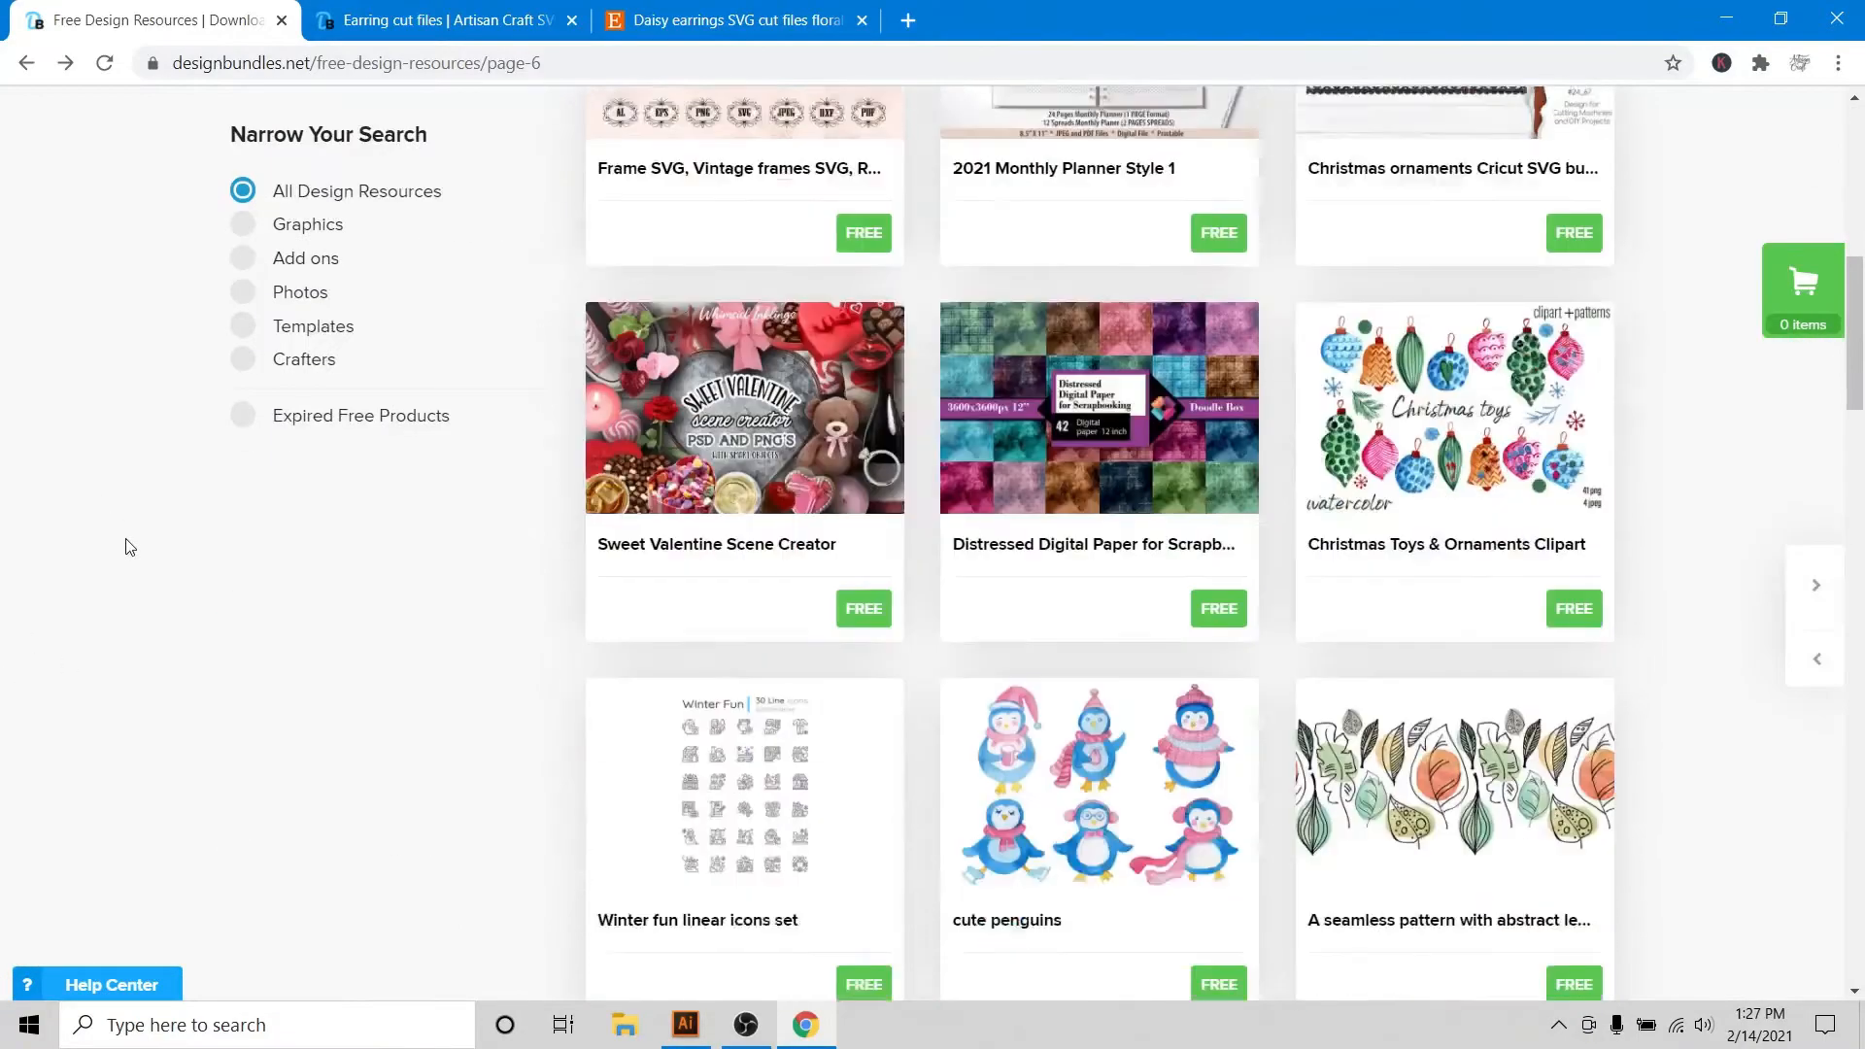
scroll(125, 541, up, 10)
scroll(53, 641, down, 20)
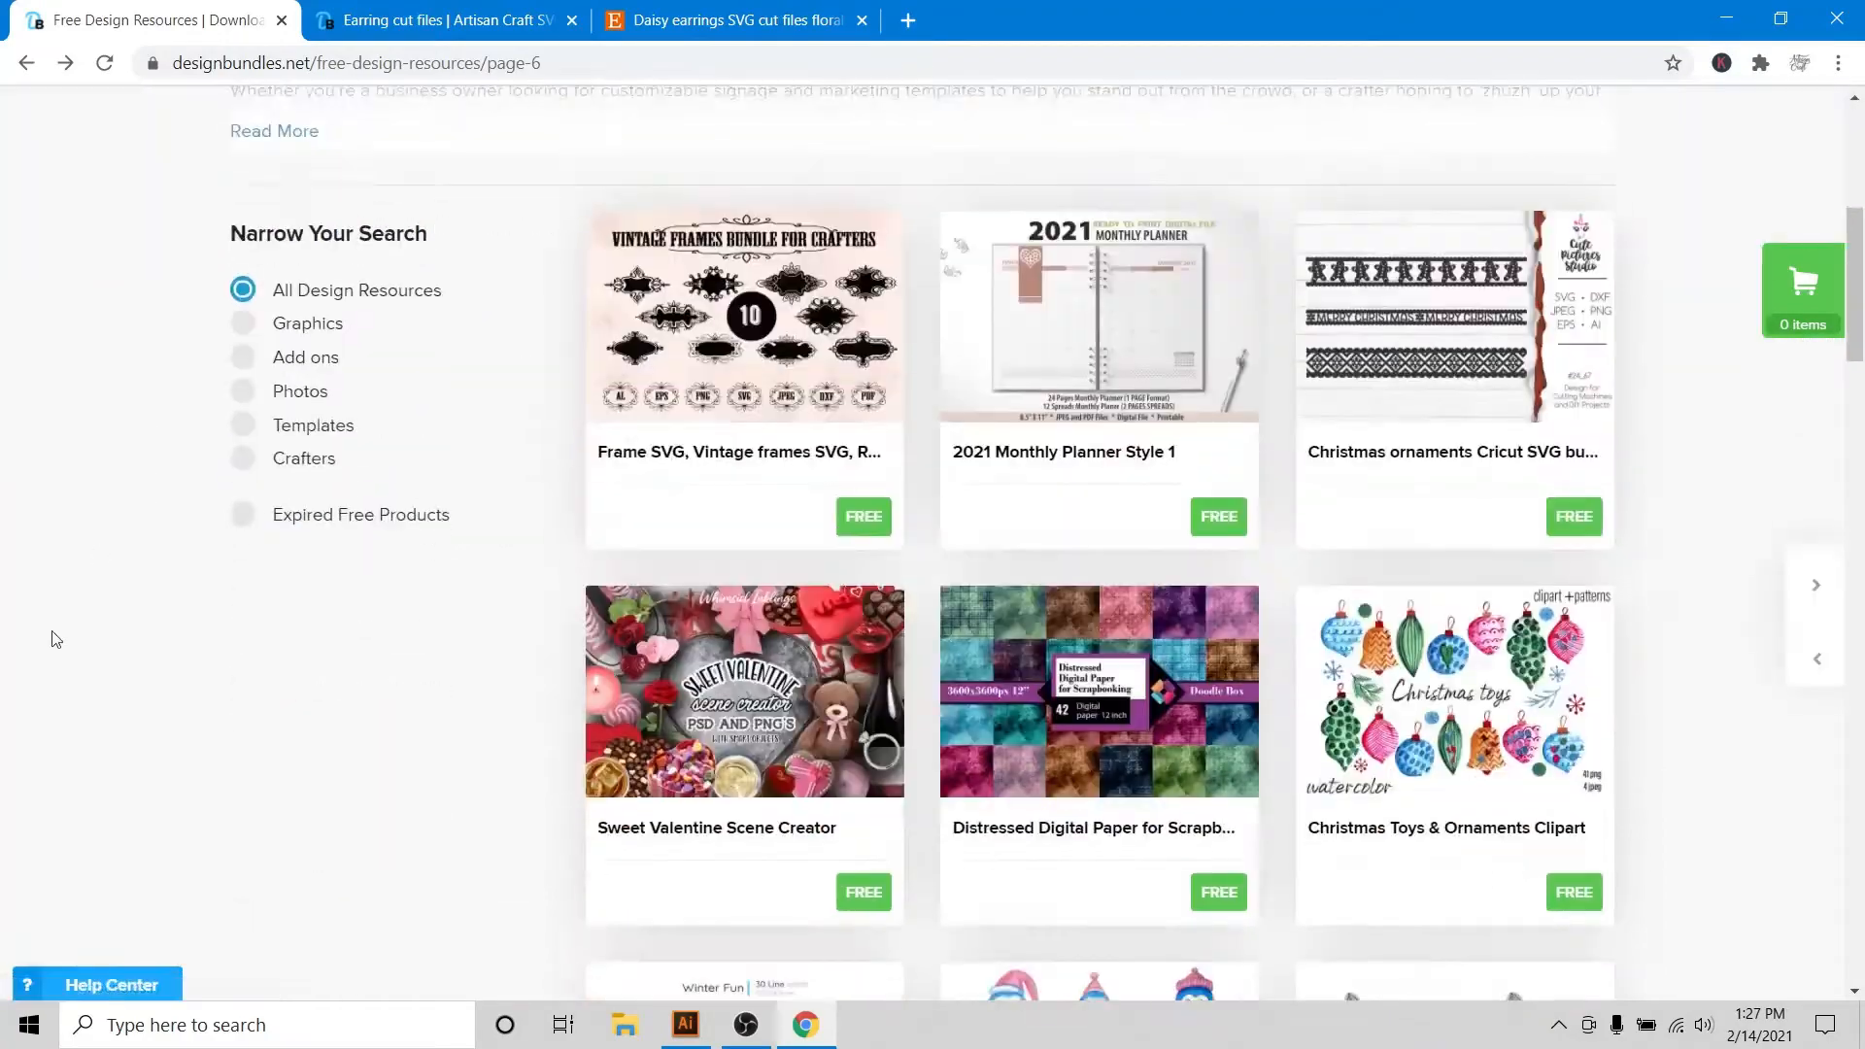
scroll(54, 634, down, 11)
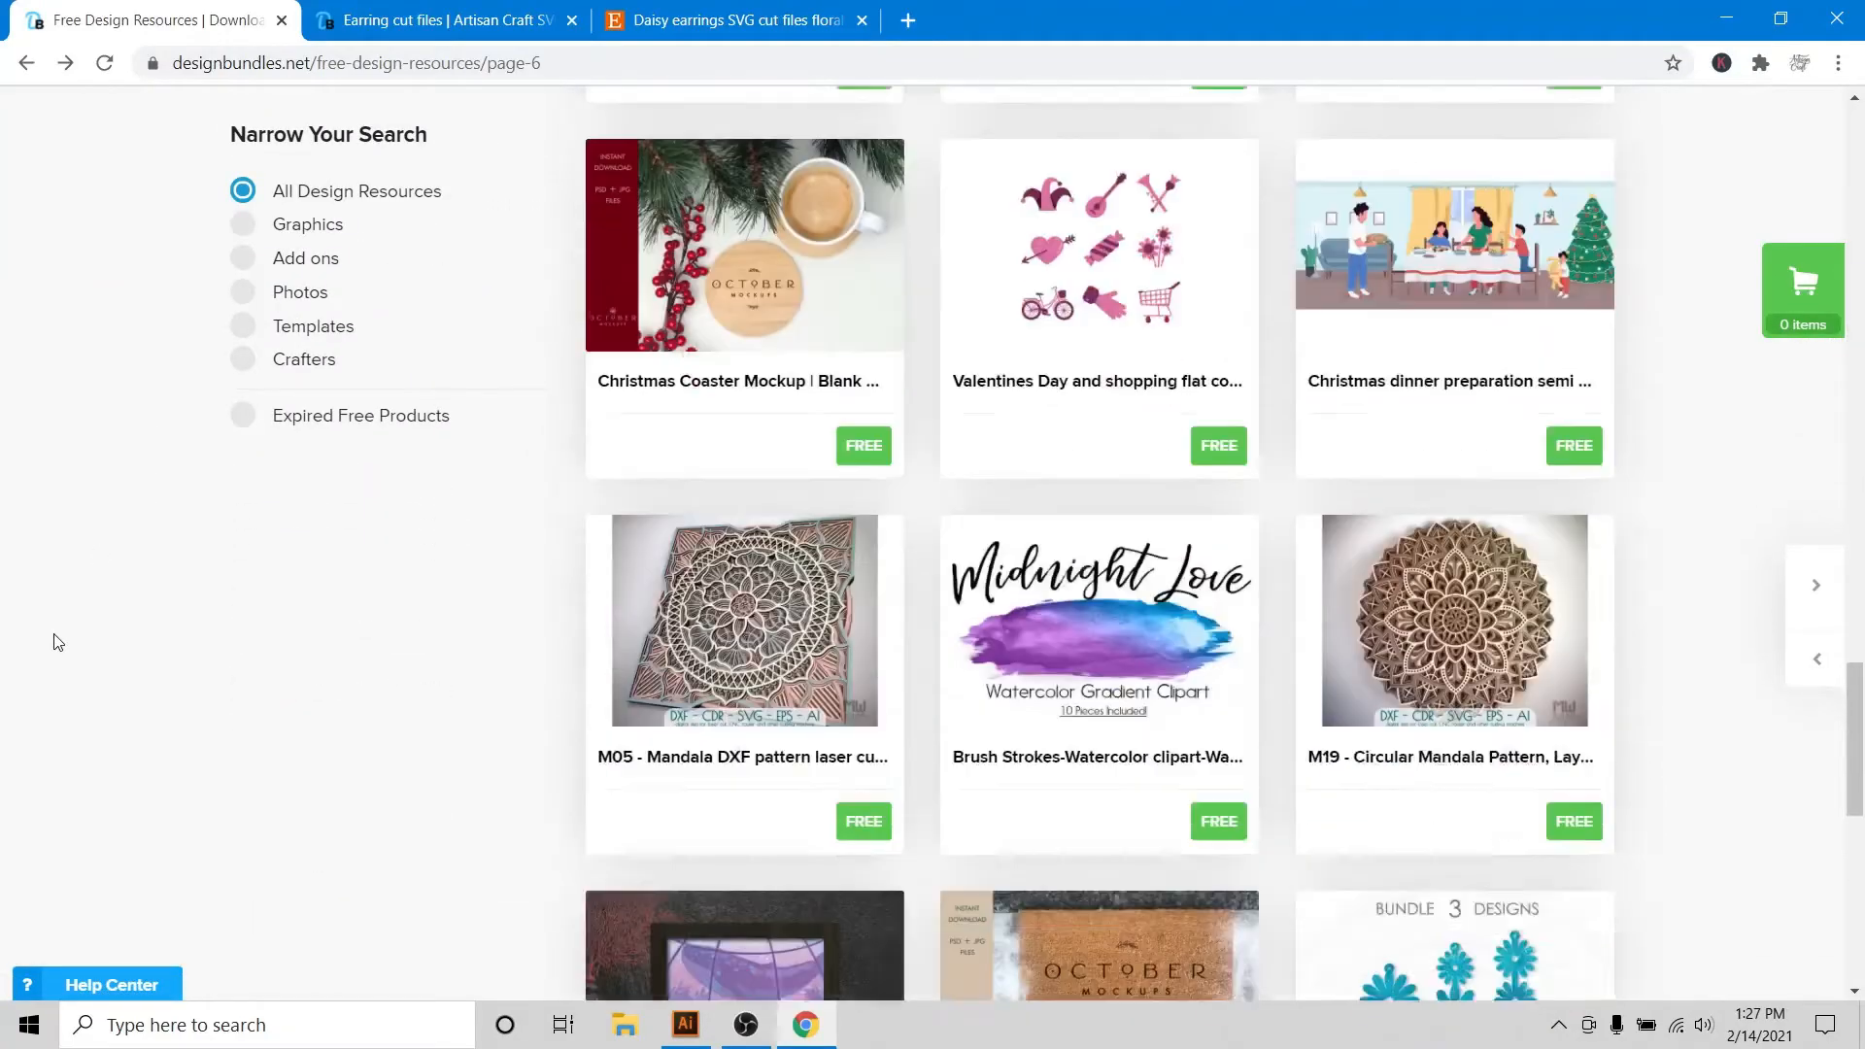
scroll(55, 634, up, 3)
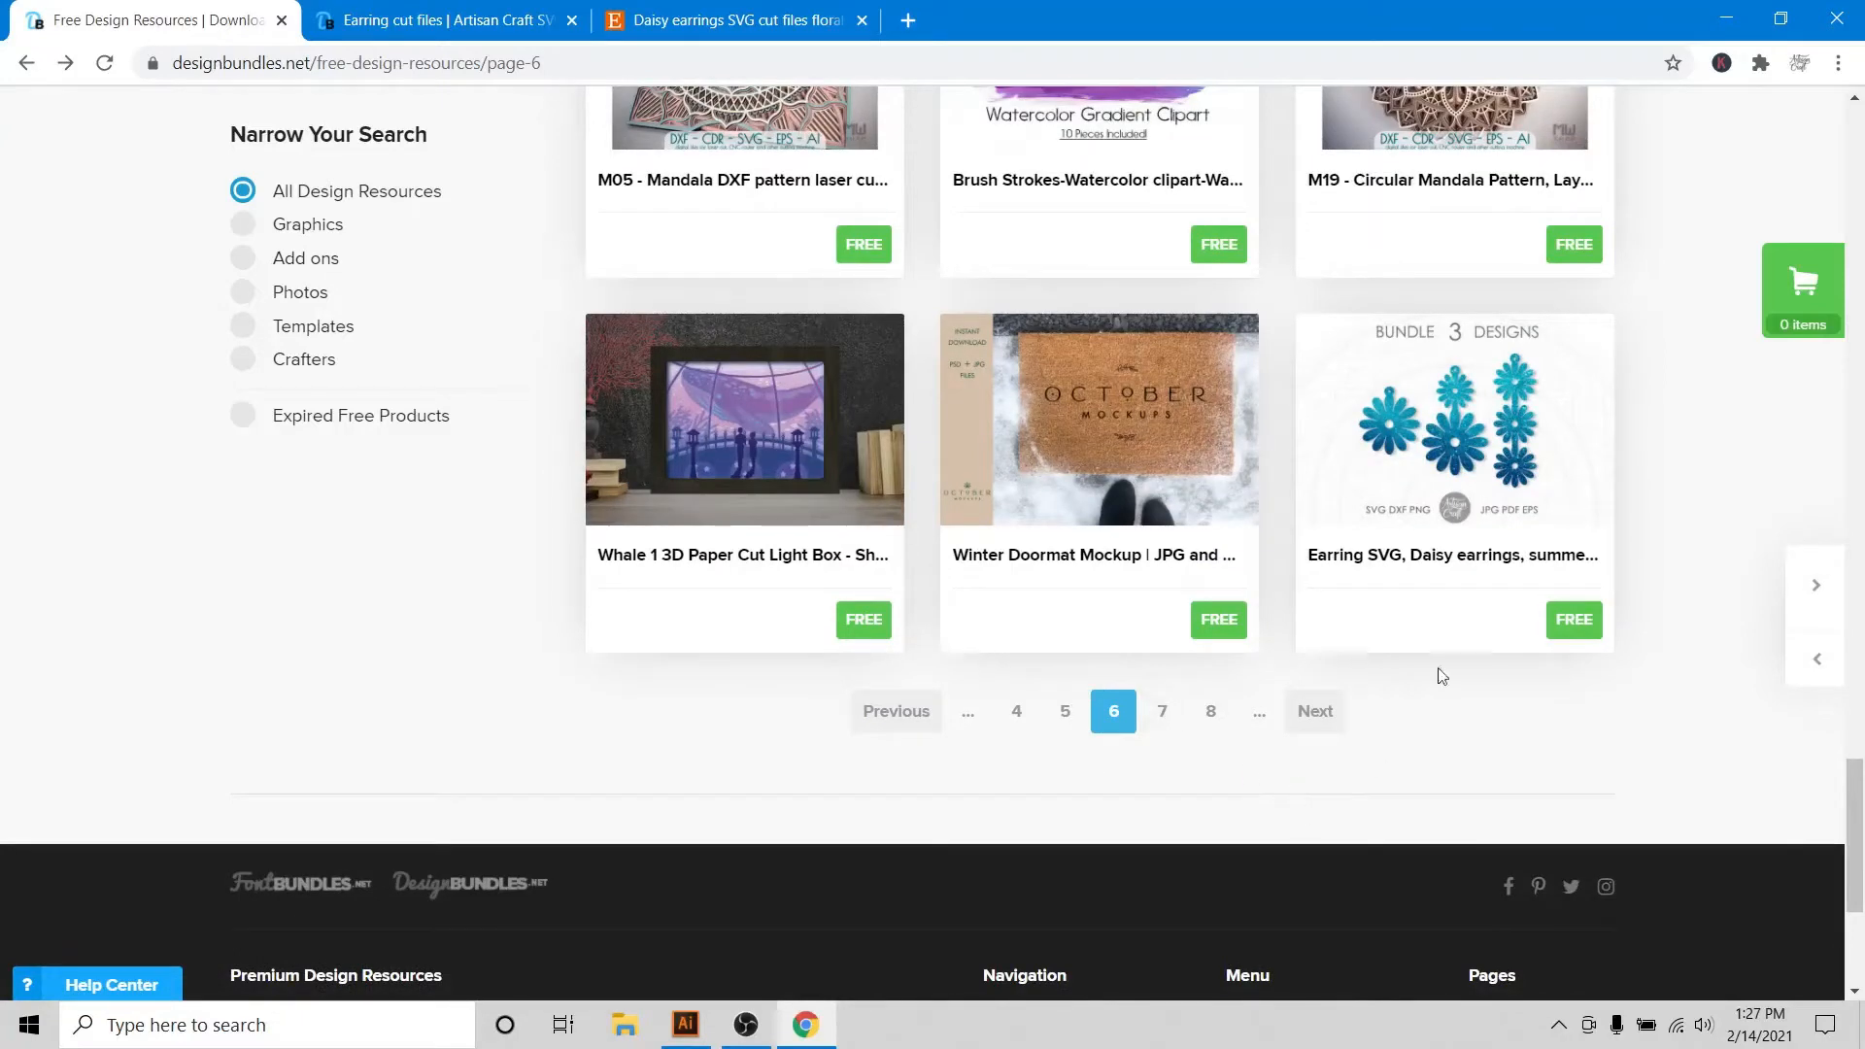
click(1487, 448)
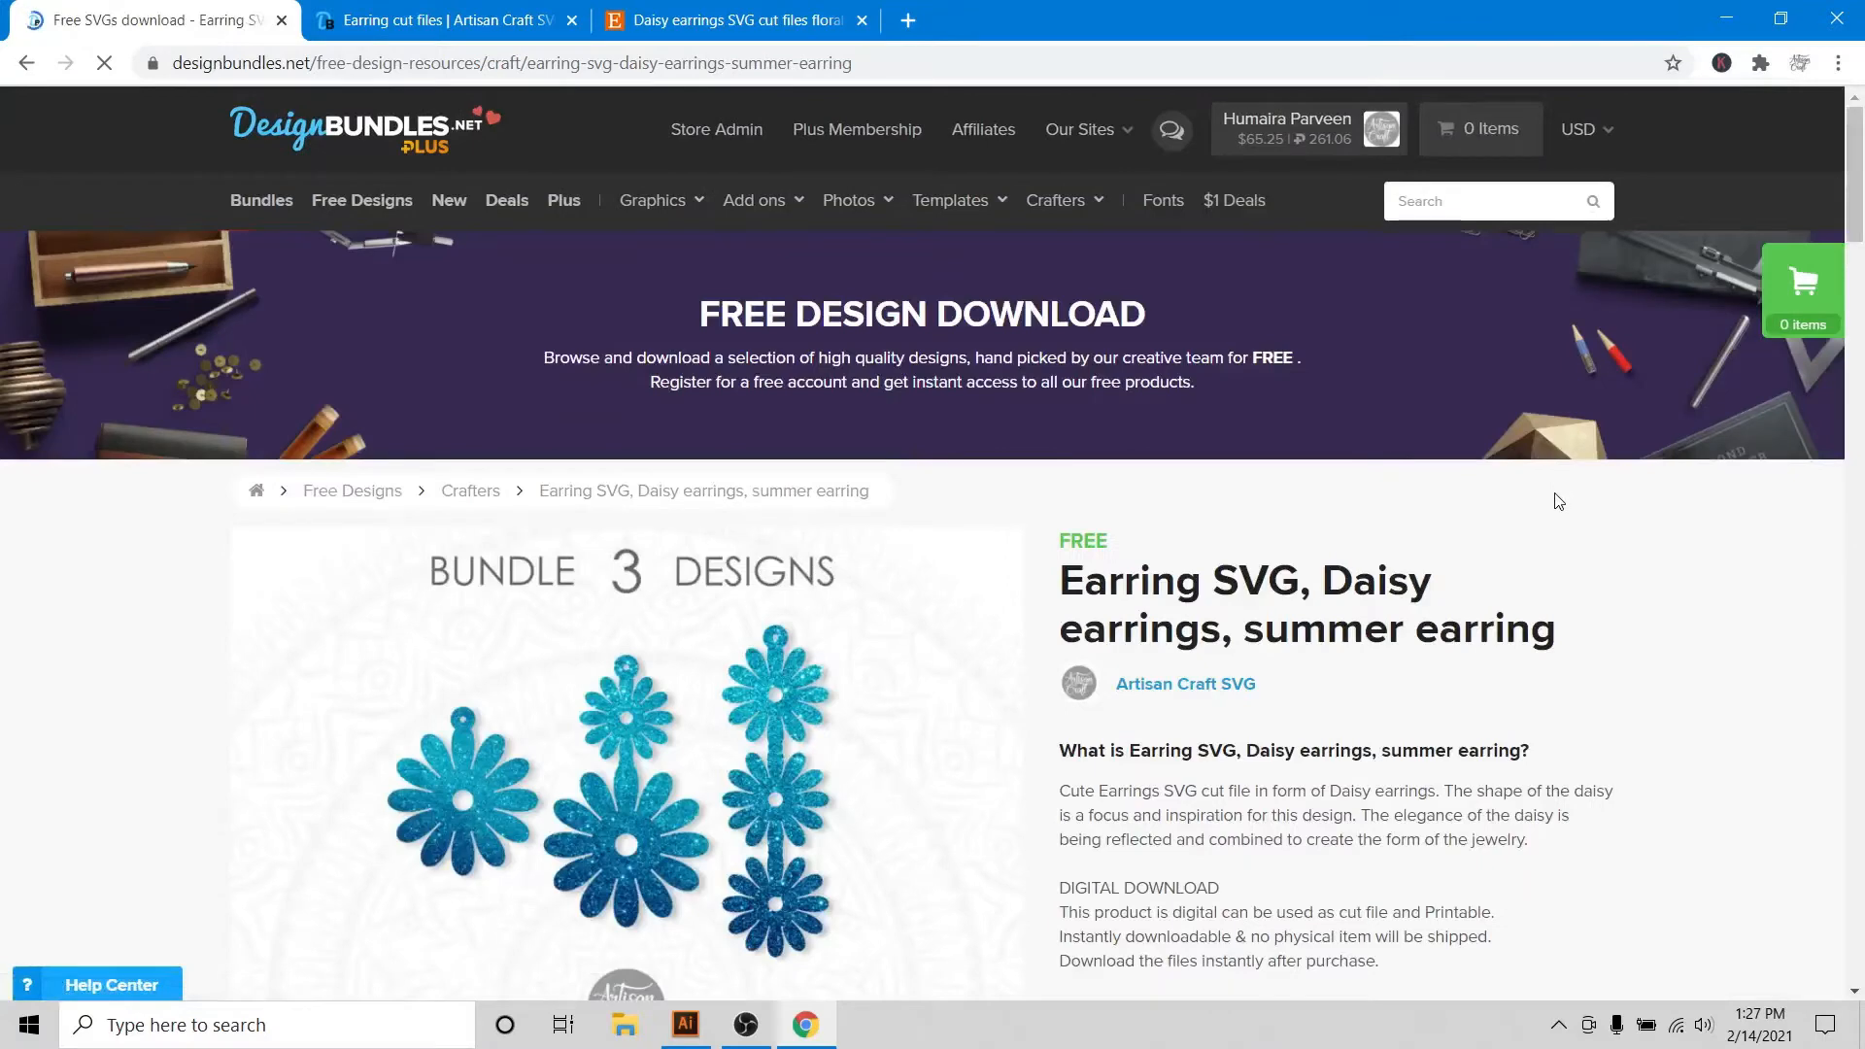
Examine the preview images of the single, double and triple daisy earrings in the free bundle.
scroll(1558, 502, down, 4)
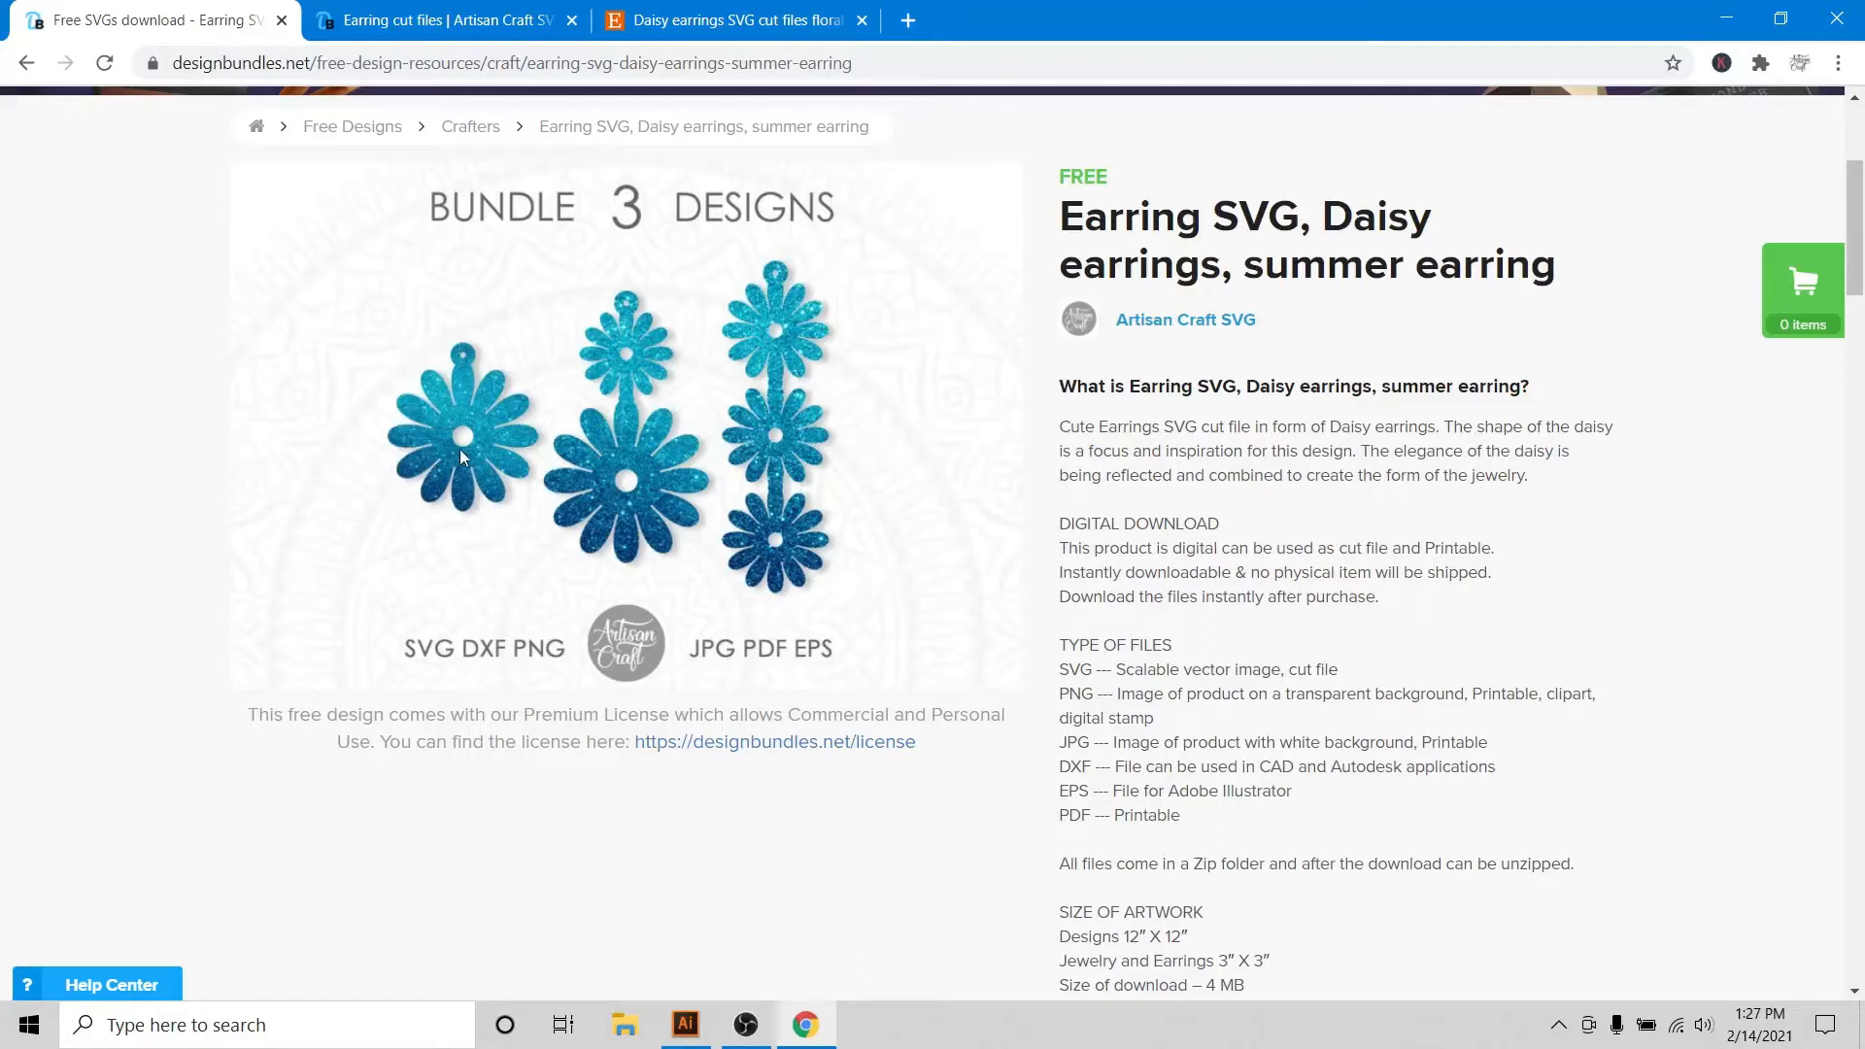
scroll(1109, 429, down, 15)
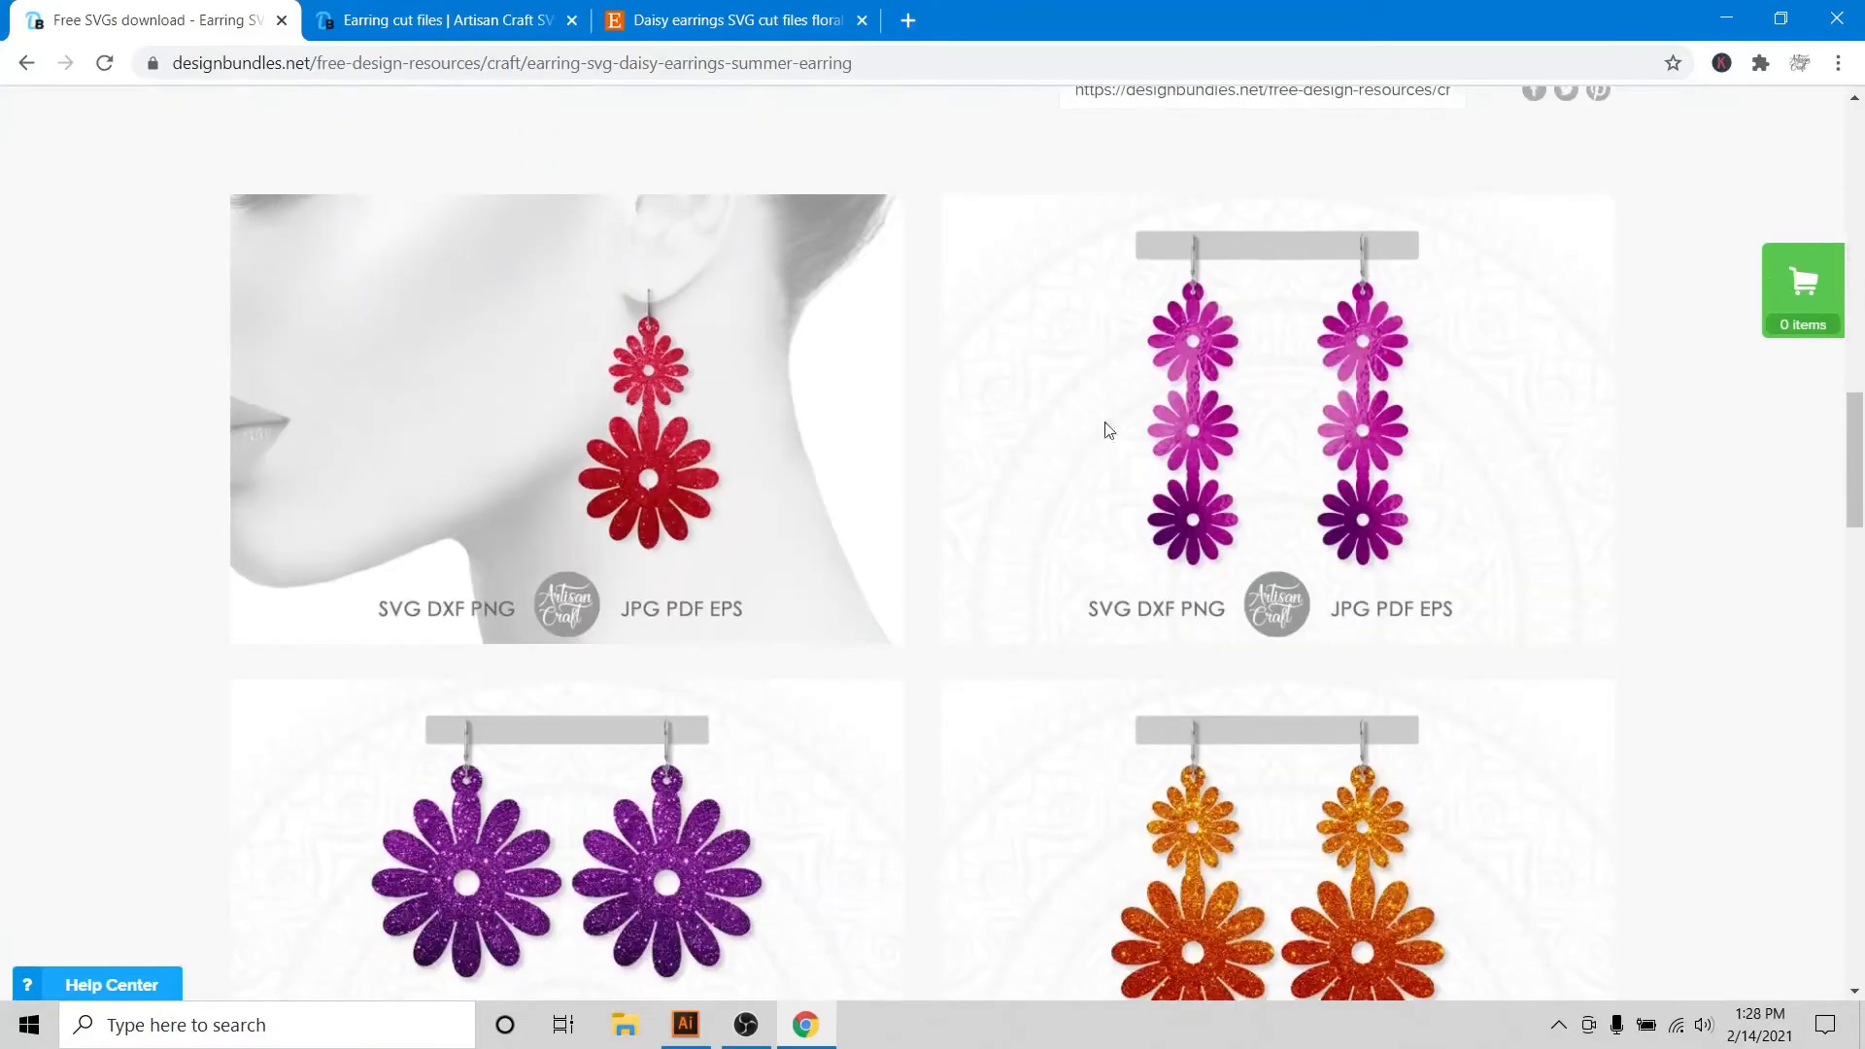
scroll(1020, 429, down, 4)
scroll(1263, 533, up, 2)
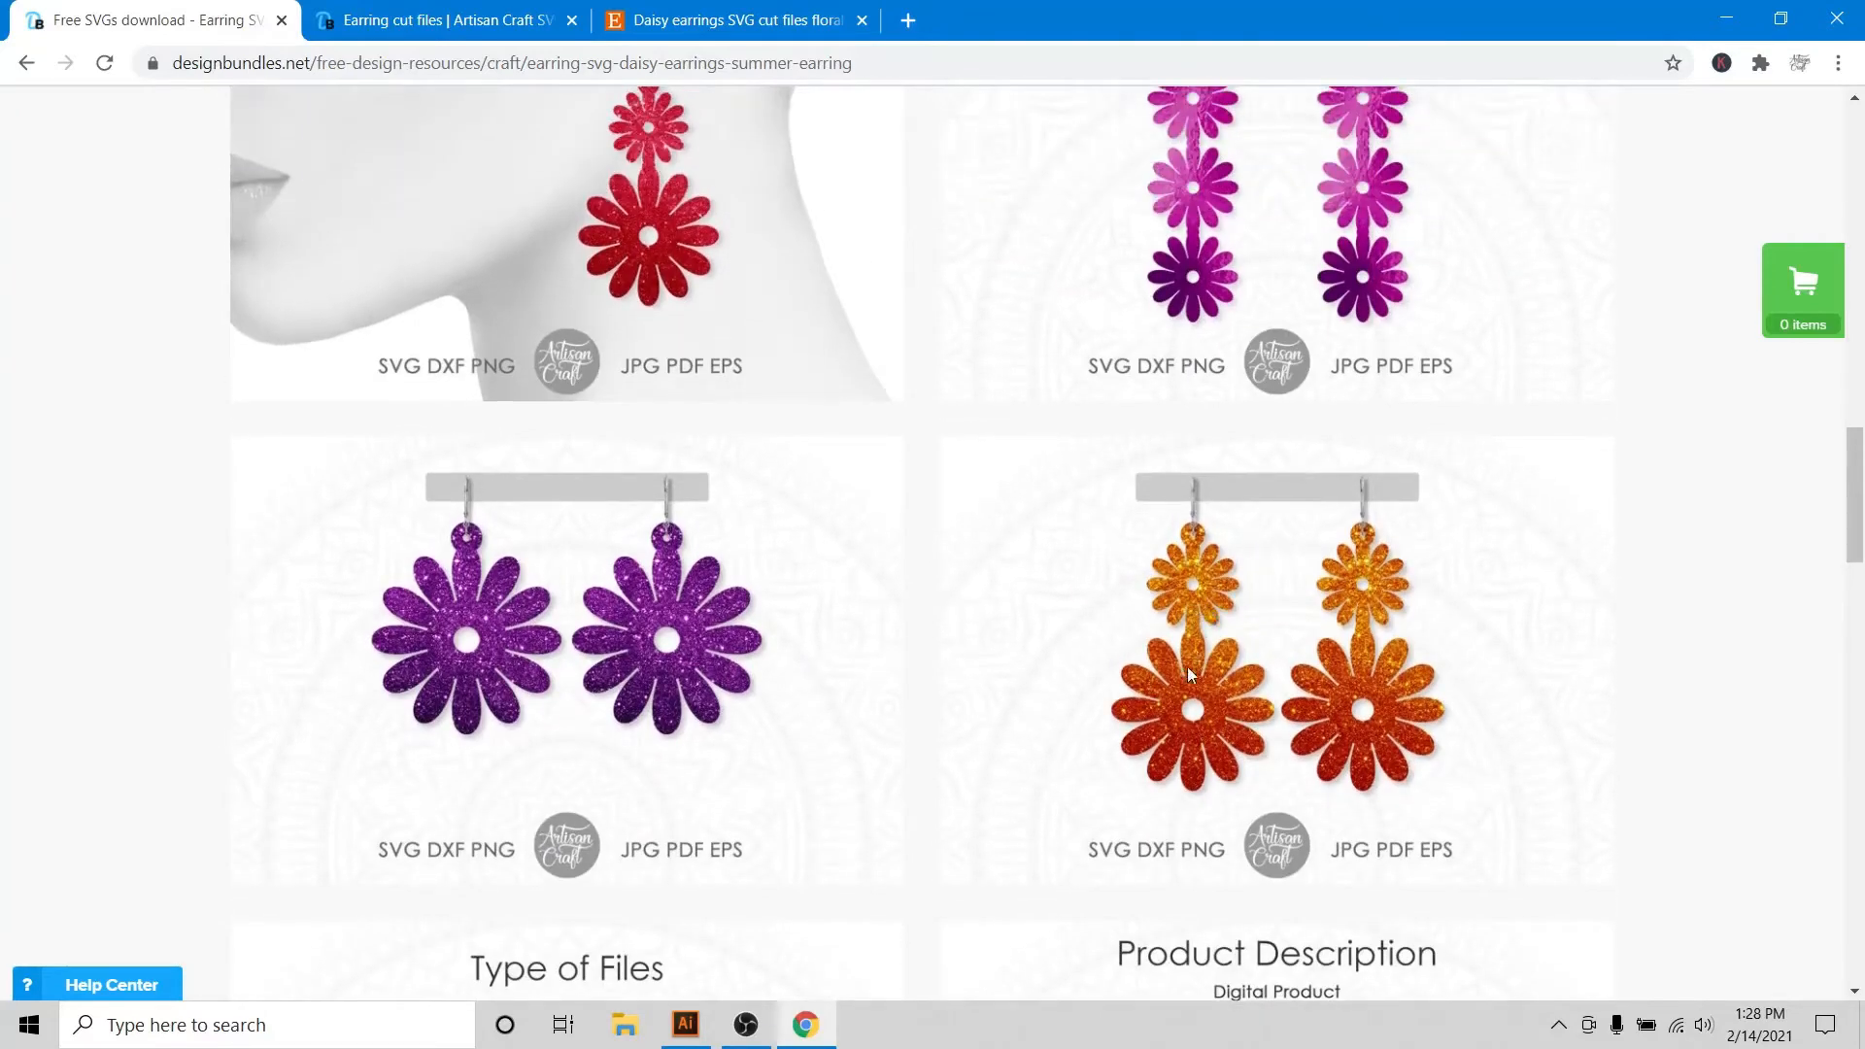
scroll(975, 391, up, 2)
scroll(812, 395, down, 6)
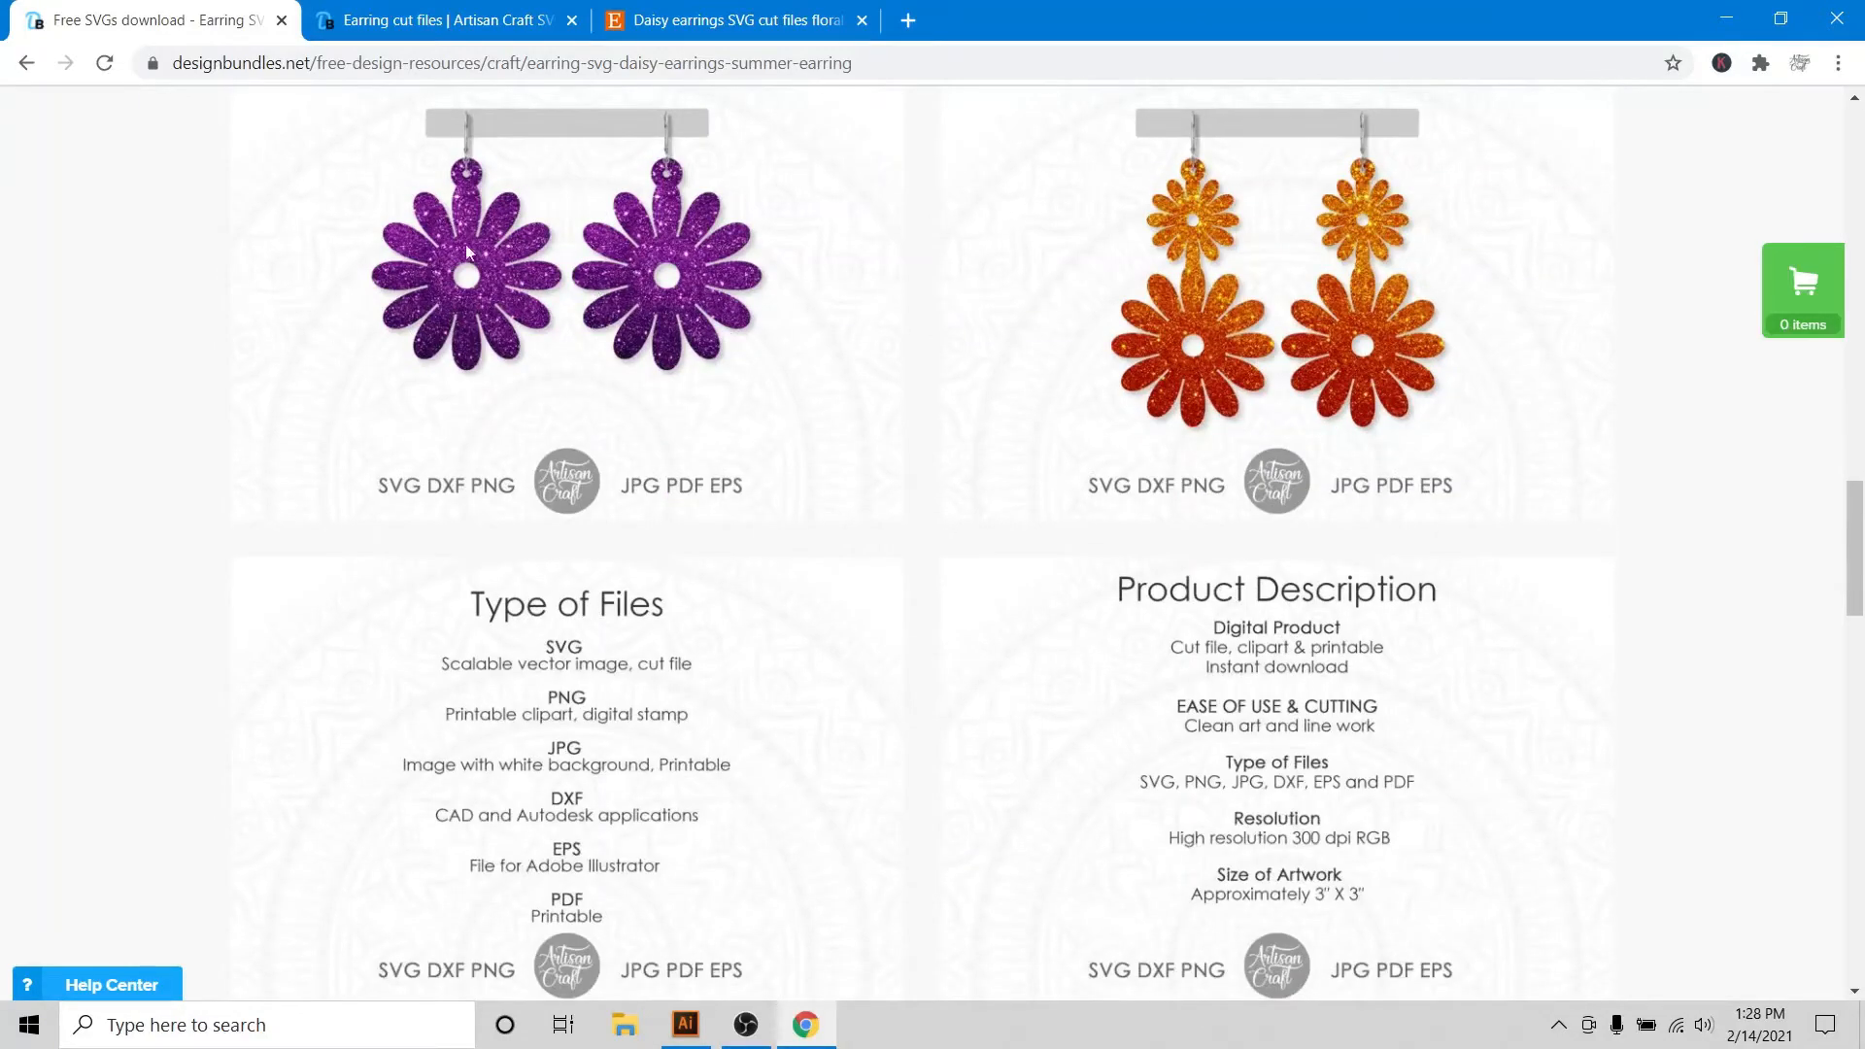
scroll(464, 242, up, 4)
Open the paid daisy earrings product in the Artisan Craft earring cut files and view its first enlarged gallery images.
click(437, 19)
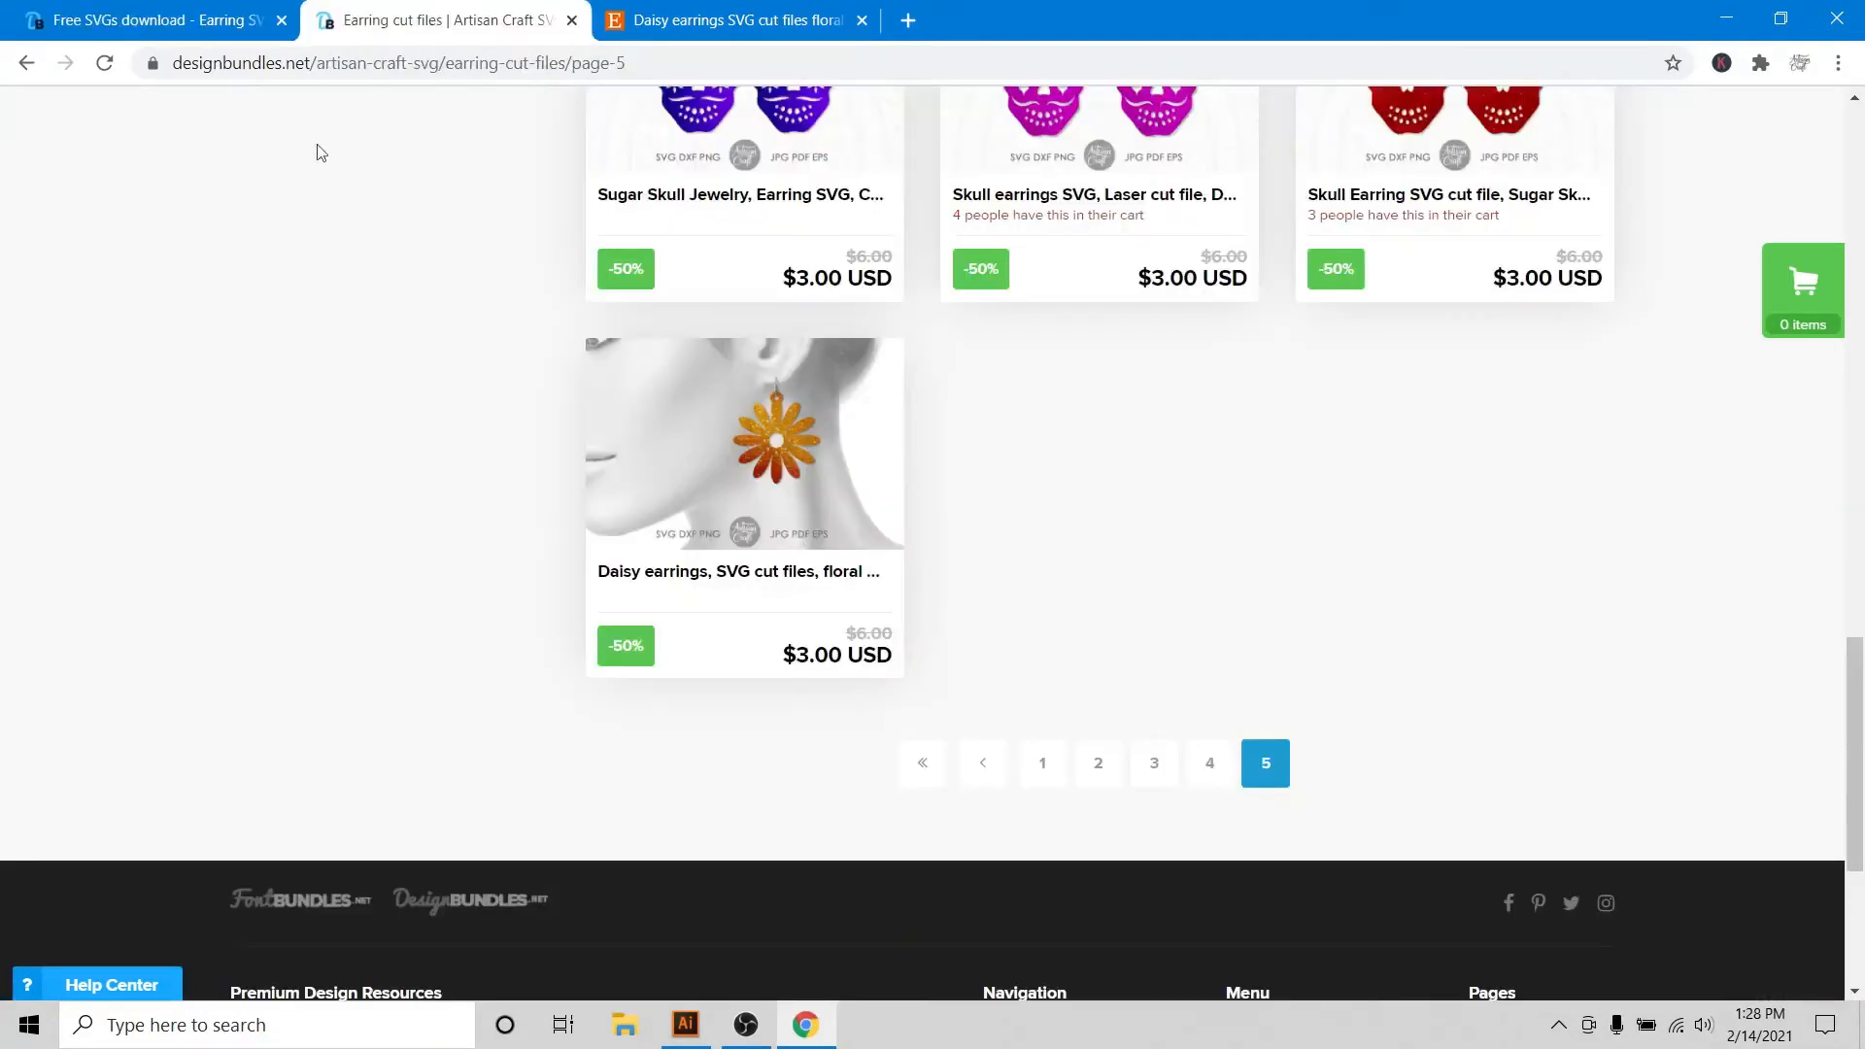
click(715, 453)
scroll(1041, 624, down, 8)
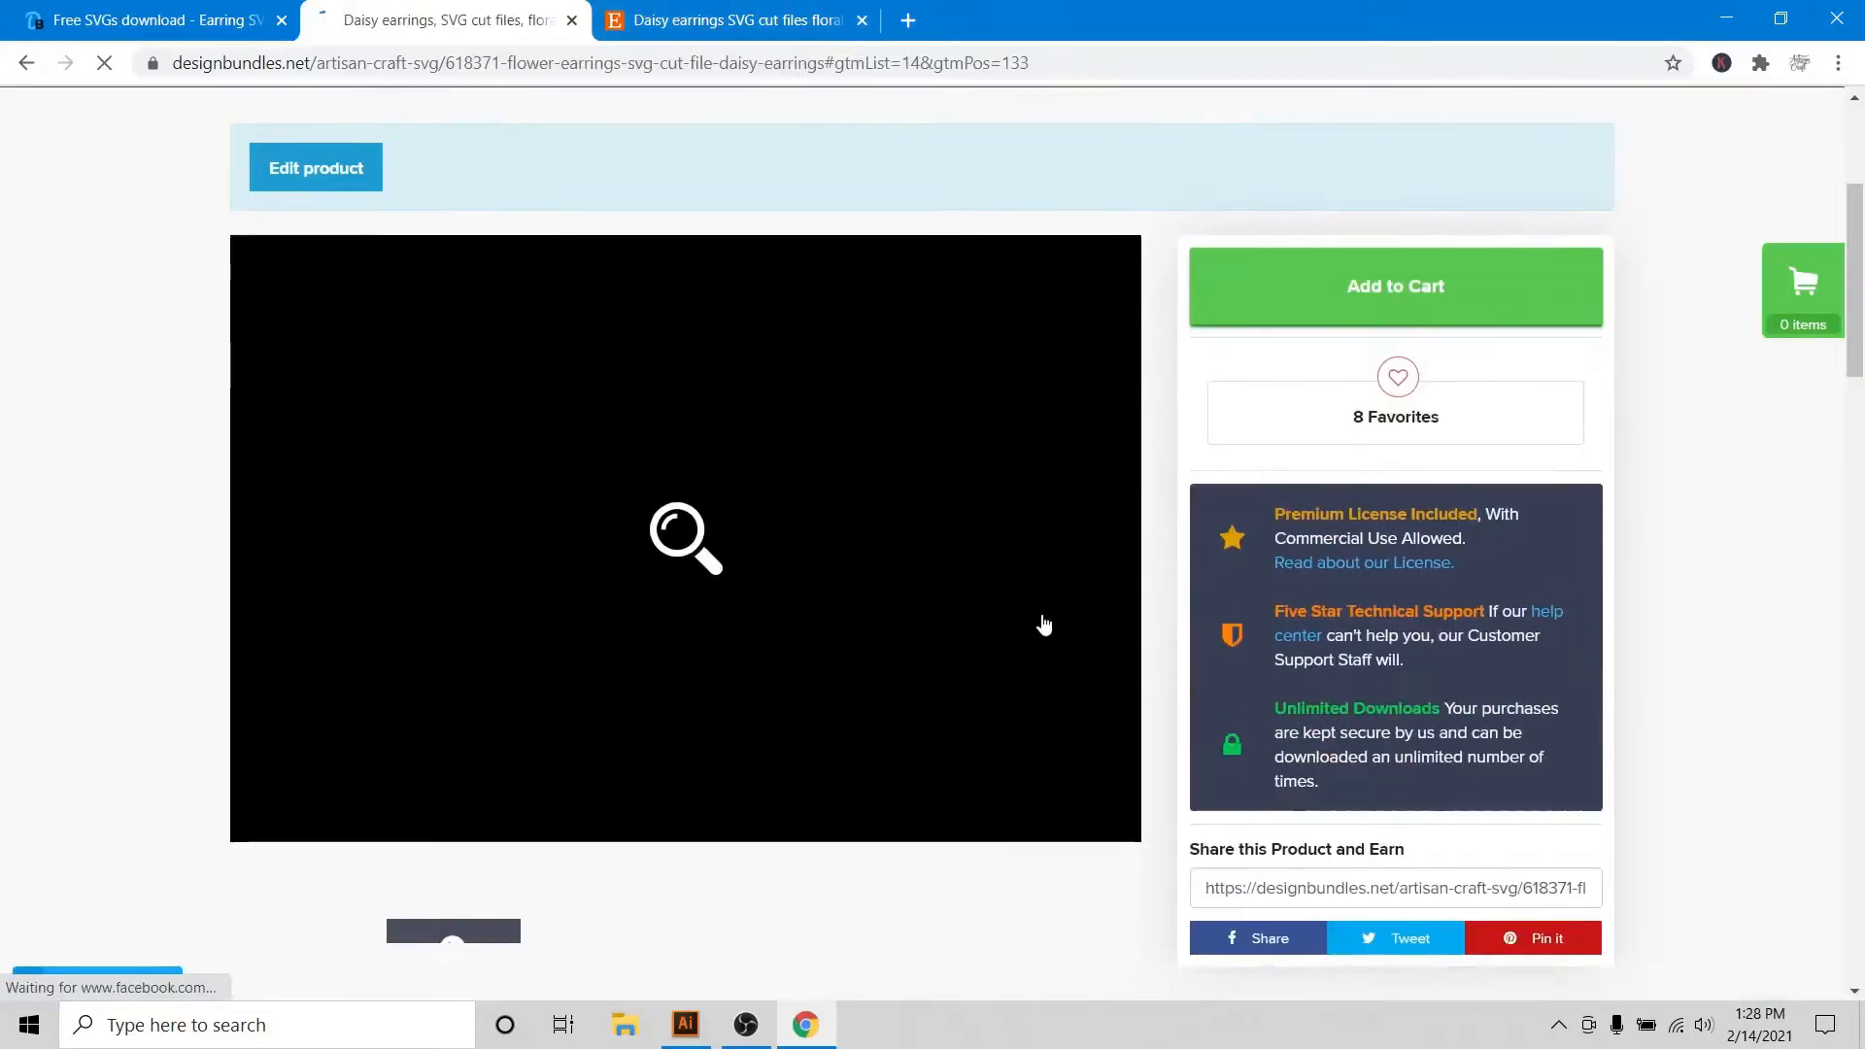
click(855, 360)
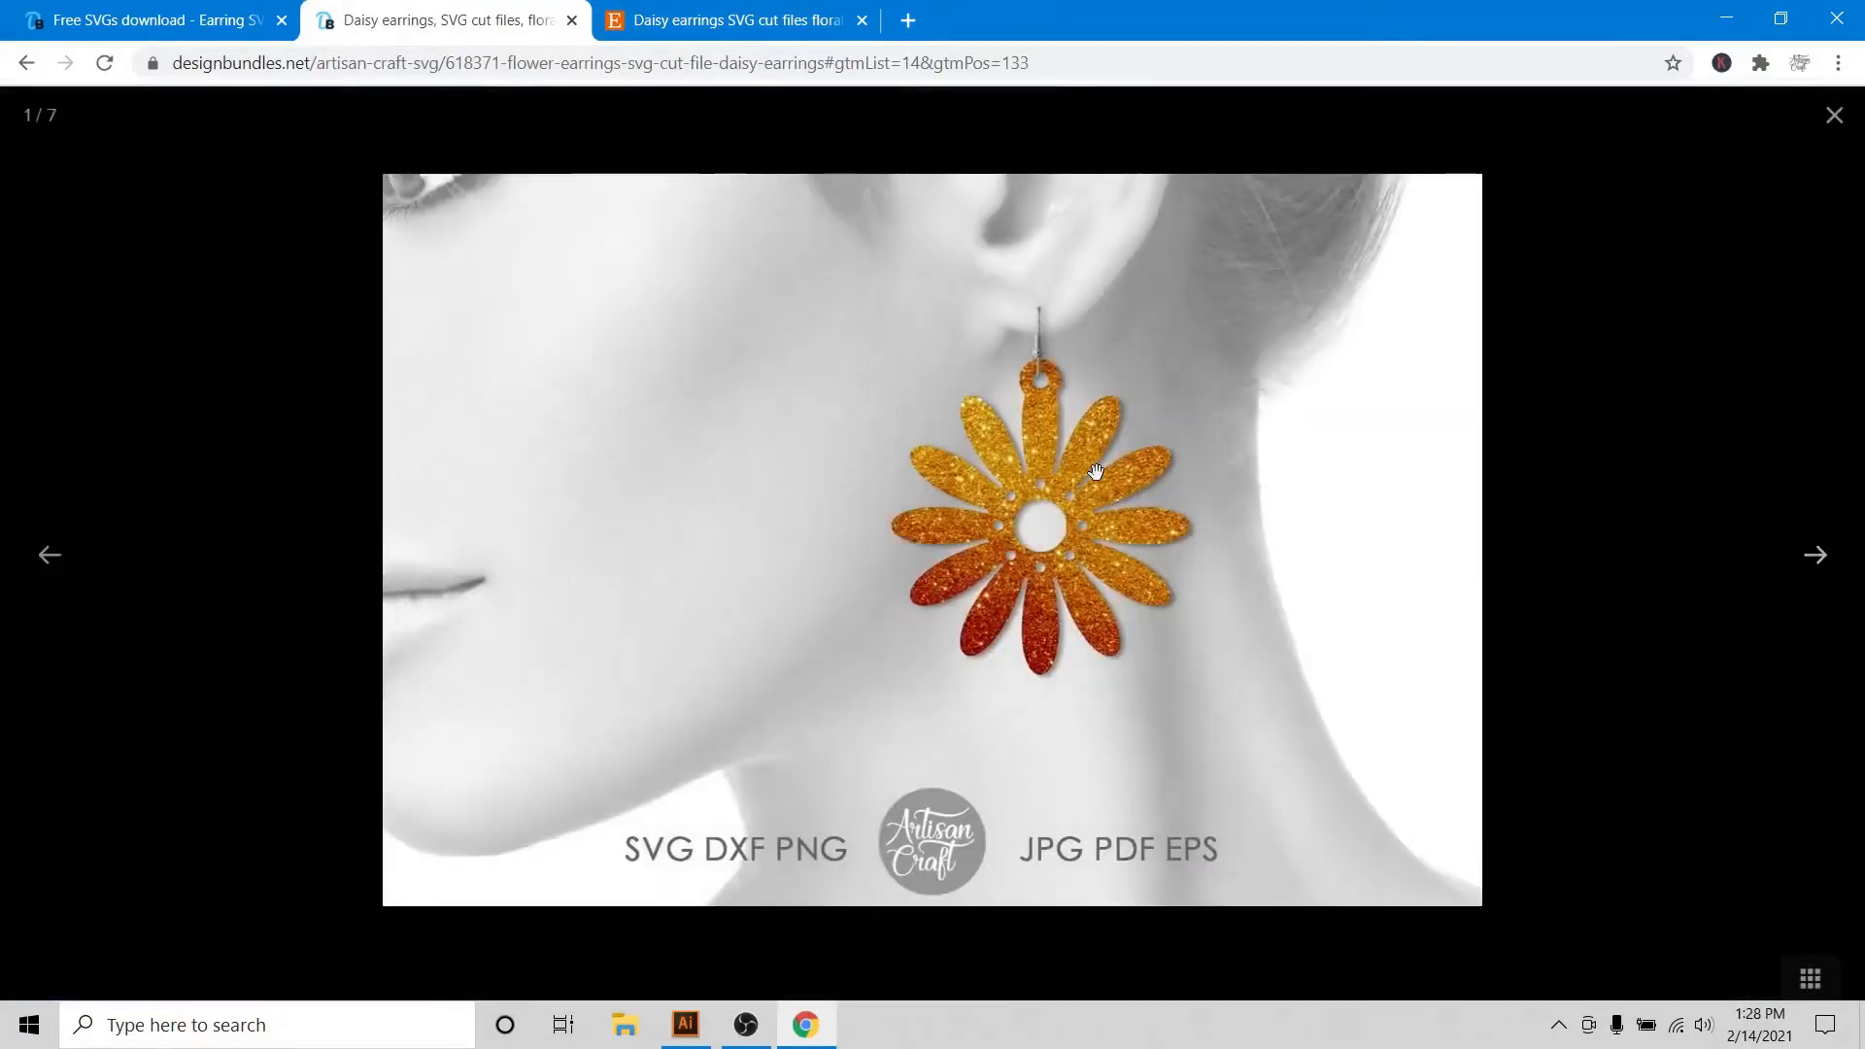
click(1813, 558)
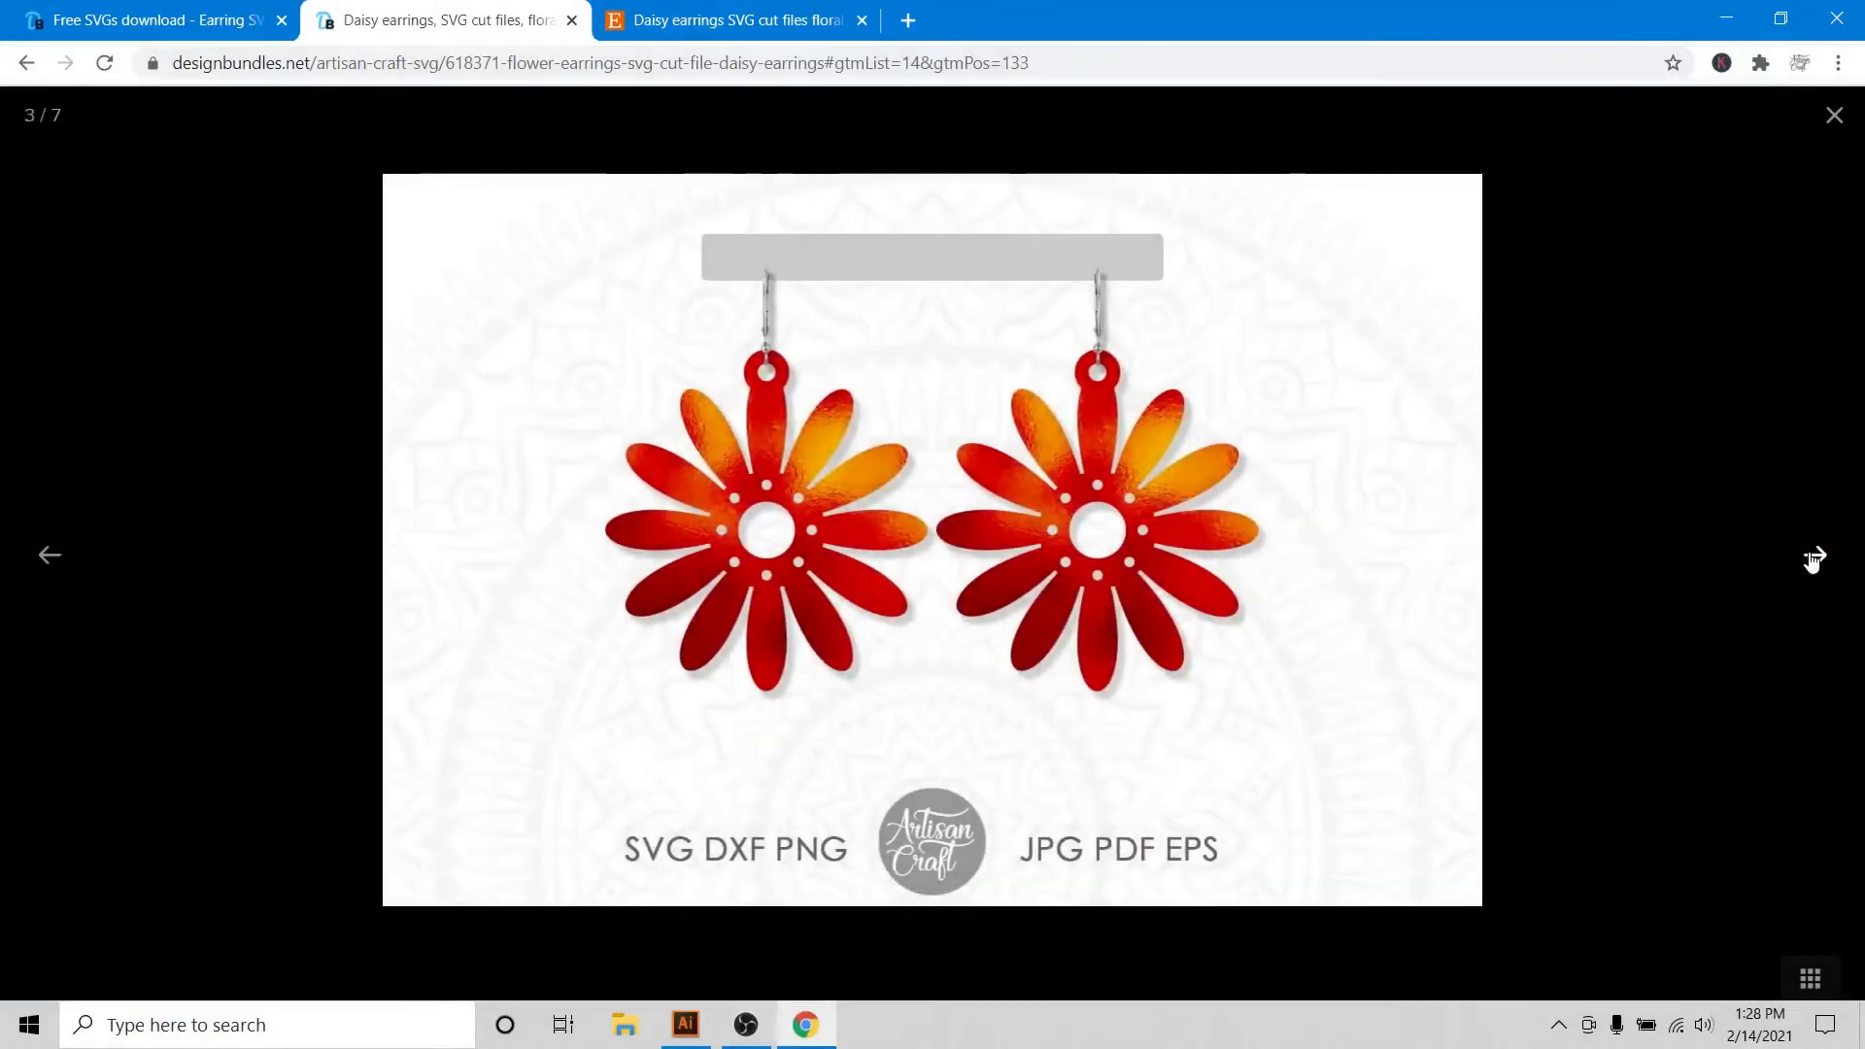
click(1814, 558)
Switch to Illustrator and show the guides and 2x2 layers in Earrings File -1.ai.
click(683, 1028)
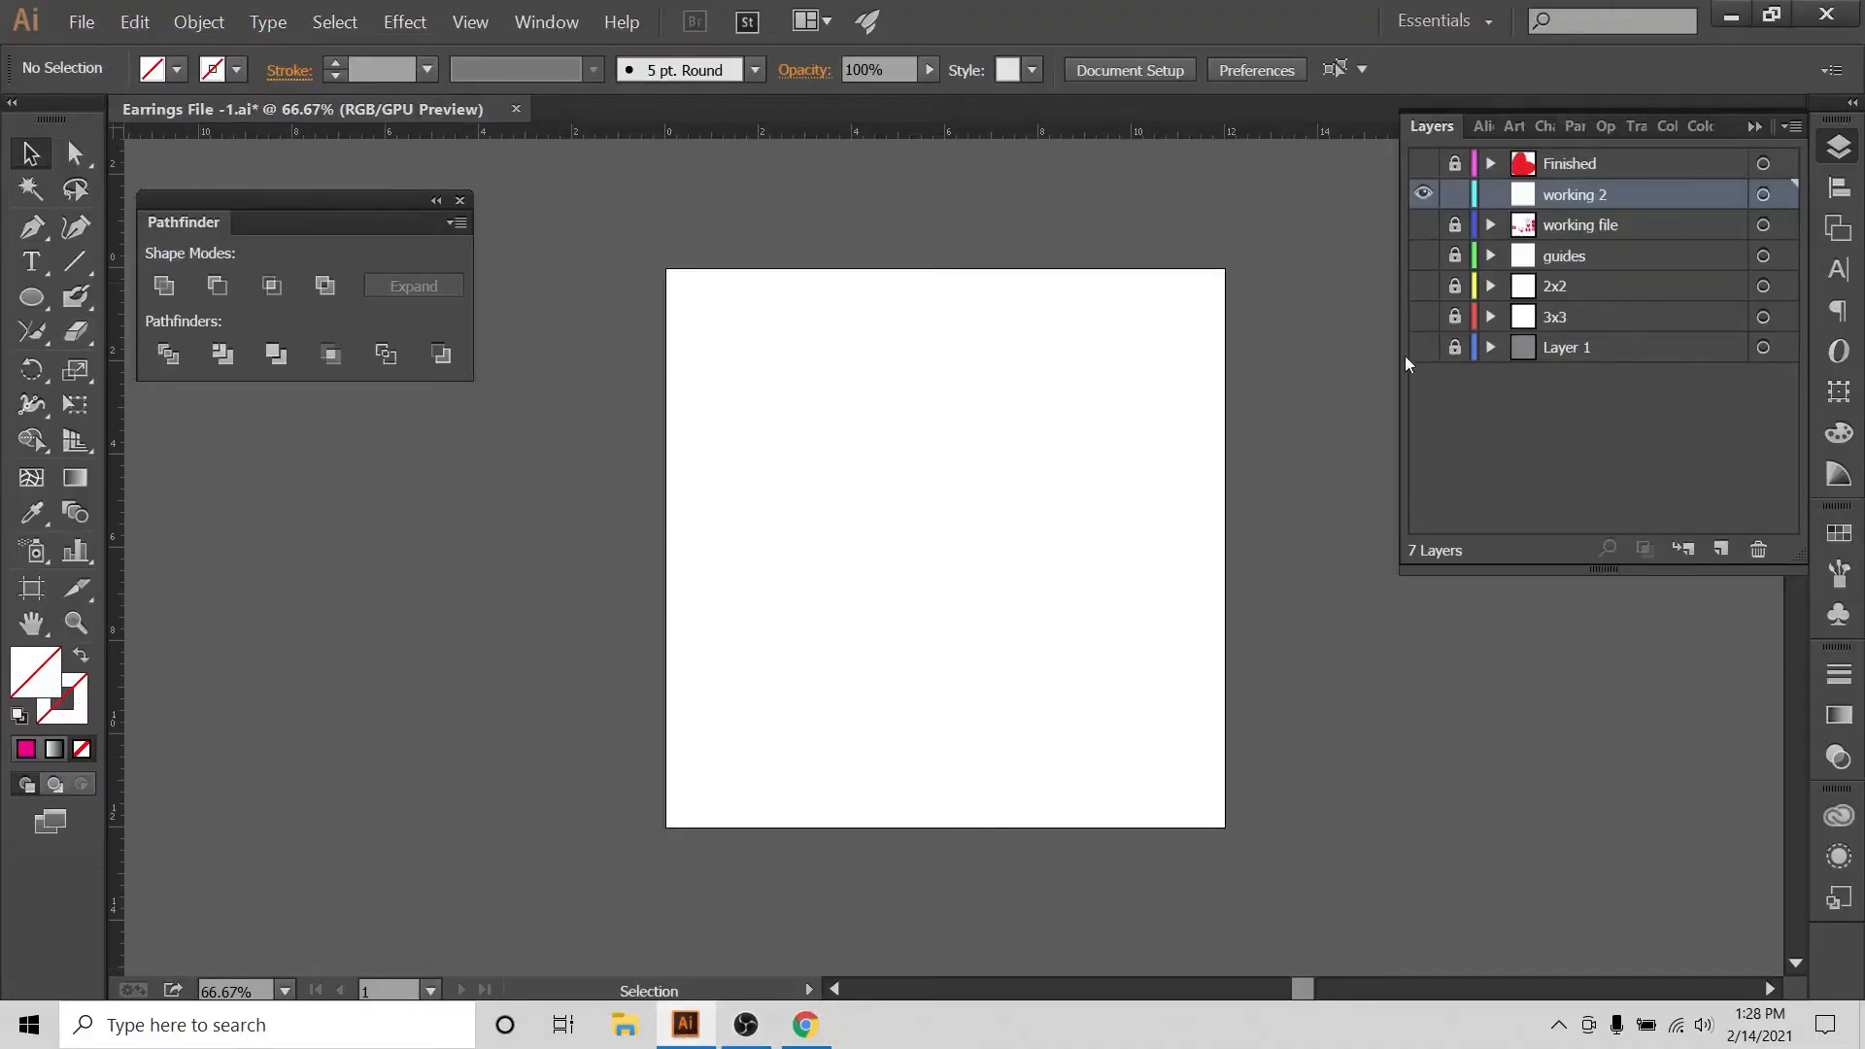
click(1423, 256)
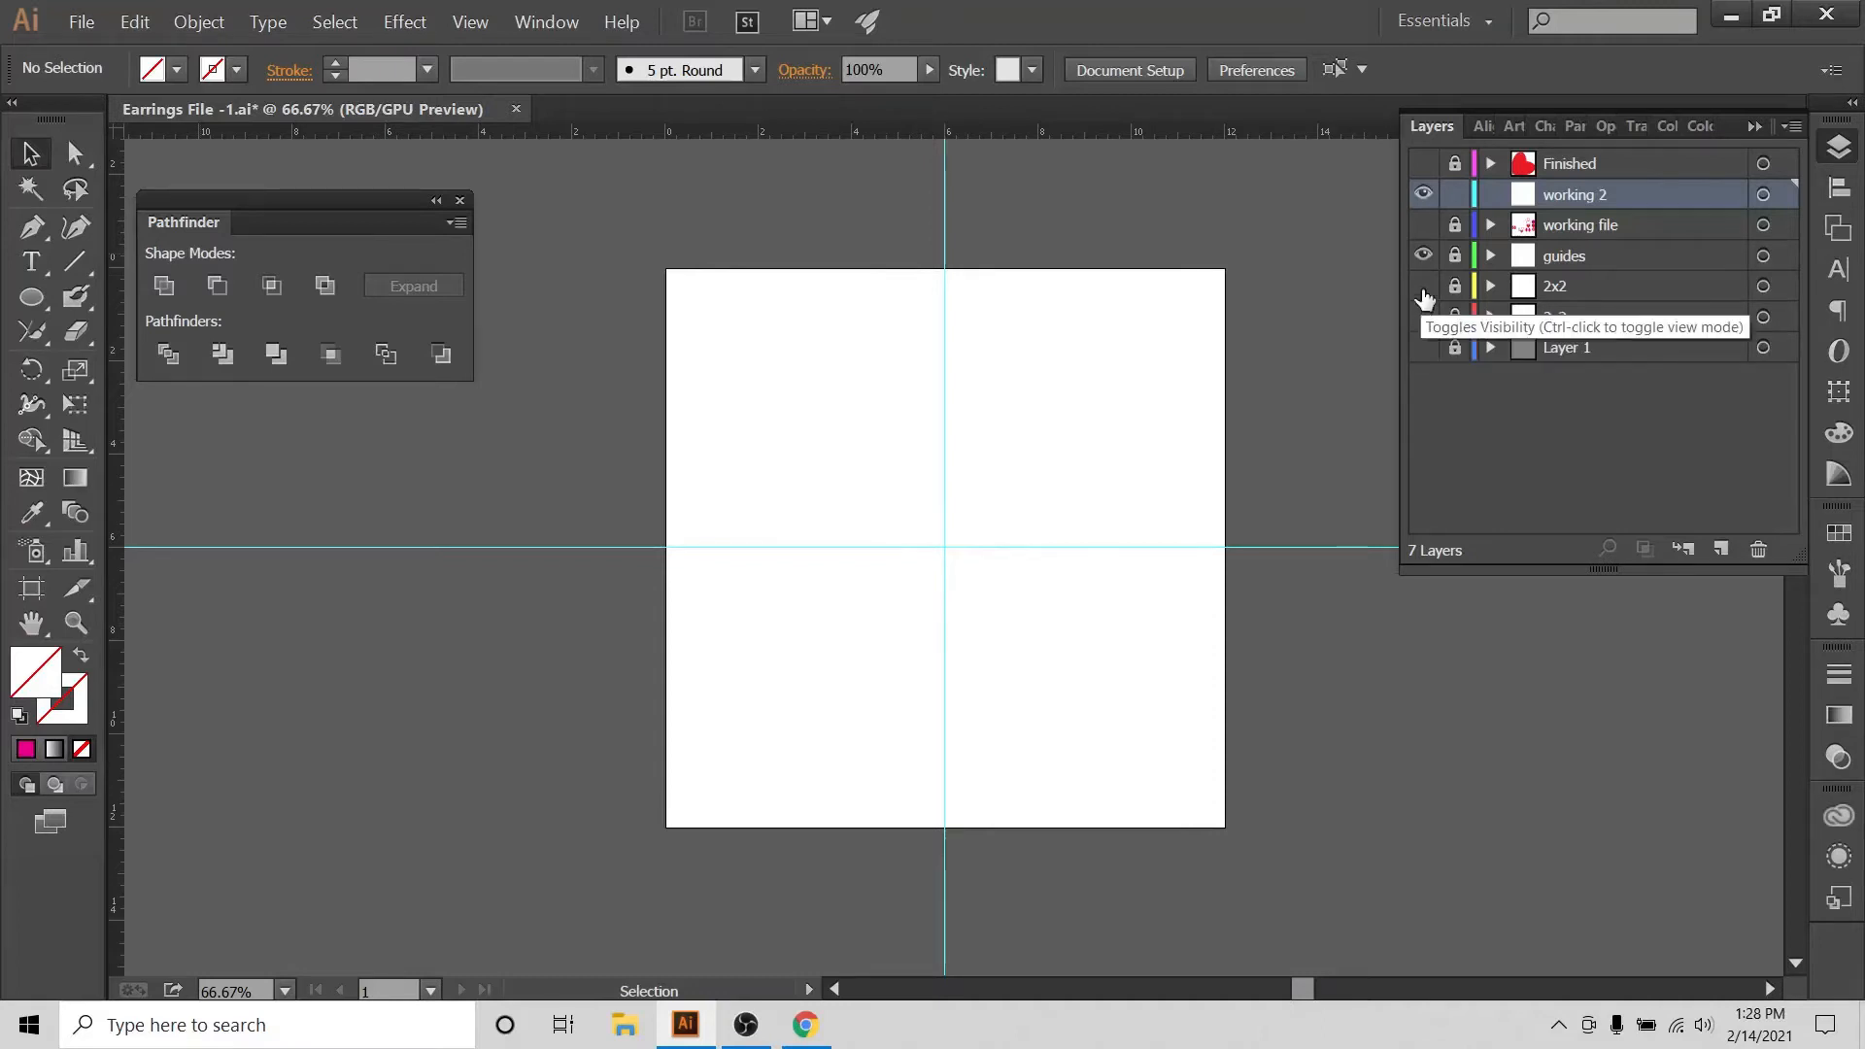
click(1424, 287)
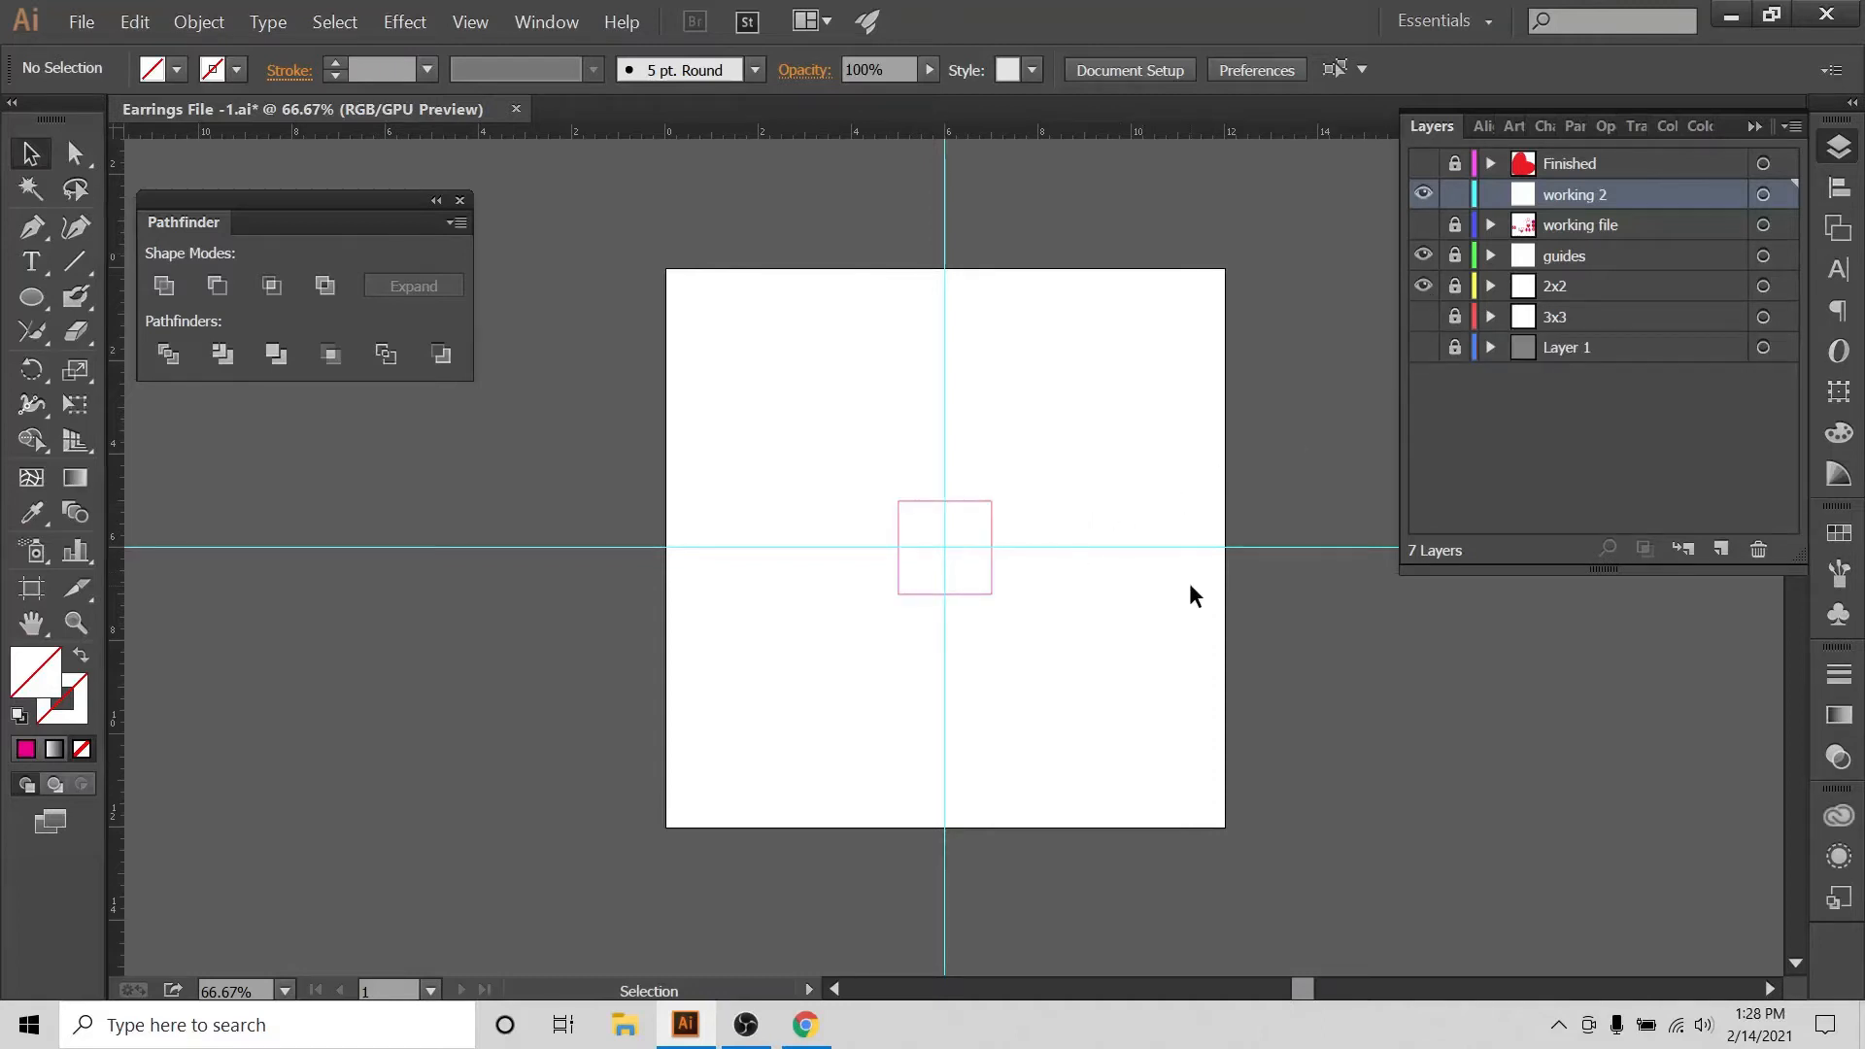
key(ctrl+plus)
key(ctrl+plus)
key(ctrl+plus)
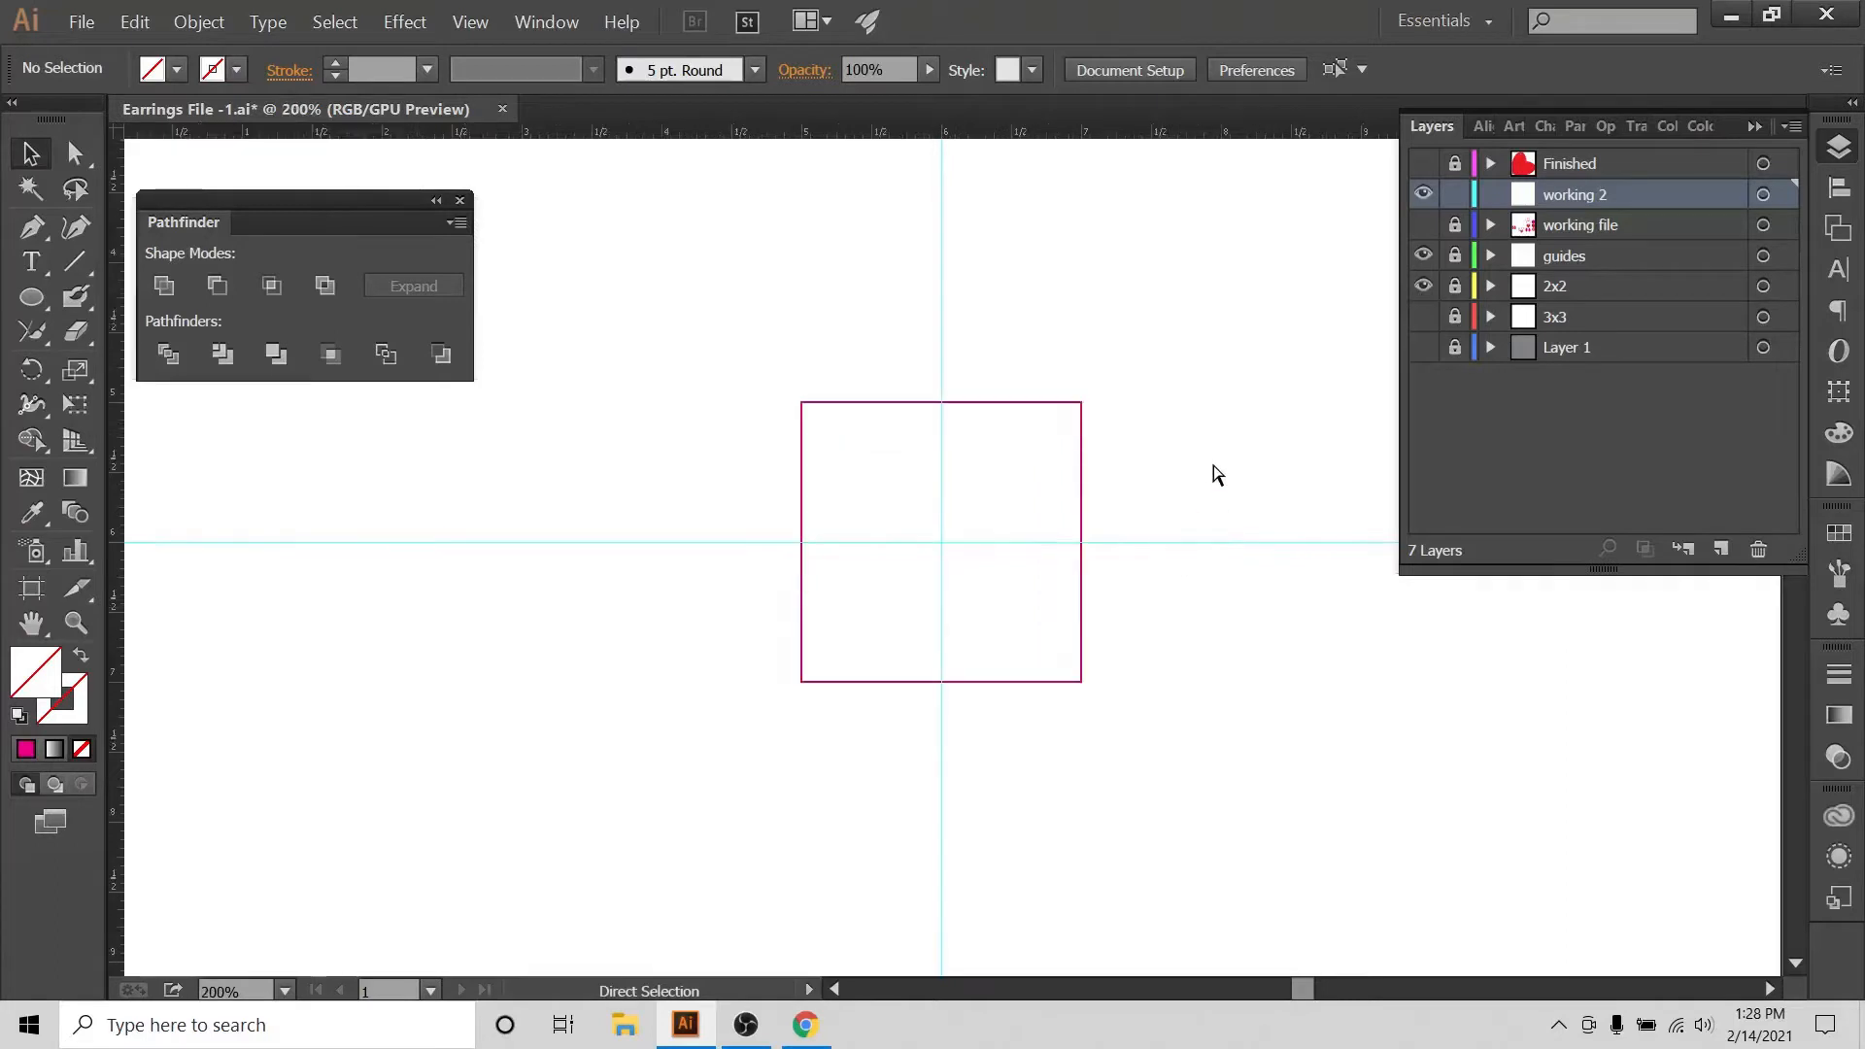
key(ctrl+plus)
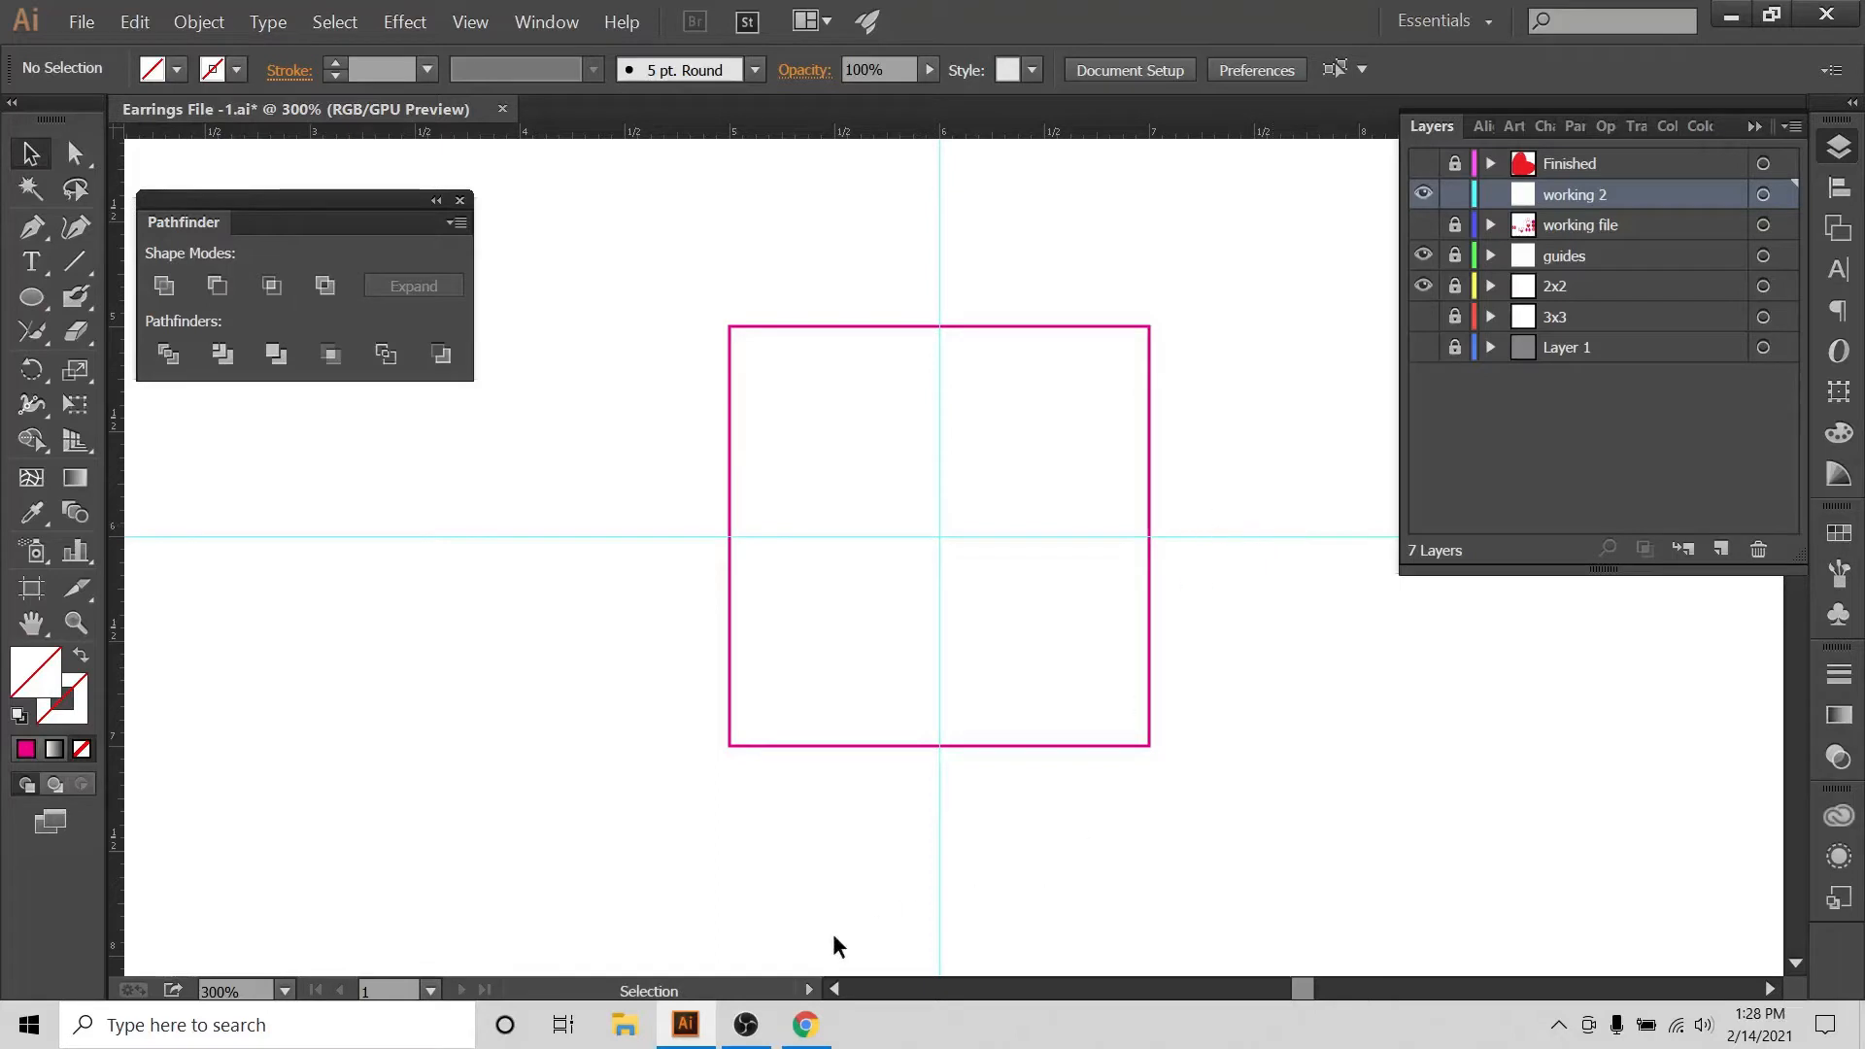
Switch to Chrome and examine the daisy gallery images up to File For Download, plus the free bundle's earring previews.
click(806, 1030)
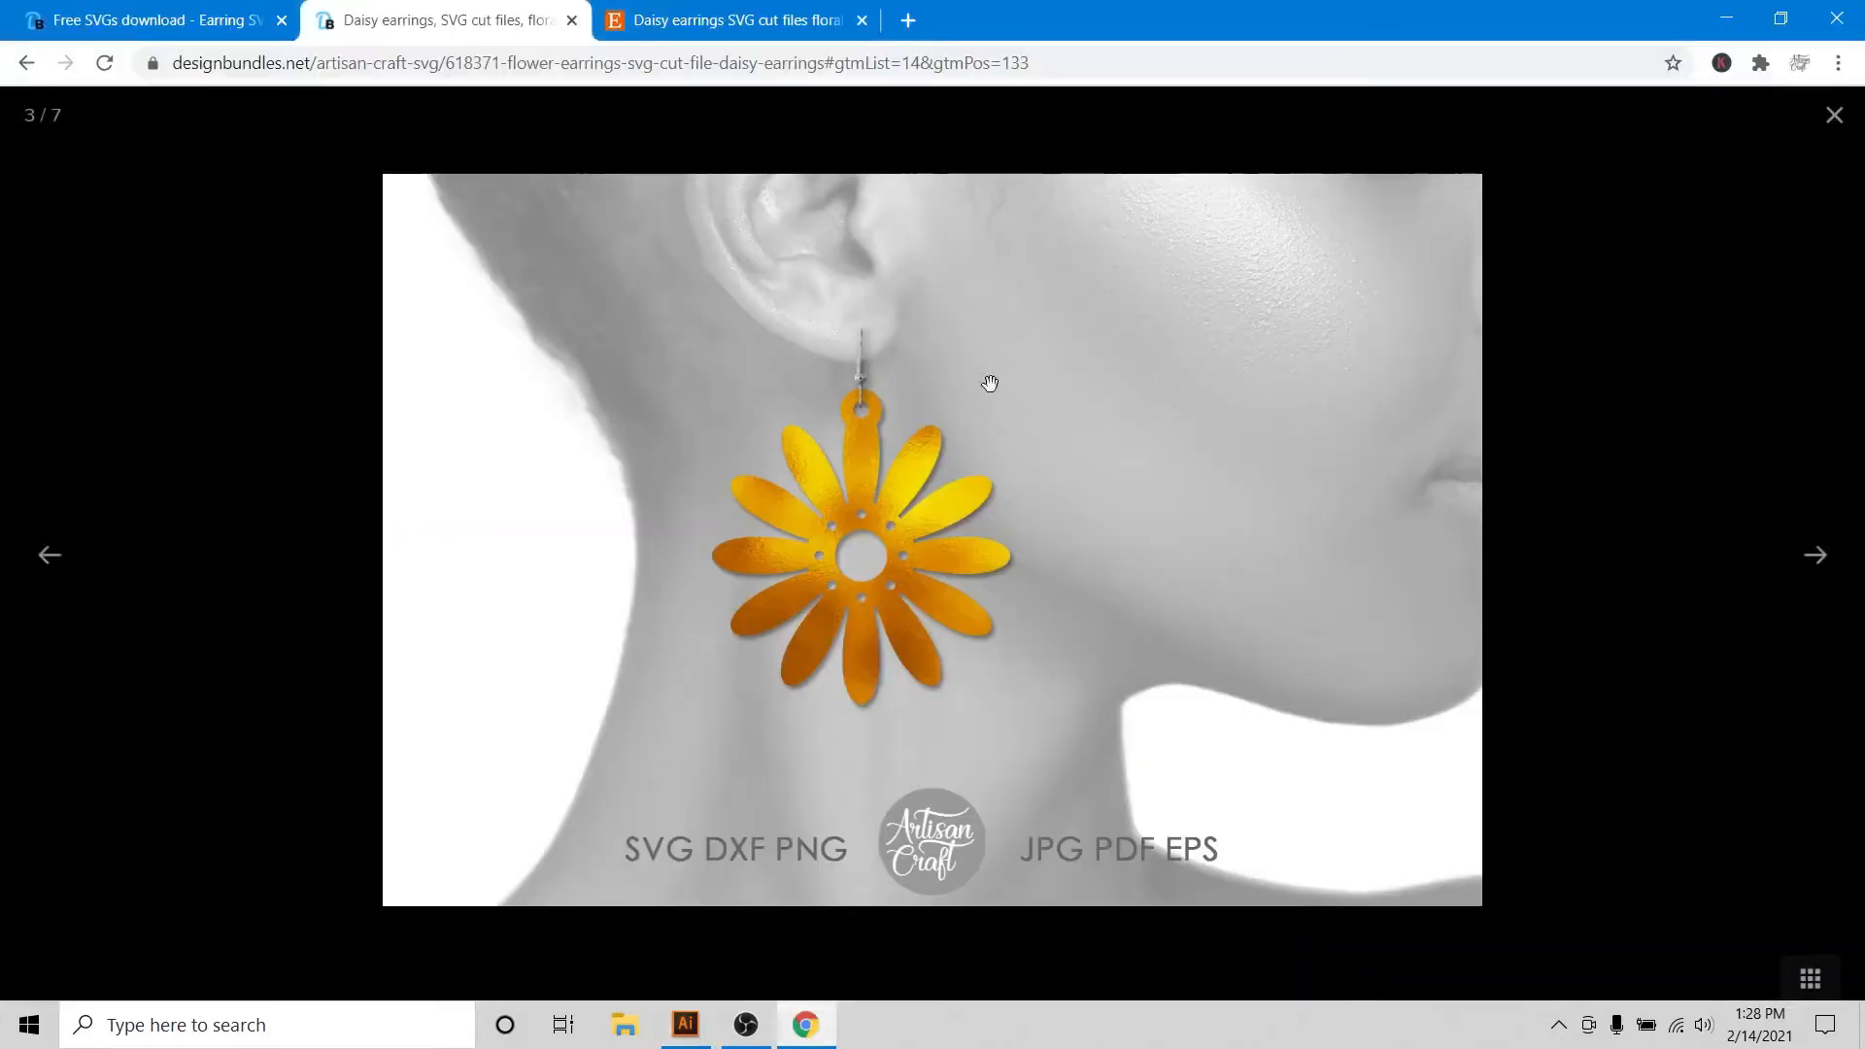
click(1793, 559)
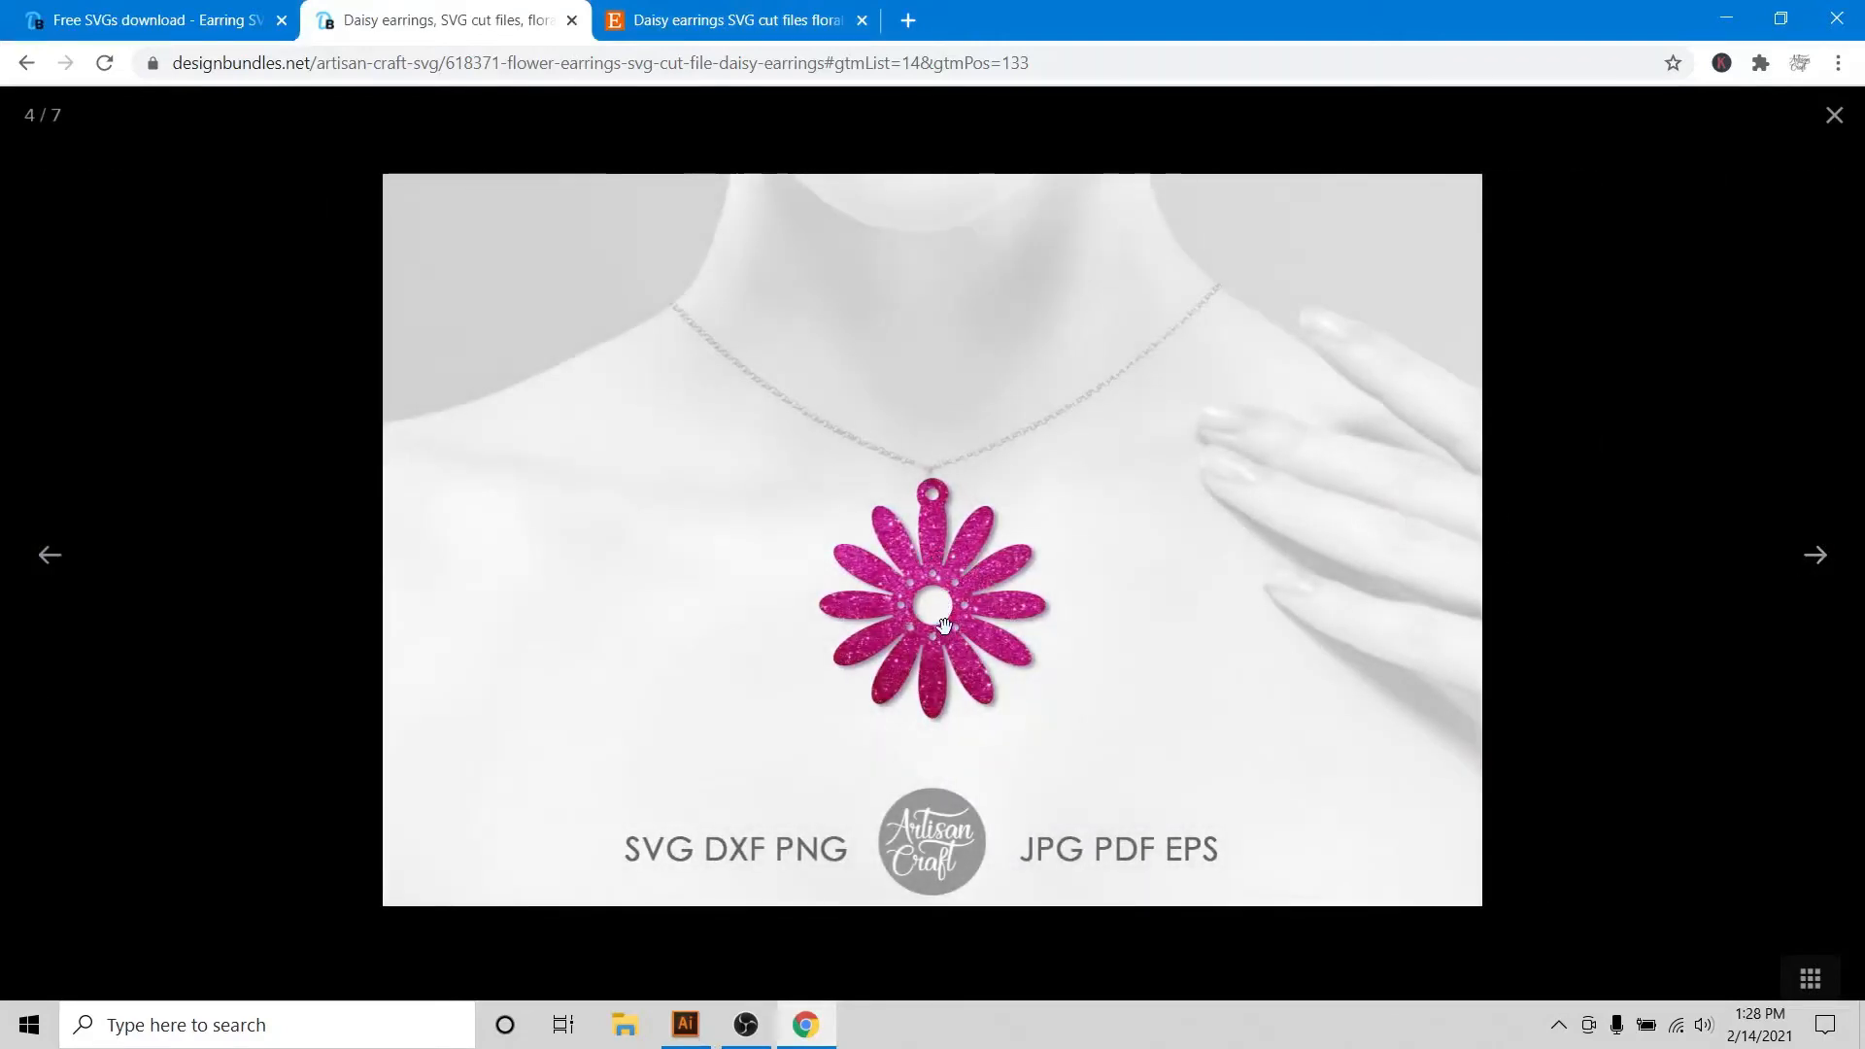
click(1816, 556)
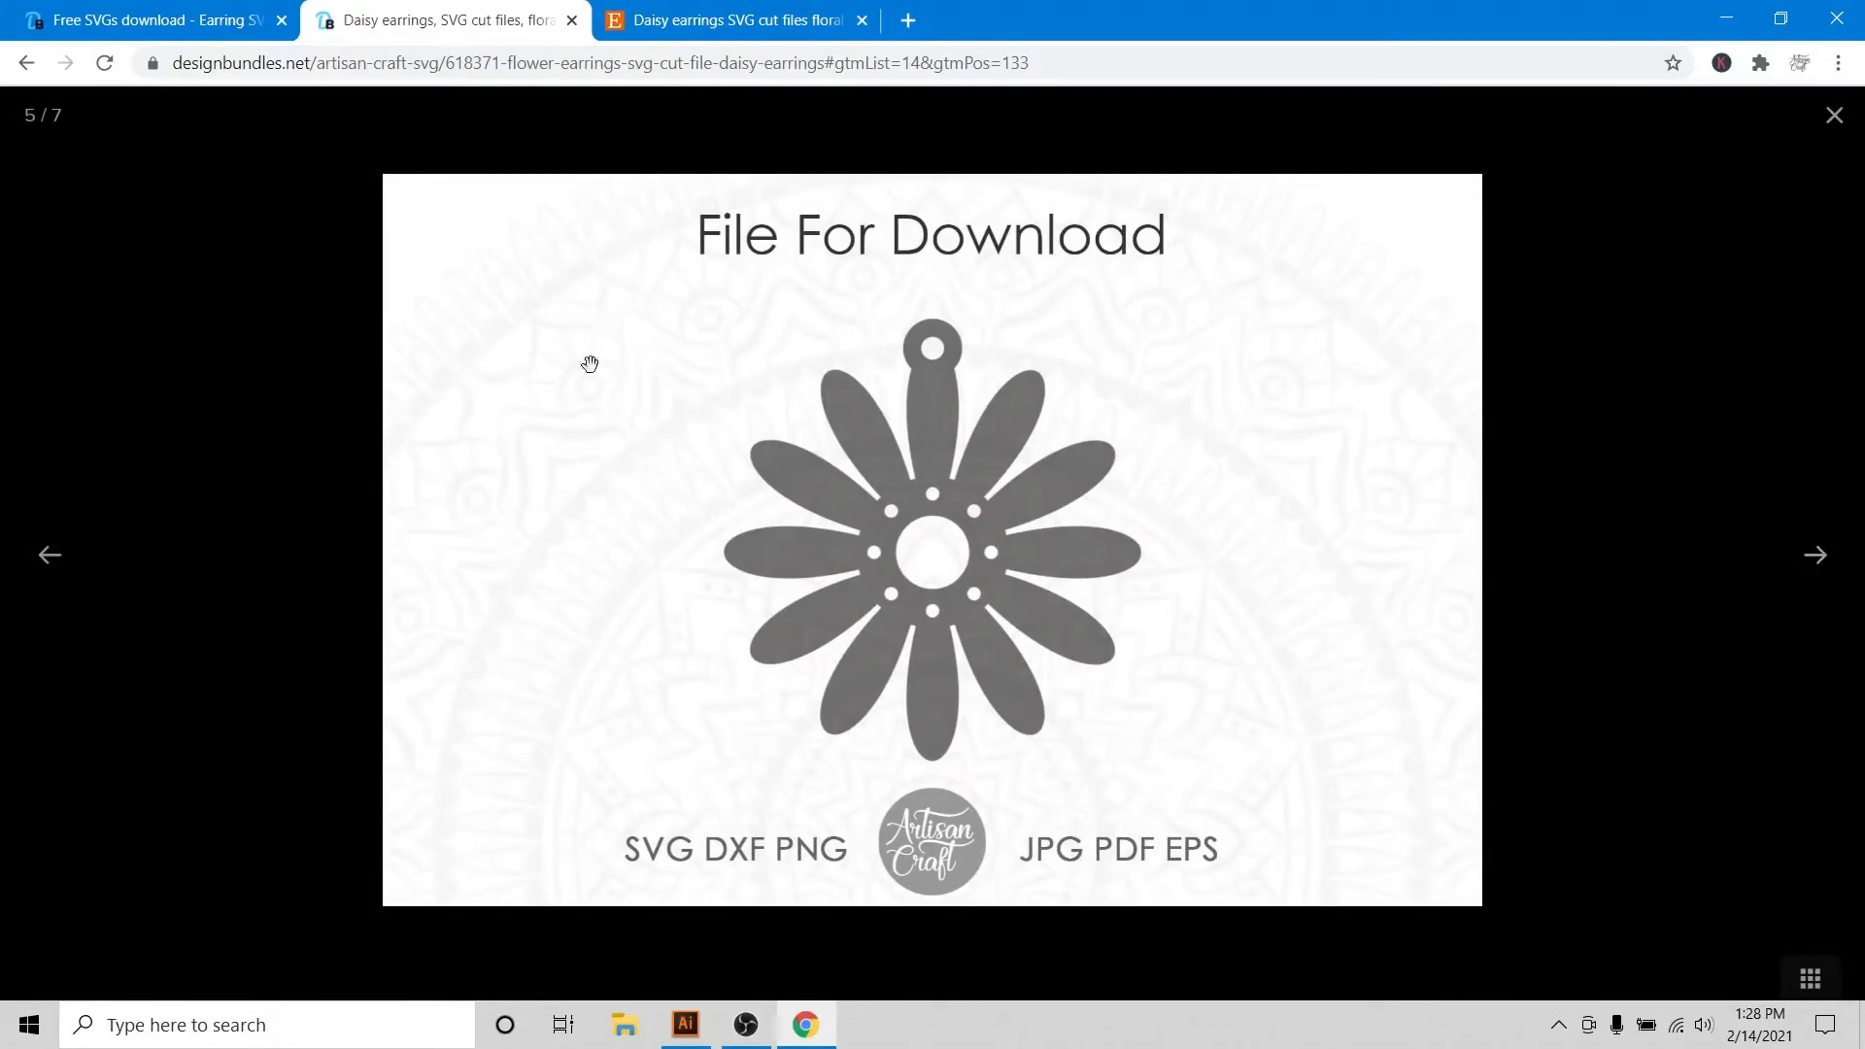
click(175, 16)
scroll(659, 693, down, 3)
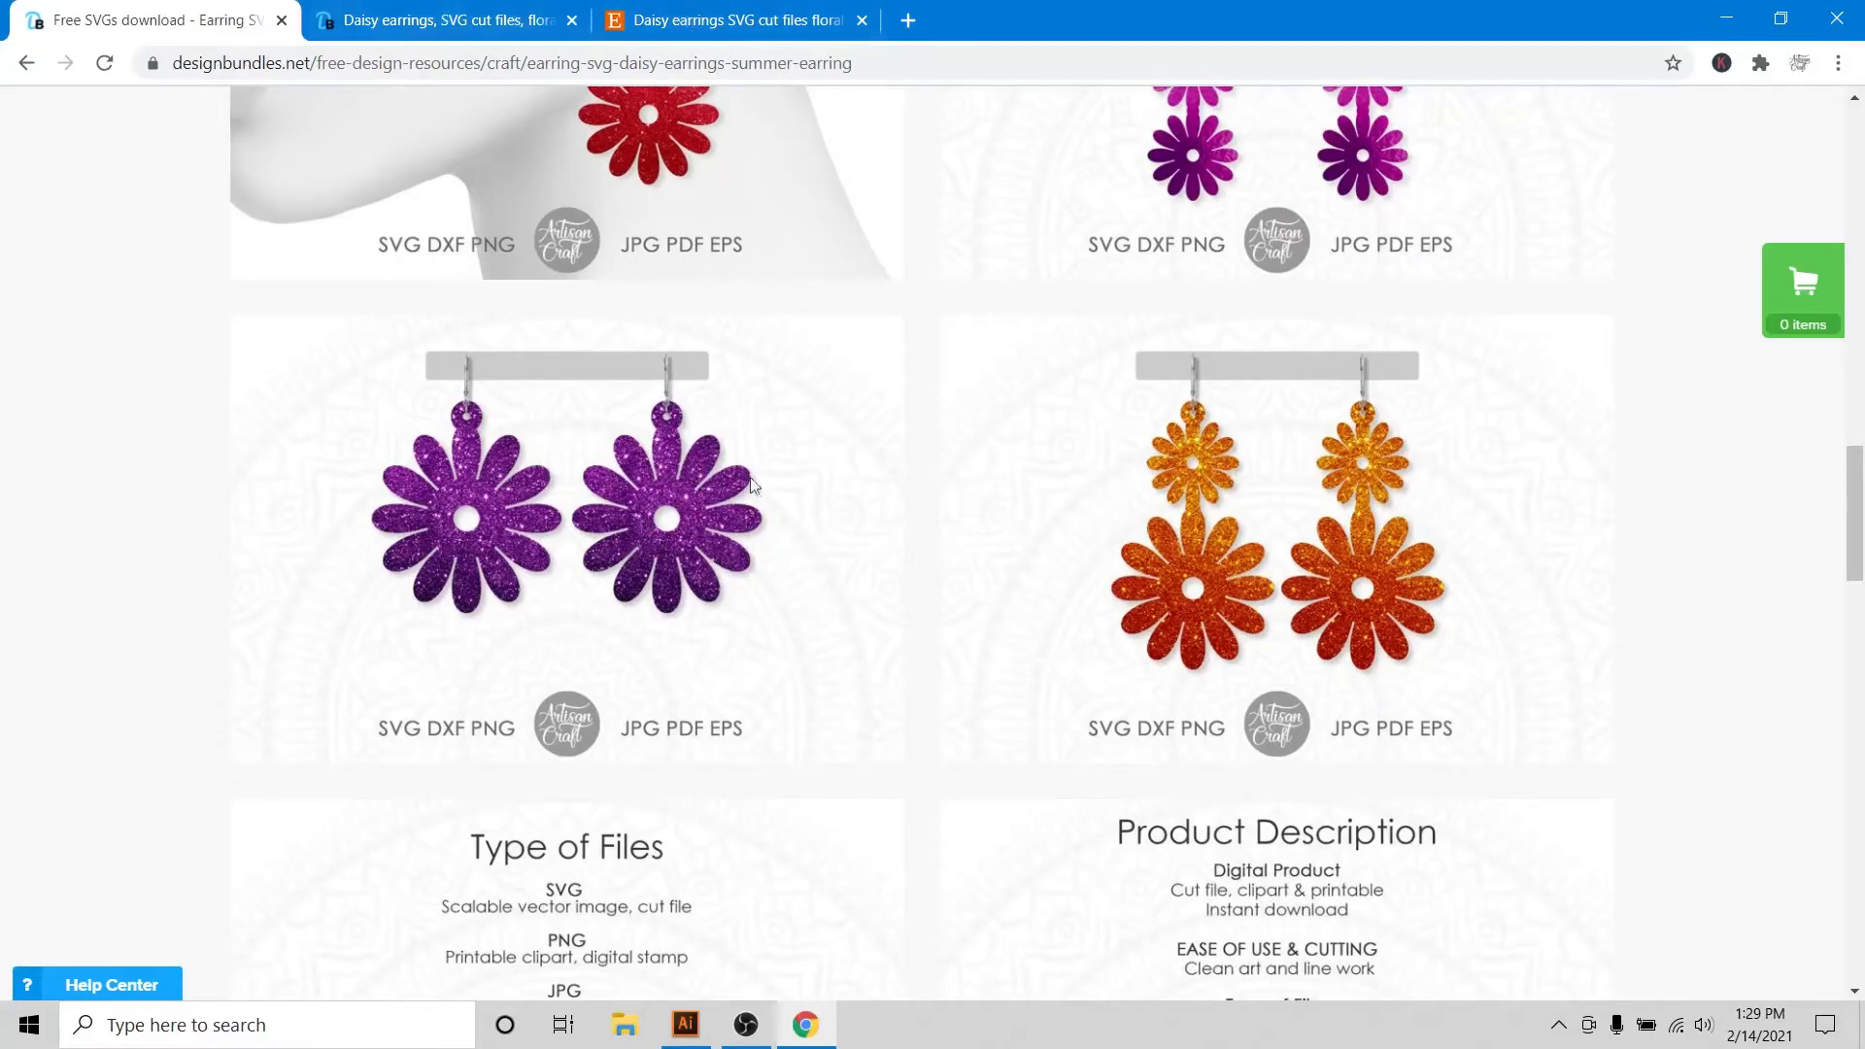
Switch to Illustrator and set up the Pencil tool with no fill and a CMYK Blue 1 pt stroke.
click(686, 1024)
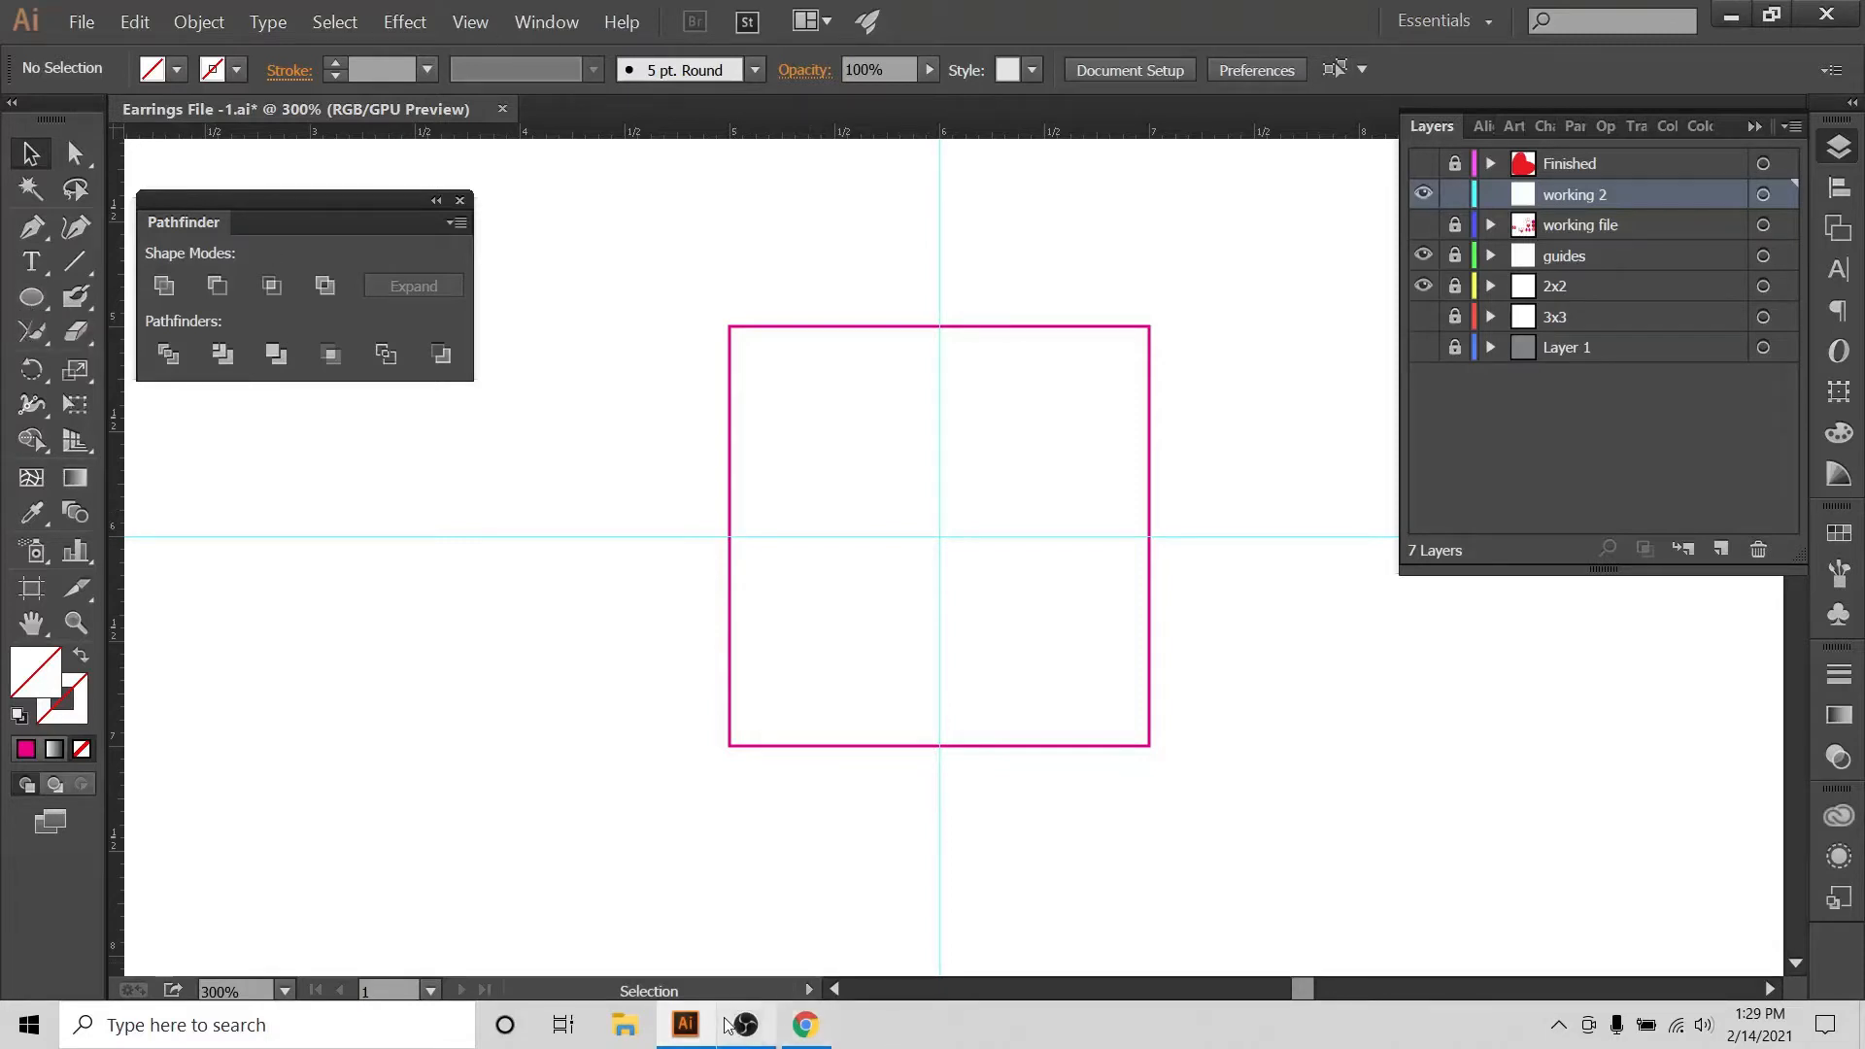
click(52, 335)
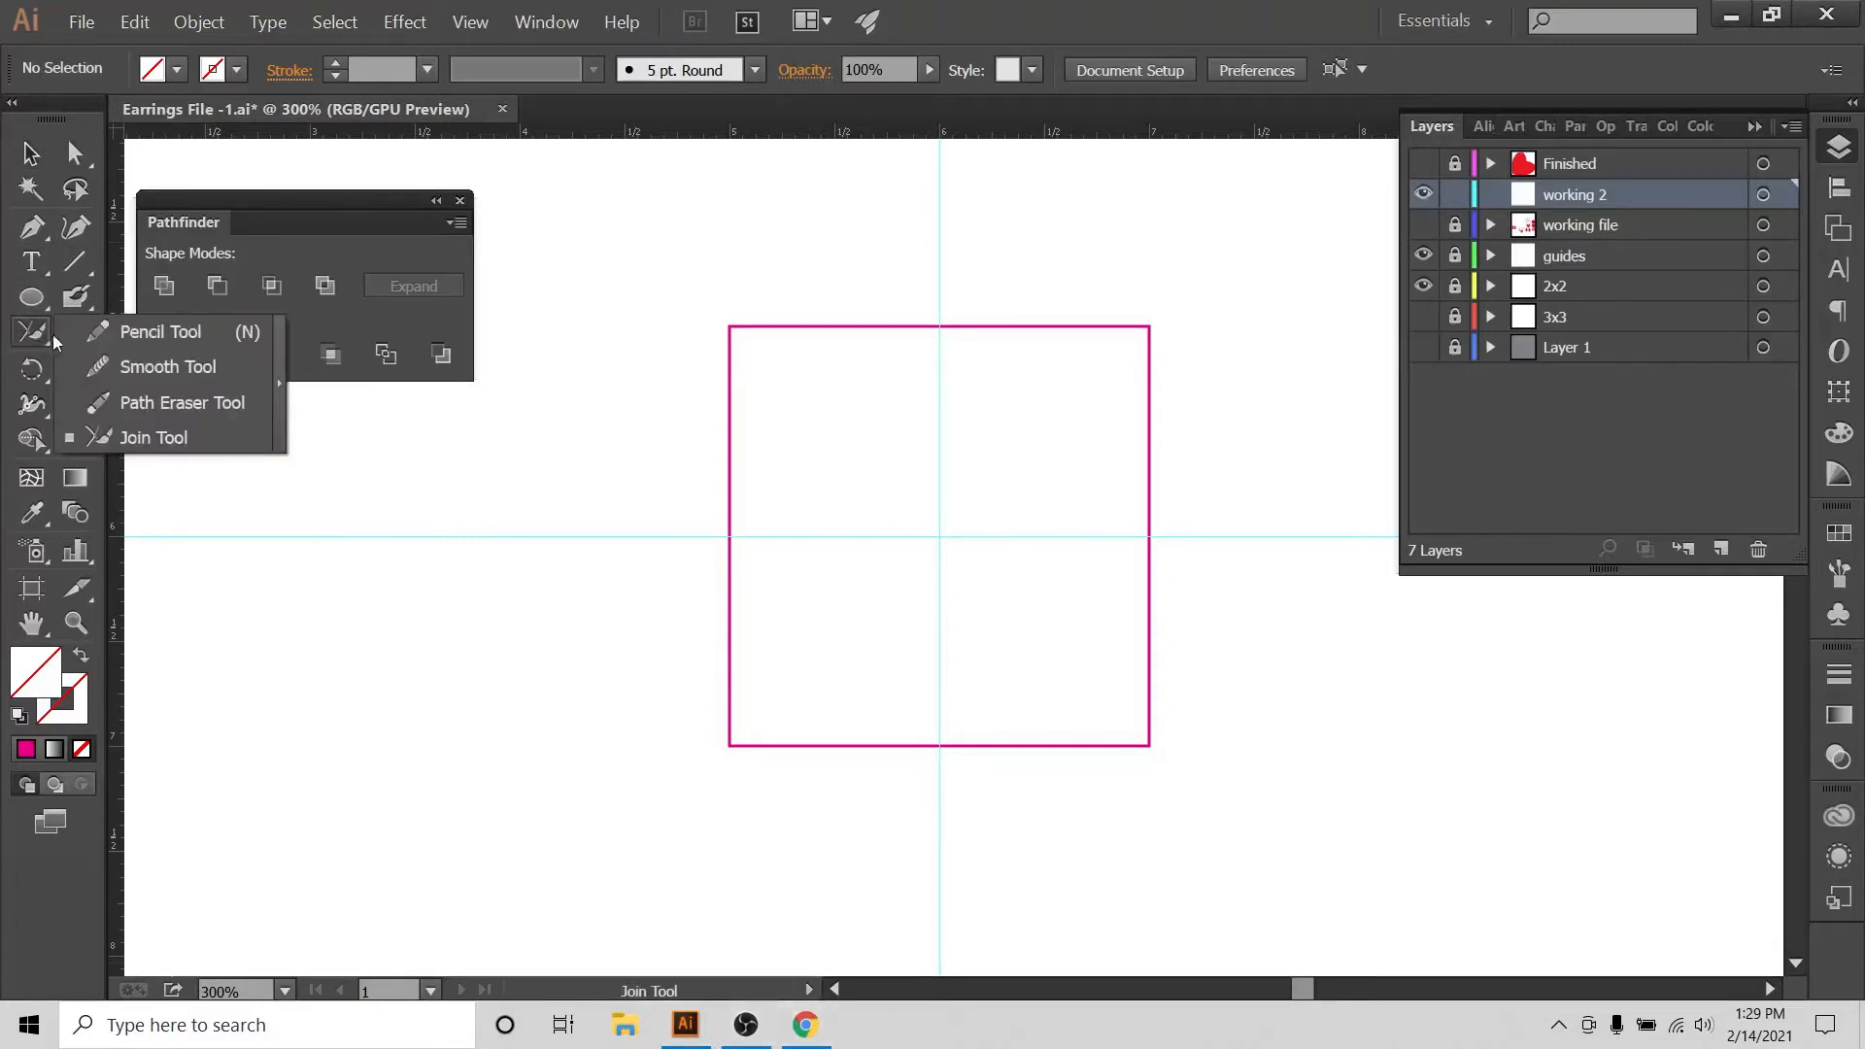
click(146, 332)
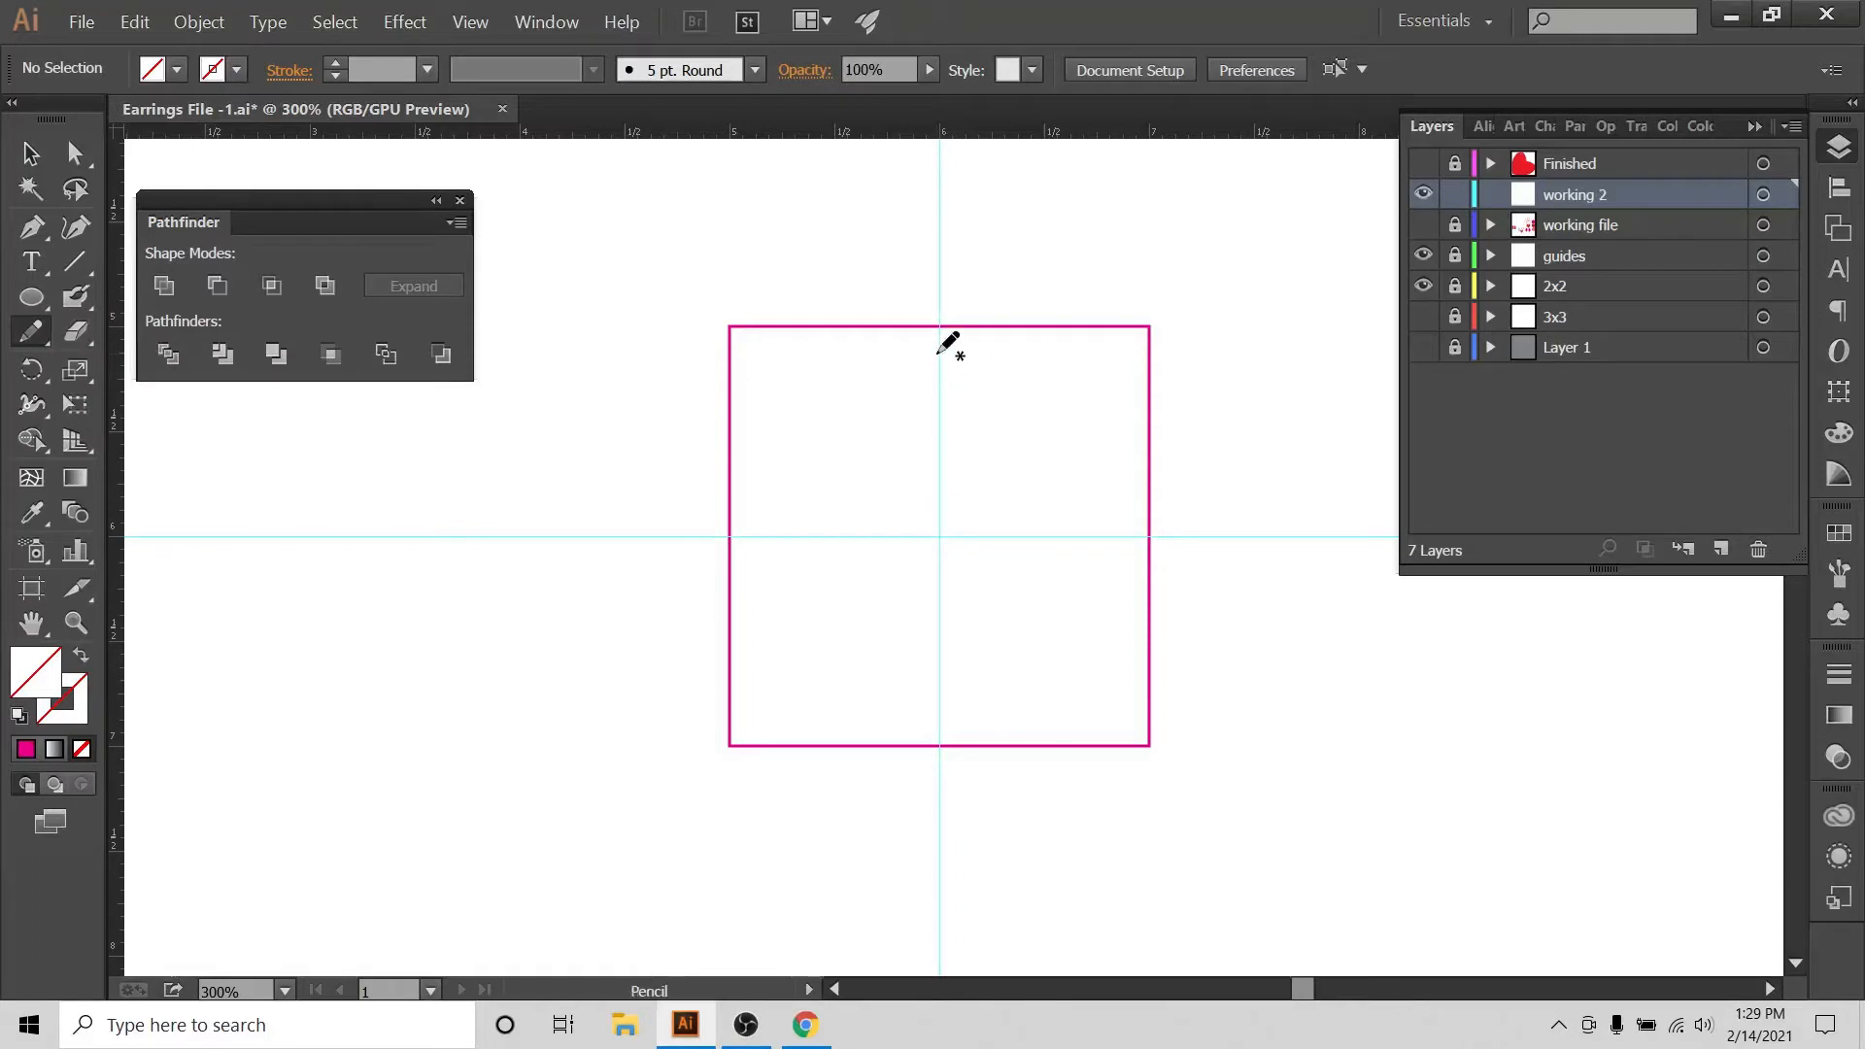
click(220, 80)
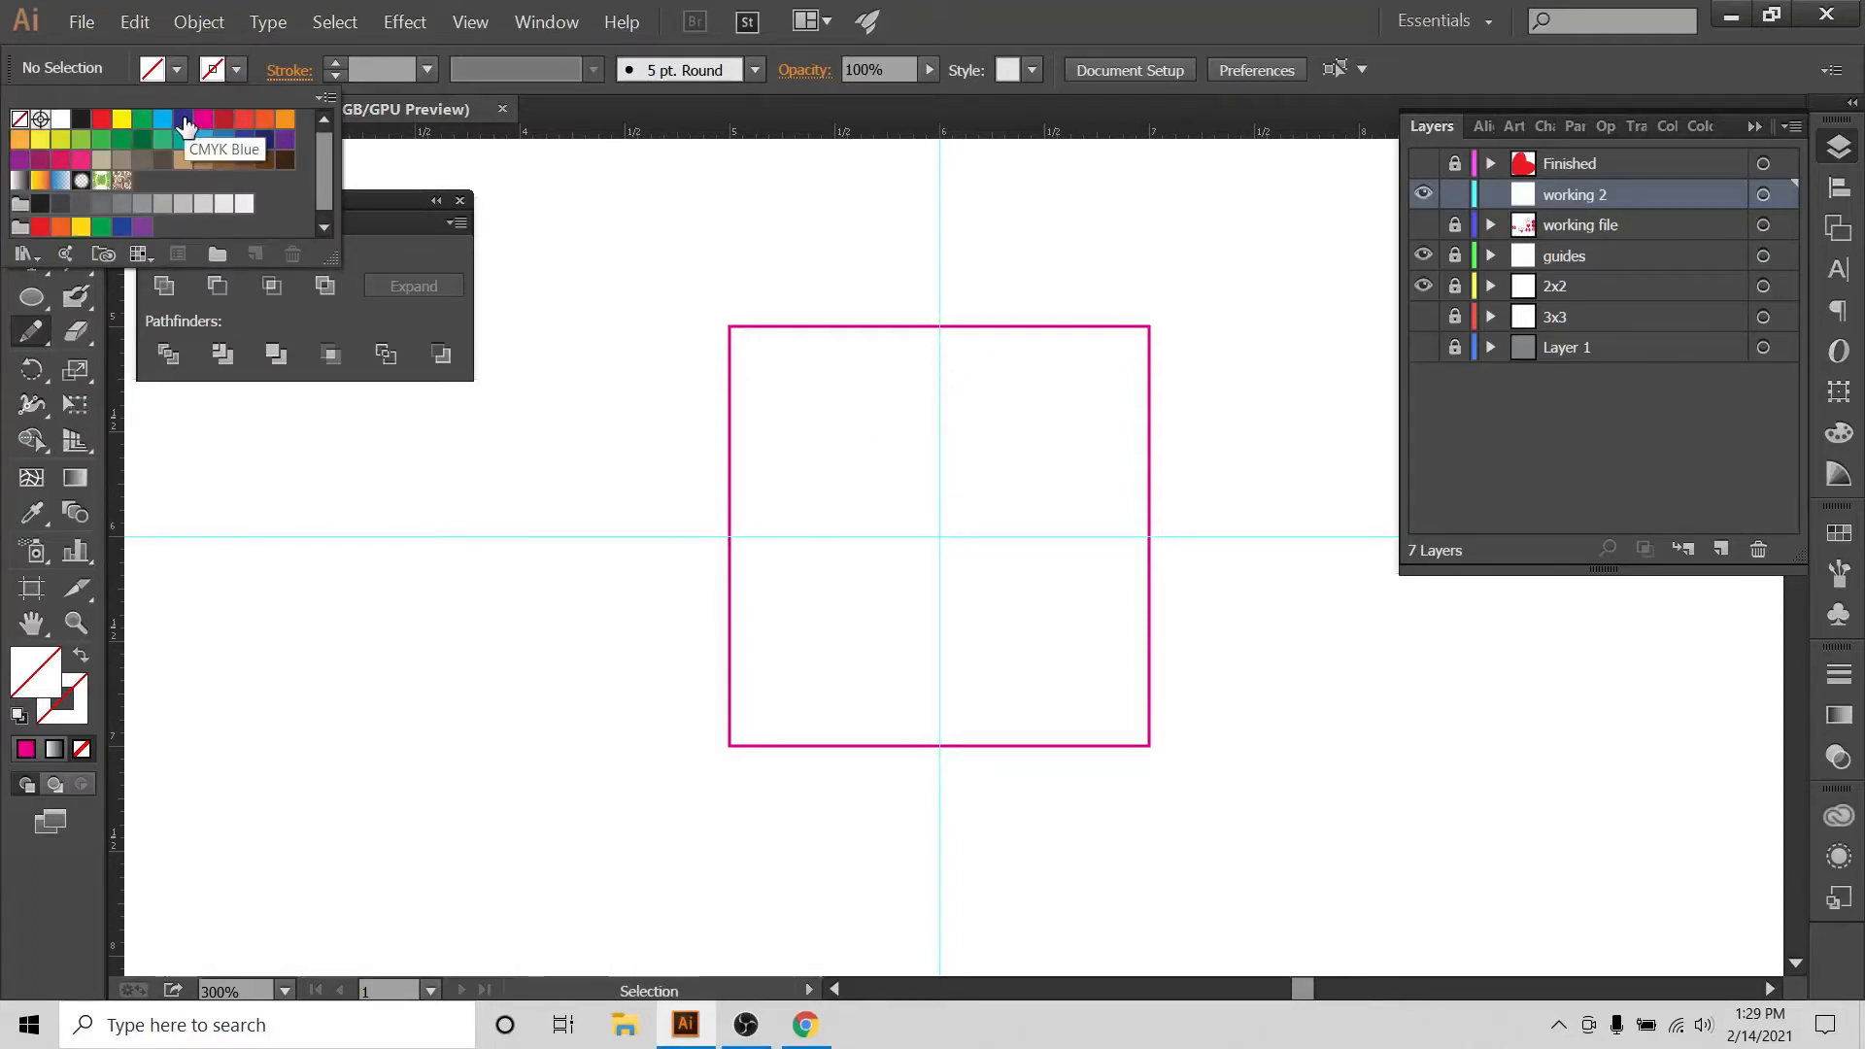
click(183, 120)
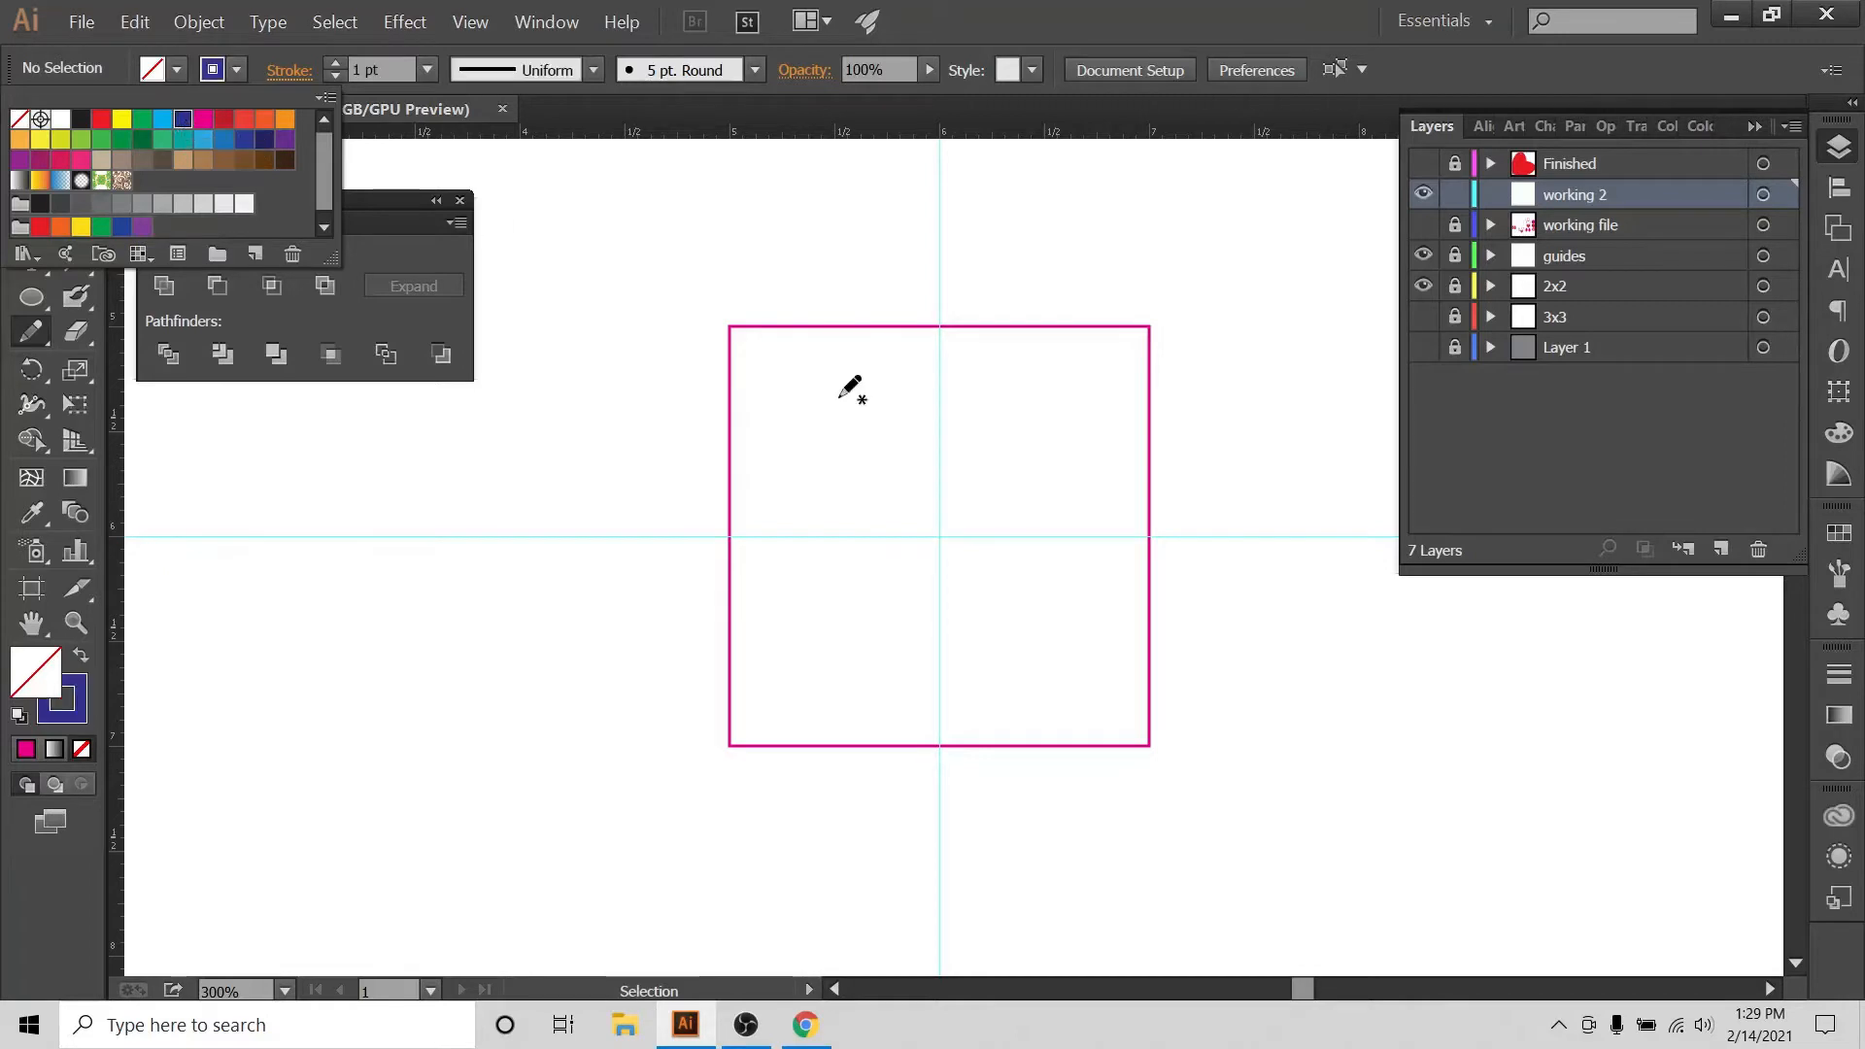
click(952, 360)
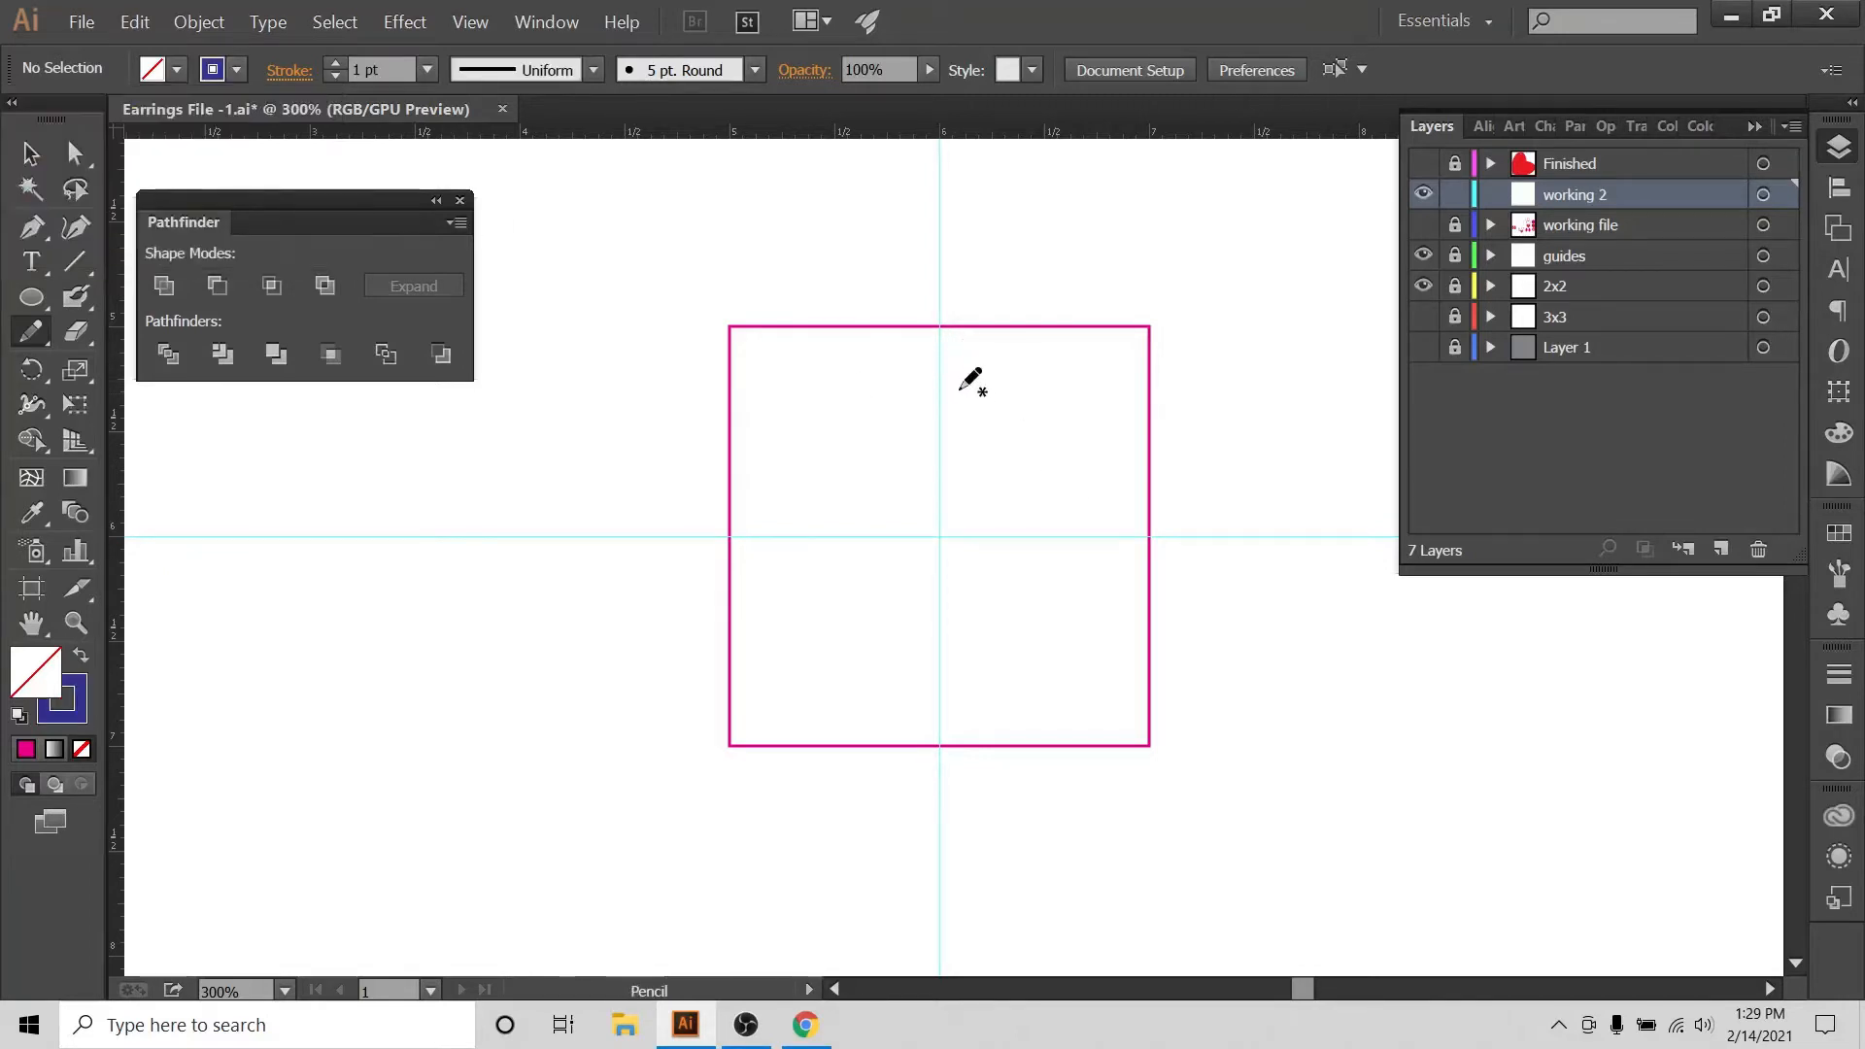
Draw a freehand half-petal curve with both ends on the vertical guide, in the upper half of the 2x2 square.
mouse_move(941, 377)
mouse_down()
mouse_move(980, 431)
mouse_move(939, 516)
mouse_up()
click(30, 153)
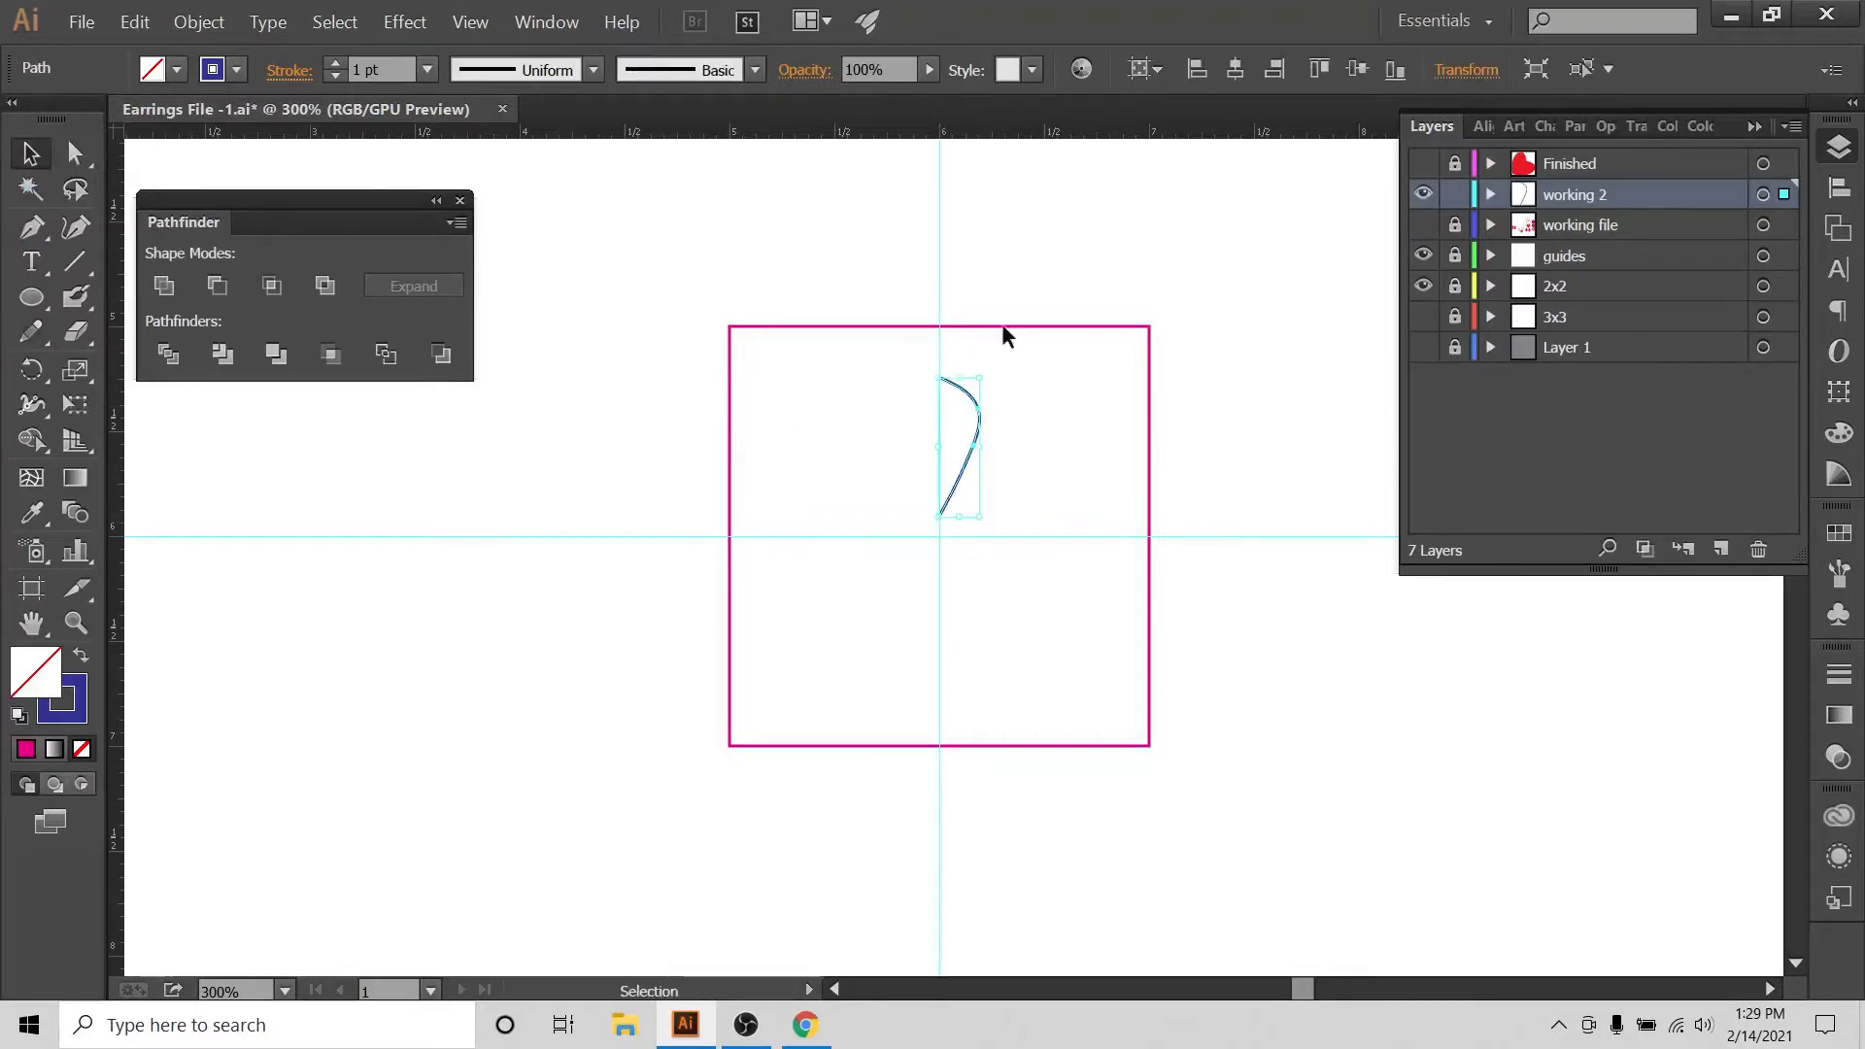
click(1063, 457)
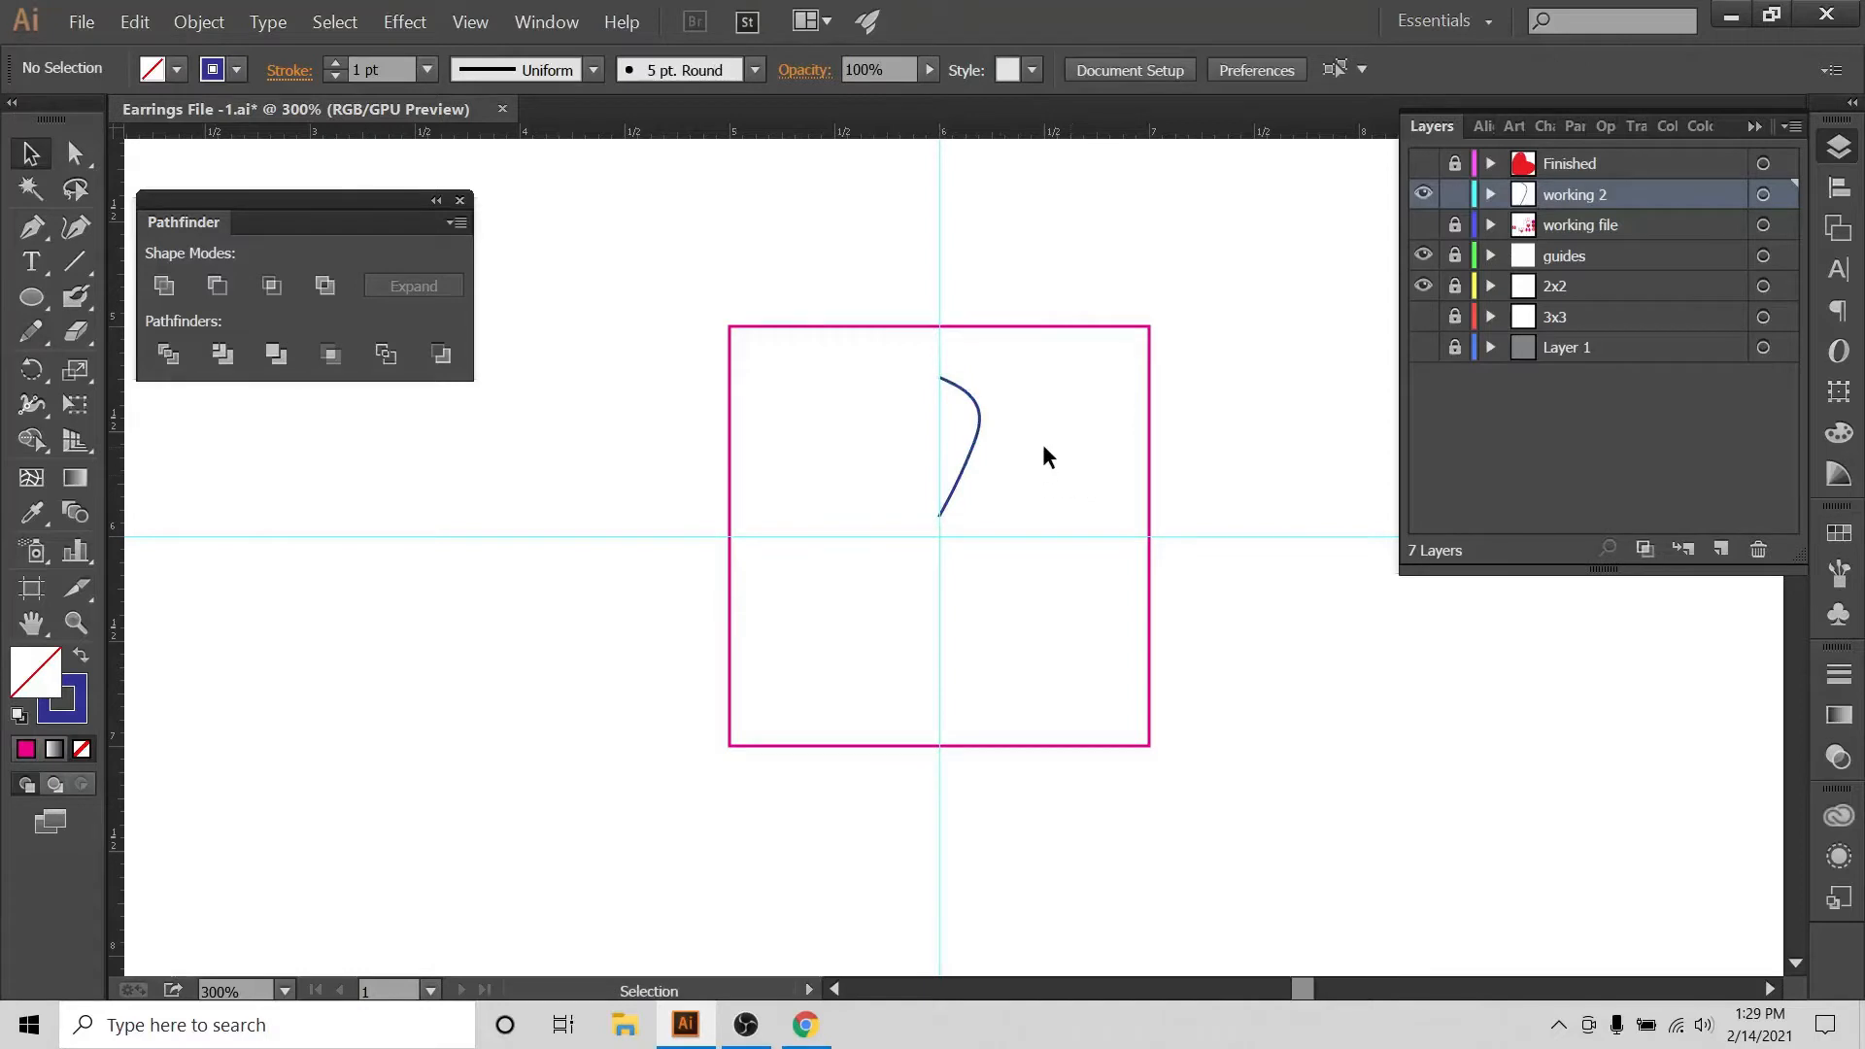
Move the half-petal curve slightly up along the vertical guide, away from the horizontal guide.
key(ctrl+=)
key(ctrl+=)
scroll(1084, 379, up, 2)
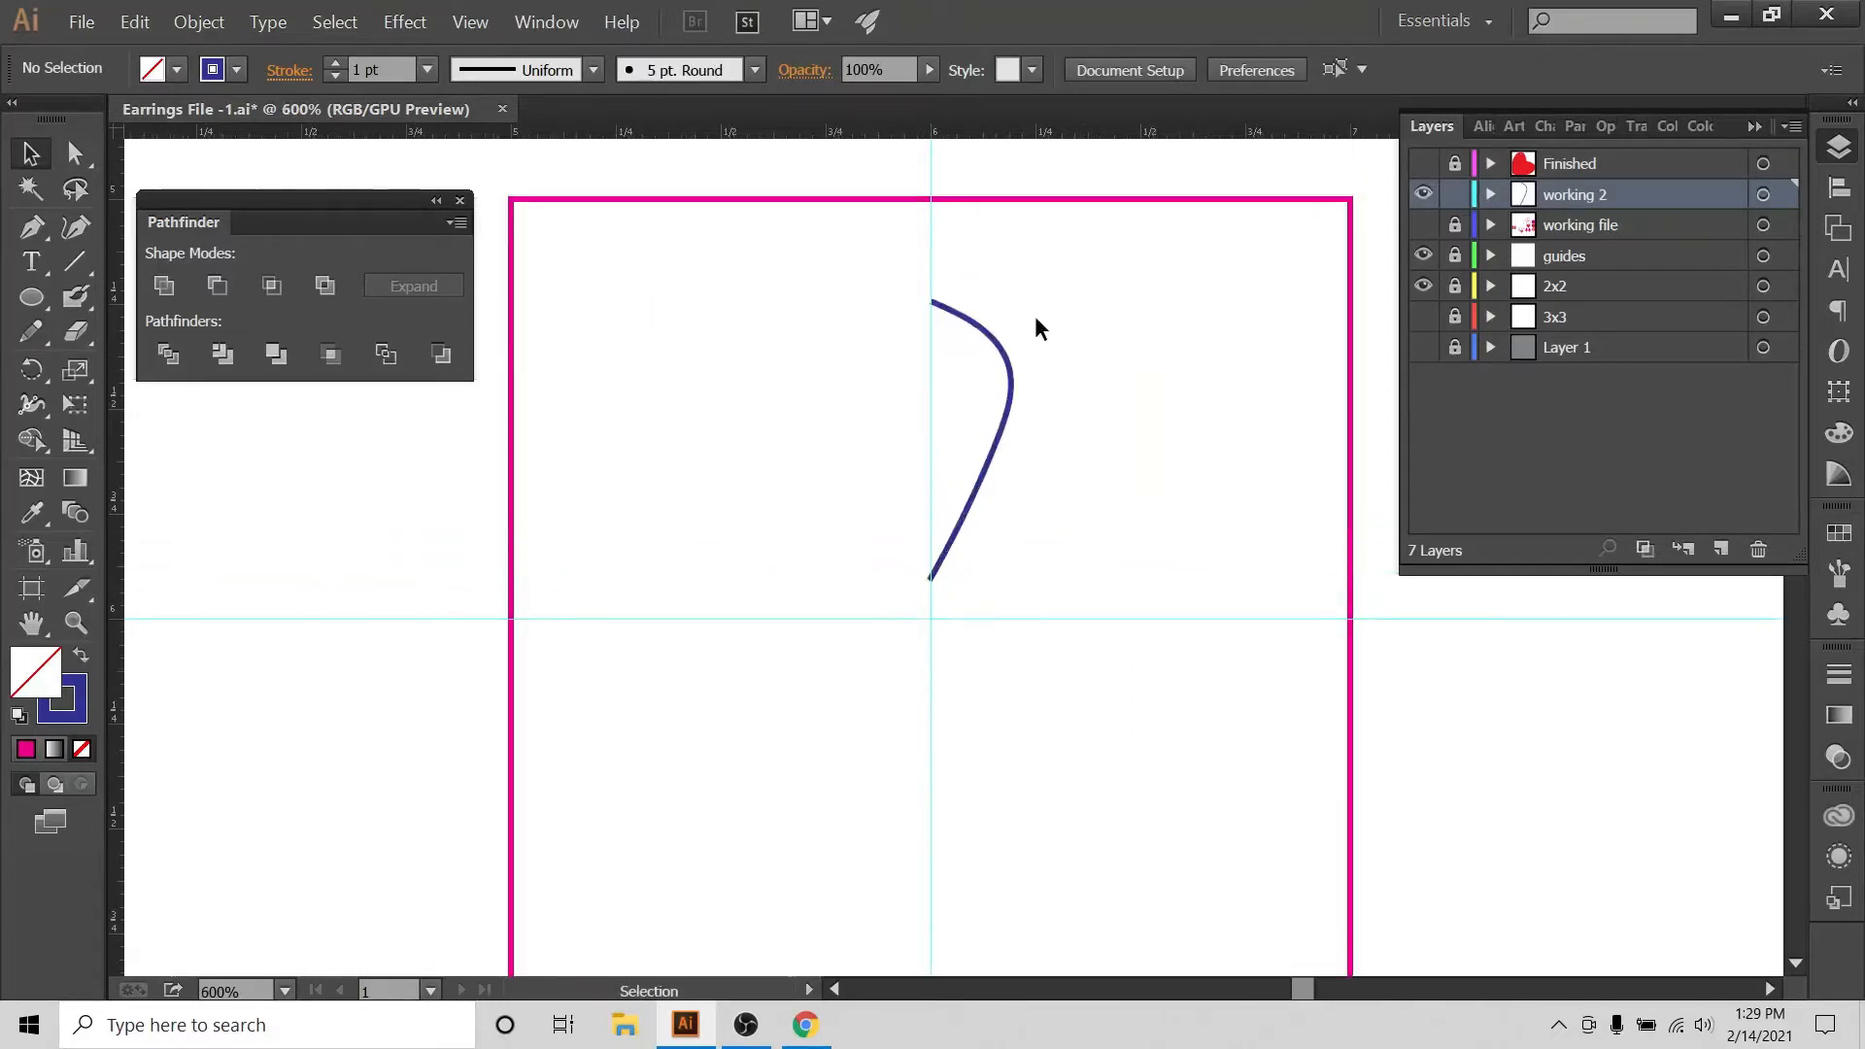
click(1005, 335)
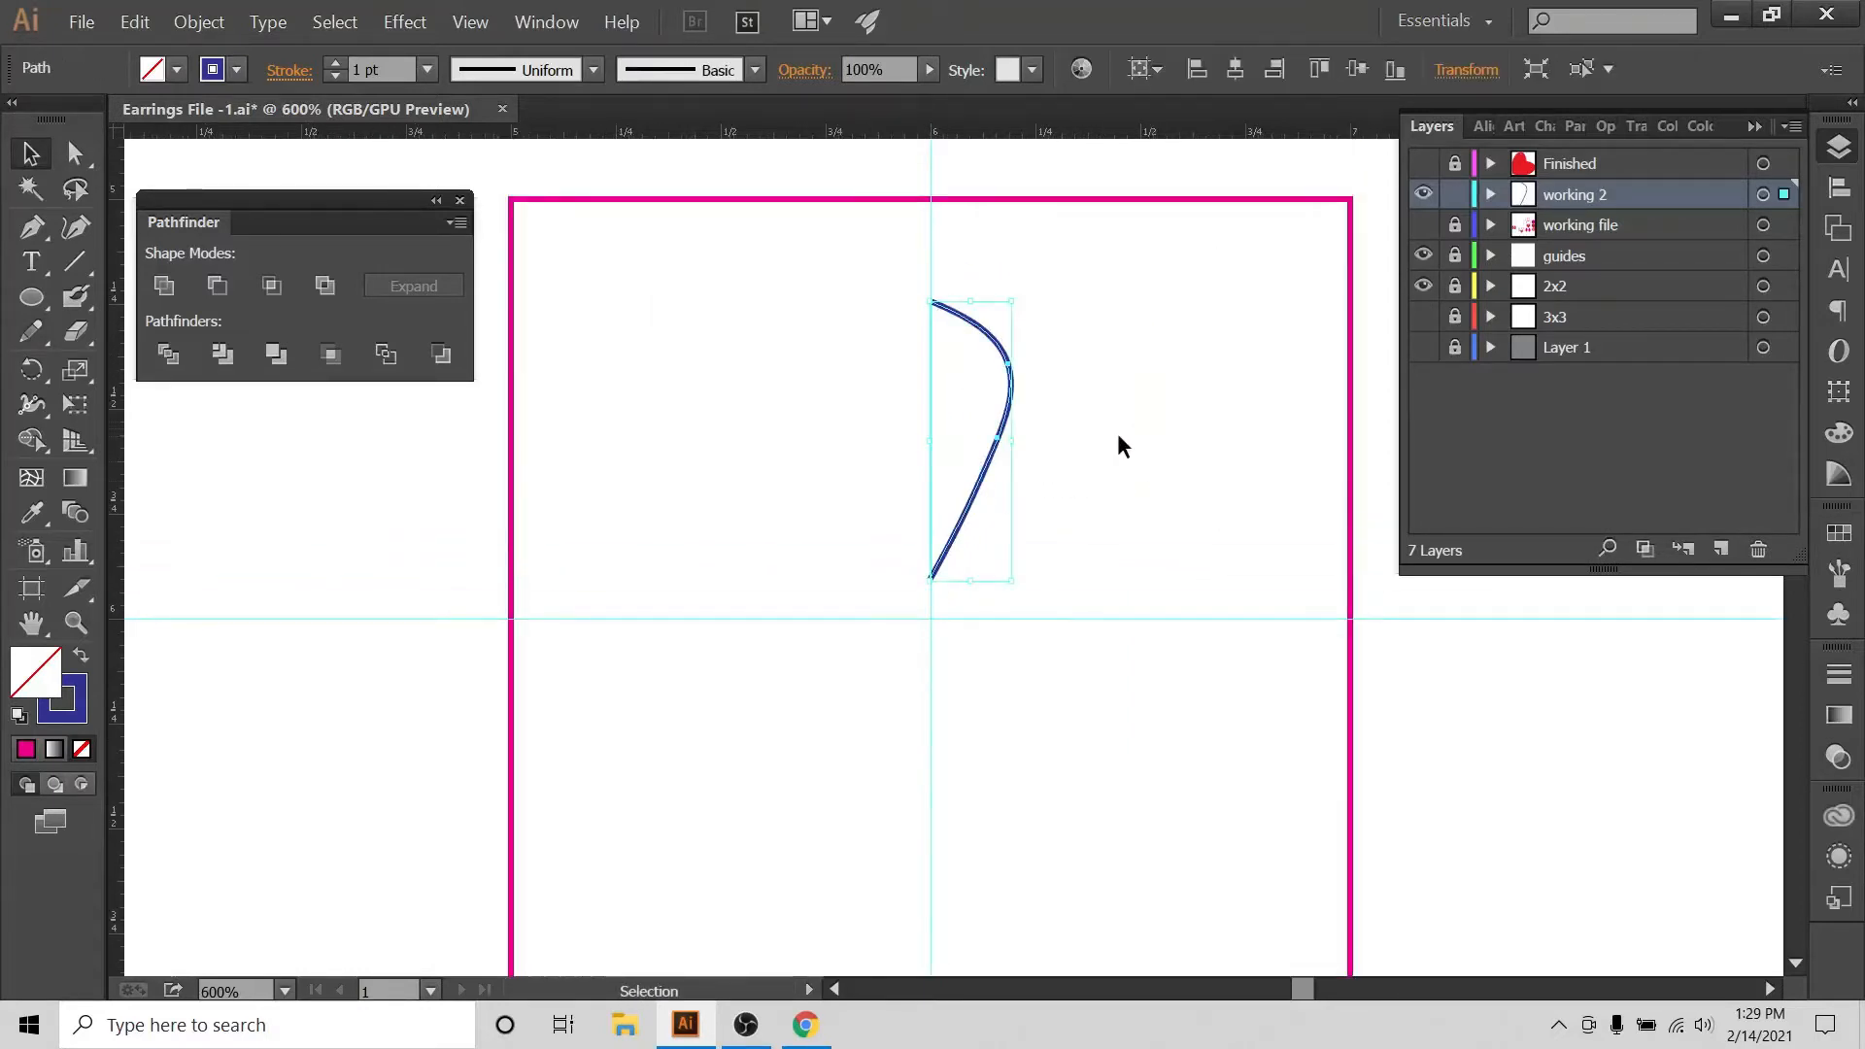
drag(1013, 413, 1018, 391)
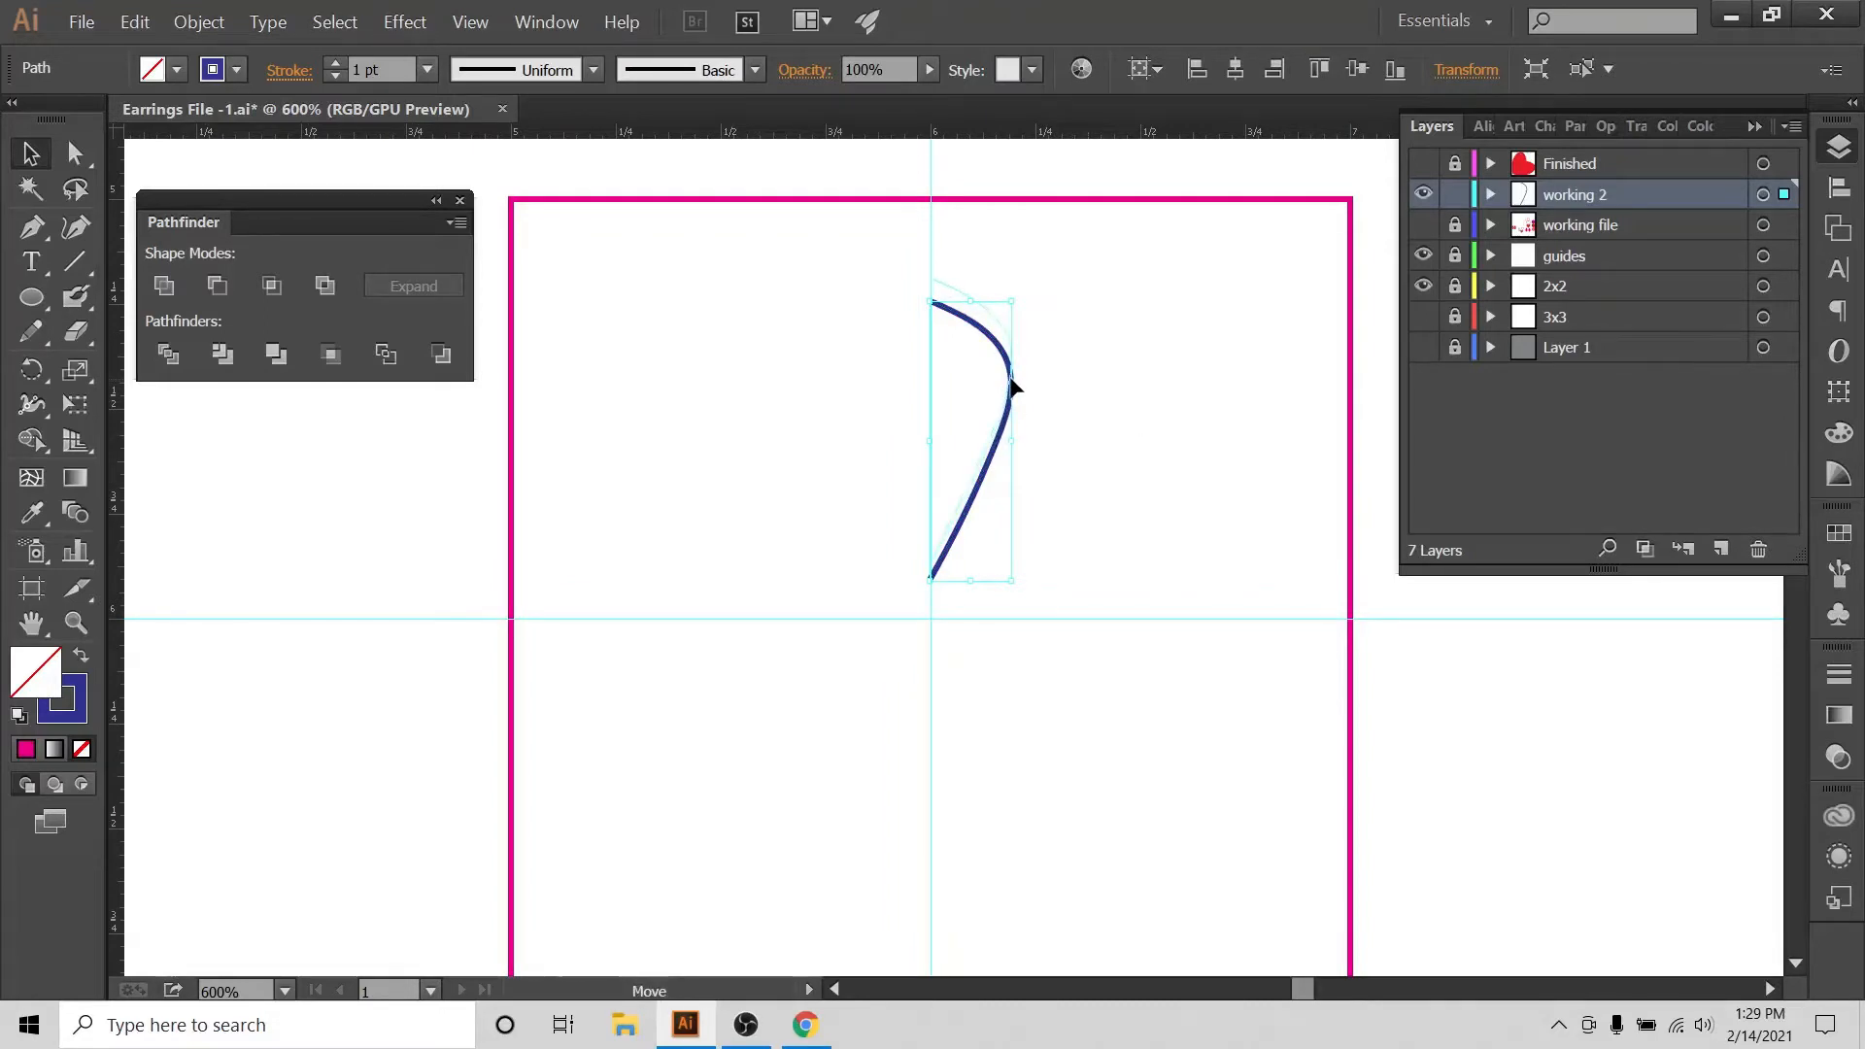
drag(1013, 388, 1013, 389)
click(1113, 391)
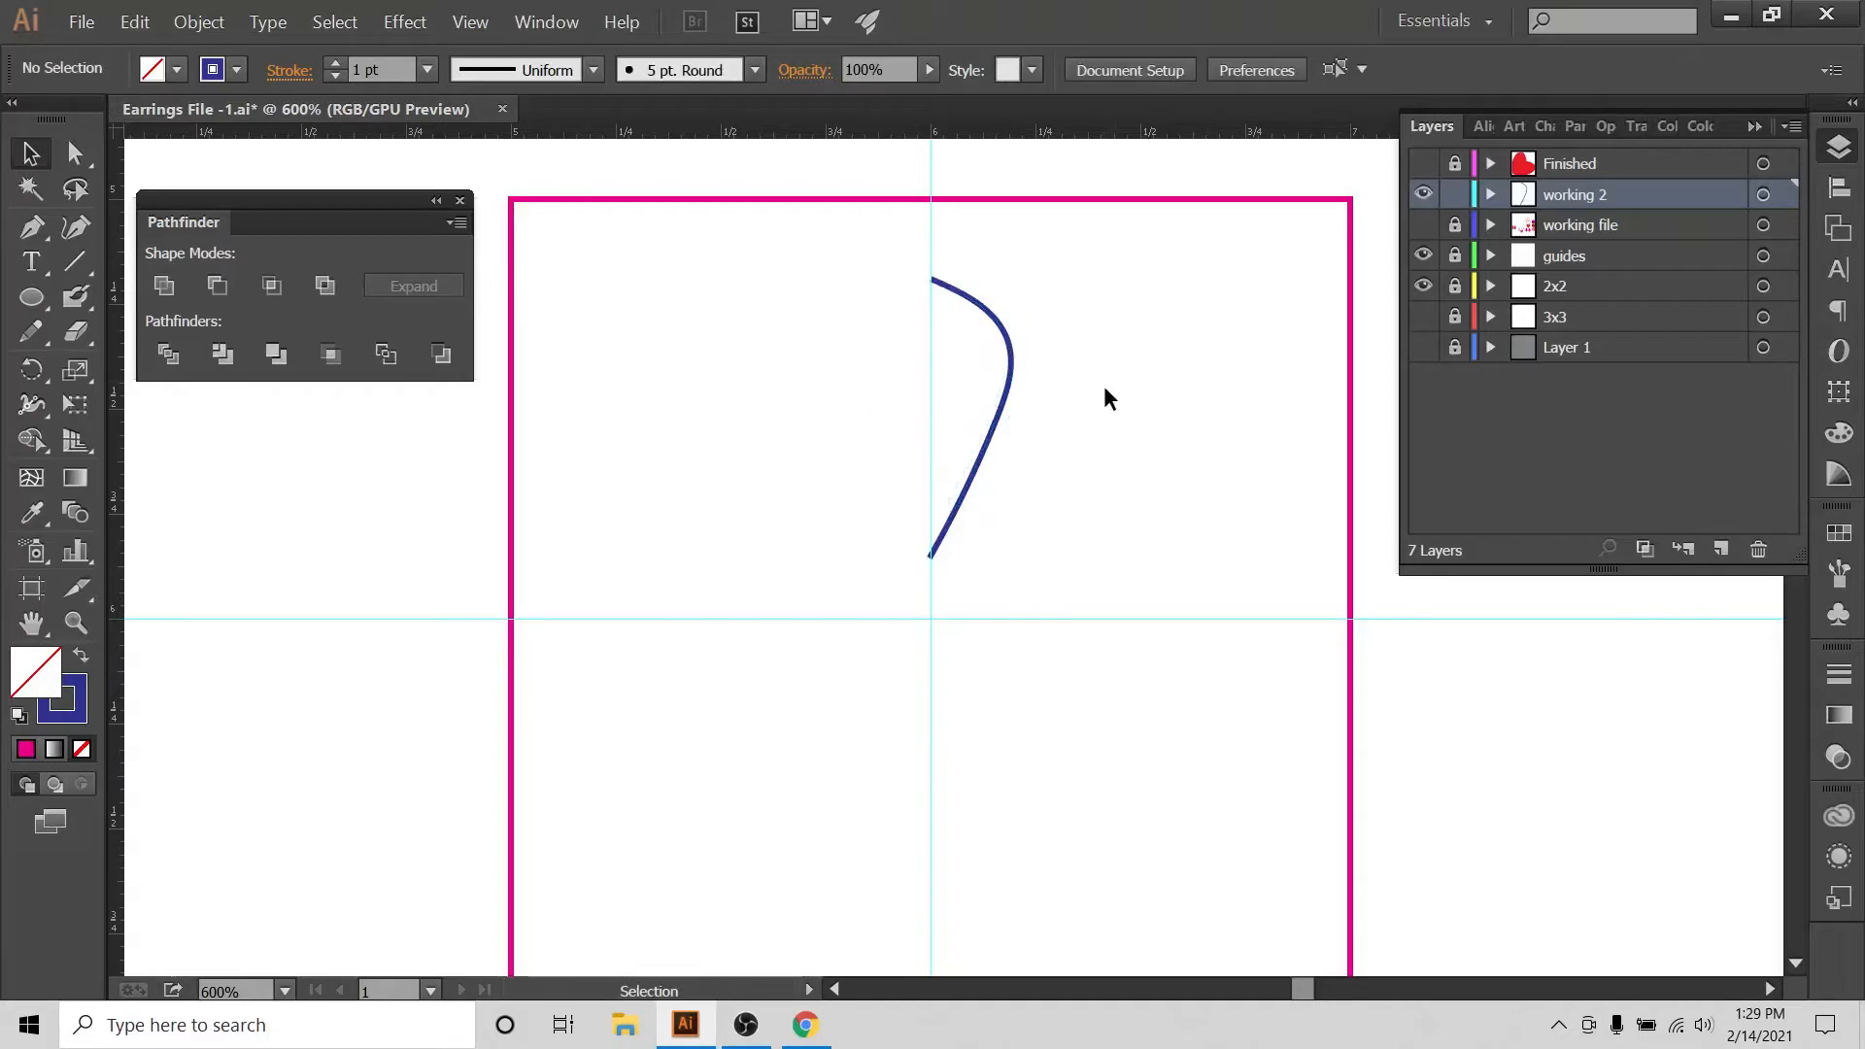
Simplify the half-petal path with 50% curve precision and a 0° angle threshold, comparing it with the preview off and on.
click(1006, 288)
key(ctrl+equal)
key(ctrl+equal)
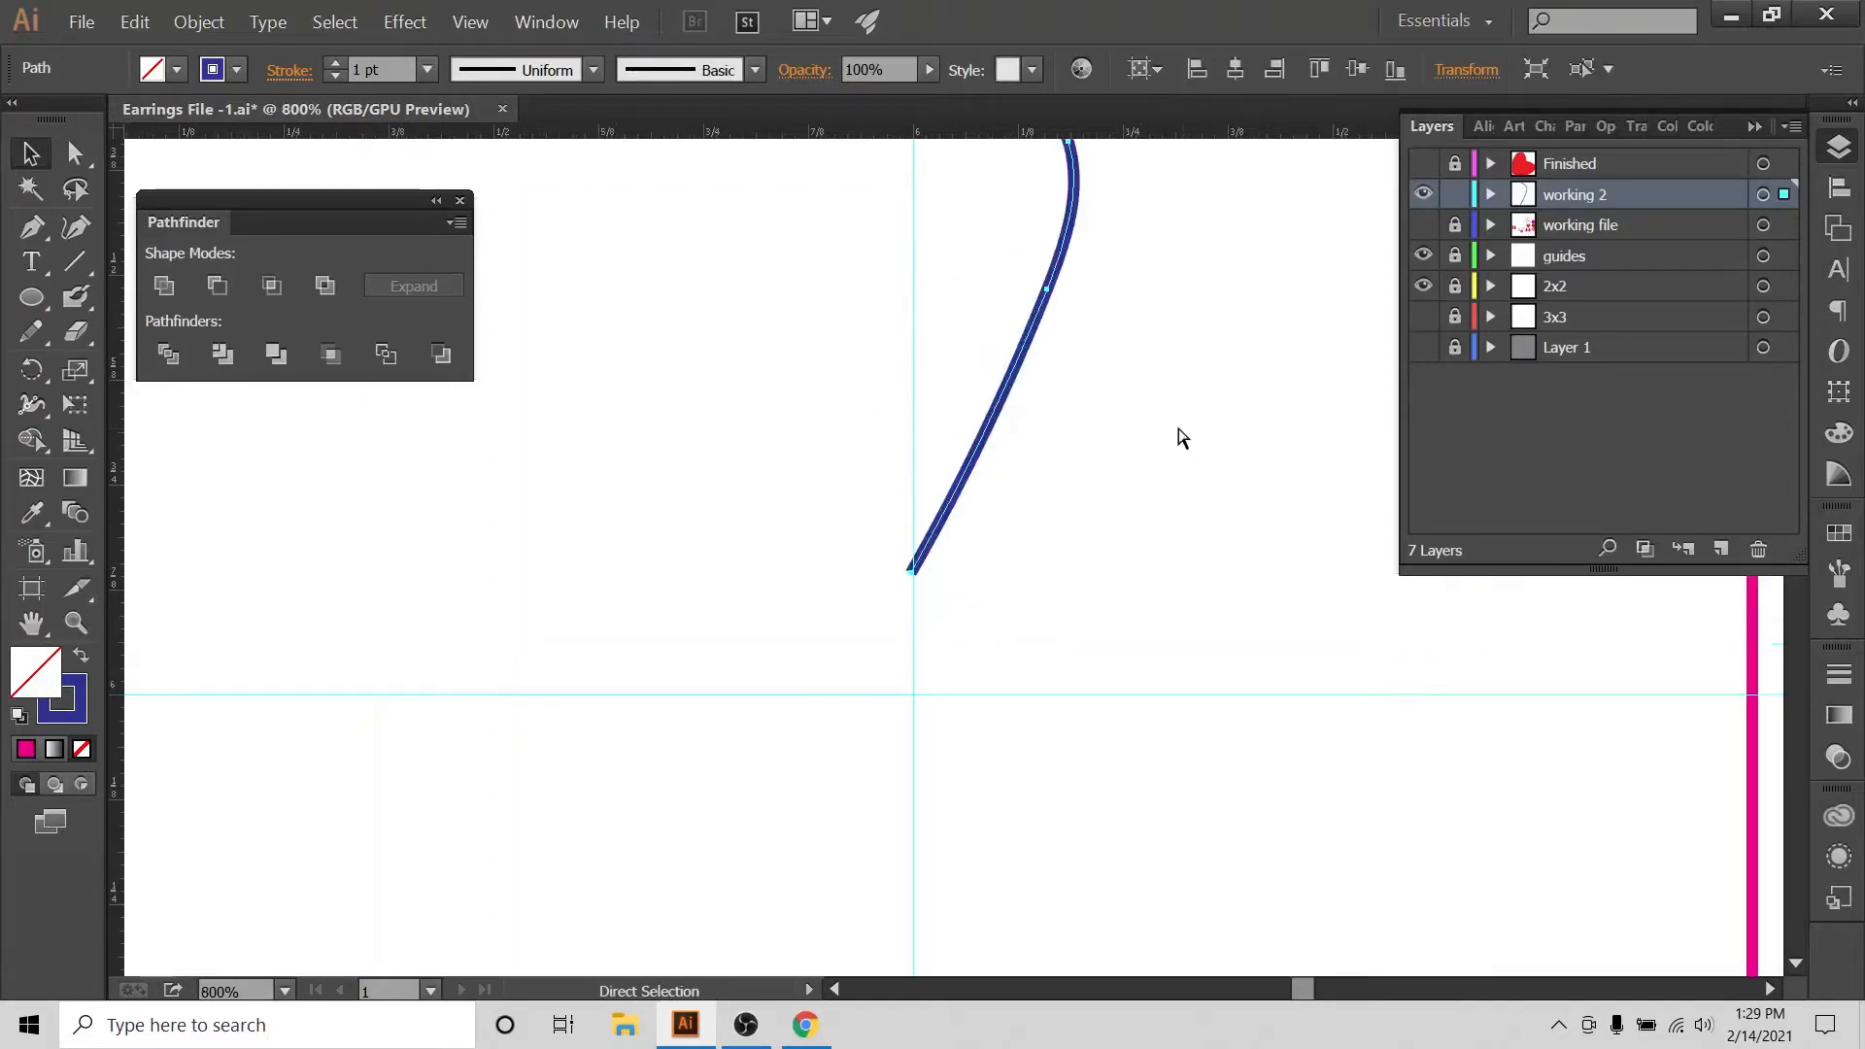
scroll(1173, 434, up, 3)
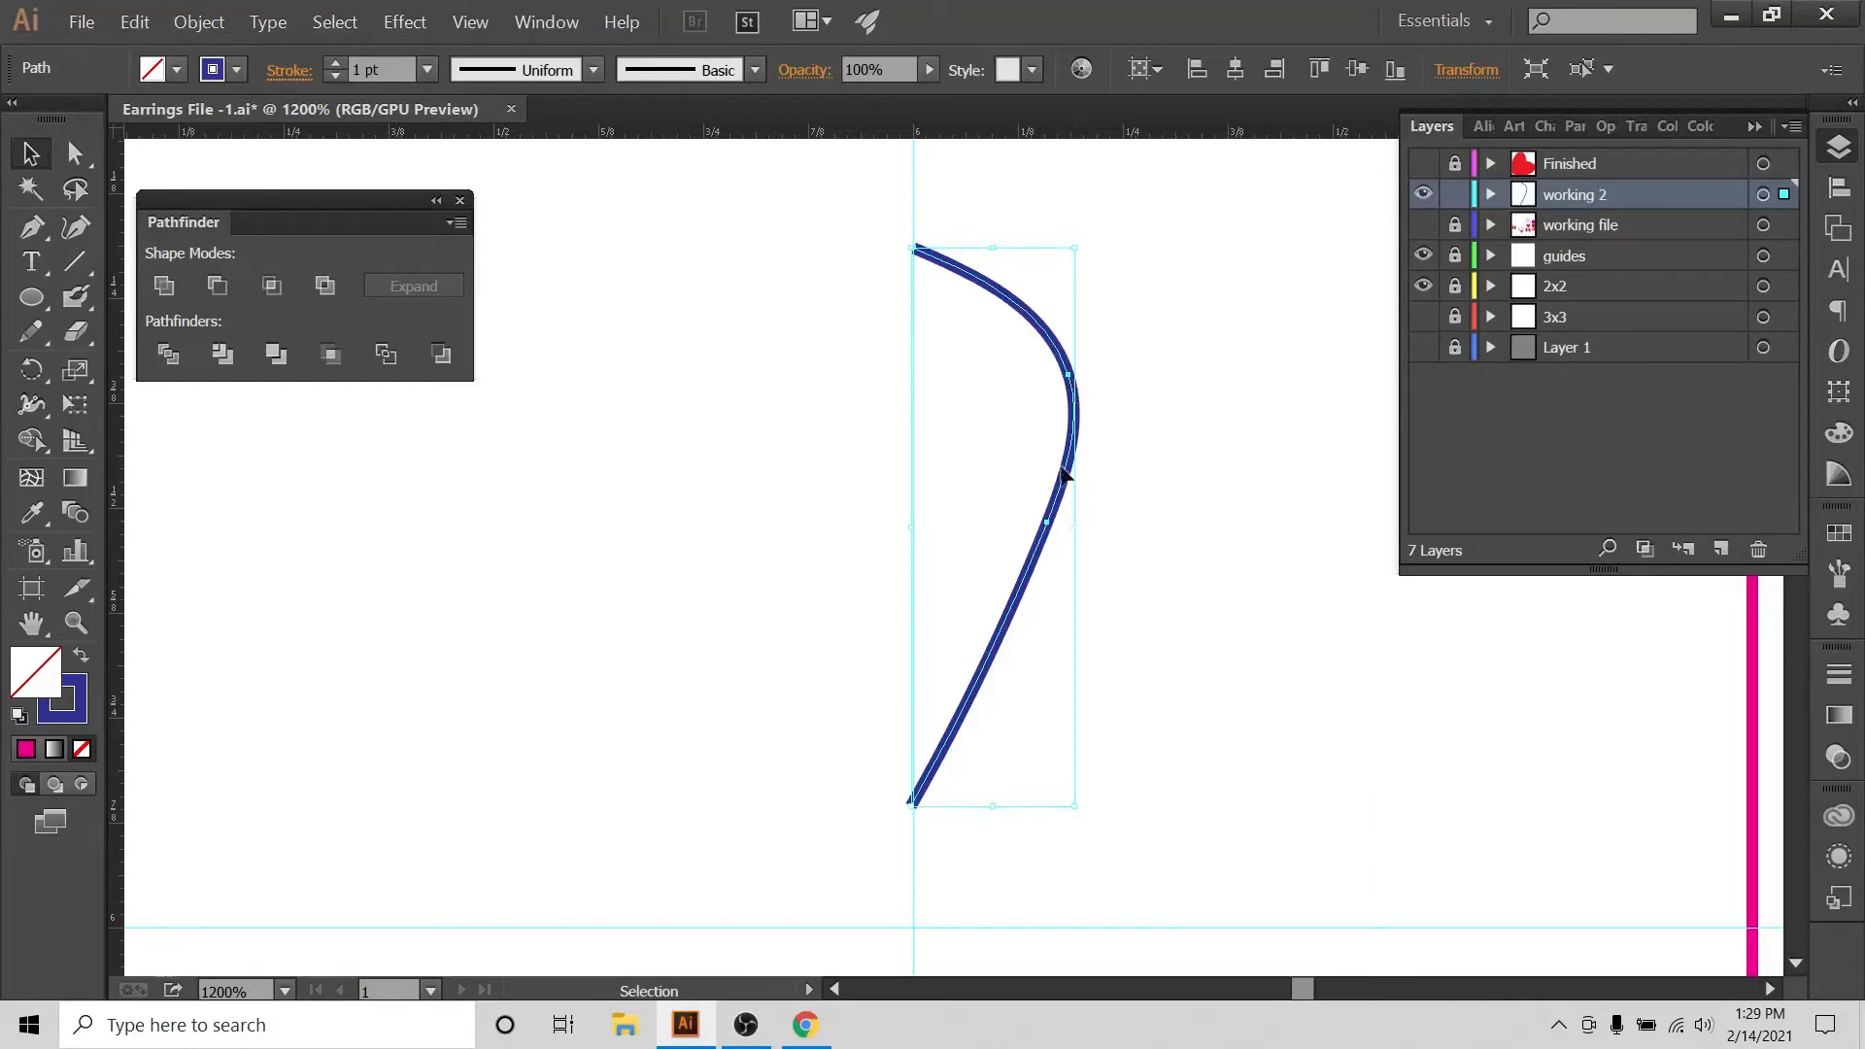
click(1136, 500)
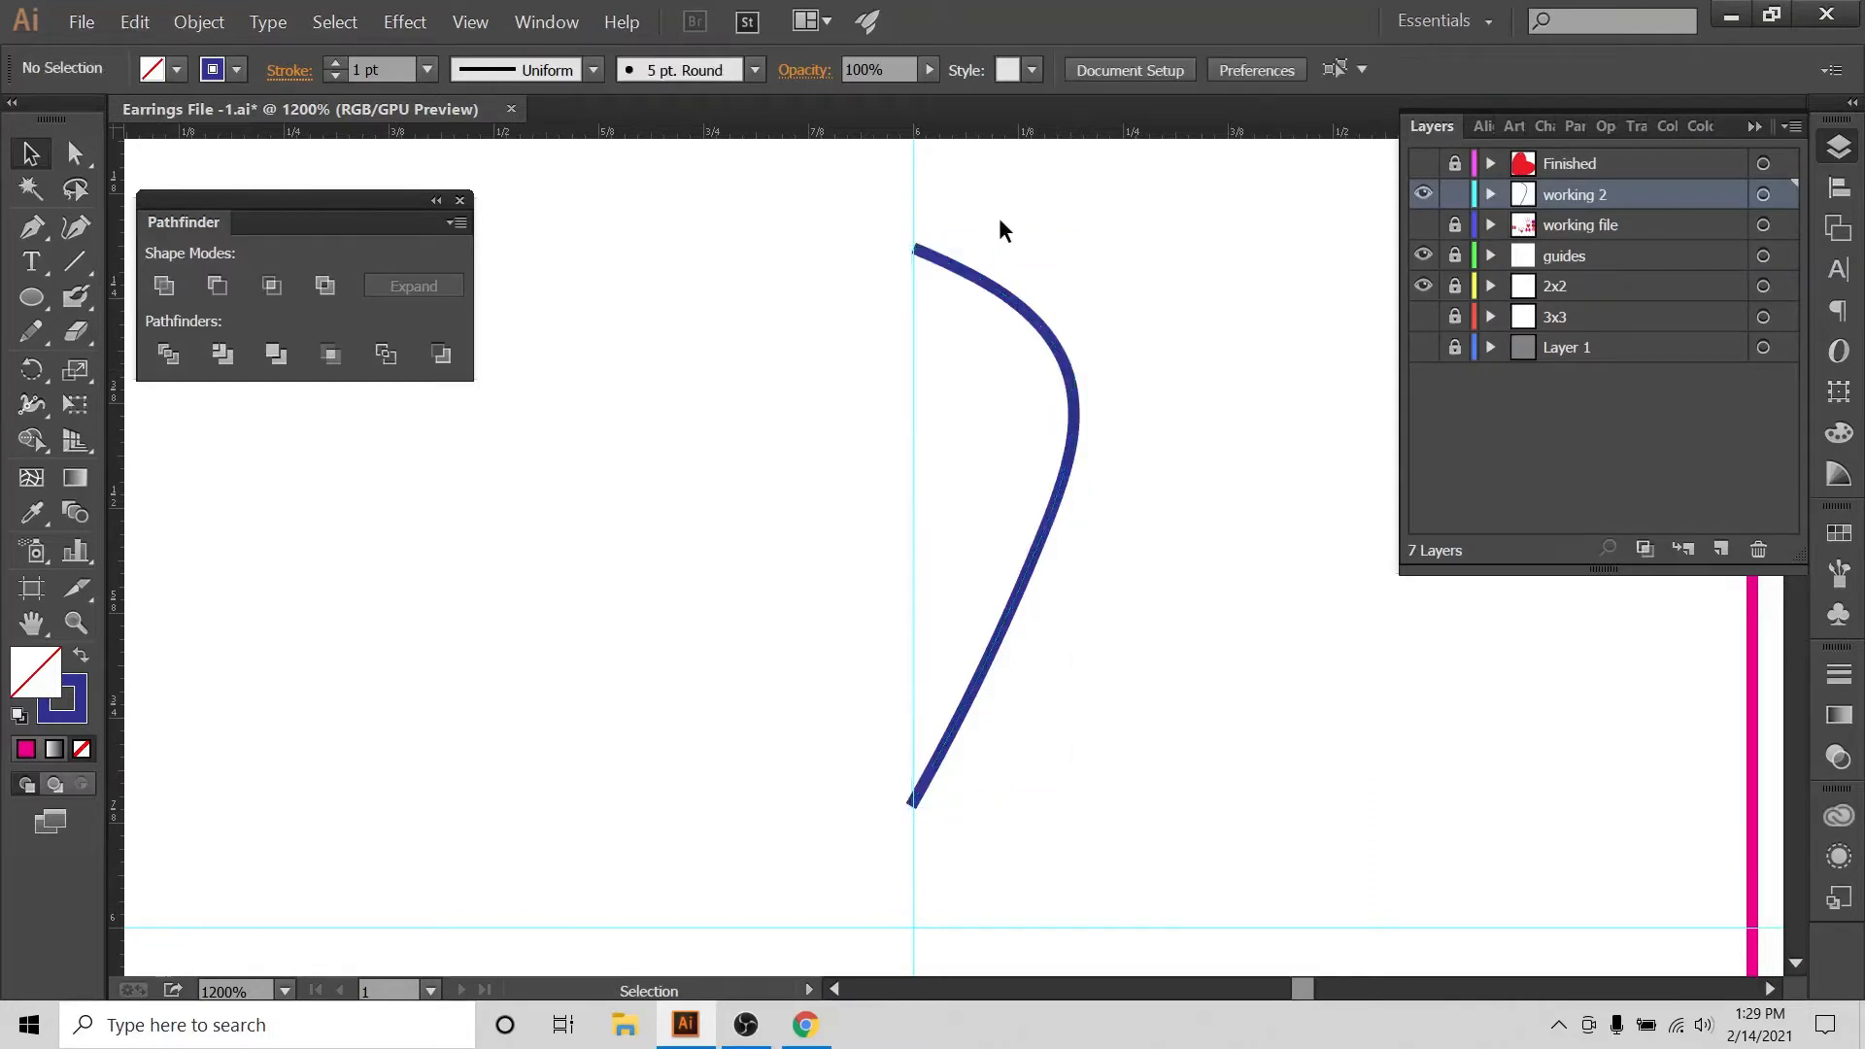
click(940, 270)
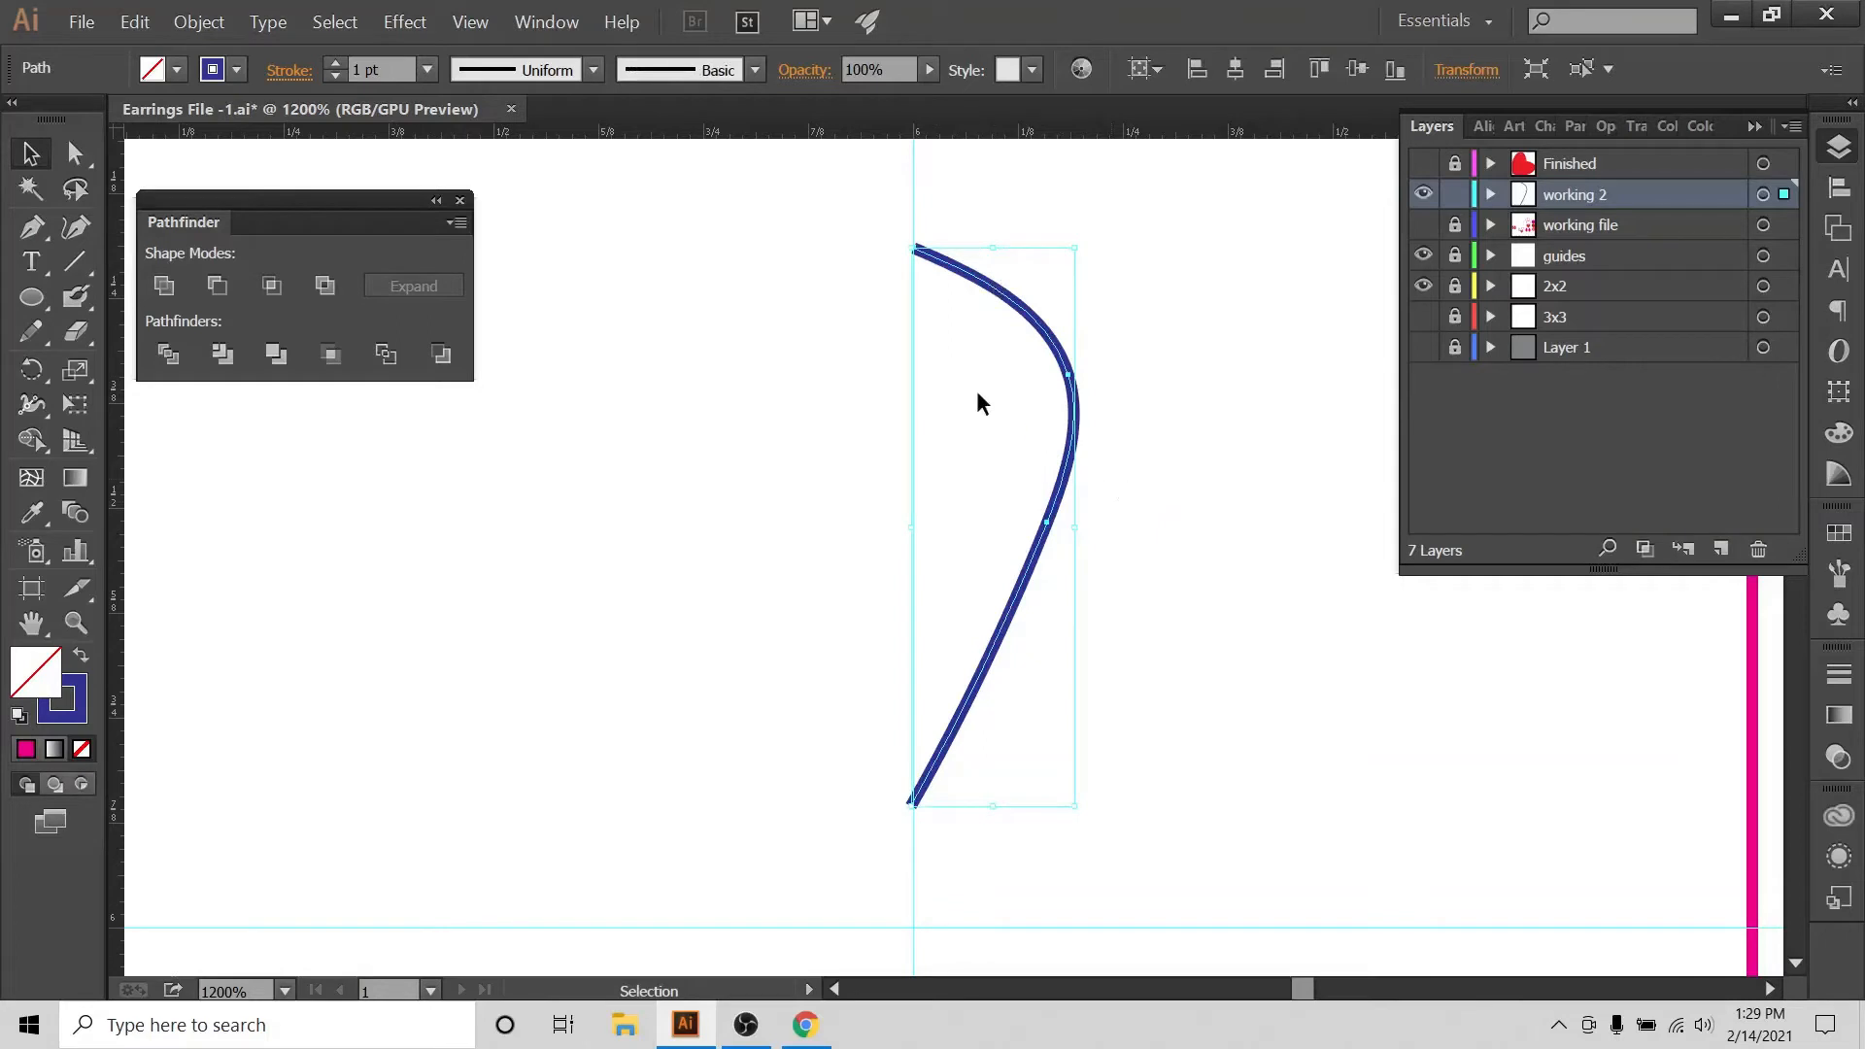
click(198, 21)
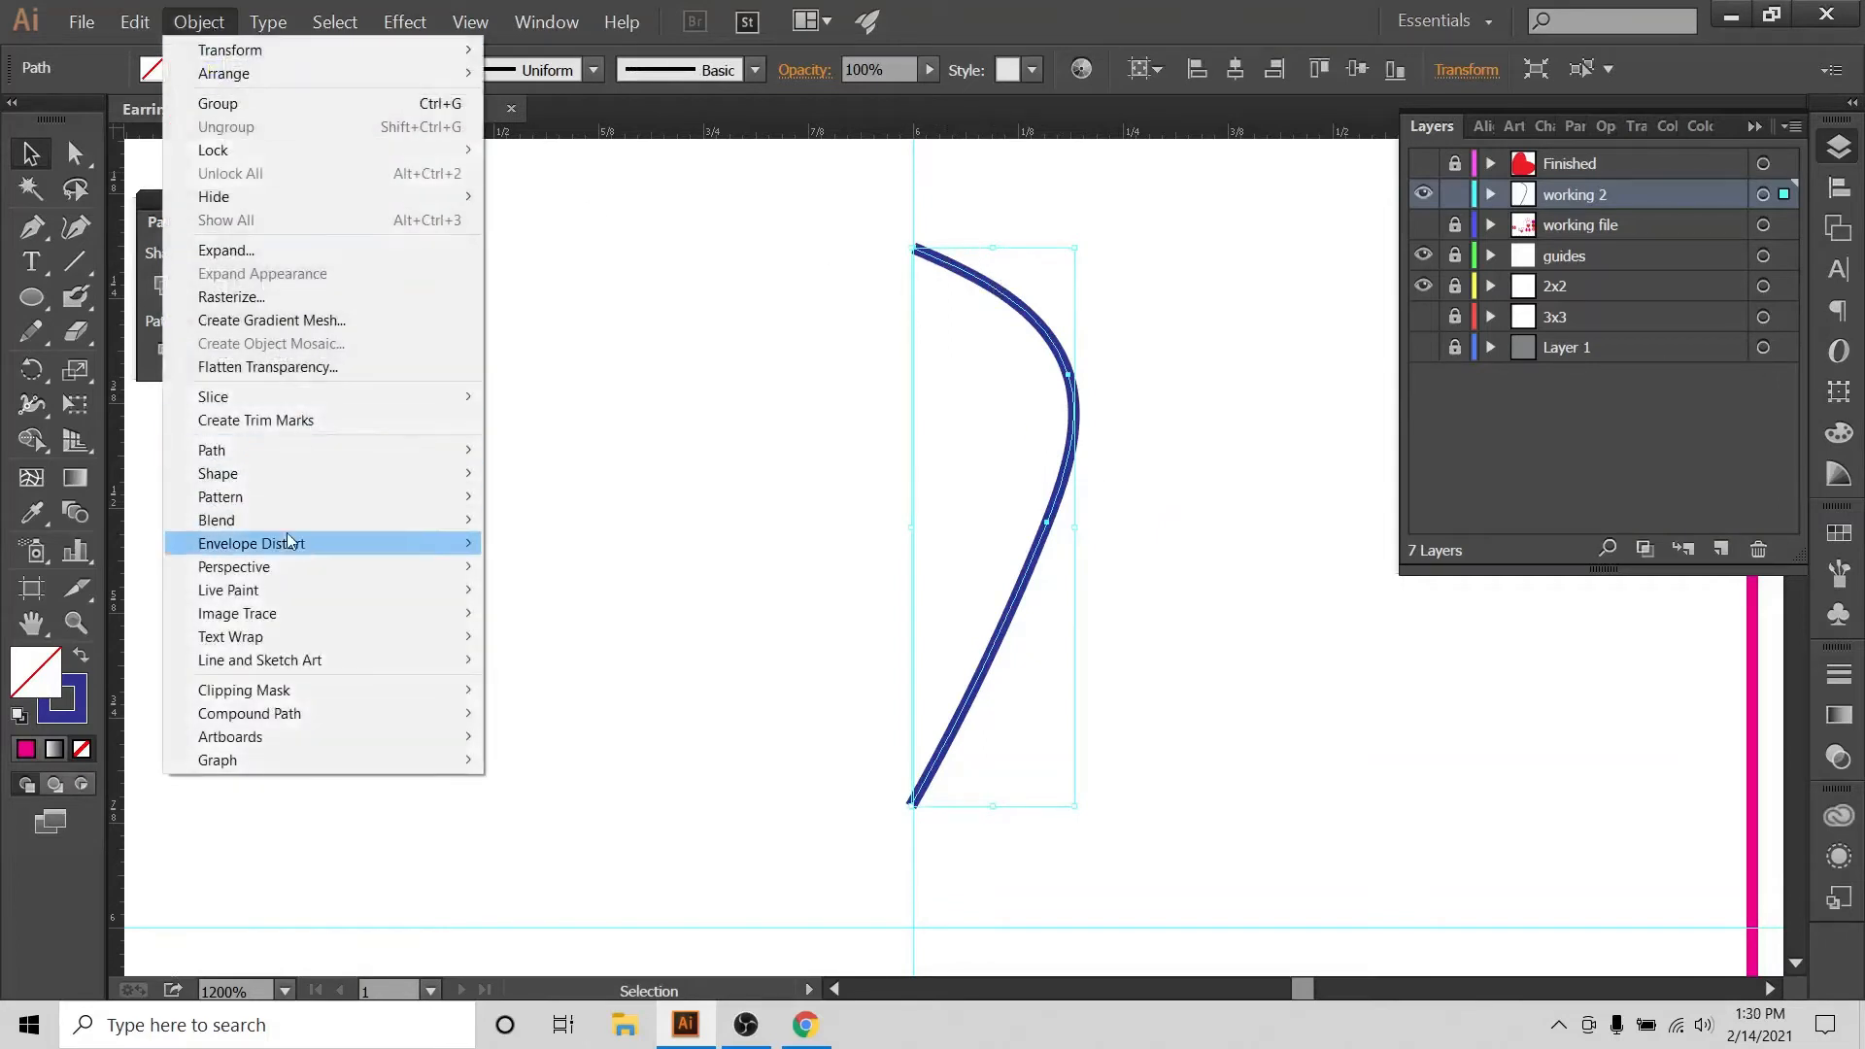
mouse_move(304, 452)
click(530, 548)
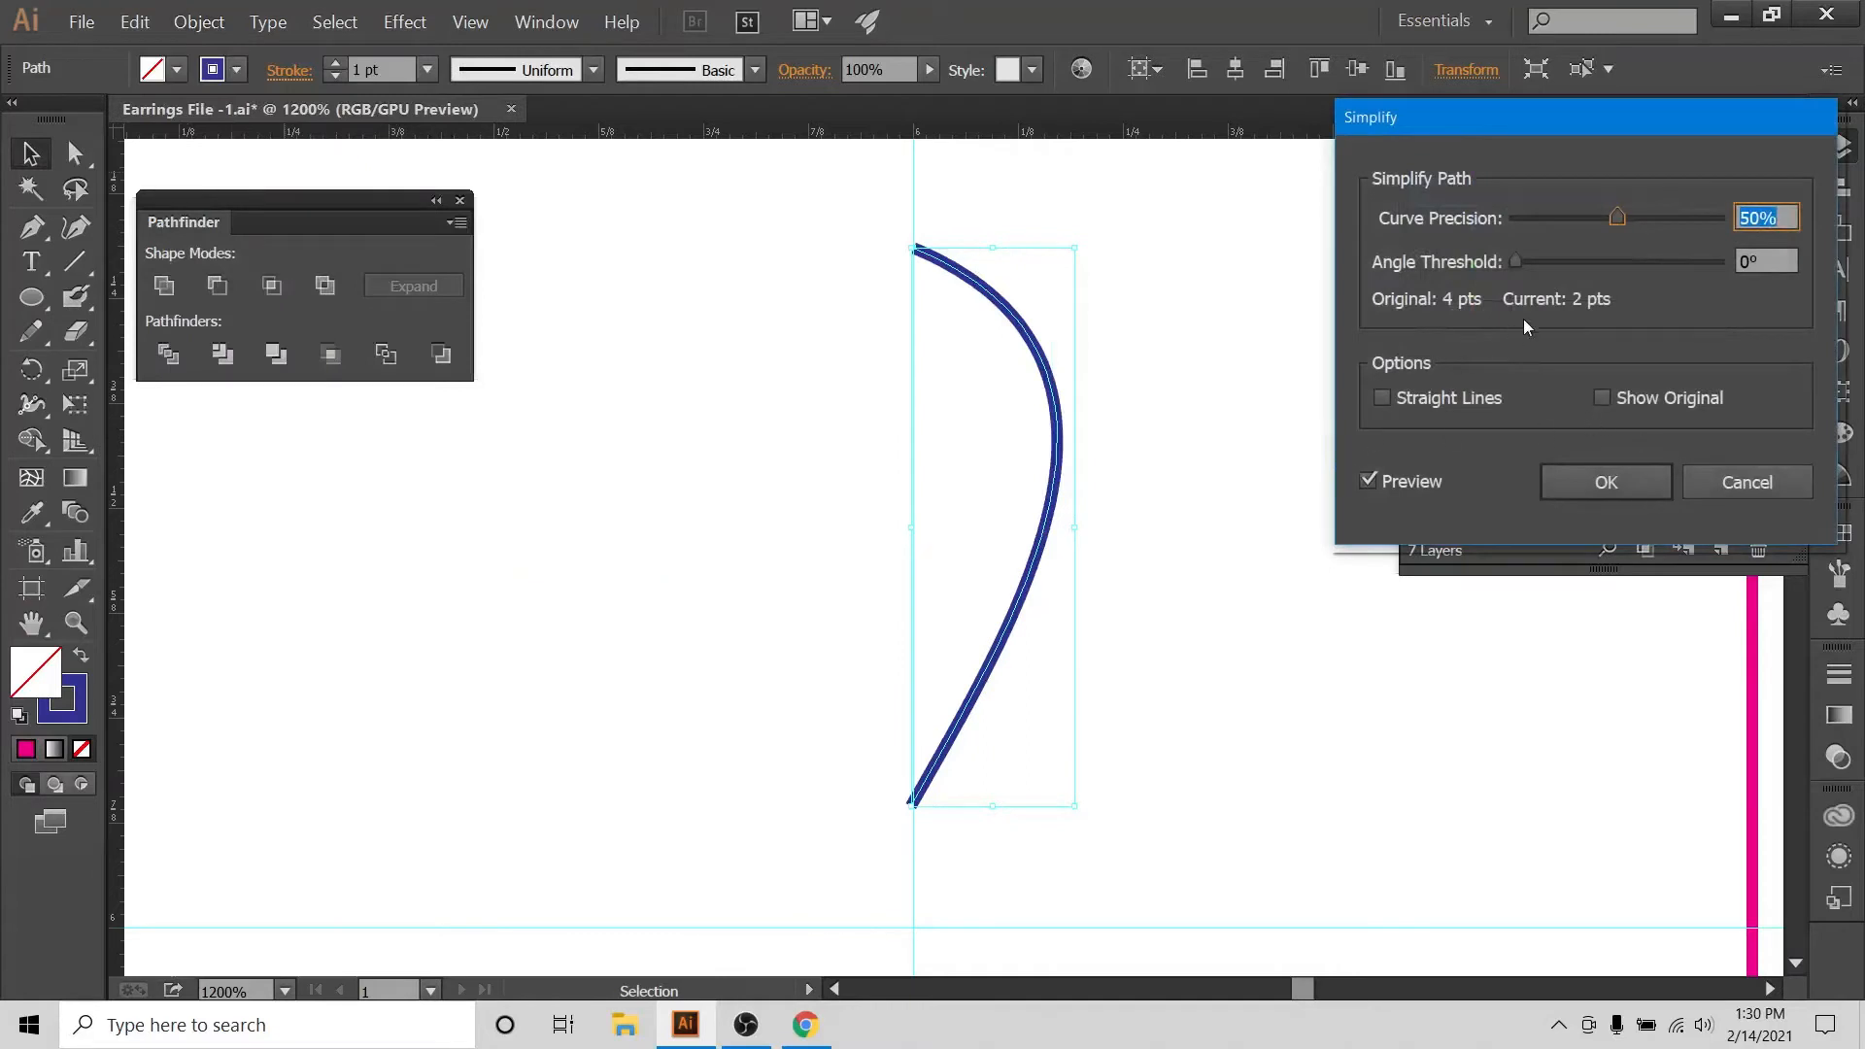
click(1368, 480)
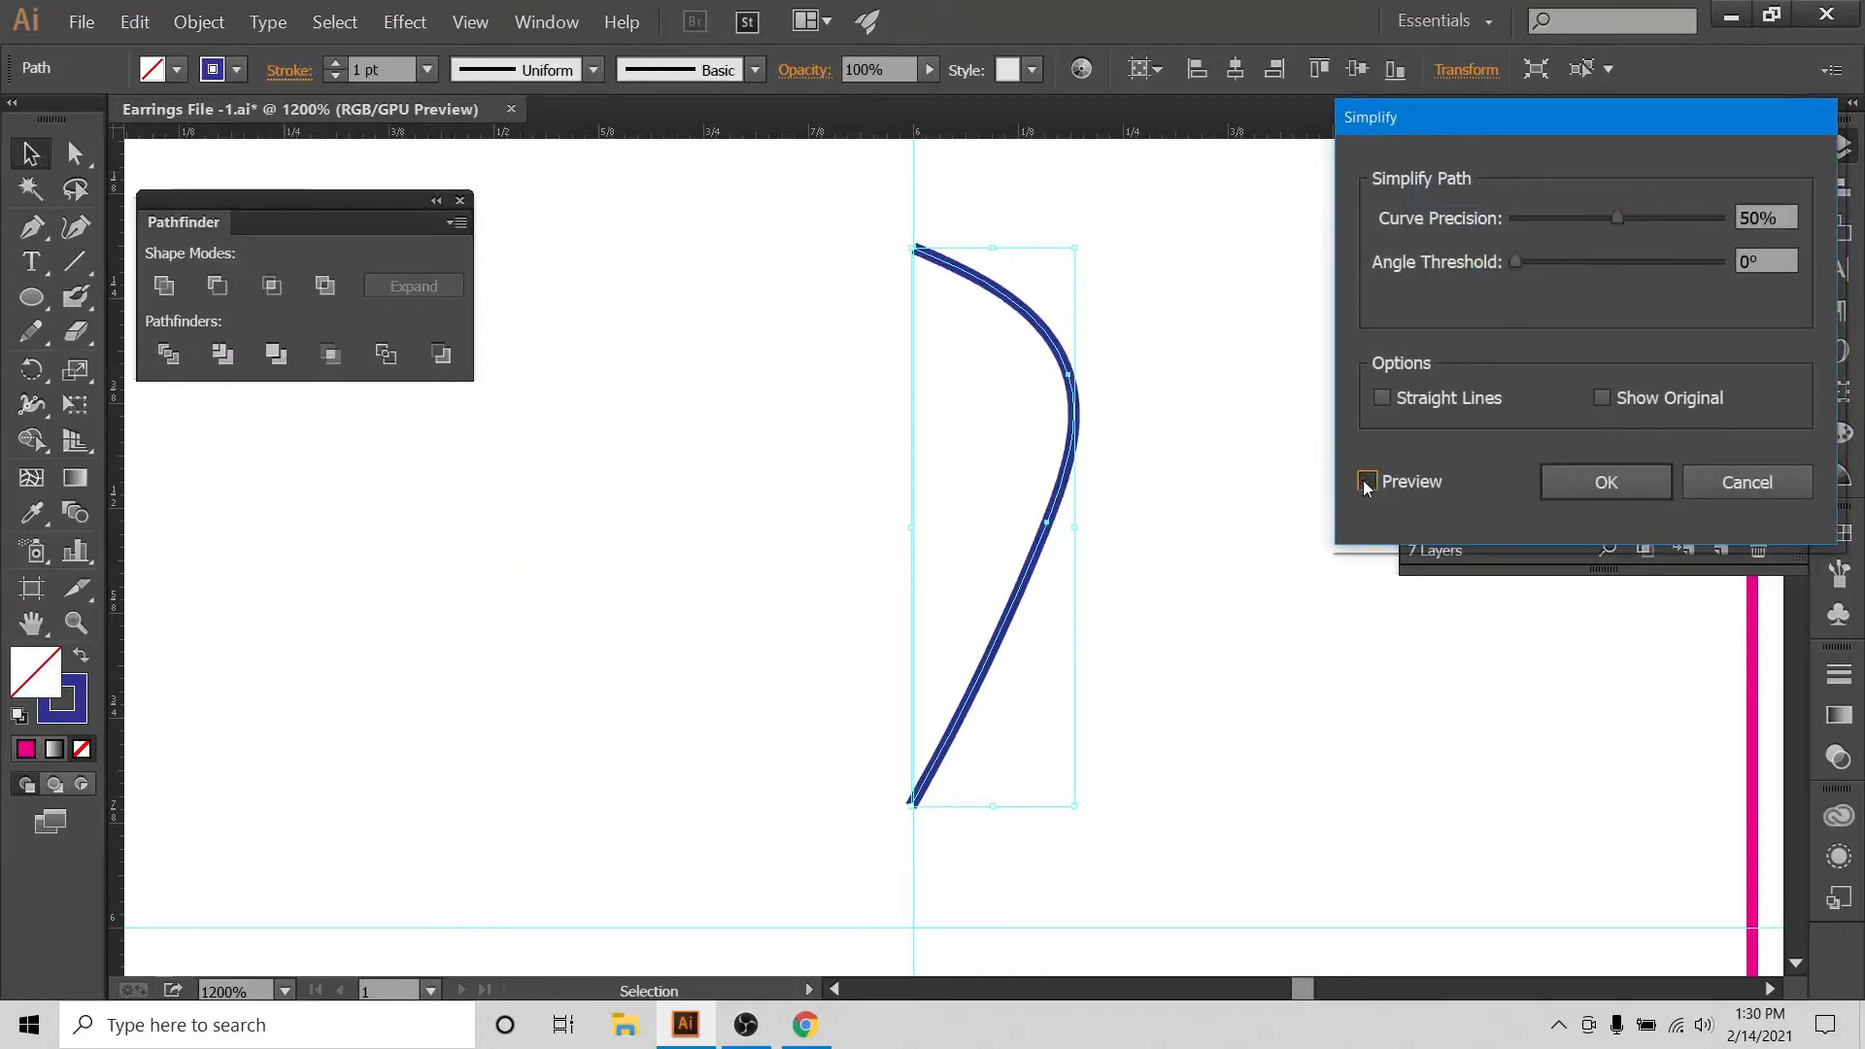
click(1368, 480)
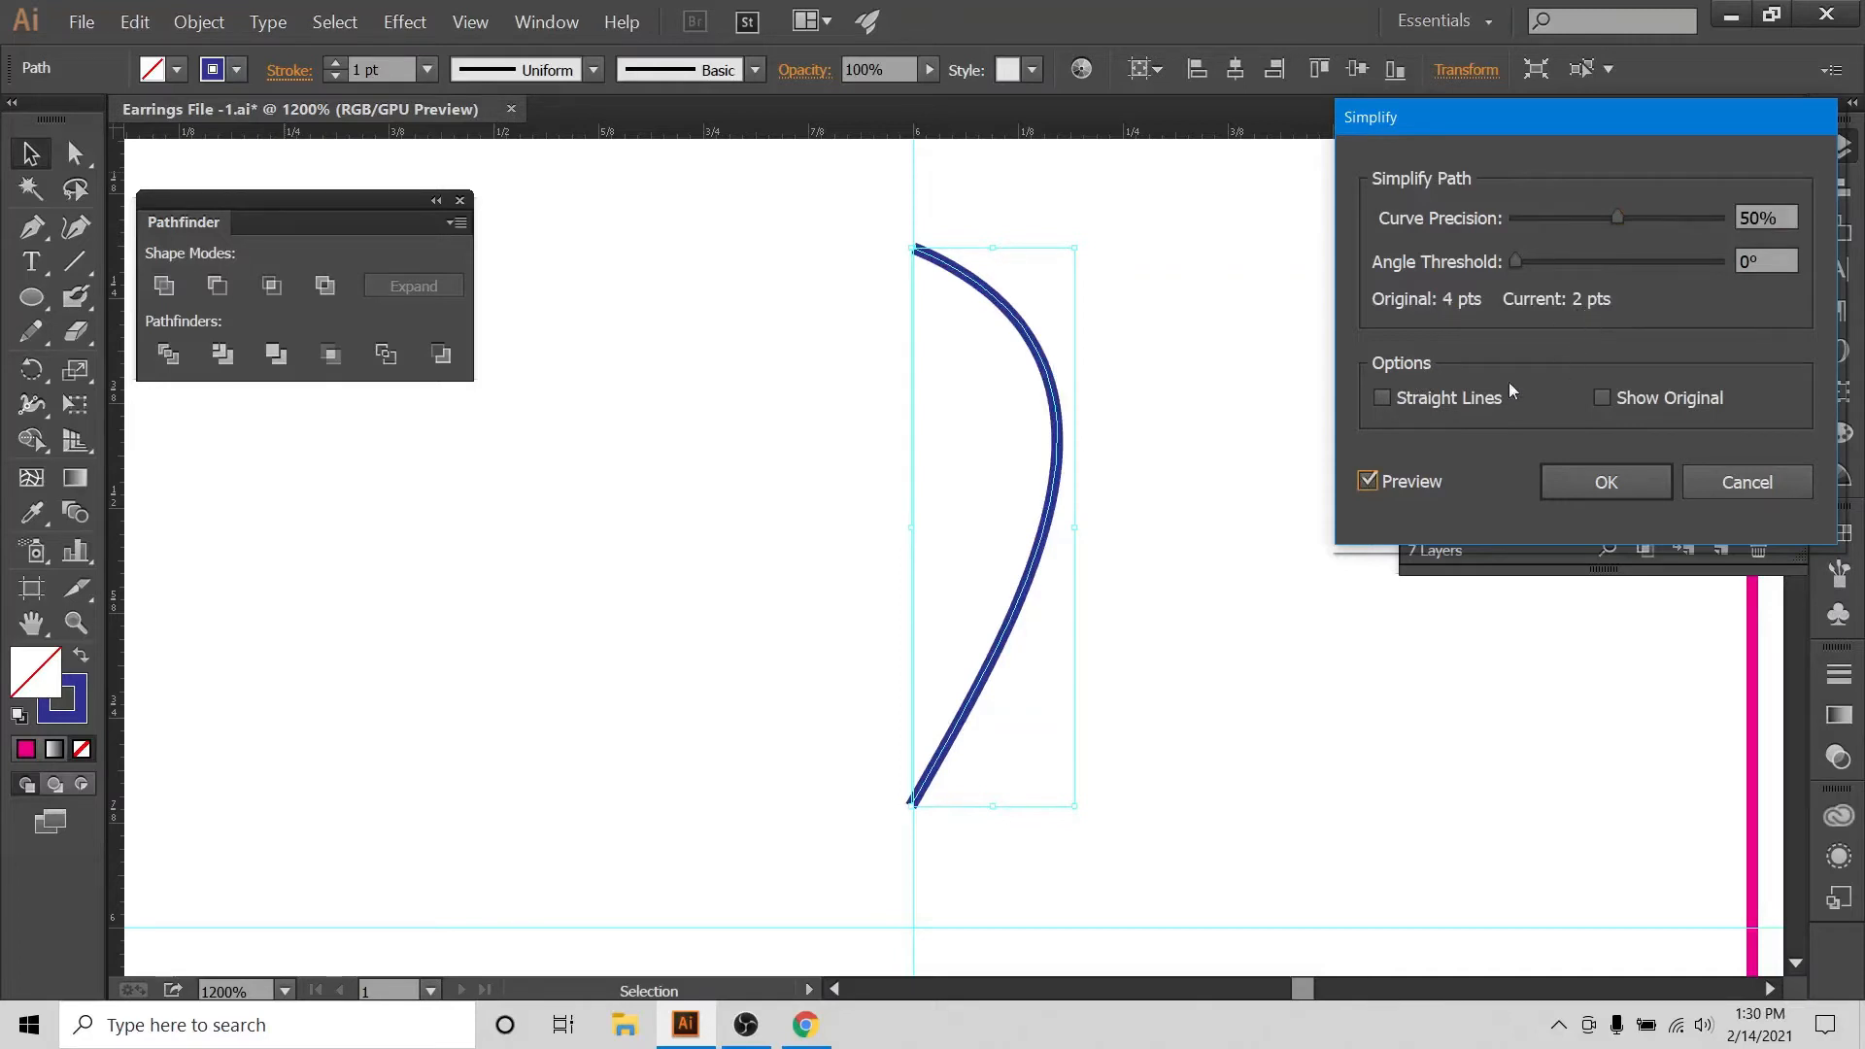
click(1605, 483)
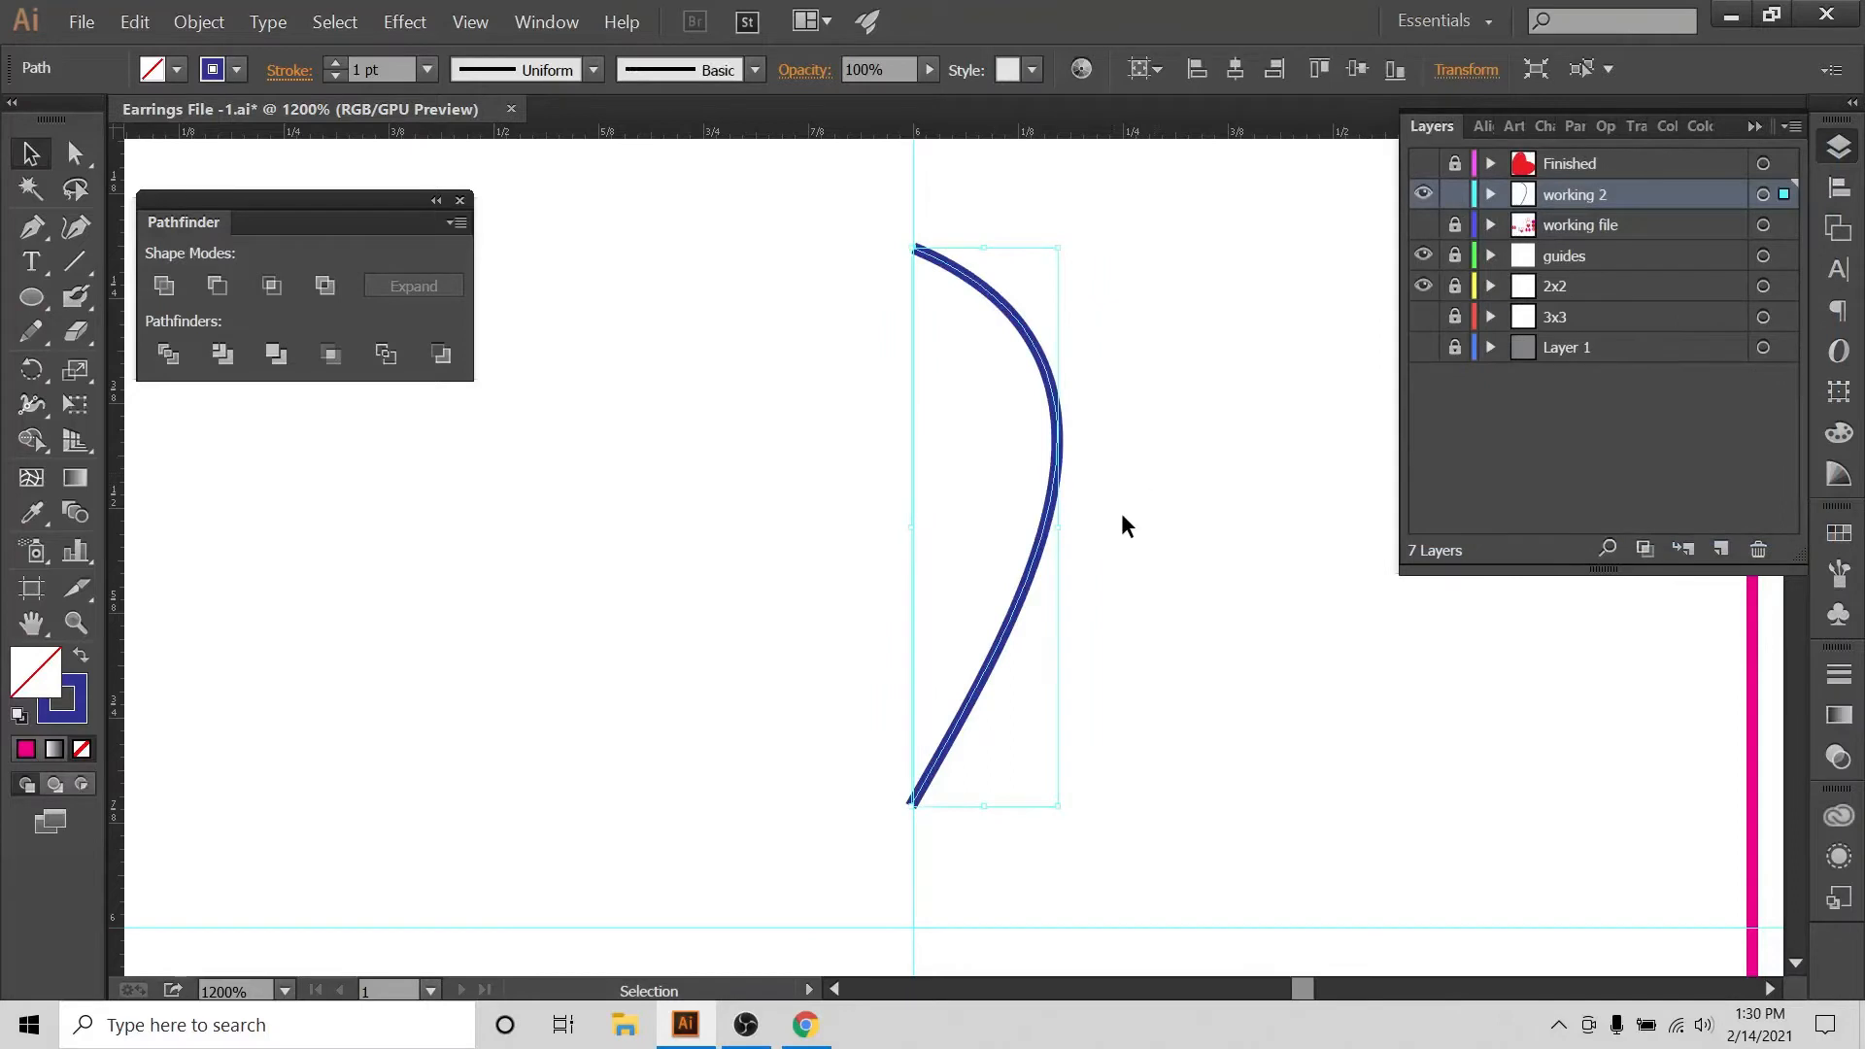
Try to align the half-petal's upper and lower end anchor points with each other.
key(a)
click(603, 312)
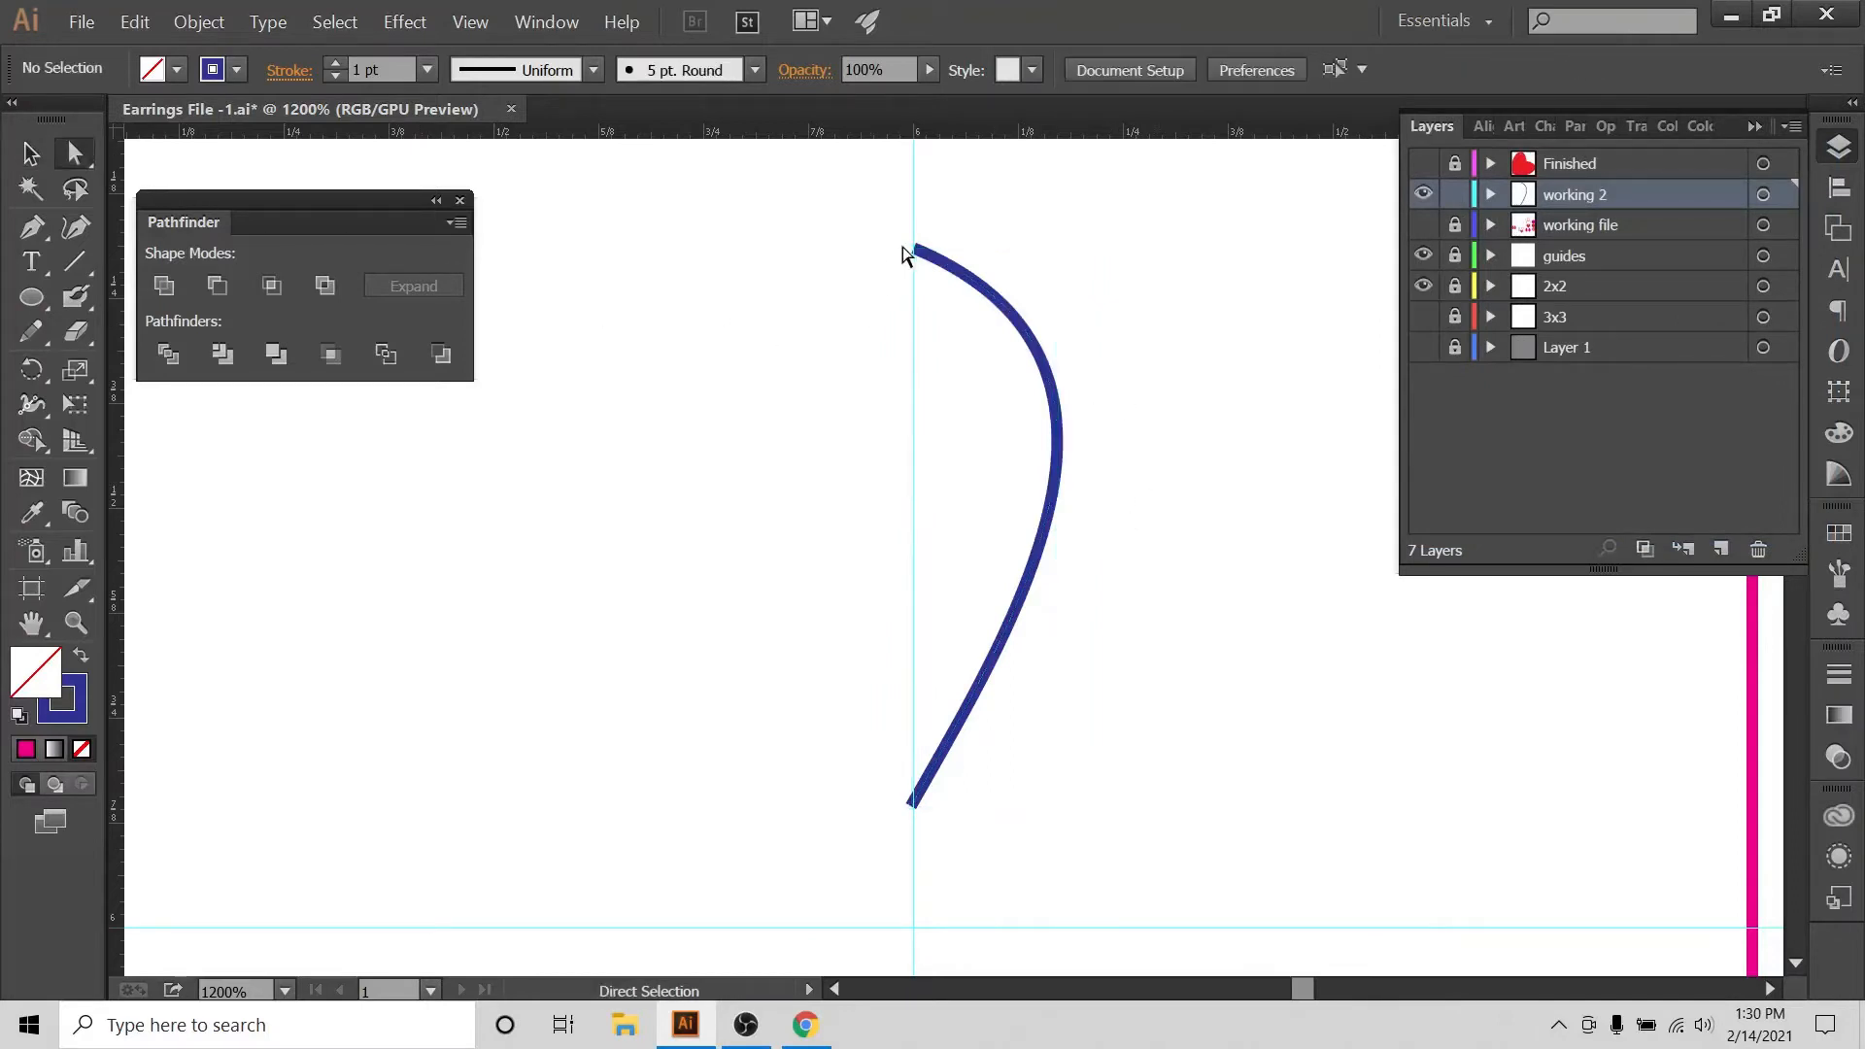
click(916, 251)
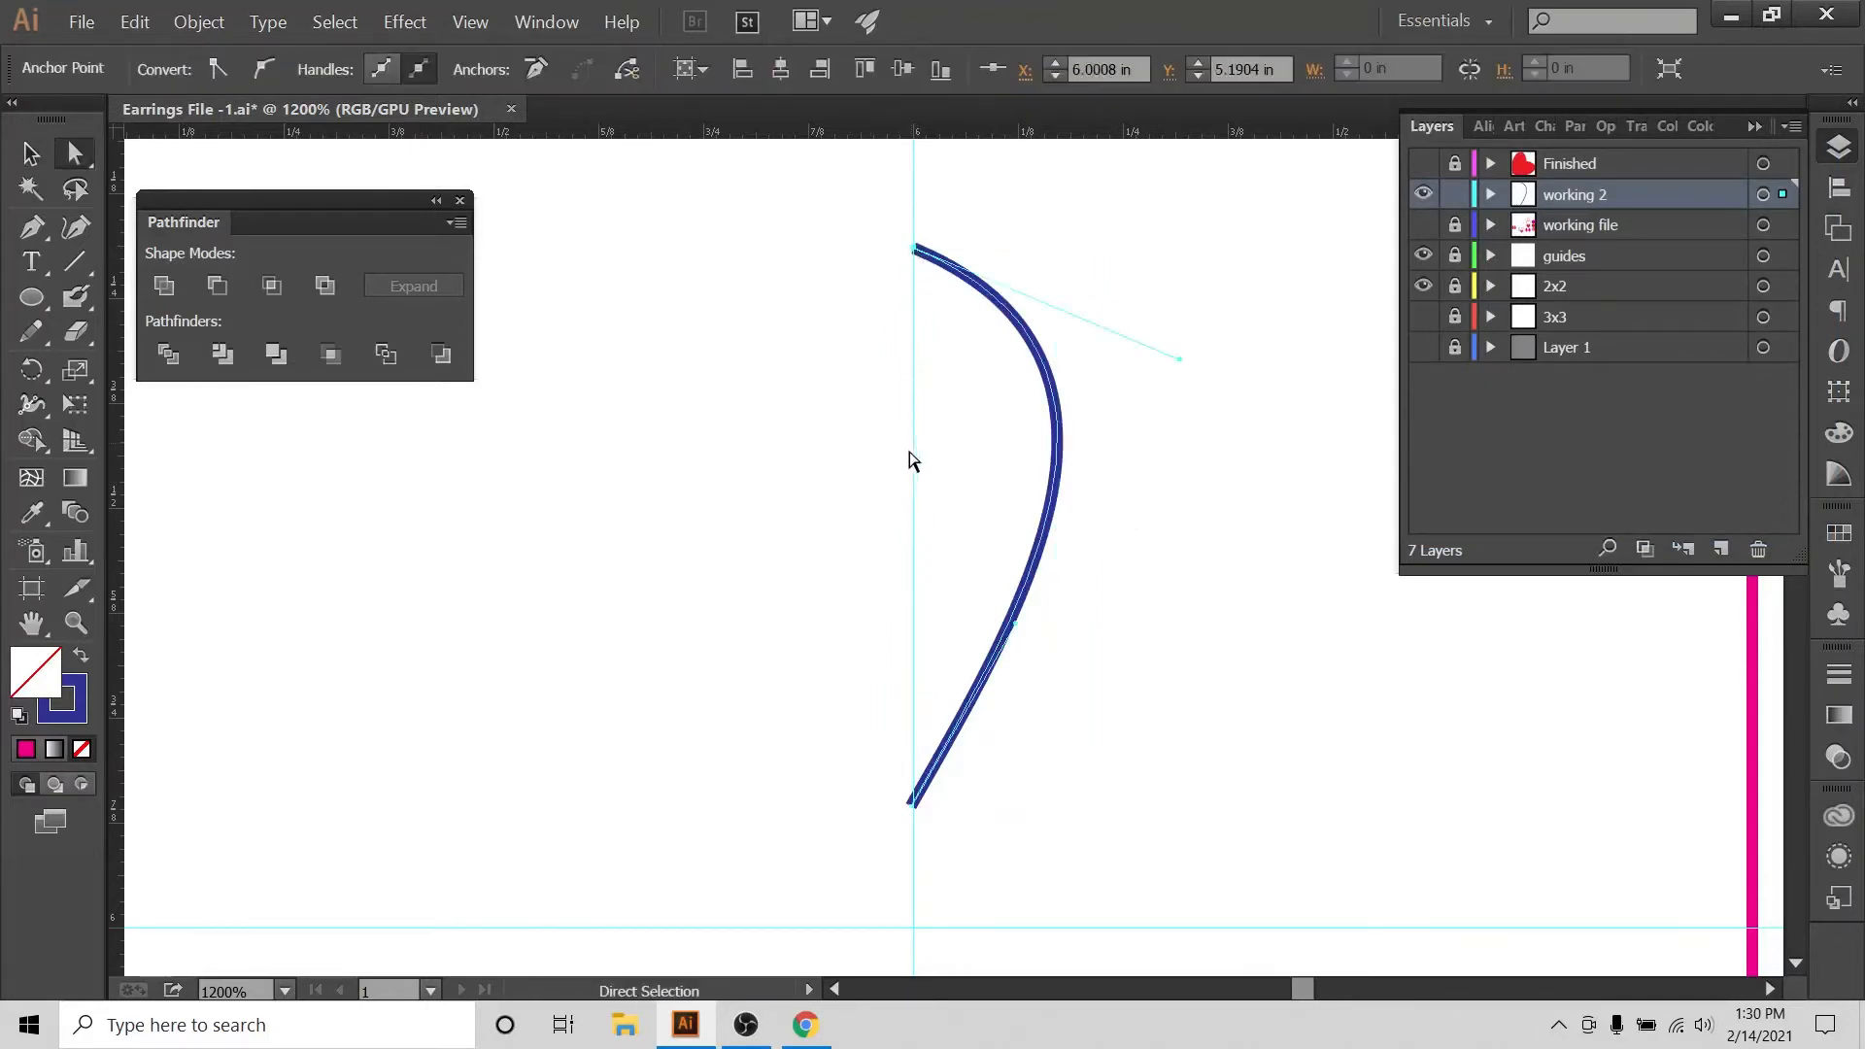
click(912, 810)
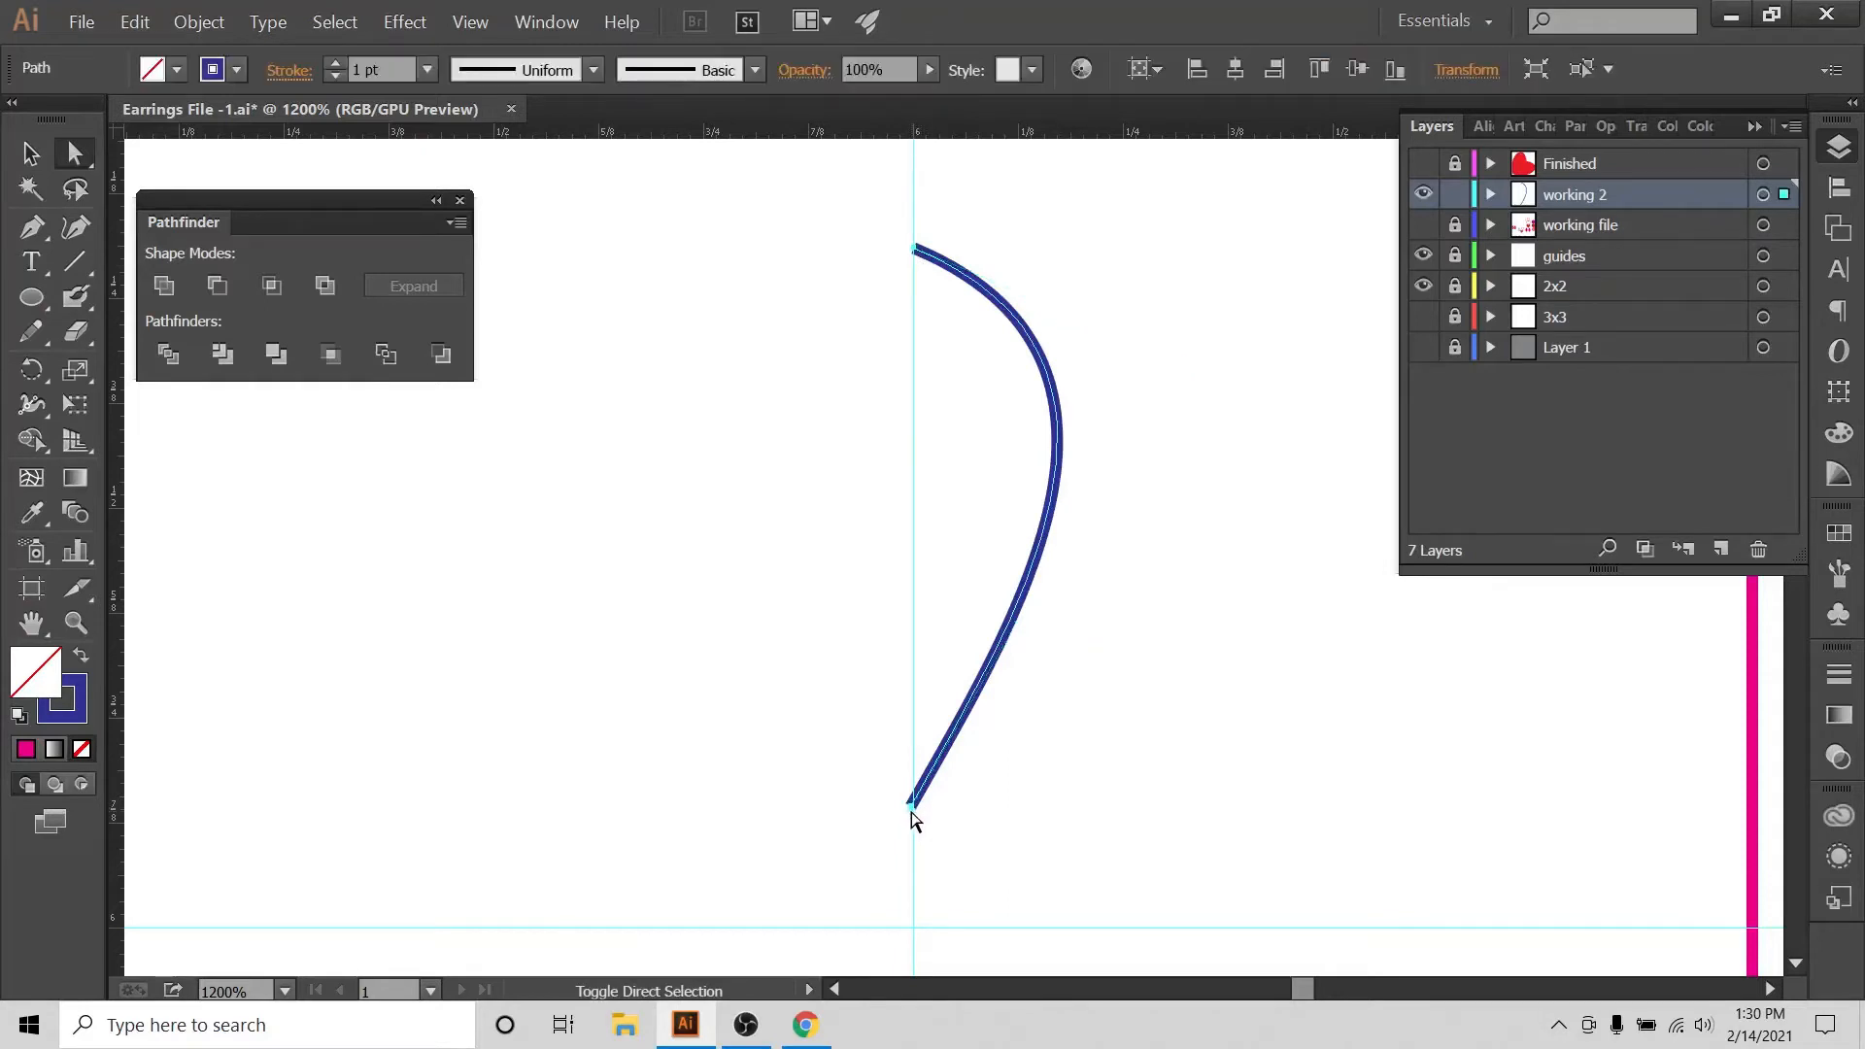
click(1846, 183)
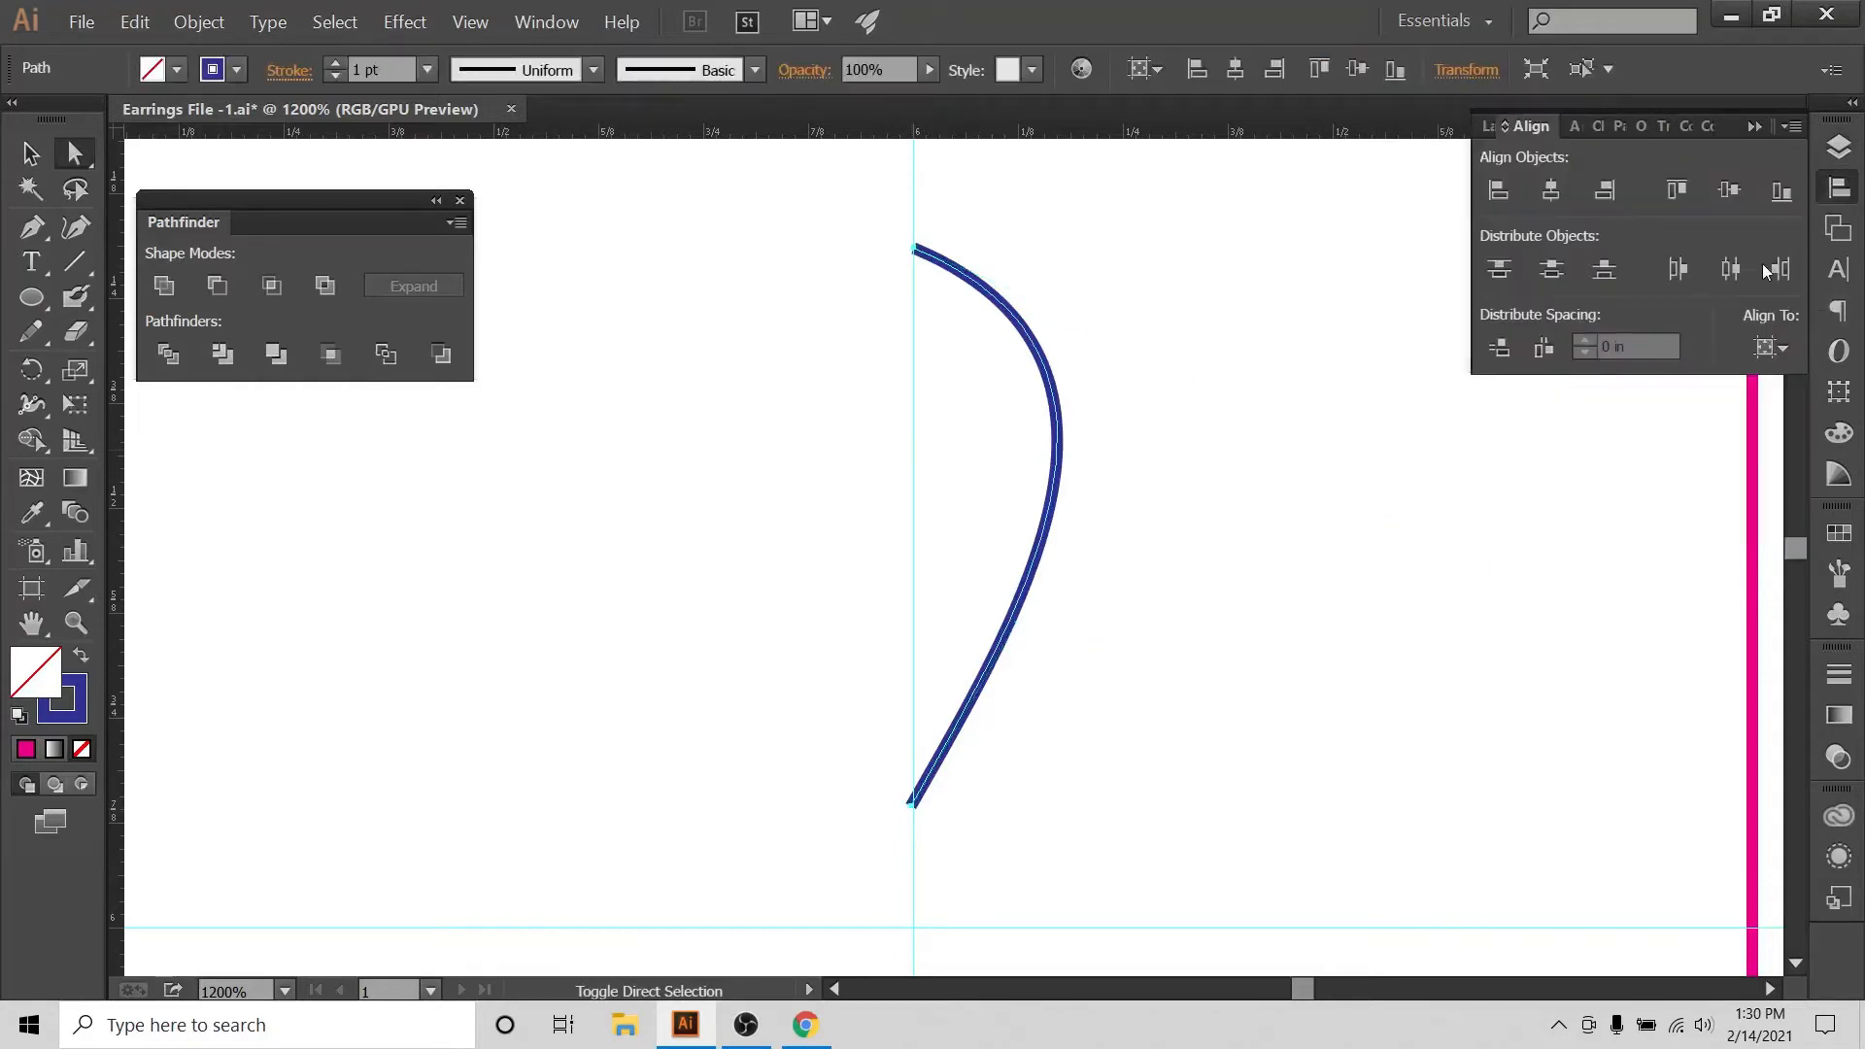
click(1774, 349)
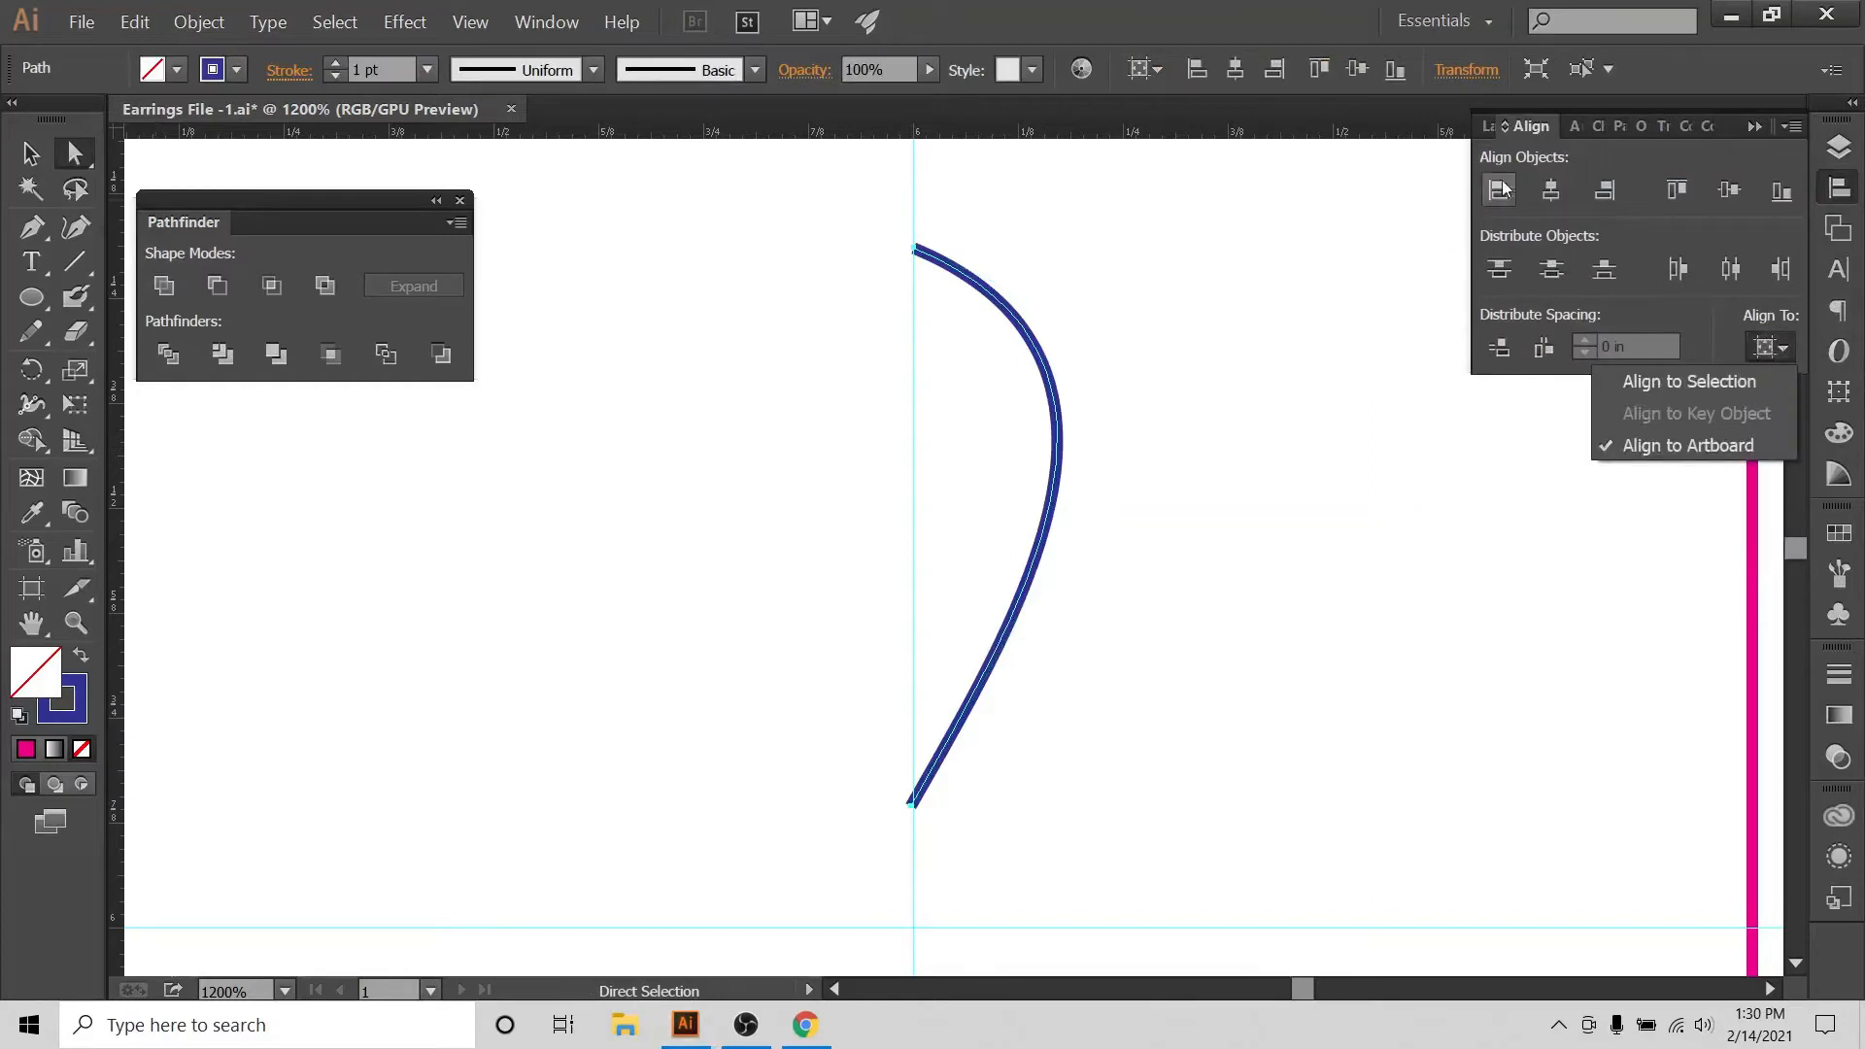
click(1564, 191)
click(30, 153)
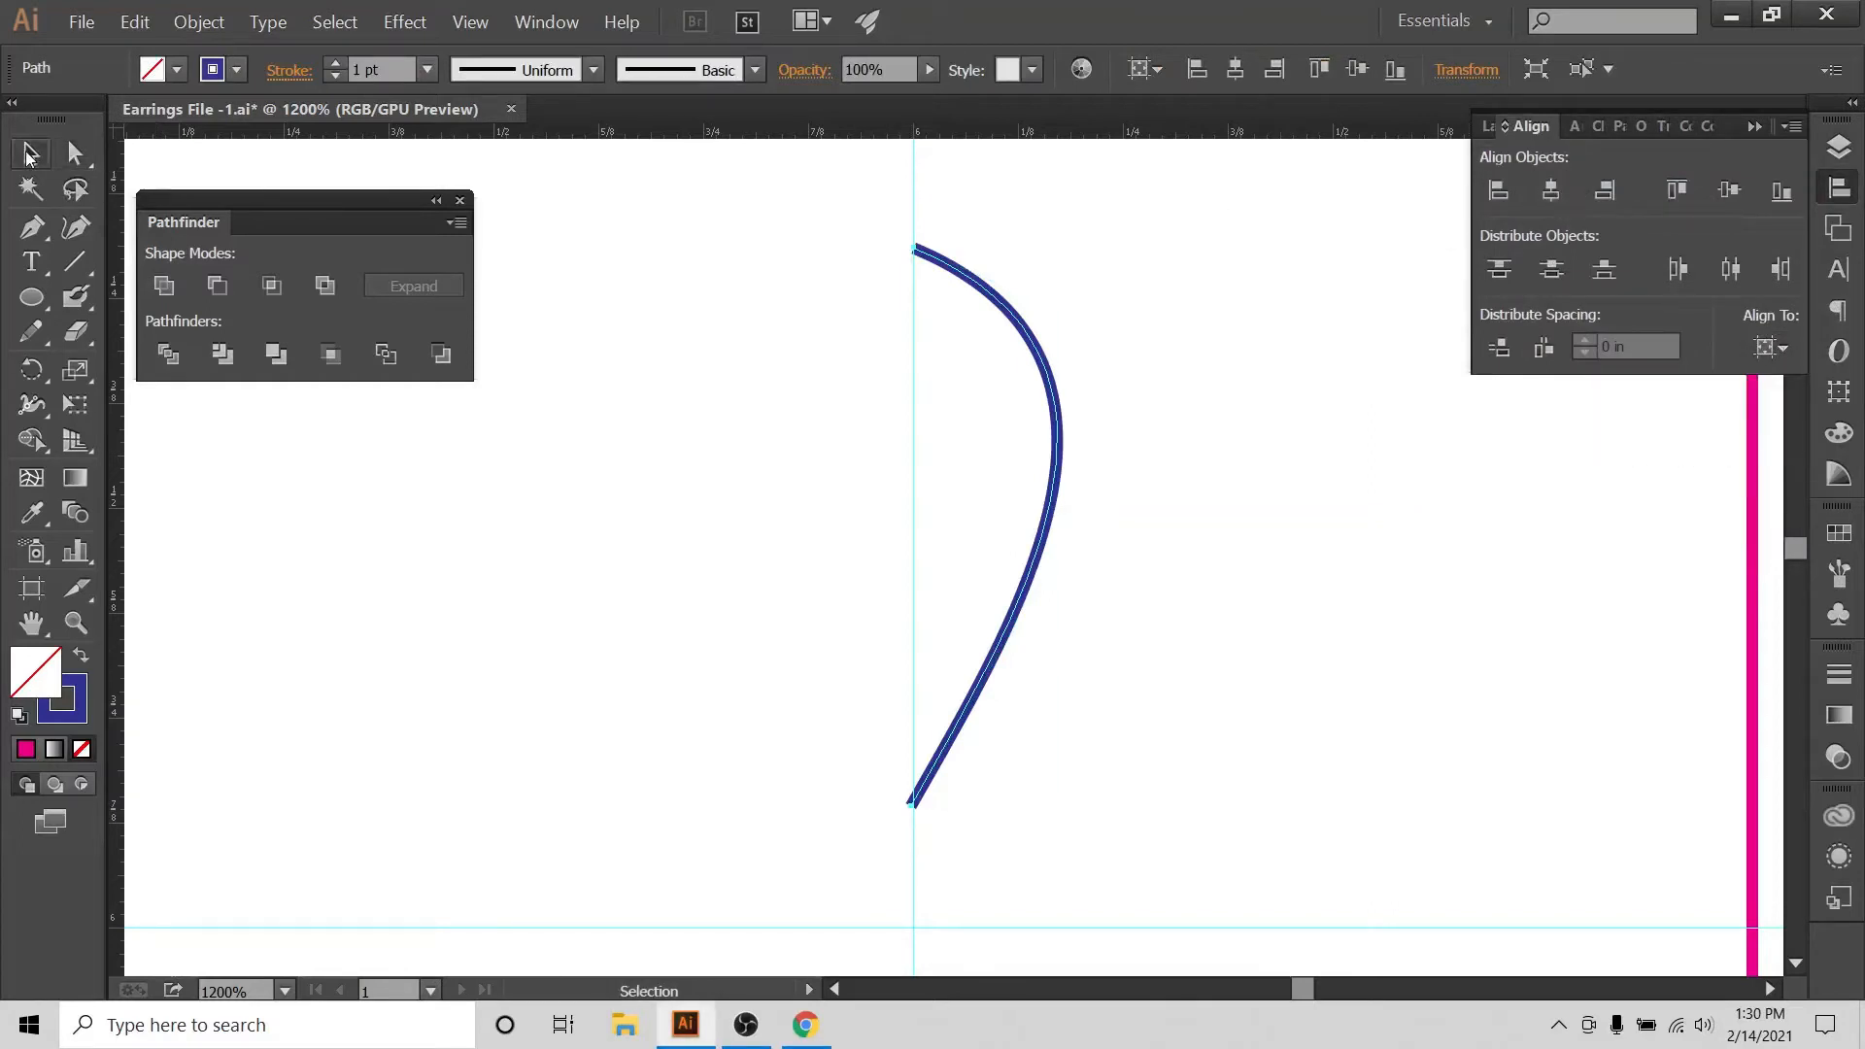
click(785, 337)
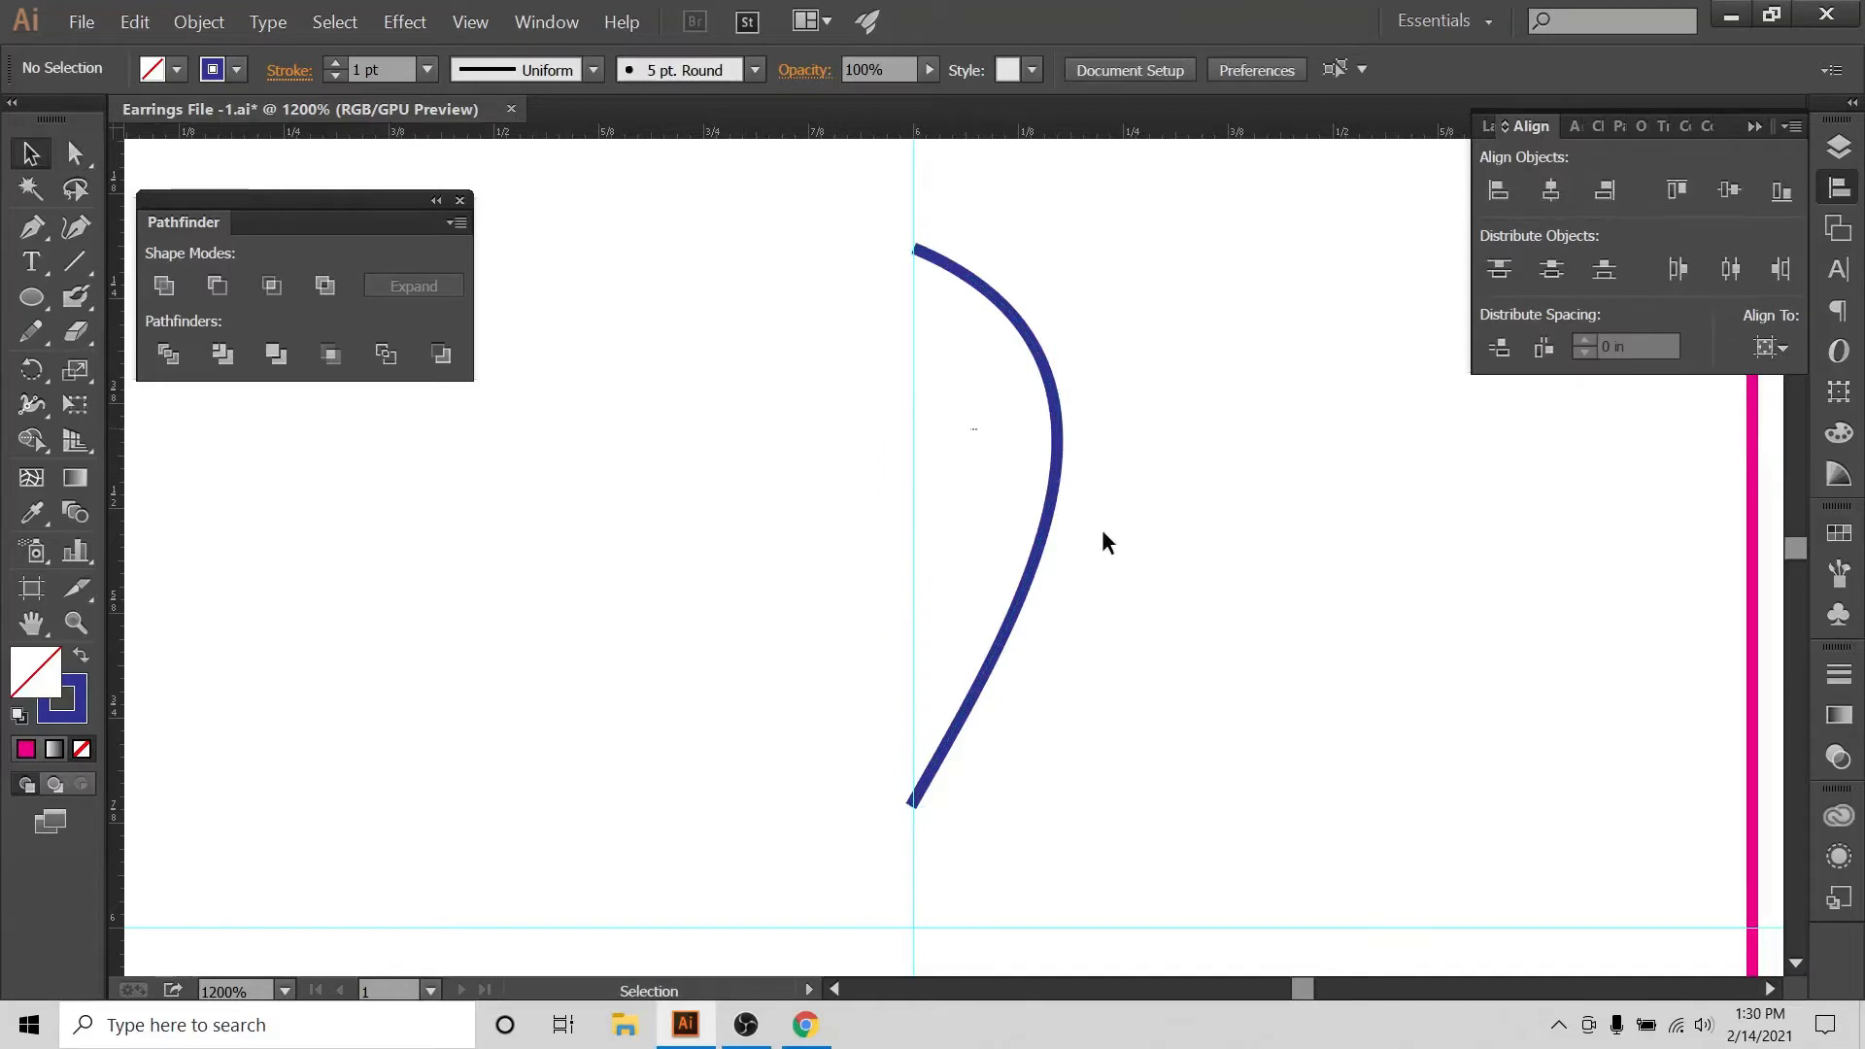
Create a mirrored copy of the half-petal curve by reflecting it across the vertical axis.
click(1061, 456)
drag(1154, 205, 807, 537)
right_click(1061, 452)
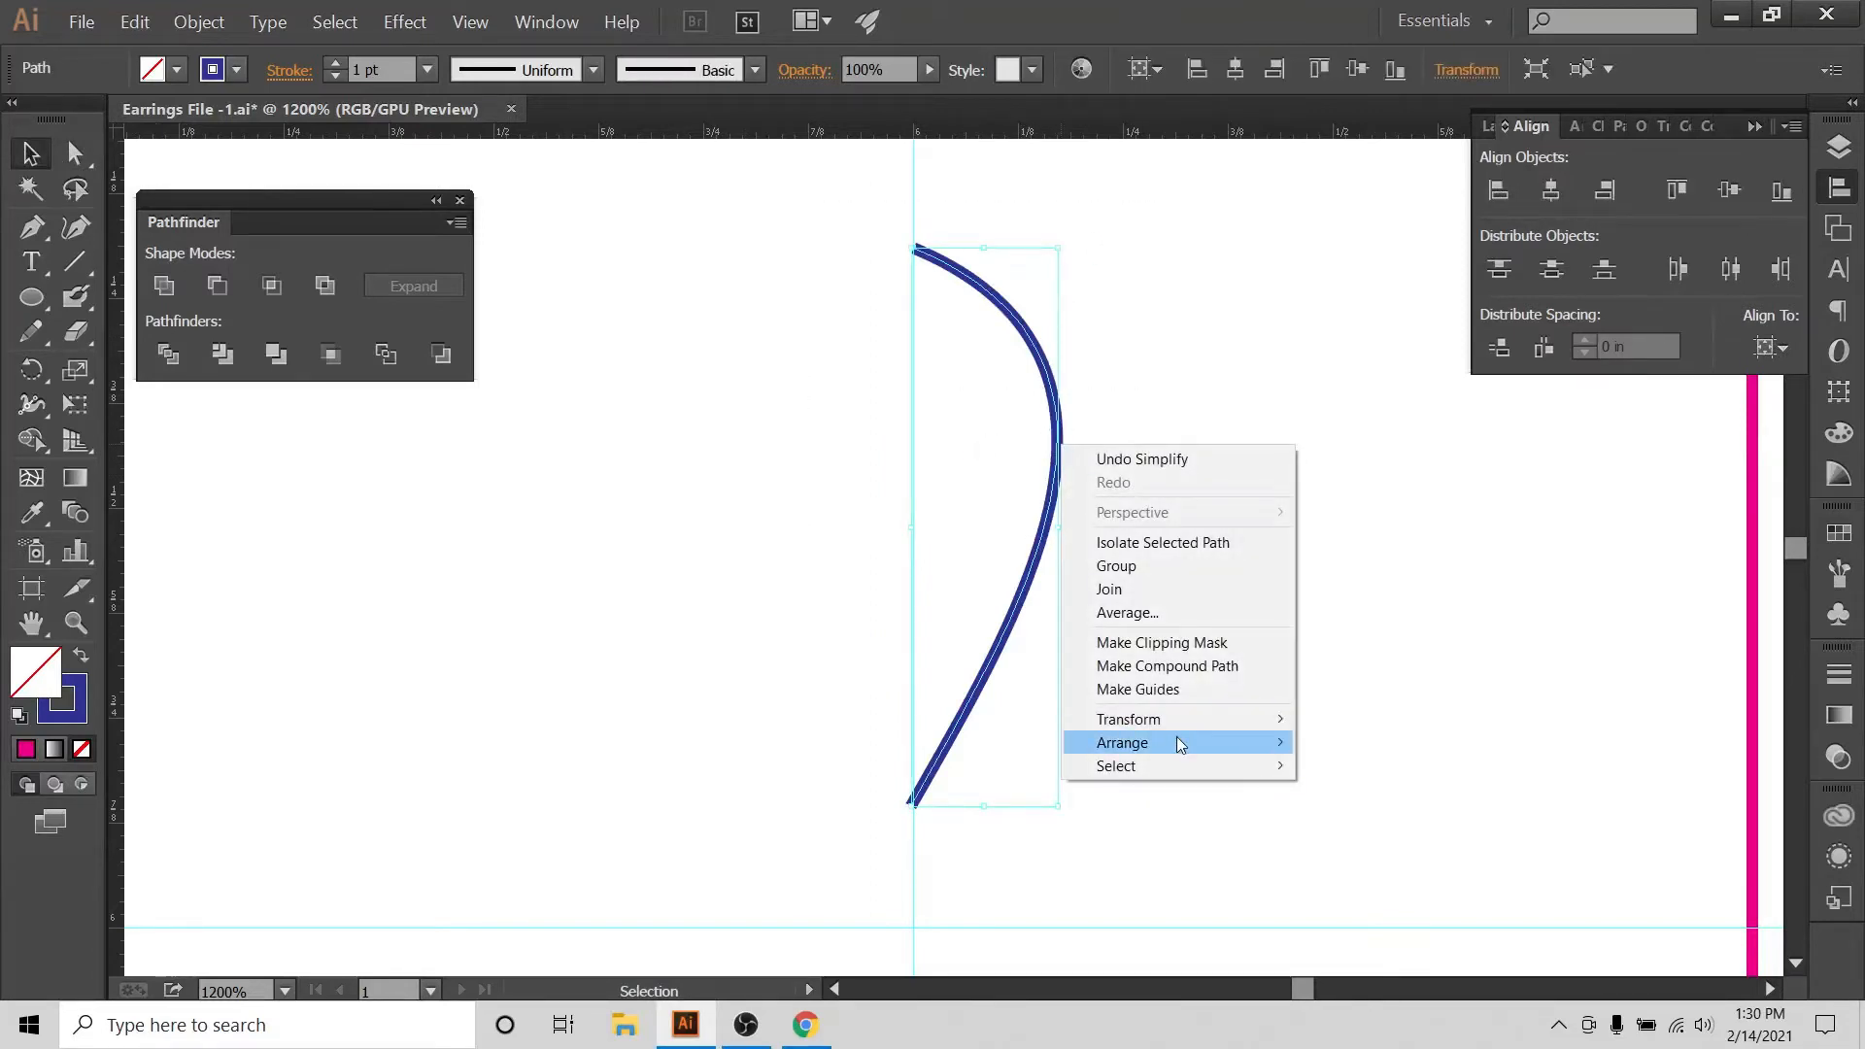
mouse_move(1181, 723)
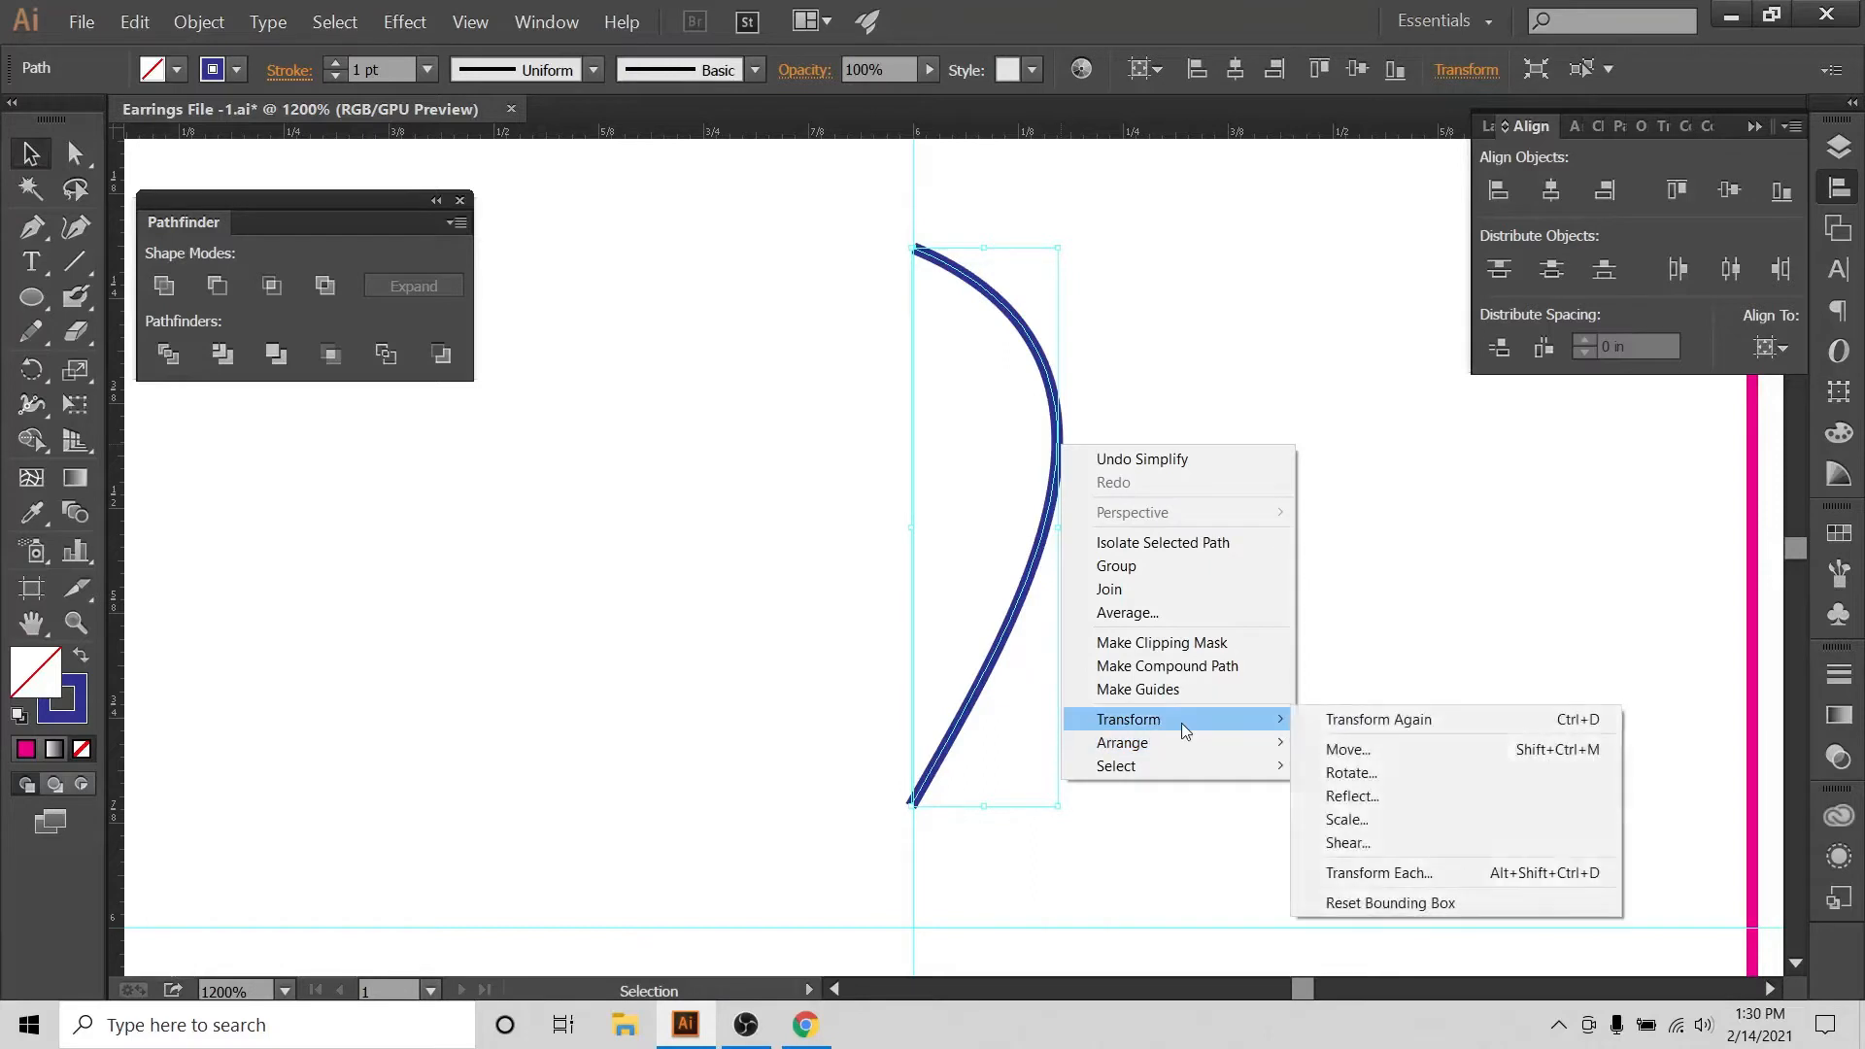
click(1498, 796)
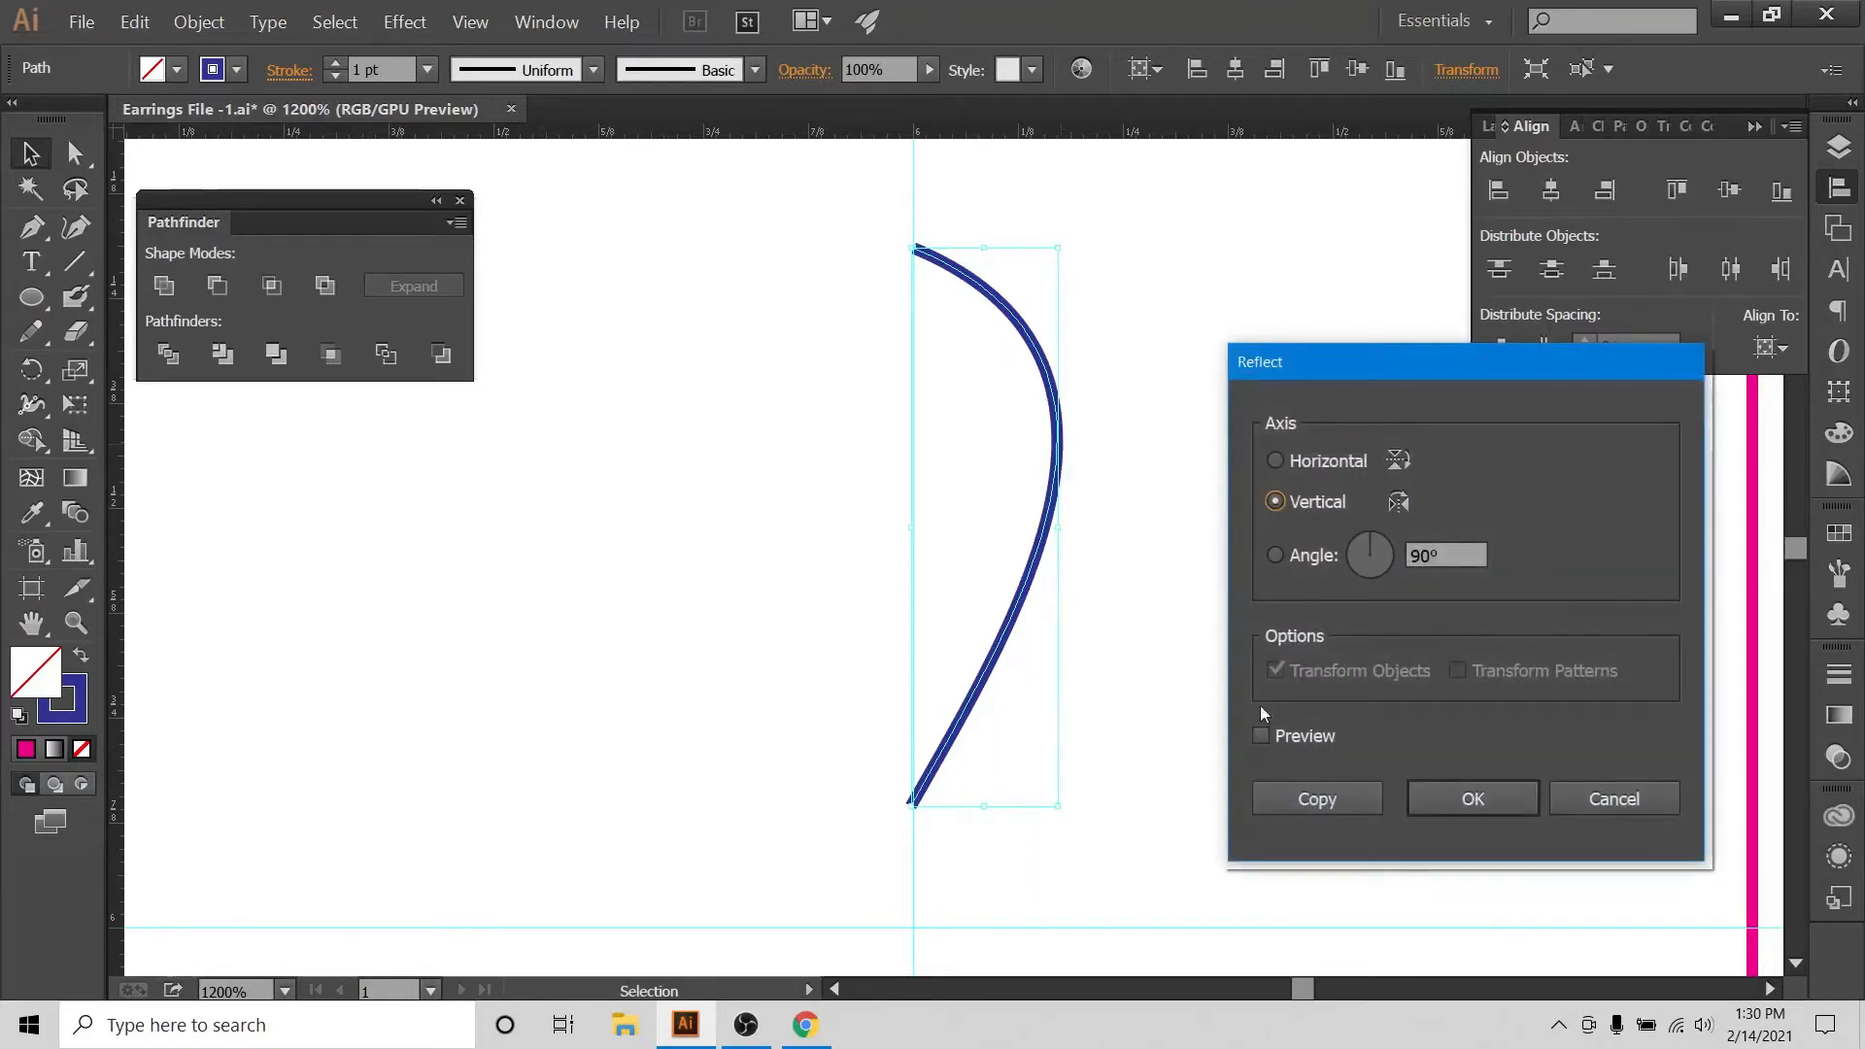
click(1275, 795)
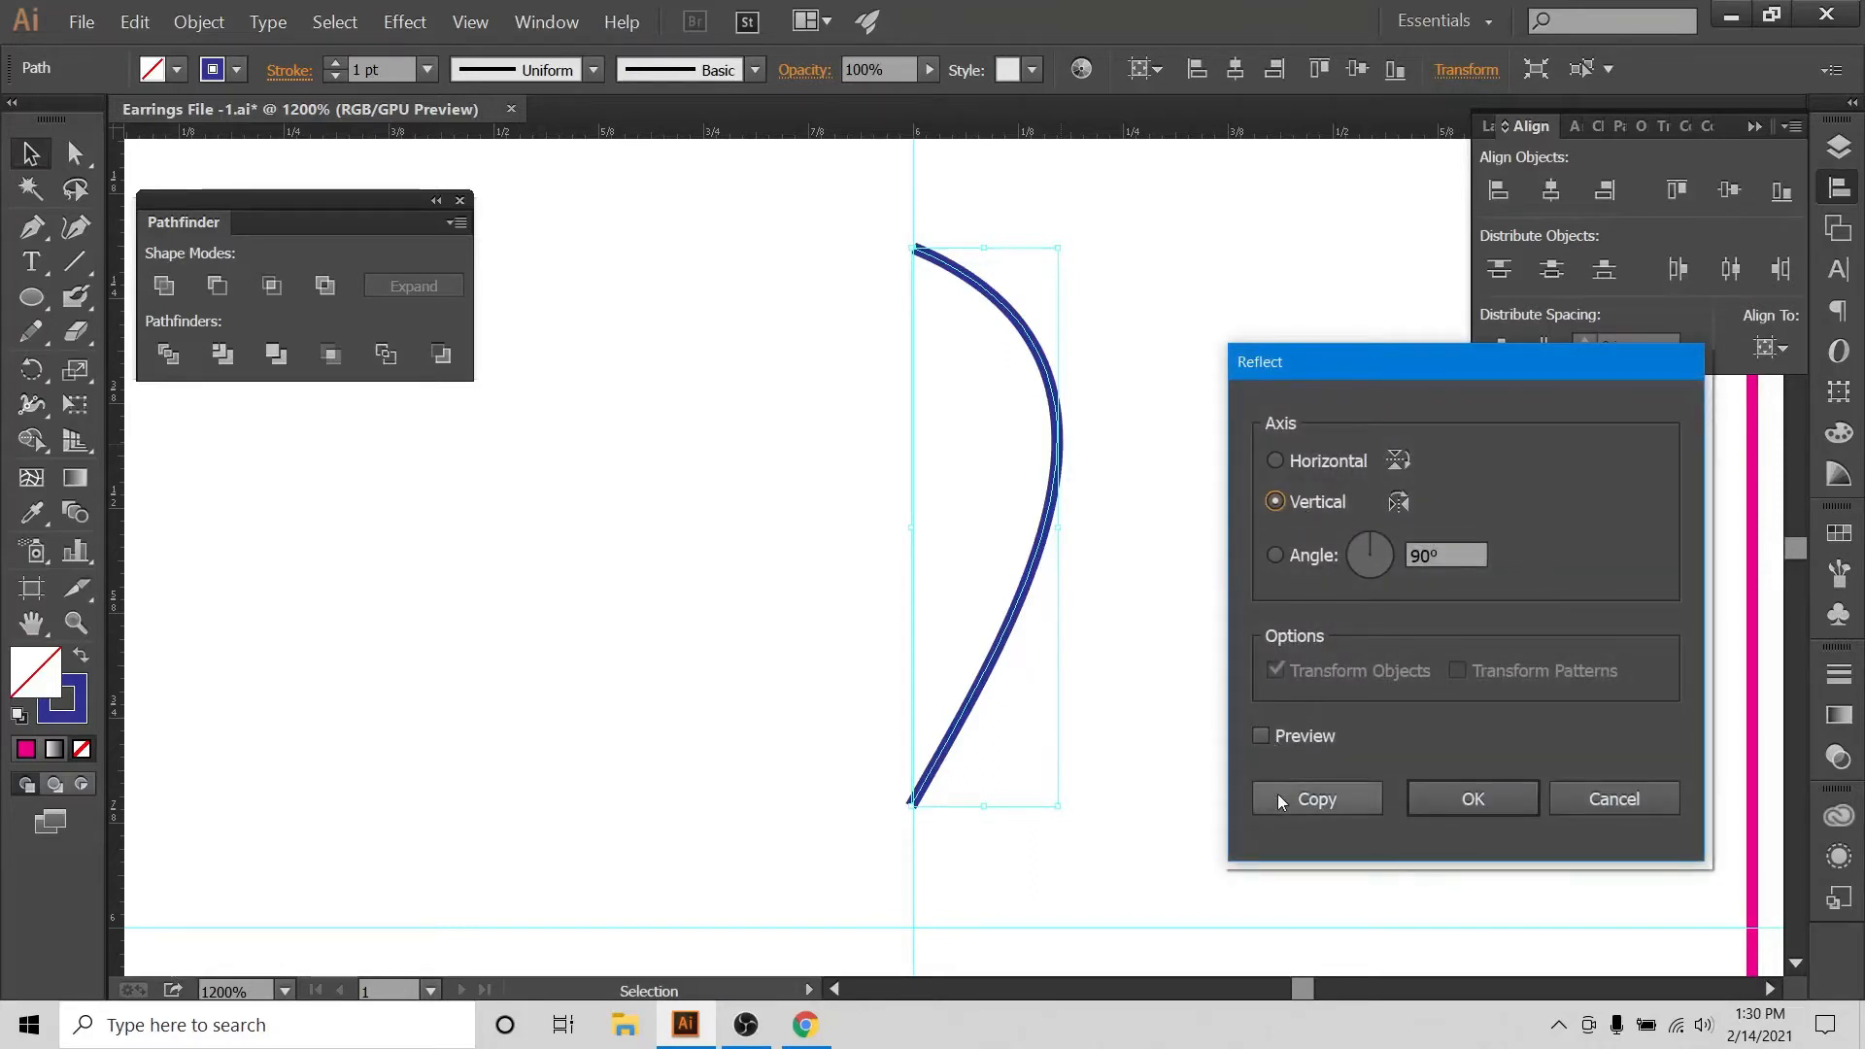
Nudge the mirrored curve left until it sits beside the original with a small gap, and select both petal halves.
key(Left)
key(Left)
key(Left)
key(Left)
key(Left)
key(Left)
key(Left)
key(Left)
key(Left)
key(Left)
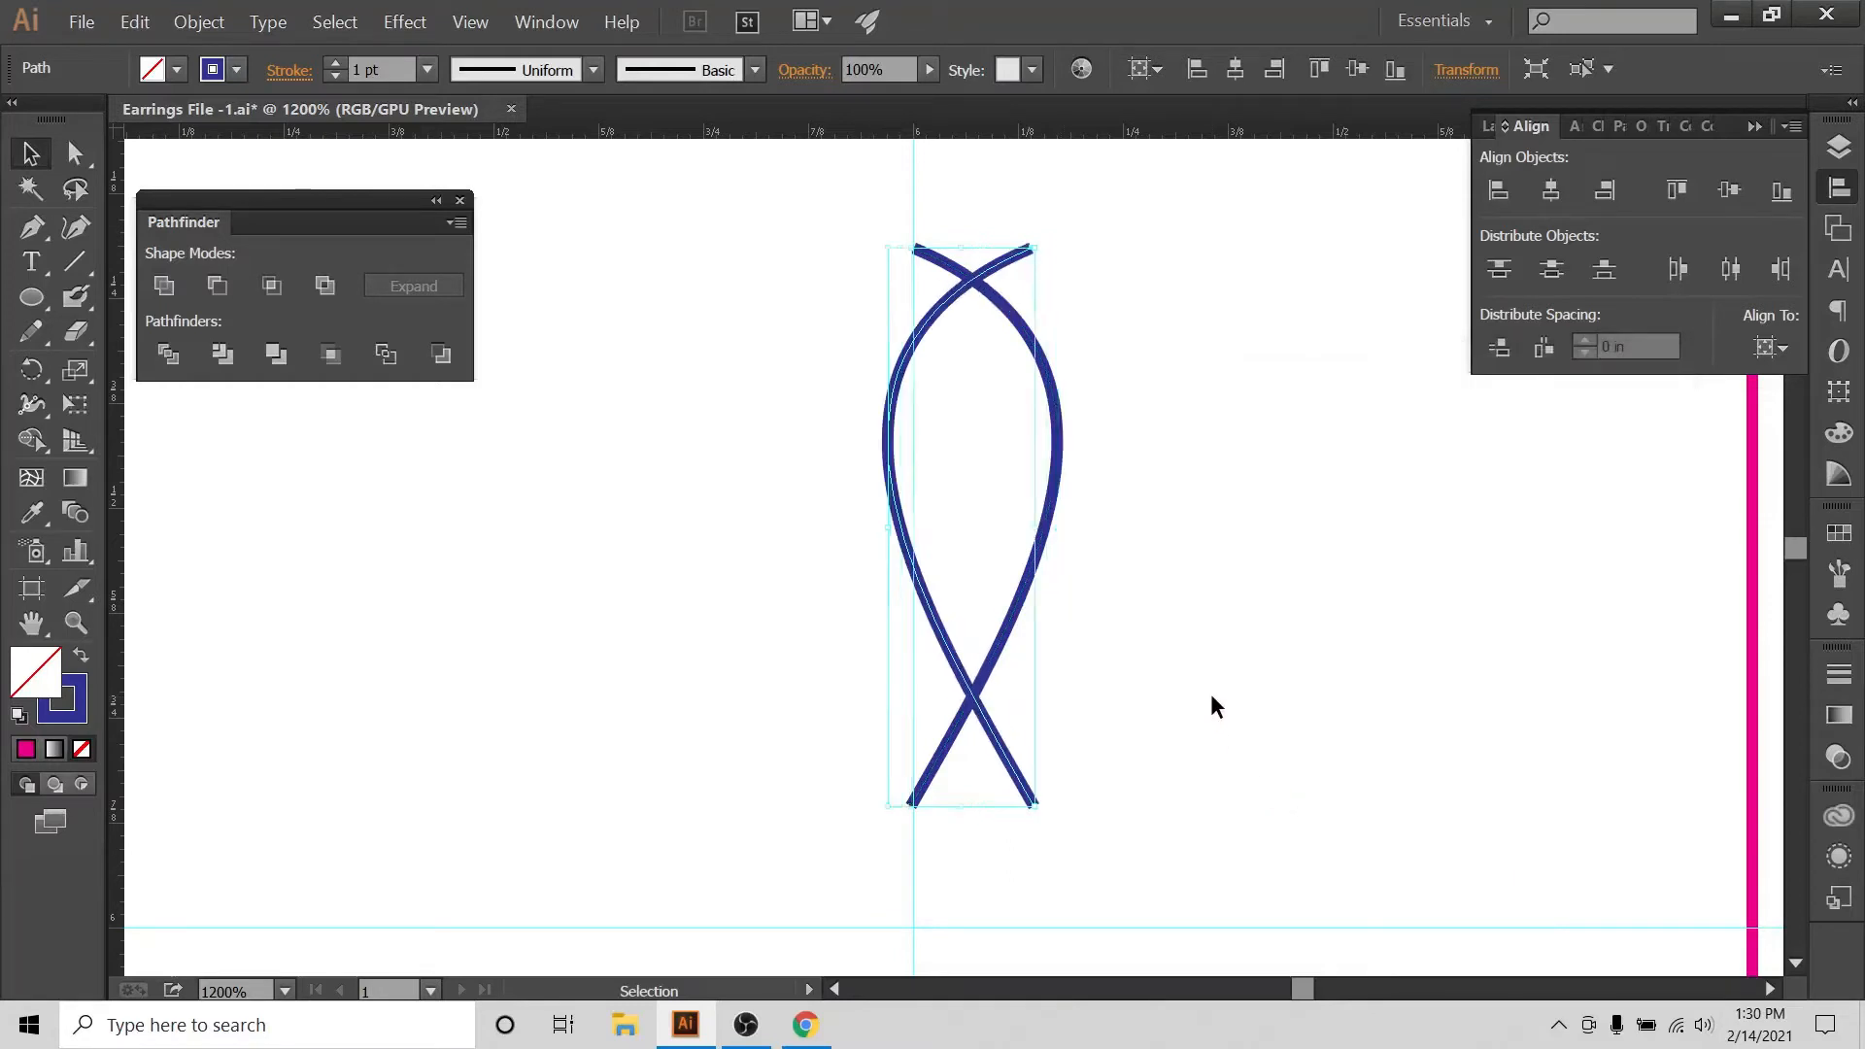
key(Left)
key(Left)
key(Left)
key(Left)
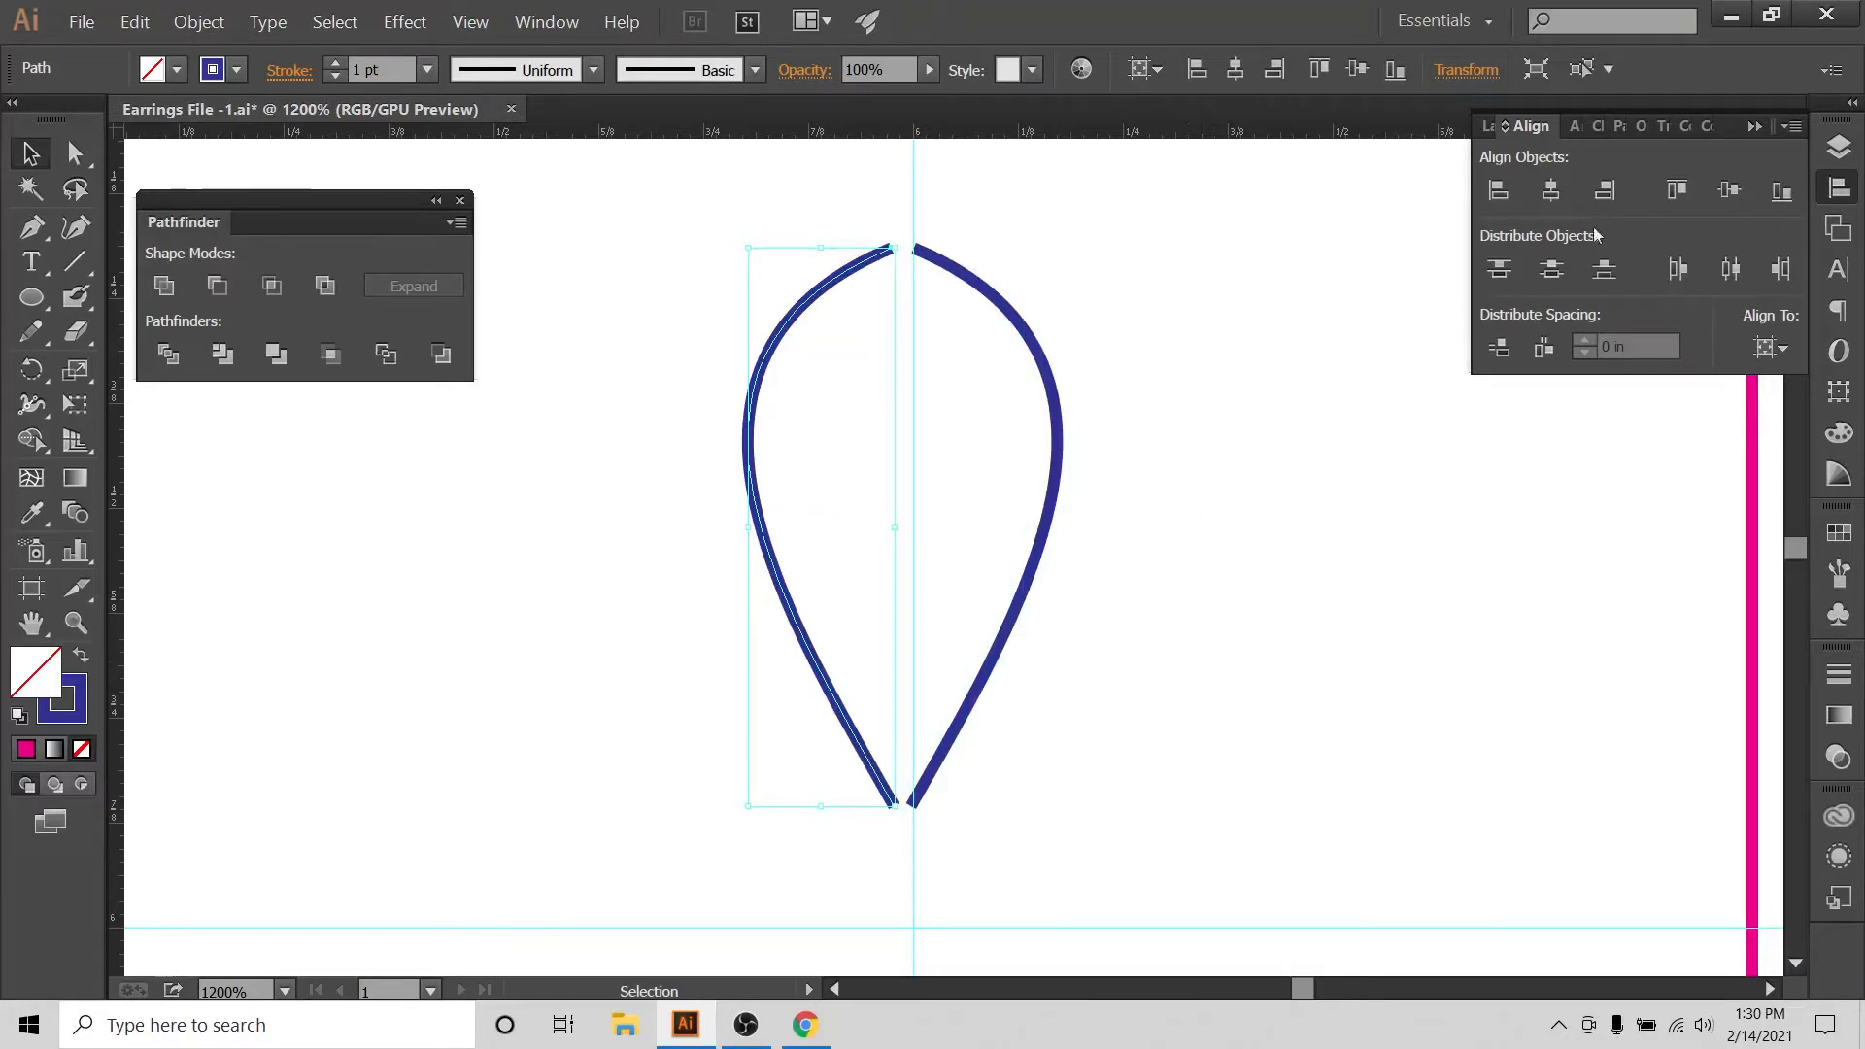
drag(1156, 281, 723, 495)
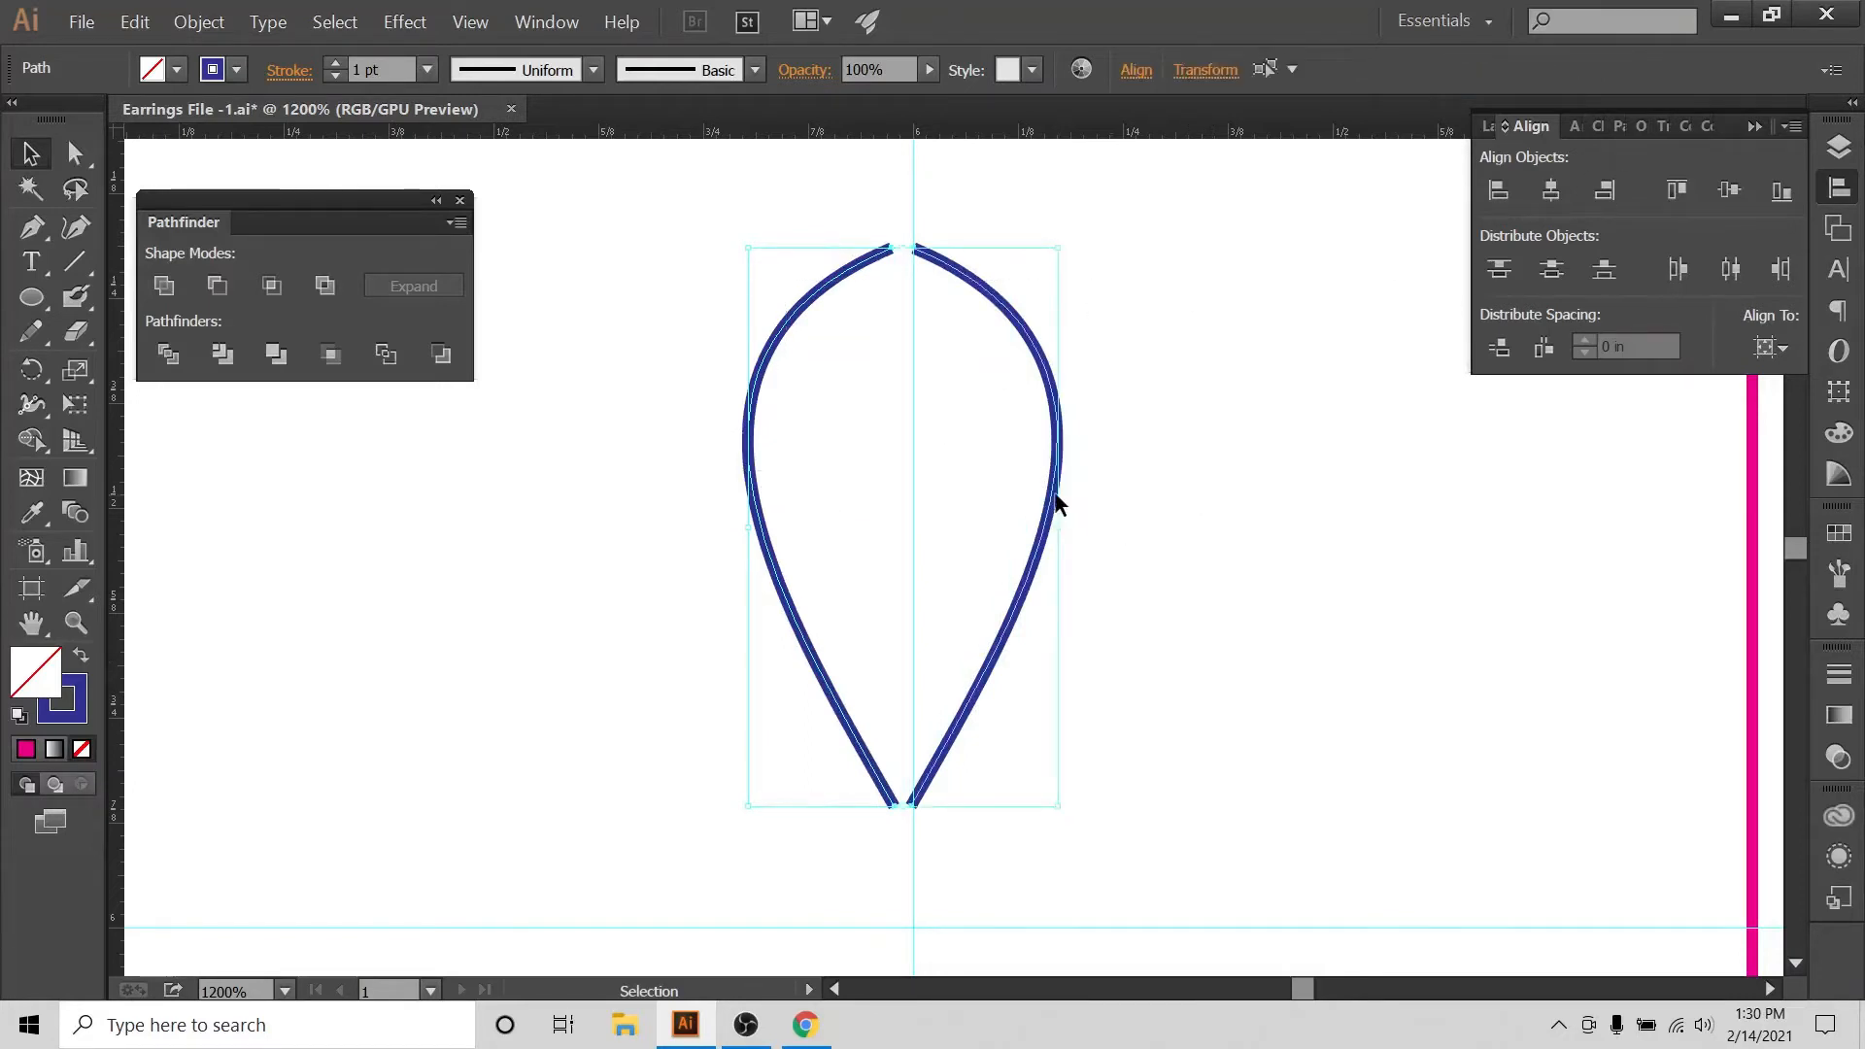
Move both petal halves together to the right, clear of the vertical guide.
drag(1061, 492, 1341, 492)
drag(760, 199, 1357, 428)
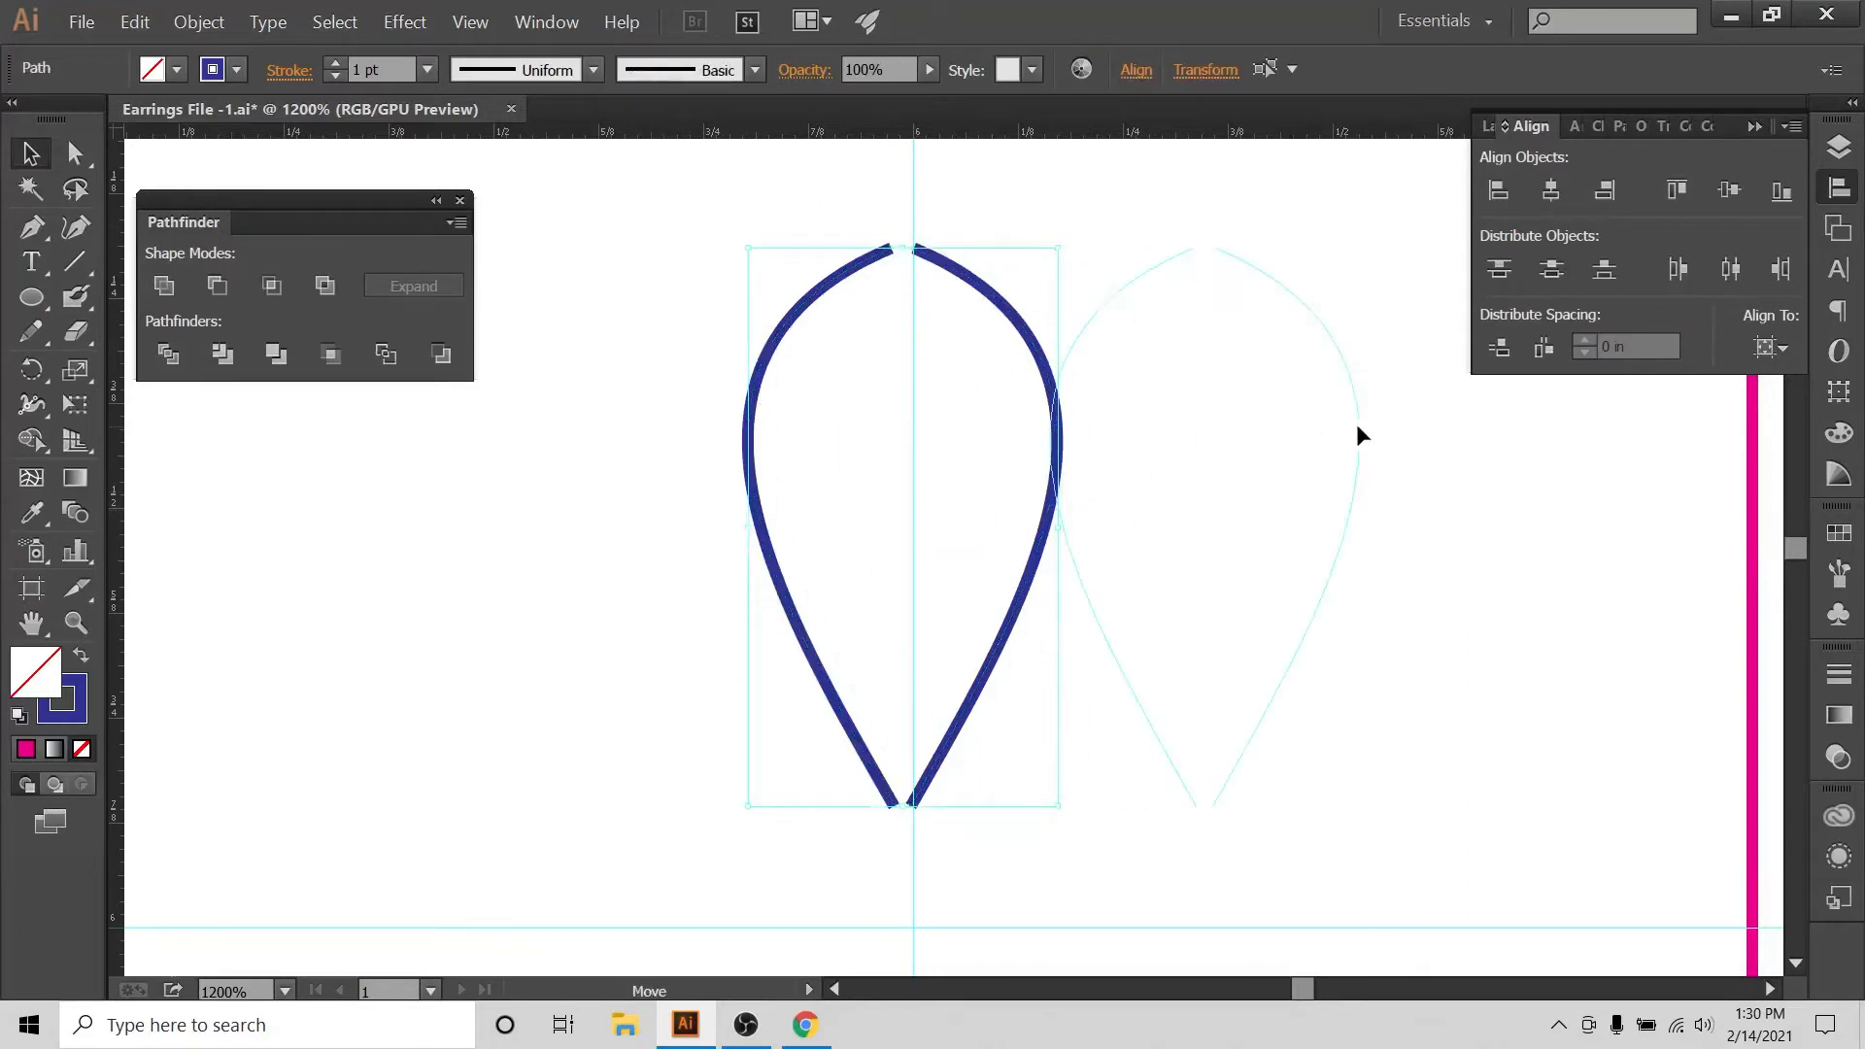
click(1324, 783)
click(1770, 989)
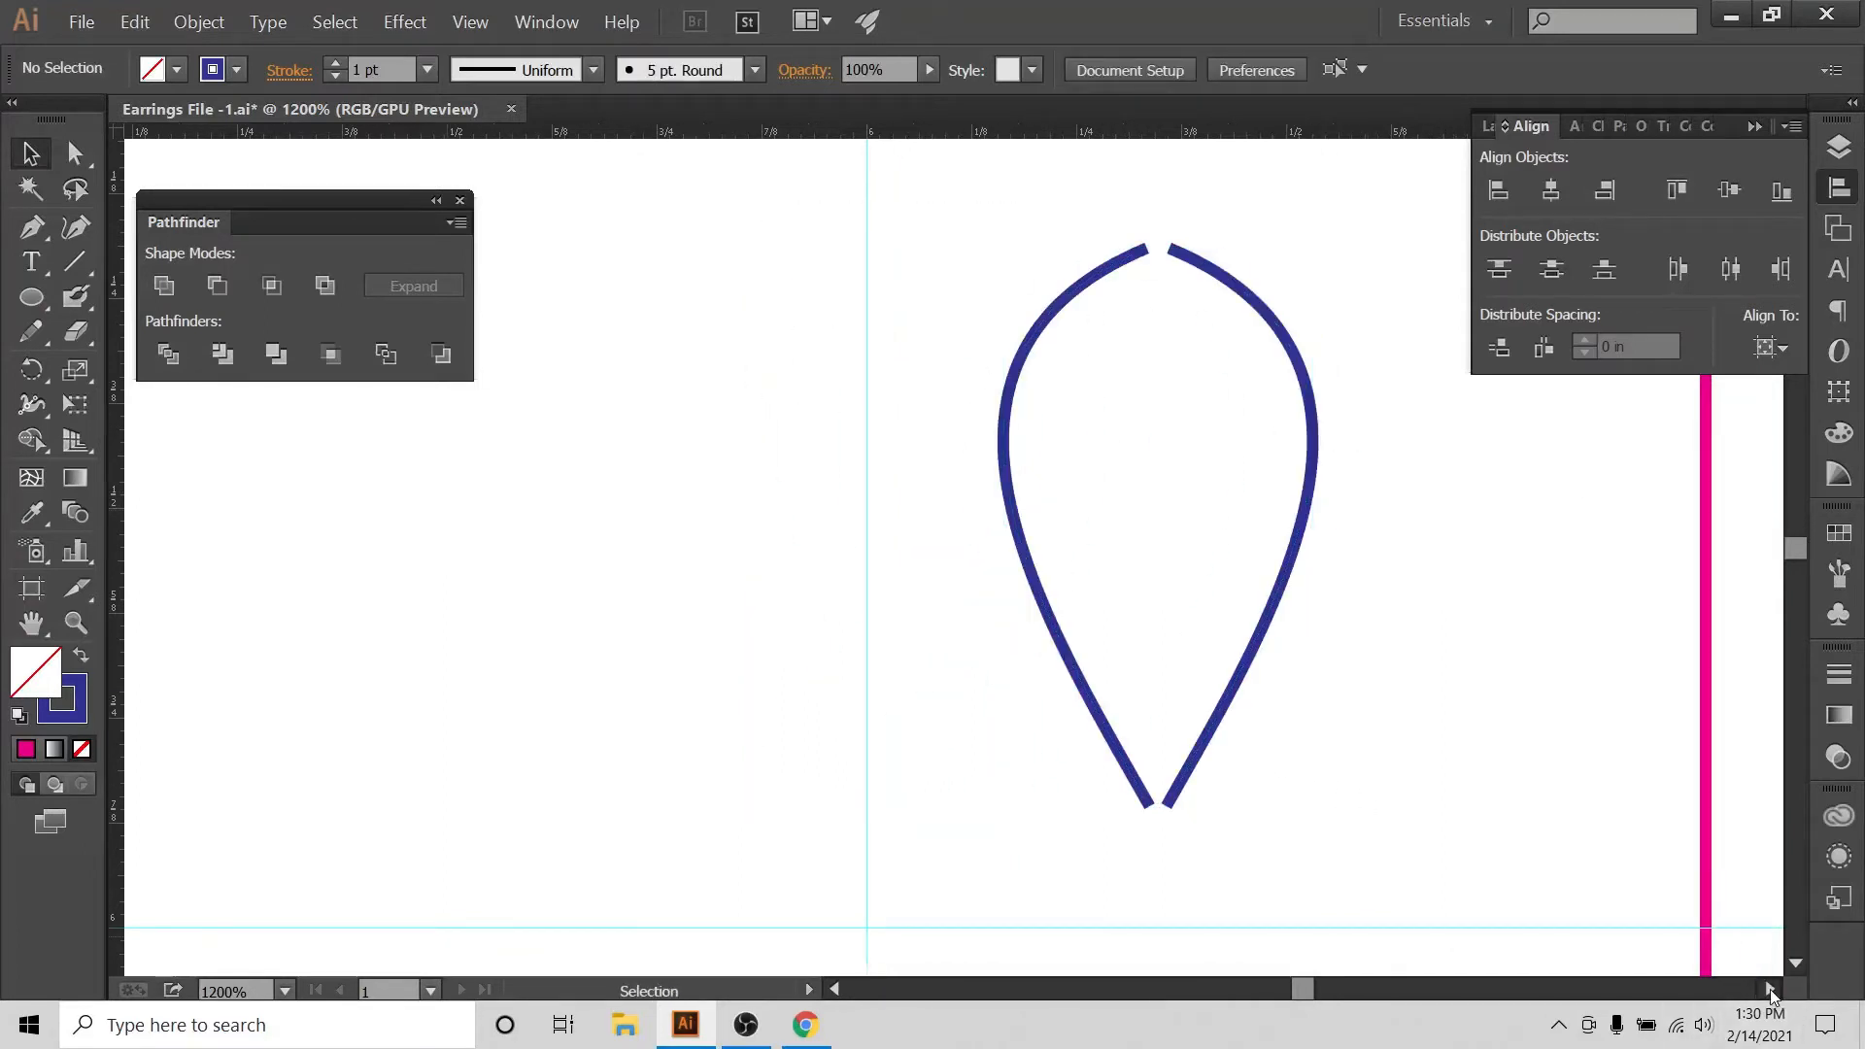
Nudge the left petal half to the right until its lower end meets the right half.
key(ctrl+plus)
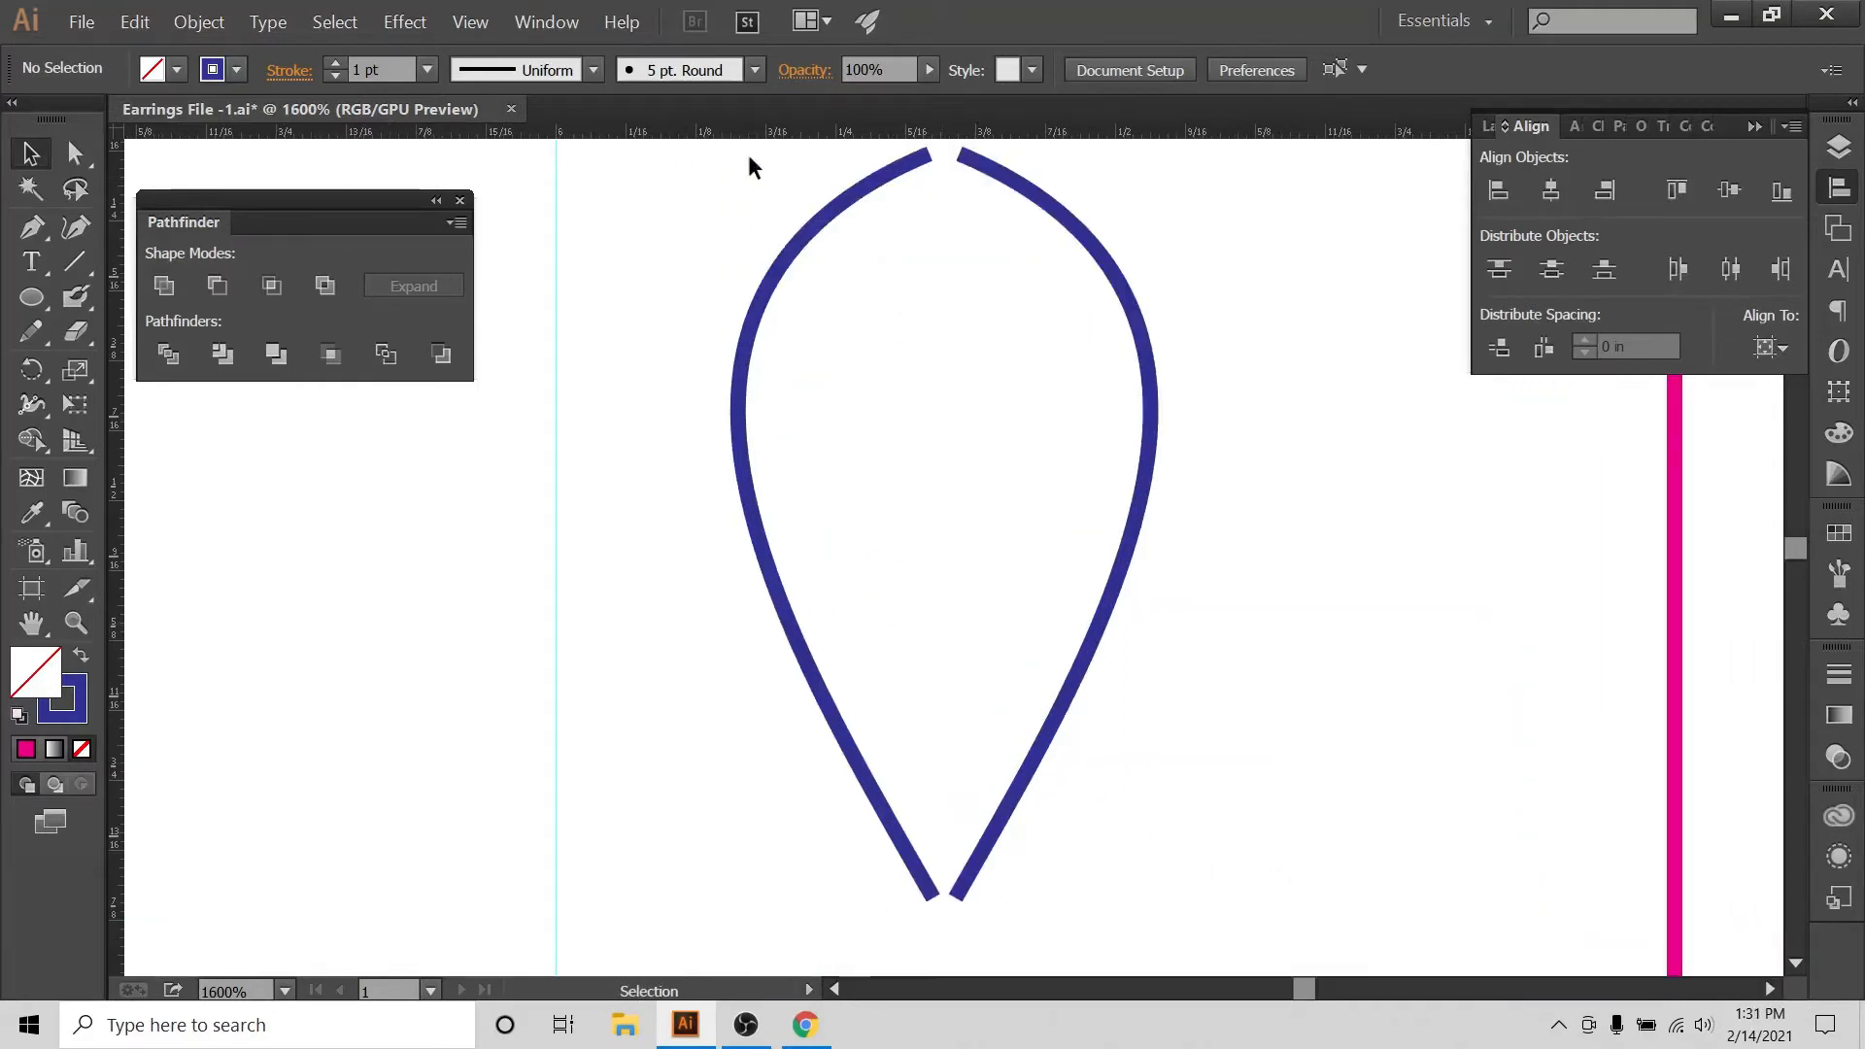
drag(760, 321, 824, 346)
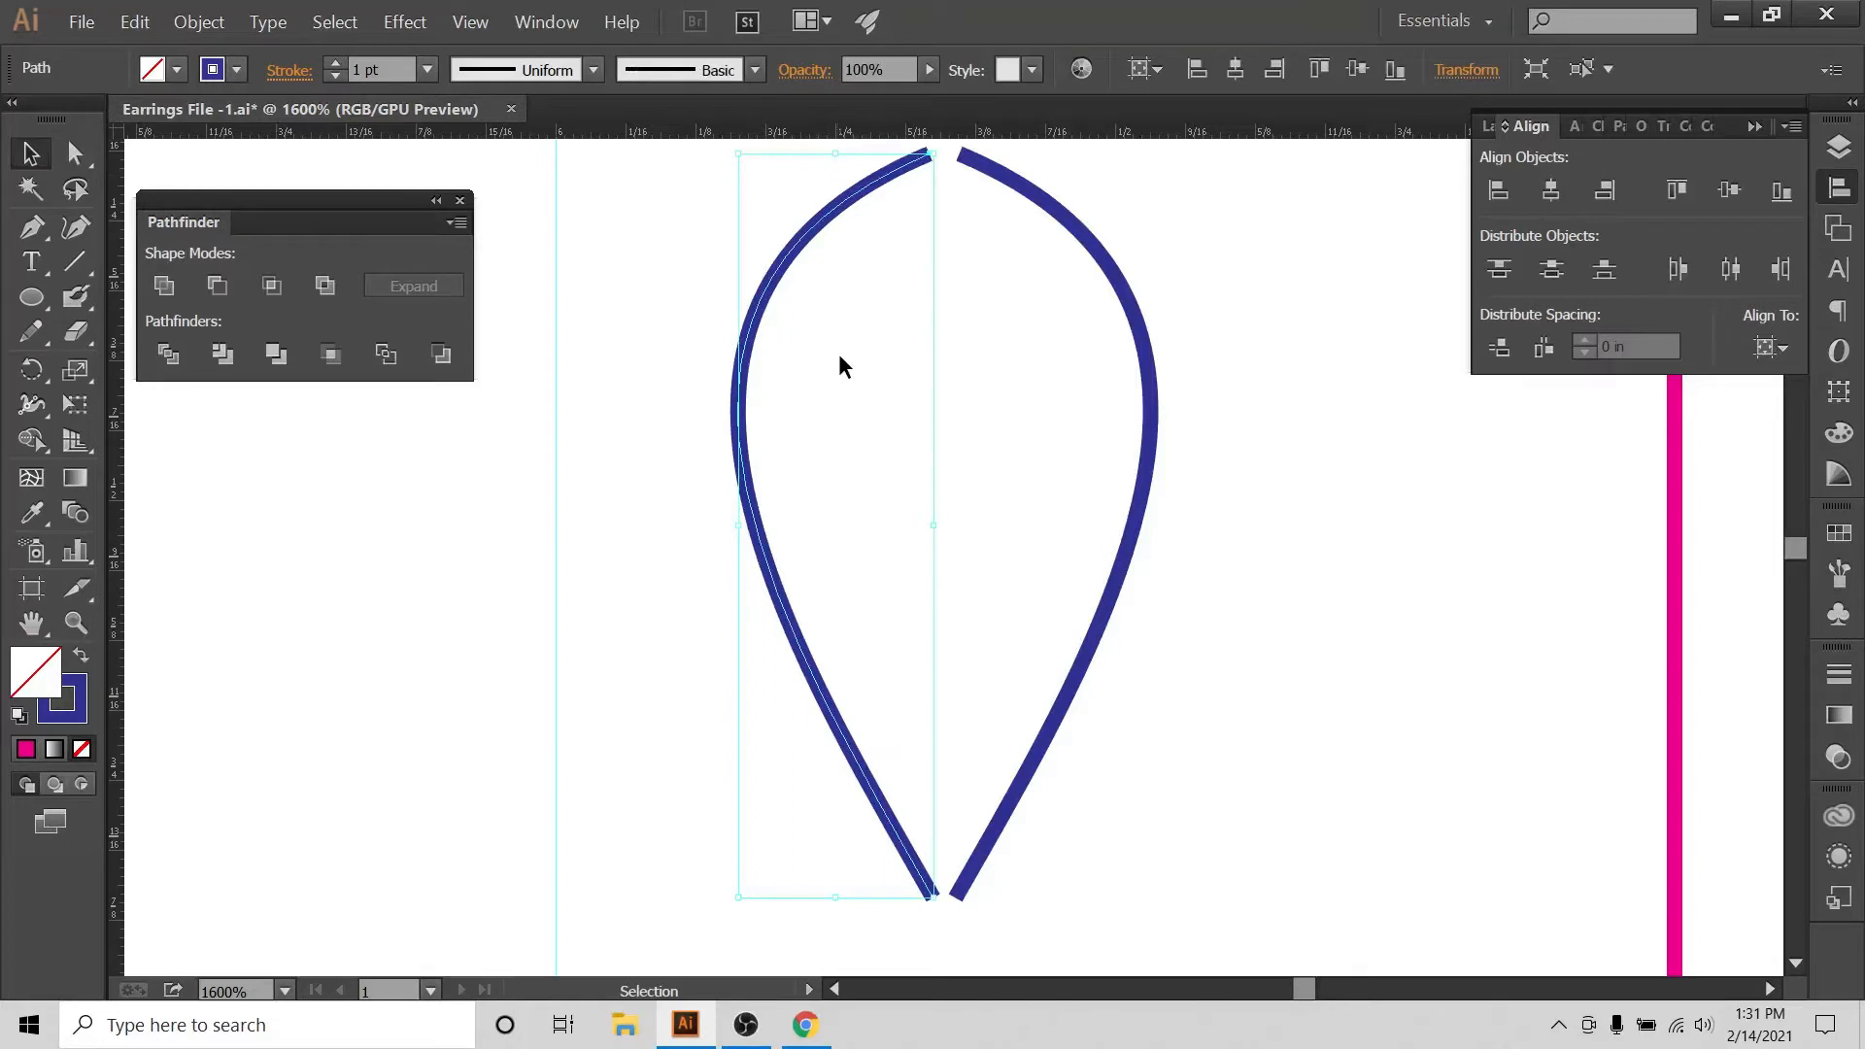
key(Right)
click(1266, 490)
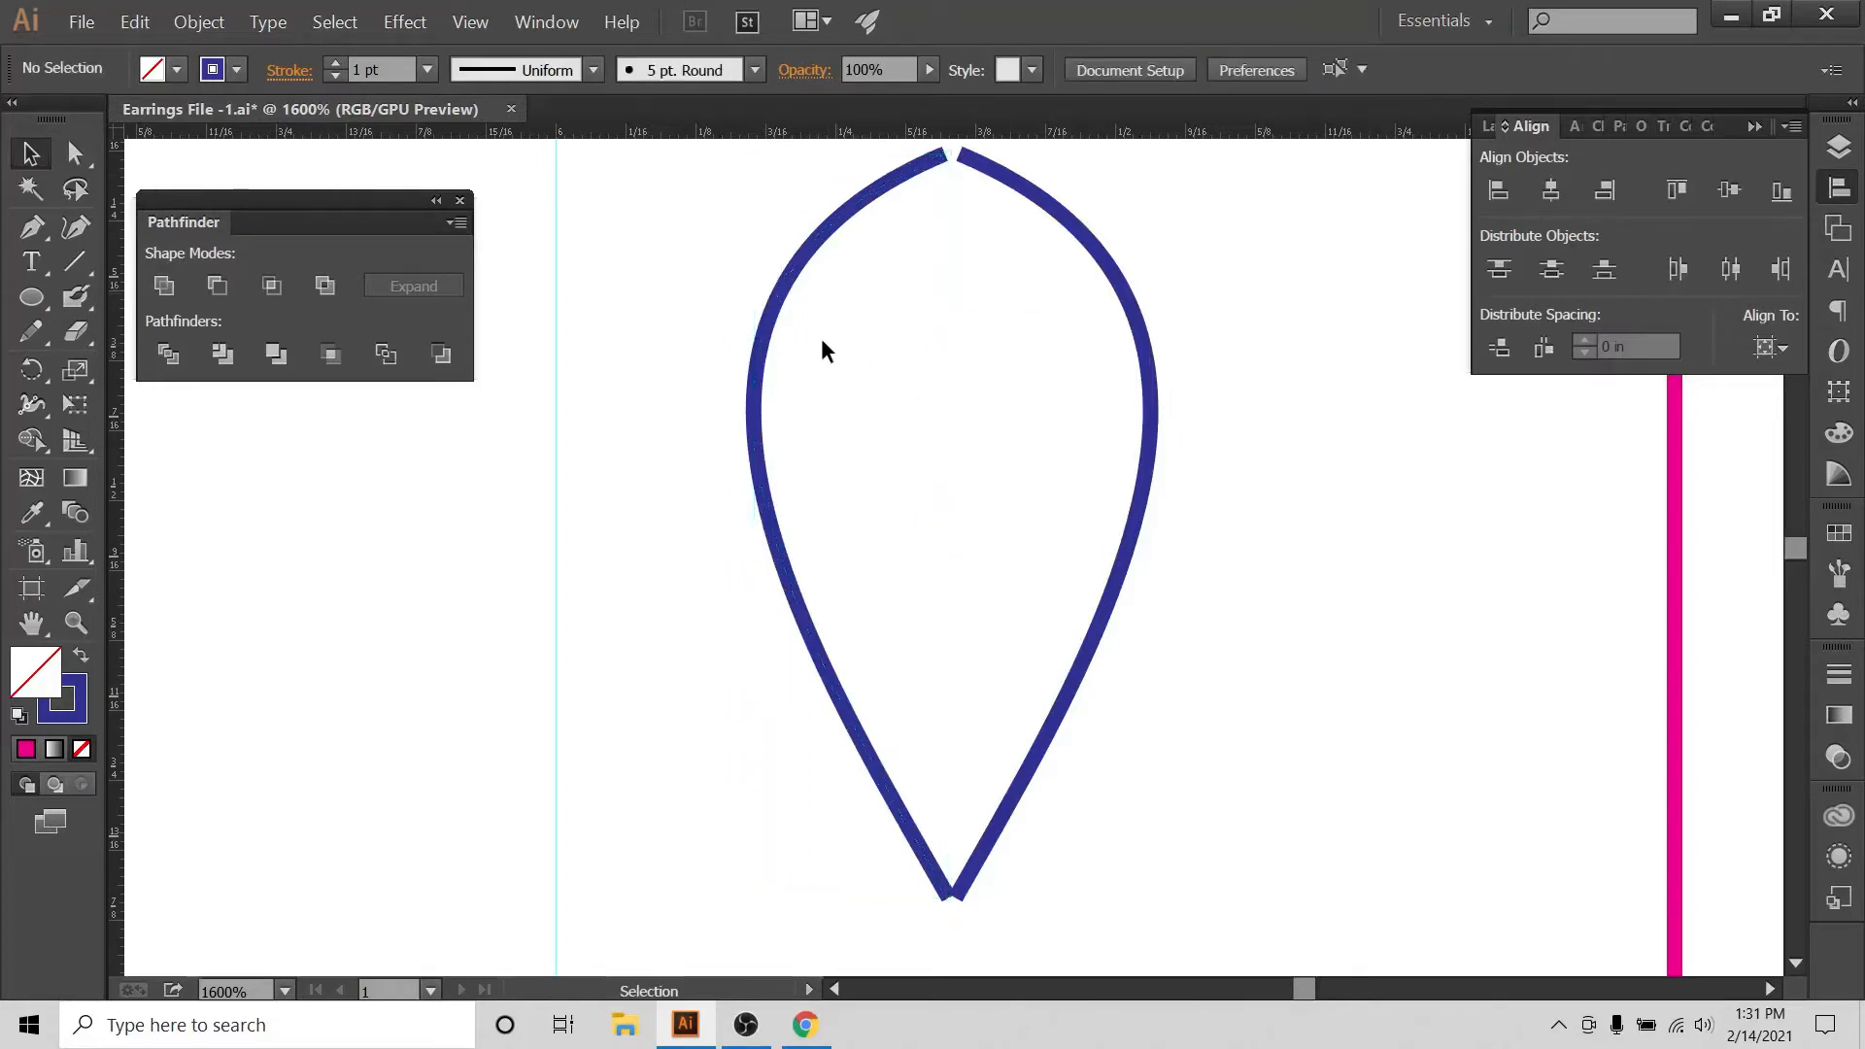
Join the two upper end points of the petal halves into a point with the Join tool.
scroll(861, 394, up, 1)
scroll(936, 389, down, 1)
click(75, 153)
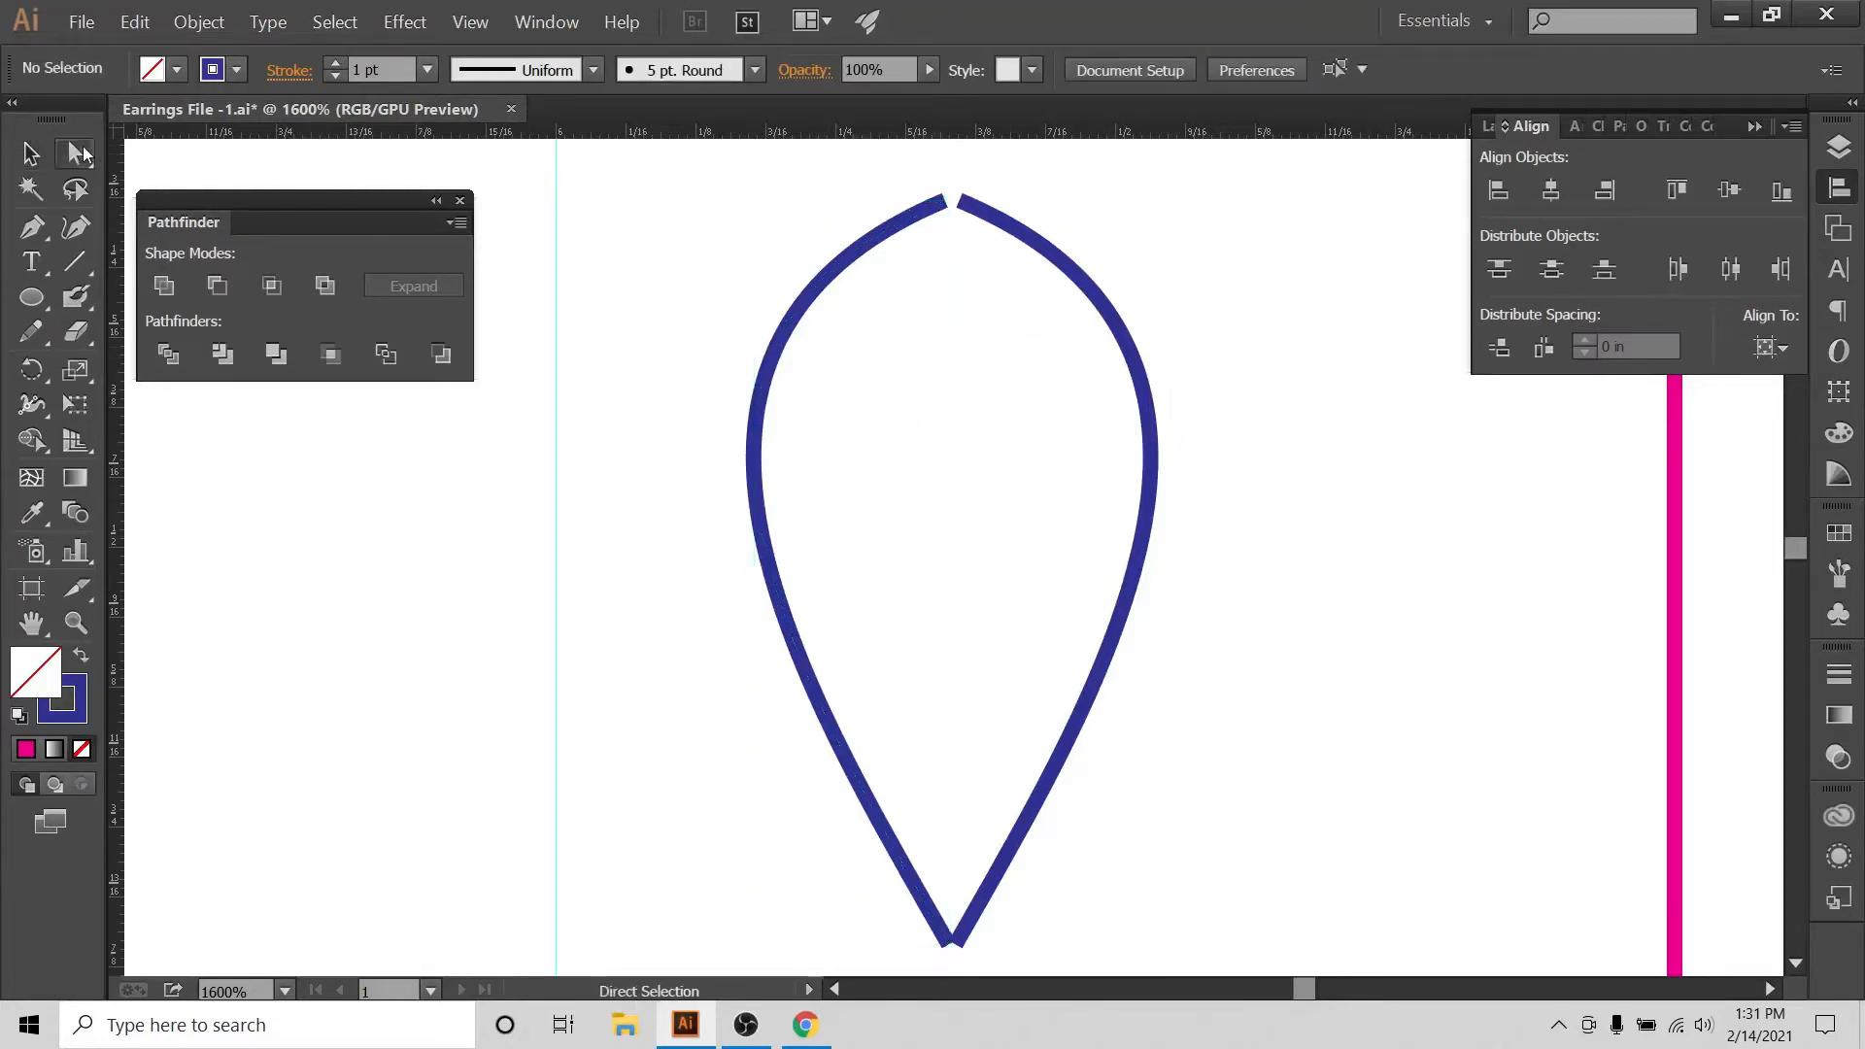
click(241, 155)
drag(914, 161, 991, 237)
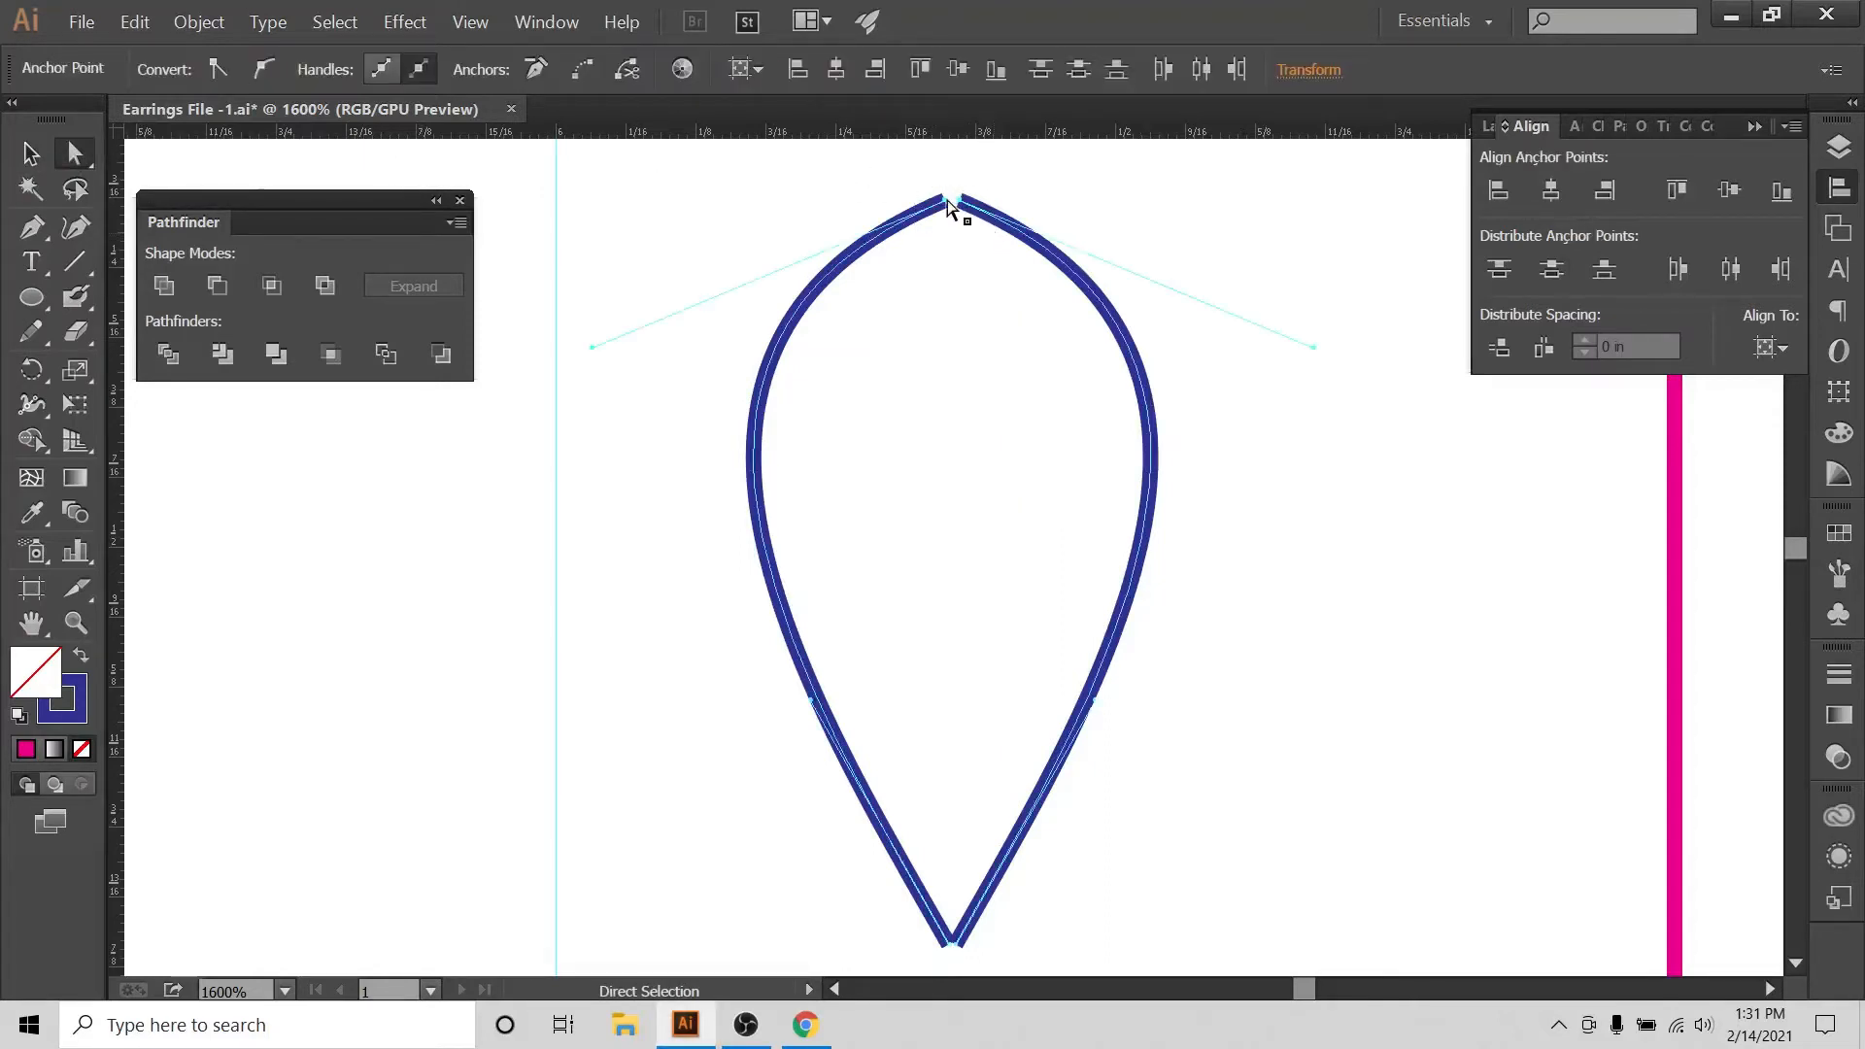
click(31, 331)
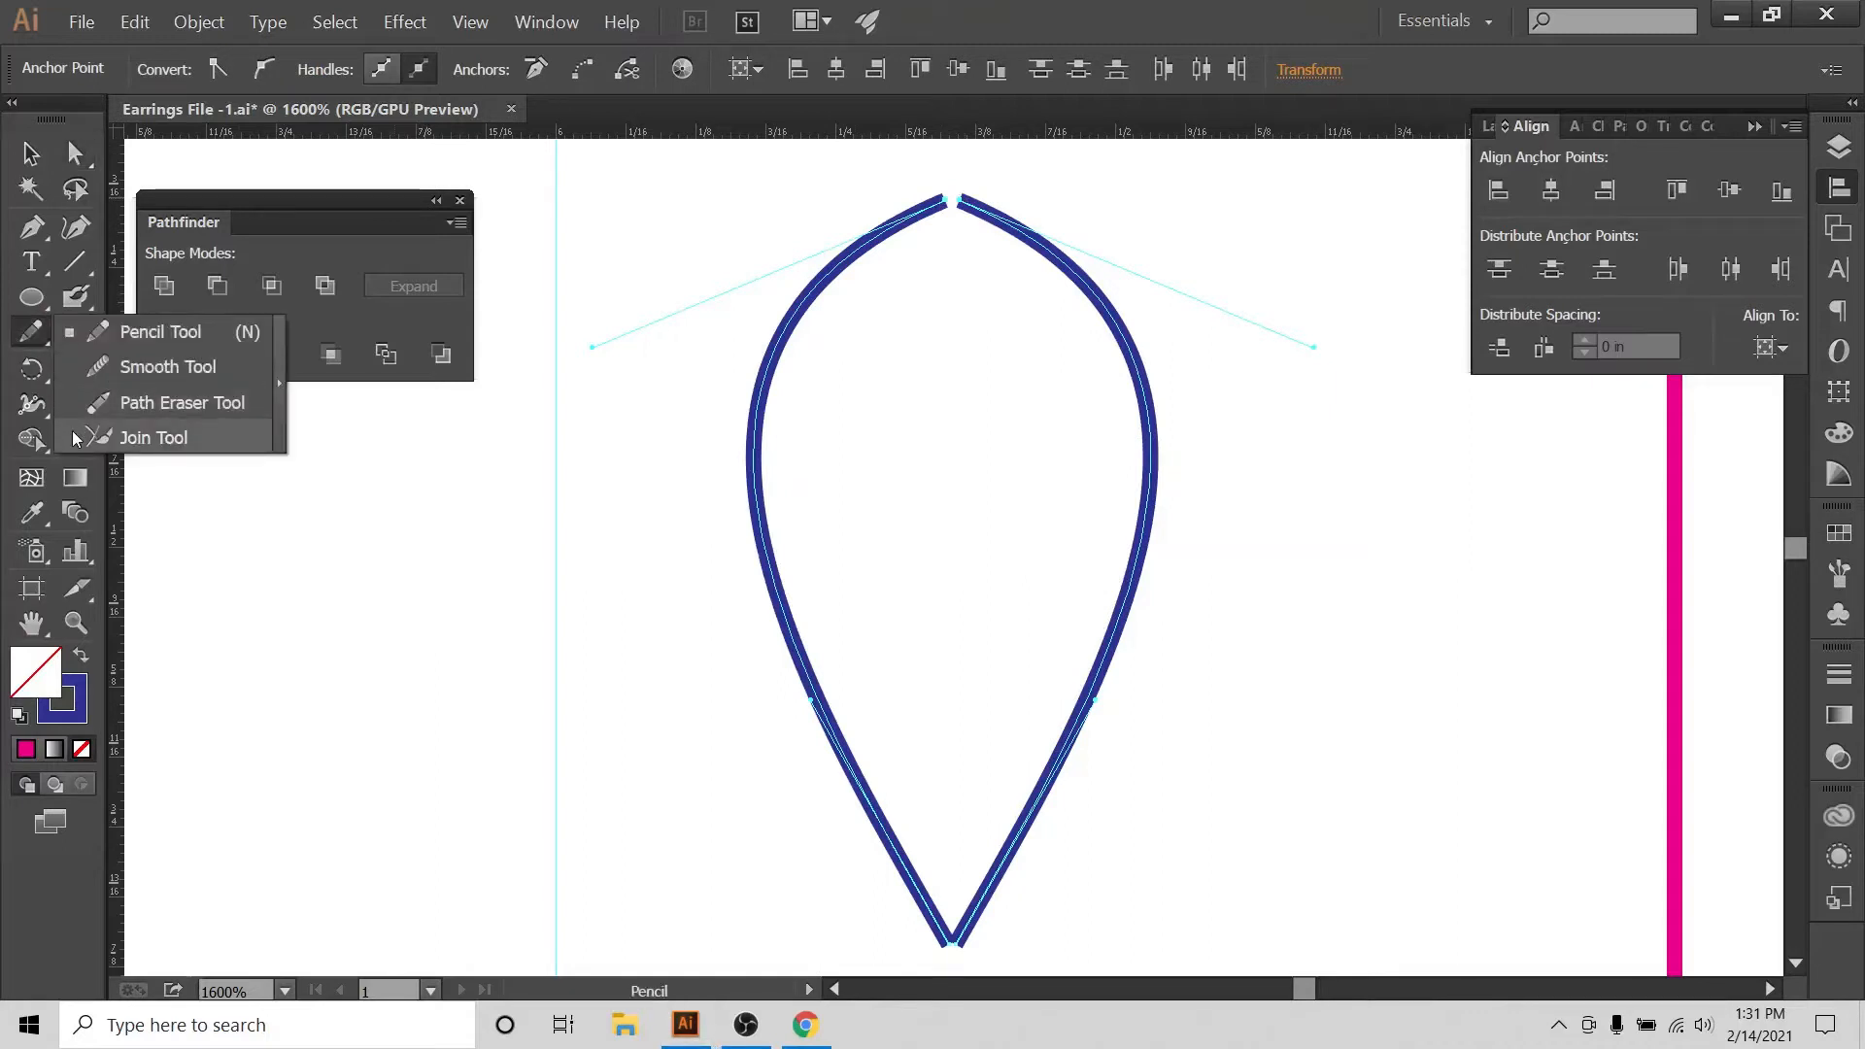
click(74, 439)
mouse_move(914, 208)
mouse_down()
mouse_move(1012, 192)
mouse_move(899, 206)
mouse_move(937, 199)
mouse_up()
scroll(983, 238, down, 1)
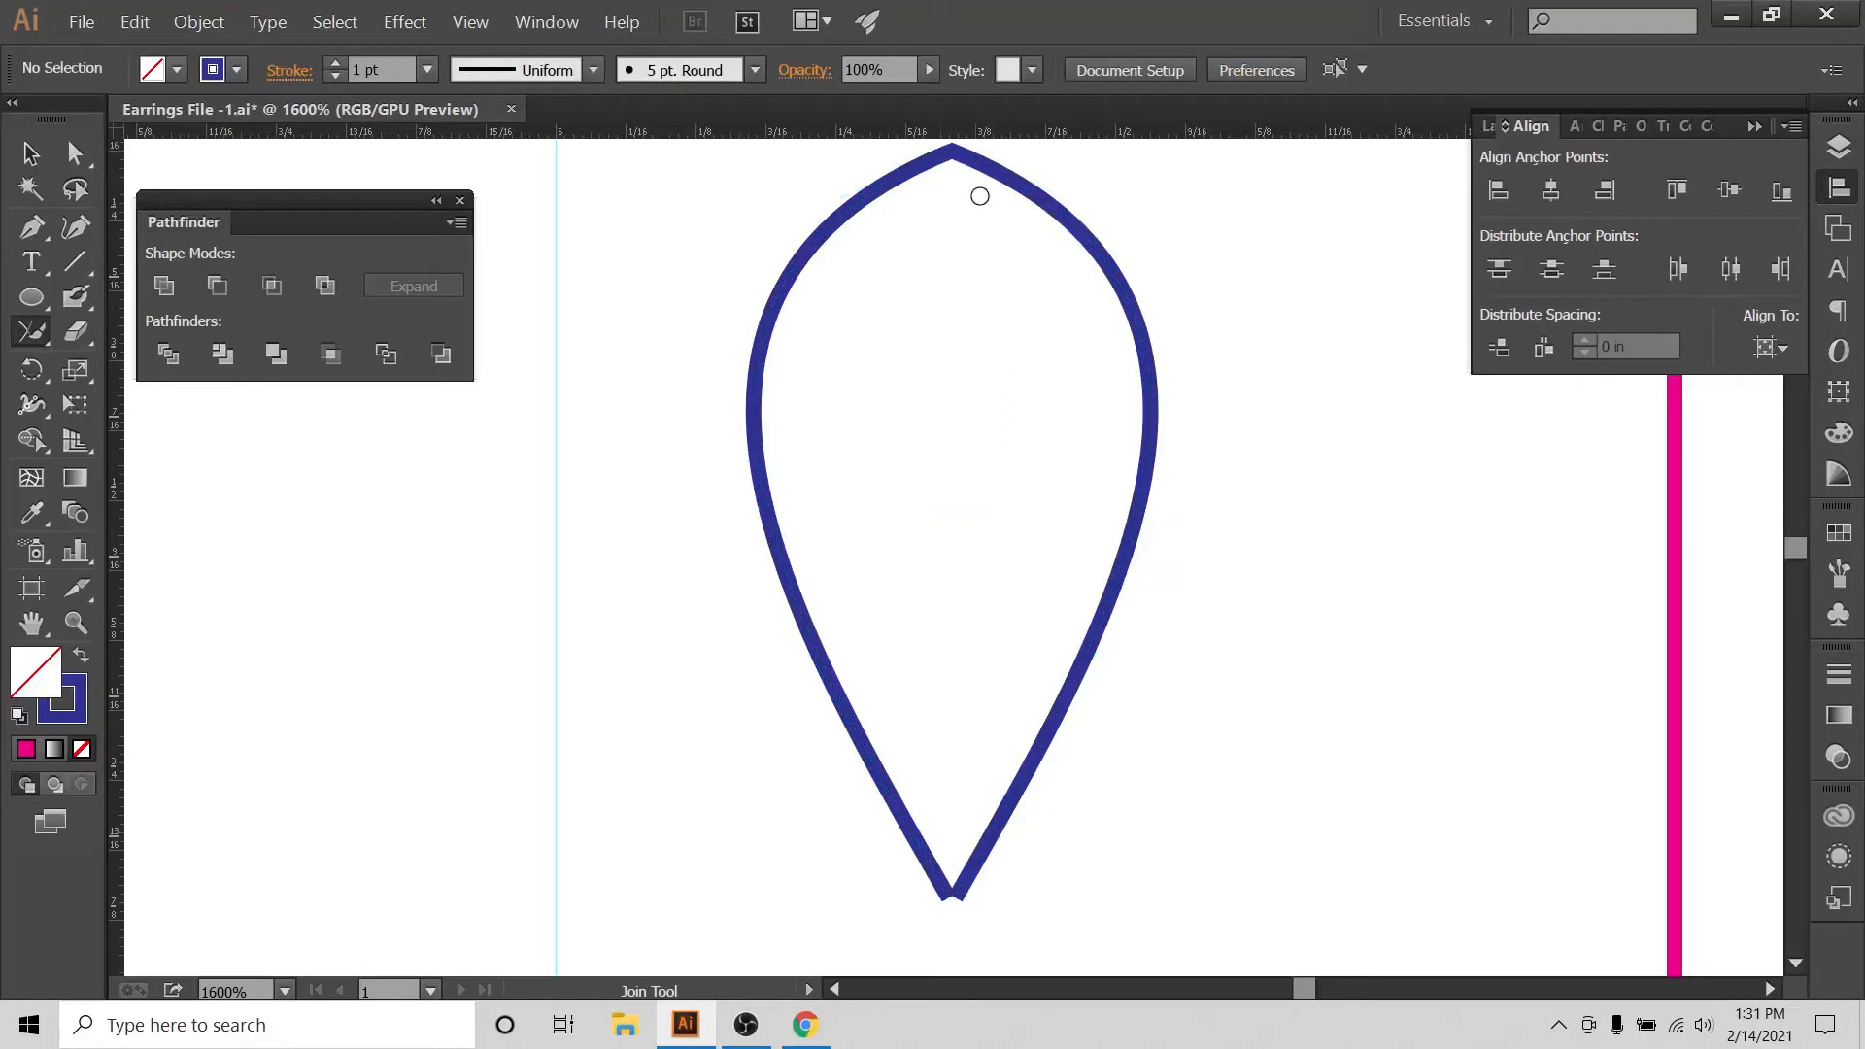
Join the two lower end points of the petal halves with the Join tool, closing the petal outline.
click(30, 153)
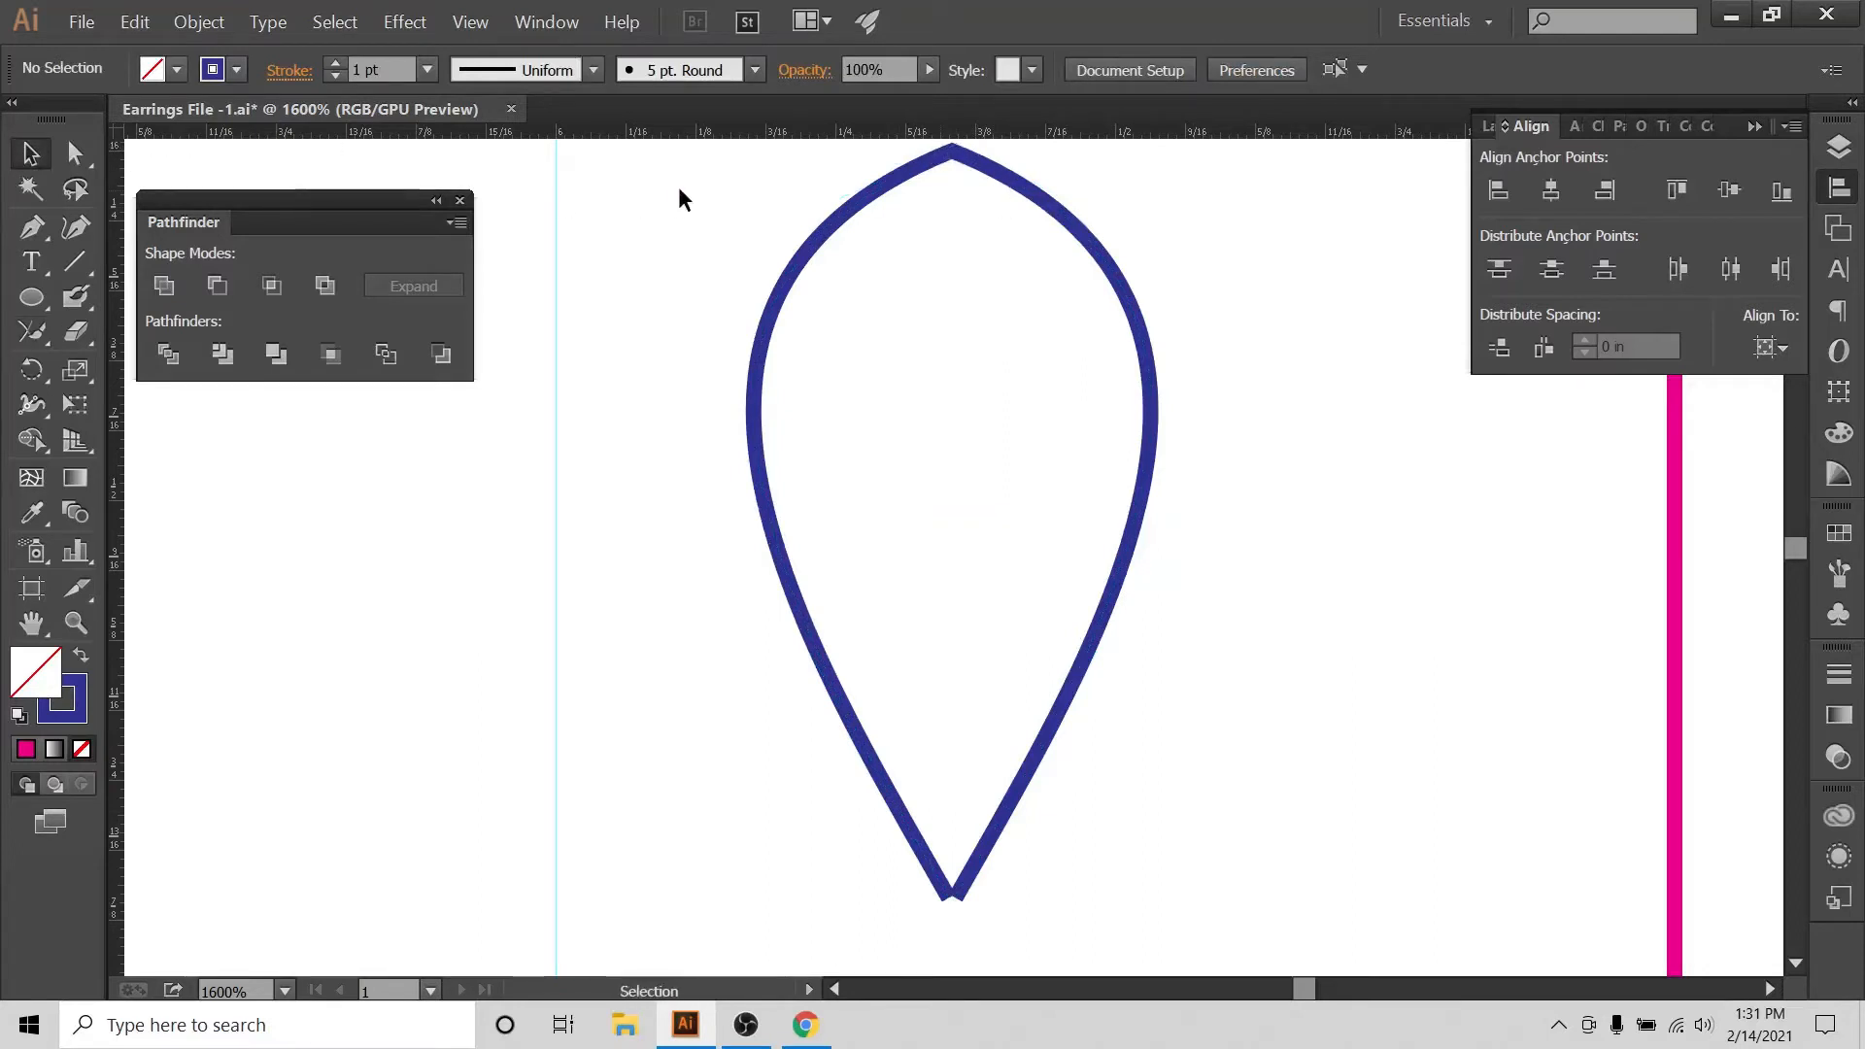
drag(811, 181, 941, 286)
scroll(1245, 552, down, 2)
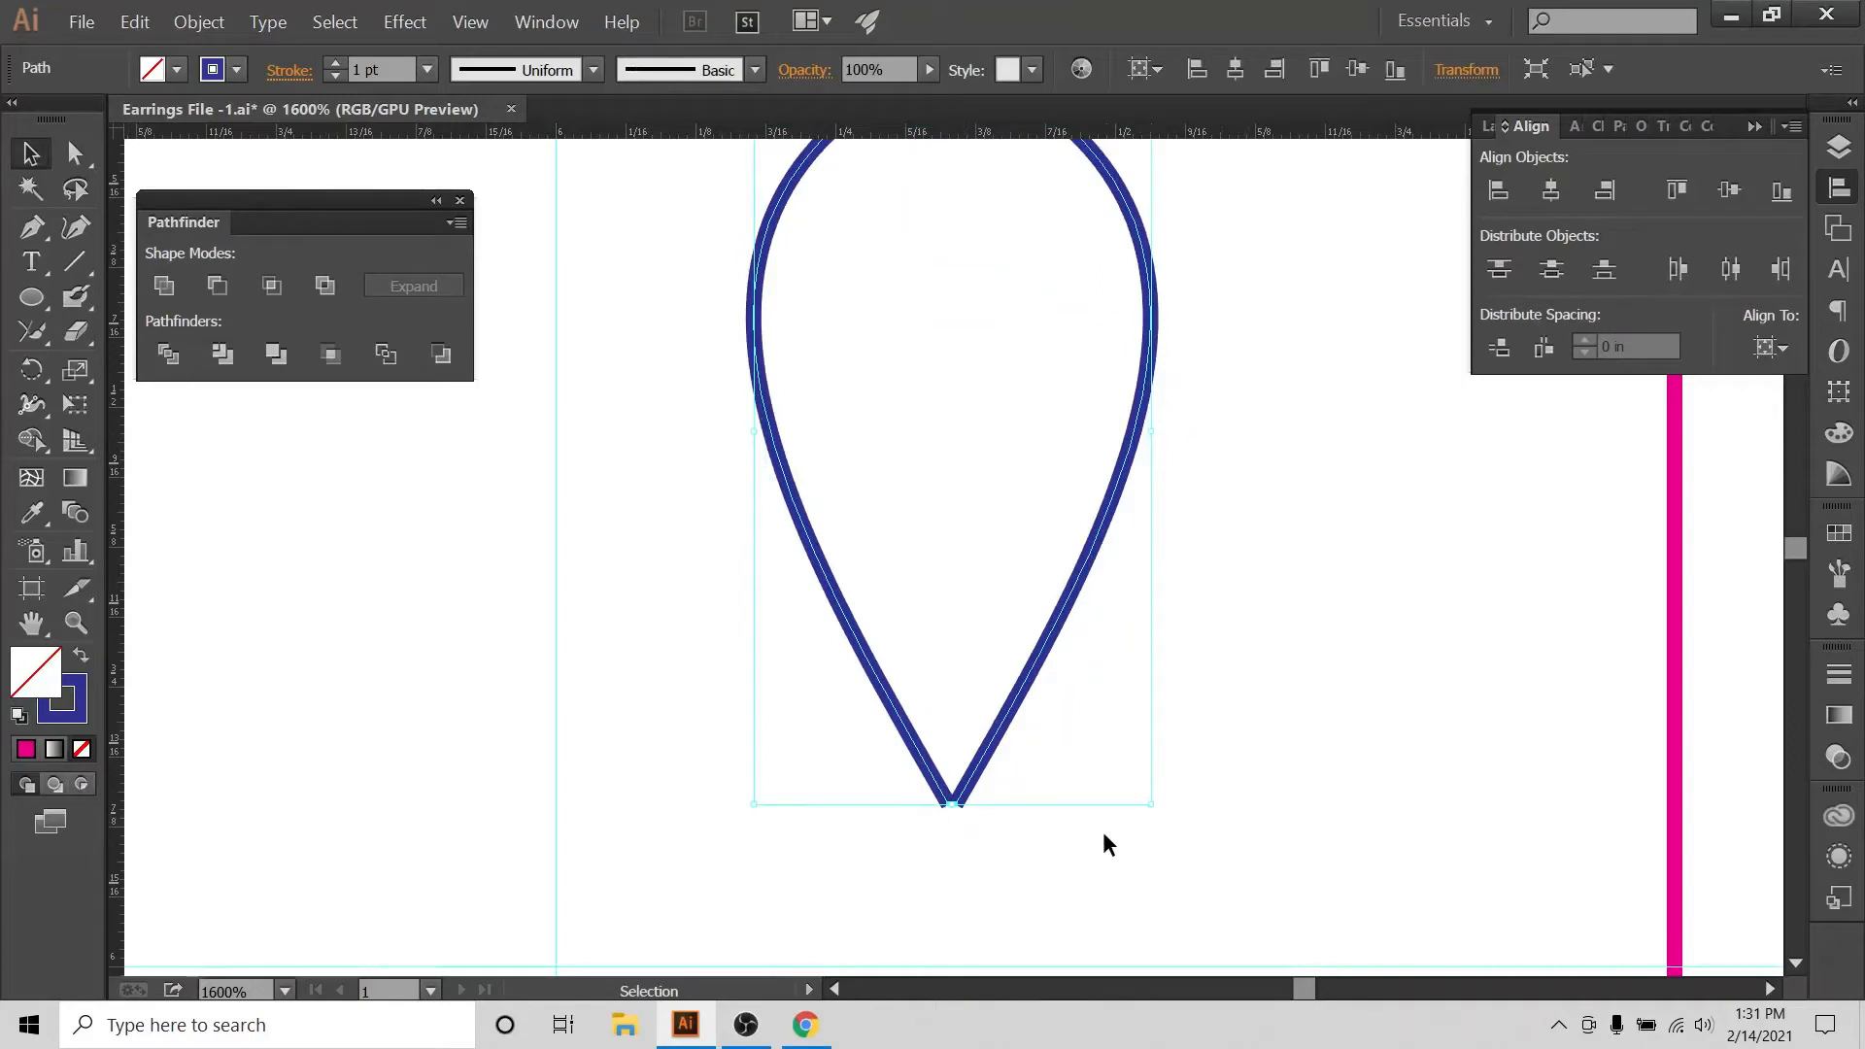
scroll(1104, 834, down, 1)
key(ctrl+=)
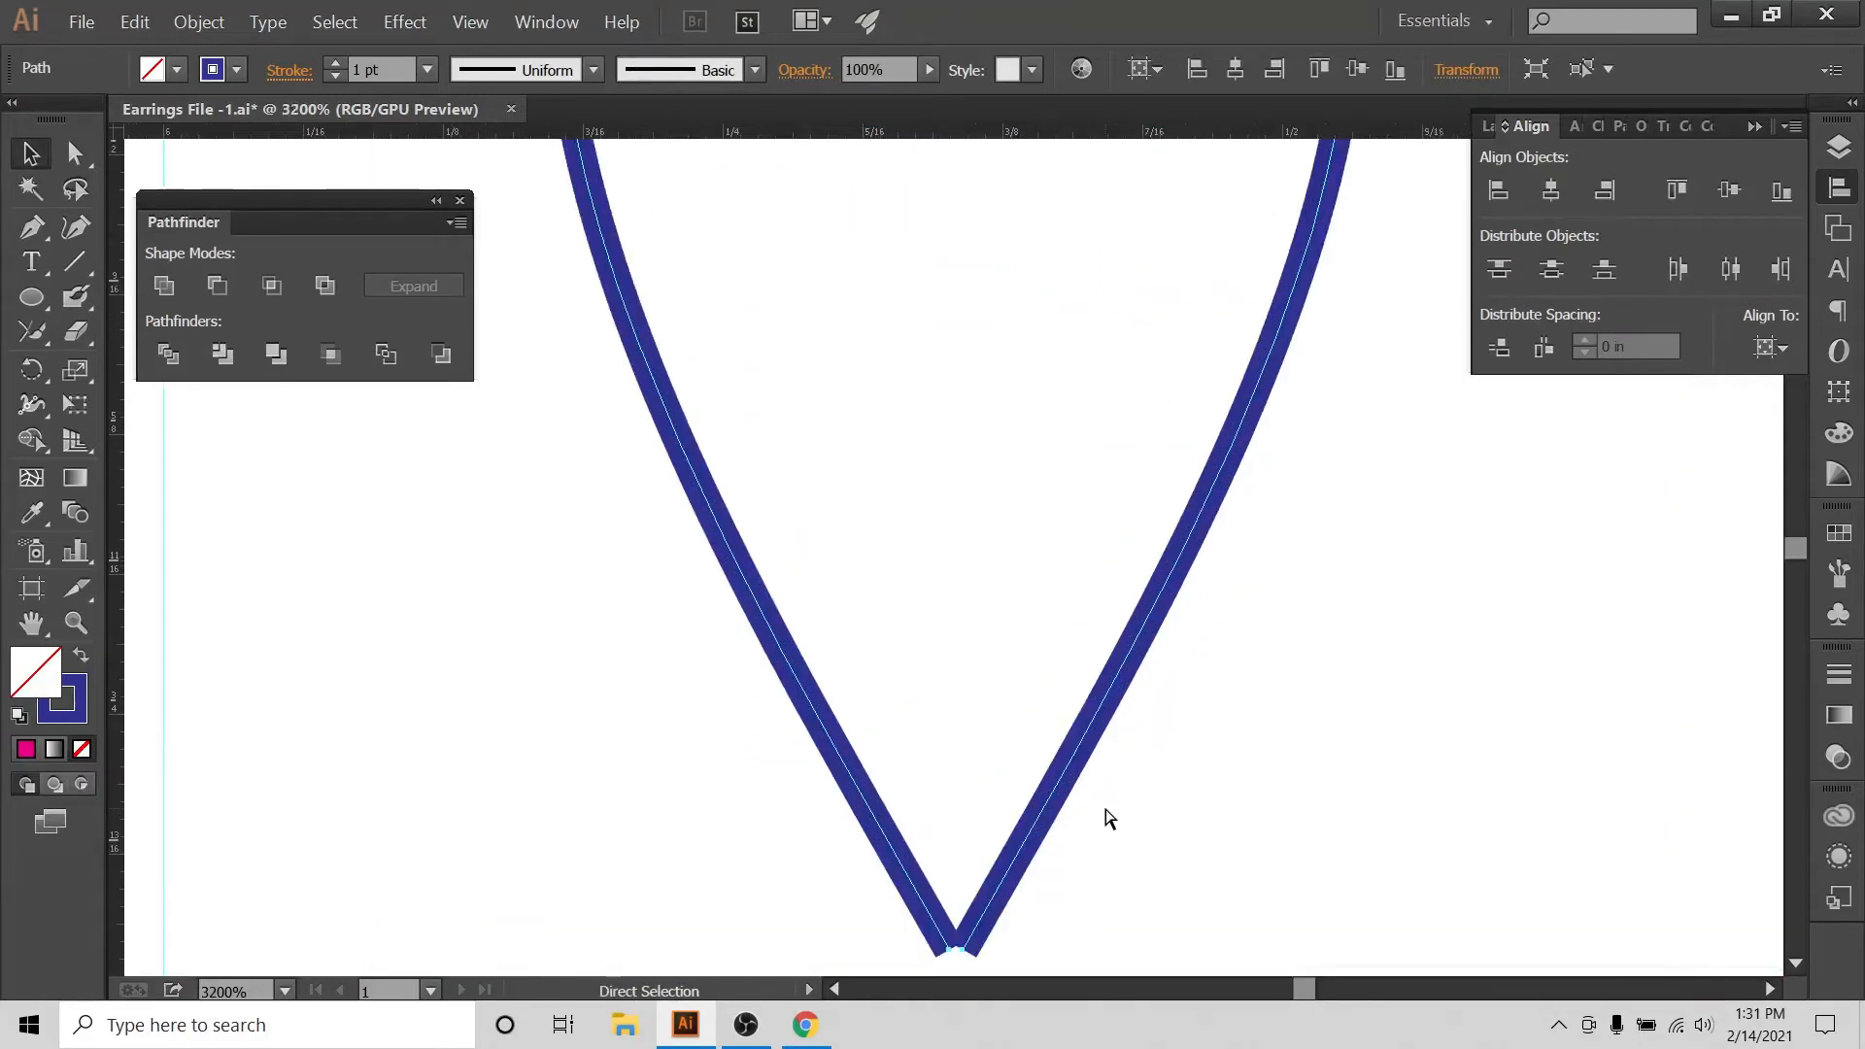
scroll(1105, 805, down, 5)
click(255, 738)
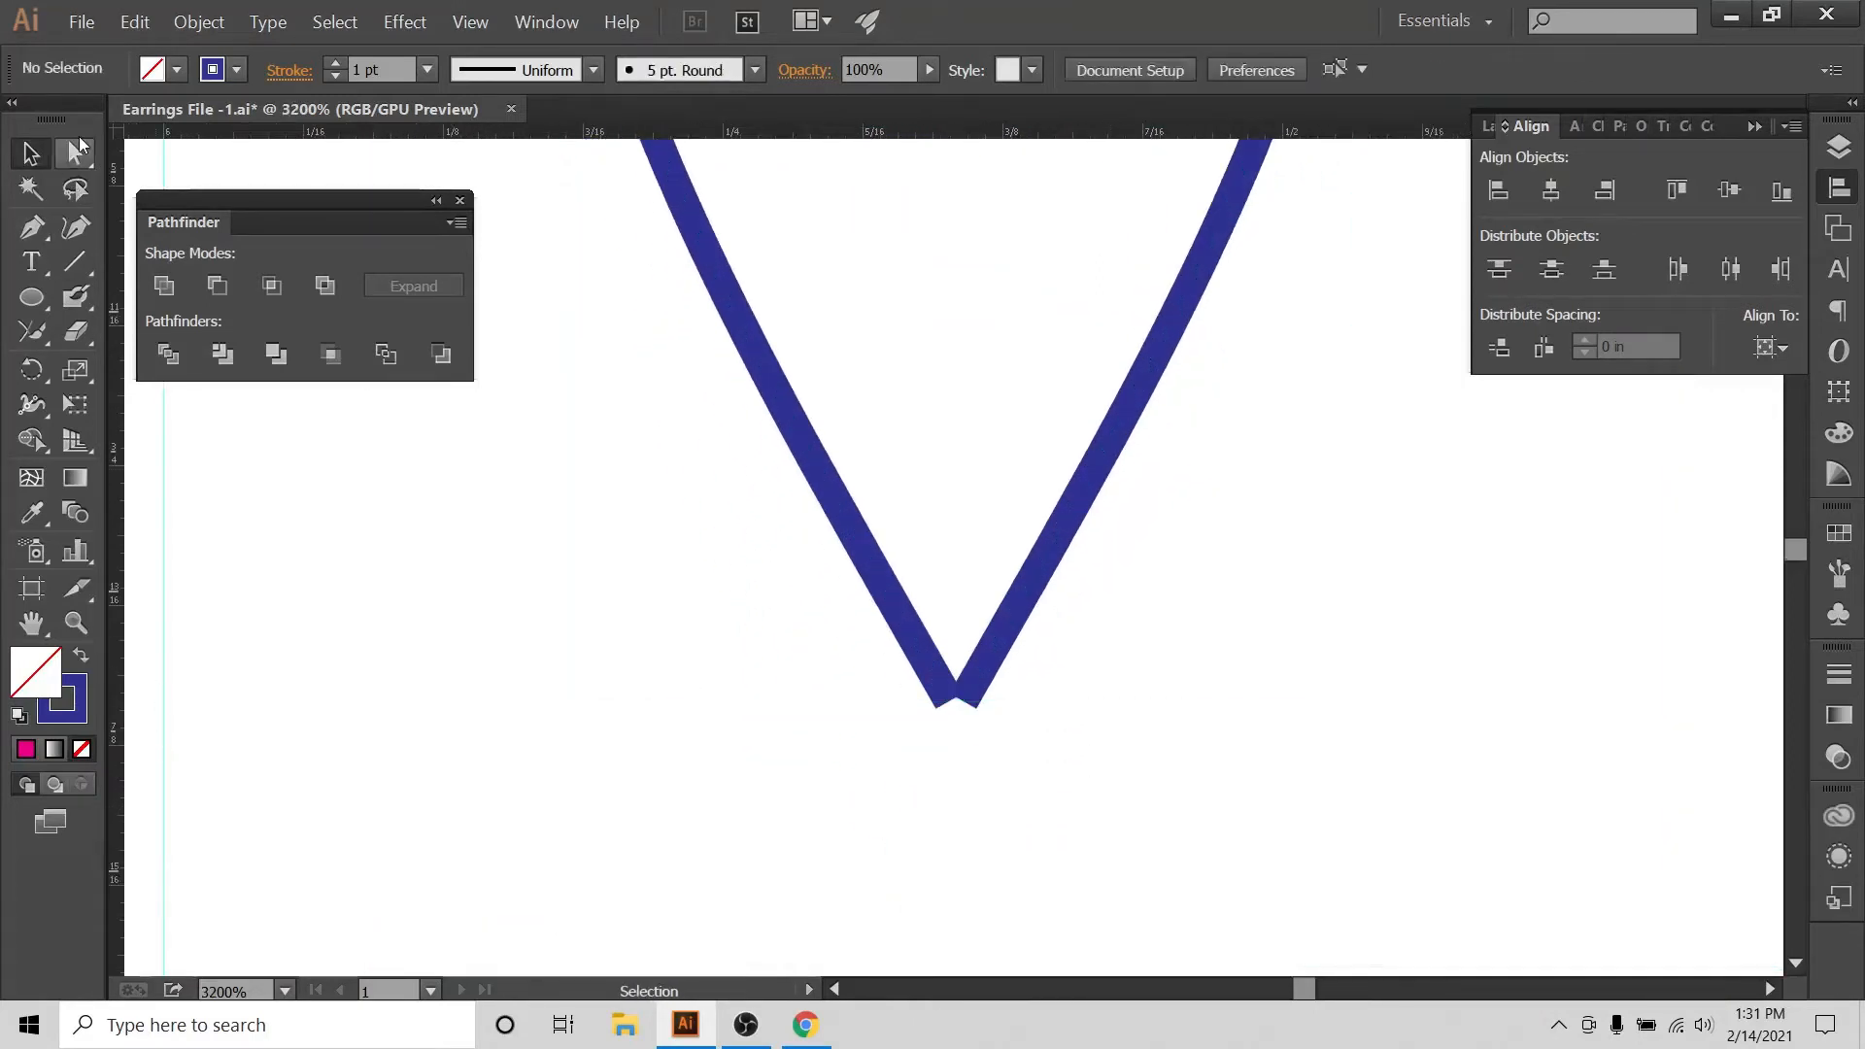
click(75, 153)
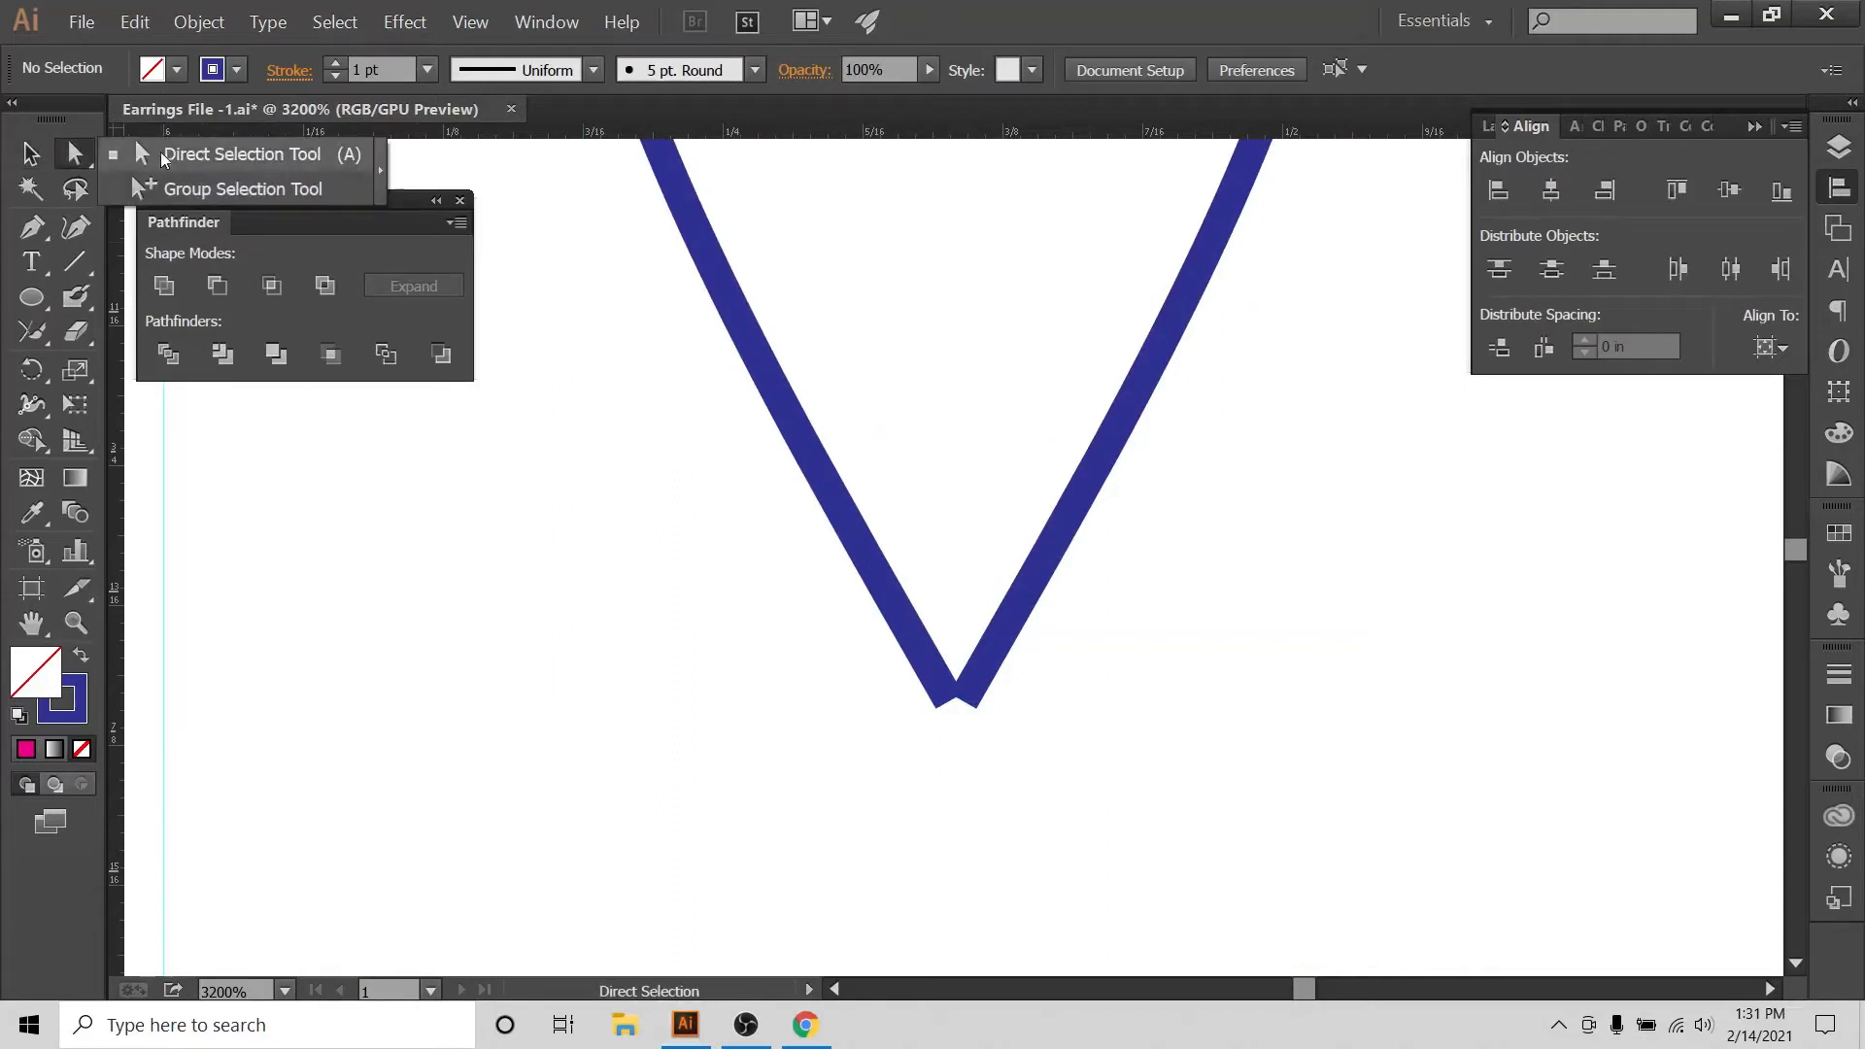
click(163, 157)
drag(895, 676, 1103, 783)
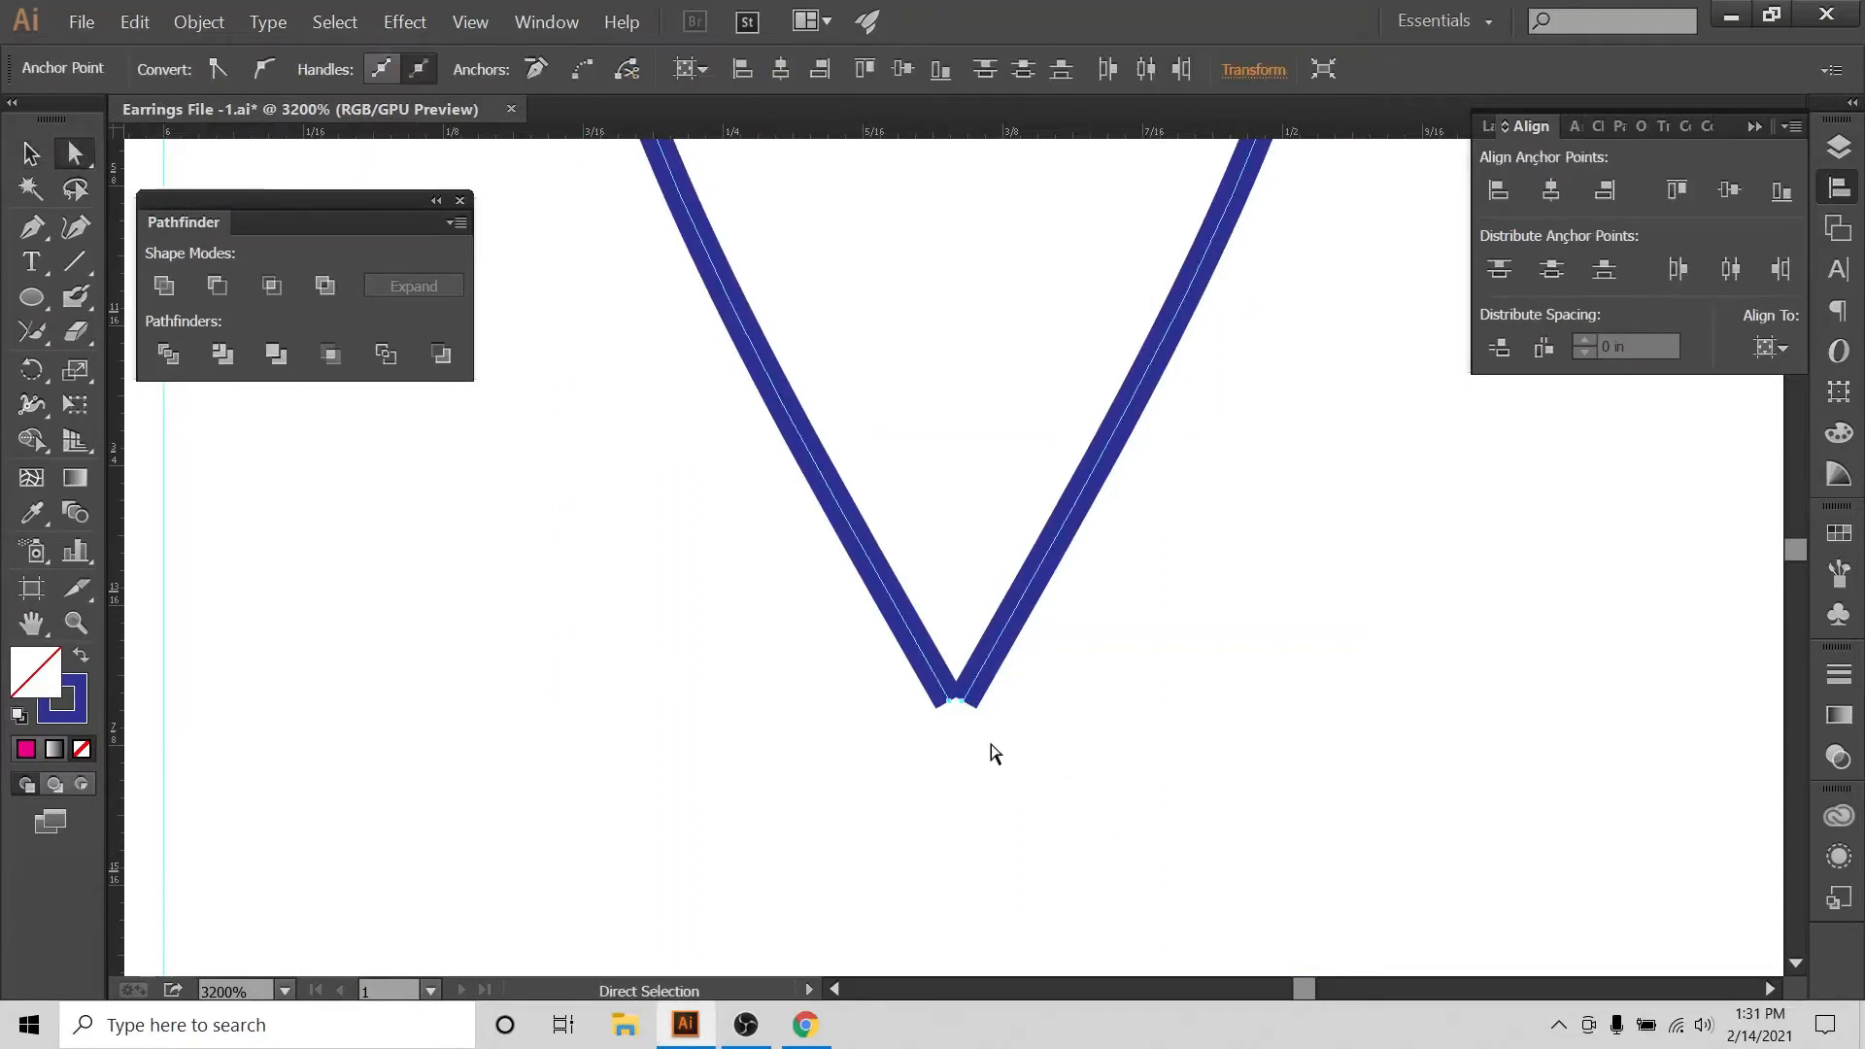
click(30, 331)
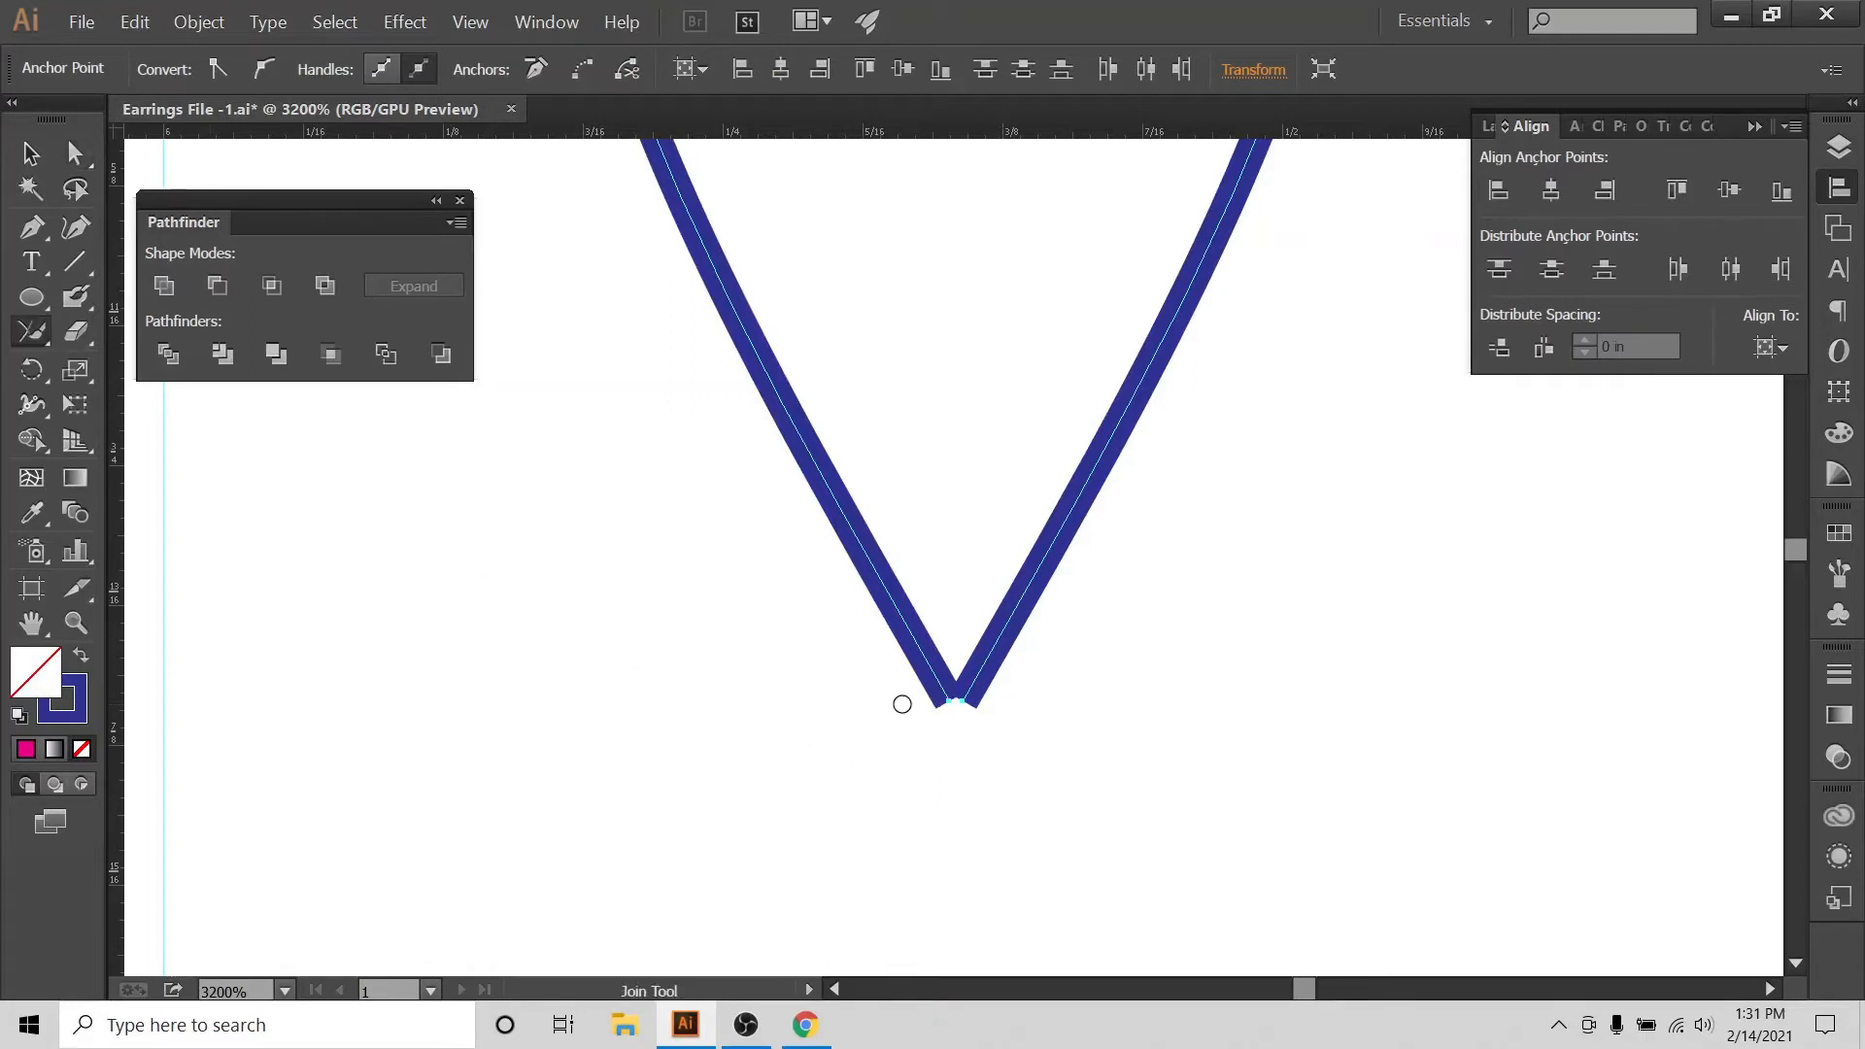
mouse_move(903, 705)
mouse_down()
mouse_move(1033, 701)
mouse_move(907, 706)
mouse_move(991, 705)
mouse_up()
click(30, 153)
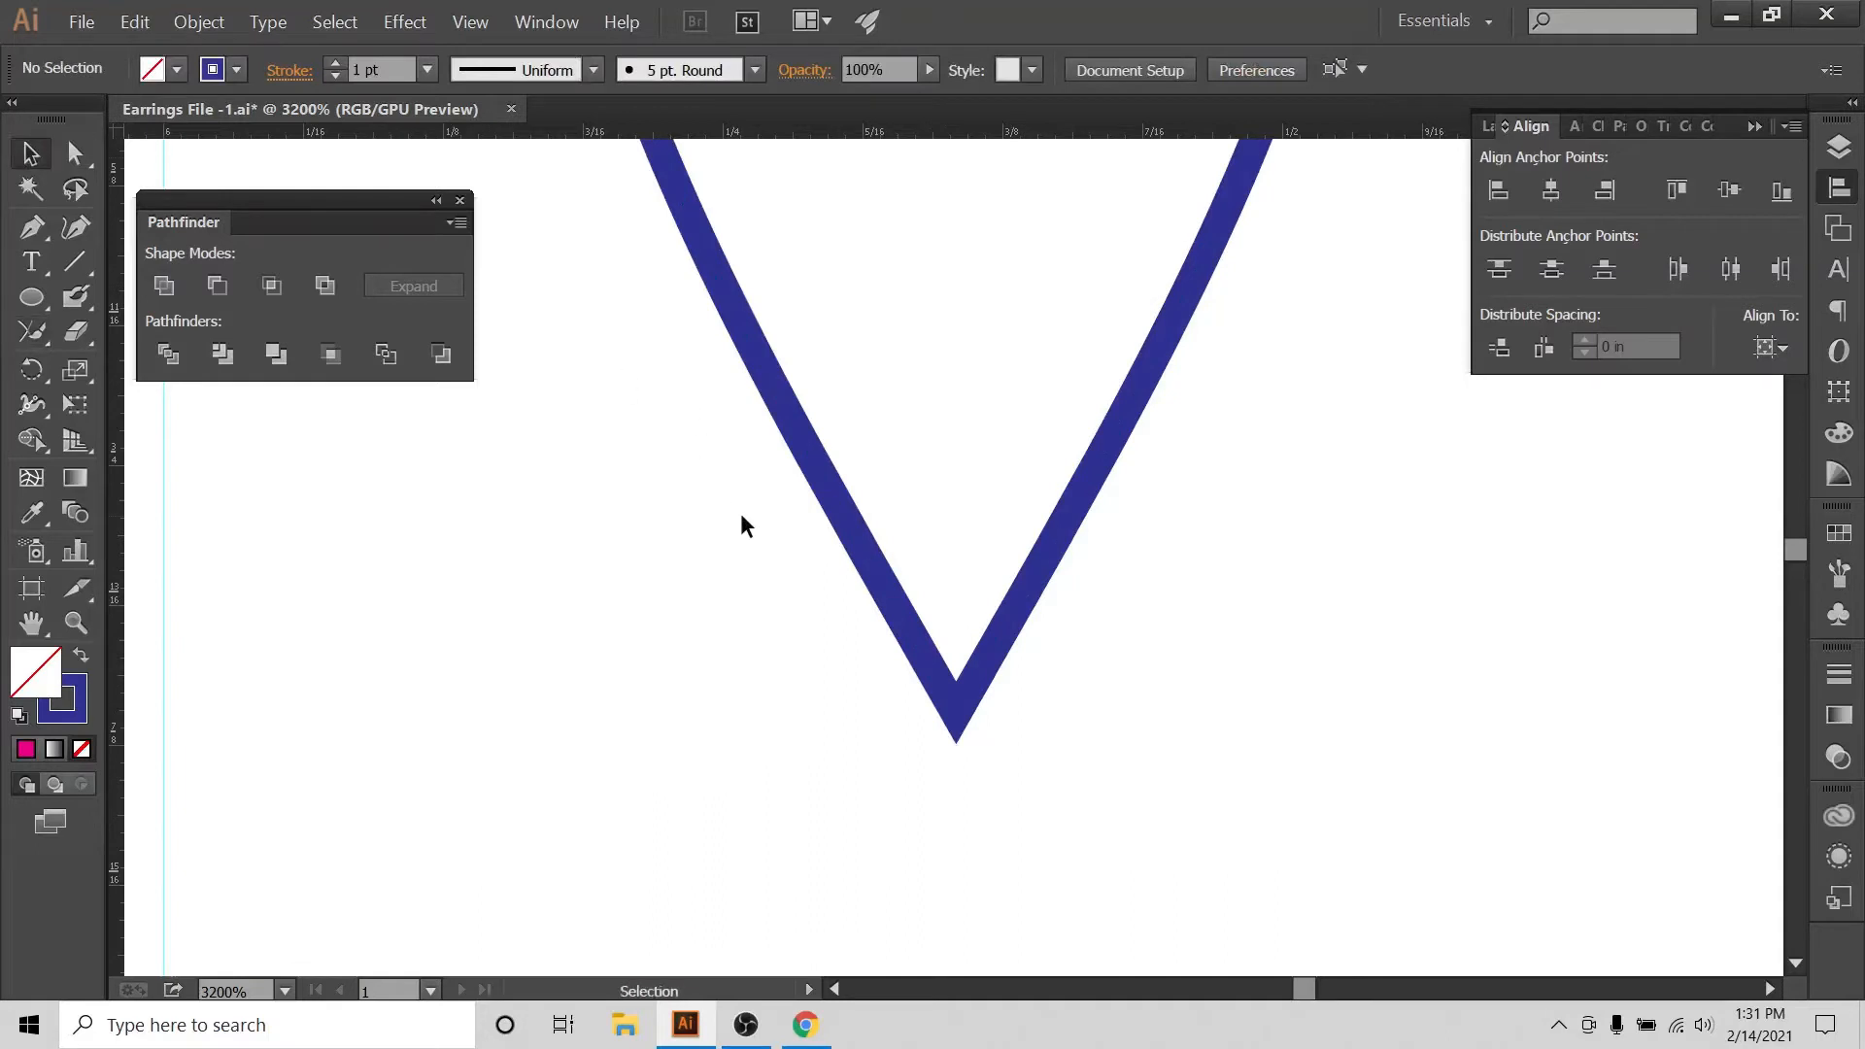
Center the closed petal horizontally on the artboard and deselect it.
key(ctrl+minus)
key(ctrl+minus)
key(ctrl+minus)
scroll(1057, 602, up, 1)
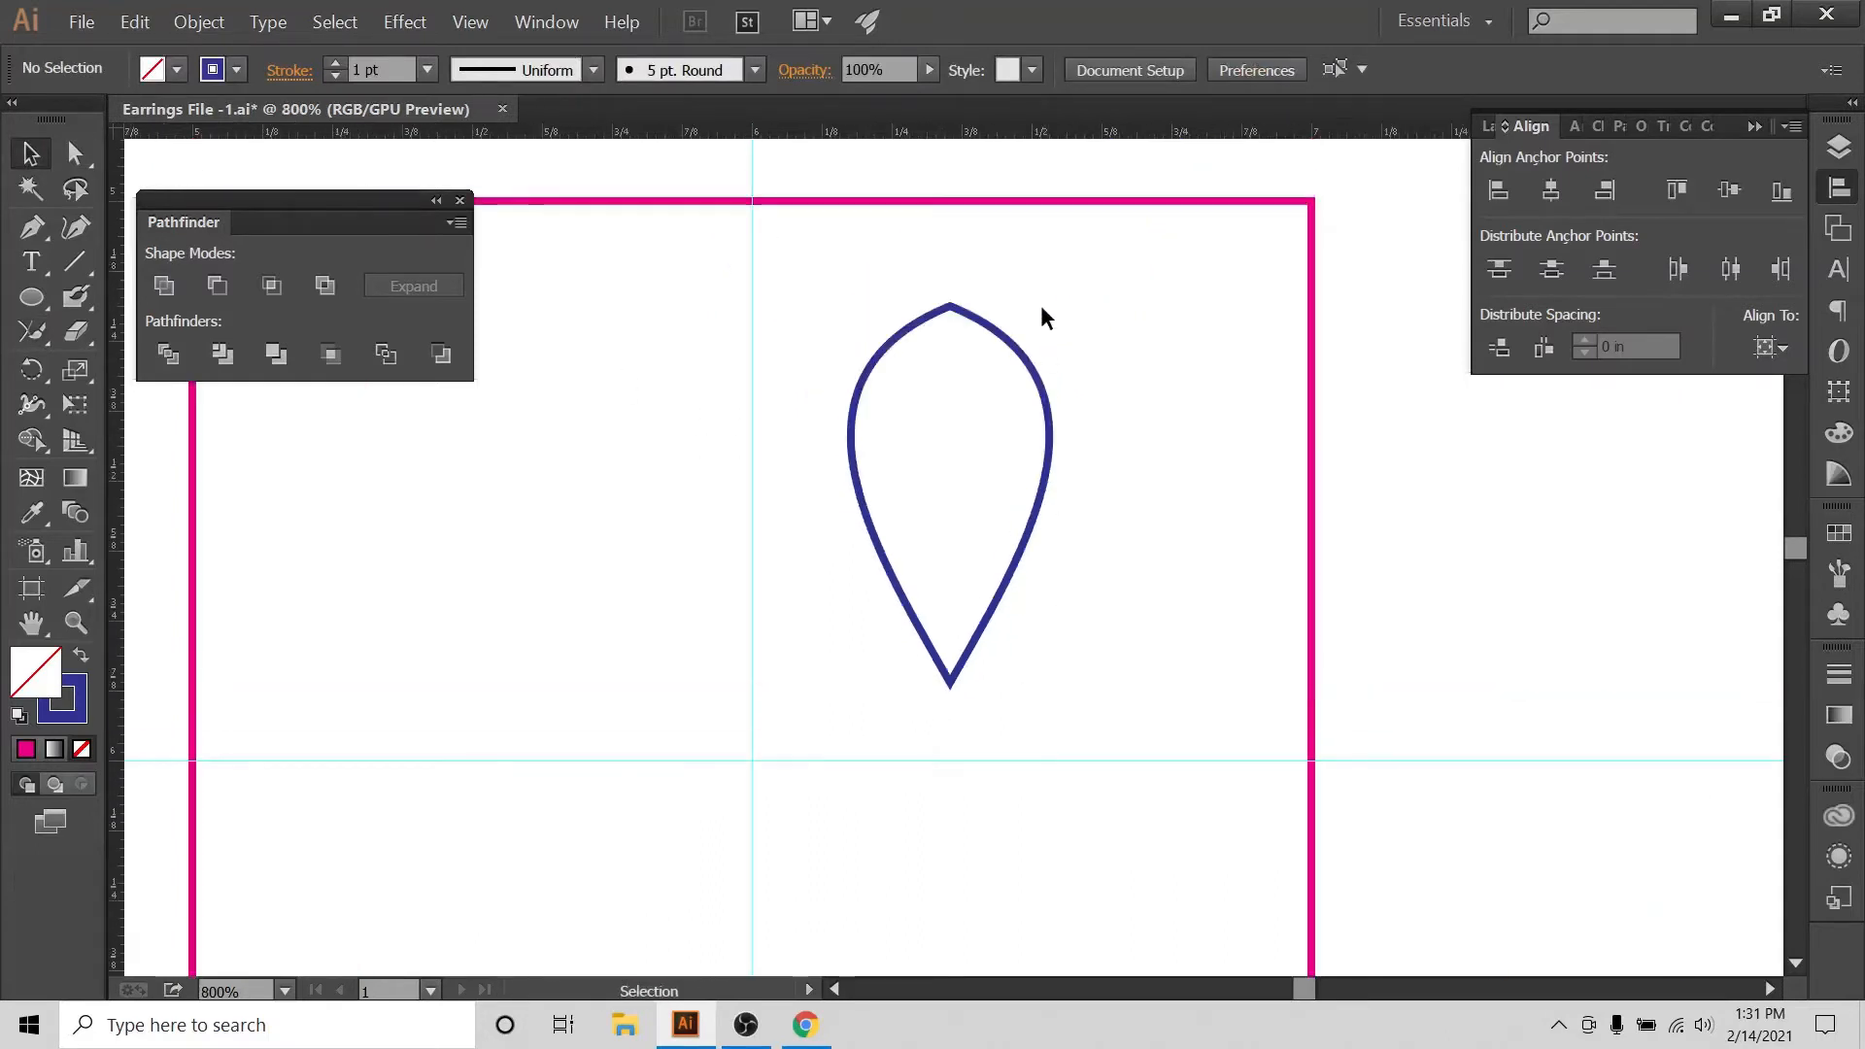
click(1036, 360)
click(1762, 350)
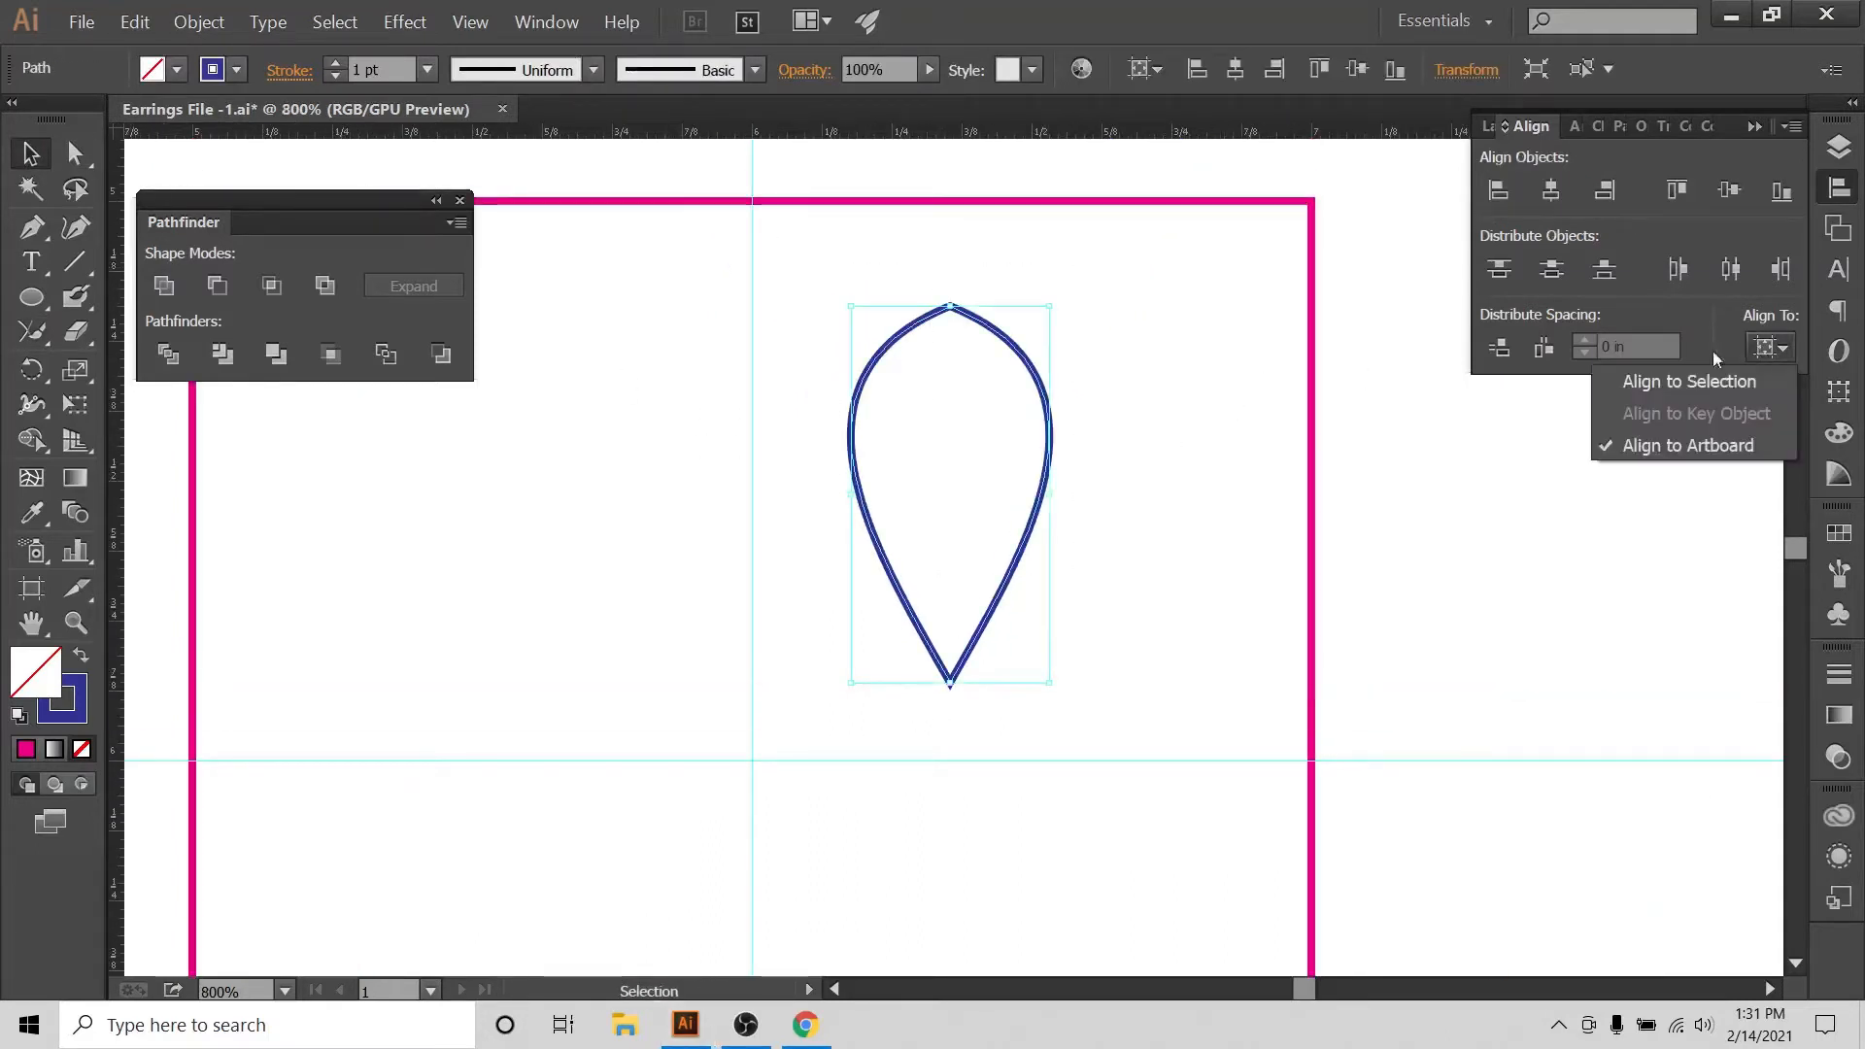
click(1551, 191)
click(1555, 192)
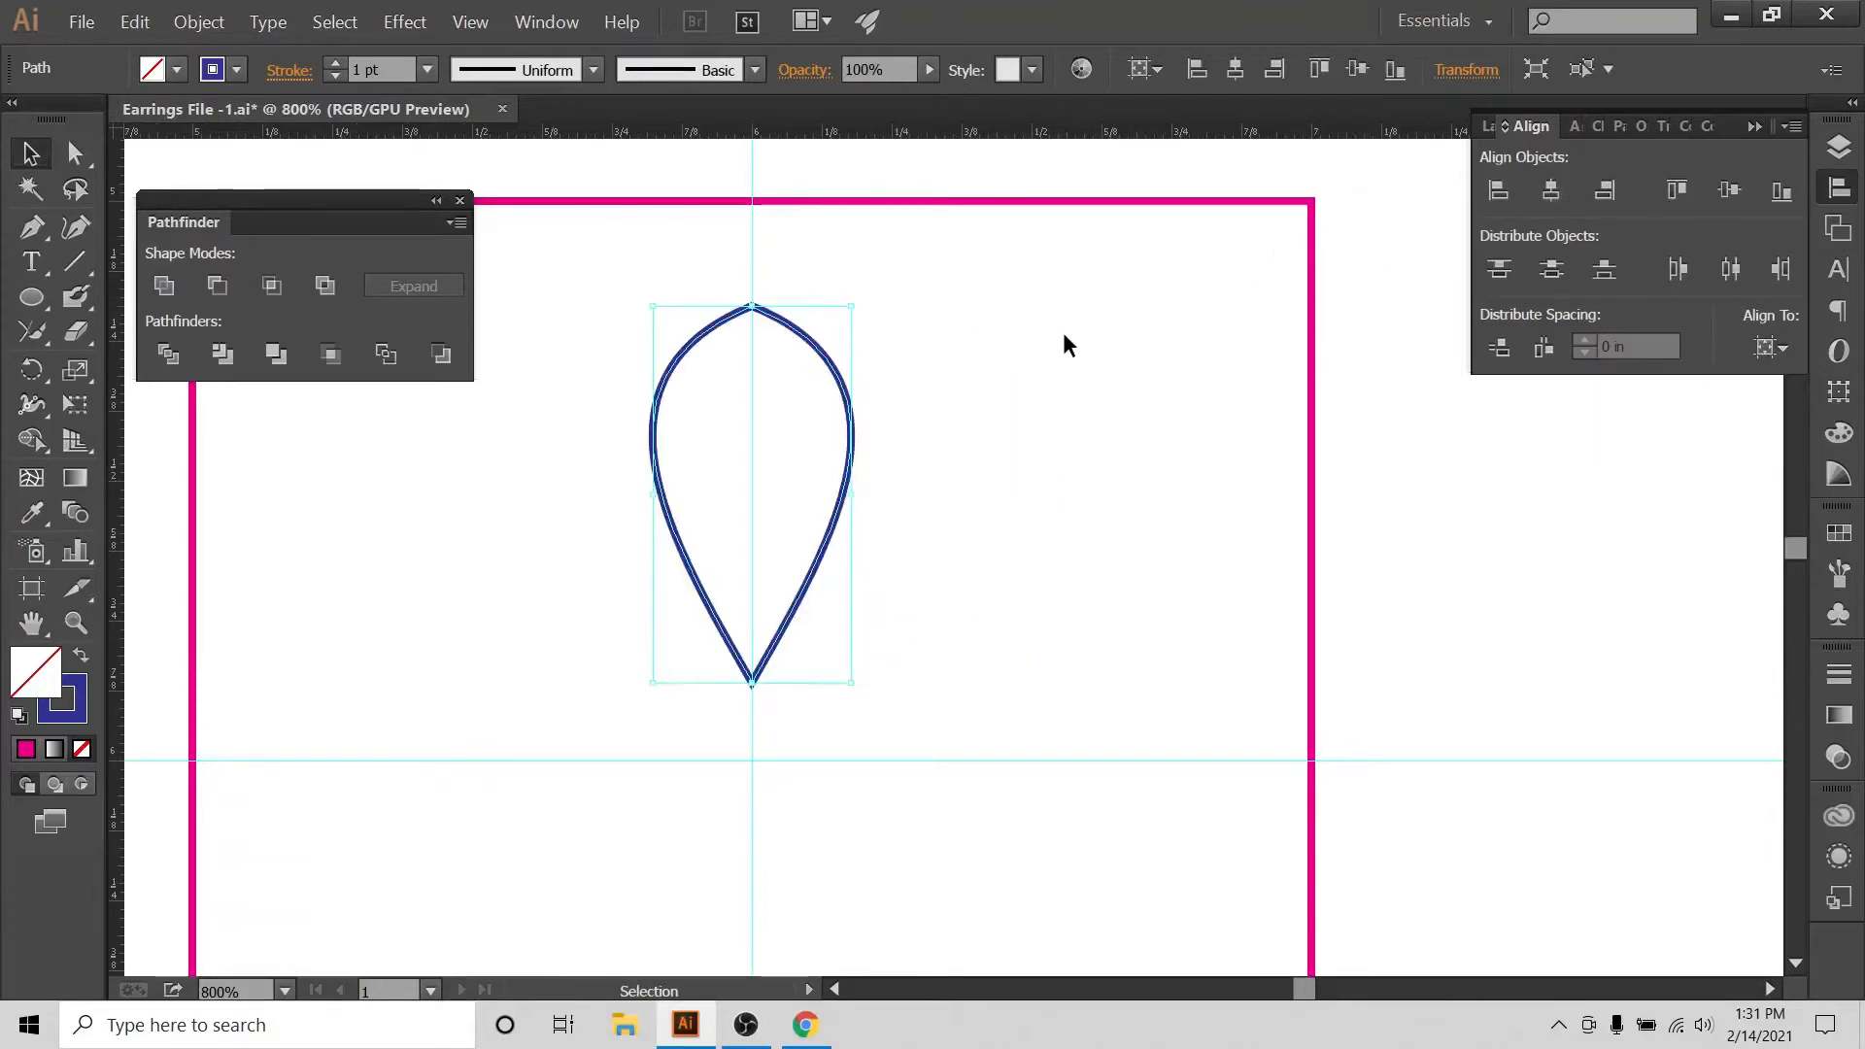
click(991, 420)
Place a spare copy of the petal outside the pink square, to its right, leaving the original on the guide.
key(ctrl+minus)
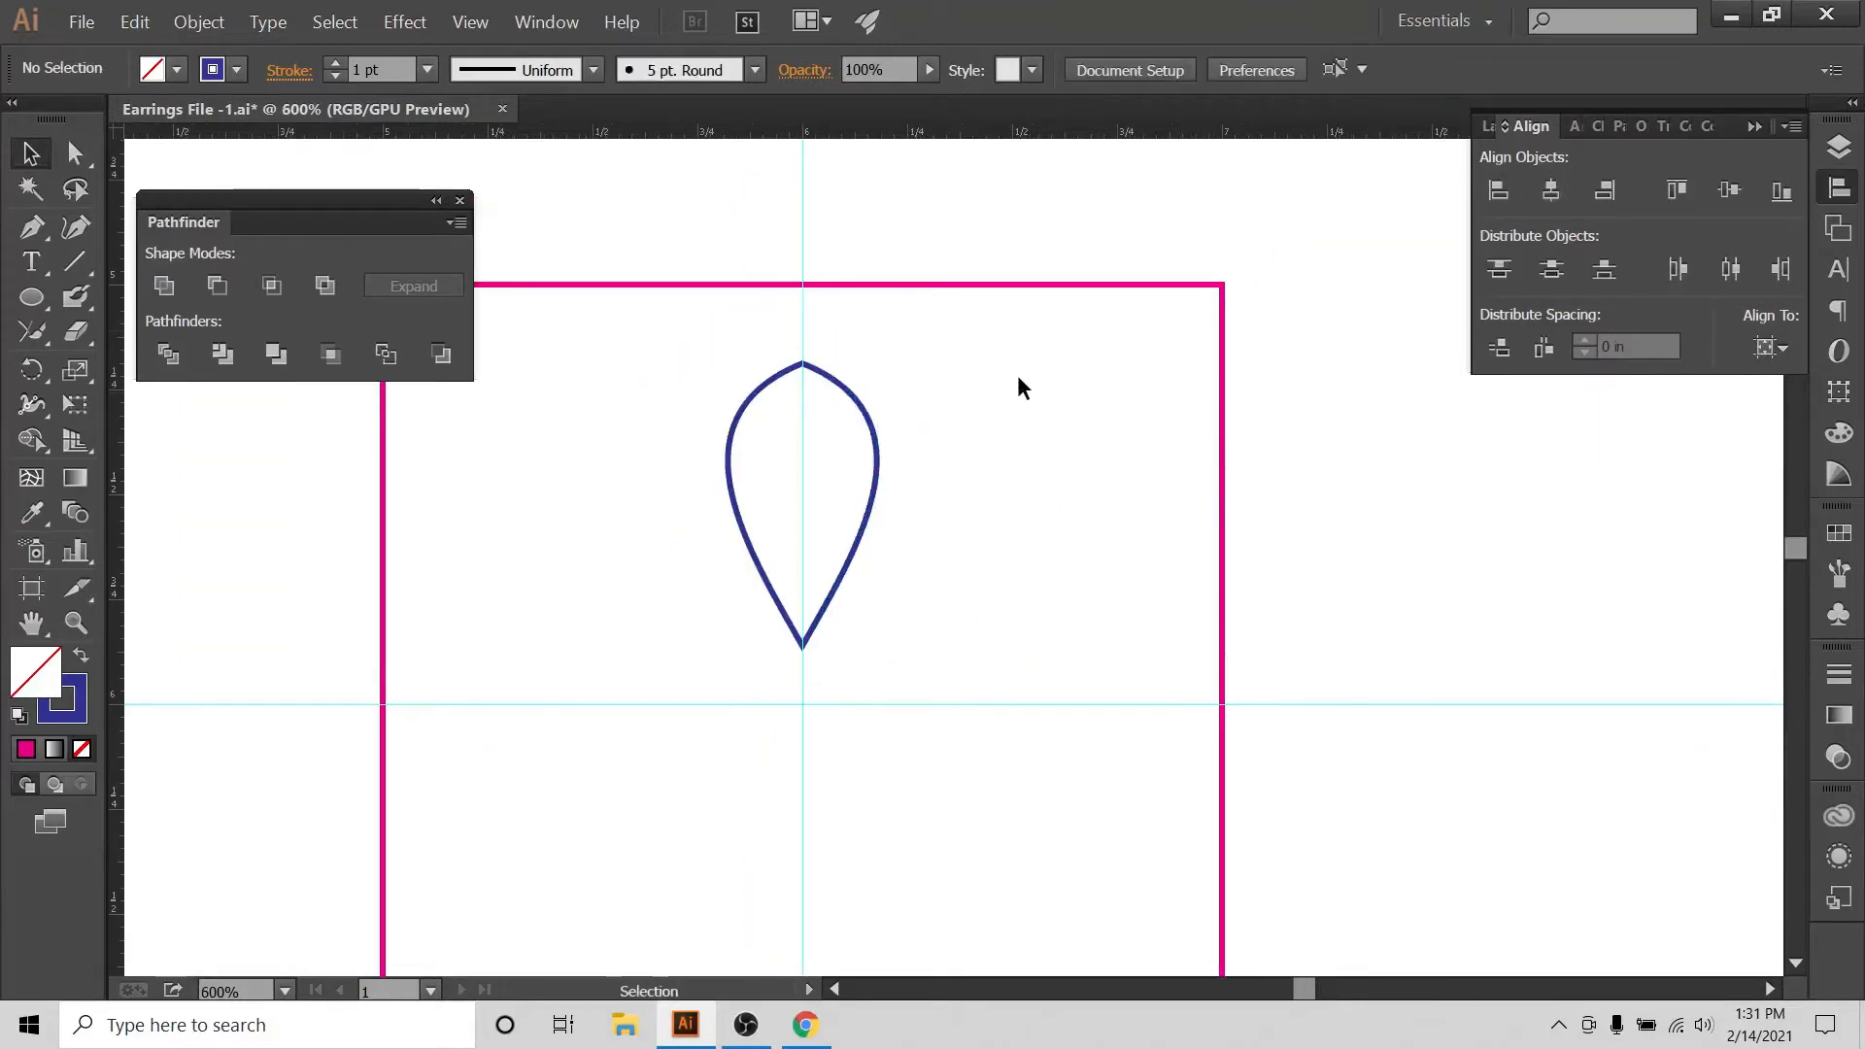
scroll(1020, 387, down, 1)
key(ctrl+minus)
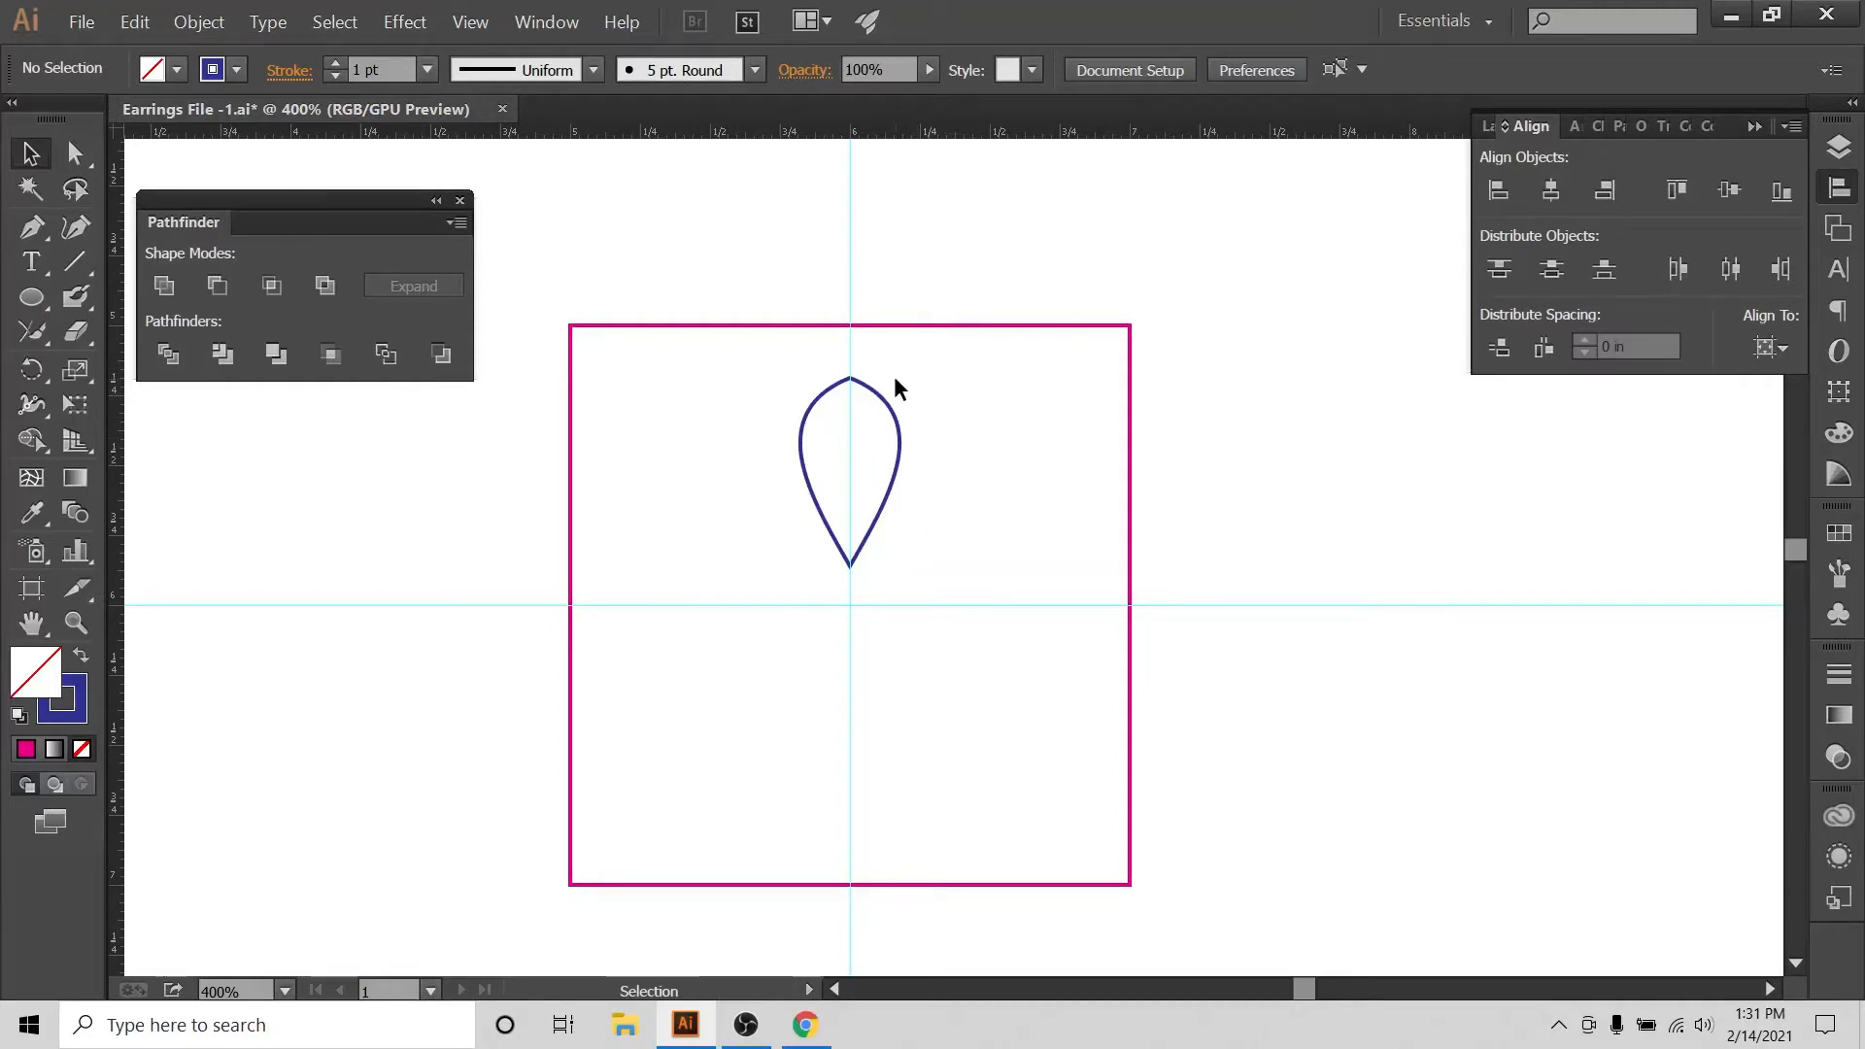
click(898, 448)
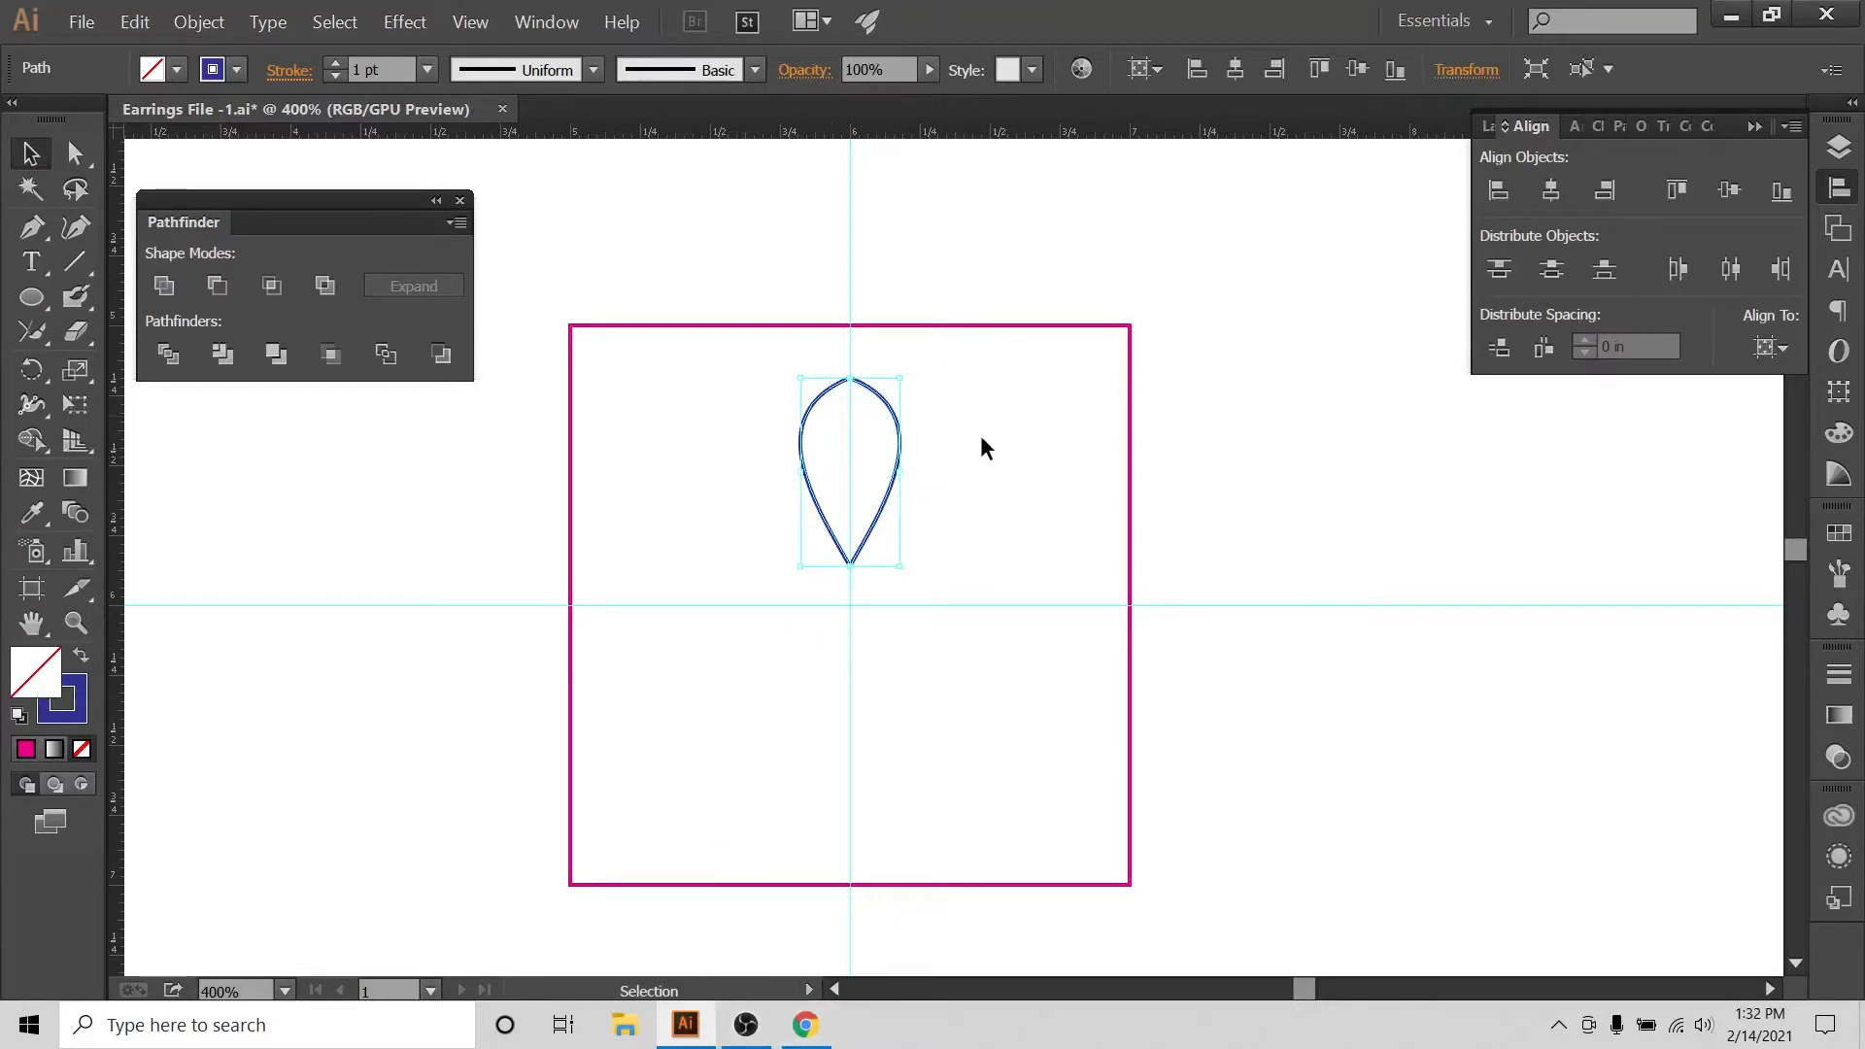
drag(938, 379, 691, 632)
click(960, 356)
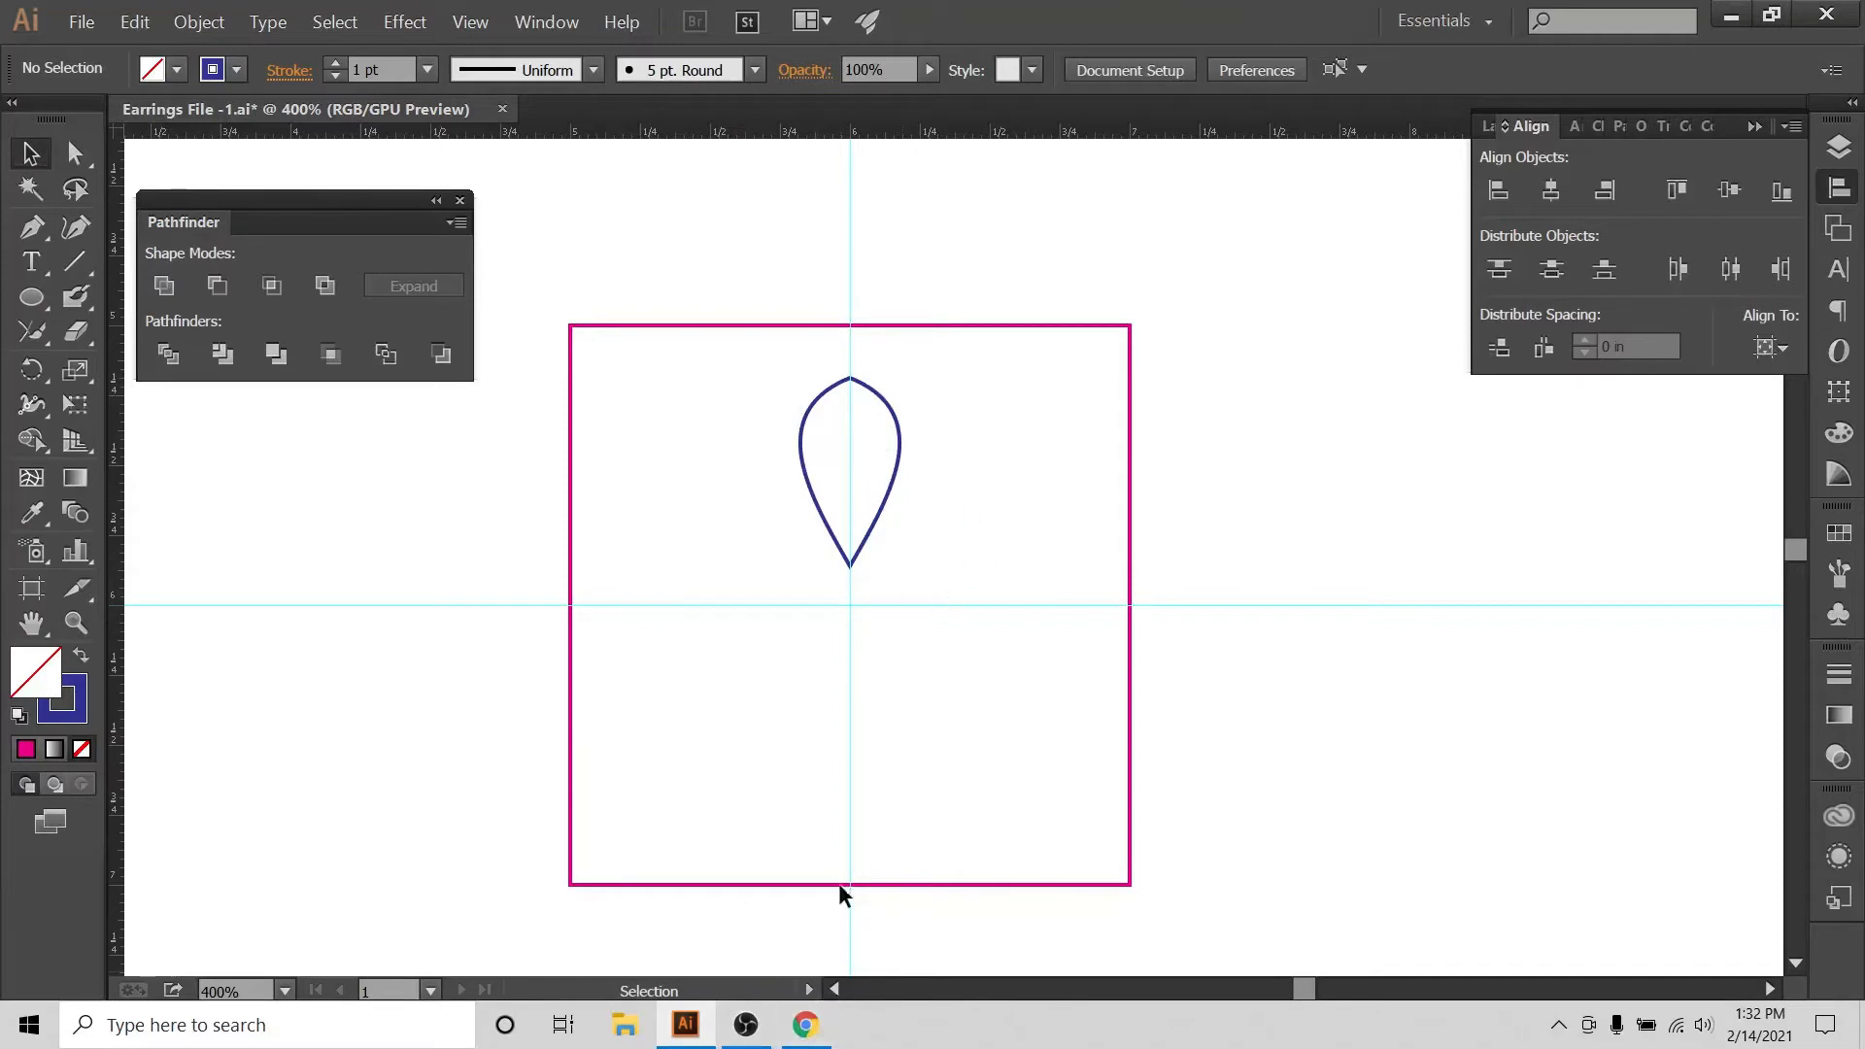
click(896, 491)
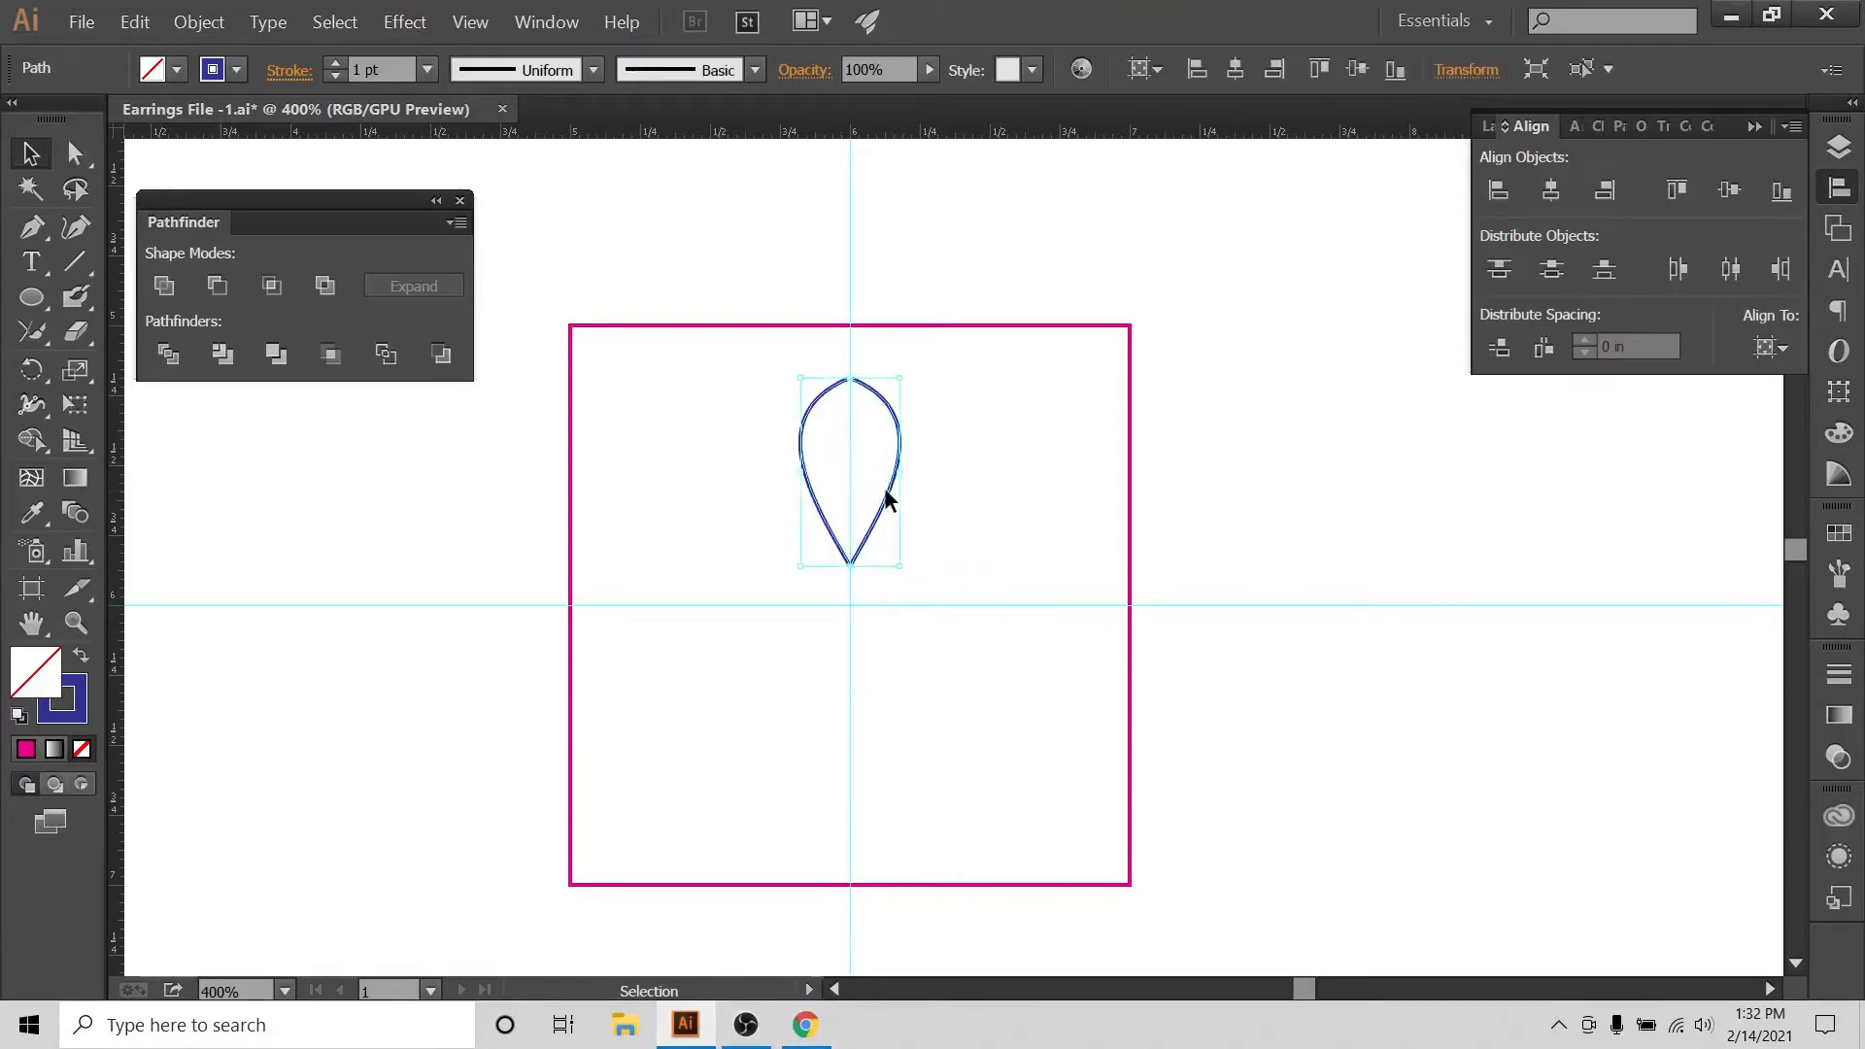
drag(896, 501, 1584, 512)
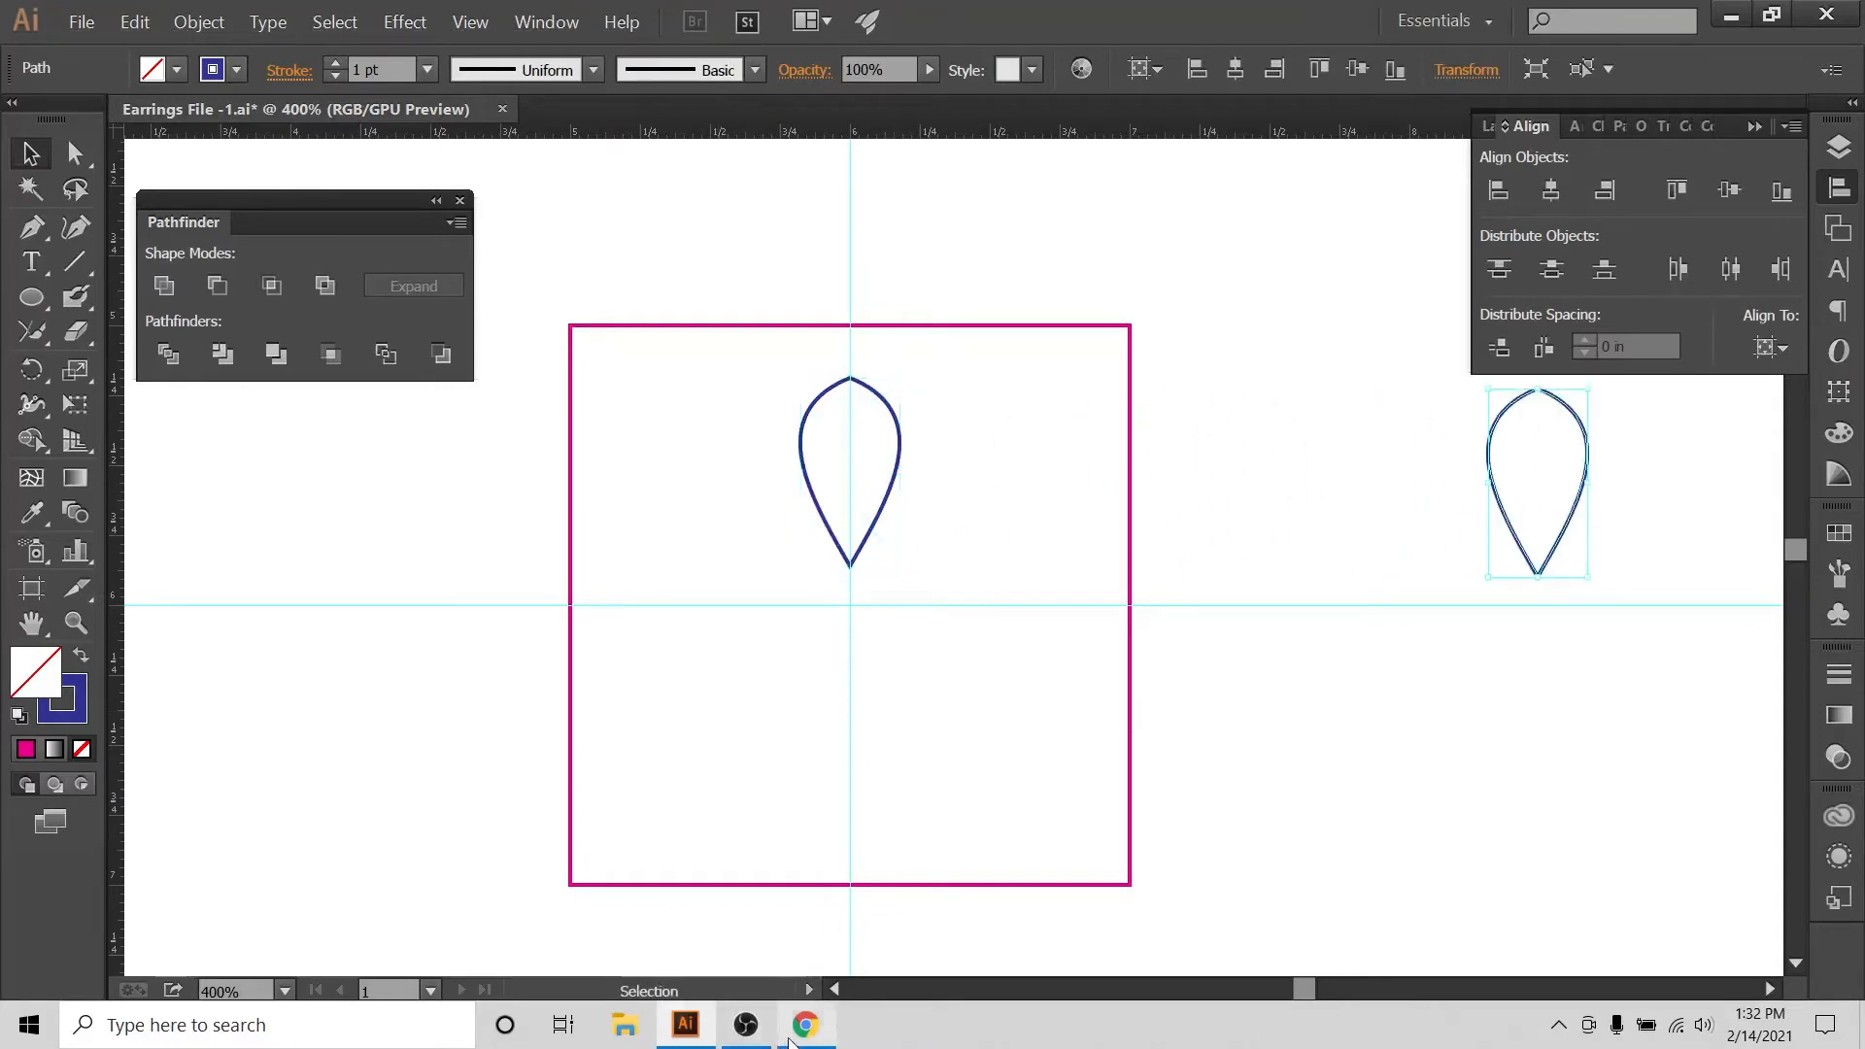
Switch to Chrome, examine the petal shapes on the Design Bundles and Etsy daisy earring pages, and return to Illustrator.
click(809, 1033)
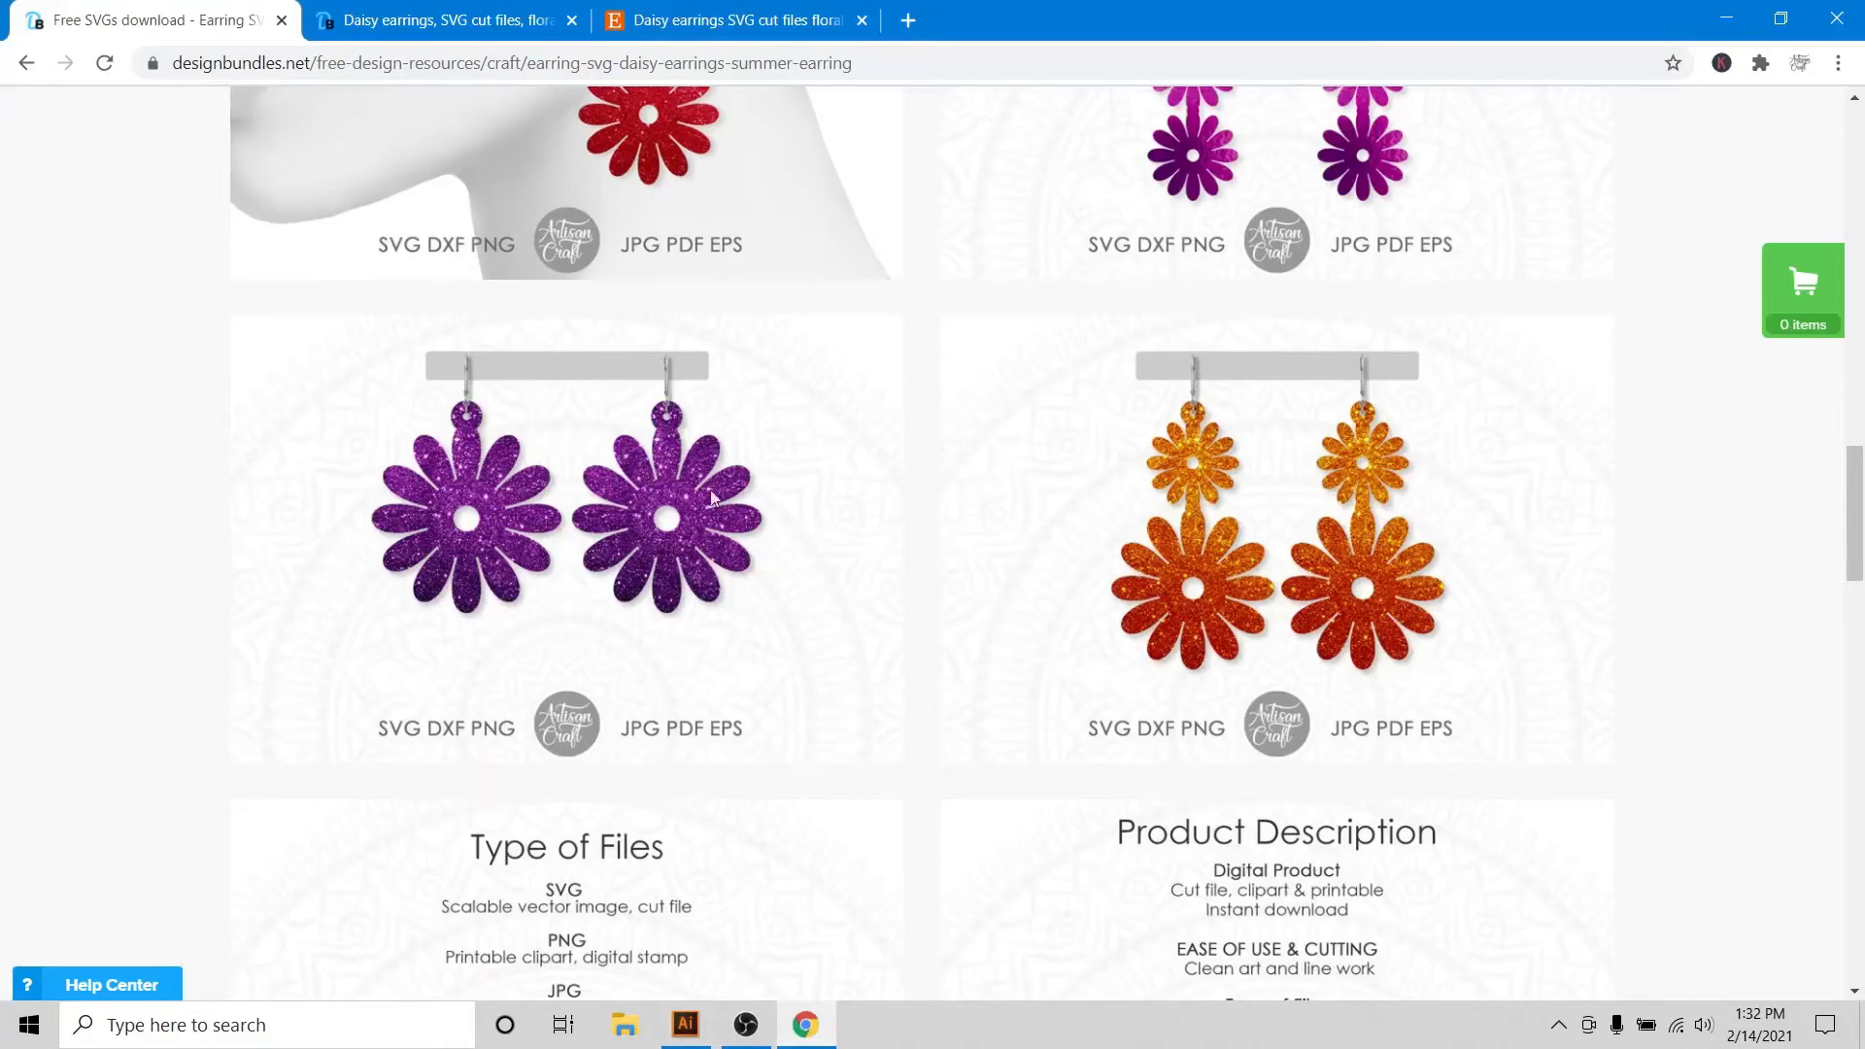
scroll(1260, 384, up, 5)
scroll(685, 583, down, 9)
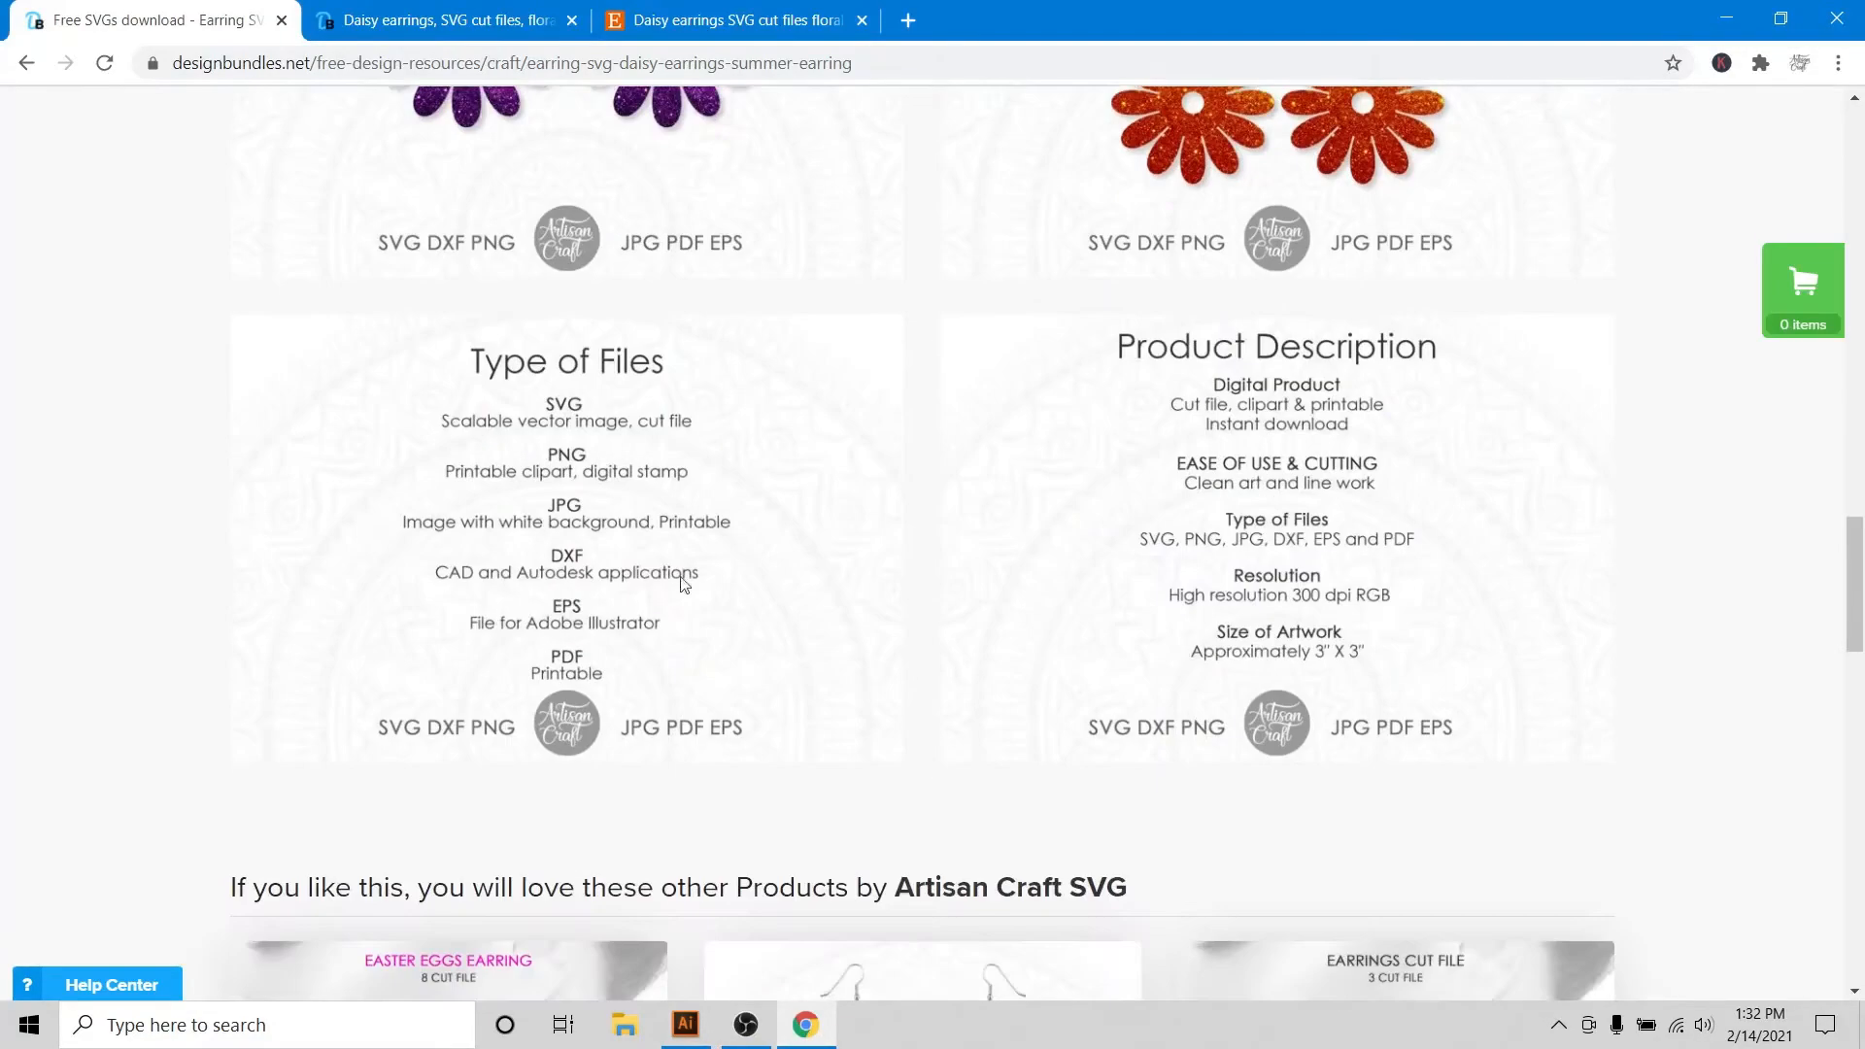
scroll(685, 583, up, 15)
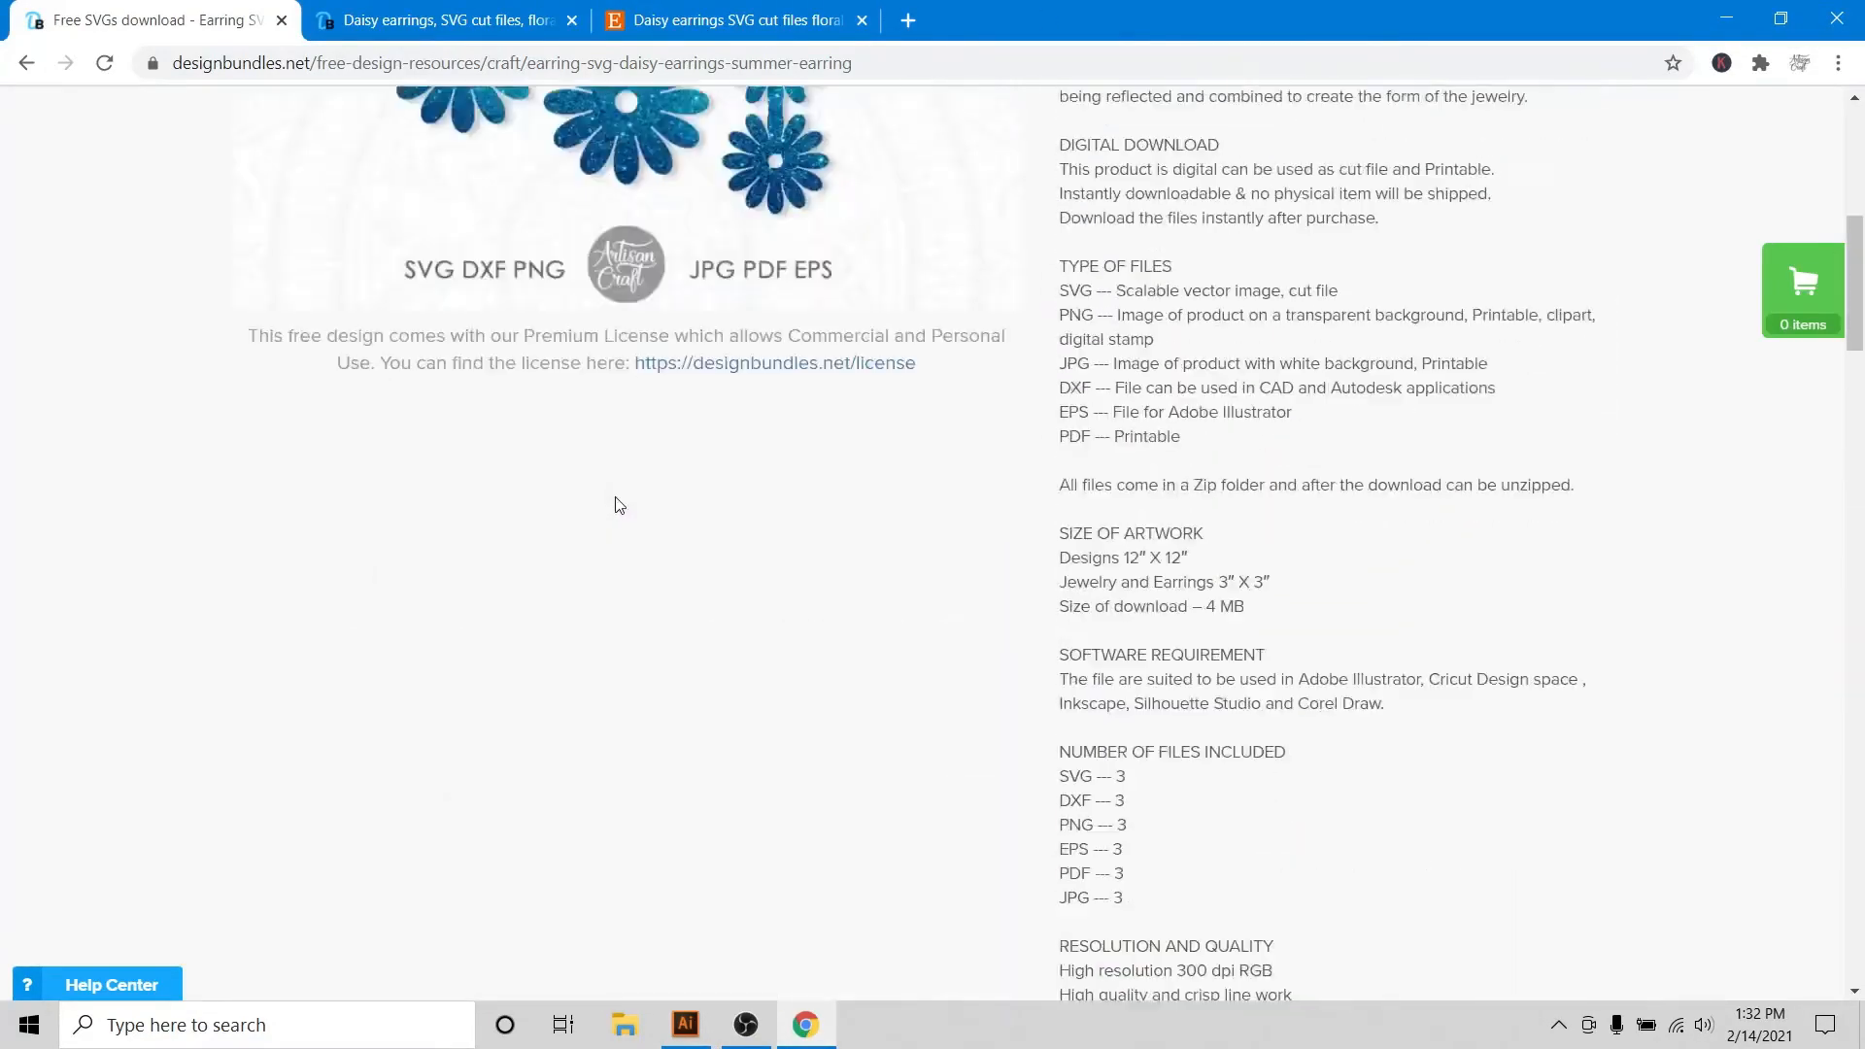
scroll(619, 504, up, 5)
scroll(619, 504, down, 5)
click(729, 19)
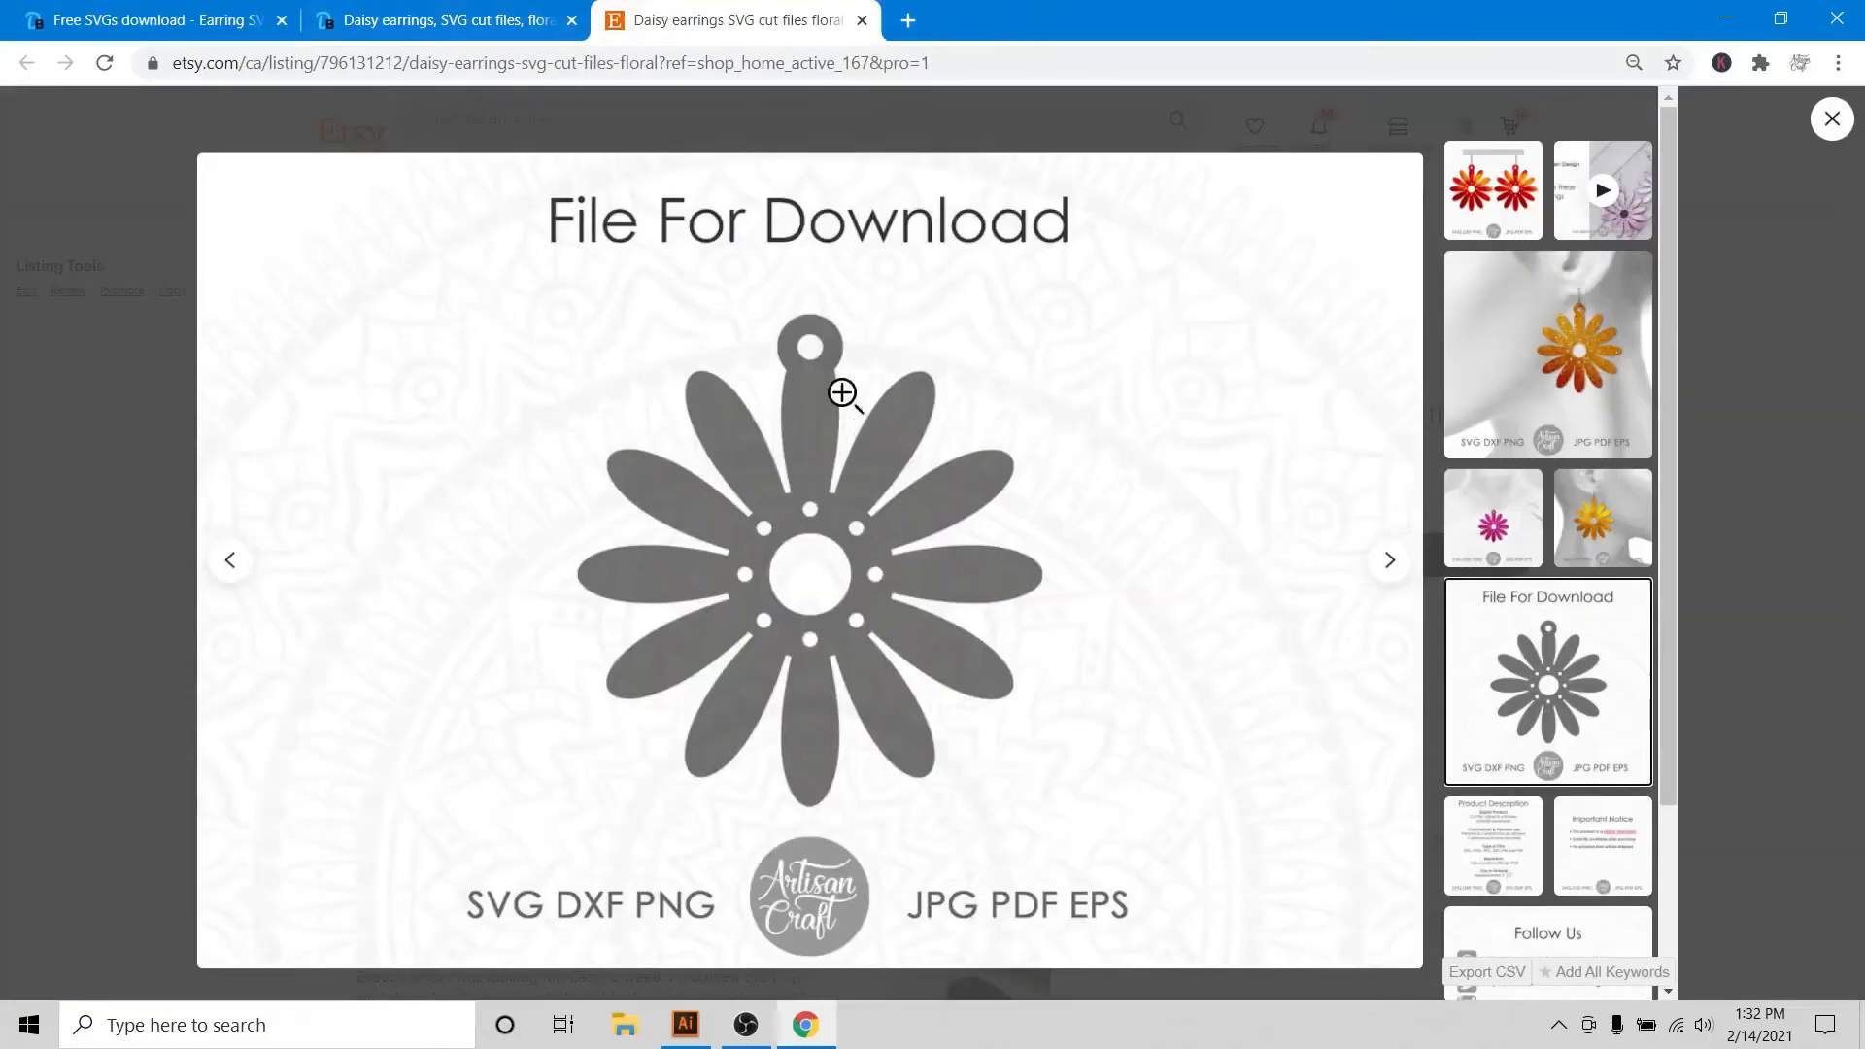
click(700, 1022)
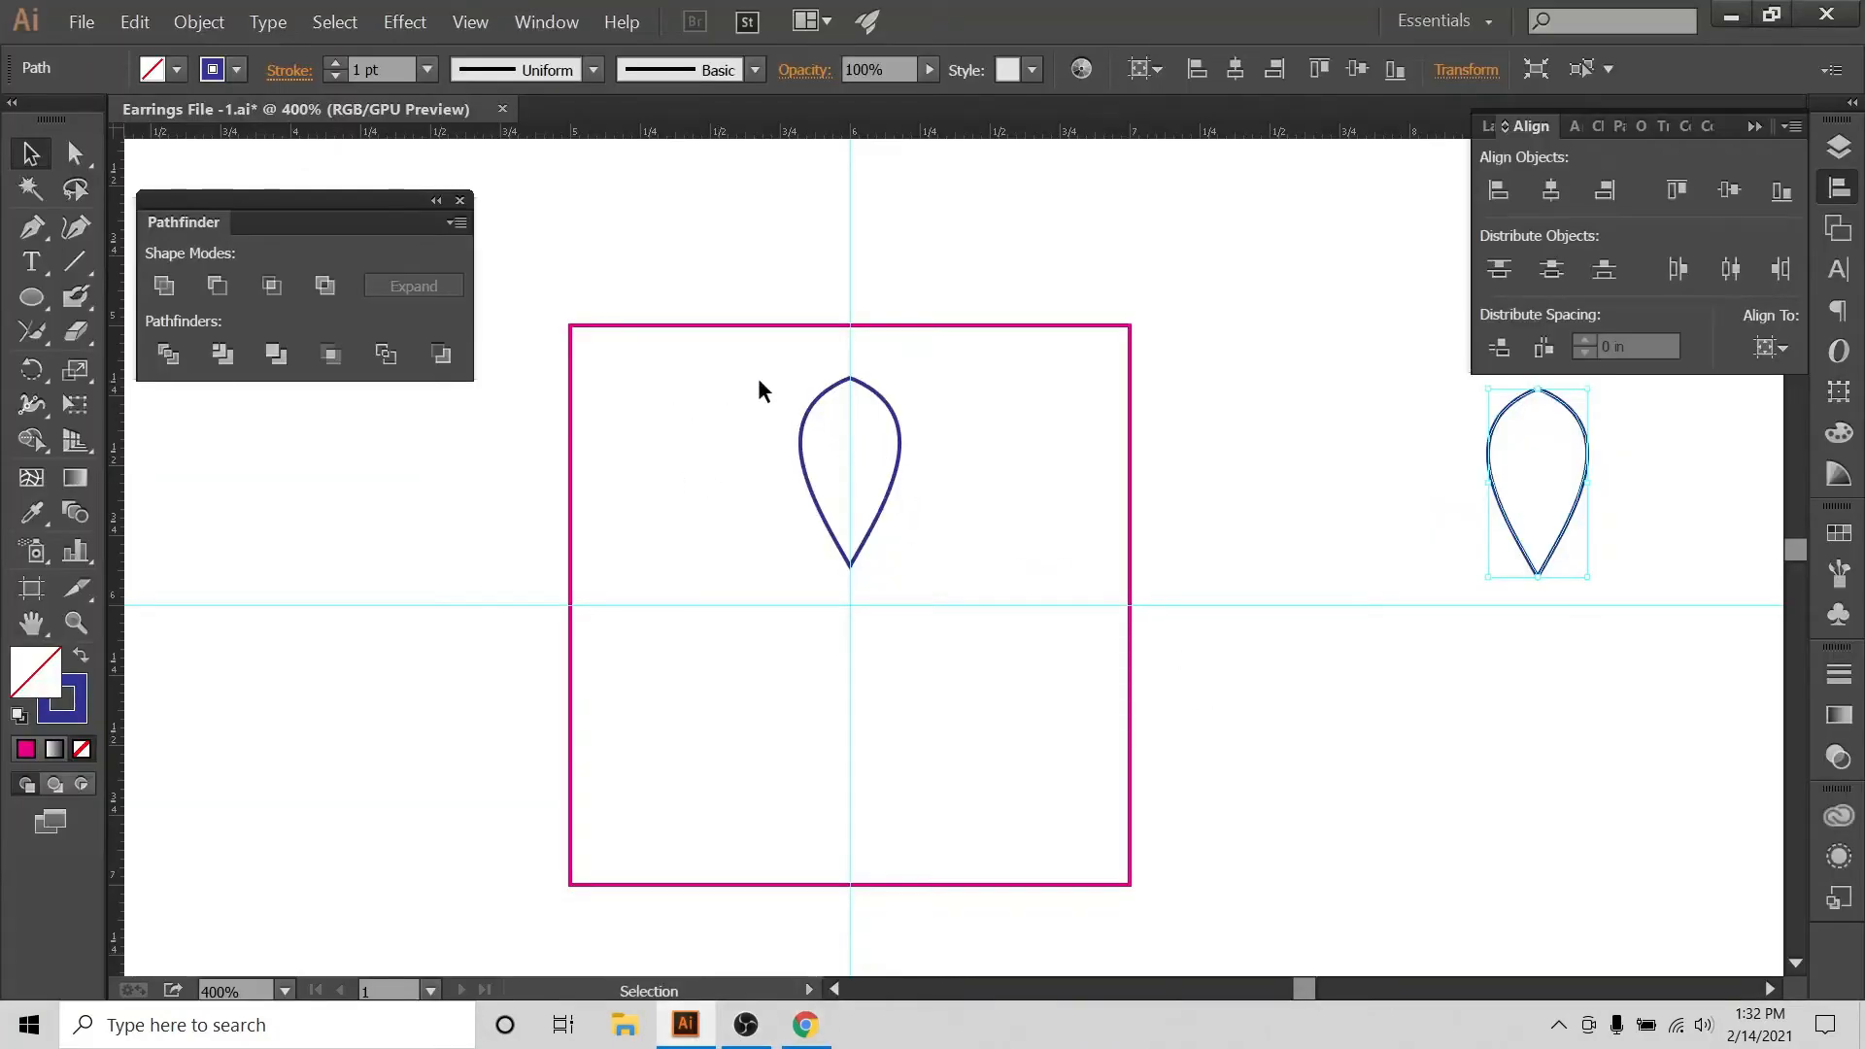
Center the petal on the vertical guide horizontally on the artboard and deselect it.
drag(771, 389, 1029, 614)
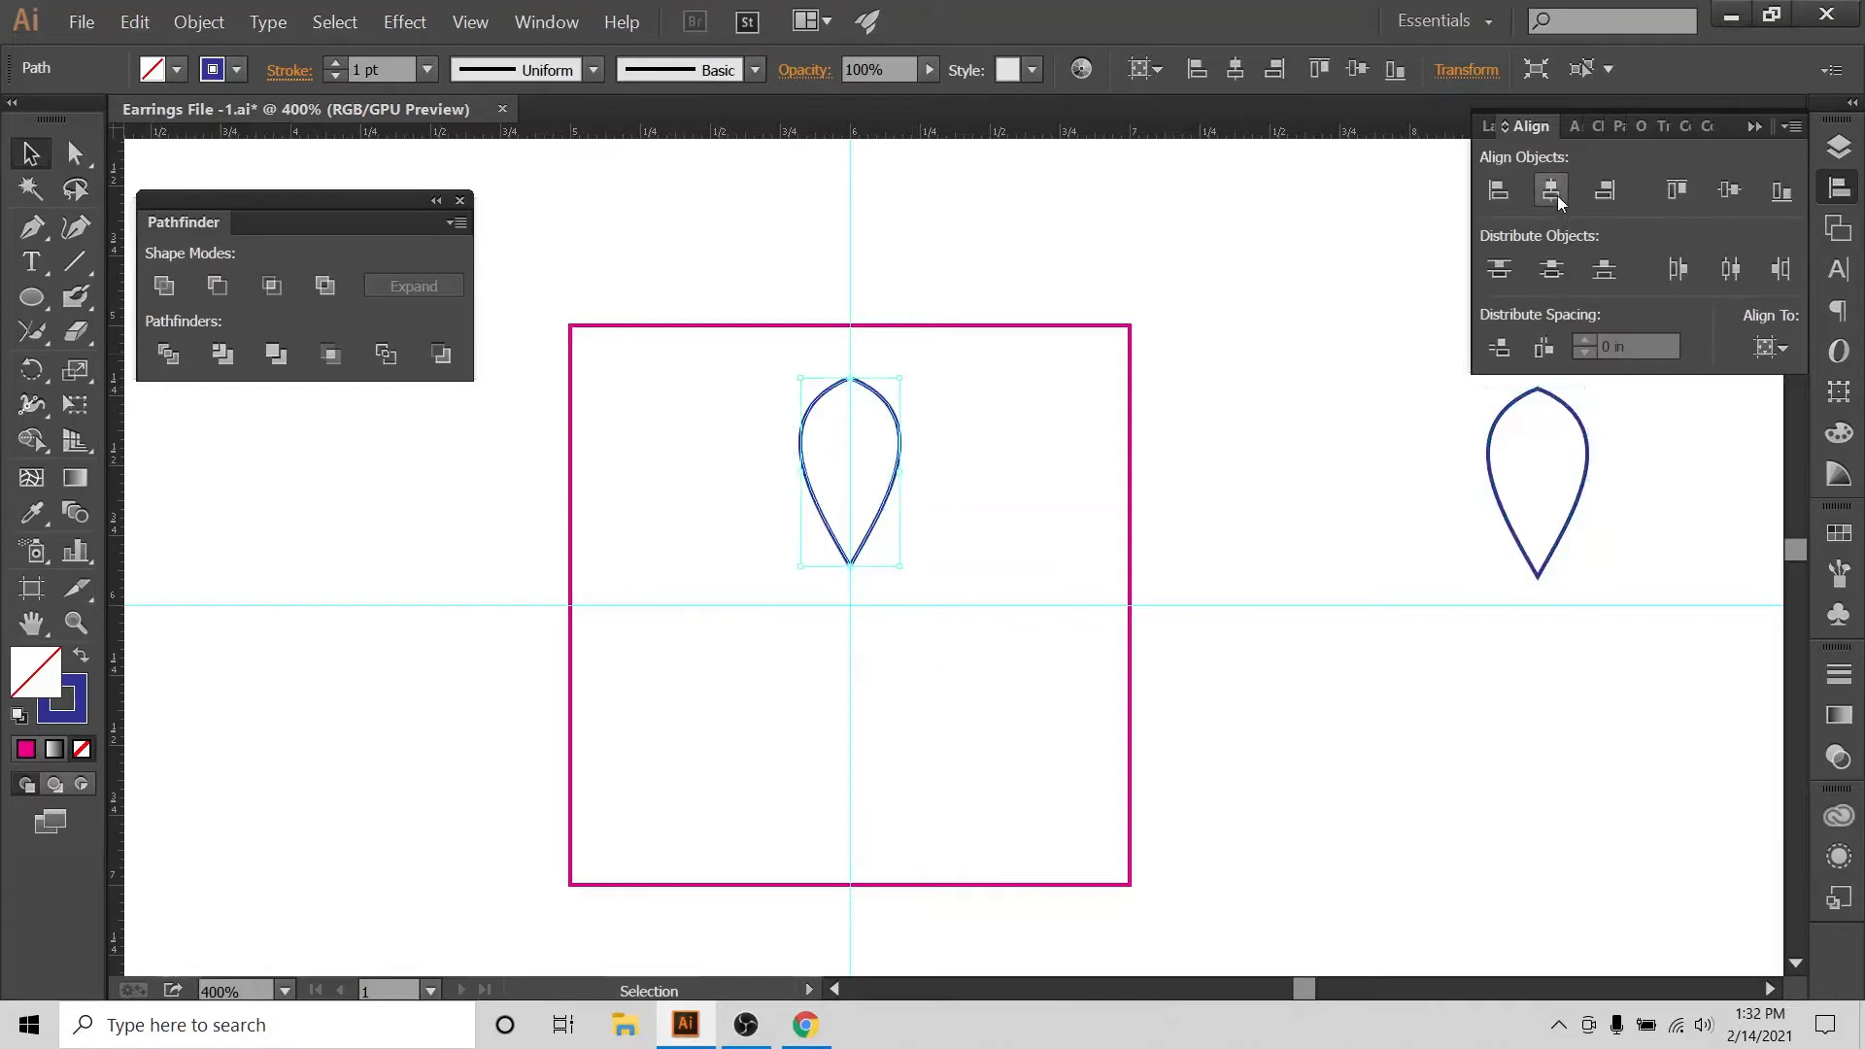
click(759, 399)
Round the petal's pointed upper end into a smooth curve by applying a live corner to its top anchor point.
key(ctrl+plus)
key(ctrl+plus)
key(ctrl+plus)
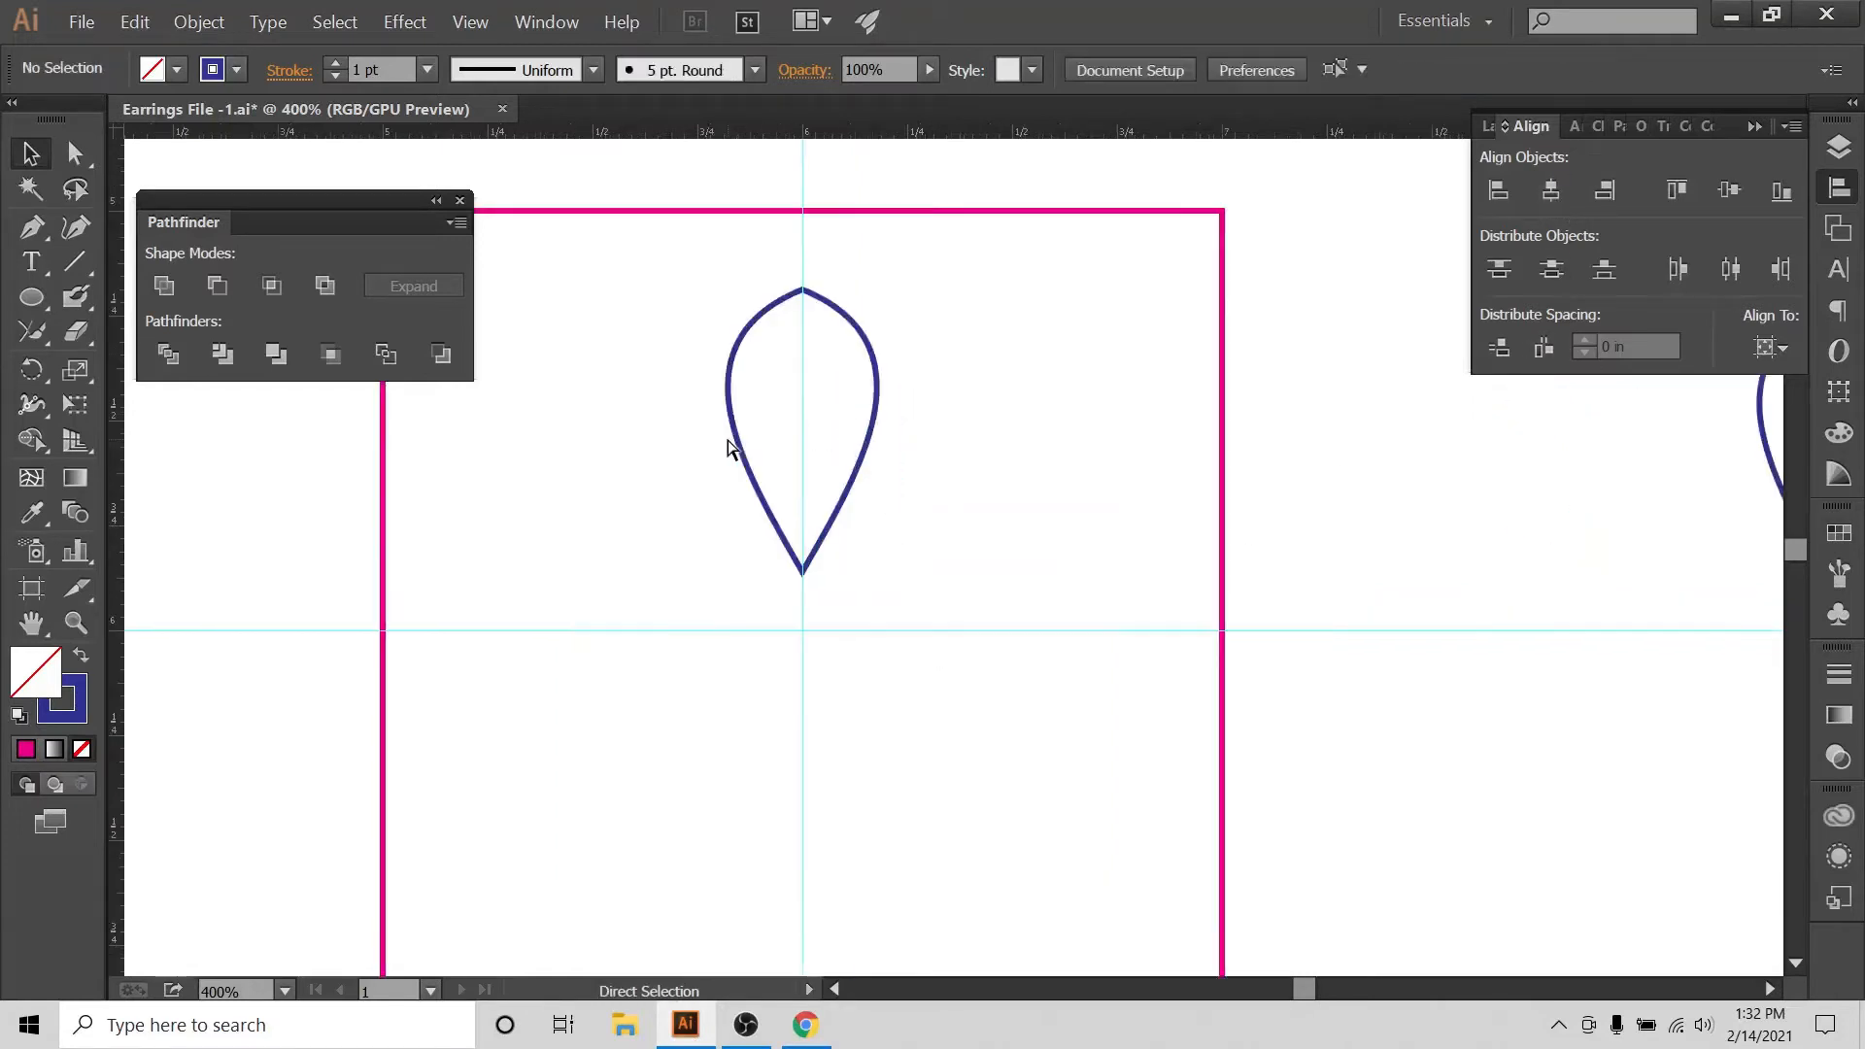
click(834, 994)
click(834, 994)
scroll(604, 618, up, 3)
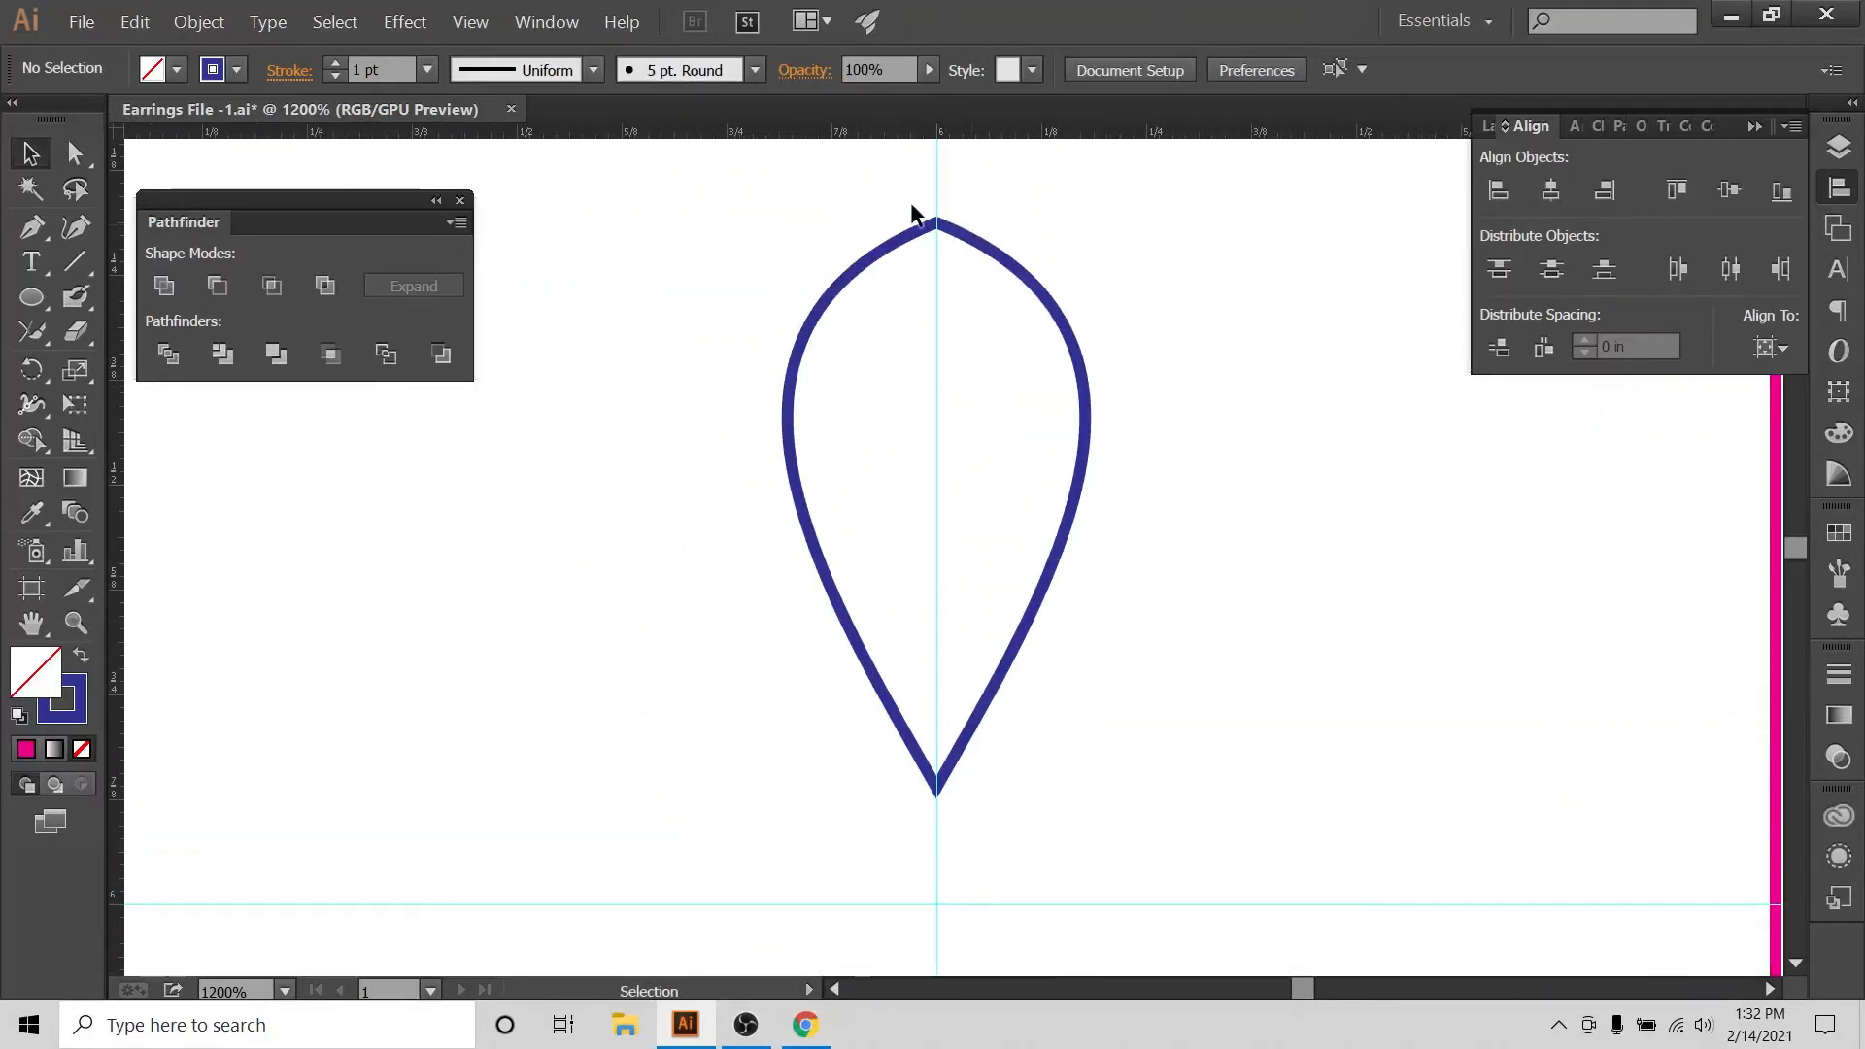
click(955, 237)
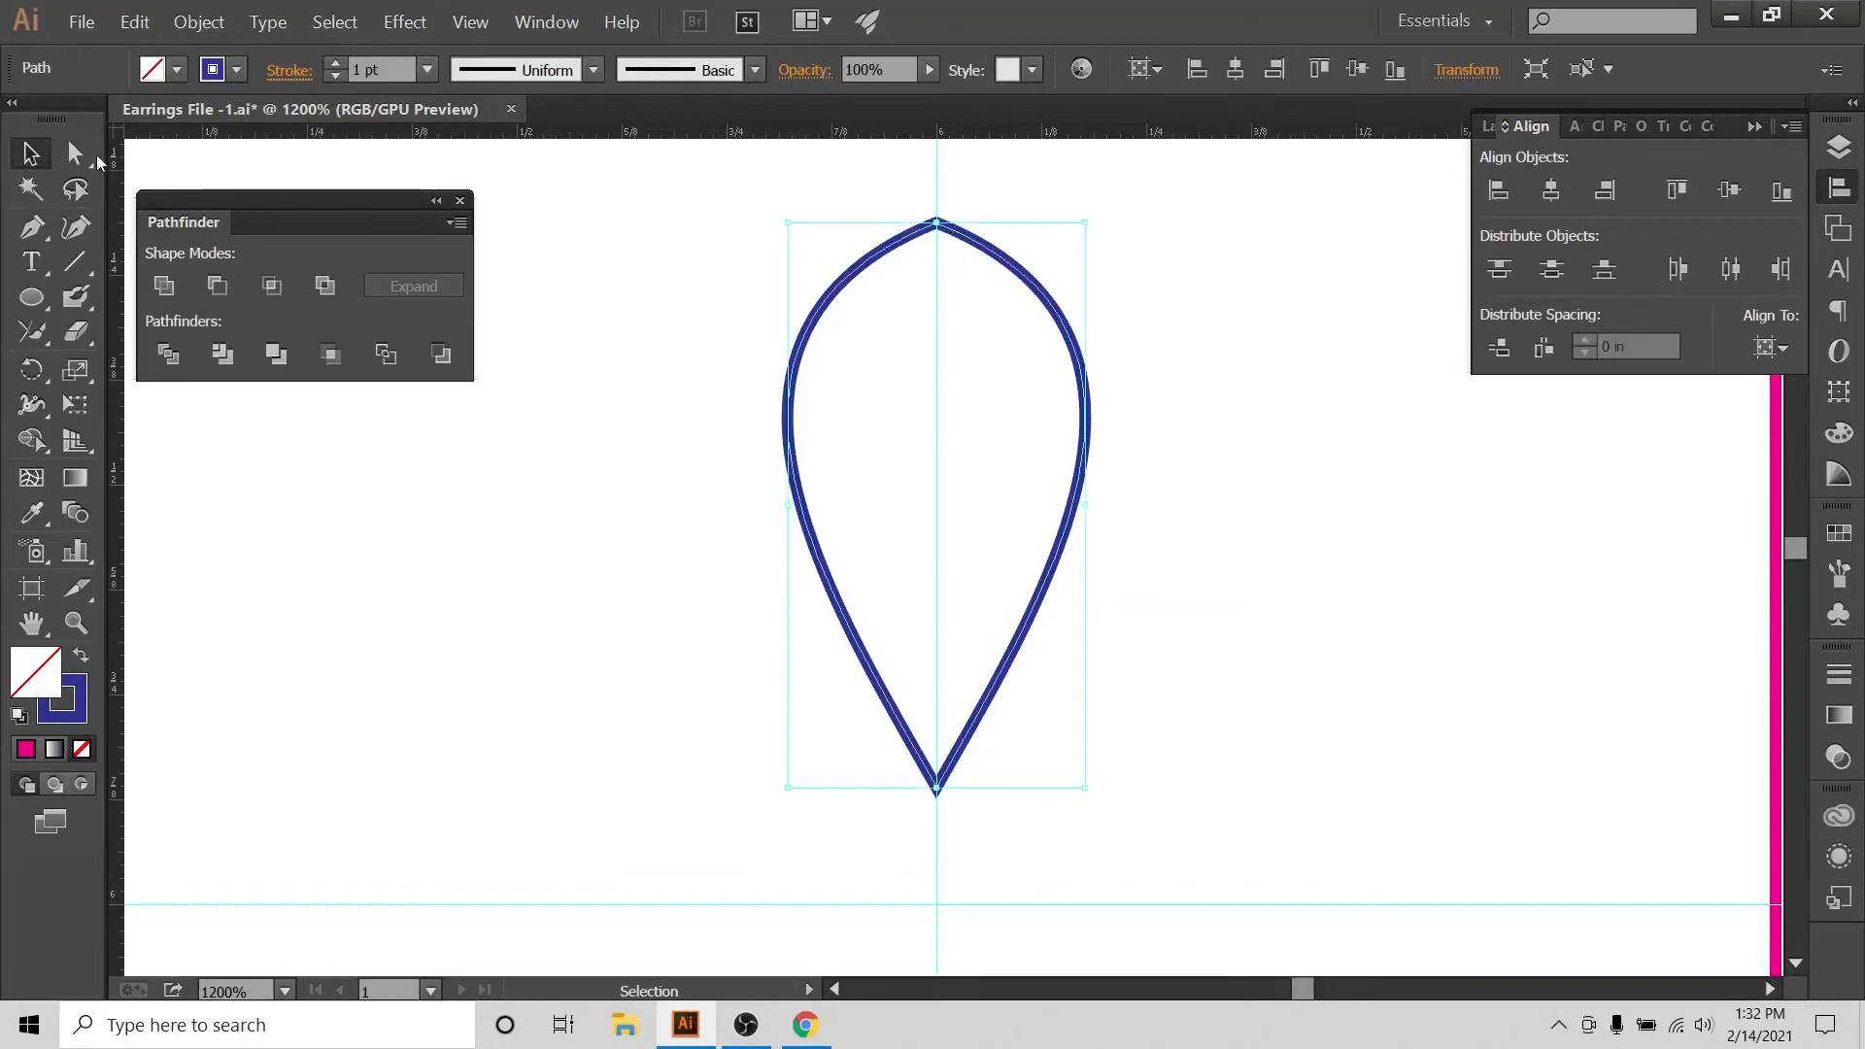
key(a)
click(837, 241)
drag(919, 198, 982, 282)
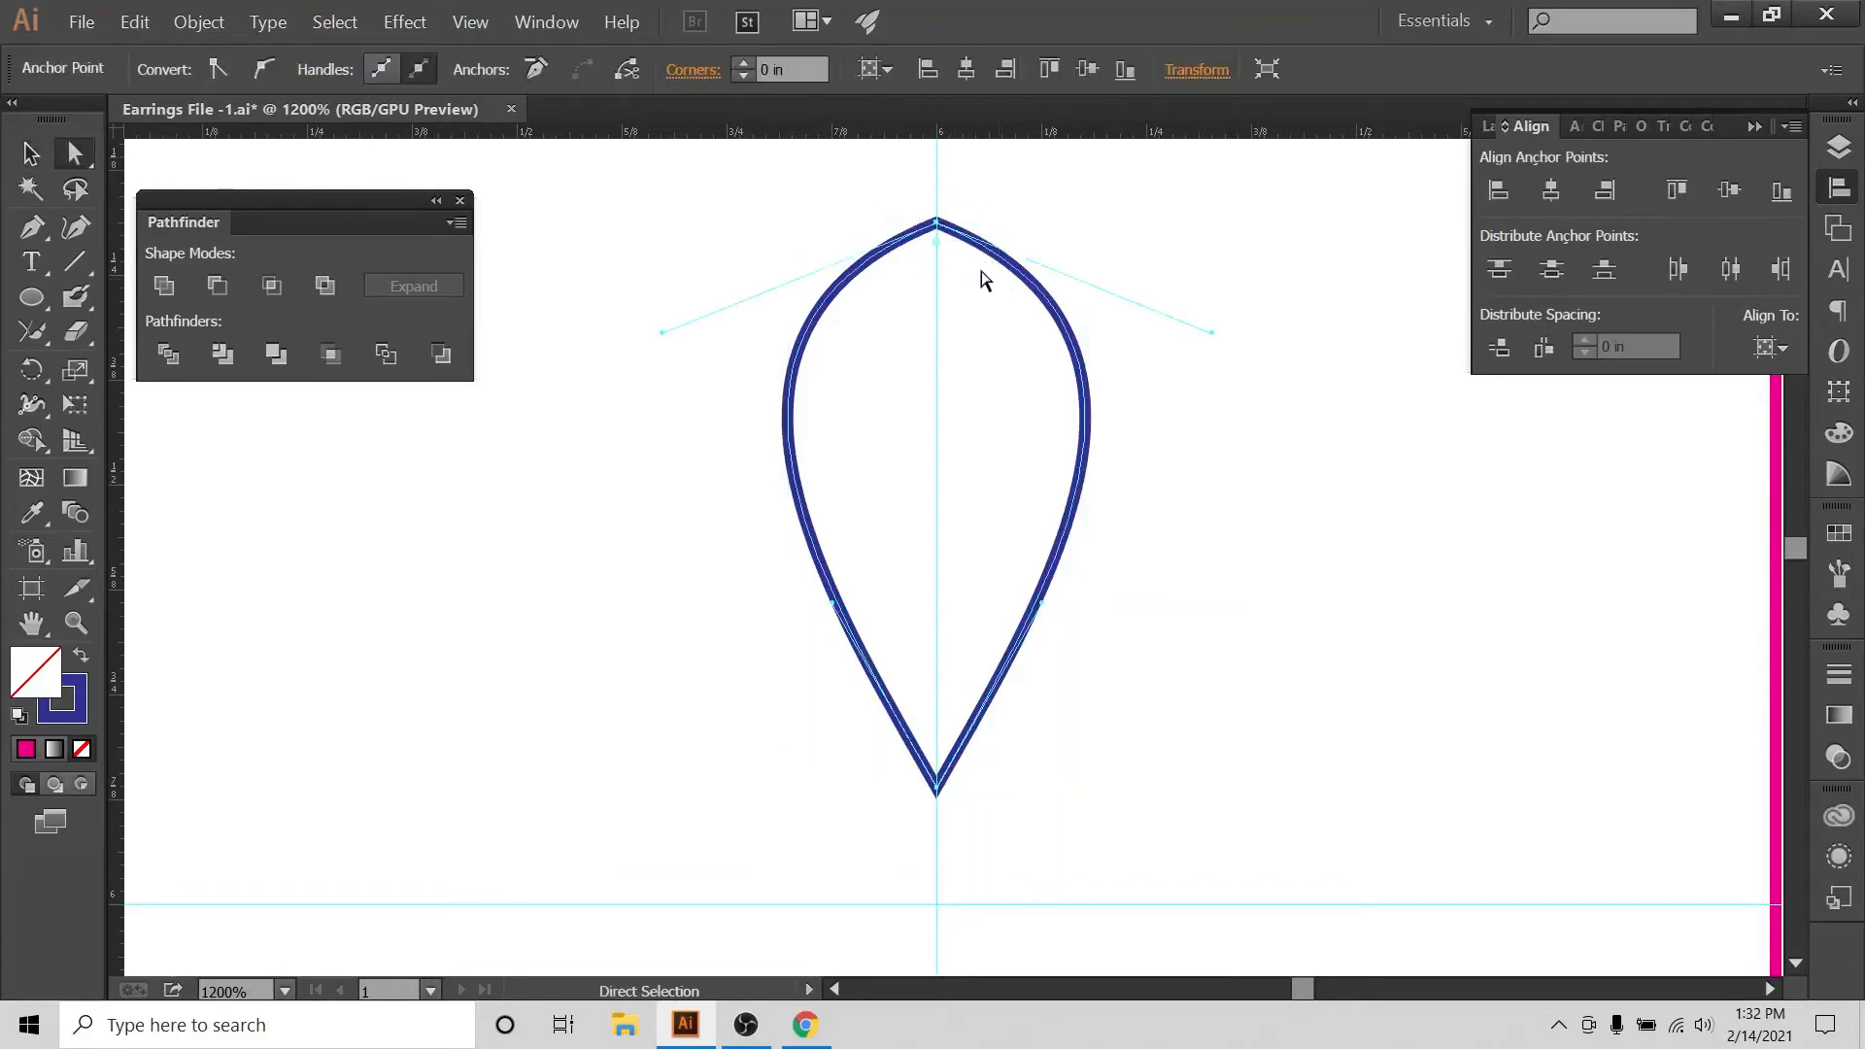
key(ctrl+equal)
key(ctrl+equal)
key(ctrl+equal)
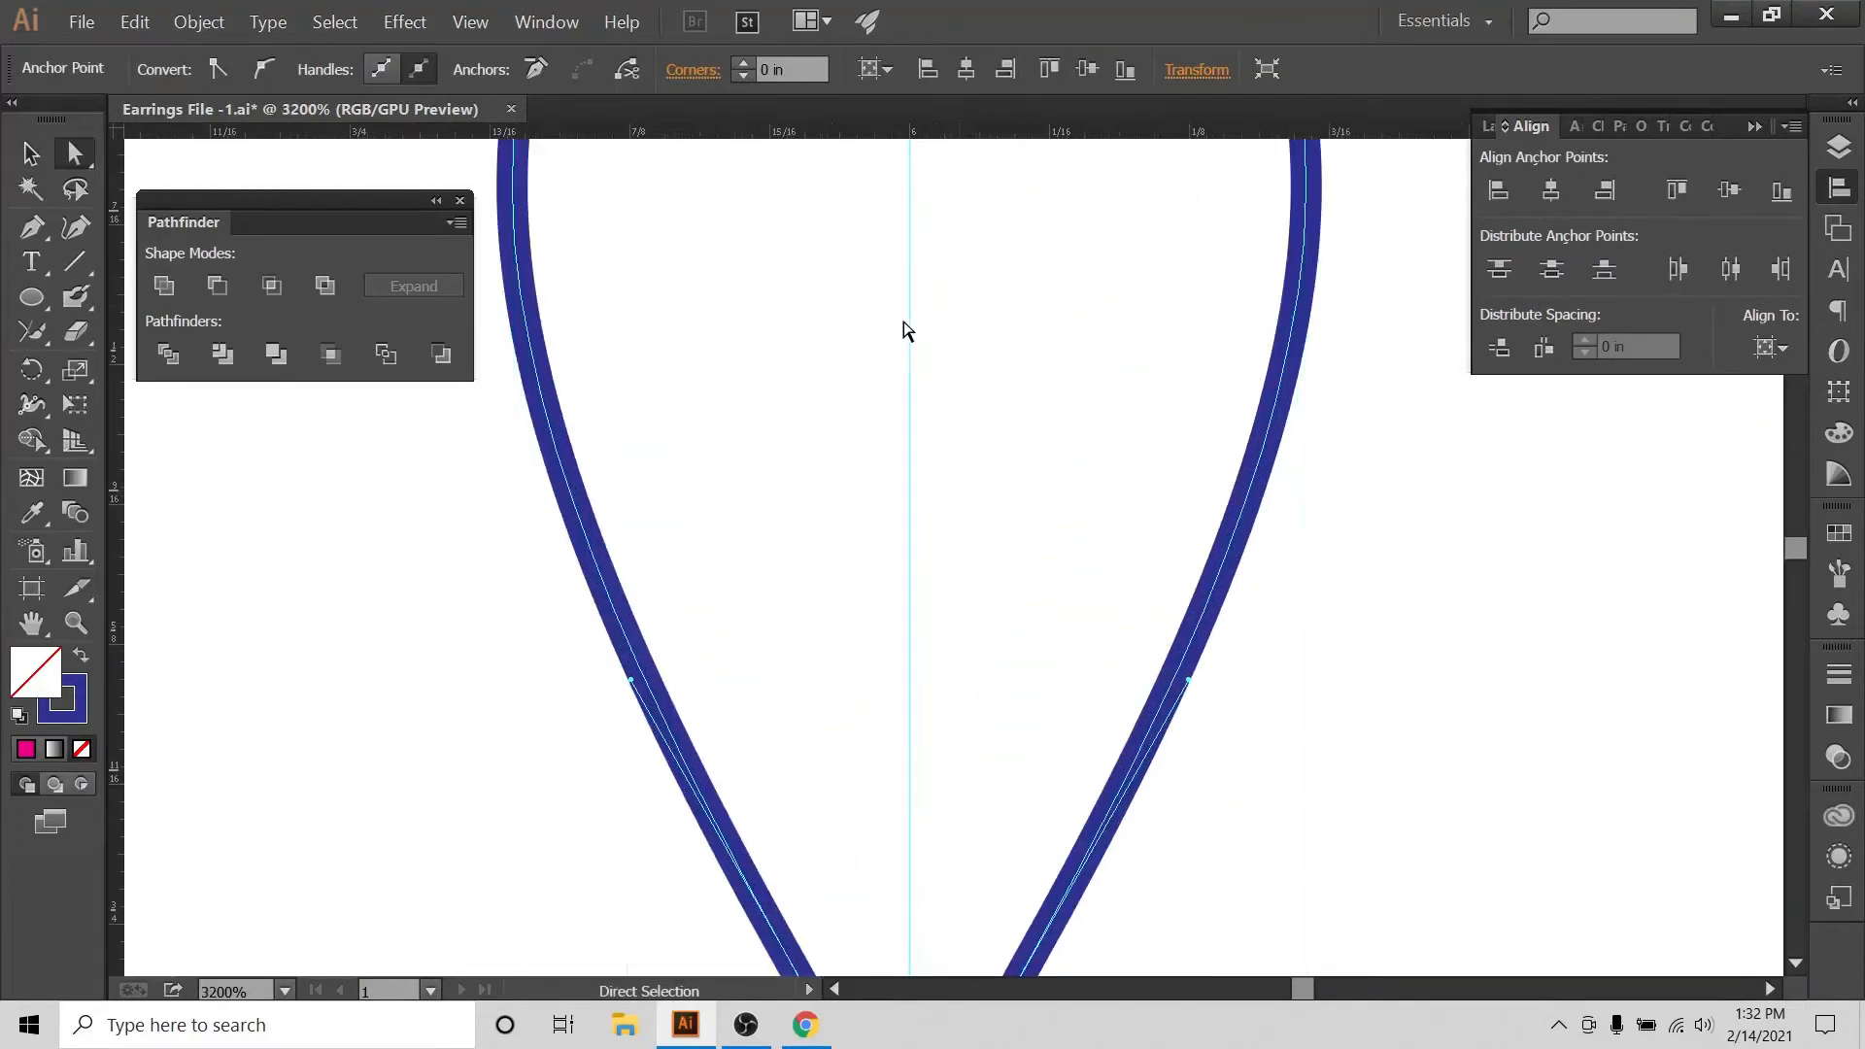
scroll(904, 325, up, 5)
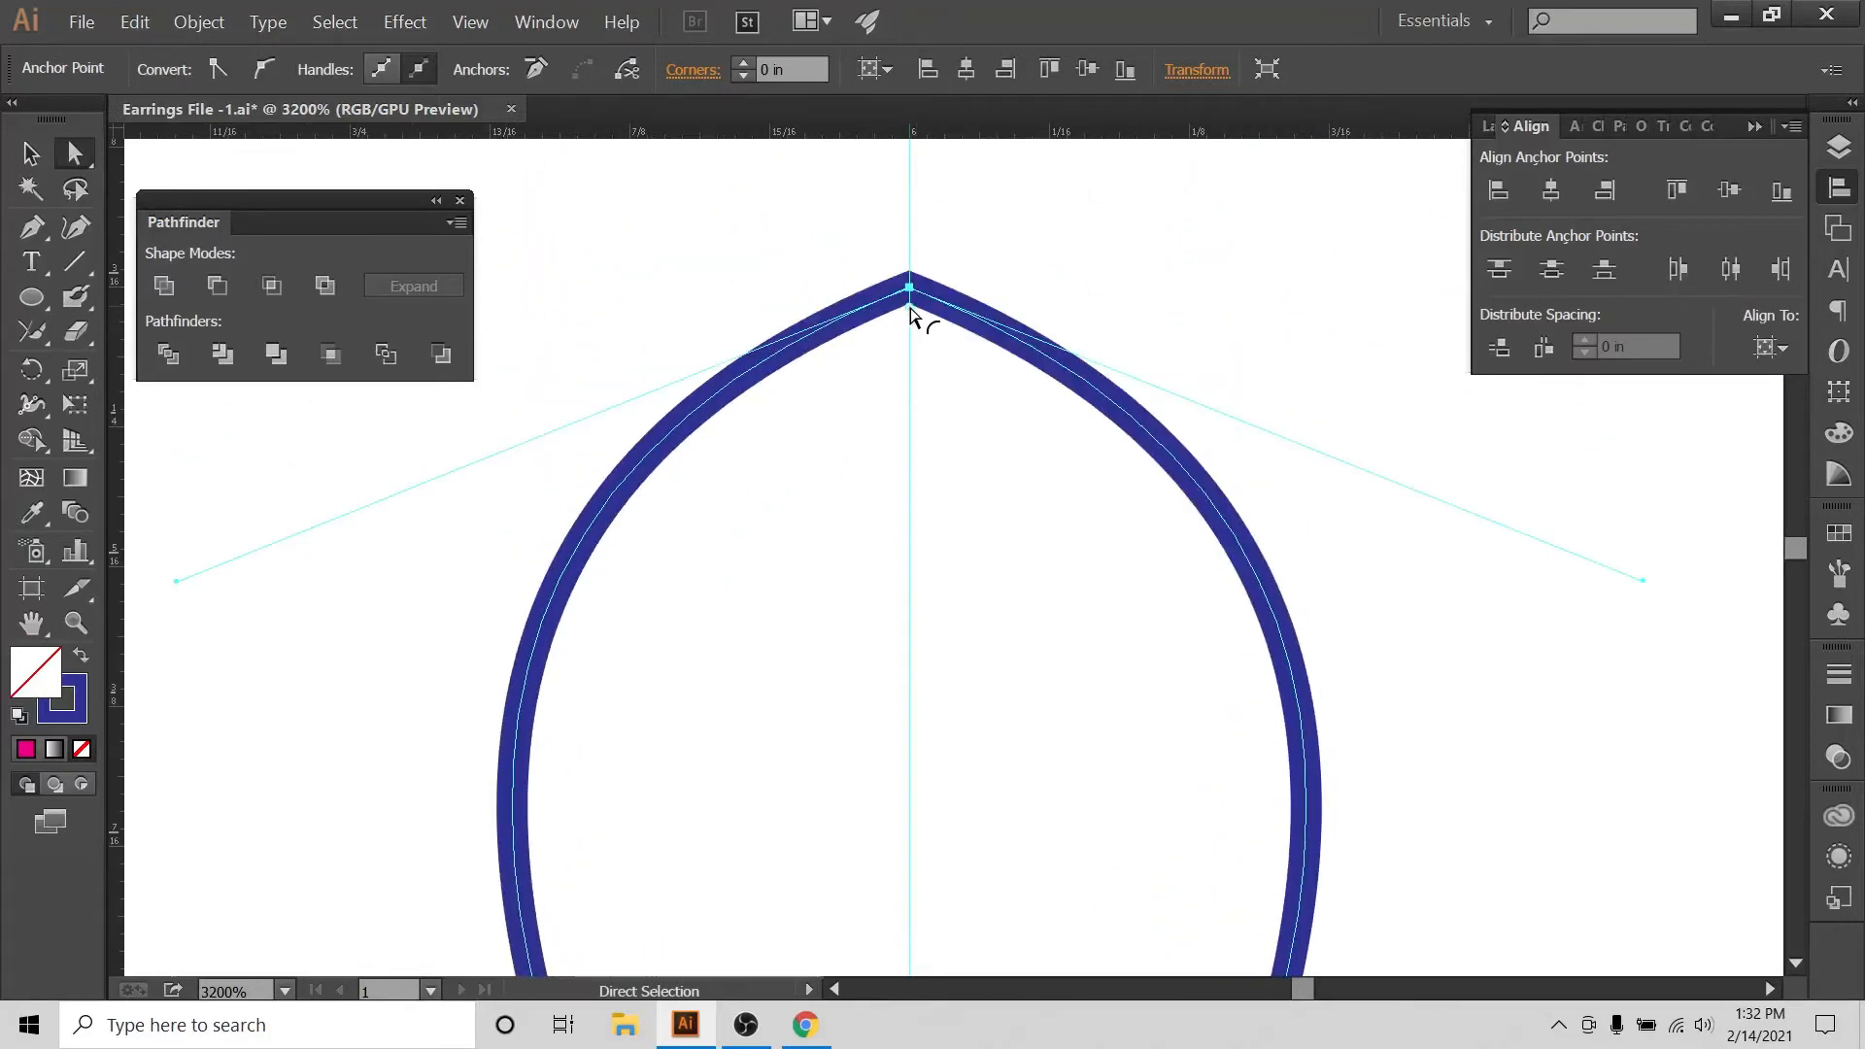
drag(910, 309, 914, 641)
click(27, 151)
click(1063, 237)
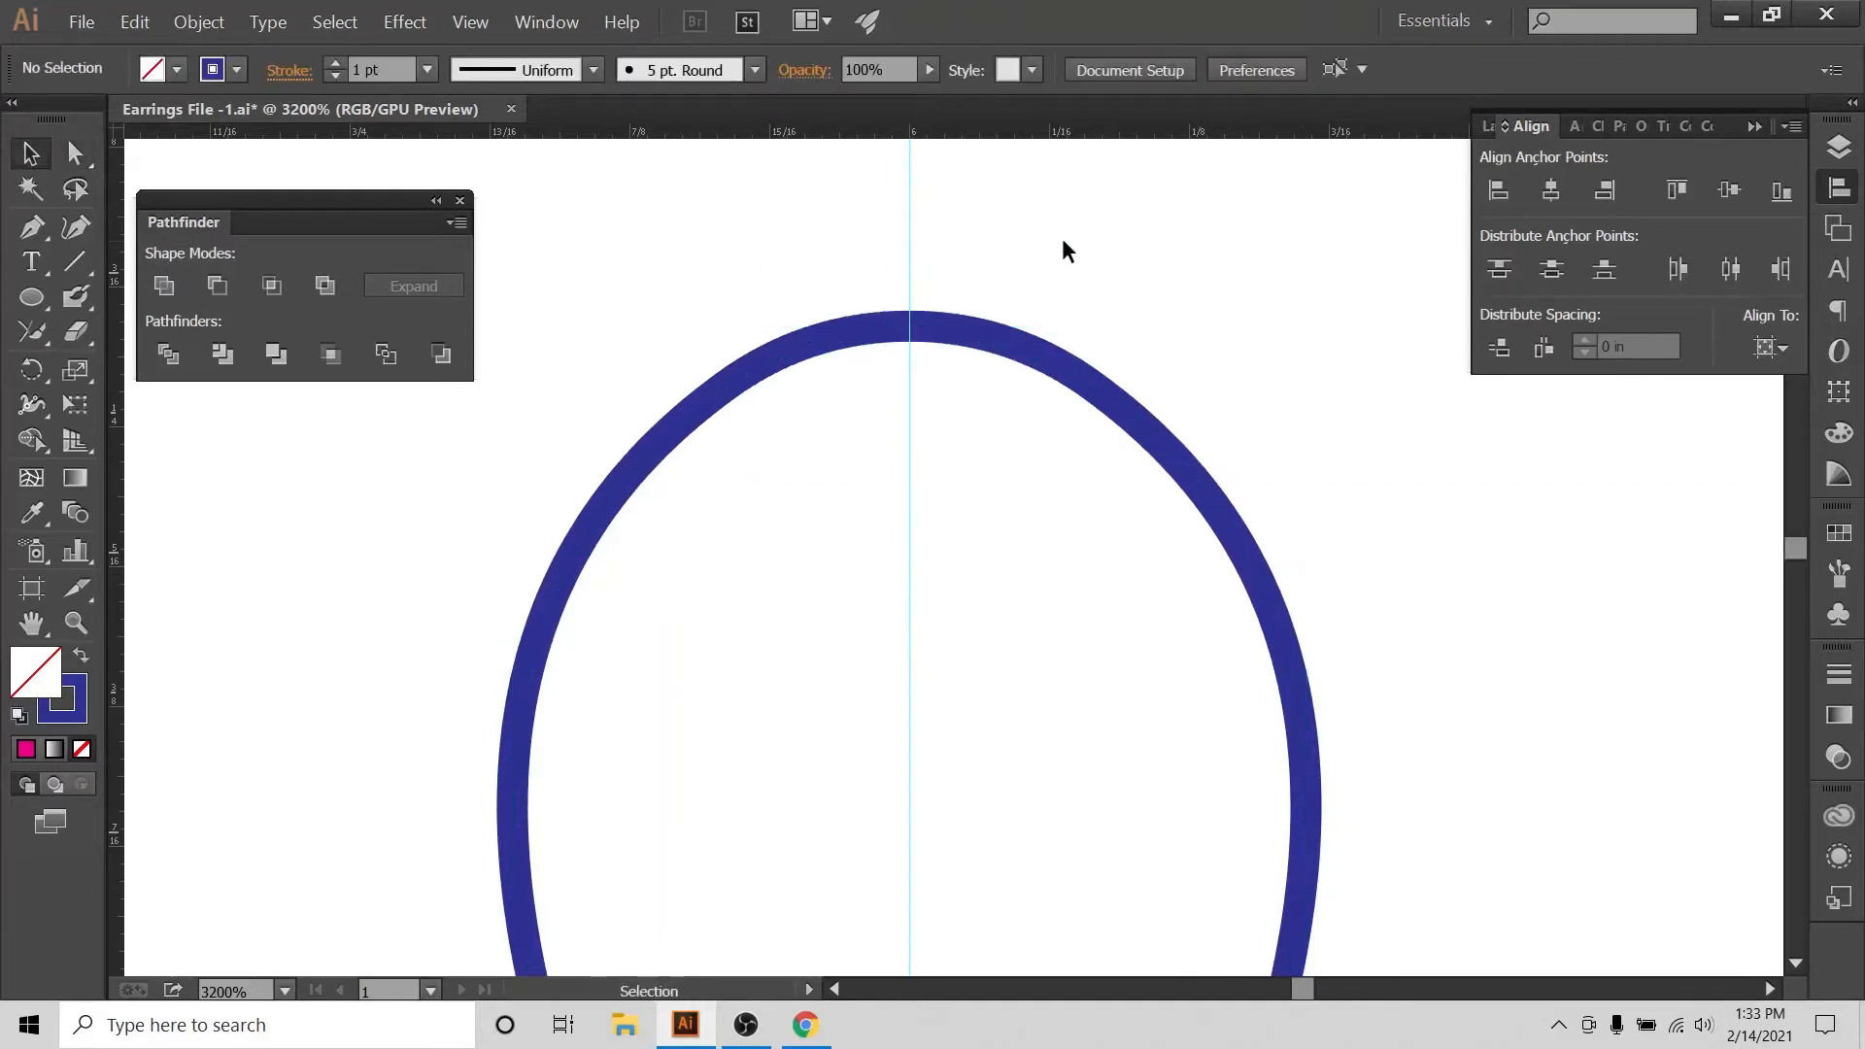
Switch to Chrome, examine the petals in the Etsy listing's first photo of the daisy earrings, and return to Illustrator.
key(ctrl+minus)
key(ctrl+minus)
scroll(1065, 350, down, 5)
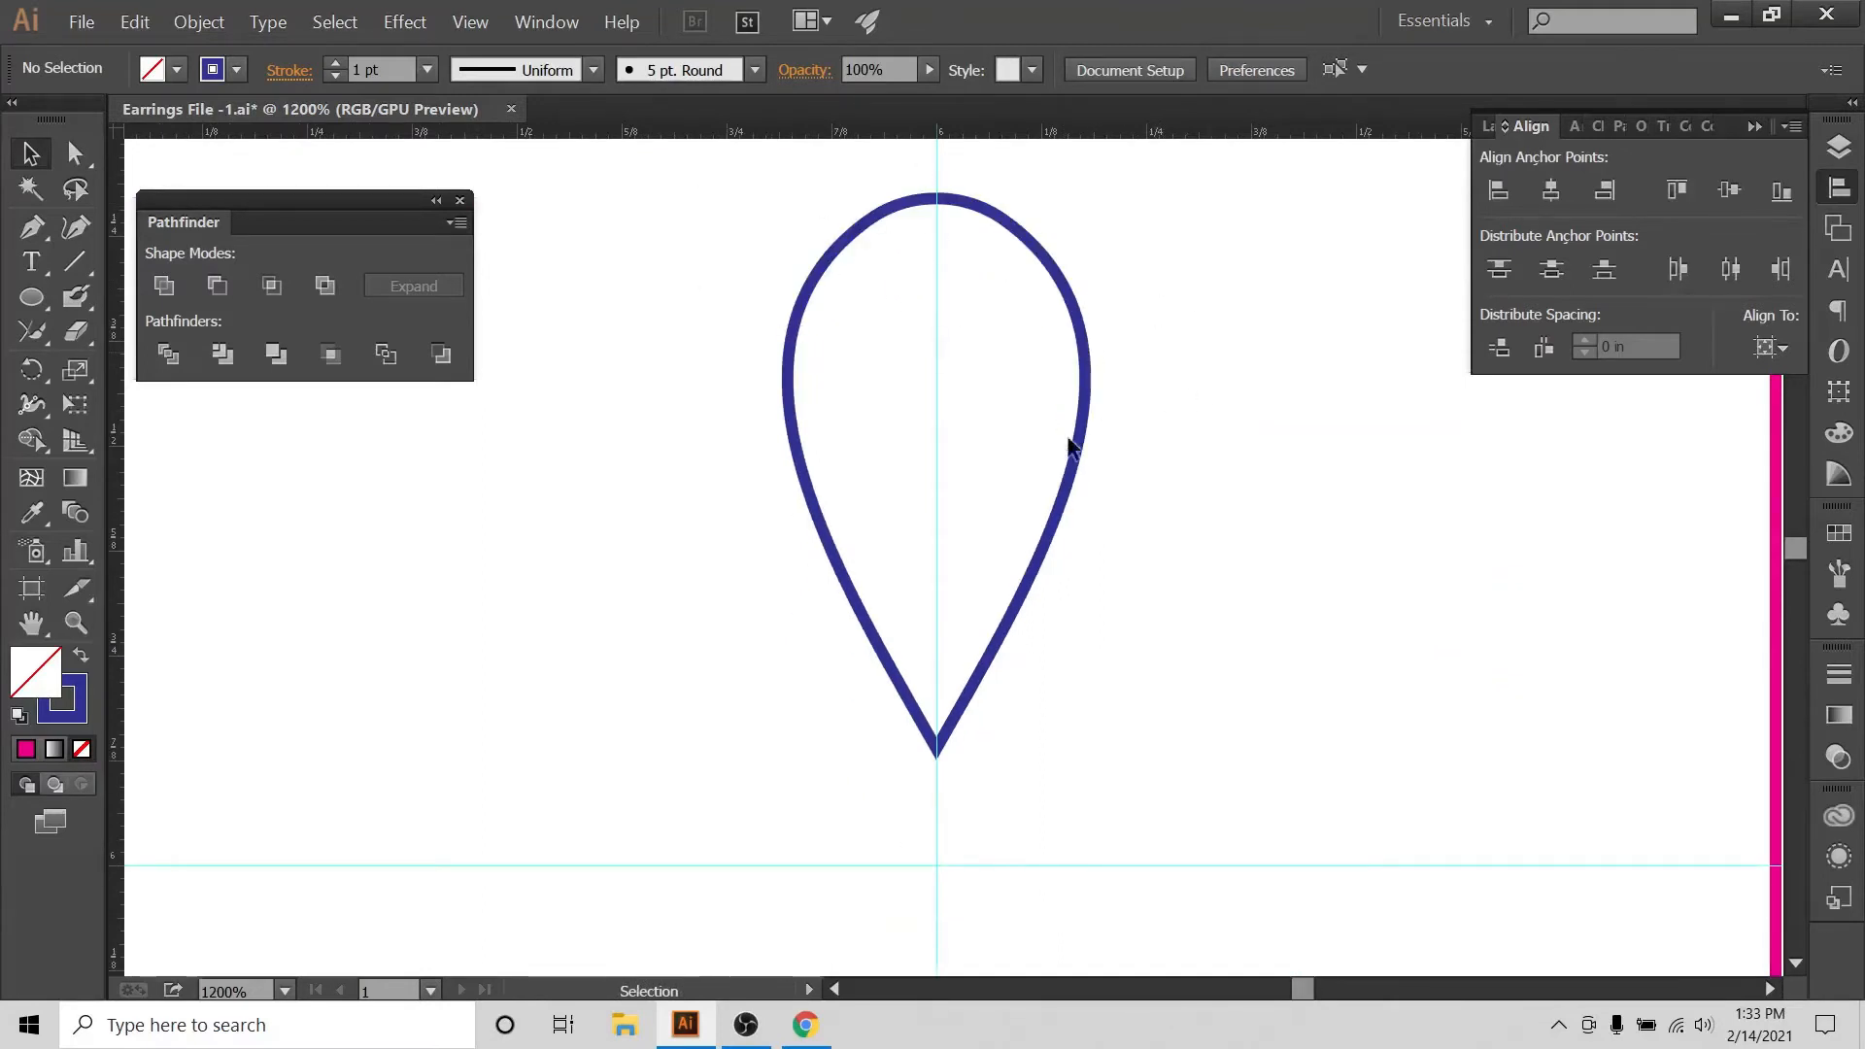
key(ctrl+minus)
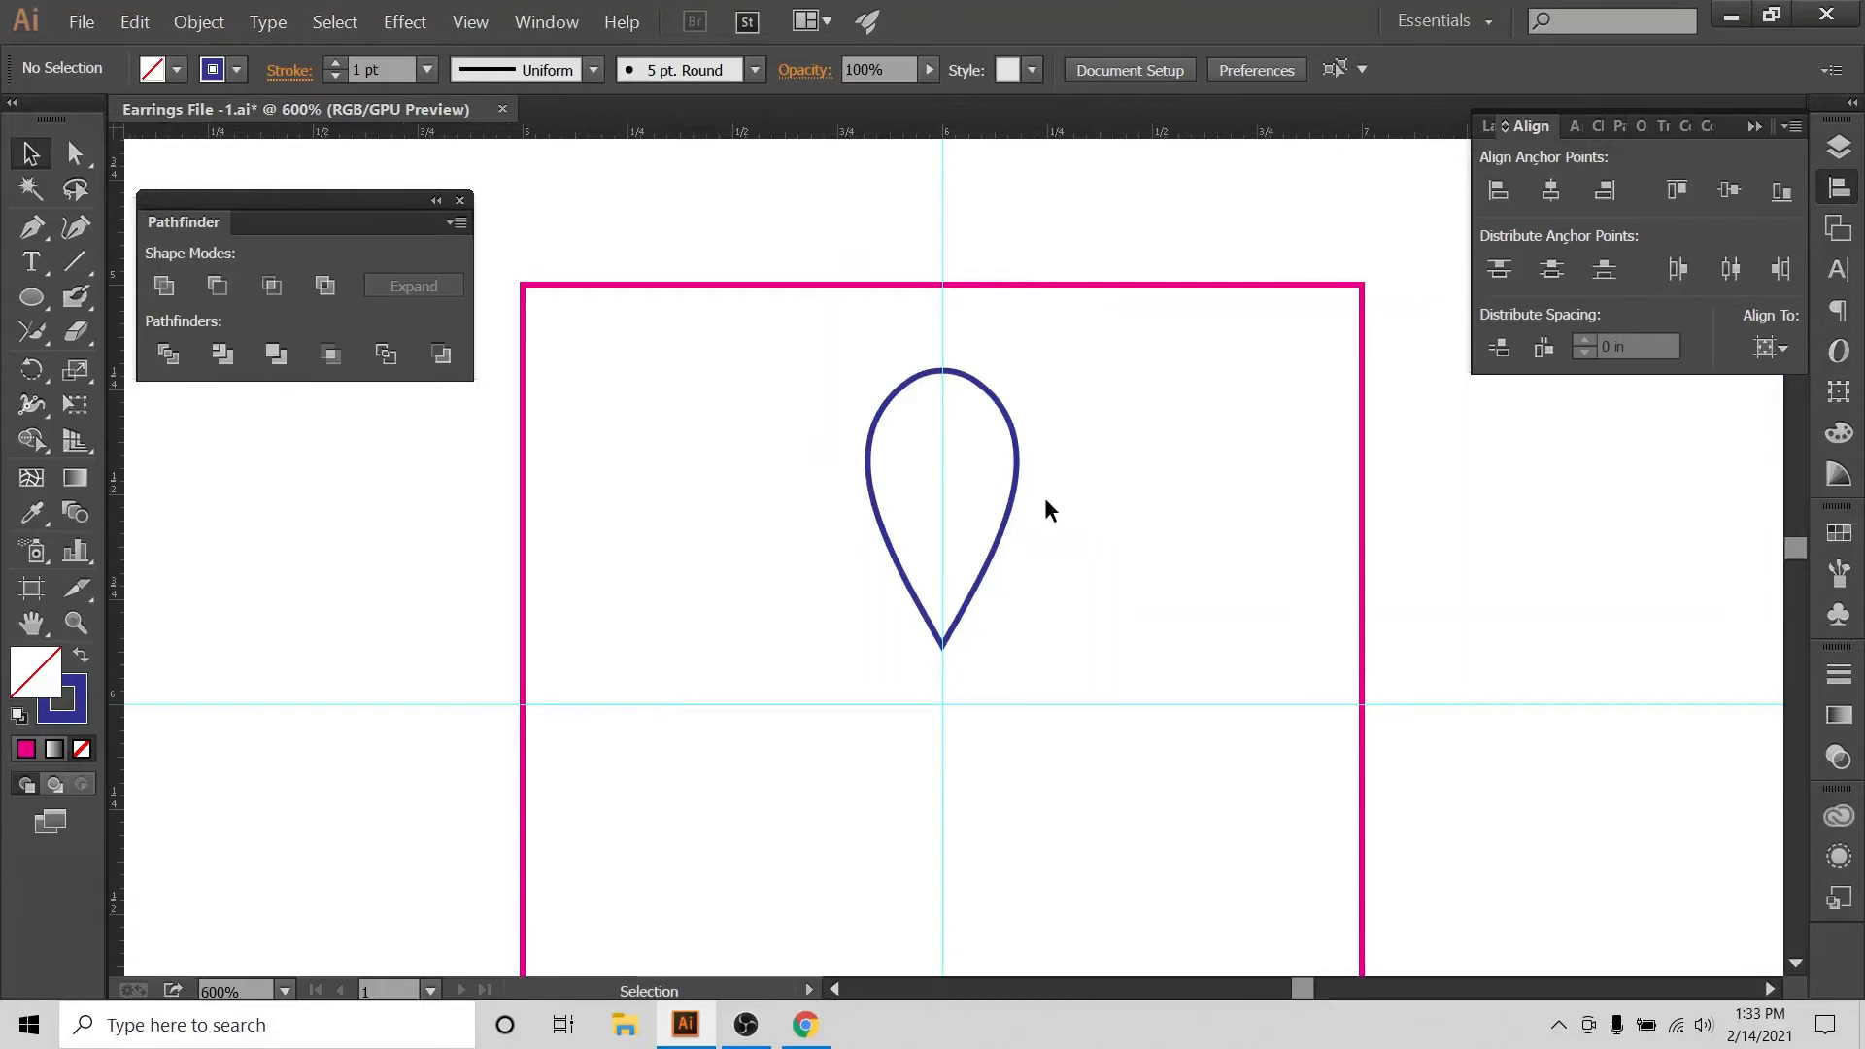
scroll(1029, 583, down, 1)
click(805, 1025)
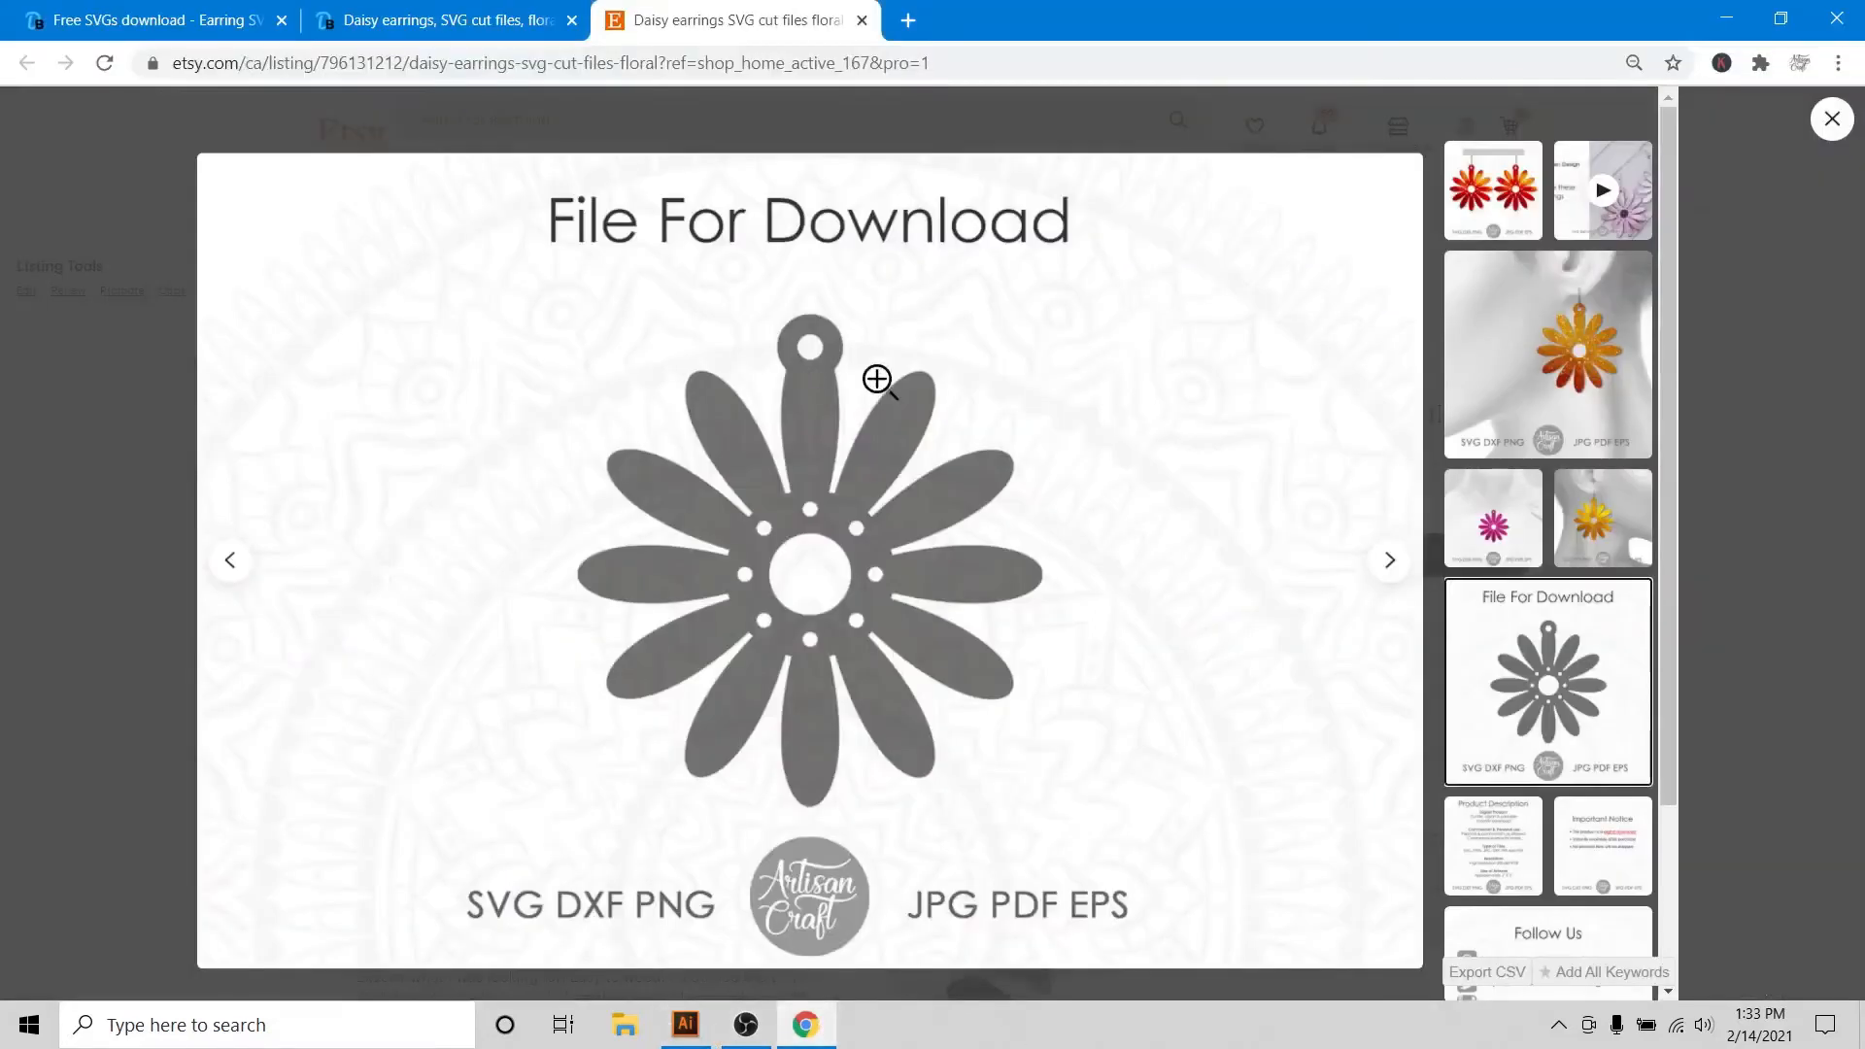
click(1467, 199)
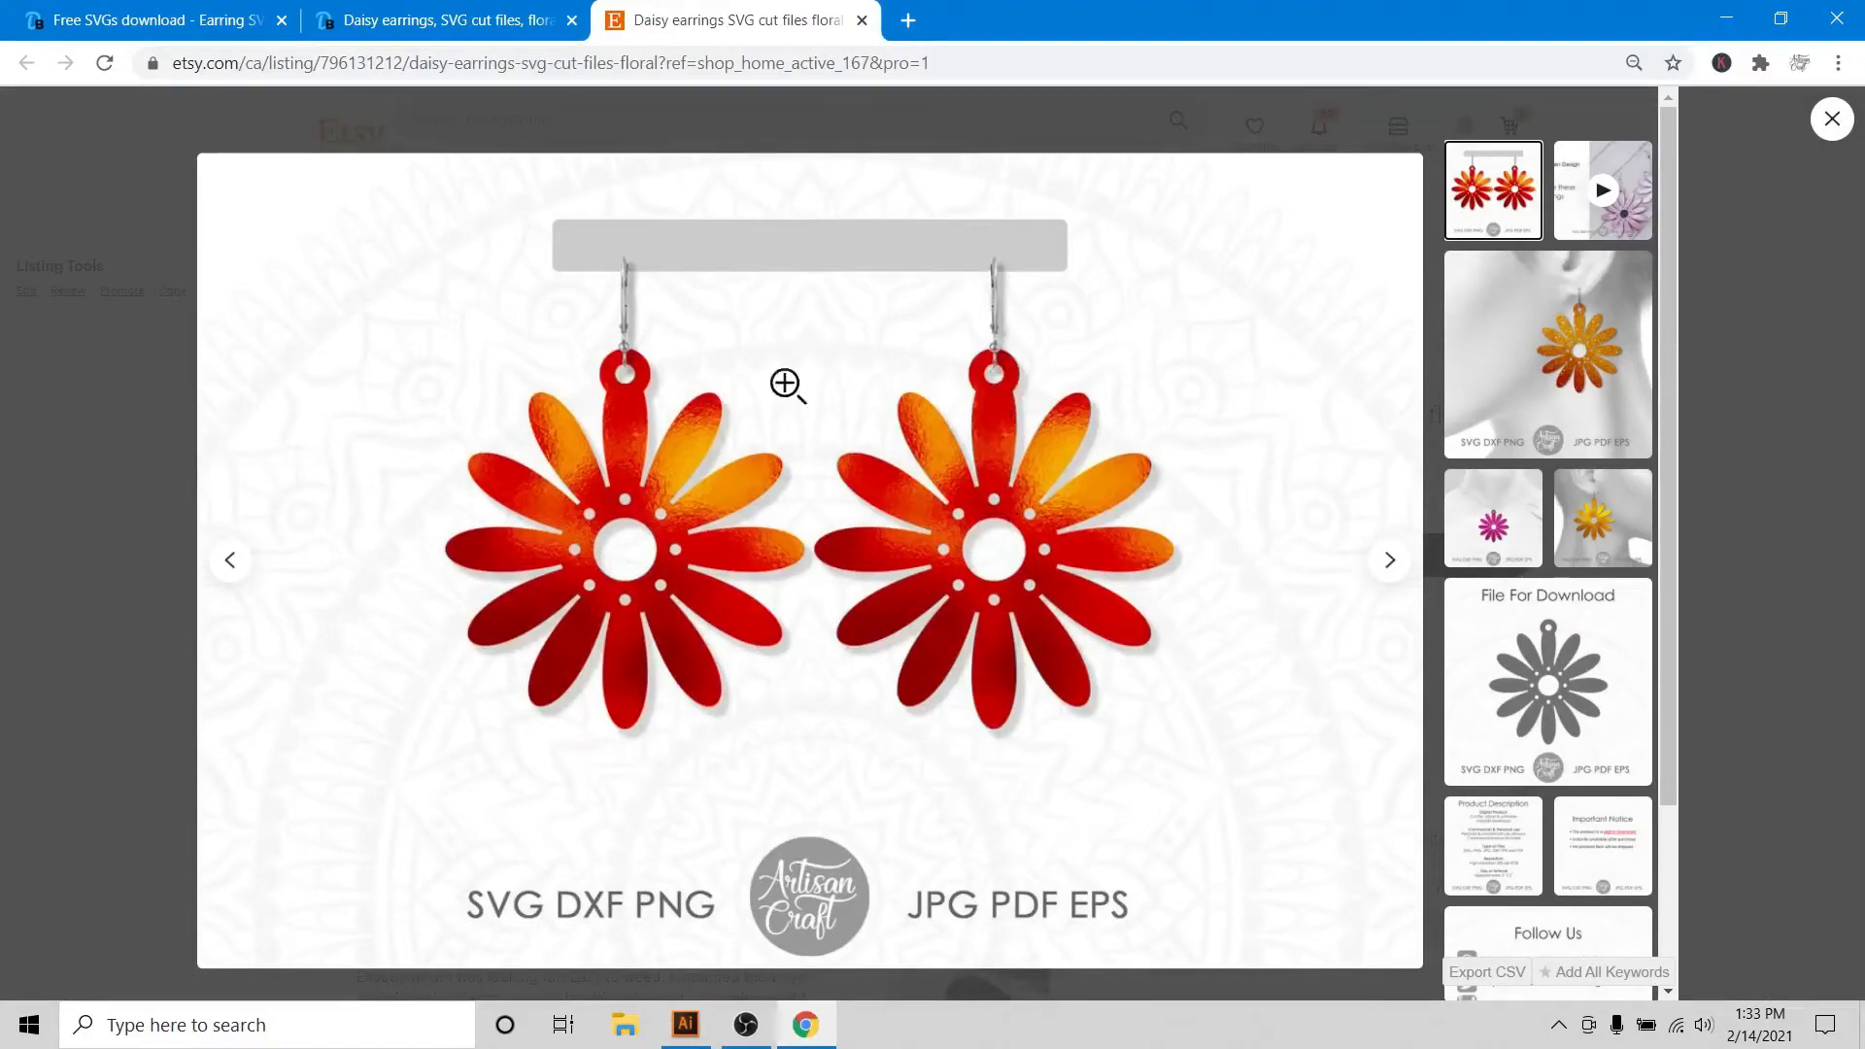
click(685, 1025)
Move the rounded petal straight up along the vertical guide until it sits just inside the pink square's upper edge.
click(977, 435)
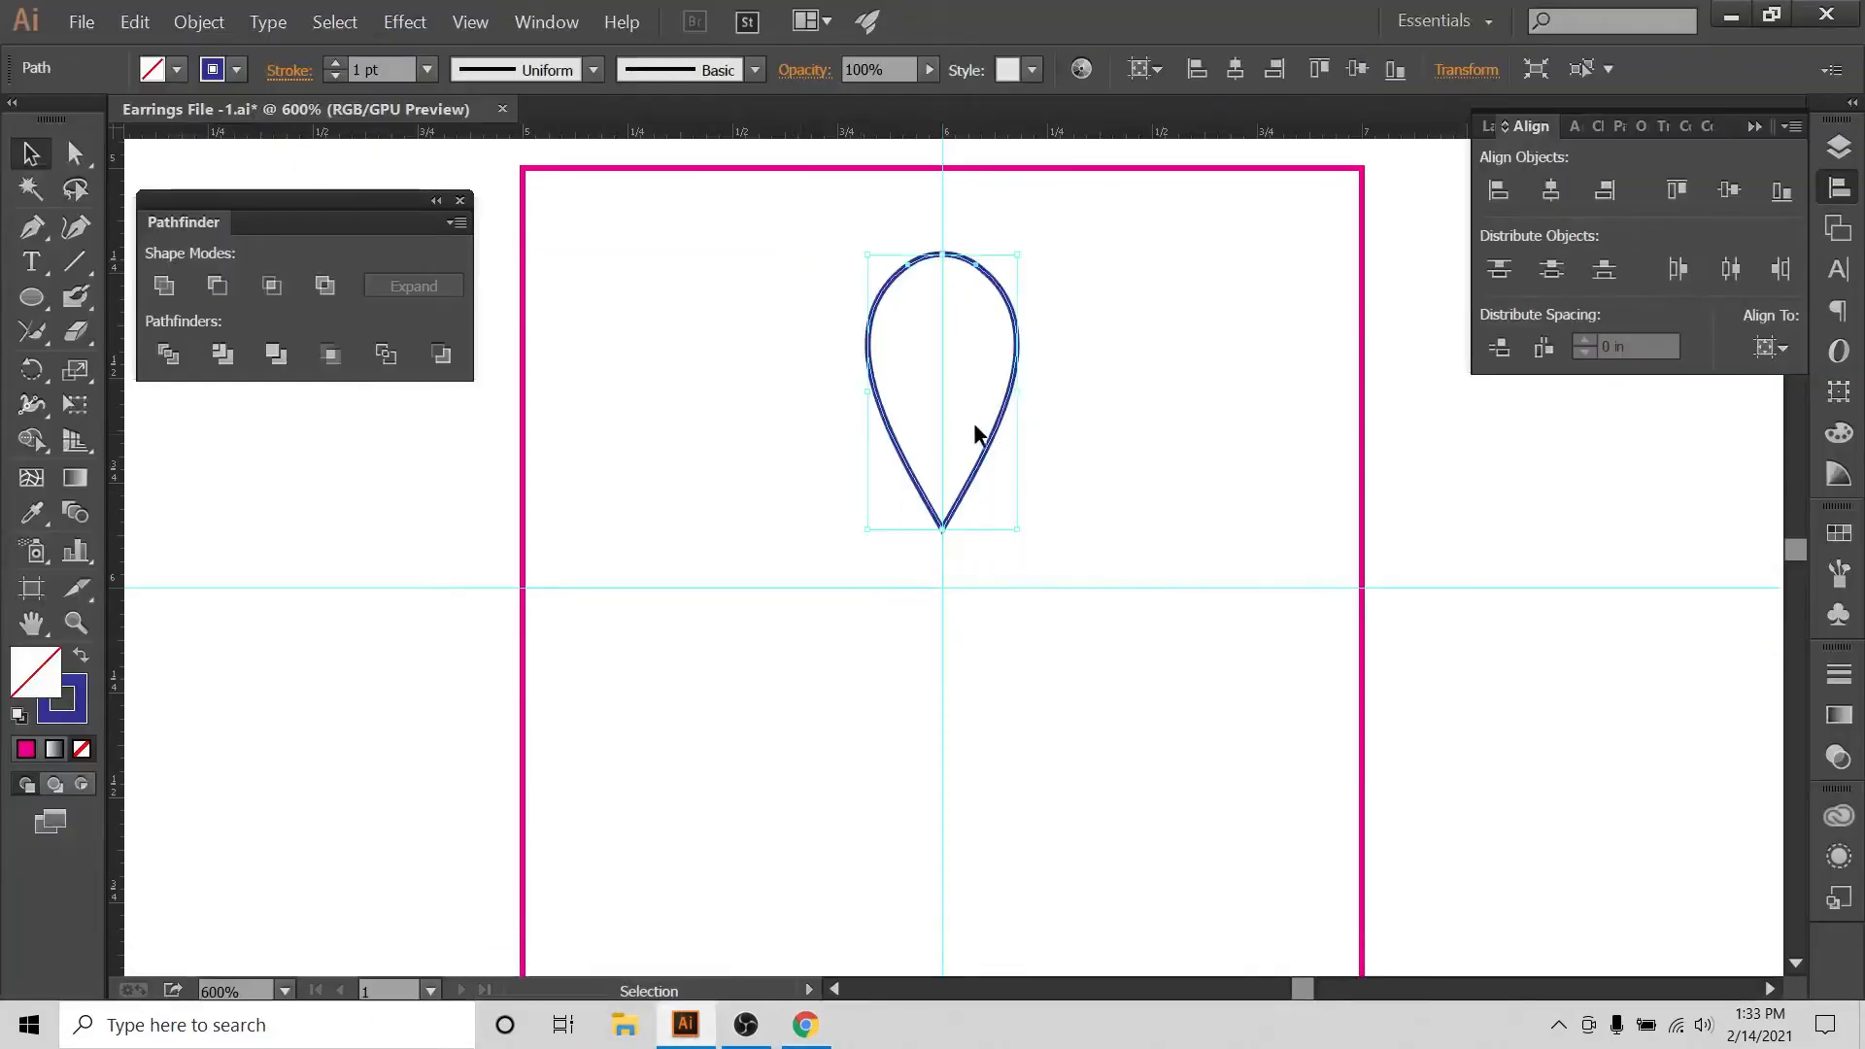
key(Up)
key(Up)
key(Up)
key(Up)
key(Up)
key(Up)
key(Up)
key(Up)
key(Up)
key(Up)
key(Up)
key(Up)
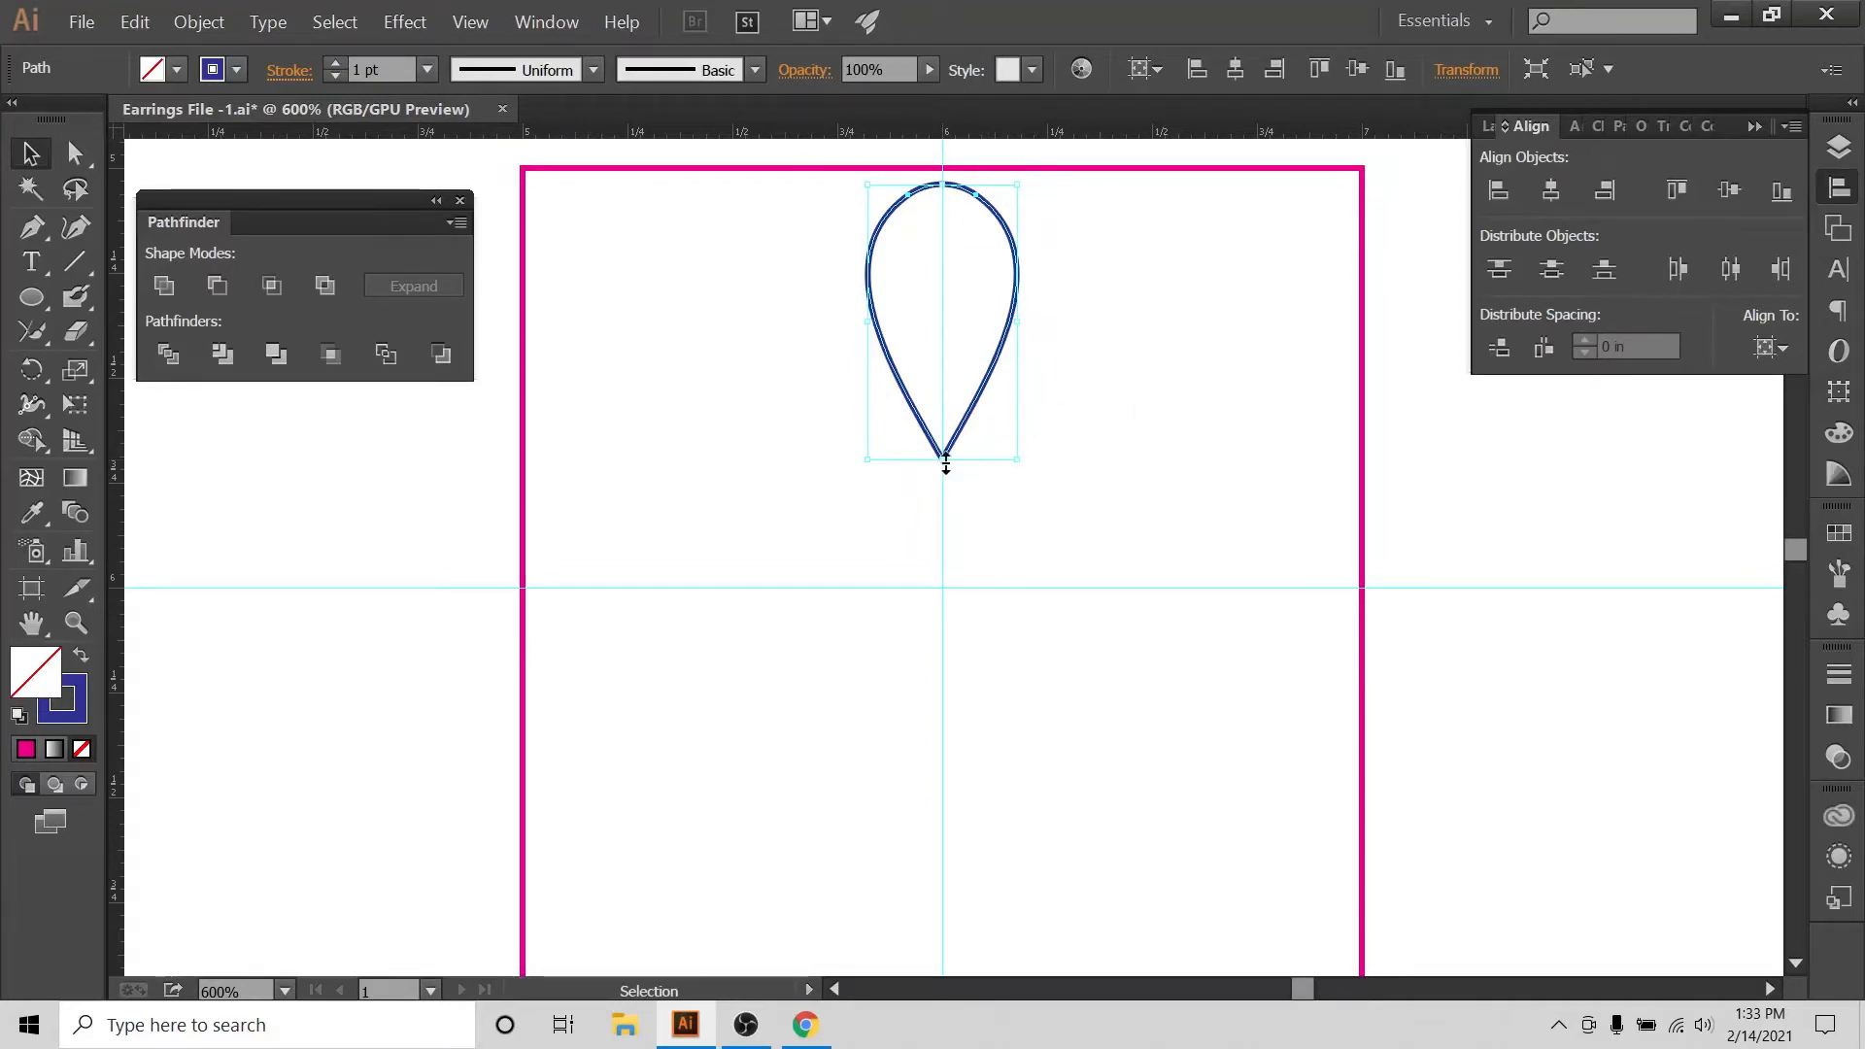
Enlarge the petal proportionally until its lower tip reaches the horizontal guide, and narrow it slightly from its right side.
drag(944, 460, 952, 596)
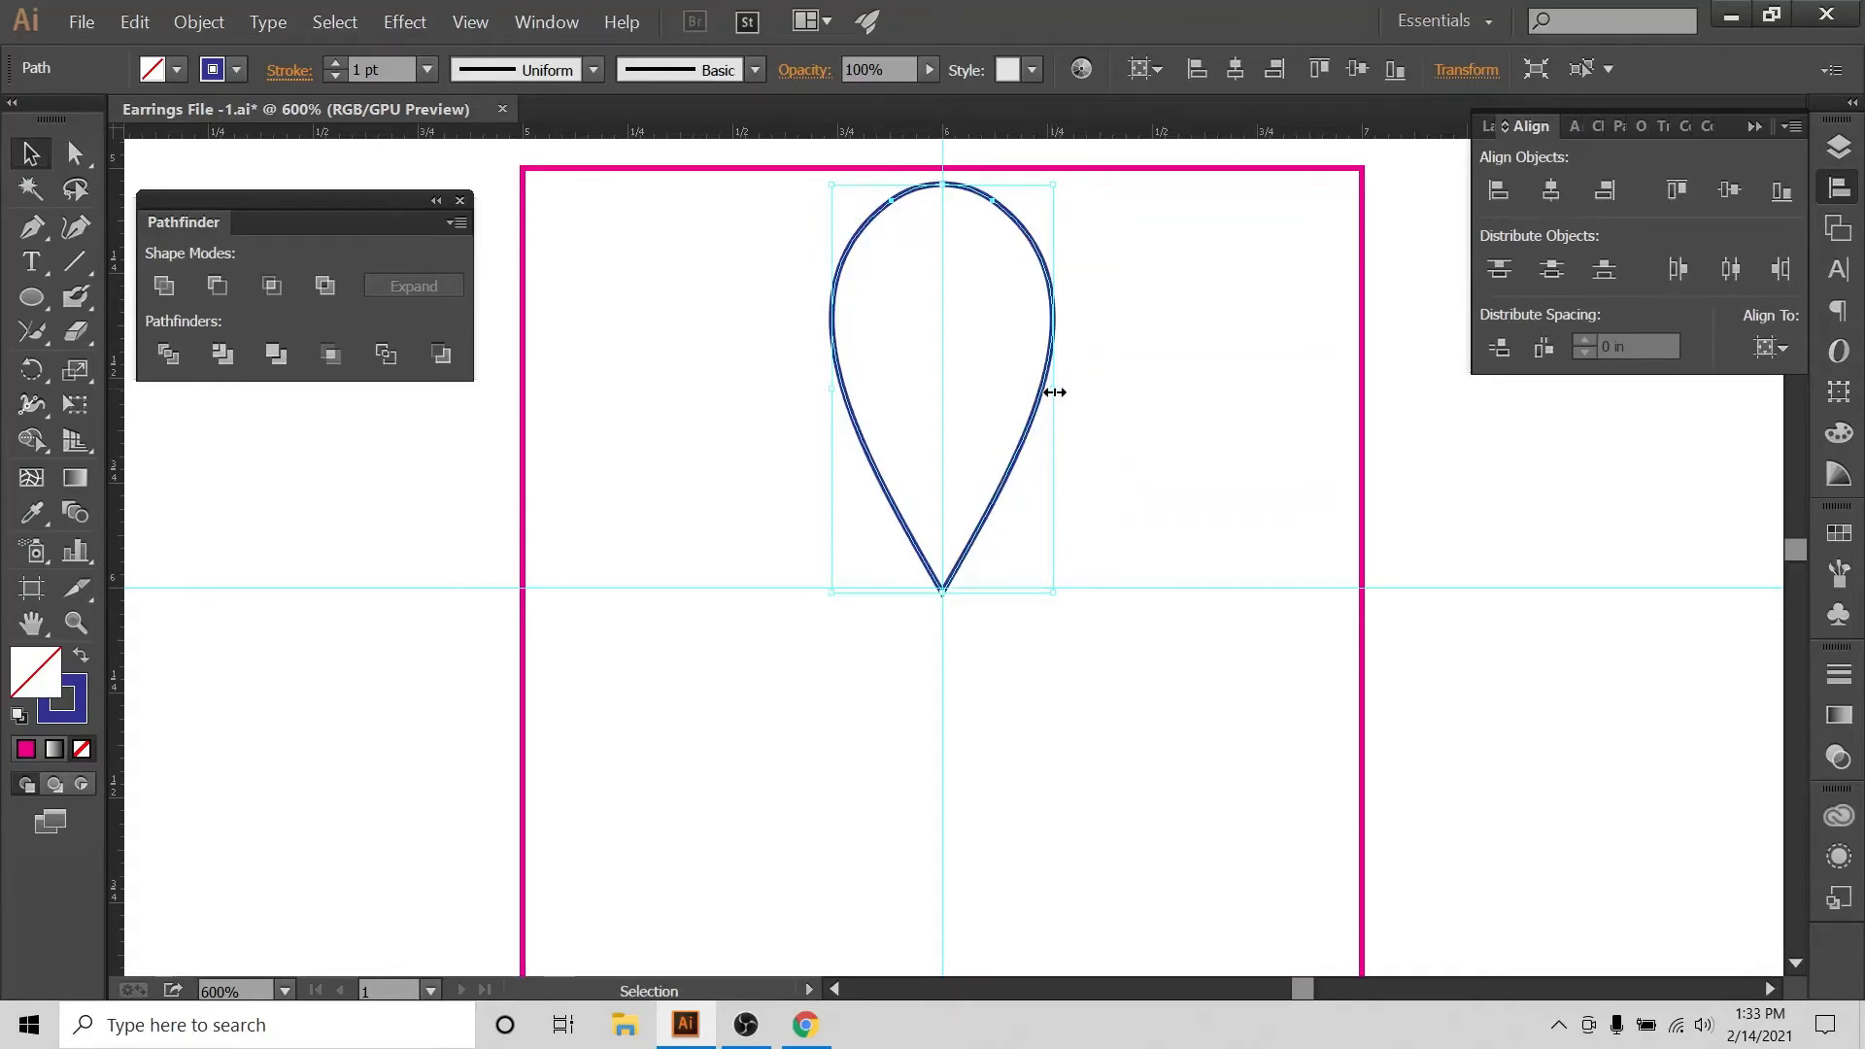
drag(1055, 393, 1023, 401)
drag(1023, 401, 1022, 401)
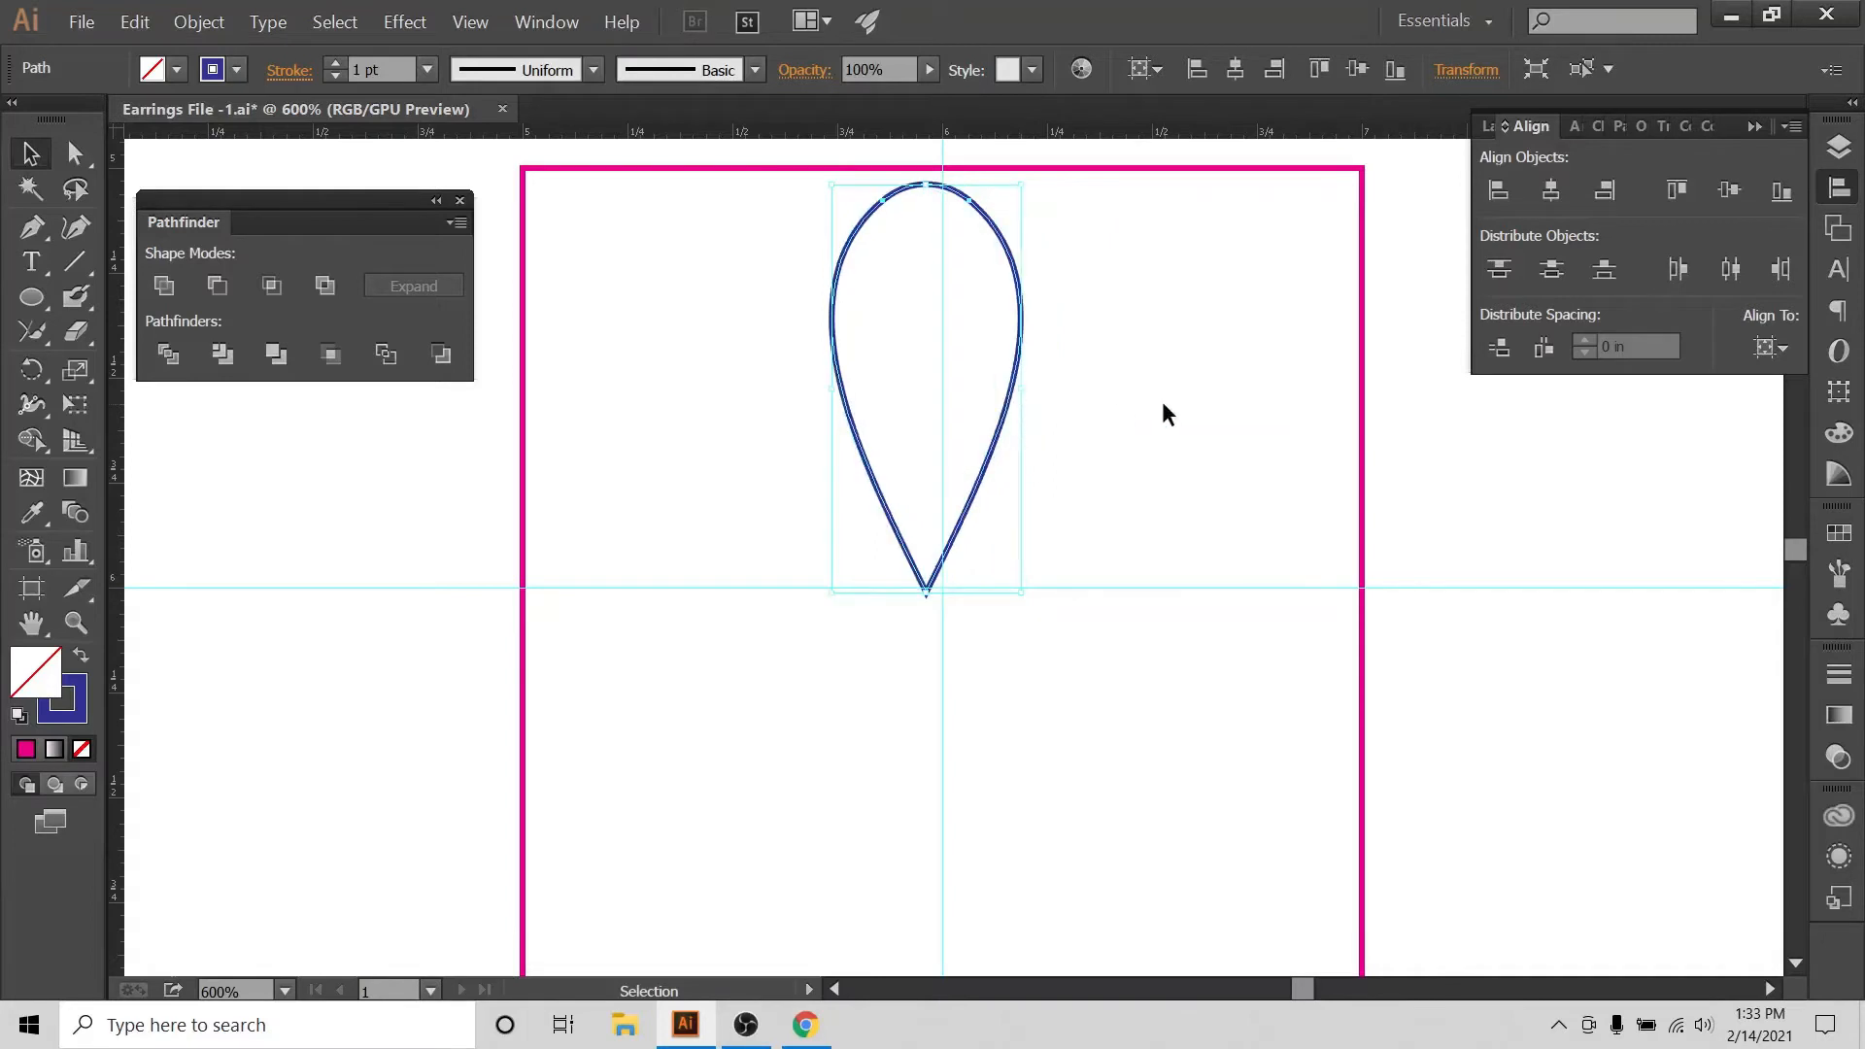
Realign the enlarged petal to the artboard's horizontal center and deselect it.
click(1162, 402)
drag(1040, 219, 667, 679)
click(1770, 346)
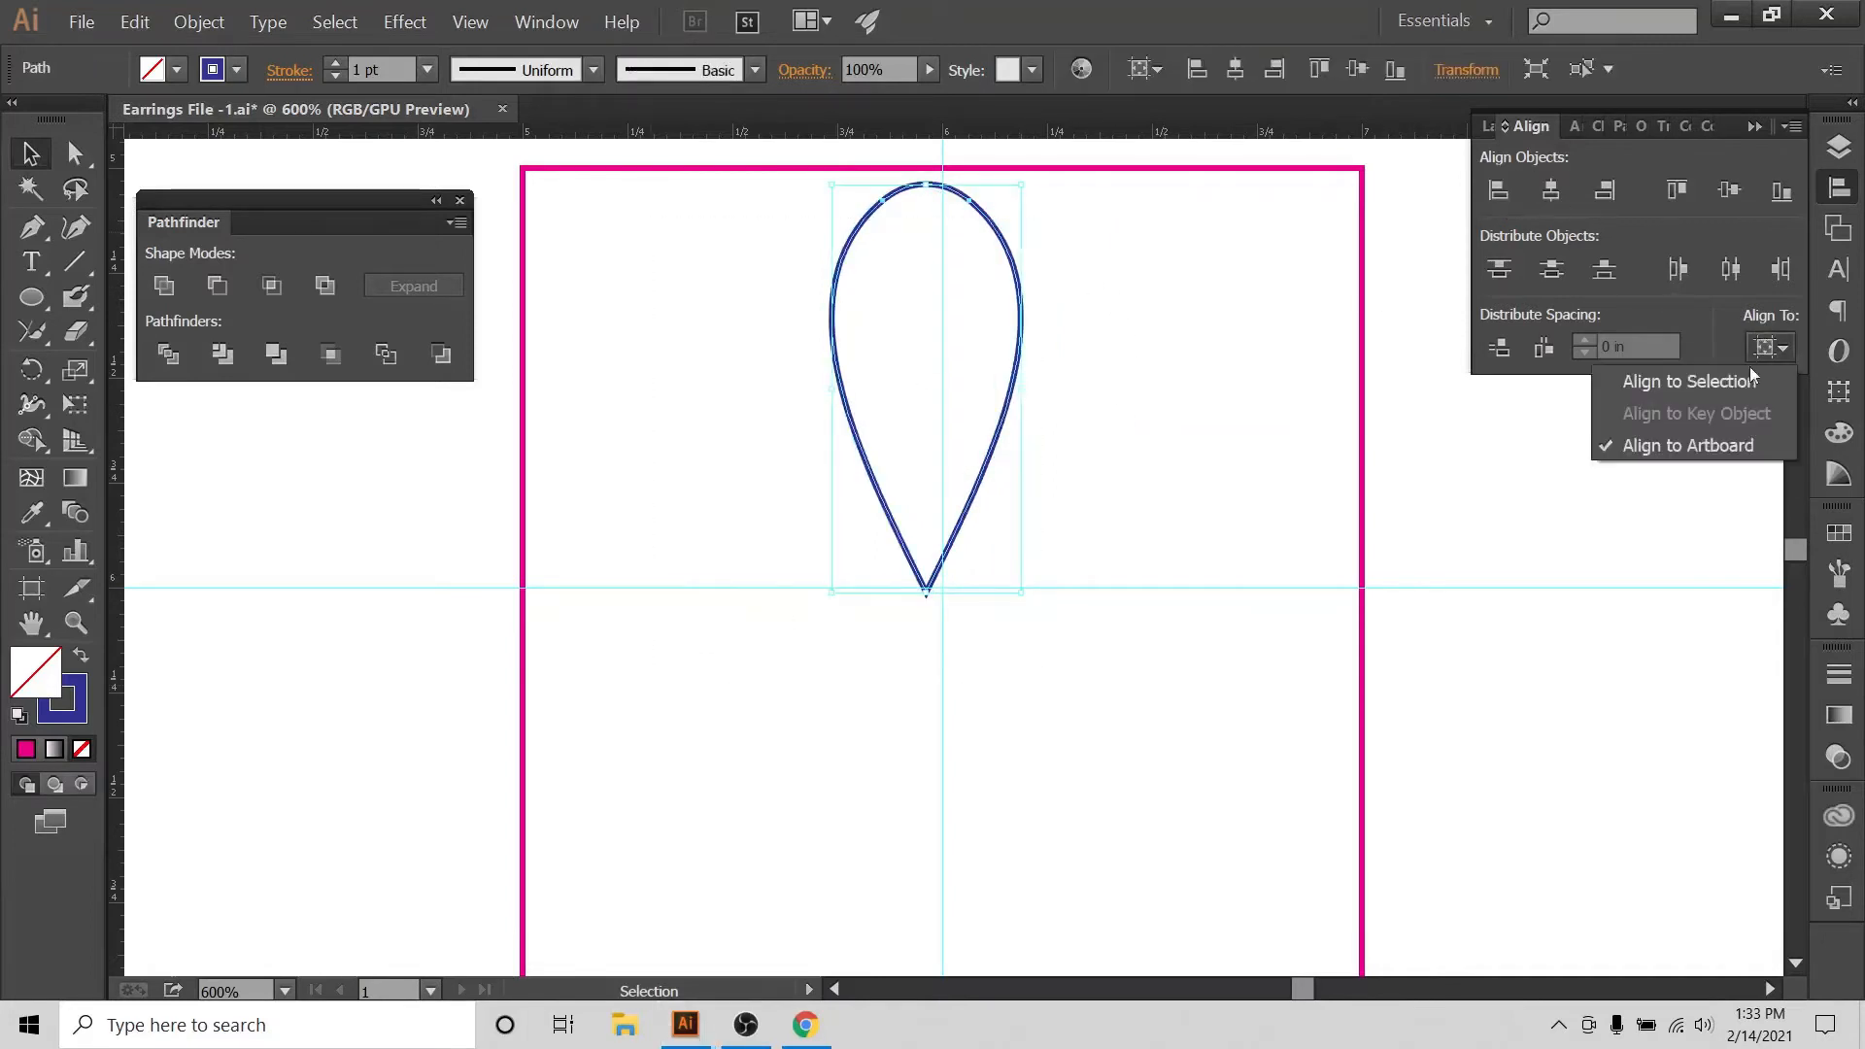
click(1551, 190)
click(1551, 190)
click(1112, 345)
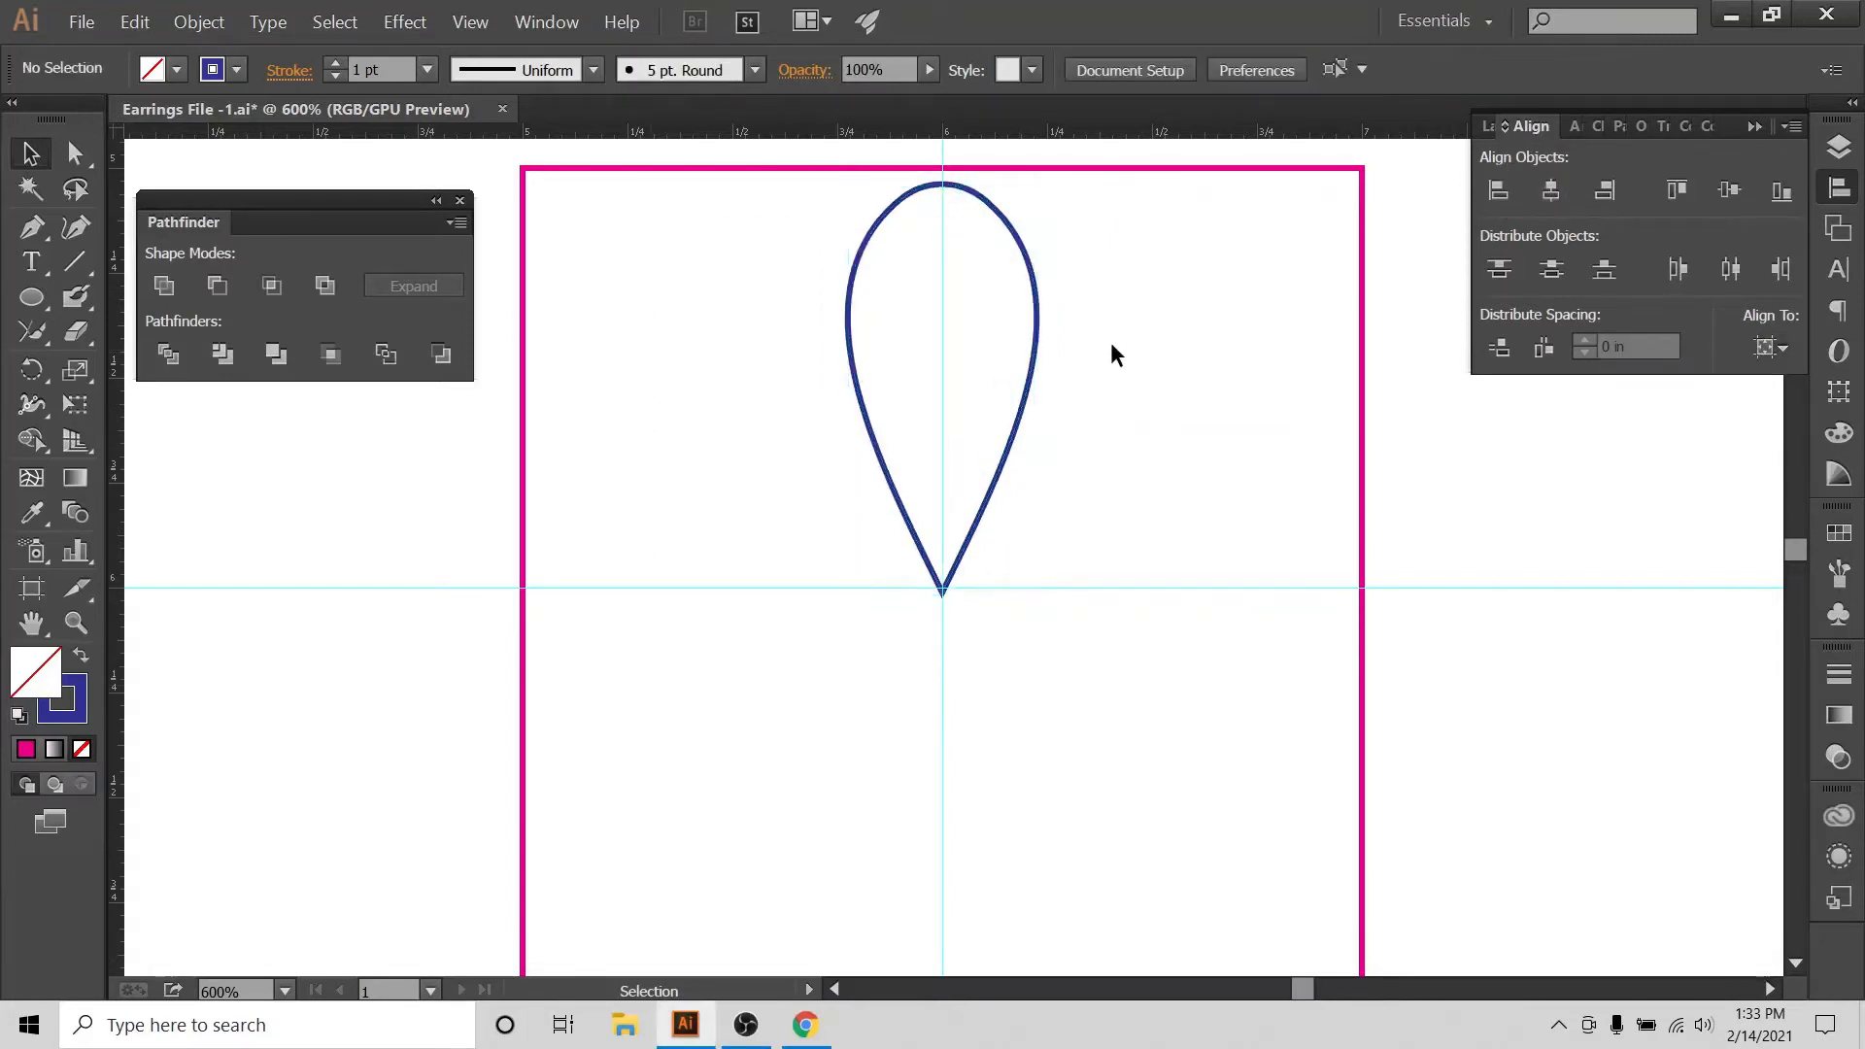
Narrow the petal further from its right side to a width of about 1/3 inch.
drag(734, 278, 1020, 618)
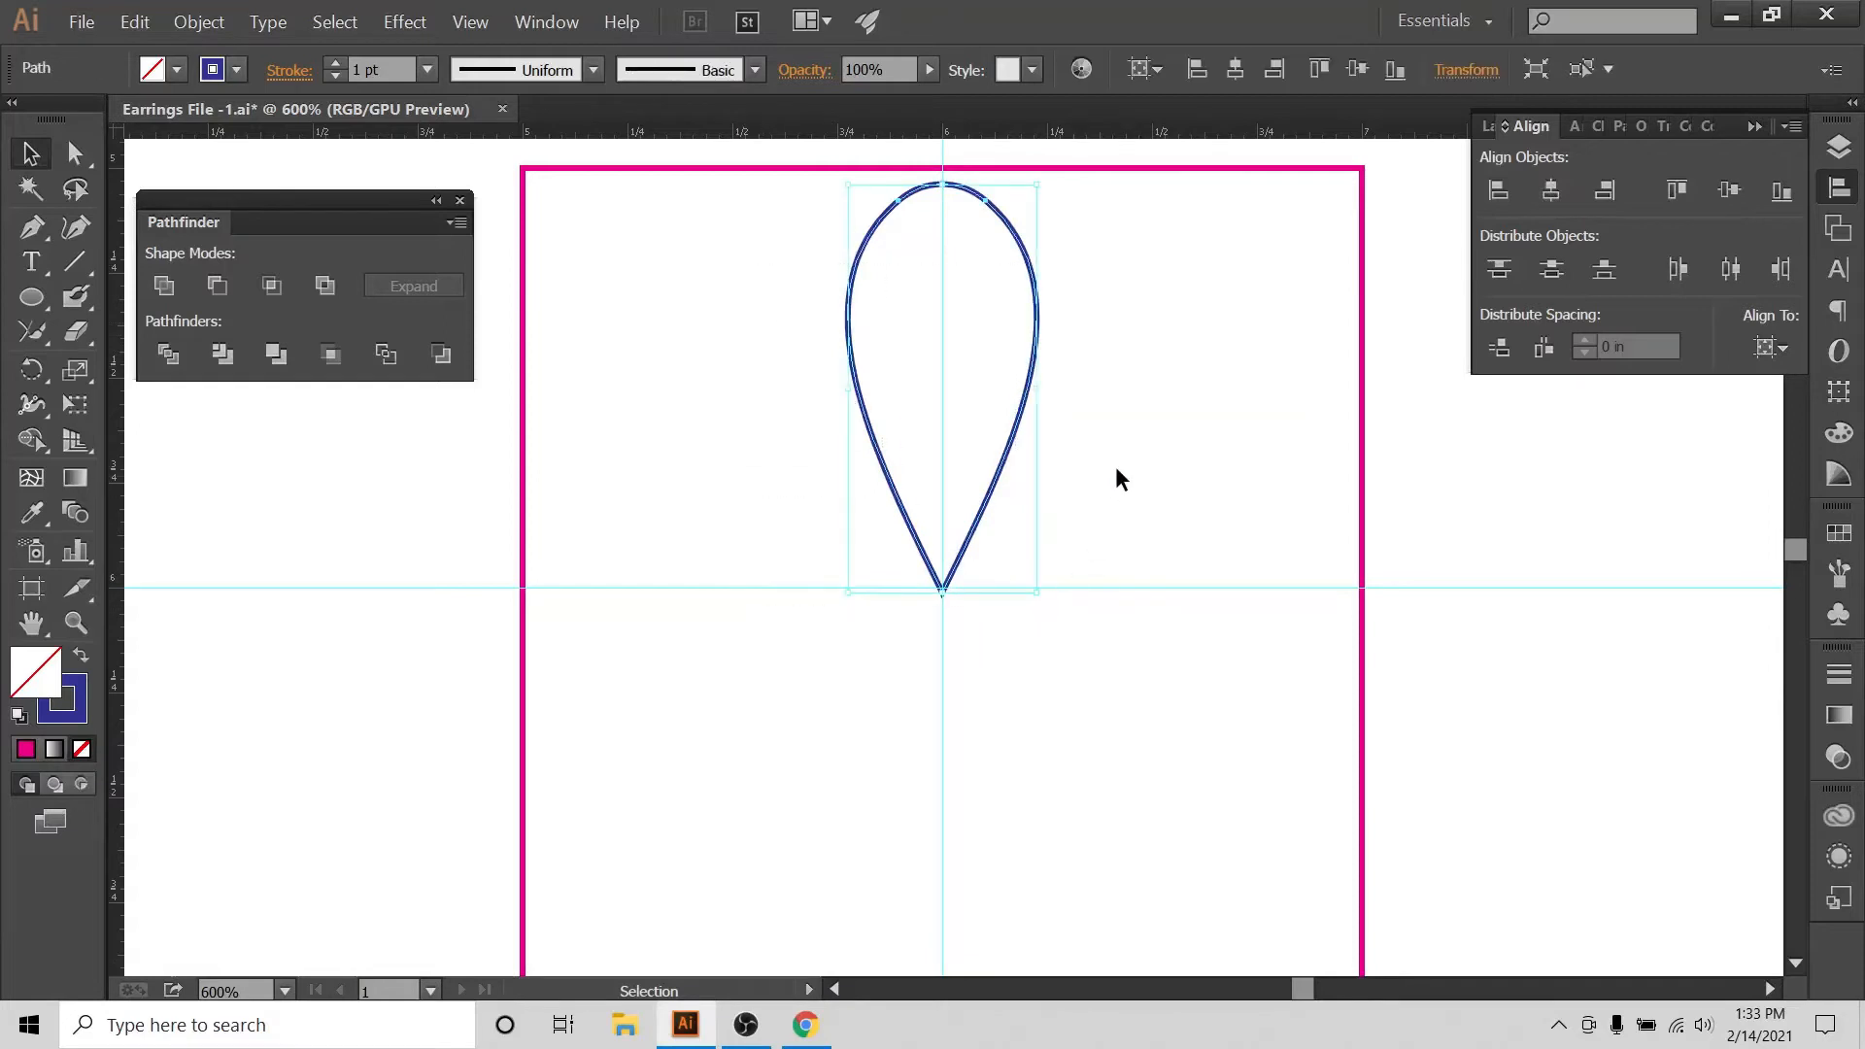
click(1007, 341)
drag(1057, 402, 986, 392)
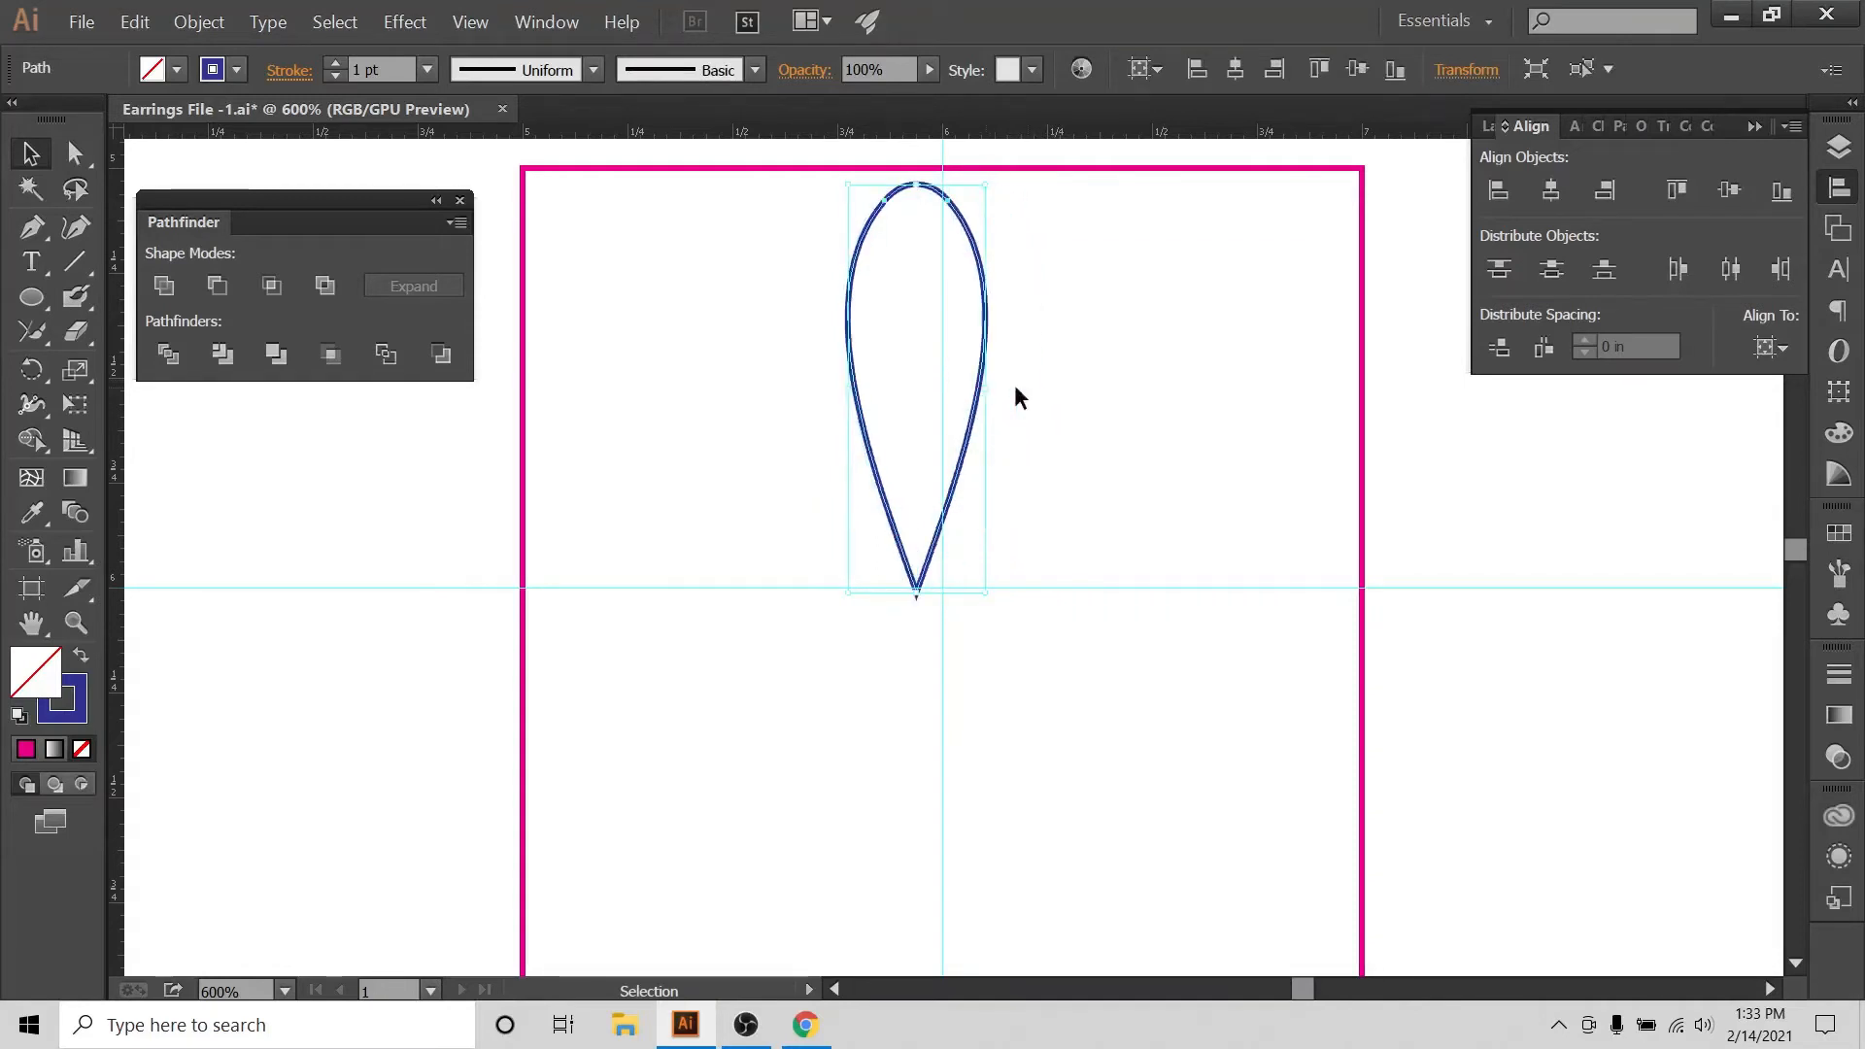
Bring the narrowed petal back onto the vertical guide by centering it horizontally on the artboard.
click(863, 348)
key(ctrl+a)
click(1552, 191)
click(1099, 382)
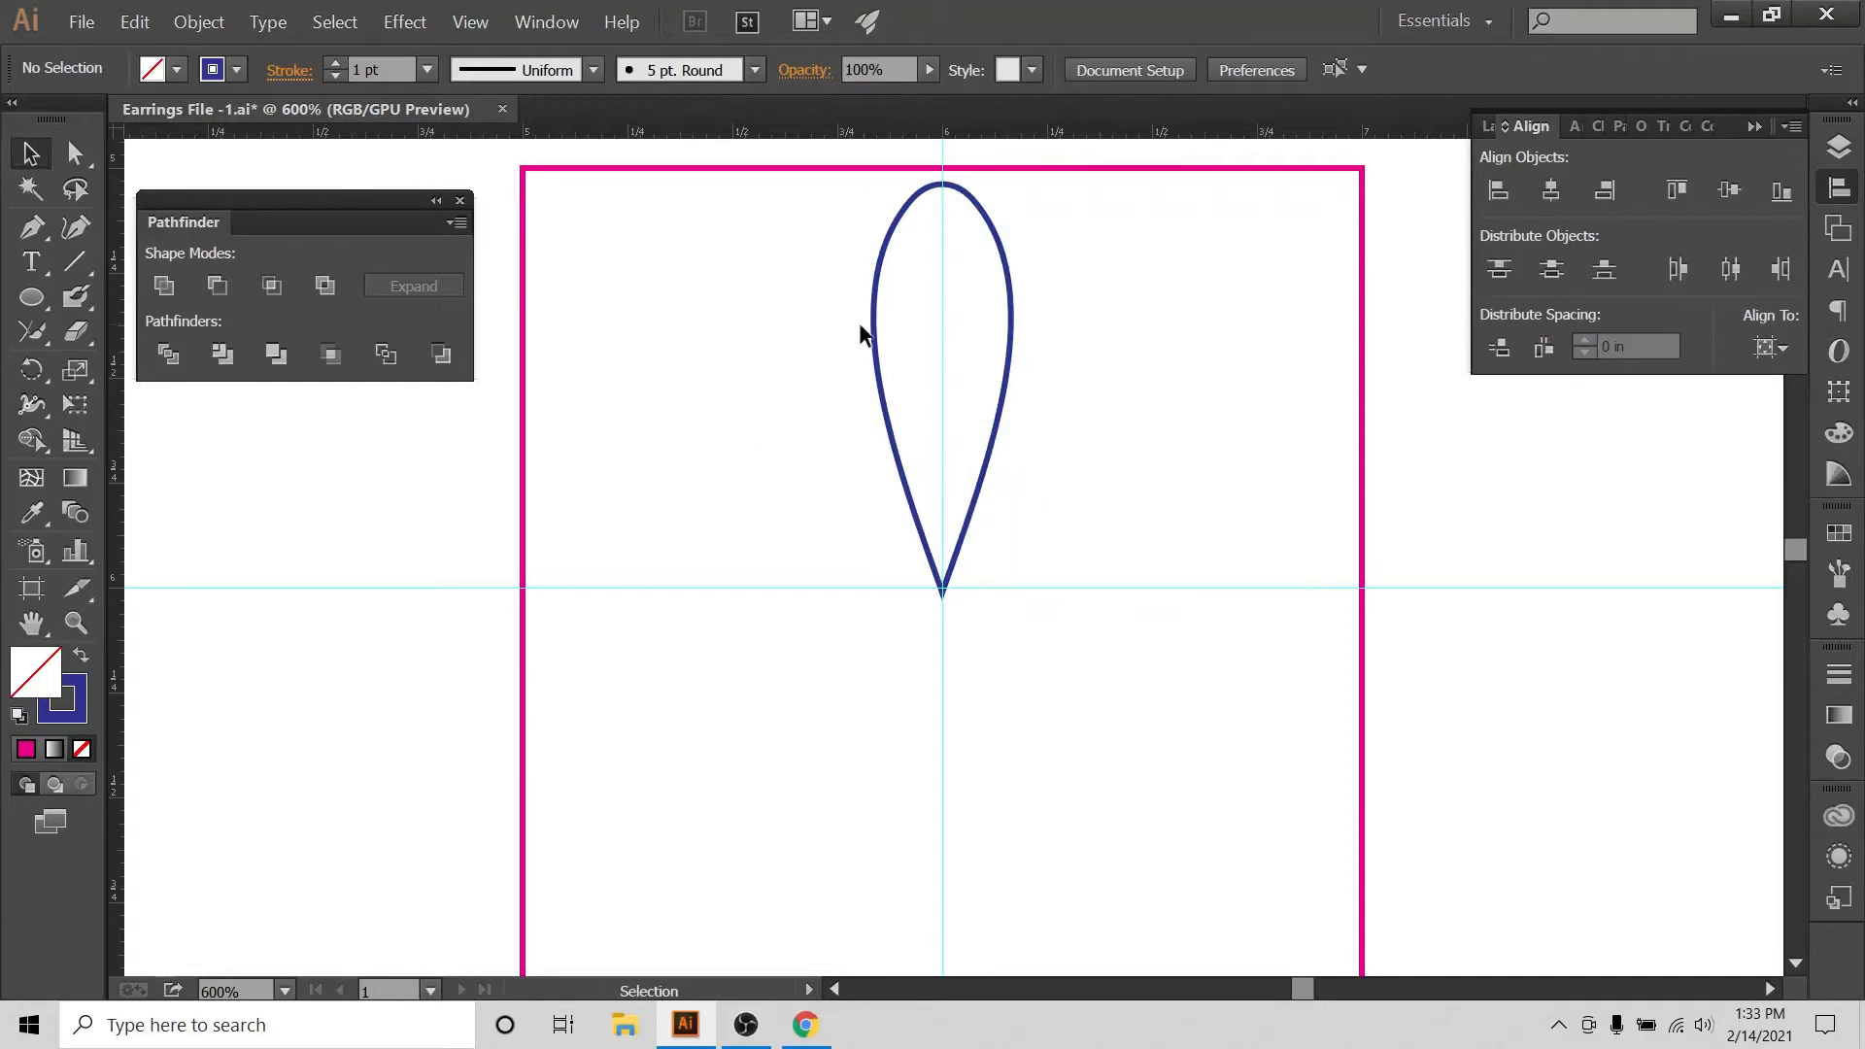
Lengthen the petal downward until its tip lies about 1/4 inch below the horizontal guide, keeping its width.
drag(807, 306, 892, 405)
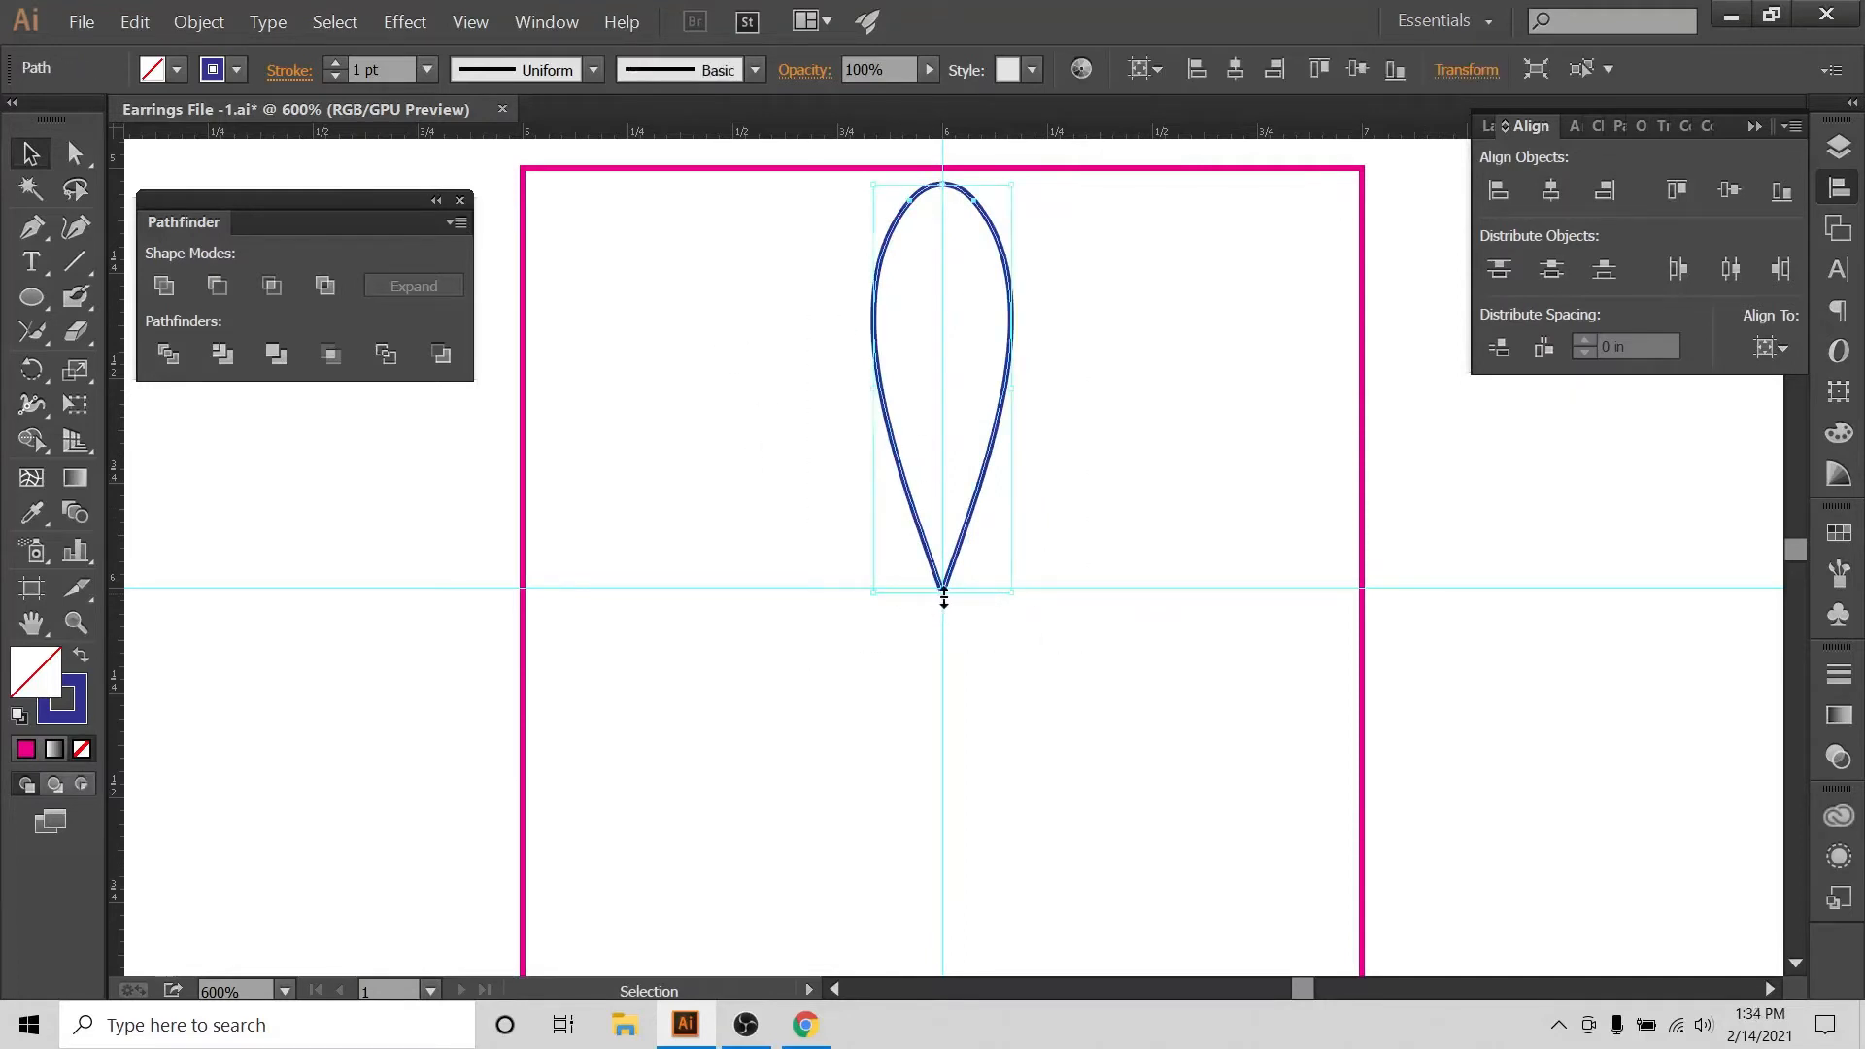
drag(944, 597, 956, 702)
click(1103, 465)
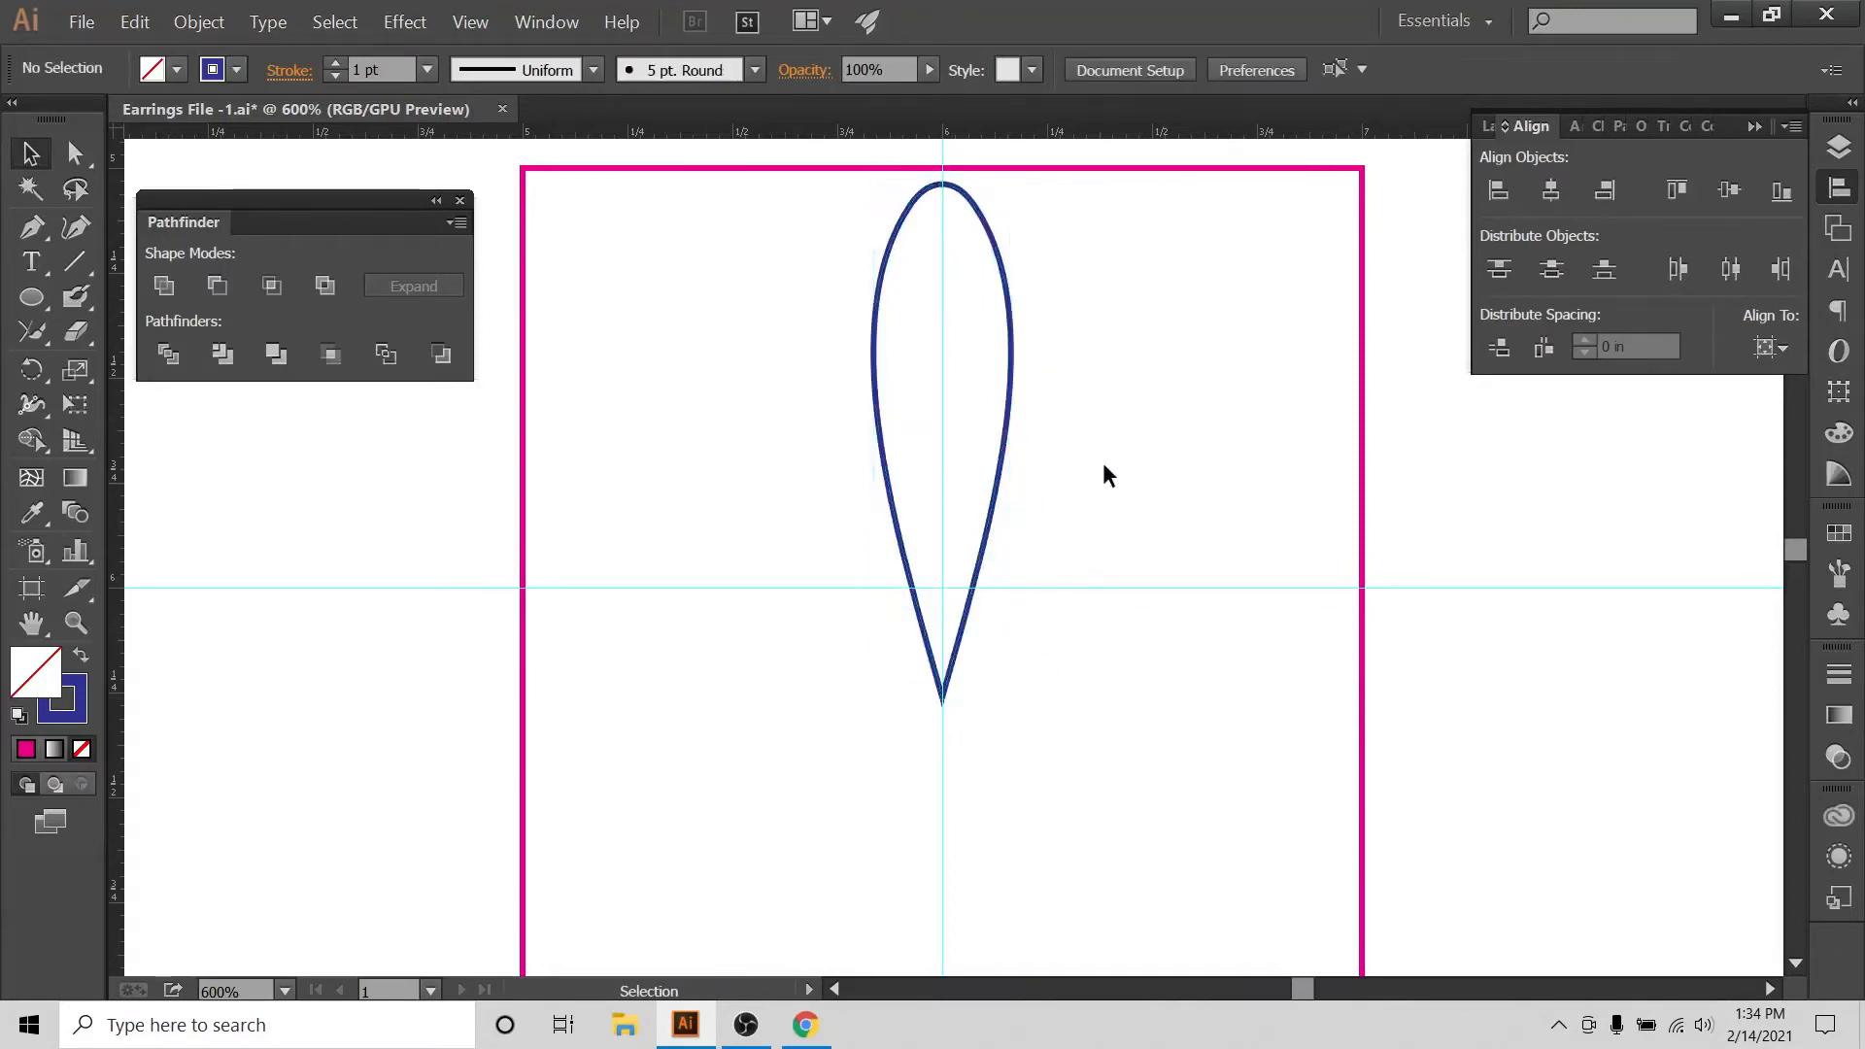
Center the lengthened petal horizontally on the artboard and deselect it.
drag(839, 244, 1122, 670)
click(1770, 347)
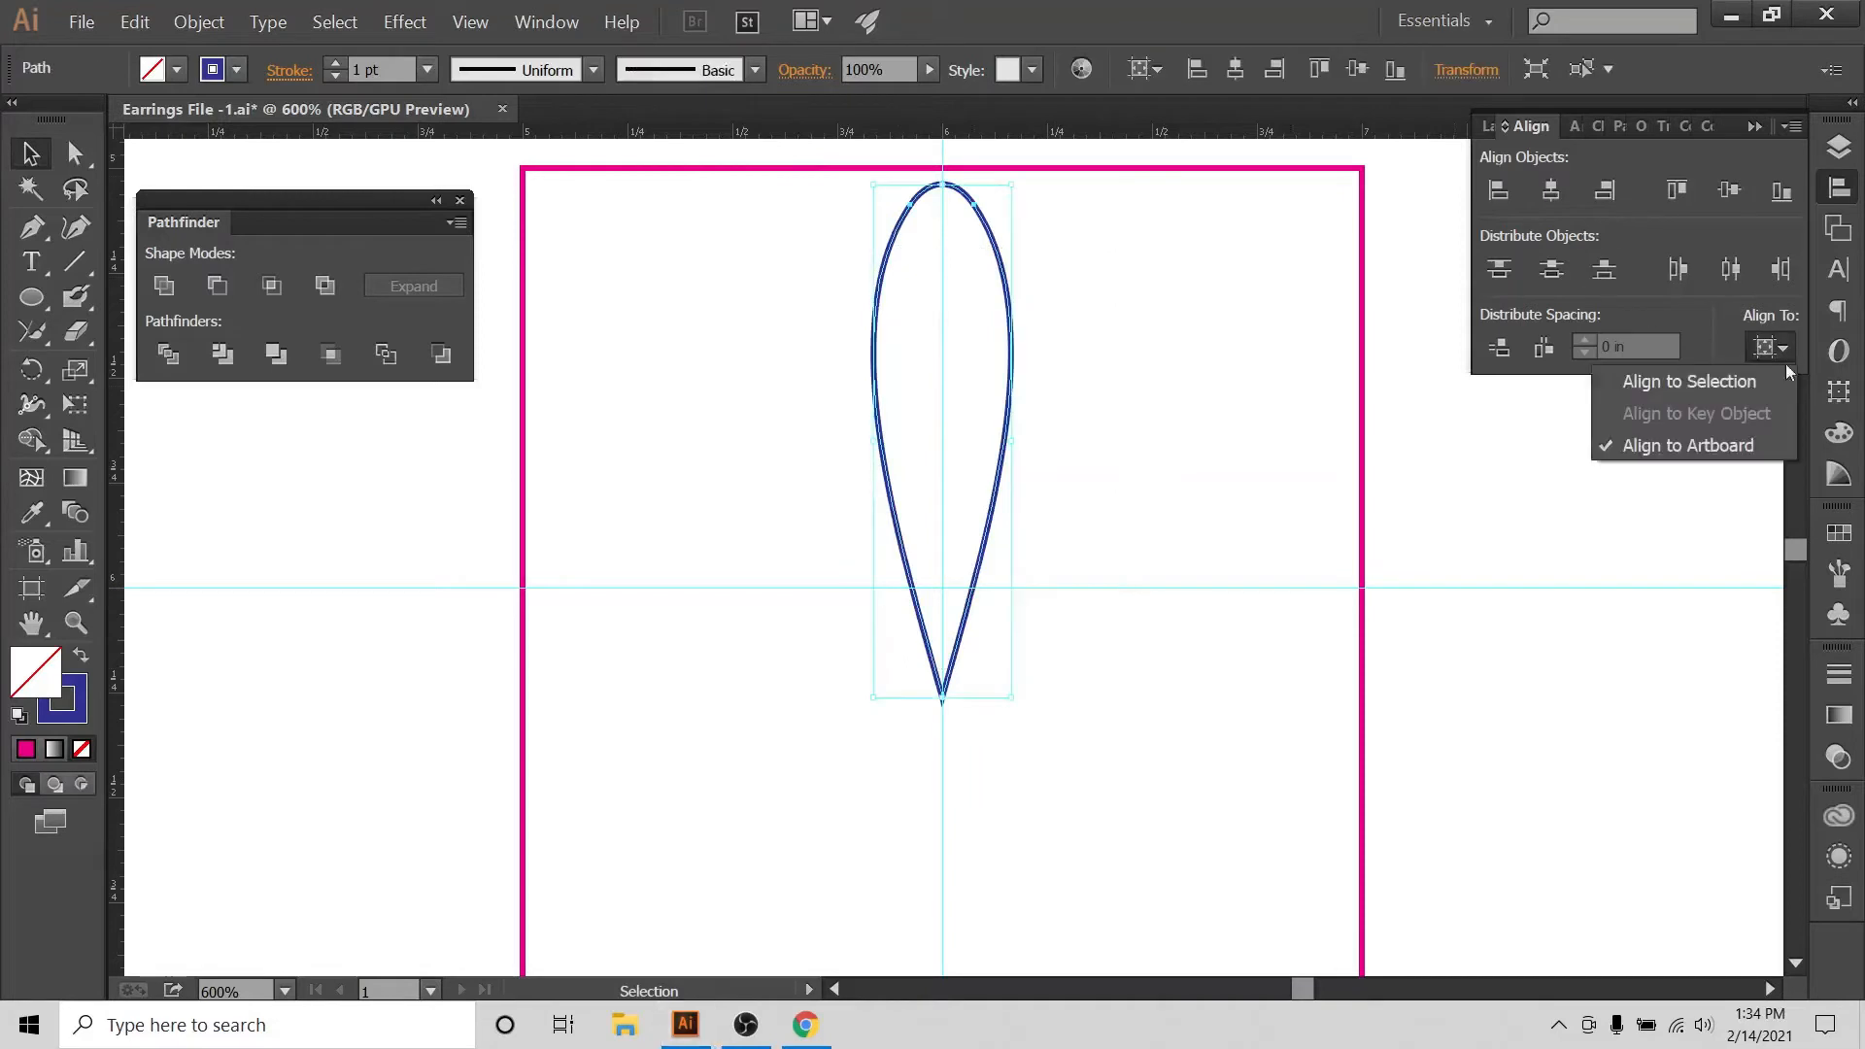
click(1554, 197)
click(1090, 279)
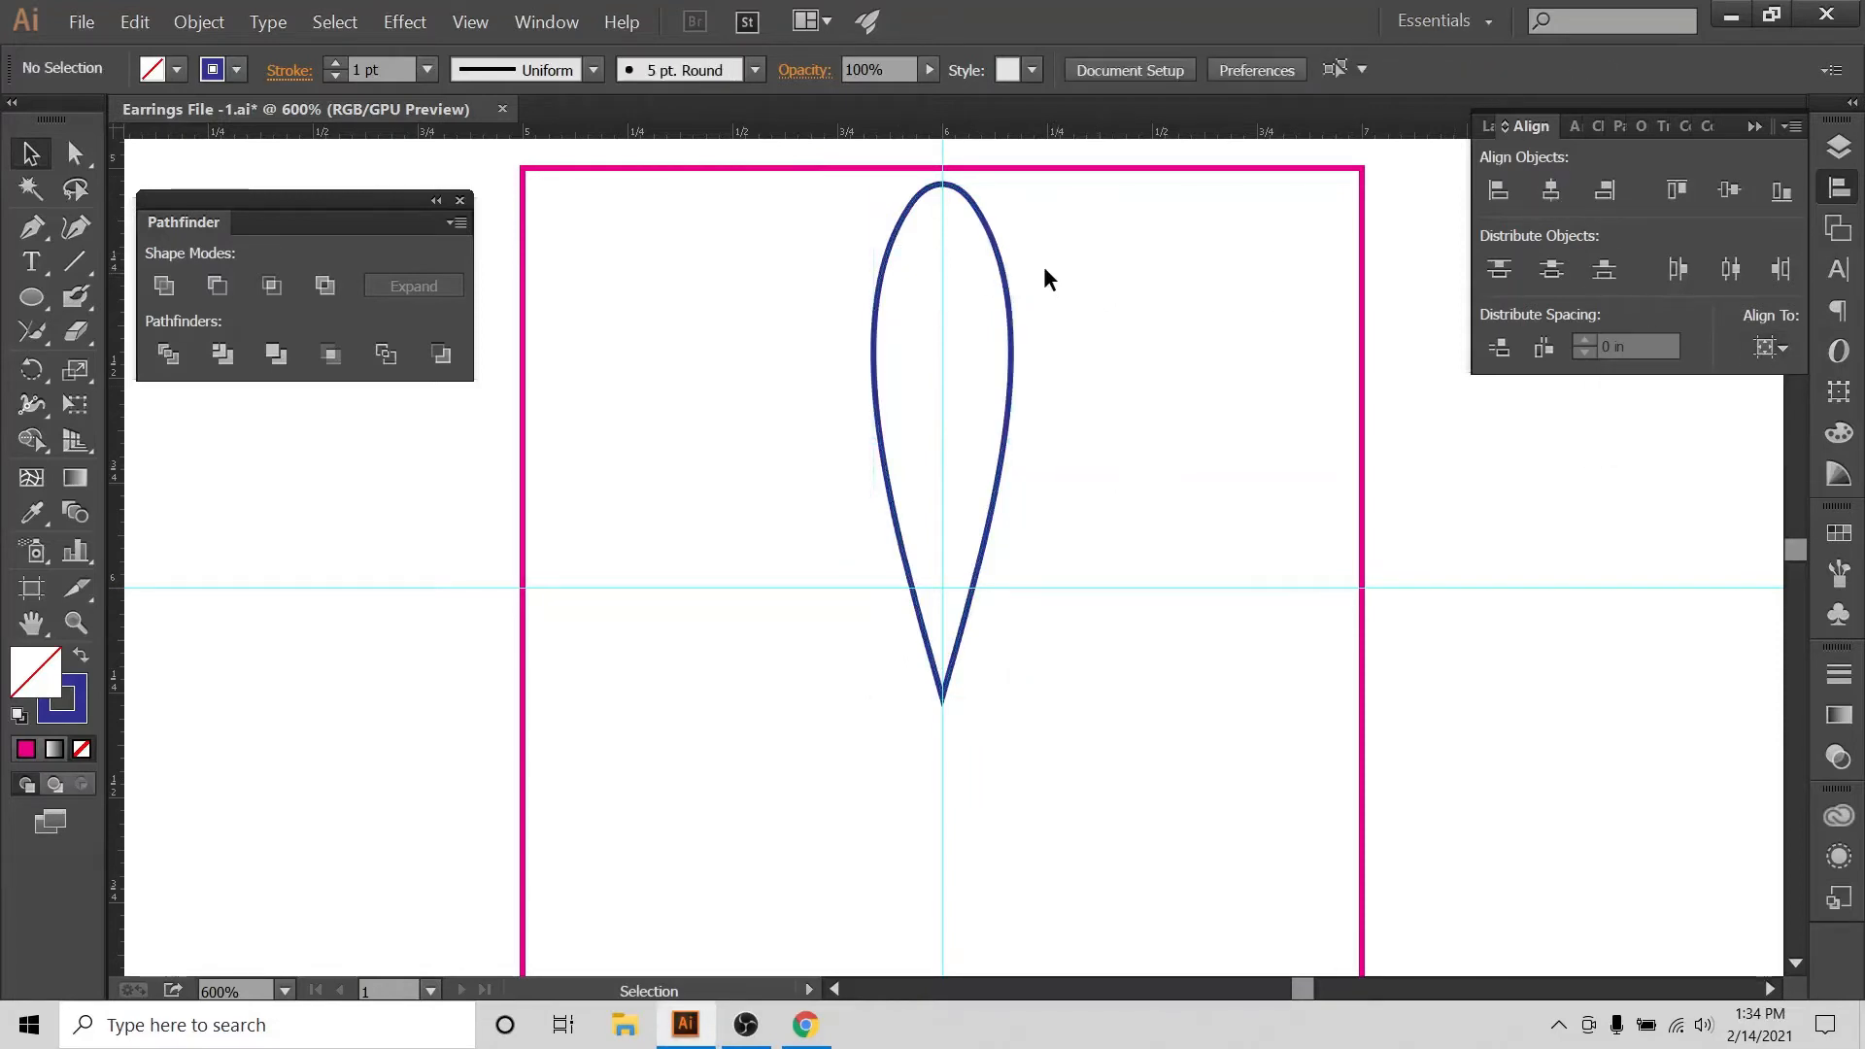
Place a copy of the long petal outside the pink square, to its right, leaving the original on the guide.
drag(1043, 266, 957, 364)
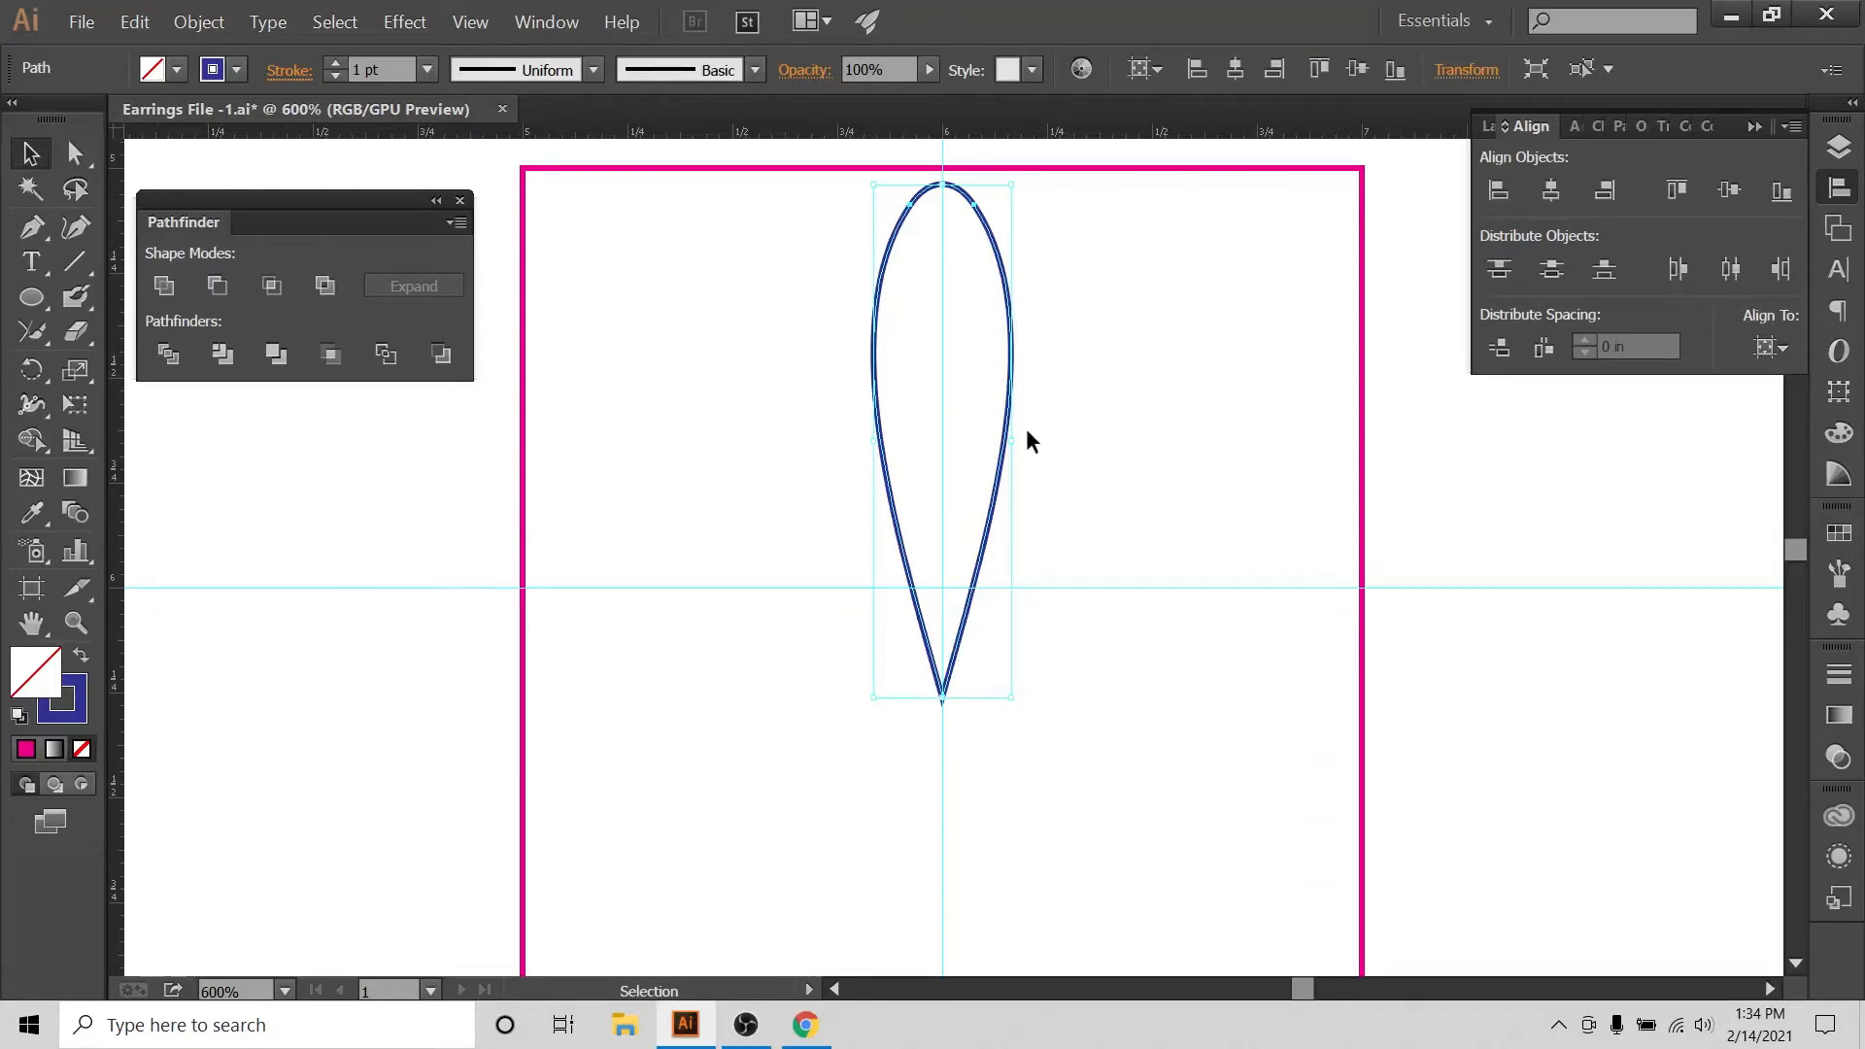
drag(1007, 430, 1744, 648)
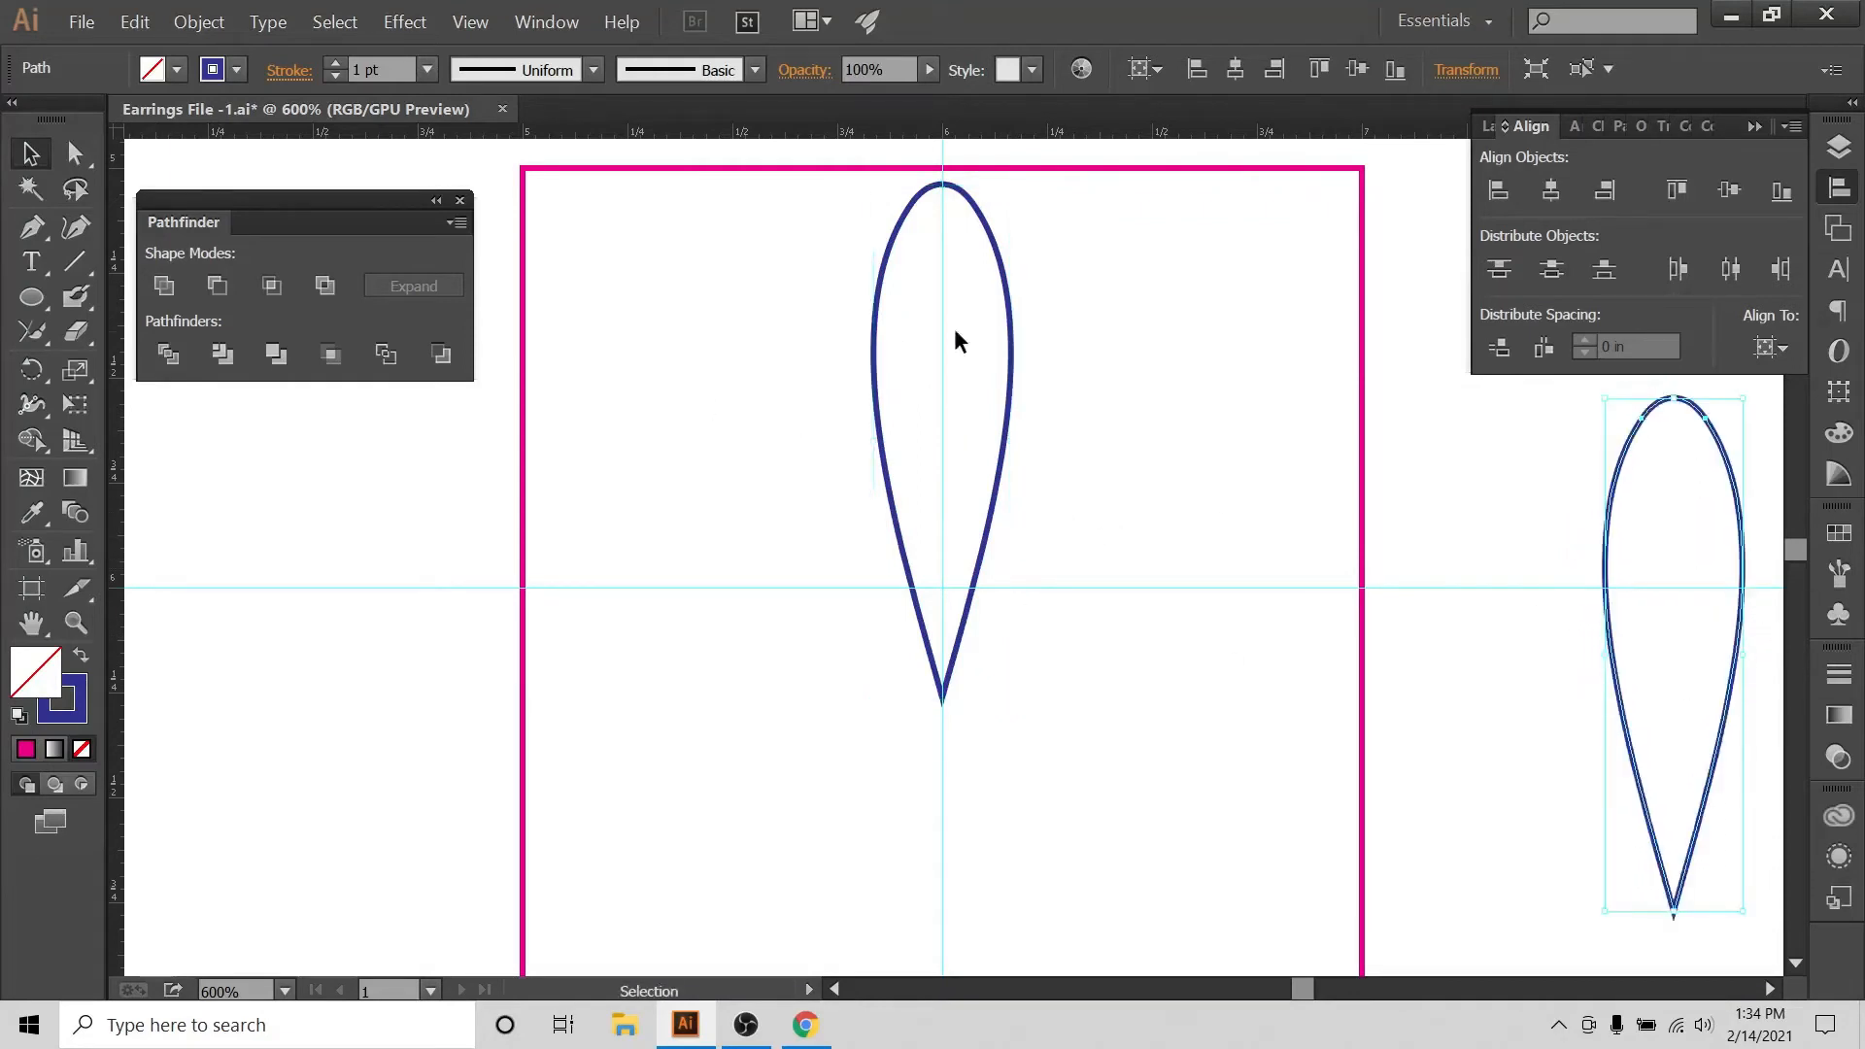
click(1053, 307)
Swap fill and stroke on the petal inside the square, giving it a solid blue fill and no stroke.
click(900, 530)
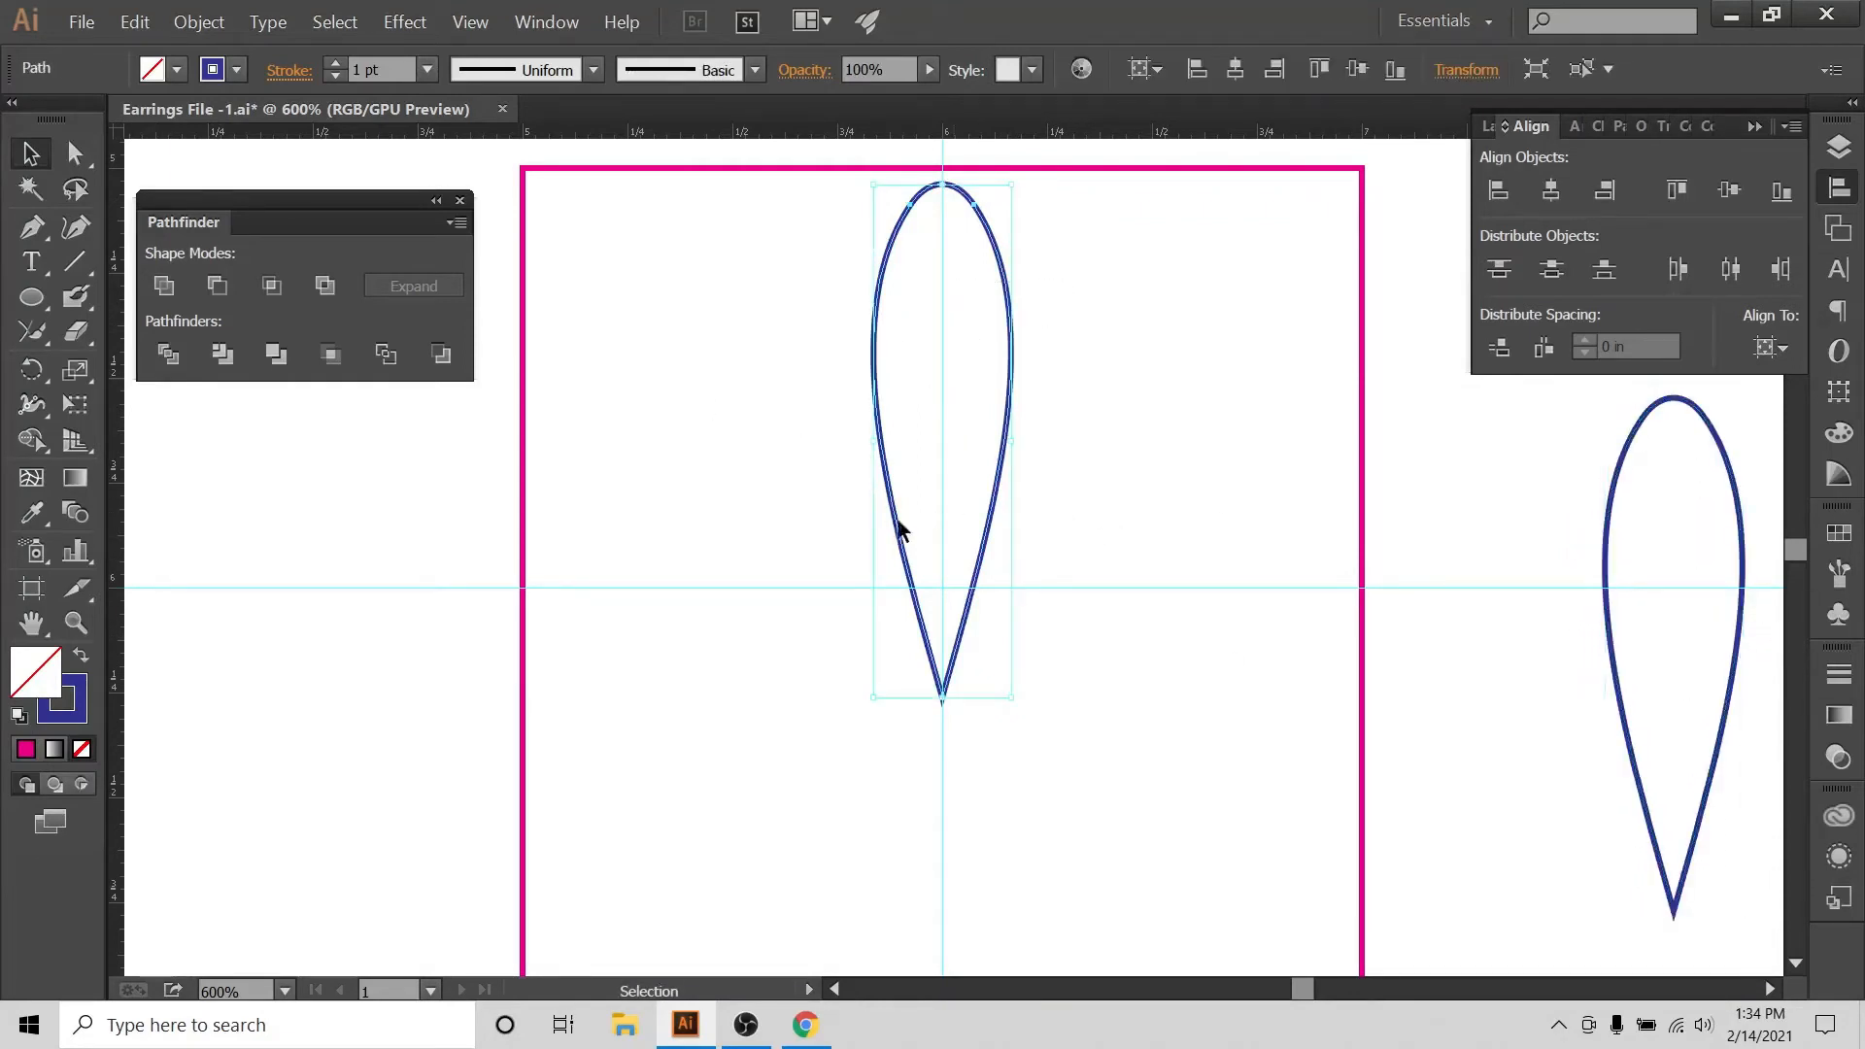
click(81, 660)
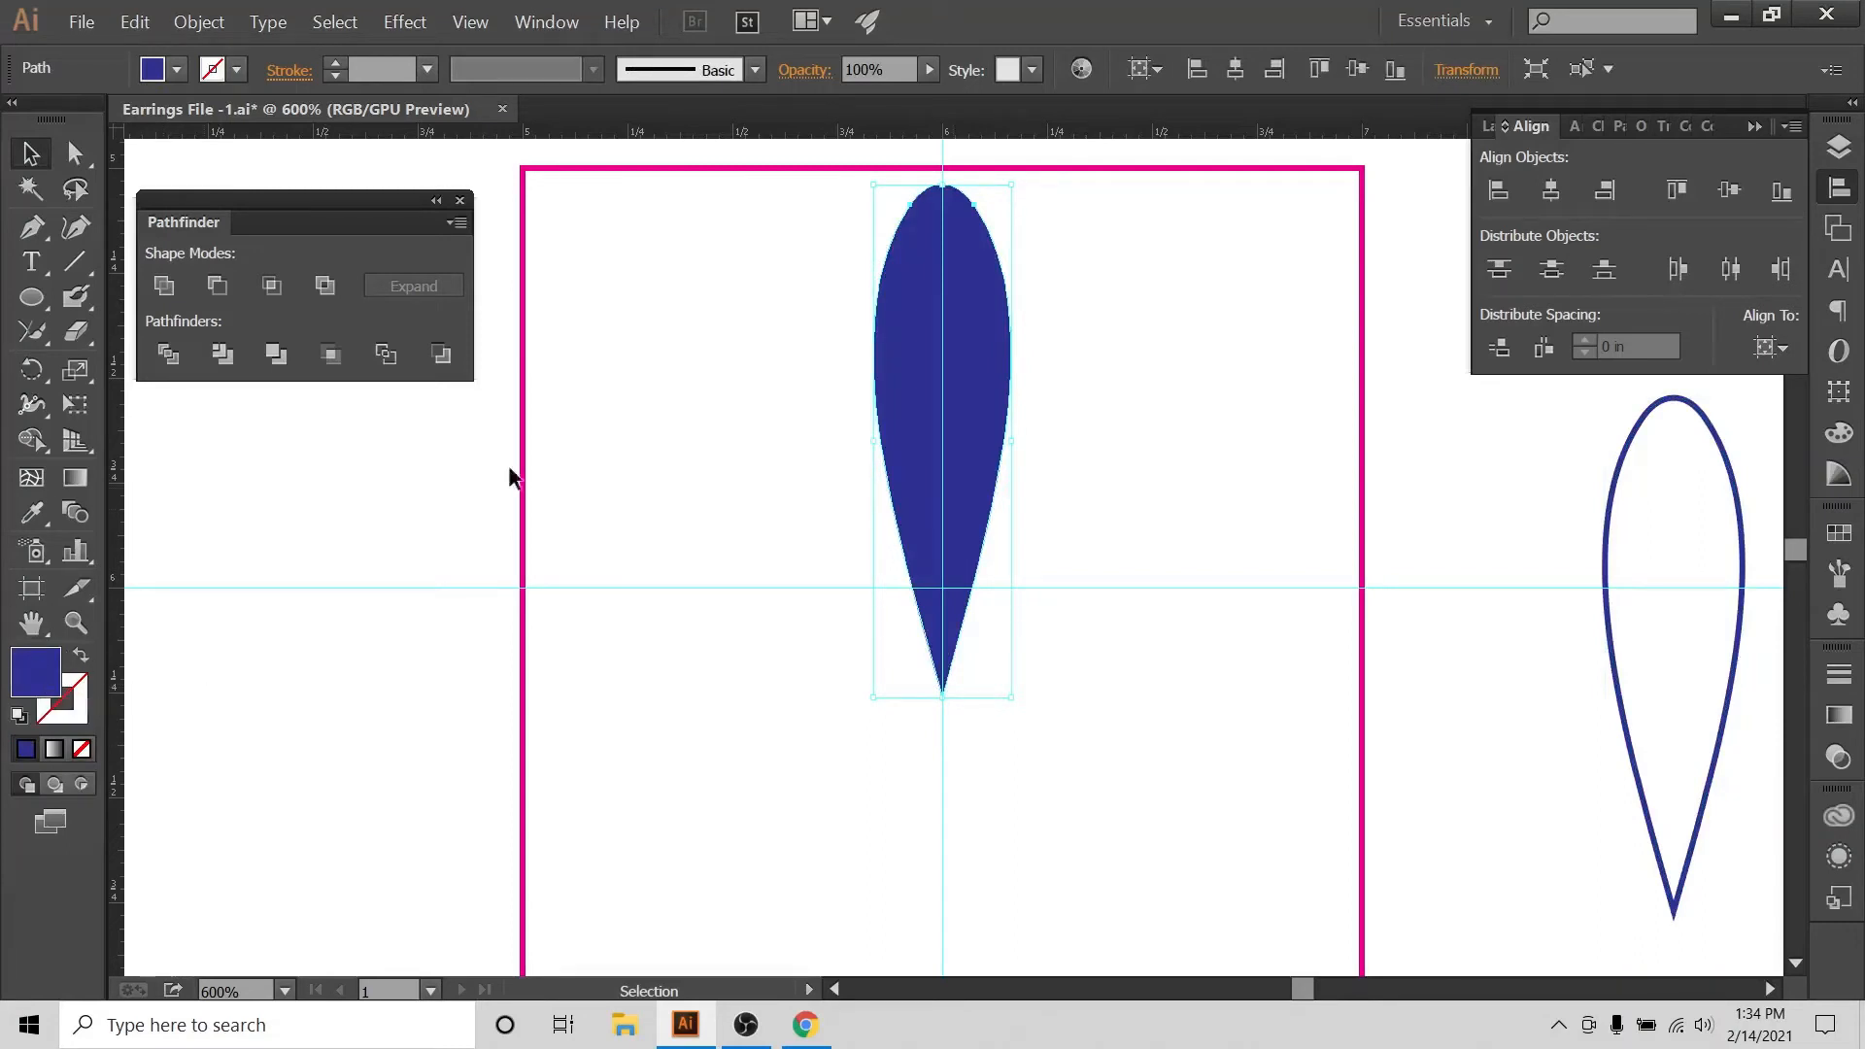
click(715, 394)
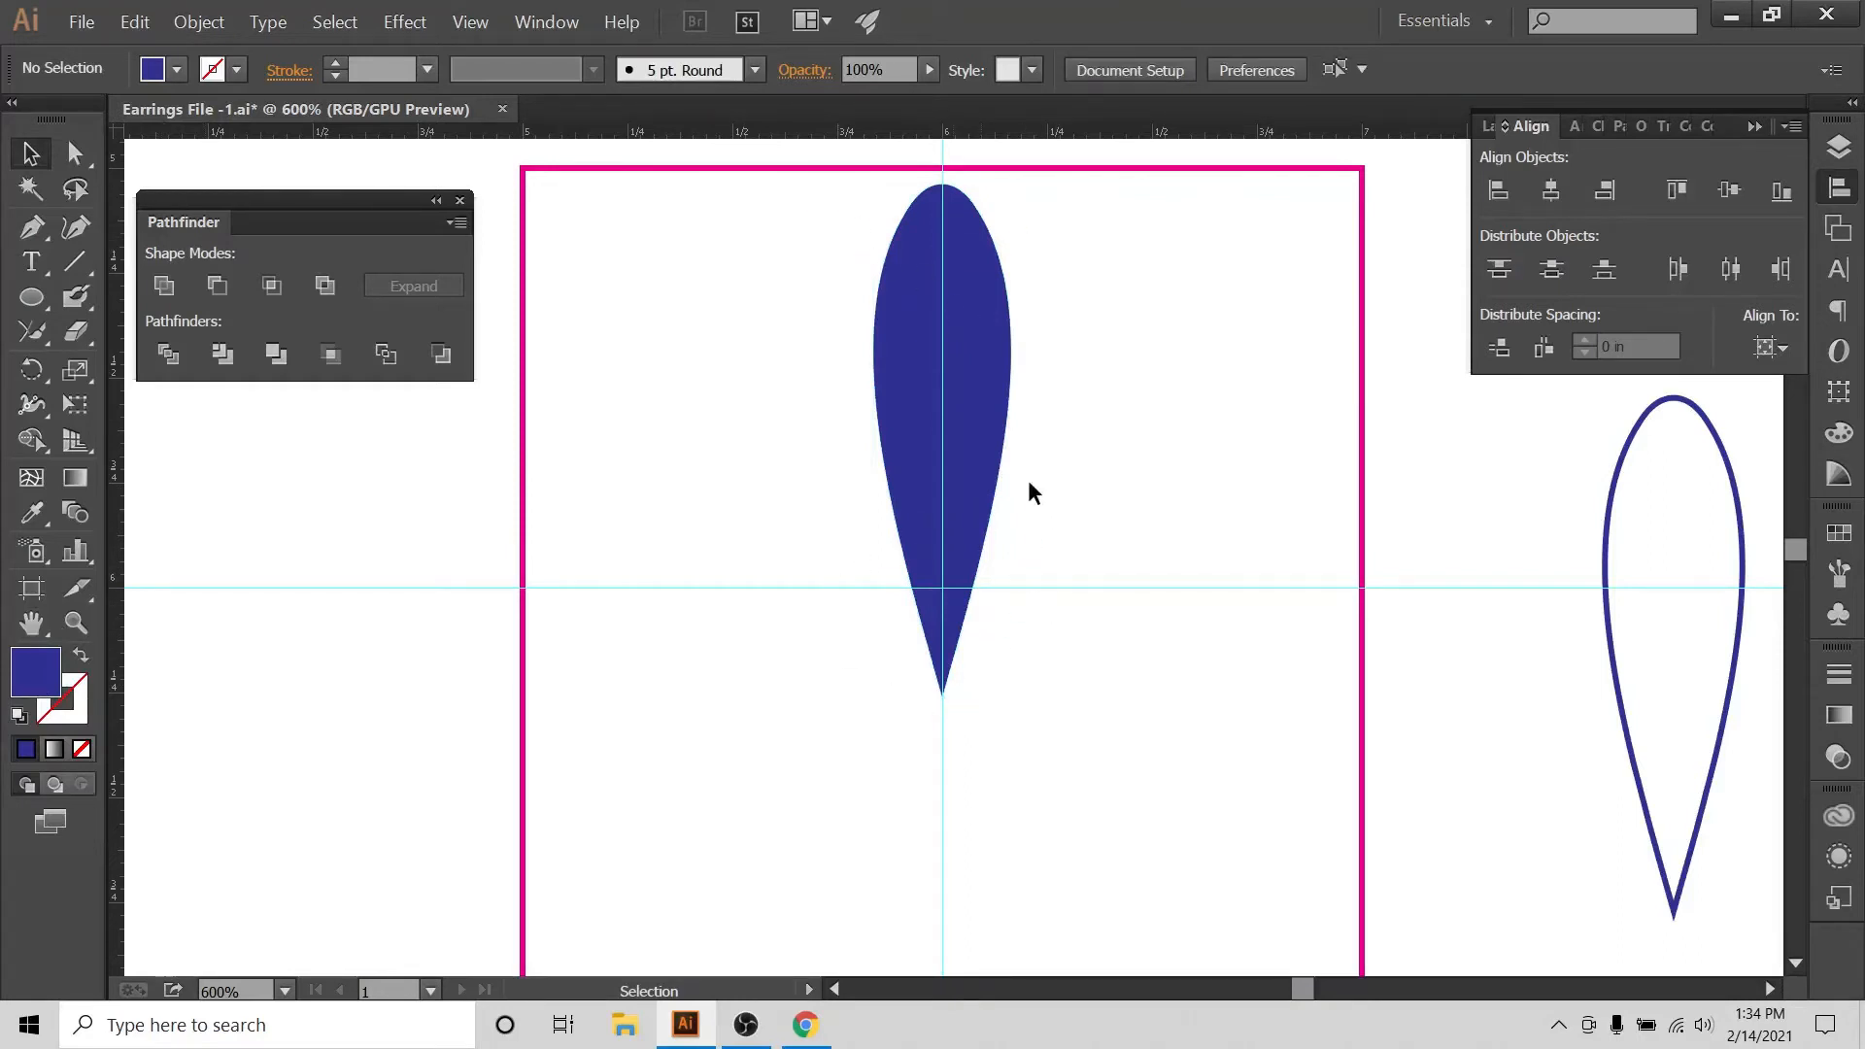
Compare the filled petal with the daisy earrings photo on Etsy in Chrome, and return to Illustrator.
click(973, 430)
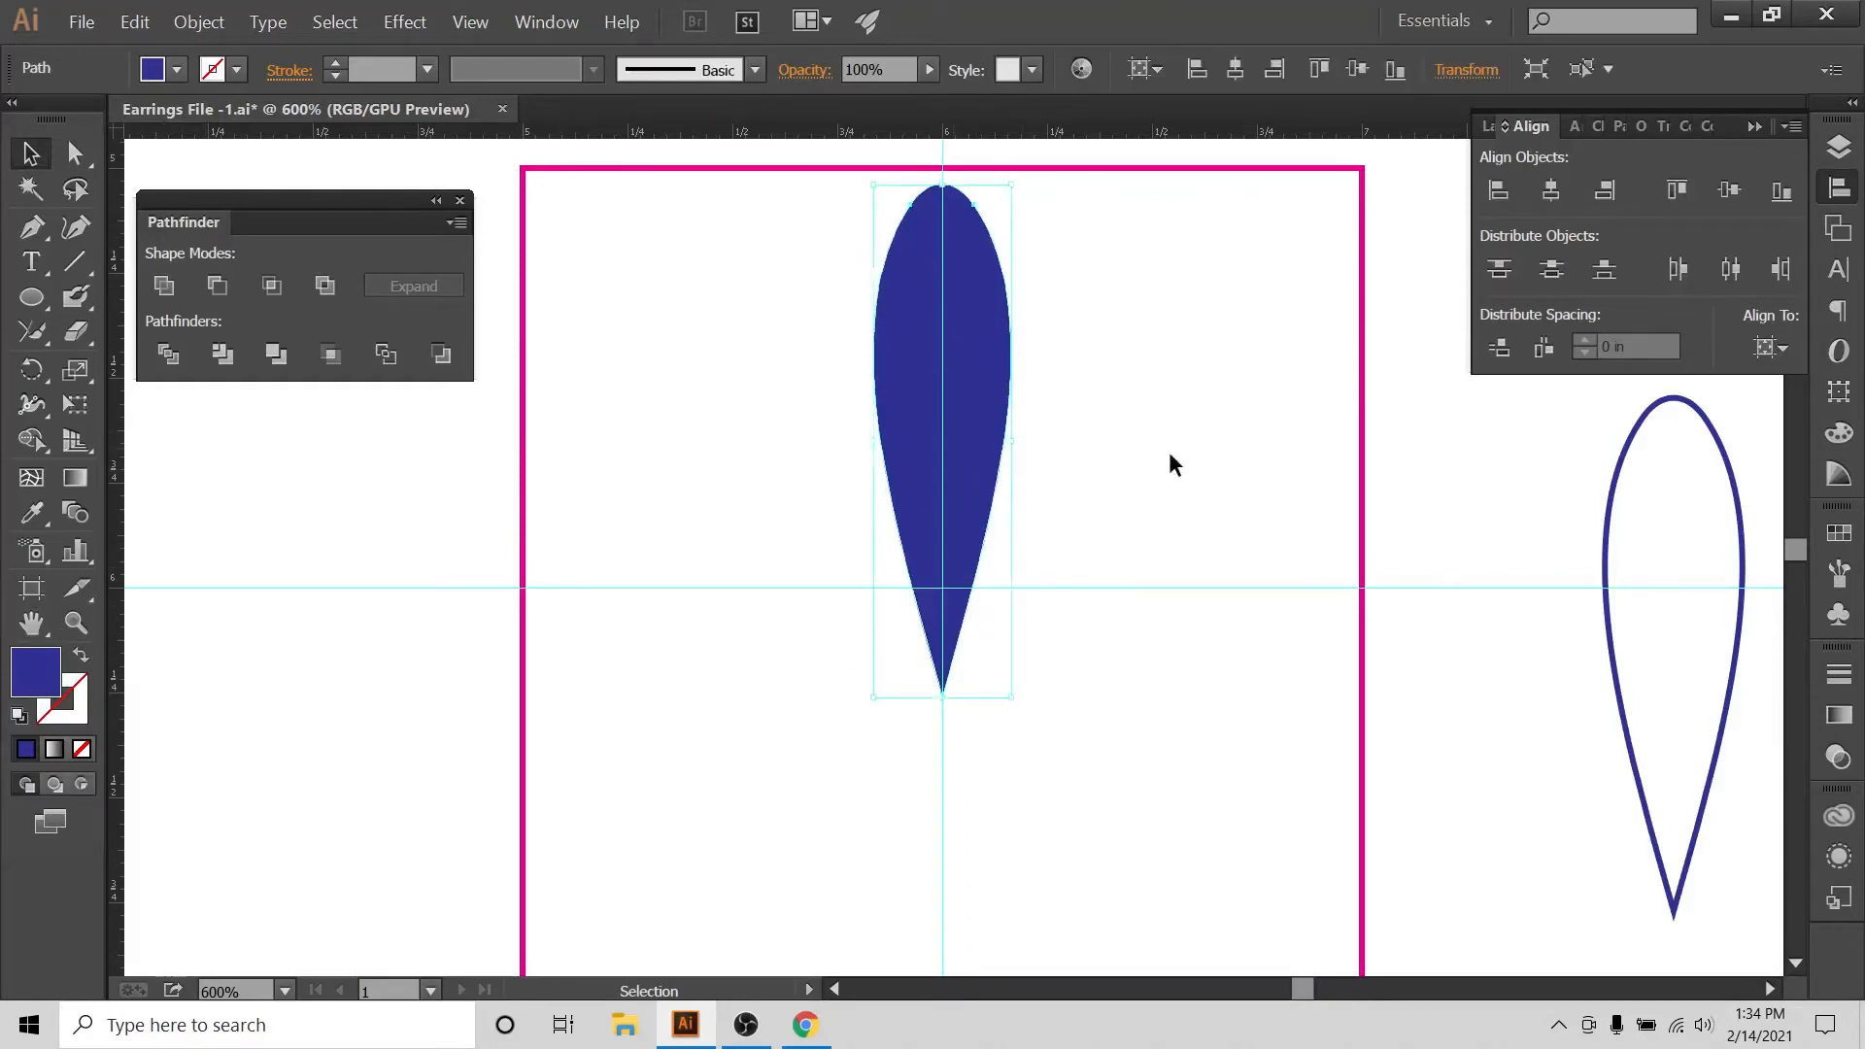
scroll(1214, 416, down, 1)
scroll(1200, 417, up, 2)
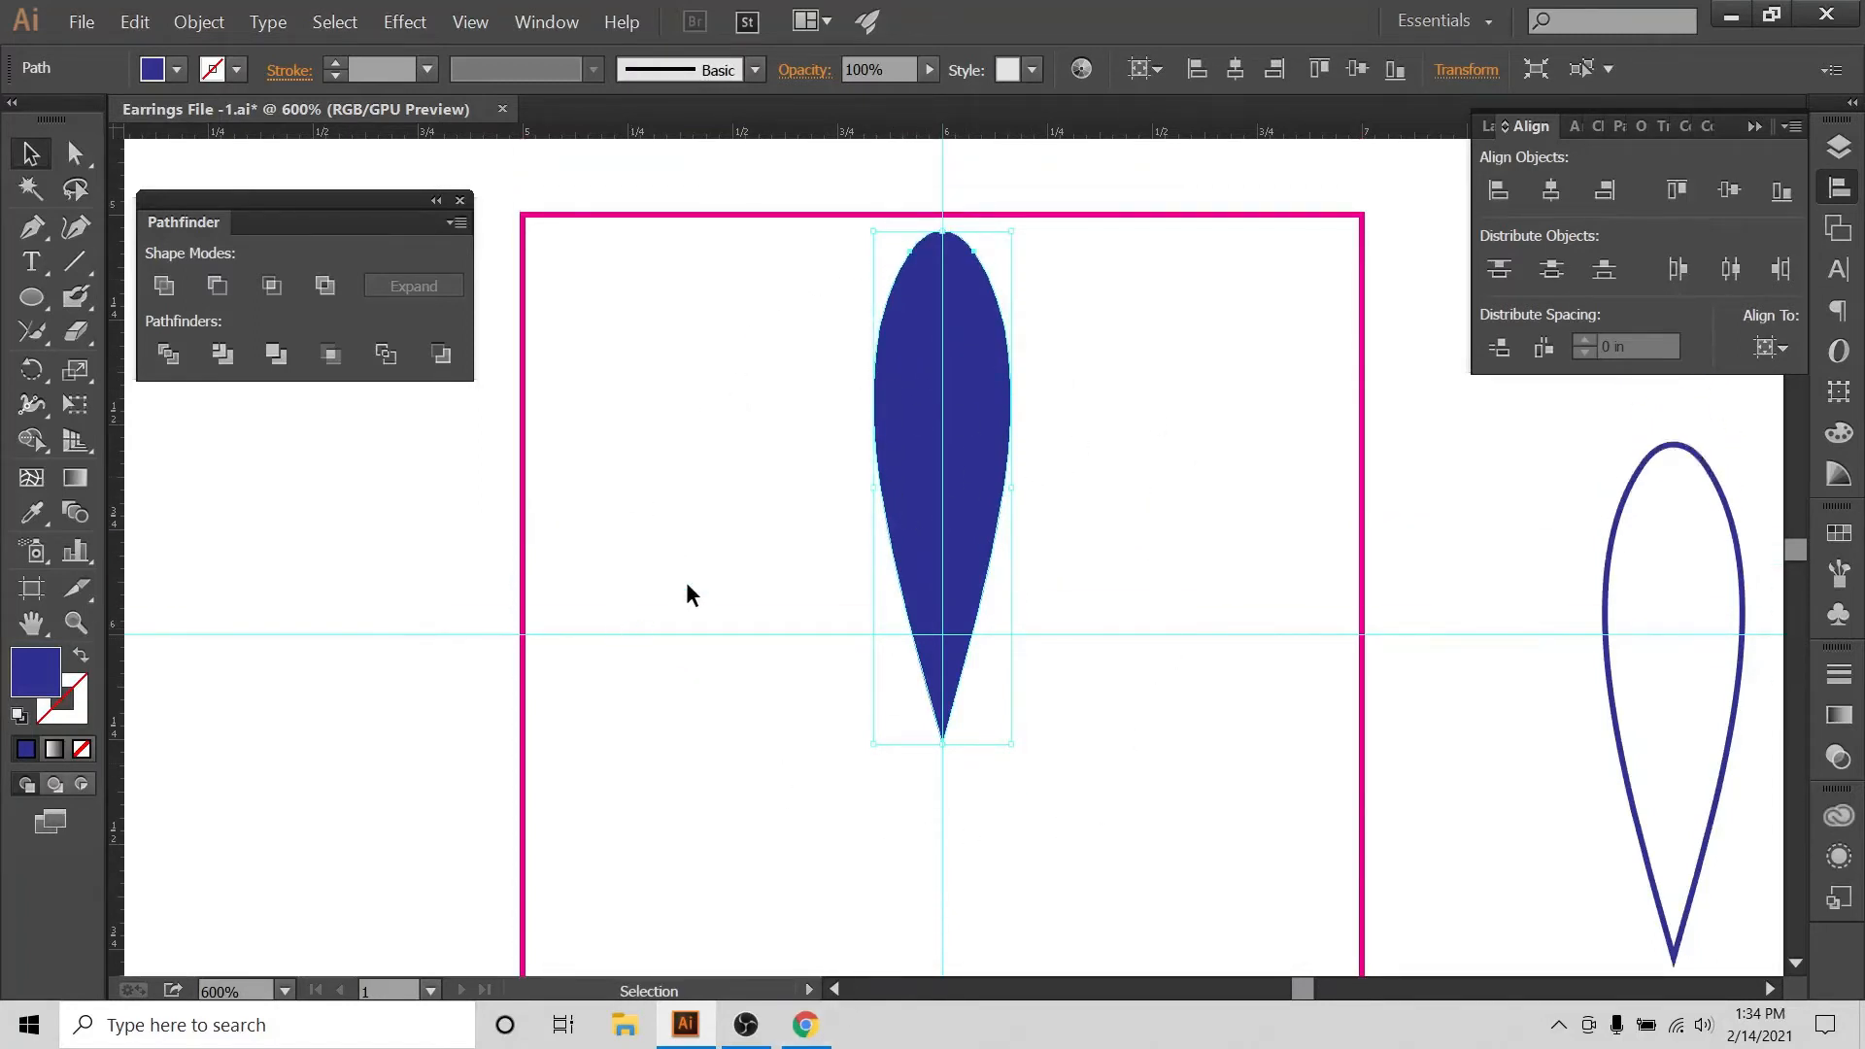
click(1081, 555)
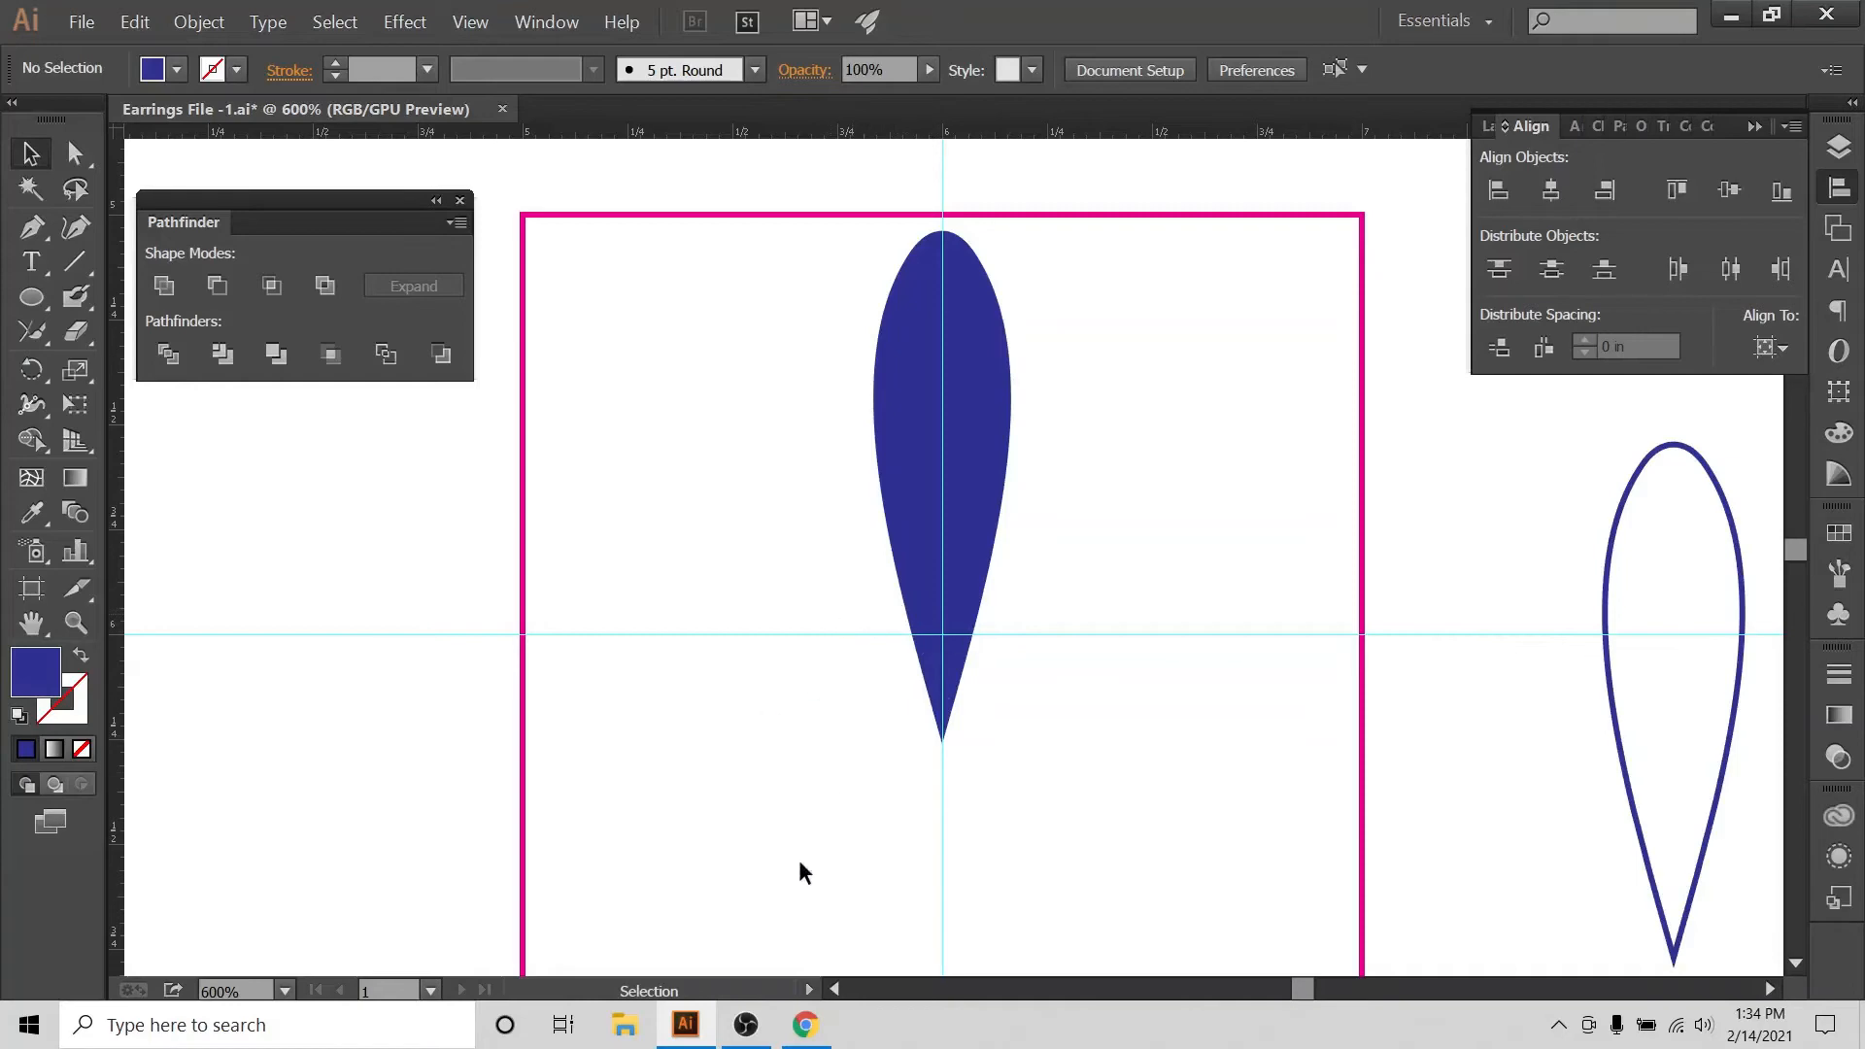
click(806, 1025)
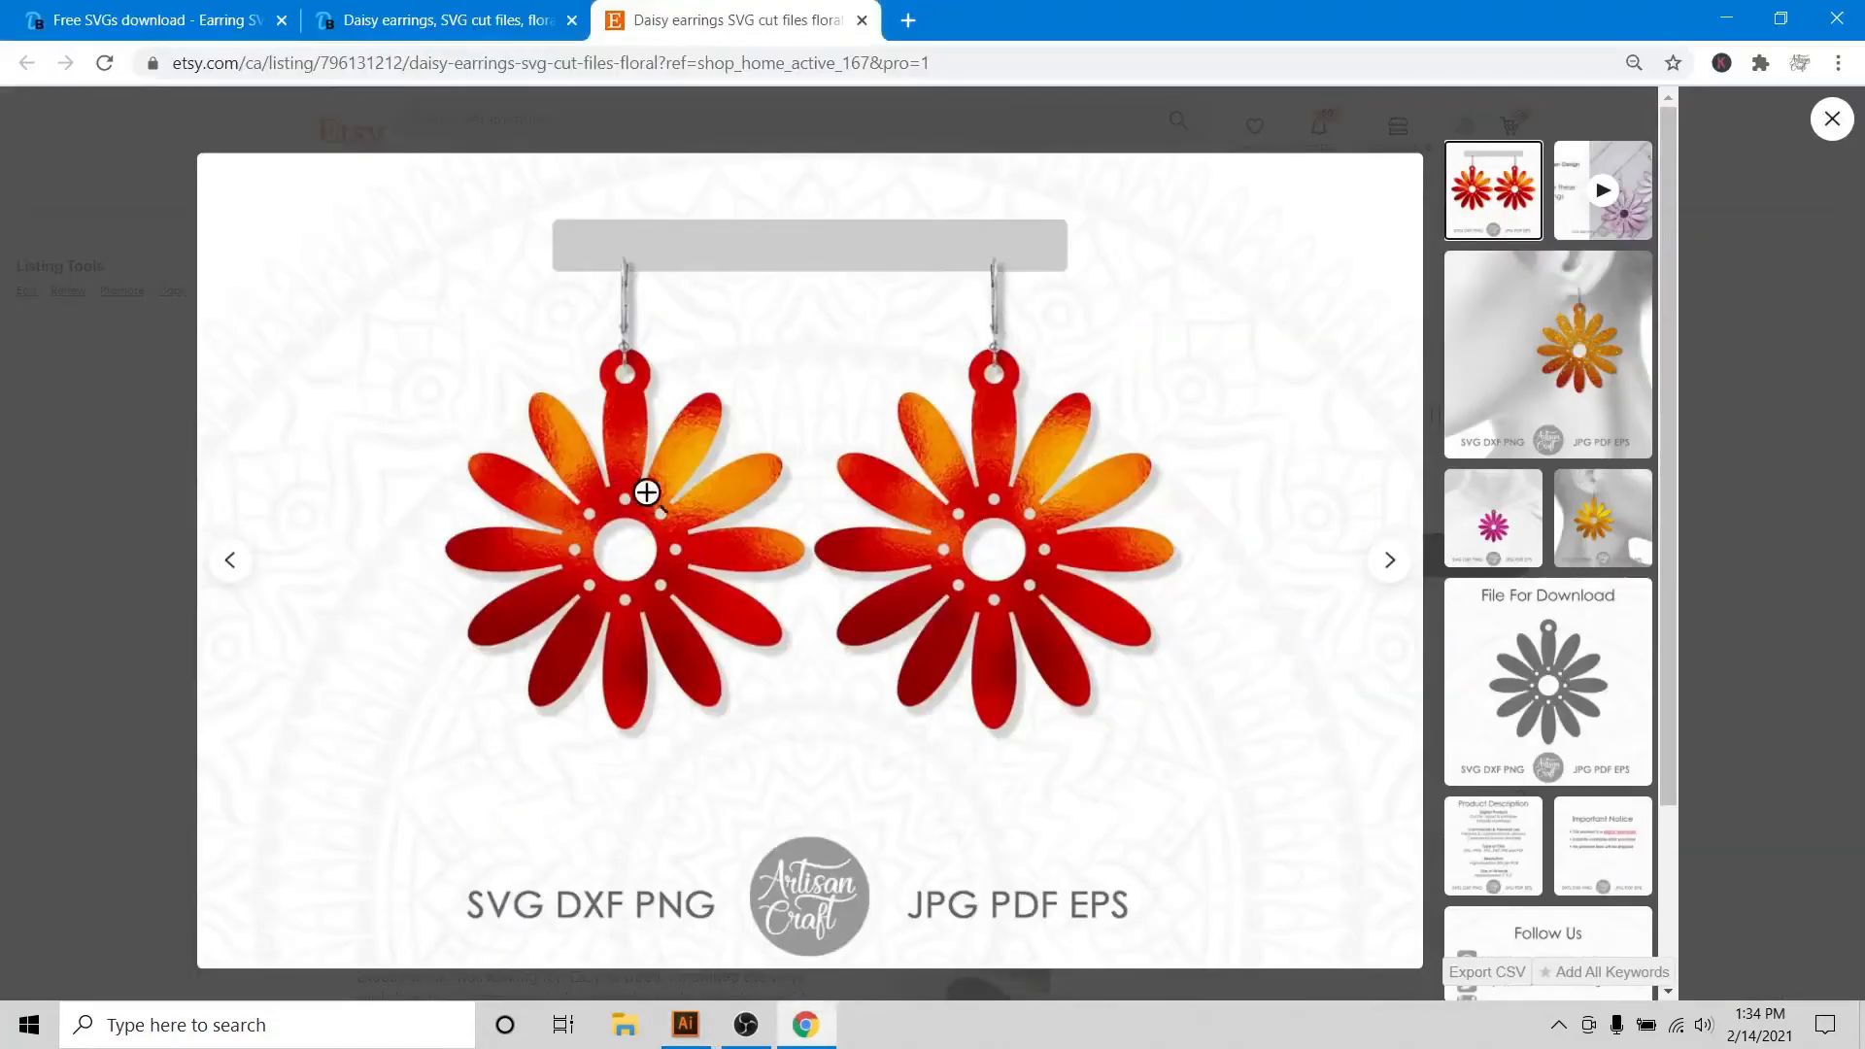
click(686, 1025)
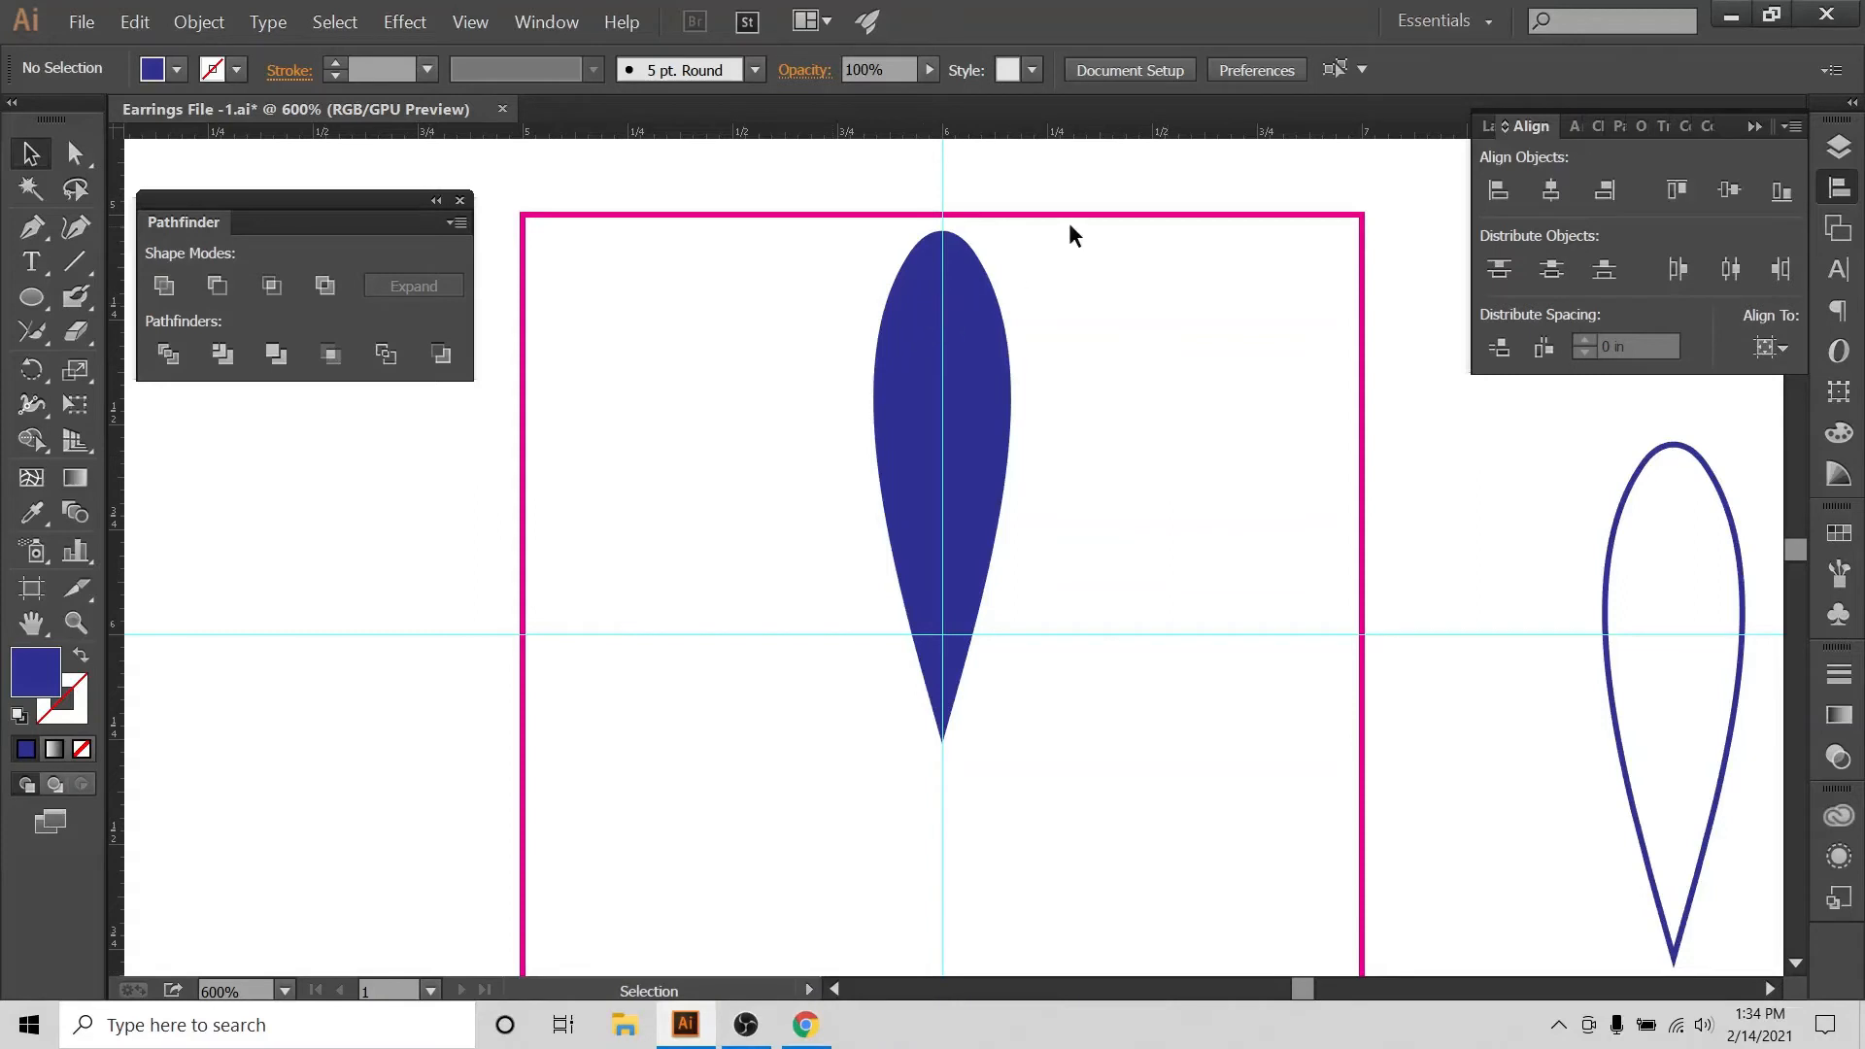
Erase a horizontal band across the lower part of the solid petal along the horizontal guide.
click(1008, 452)
click(836, 554)
click(73, 333)
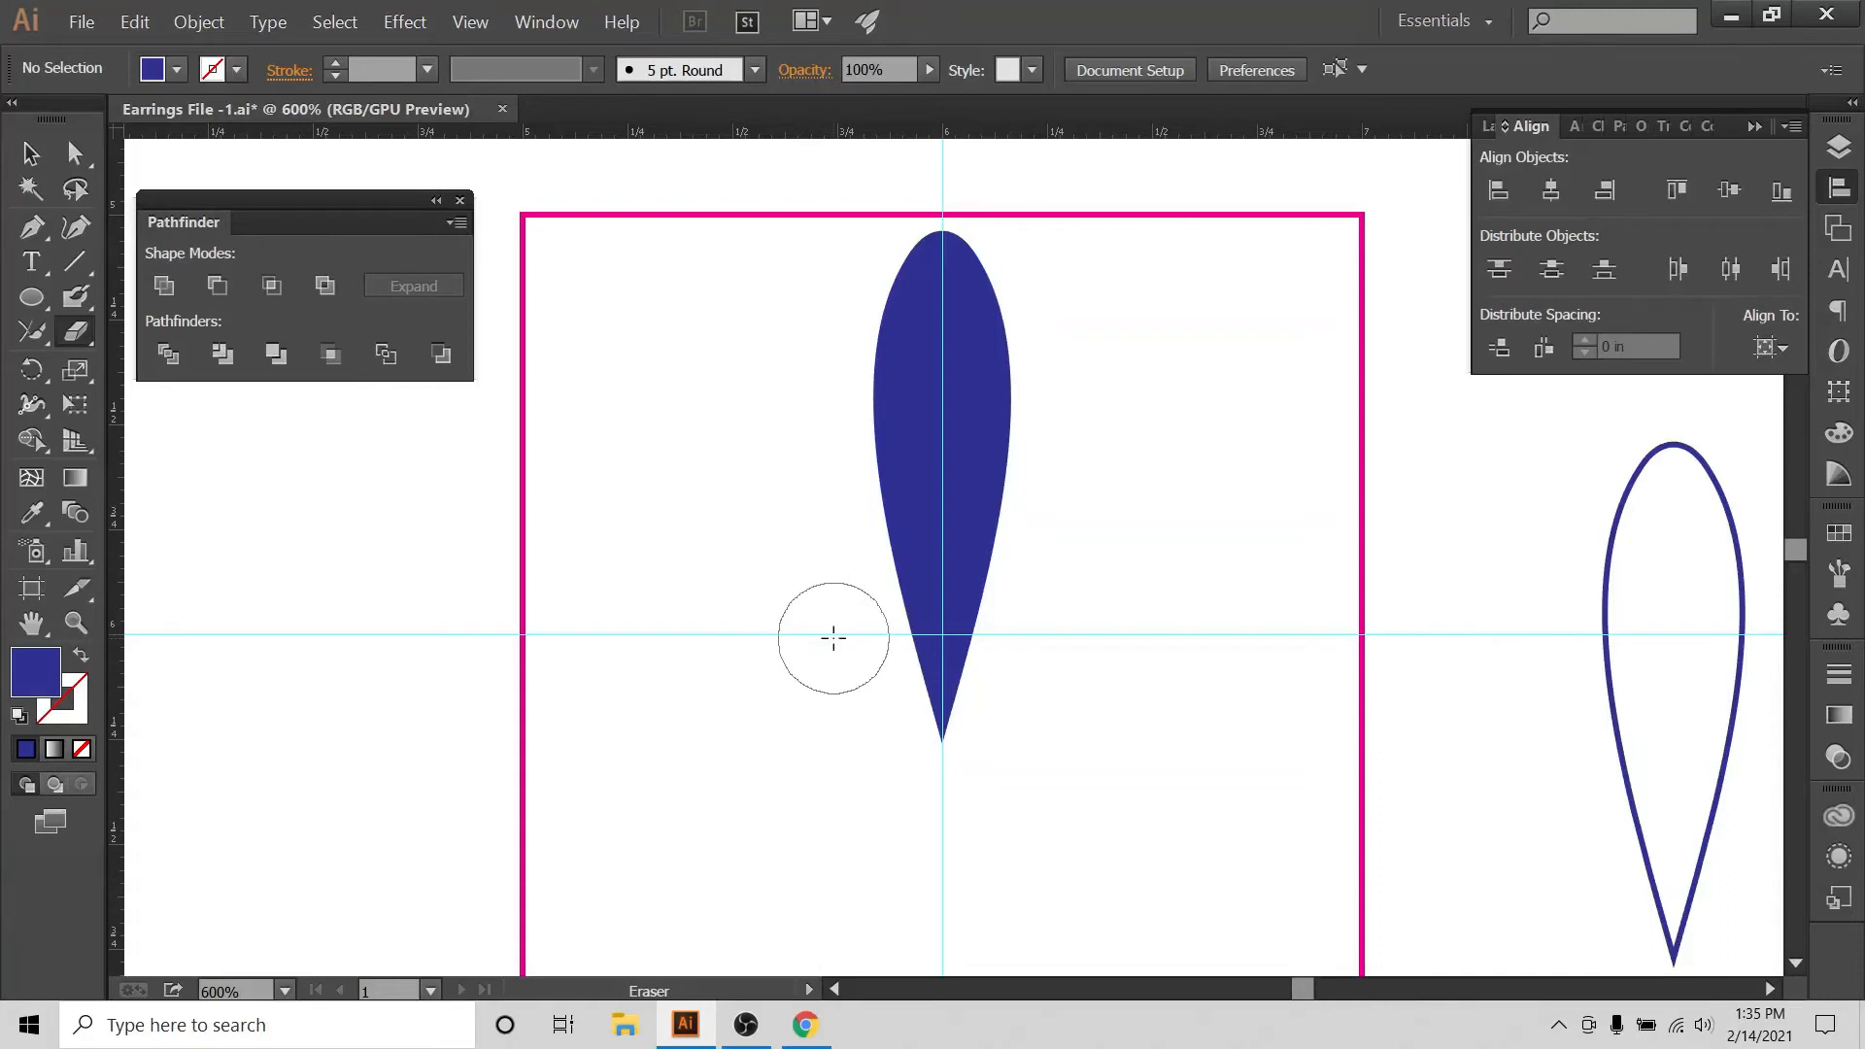
drag(847, 636, 1133, 645)
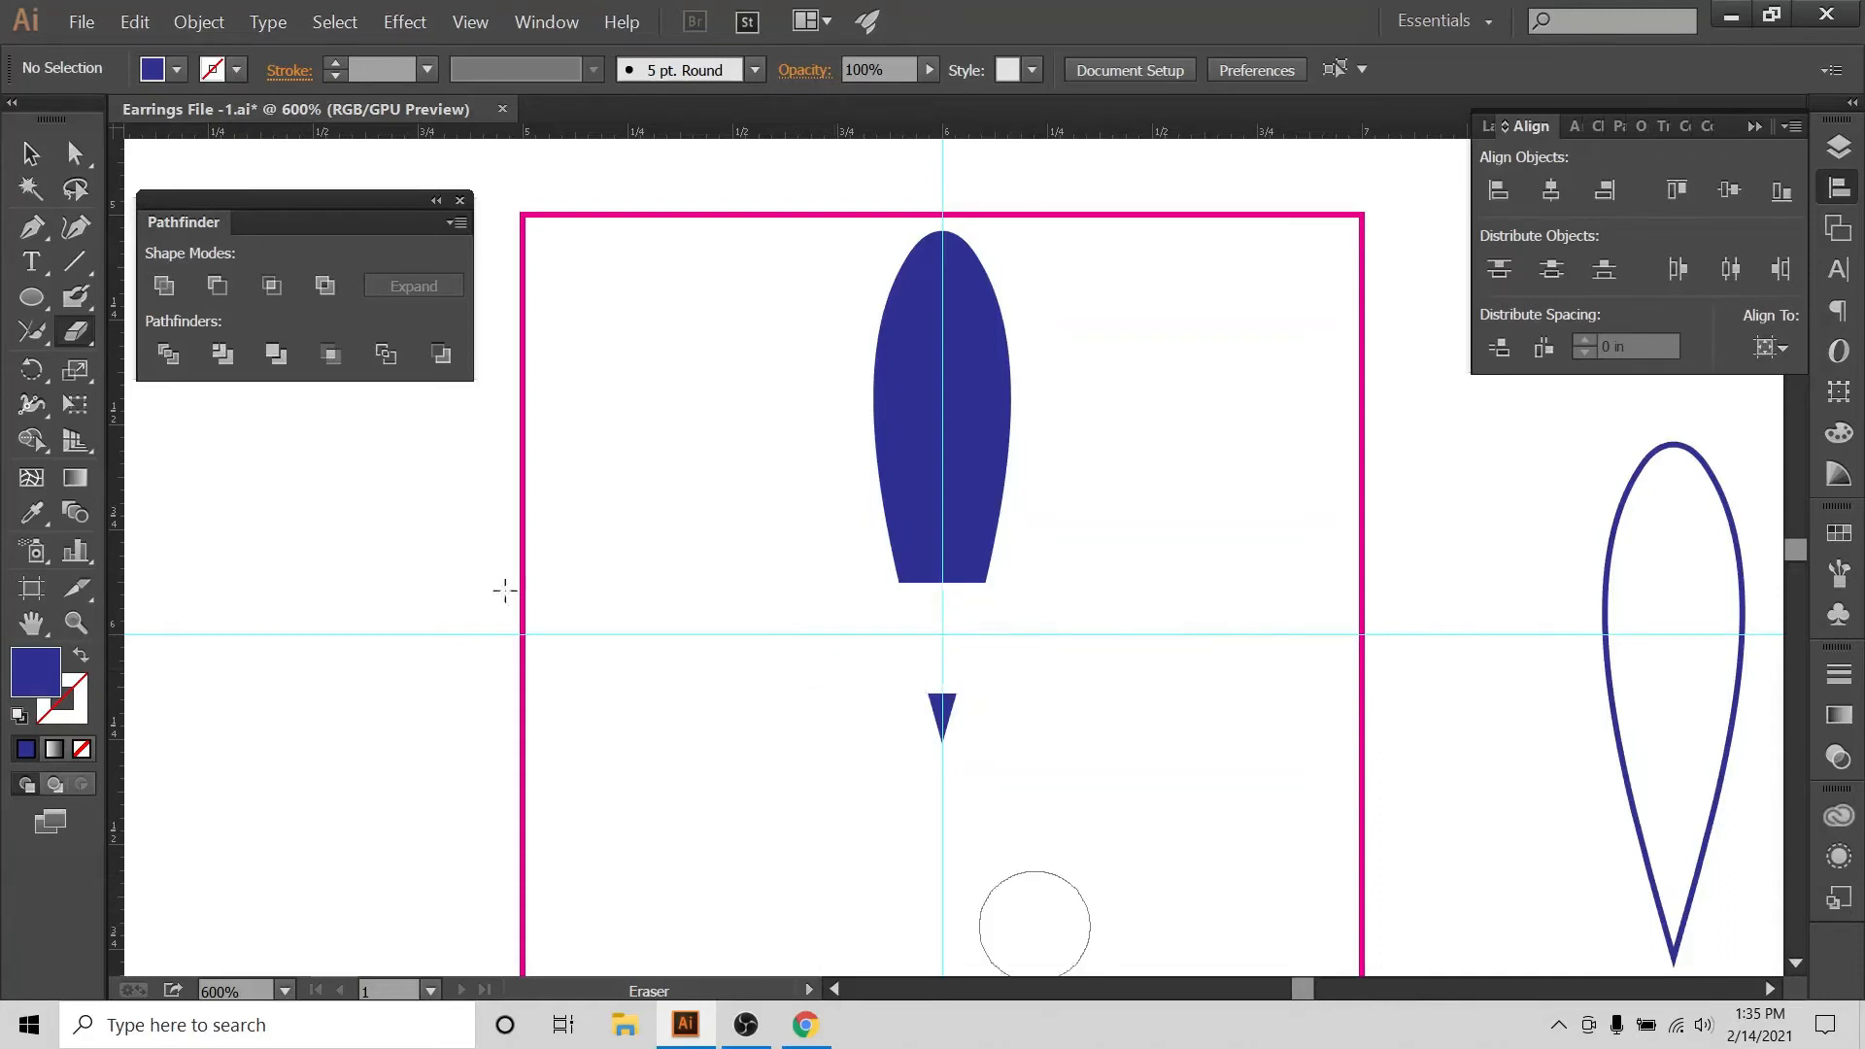
Delete the detached petal tip below the horizontal guide and leave the remaining petal deselected.
click(31, 152)
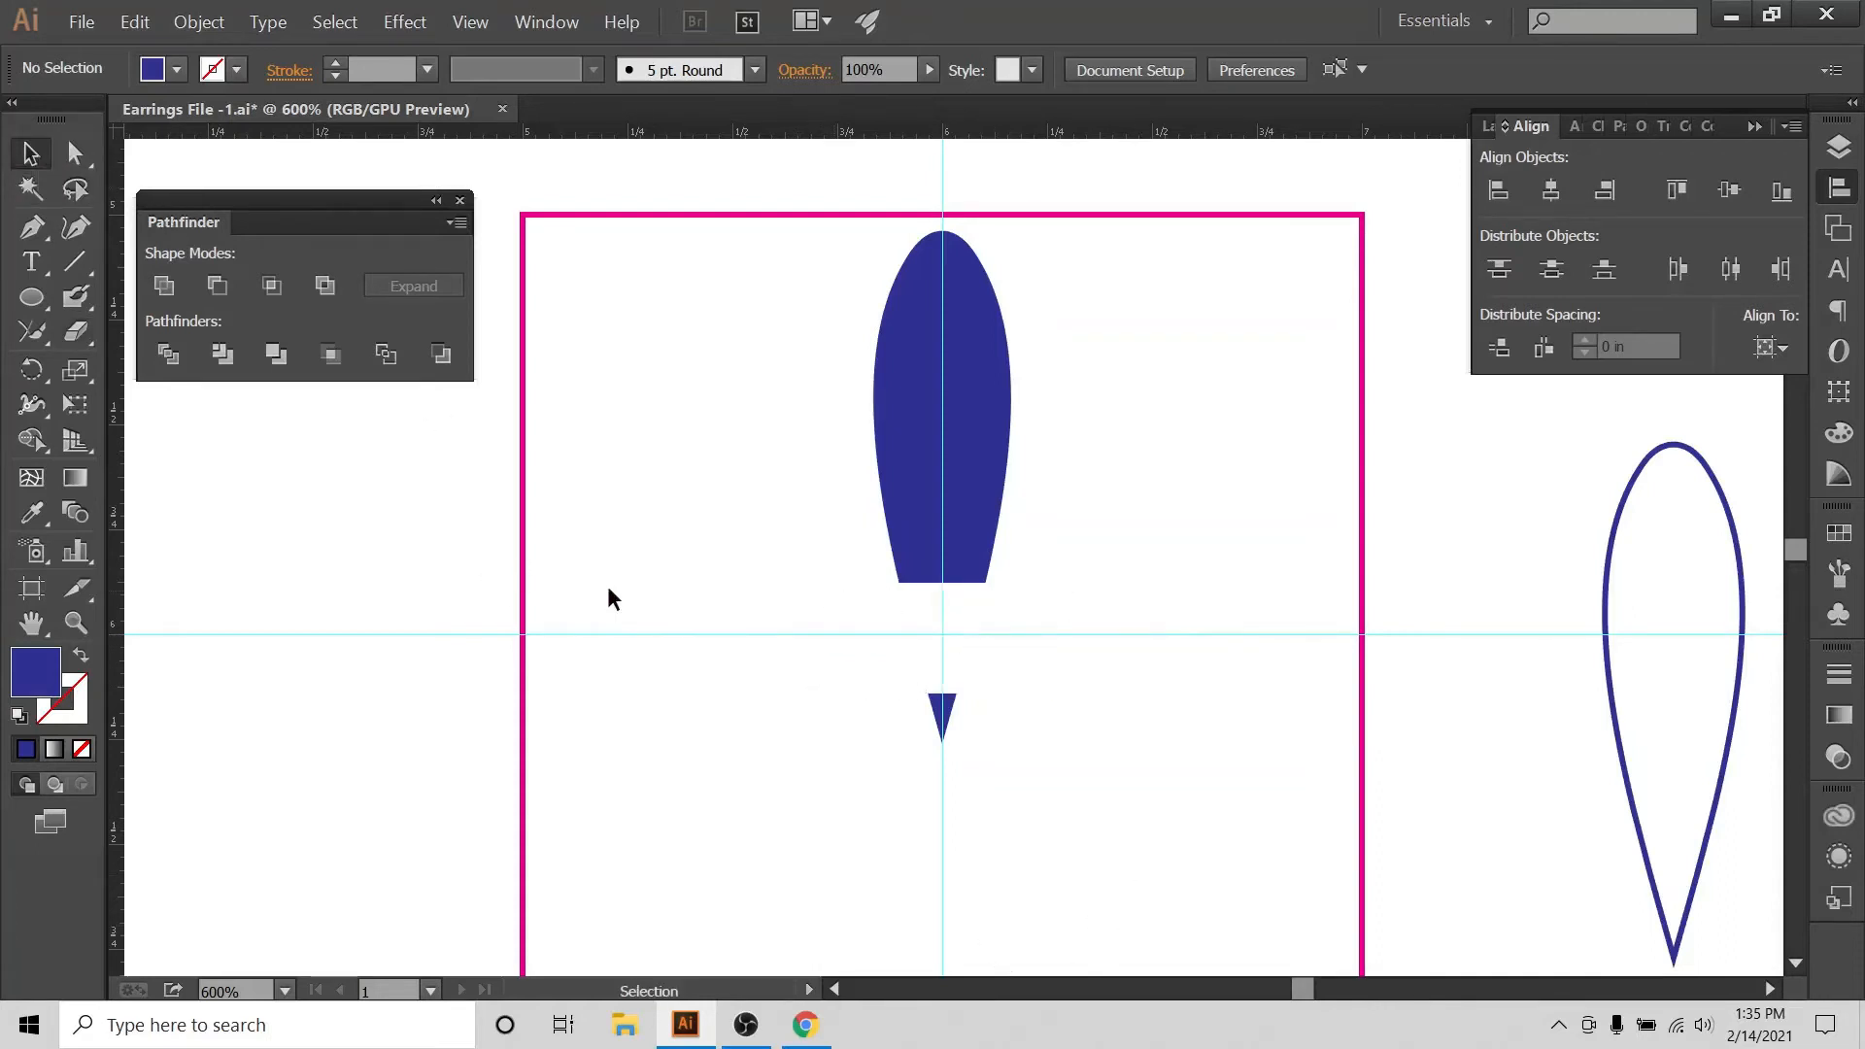
drag(859, 662, 1022, 765)
key(Delete)
click(998, 391)
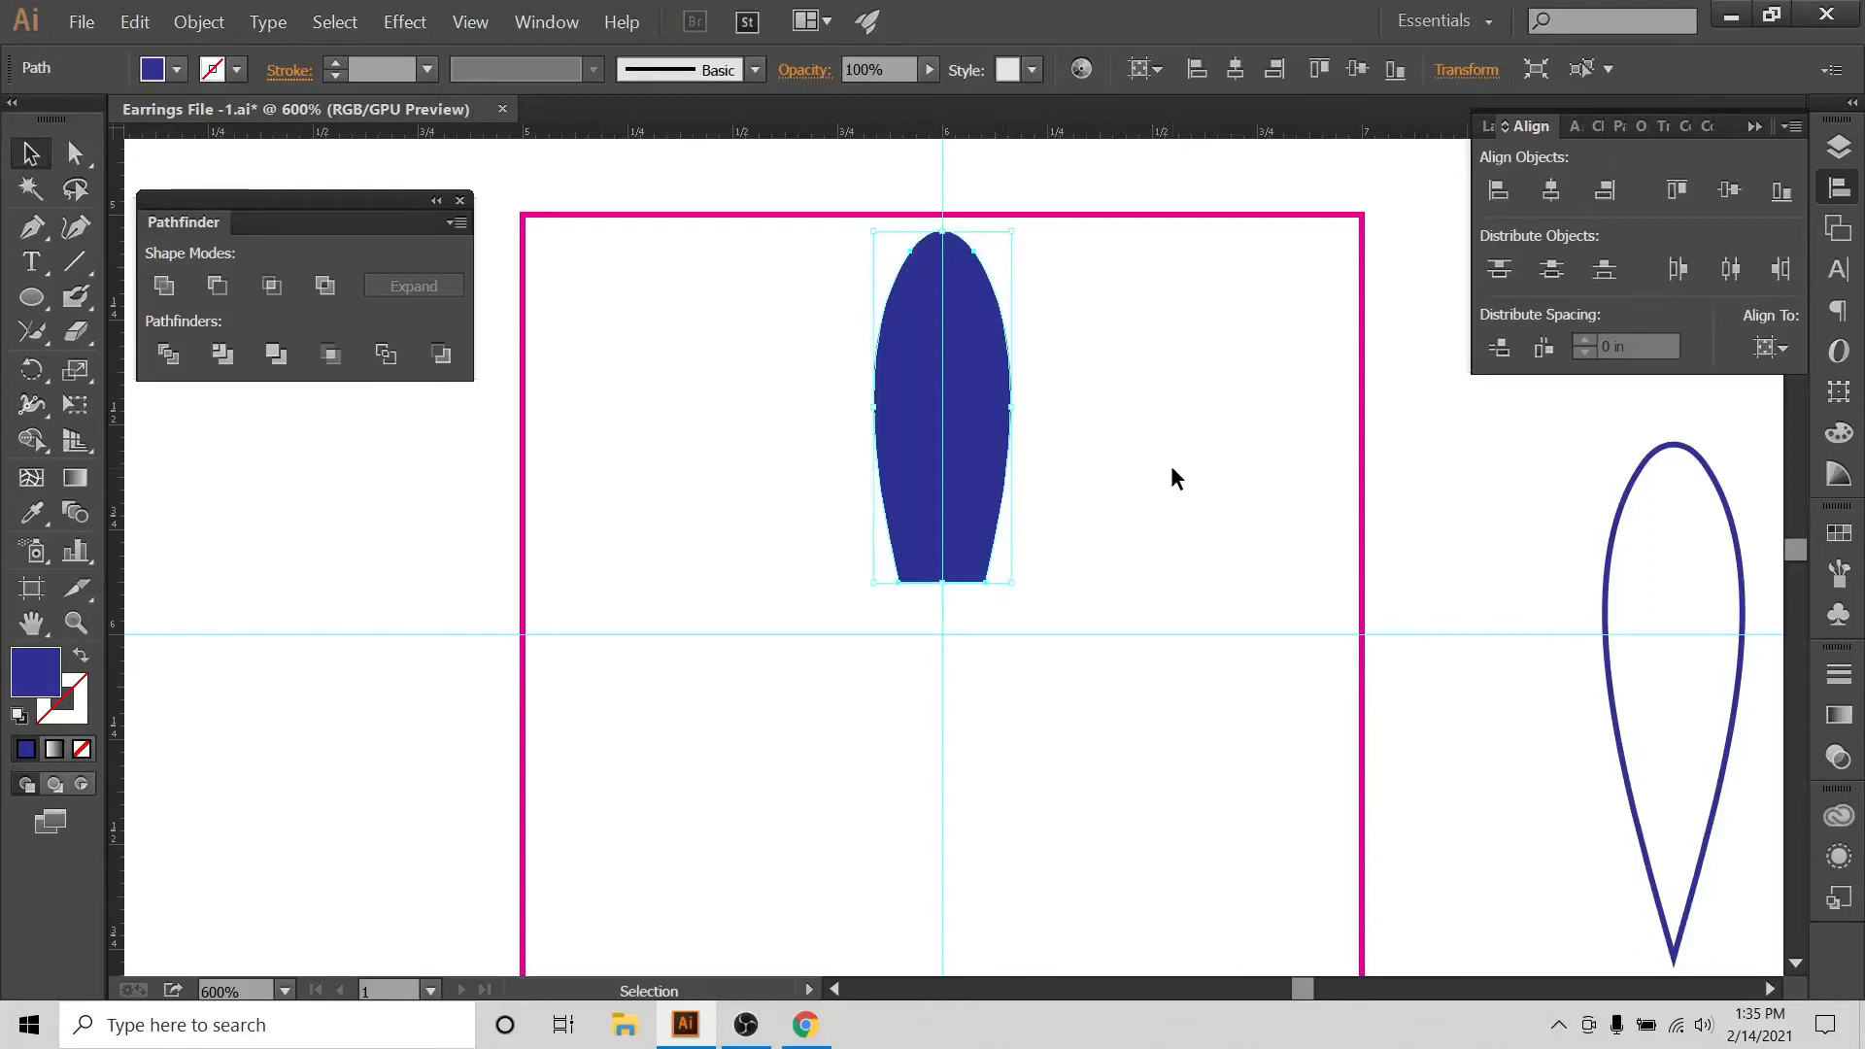
click(1131, 486)
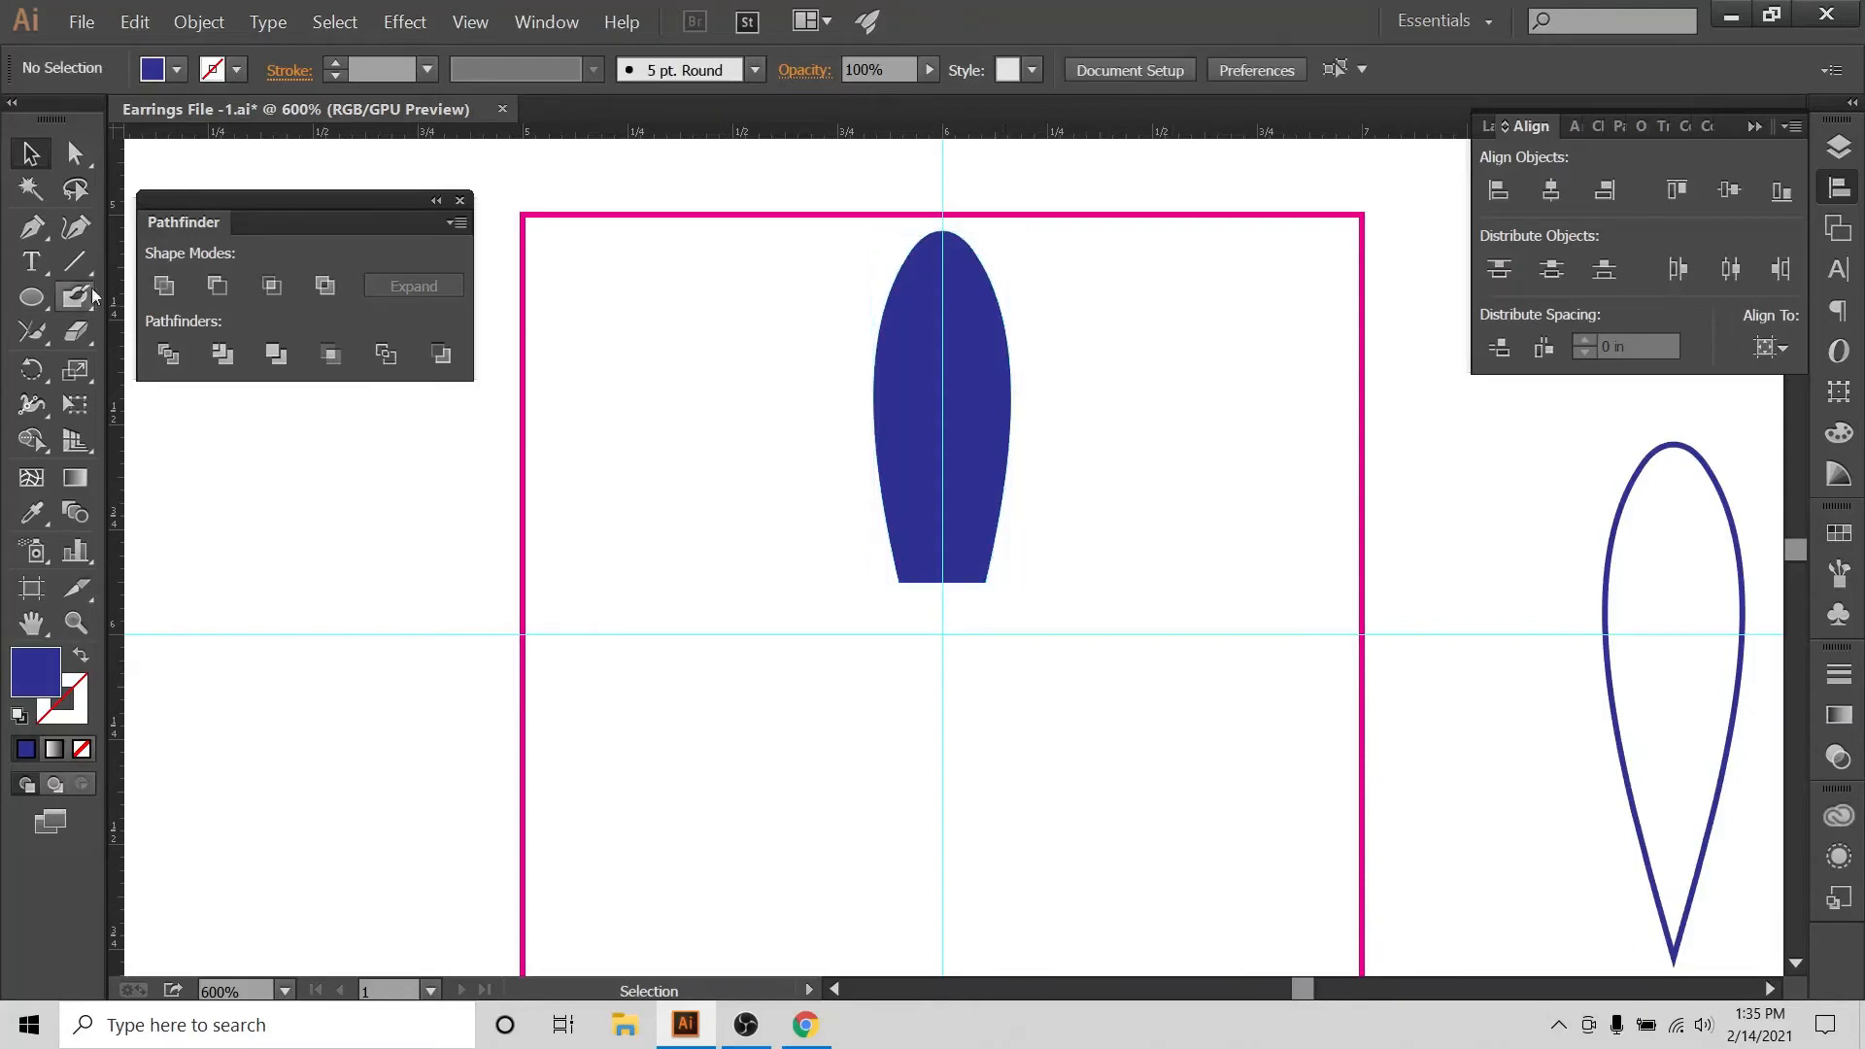
Place a single Pen anchor point where the two guides cross and group it with the petal.
click(33, 228)
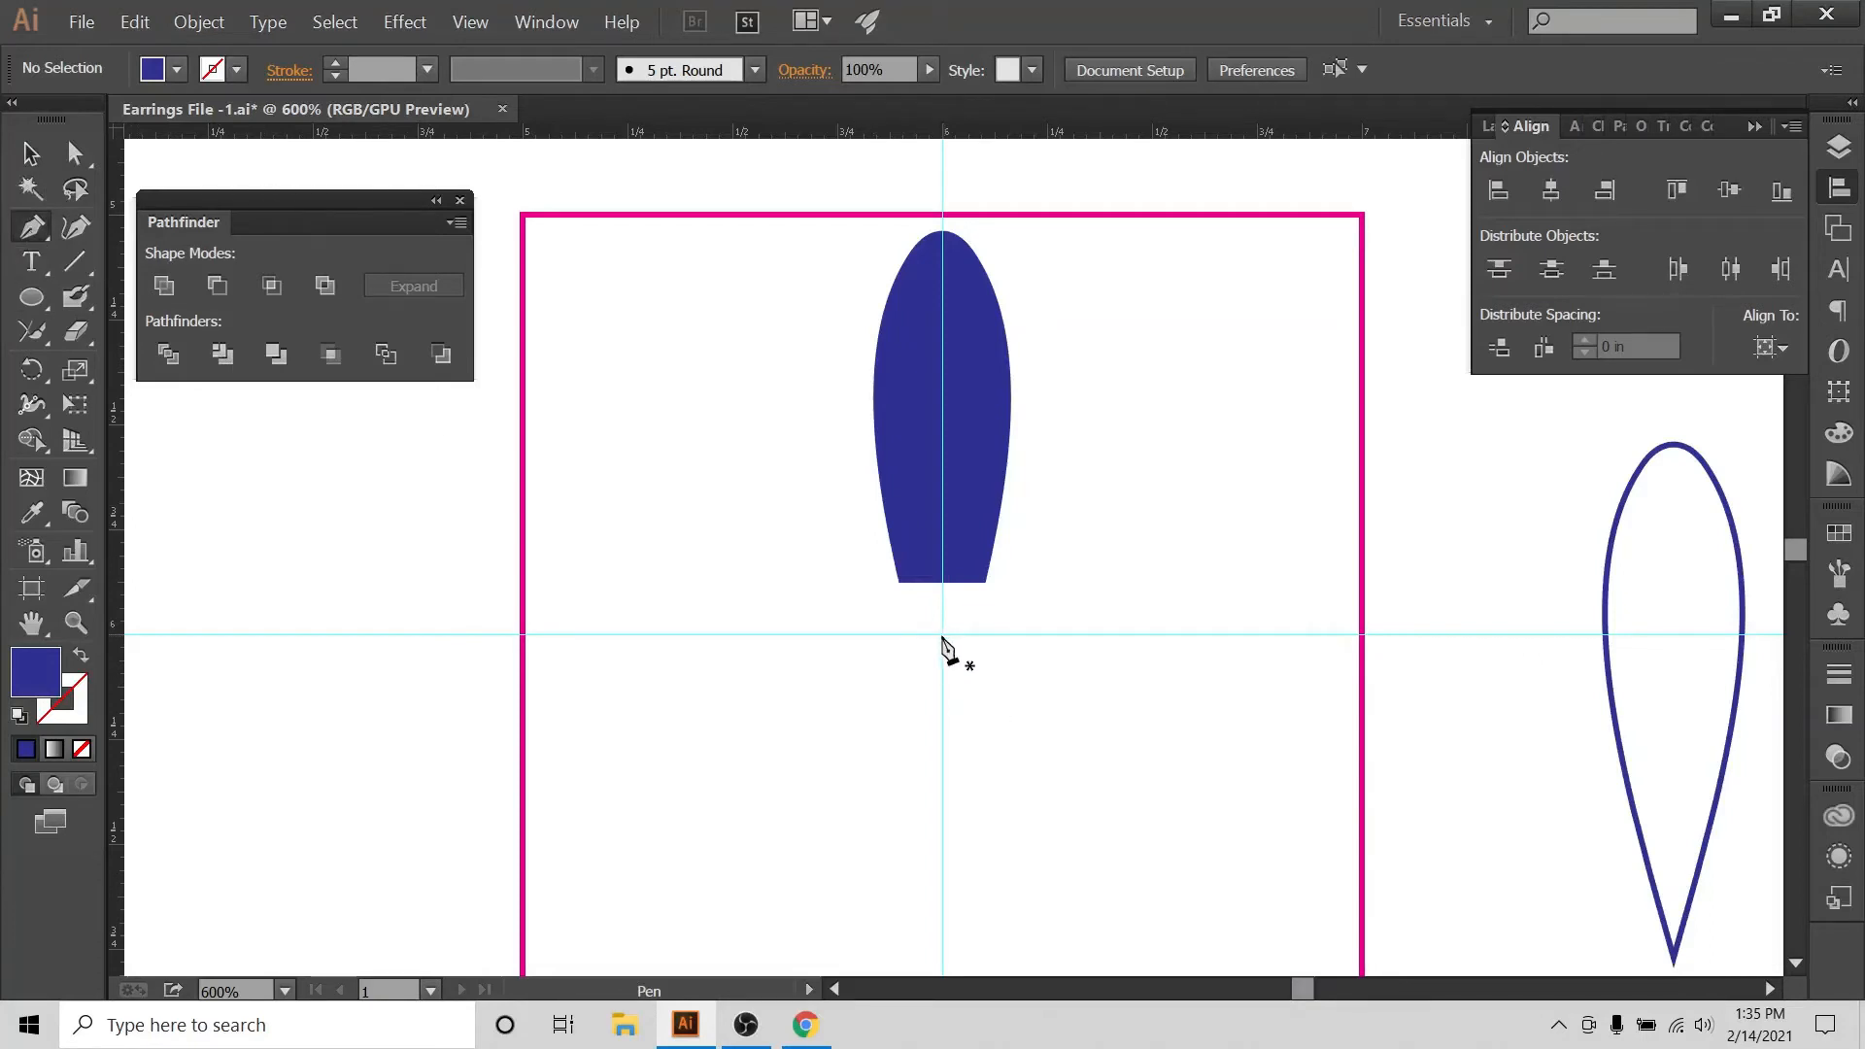
click(942, 635)
click(33, 156)
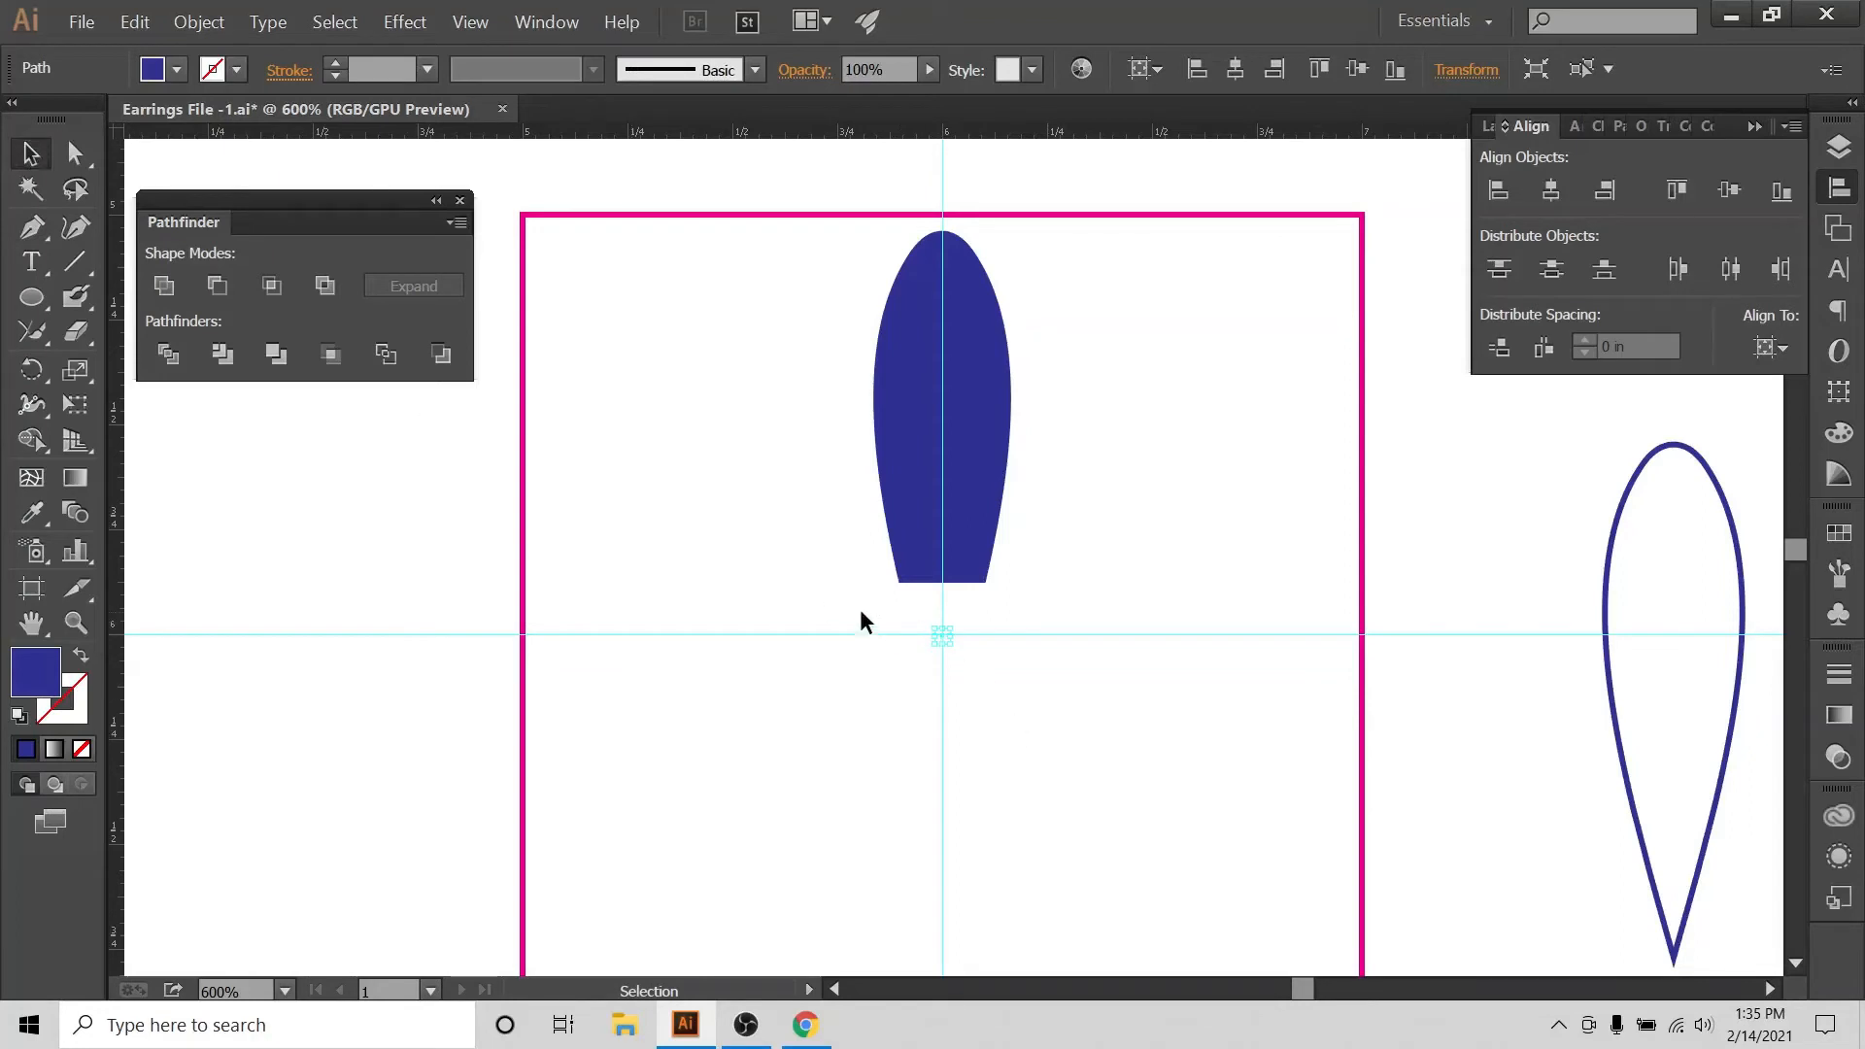
drag(861, 614, 1063, 732)
click(1156, 385)
drag(770, 220, 1055, 730)
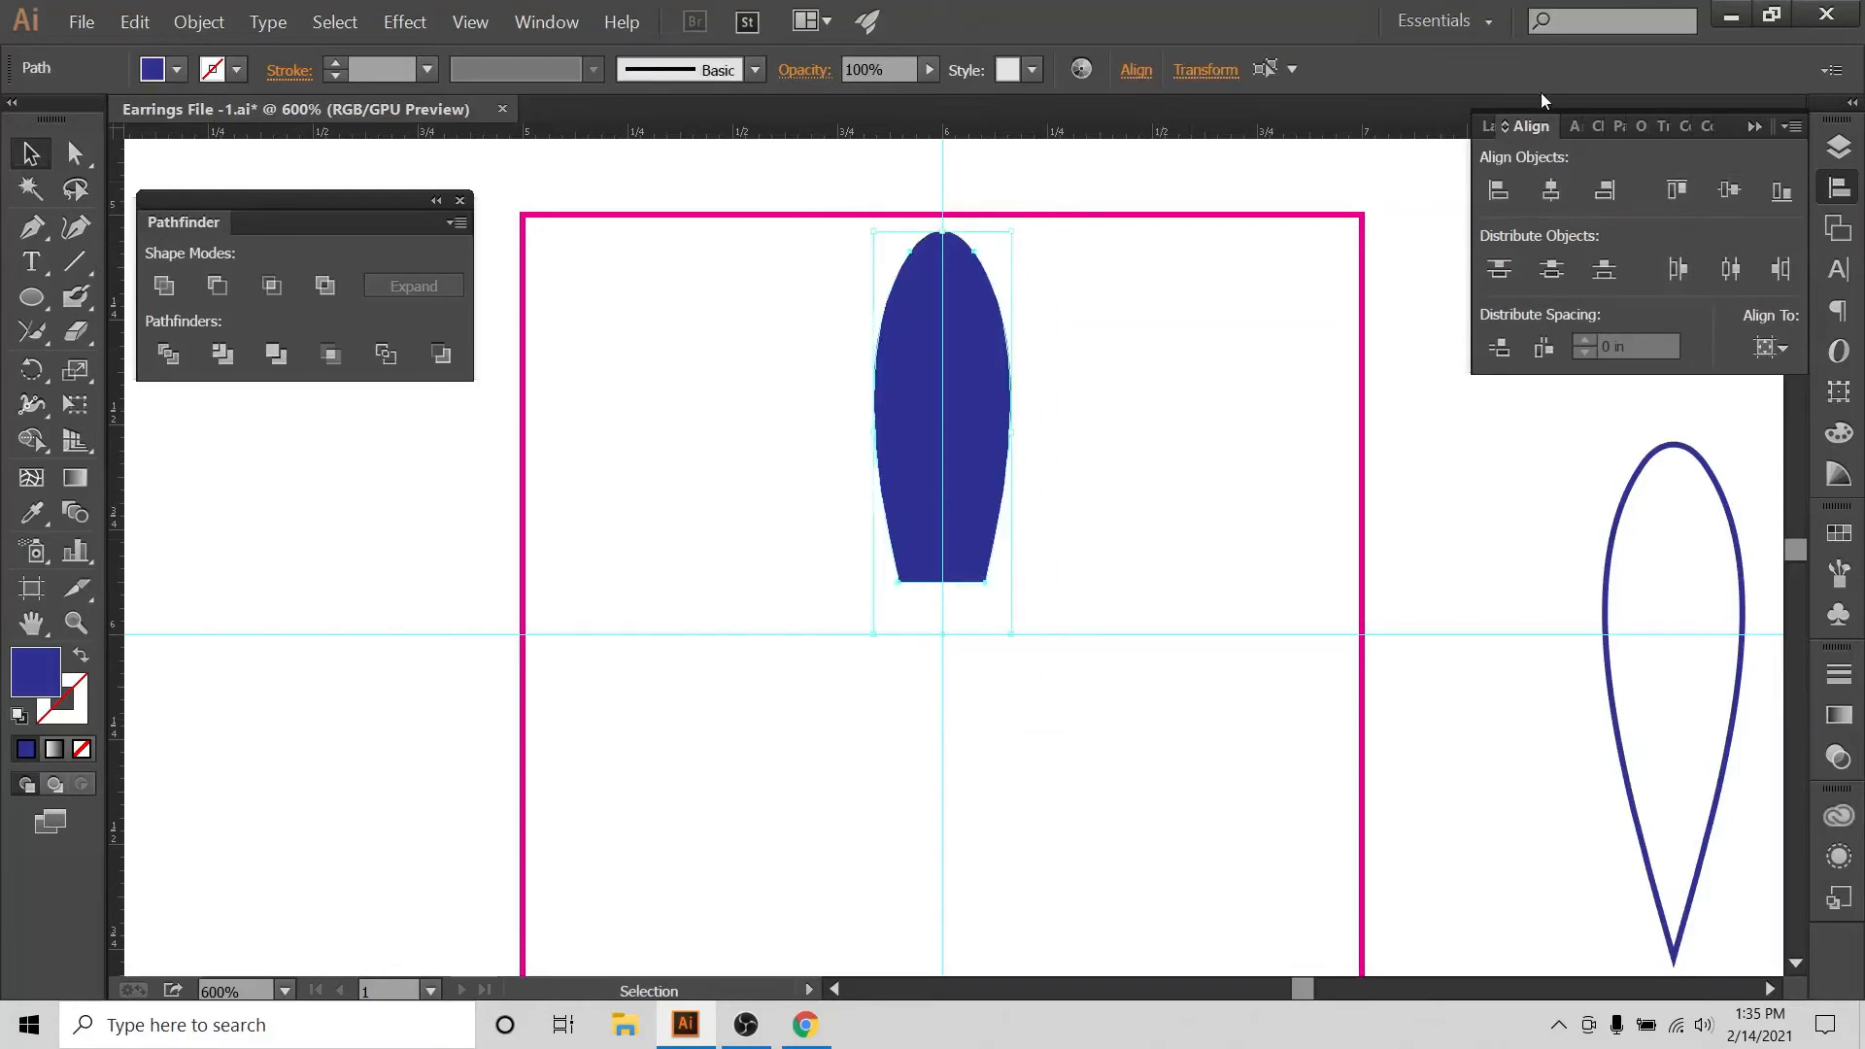
right_click(975, 329)
click(1081, 424)
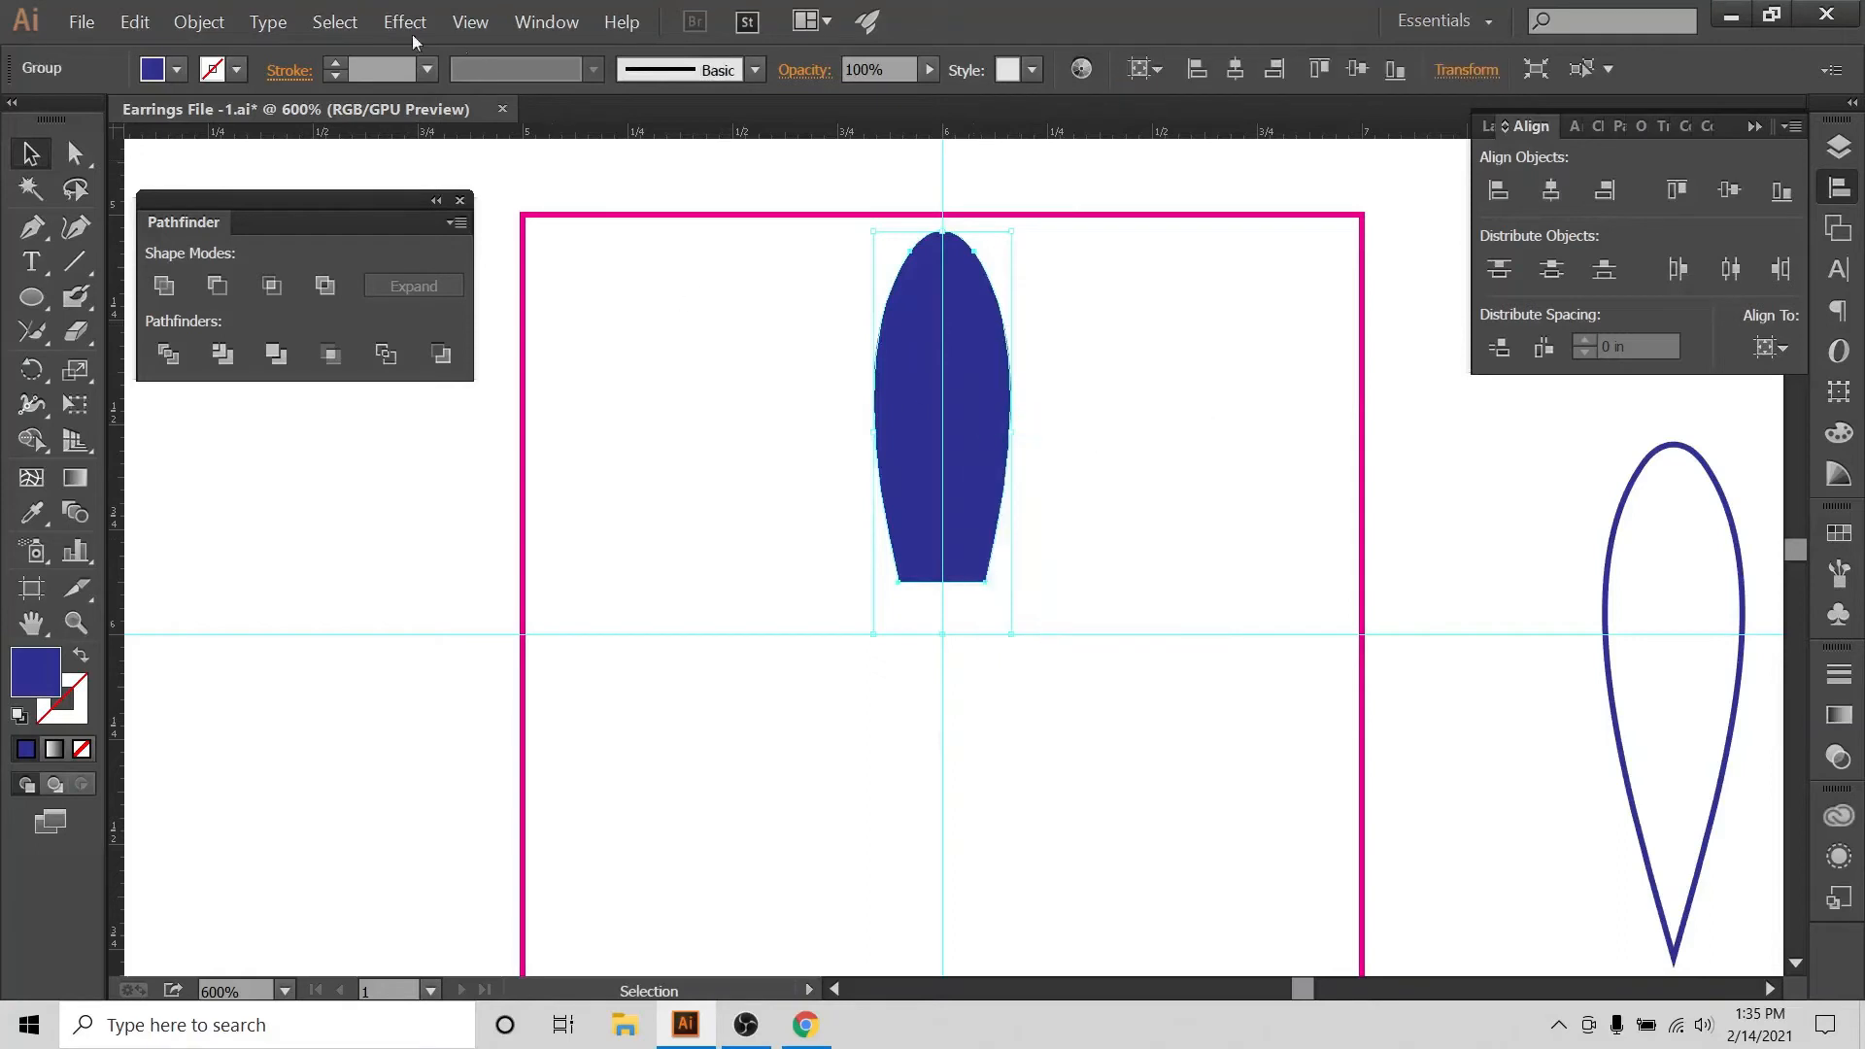
Start a Distort & Transform > Transform effect on the petal group, with the reference point at its bottom center.
click(389, 26)
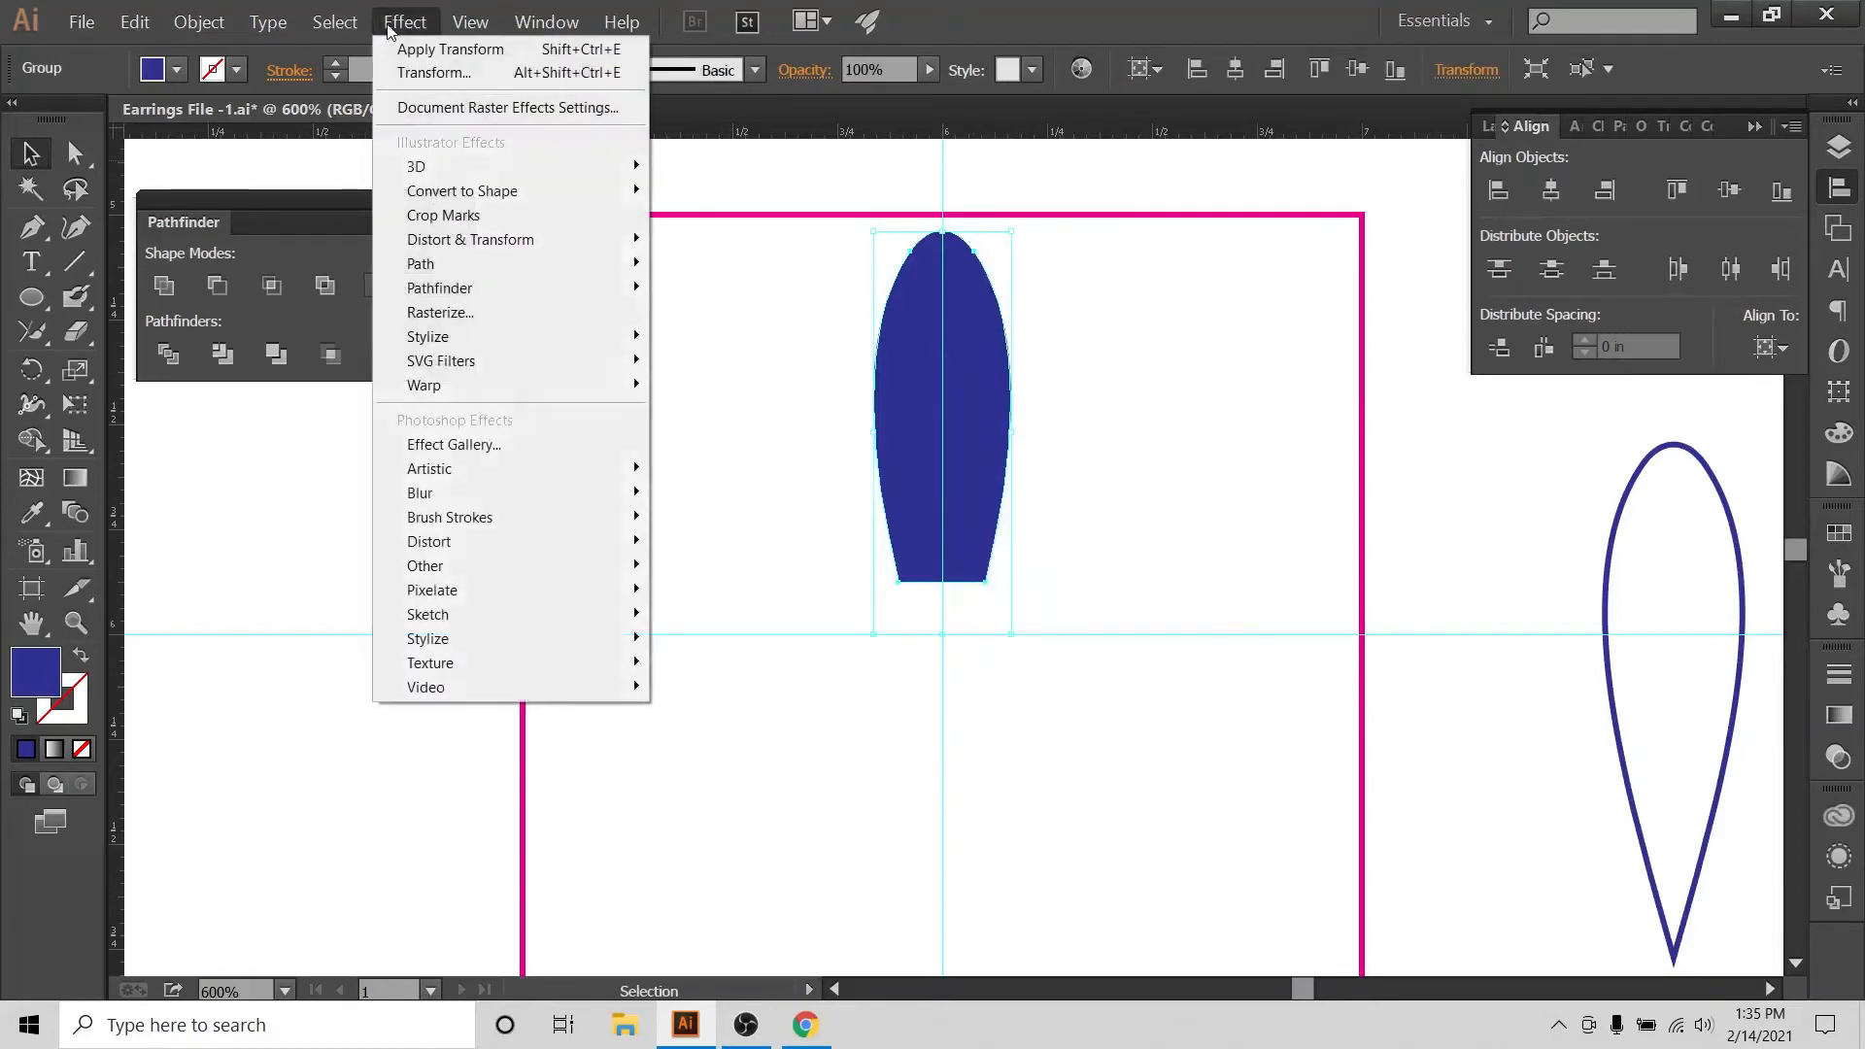
mouse_move(486, 239)
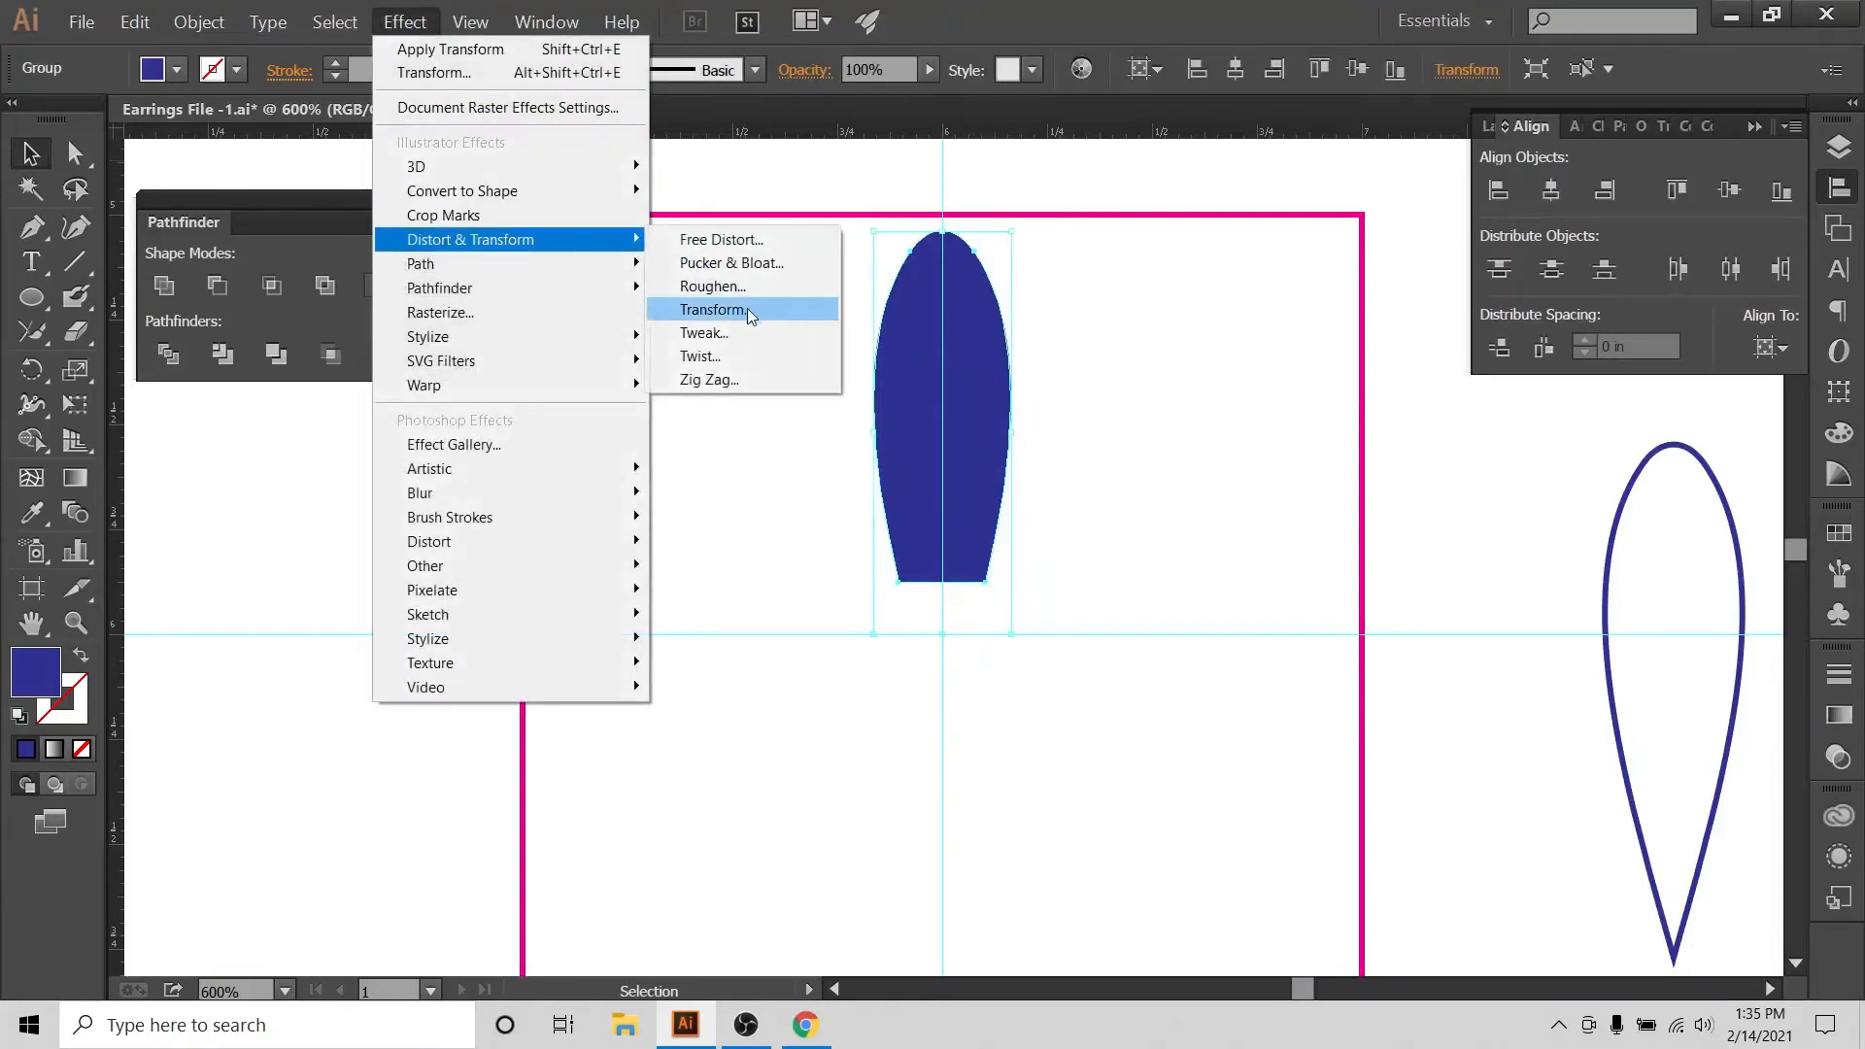
click(403, 22)
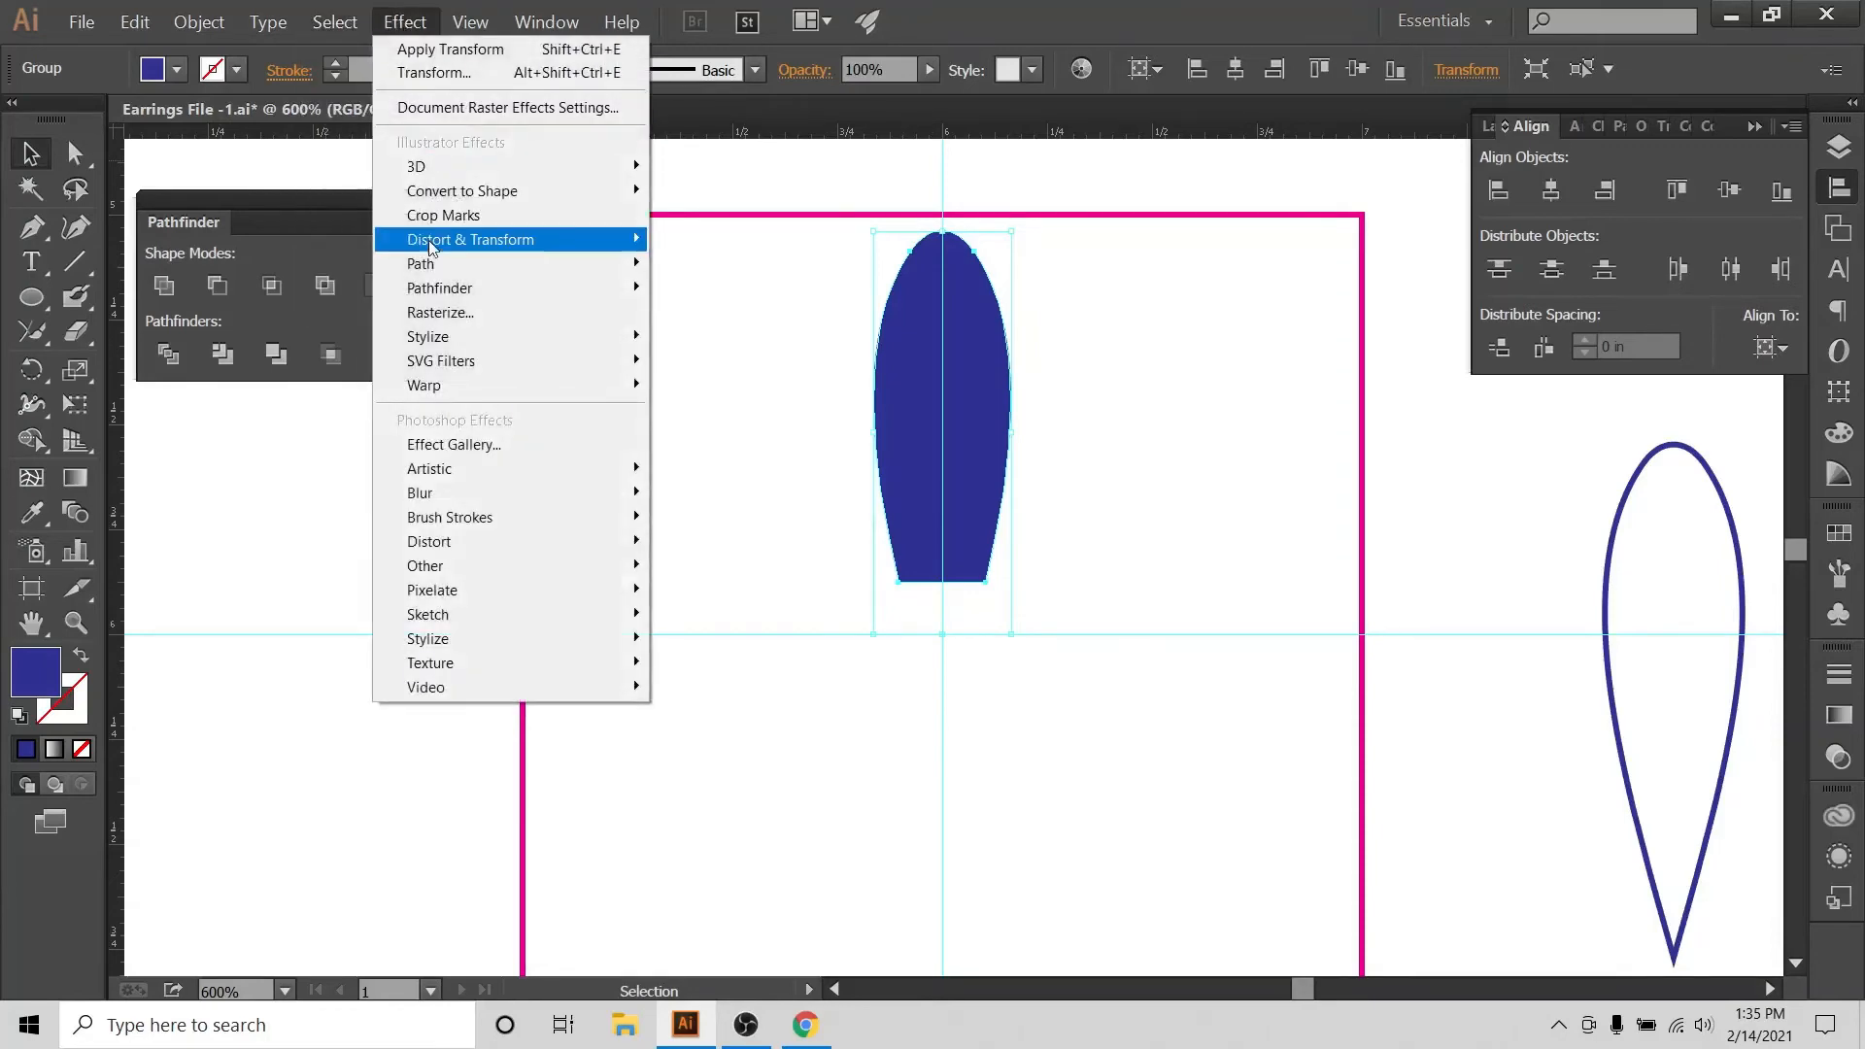
mouse_move(435, 241)
click(745, 307)
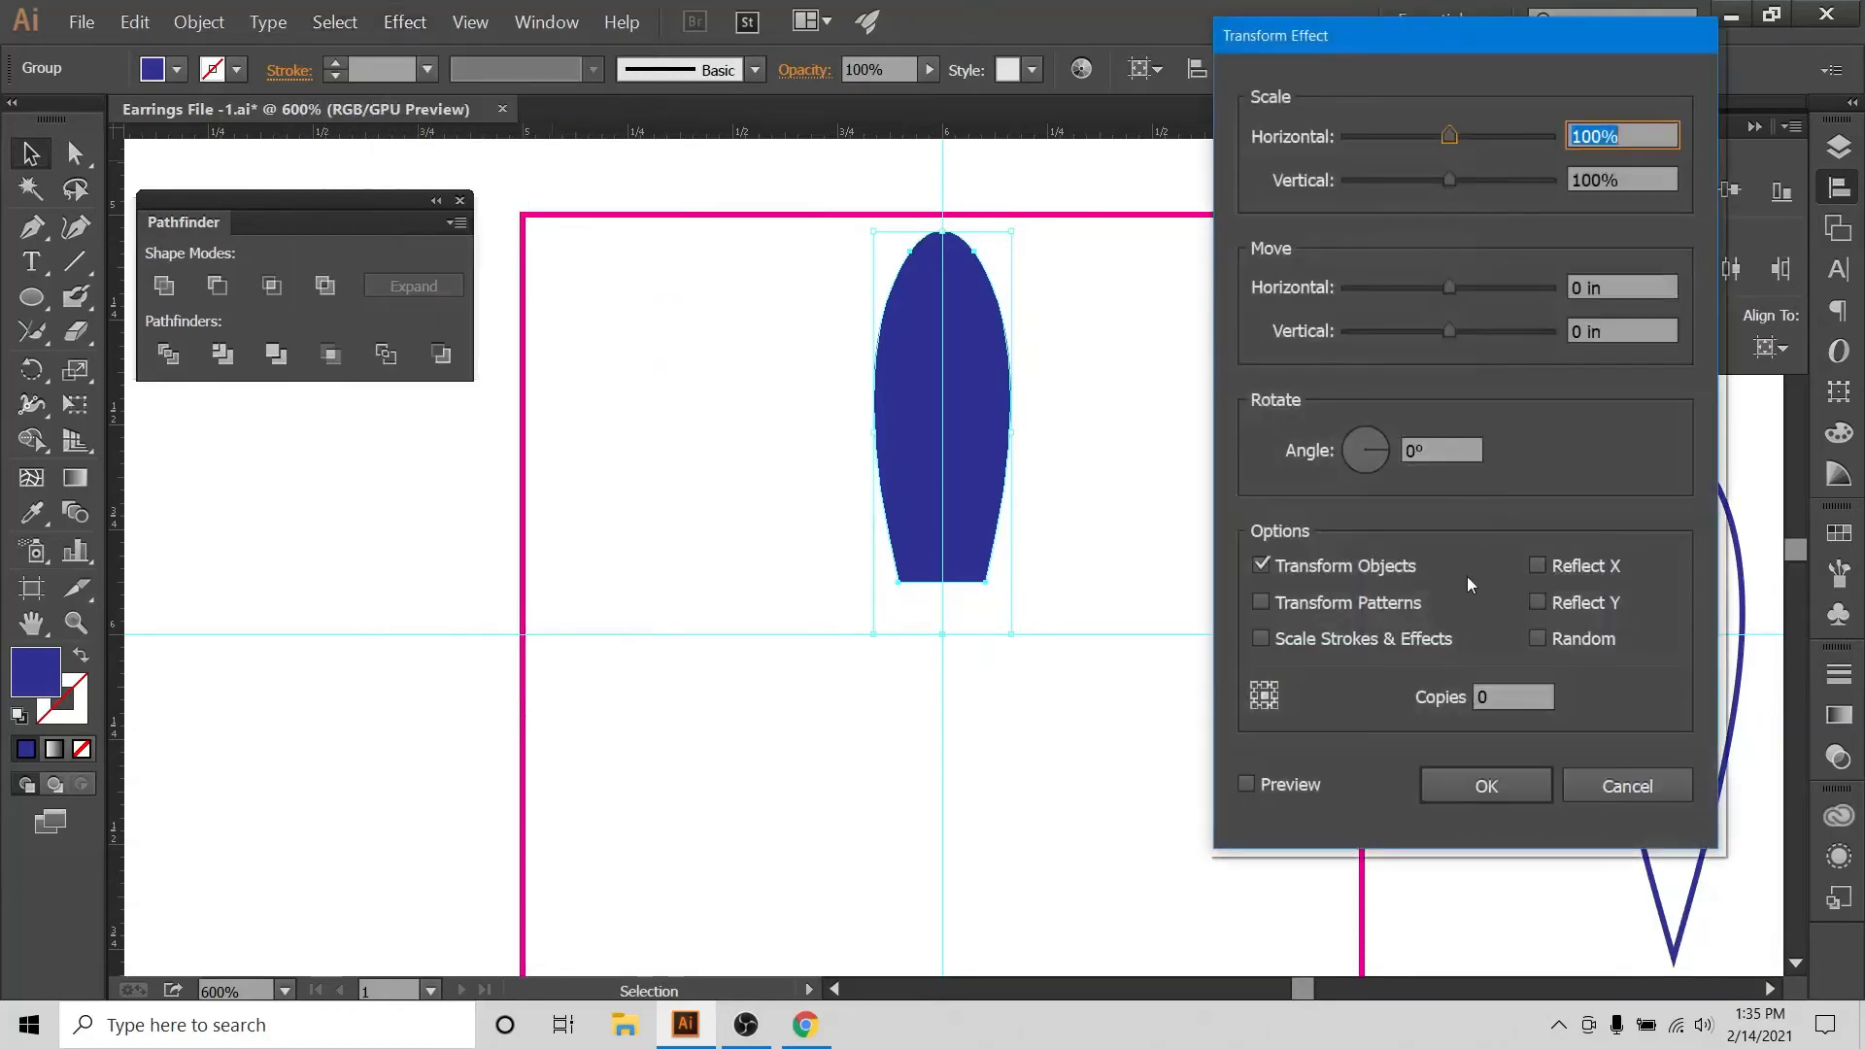
click(1263, 706)
click(1247, 784)
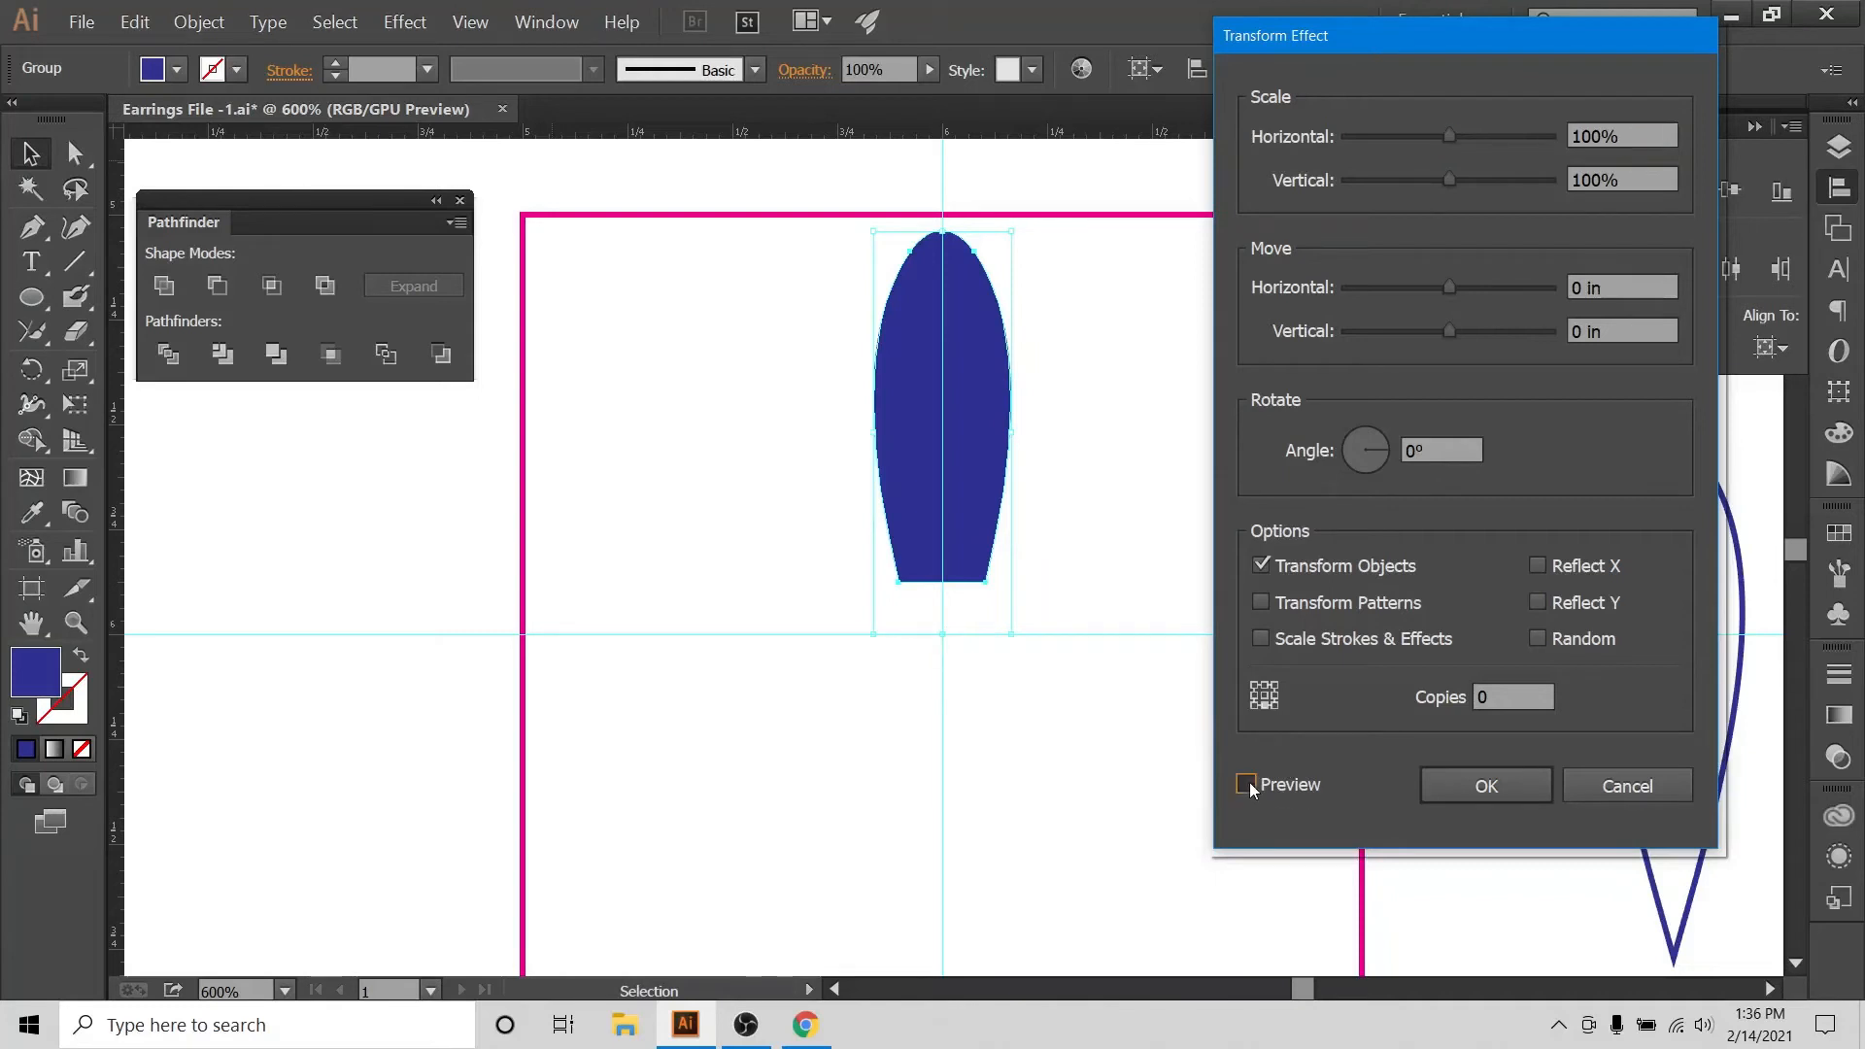
Preview the Transform effect with a 30° rotation and 10 copies.
click(1442, 450)
text(30)
click(1519, 686)
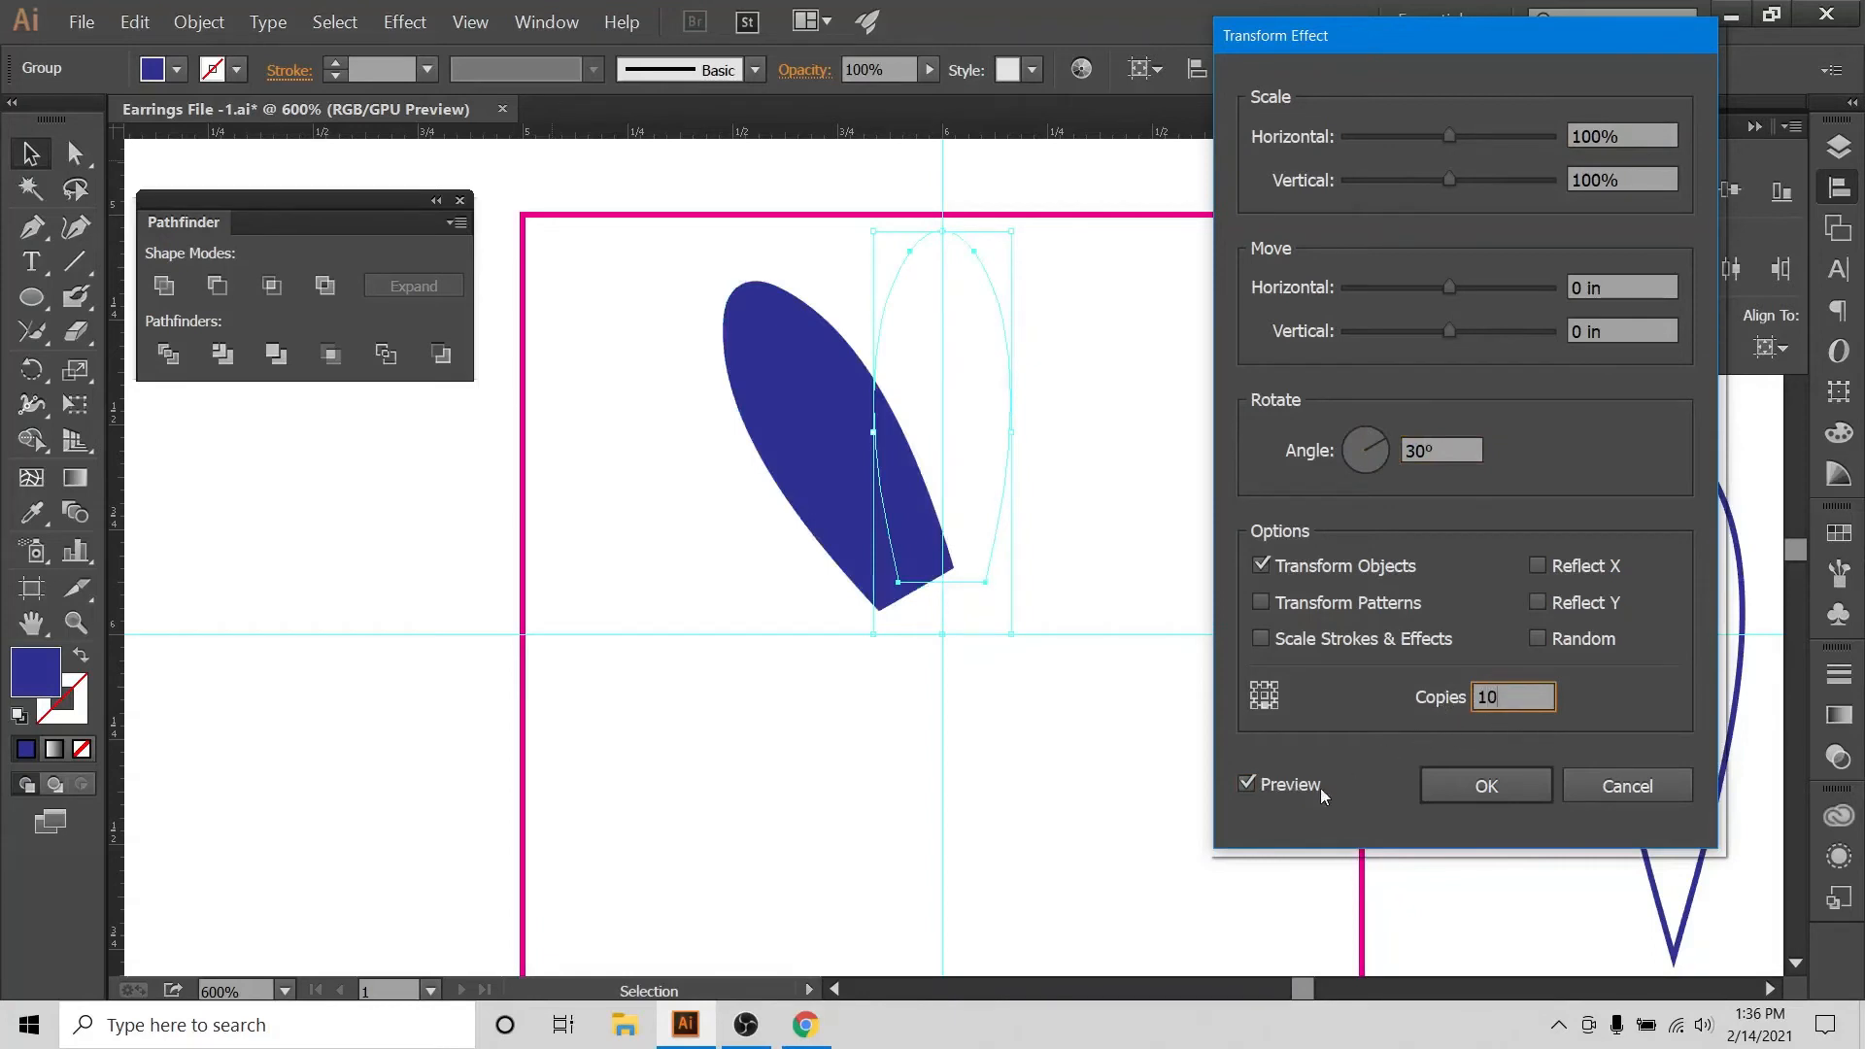
click(1249, 784)
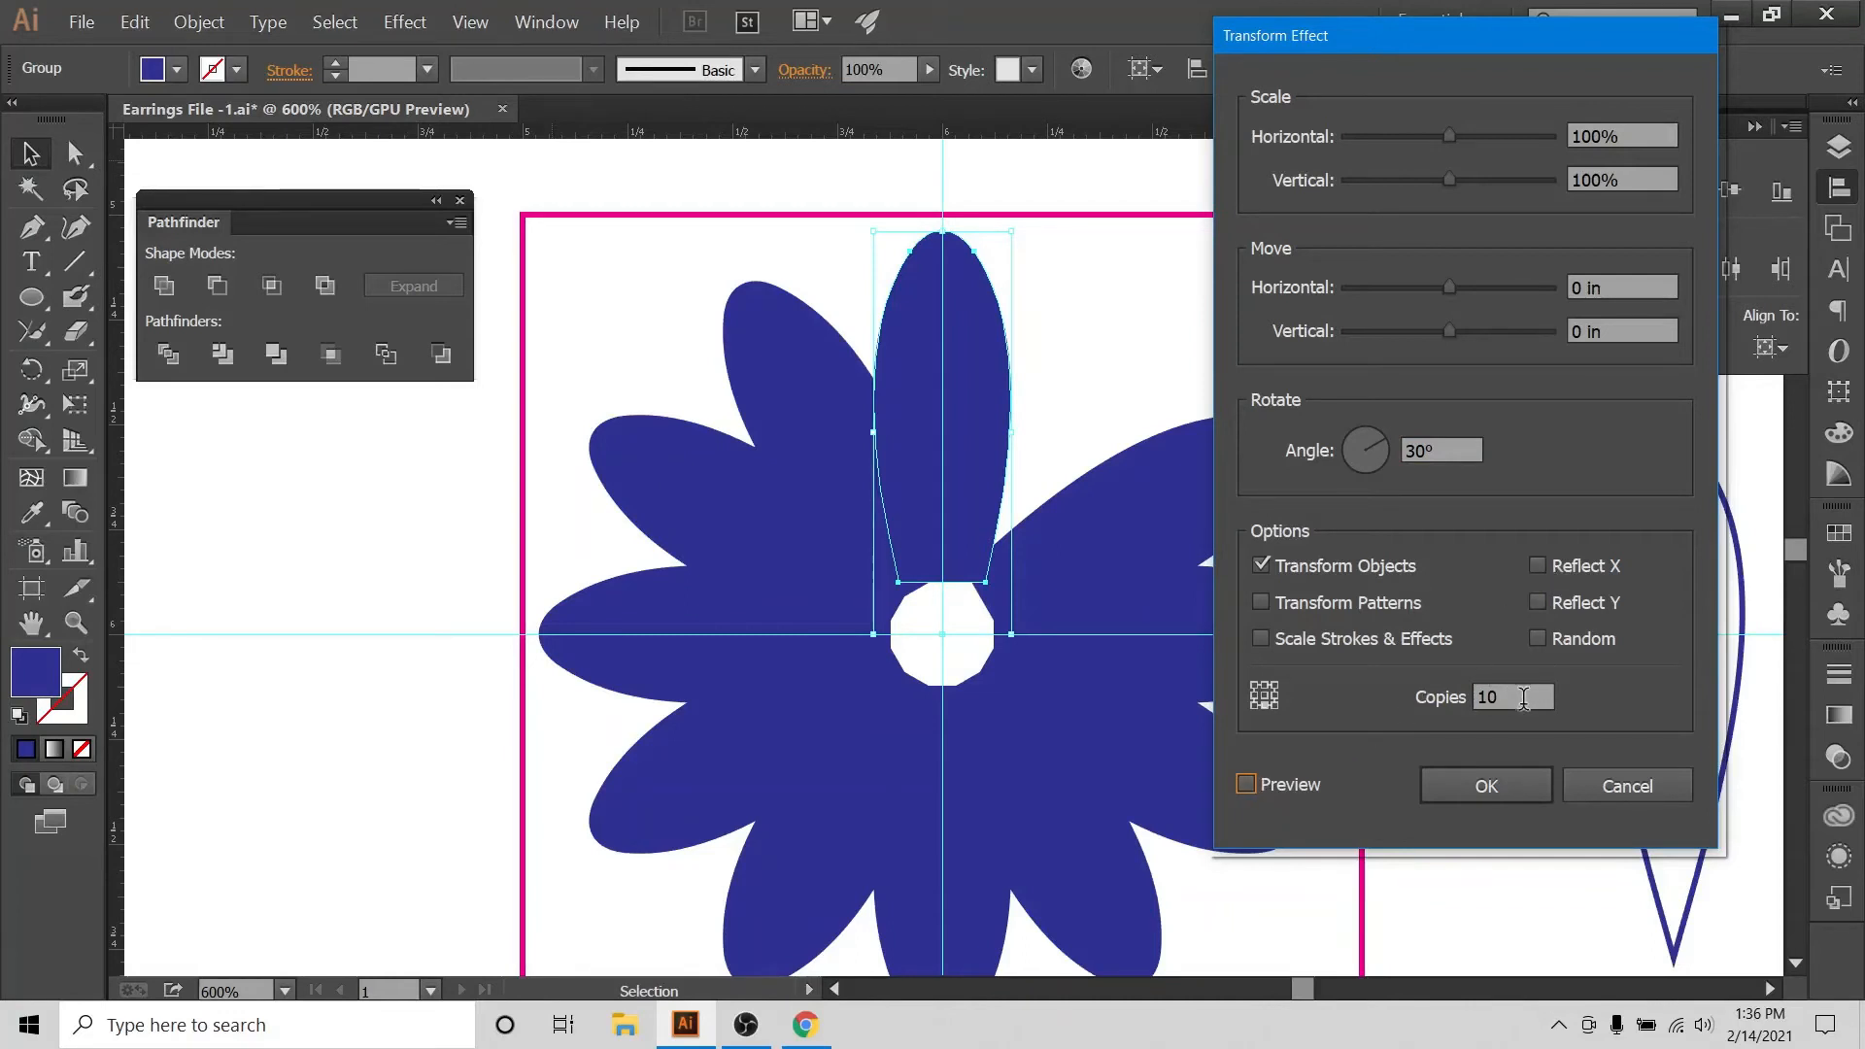
Set the Transform effect to a 40° rotation with 9 copies, apply it, and deselect the flower.
click(1442, 450)
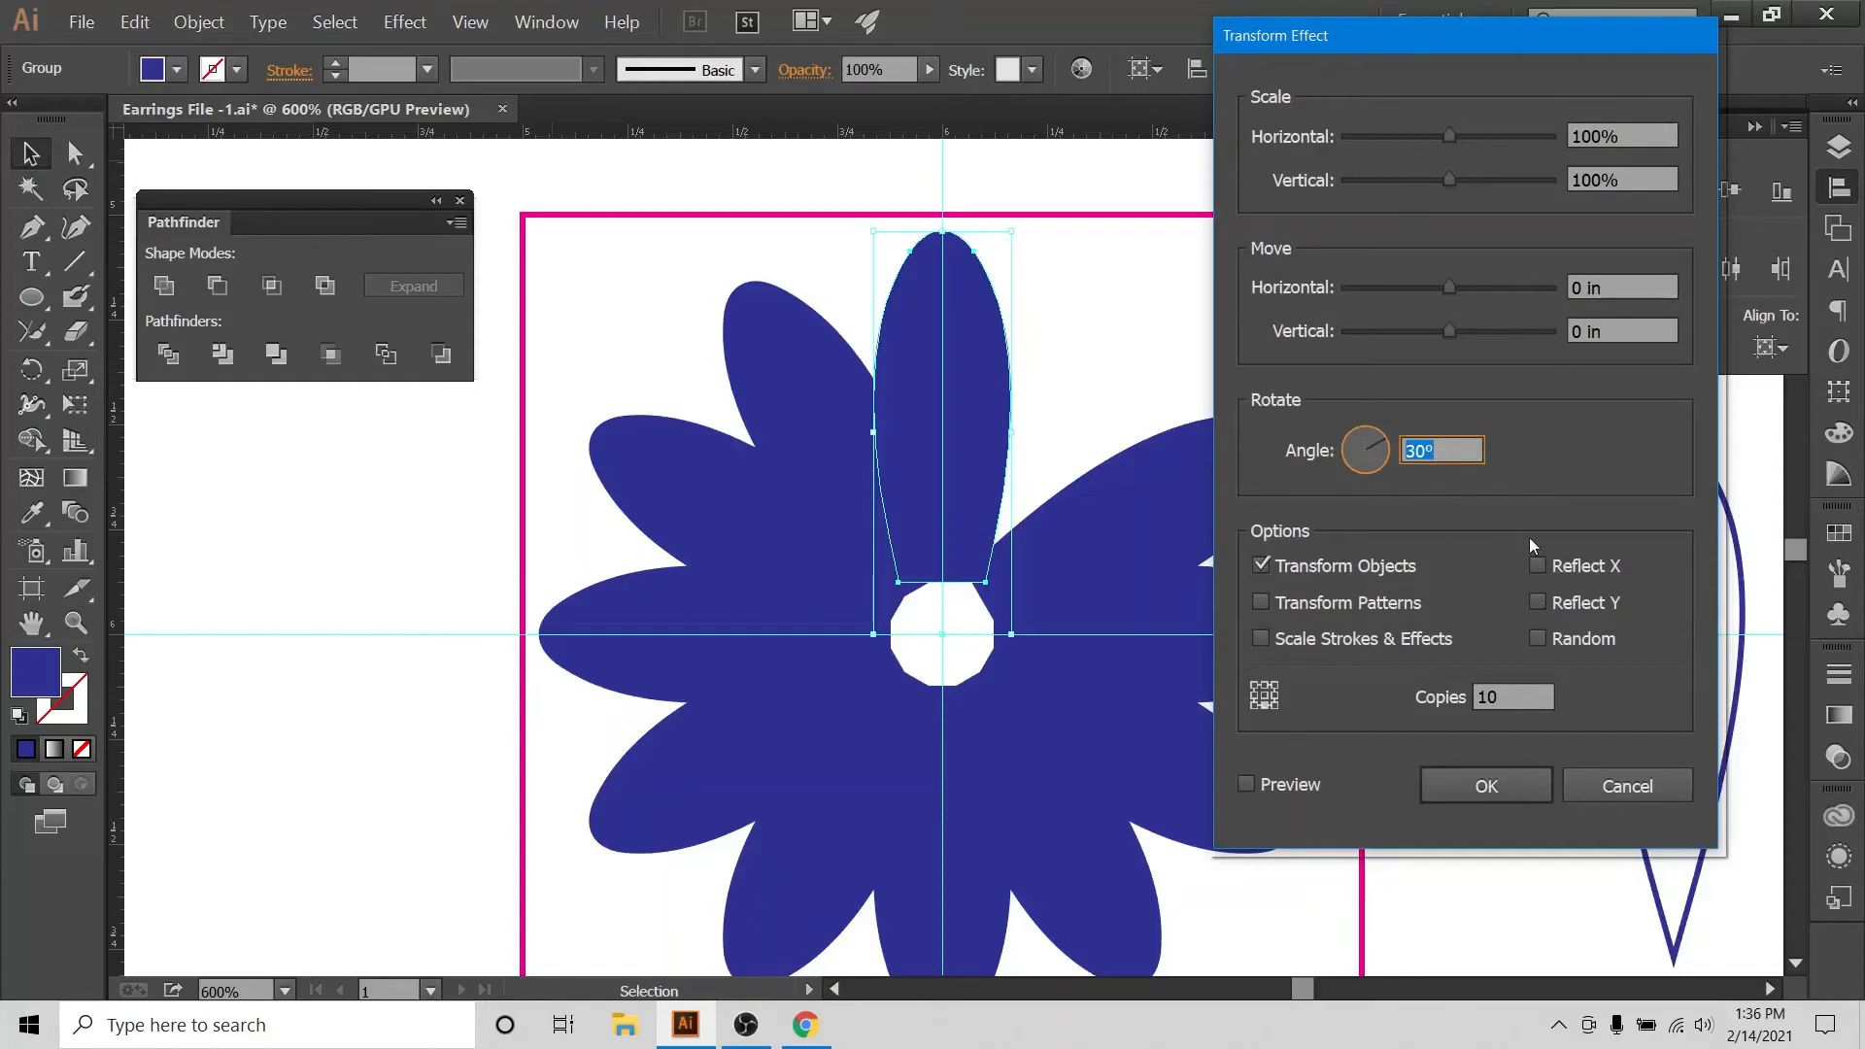
text(40)
click(1245, 785)
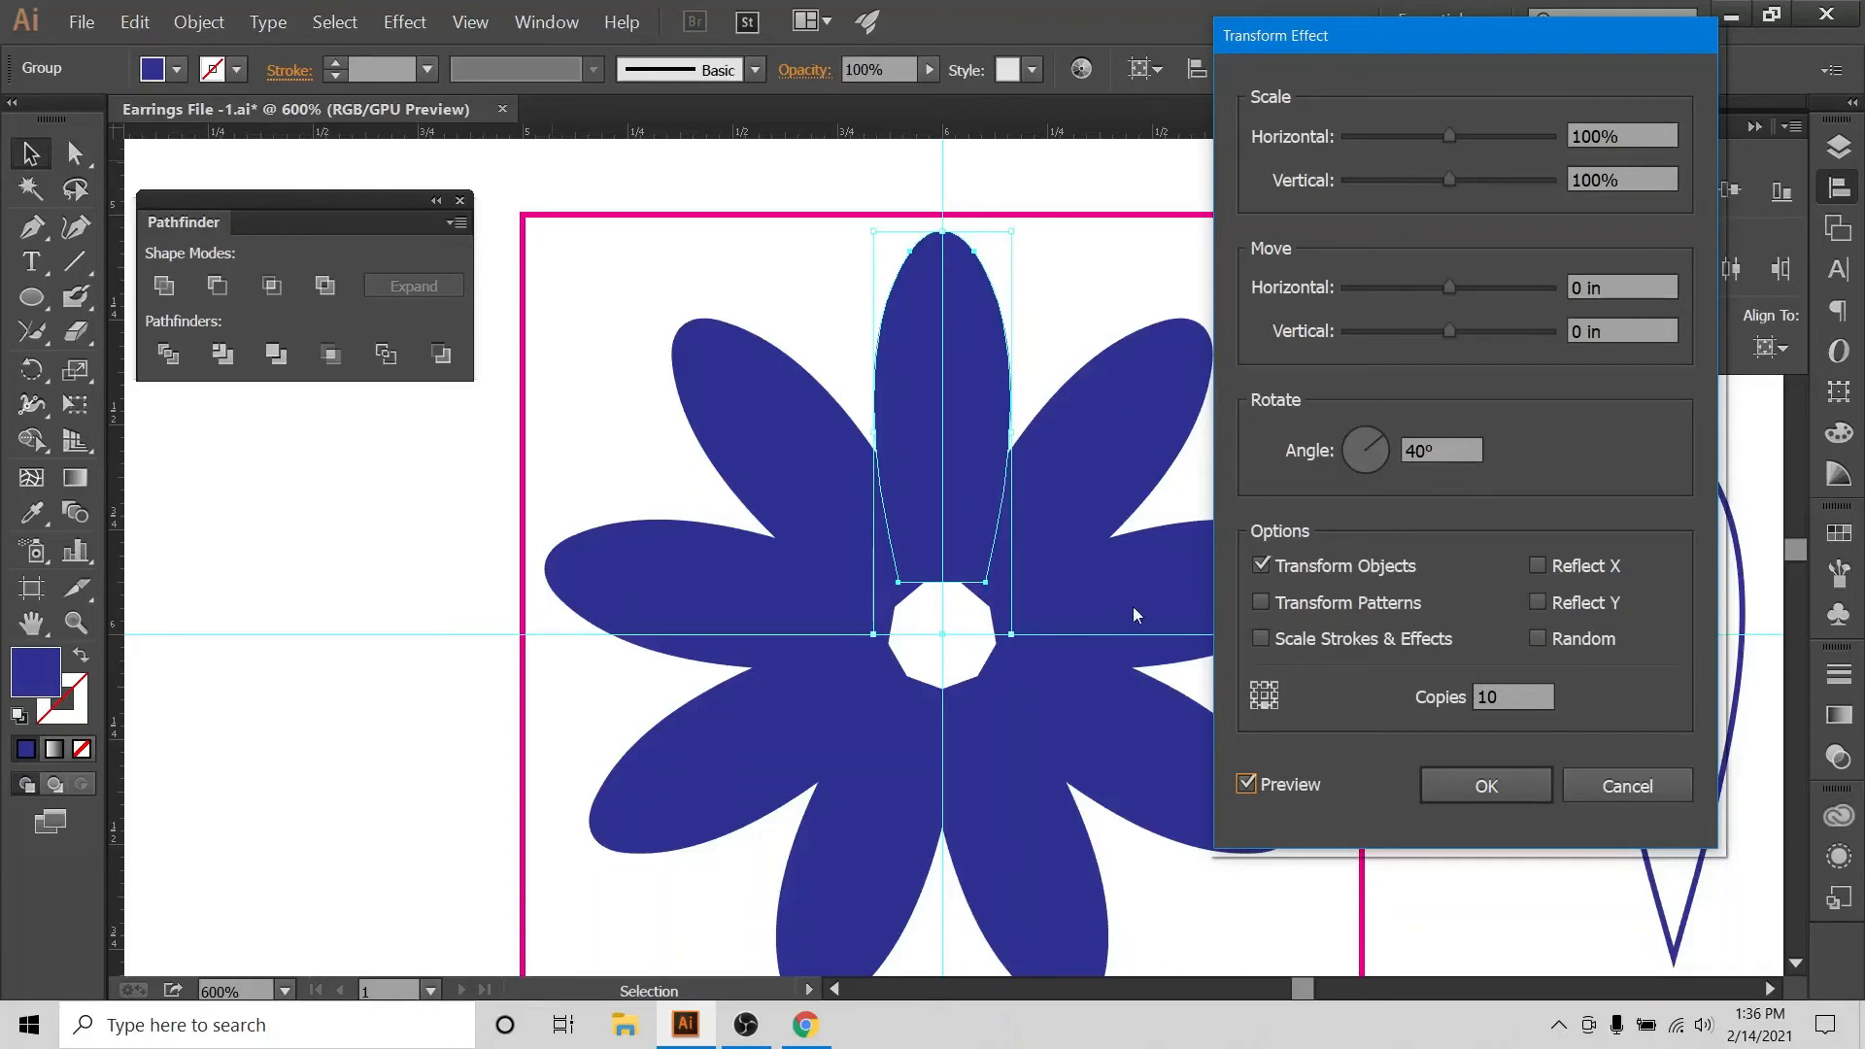
drag(1527, 696, 1402, 715)
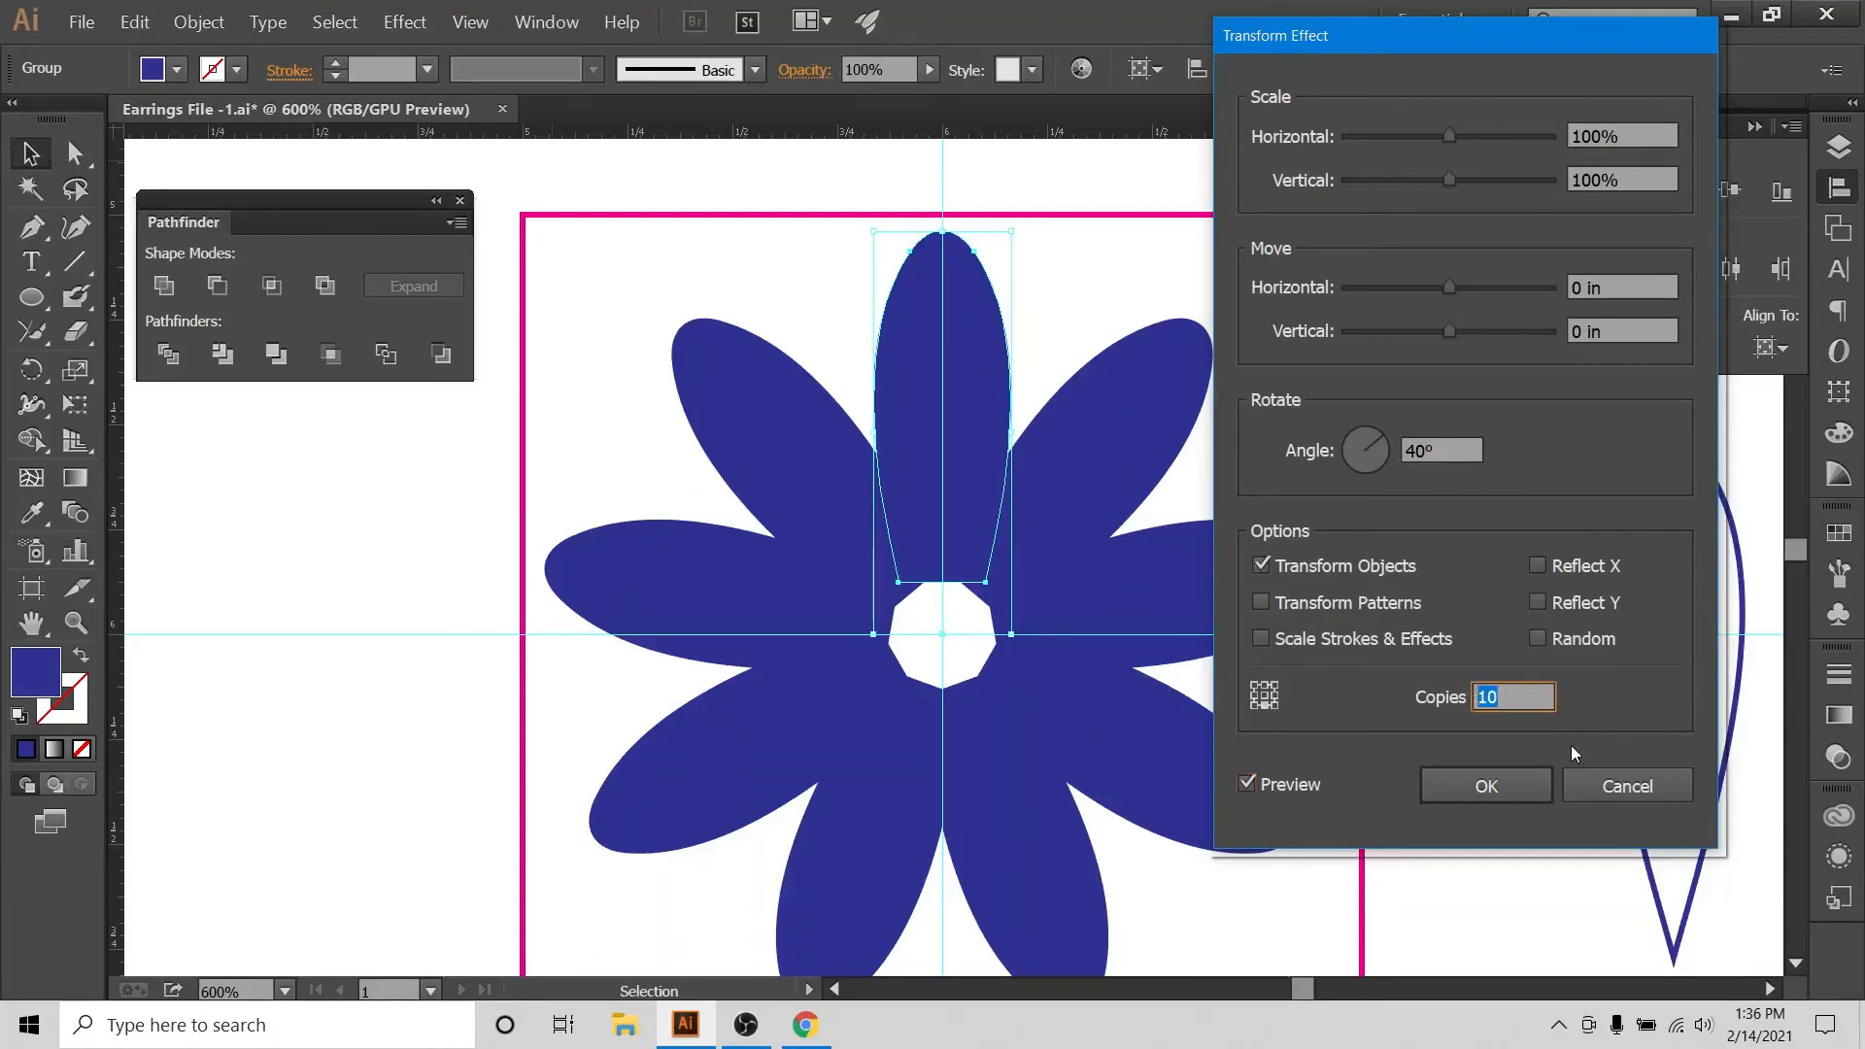
text(9)
click(1247, 783)
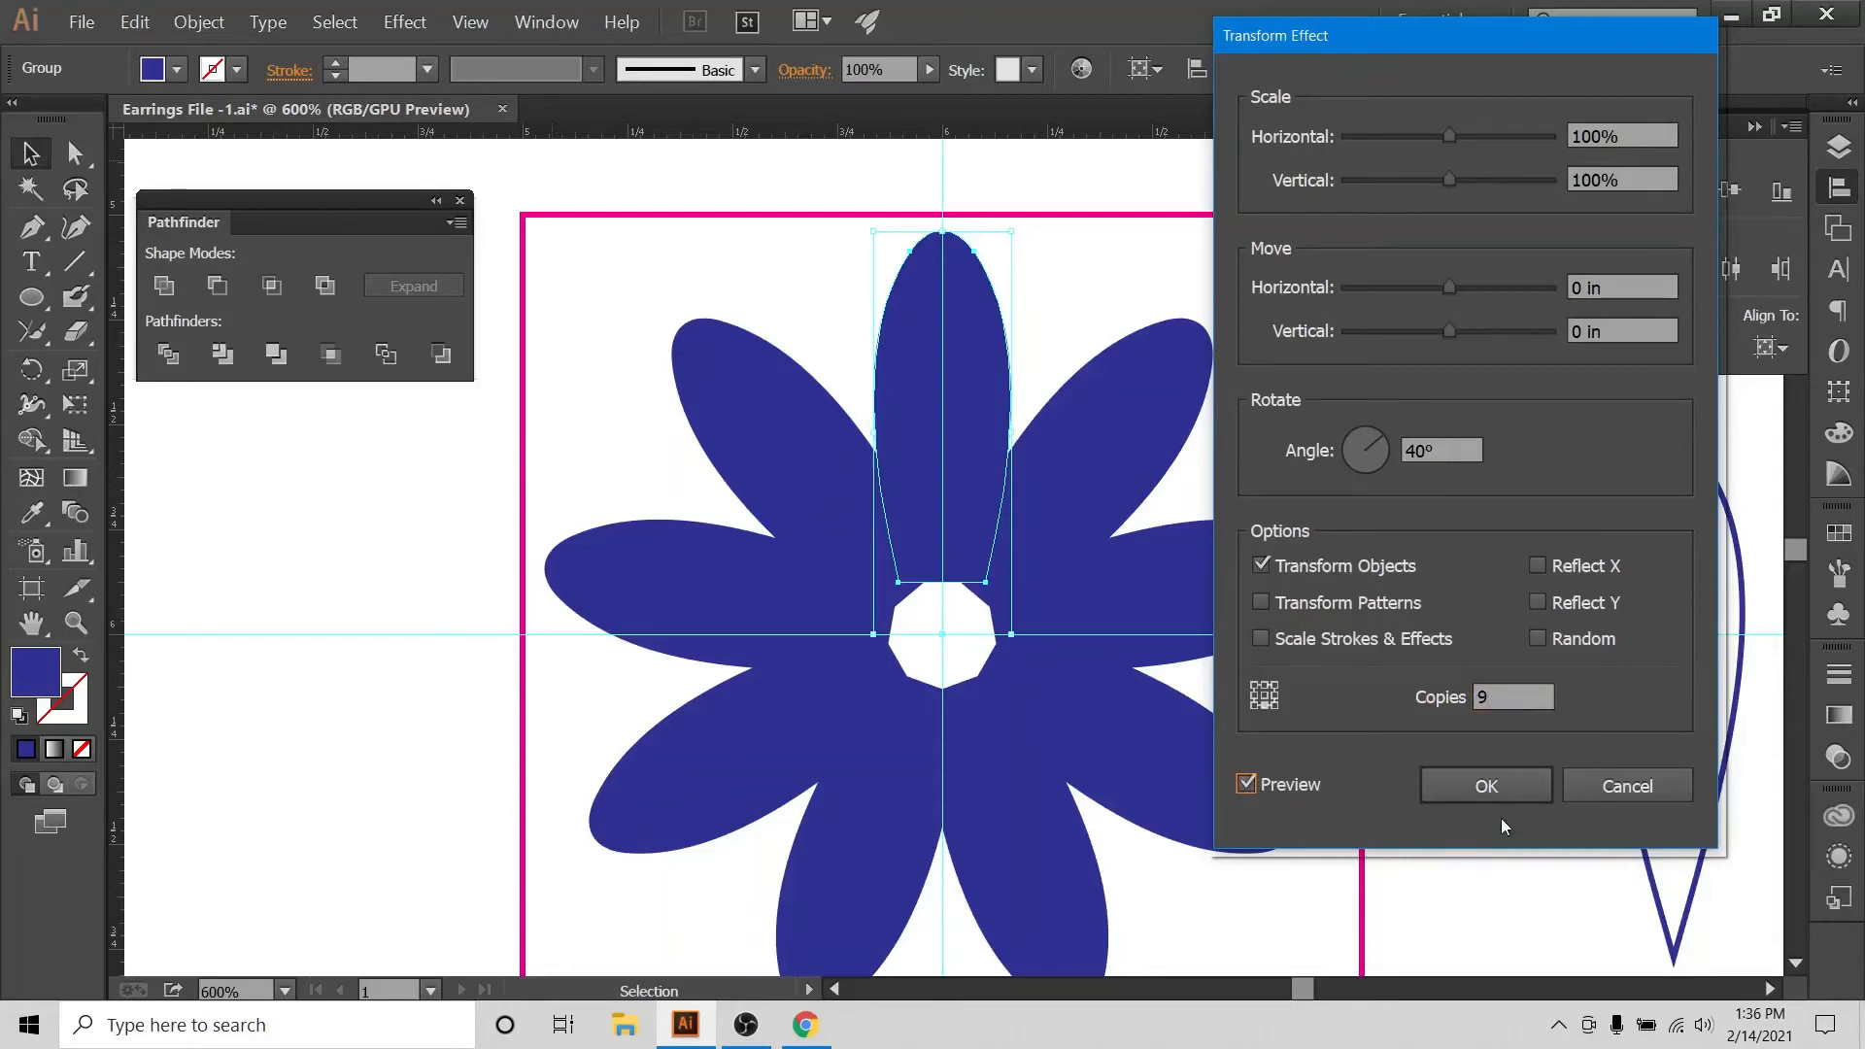
click(1490, 787)
click(1136, 282)
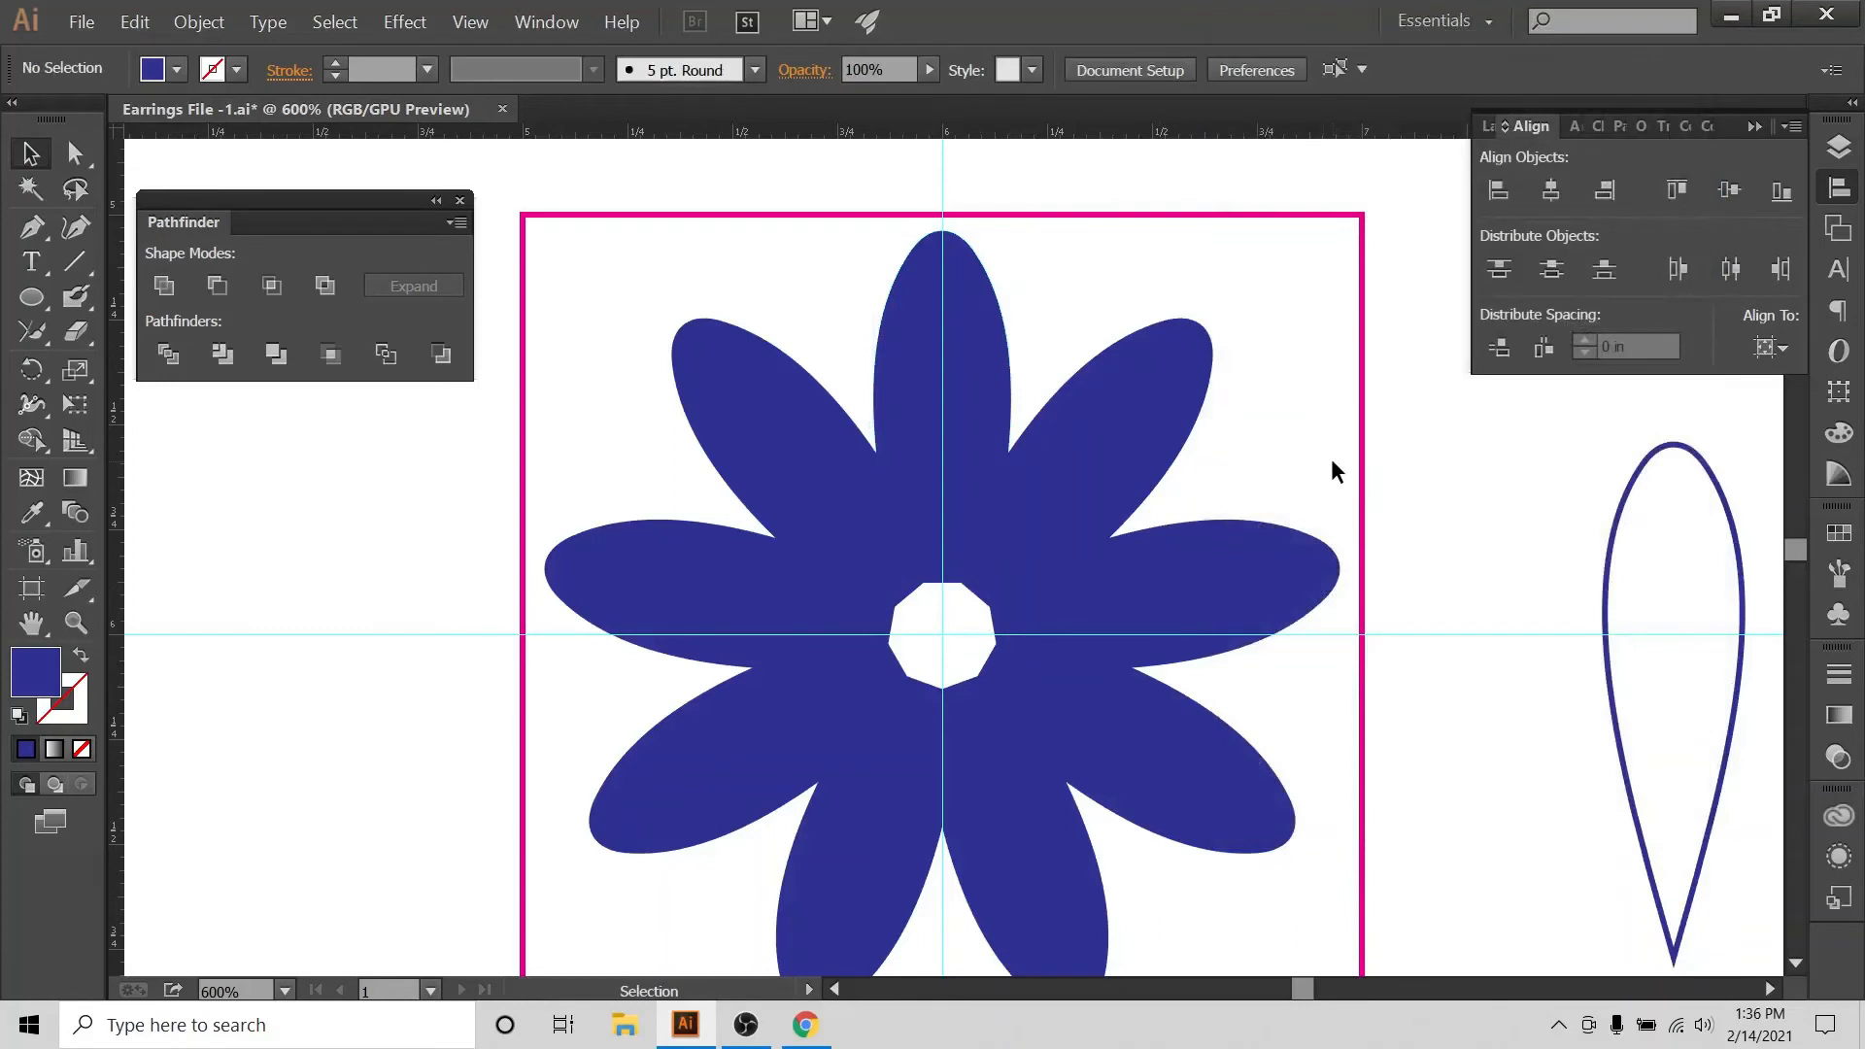
Review the whole flower, compare it with the daisy earrings photo on Etsy in Chrome, and return to Illustrator.
scroll(1331, 458, down, 3)
scroll(1331, 472, up, 3)
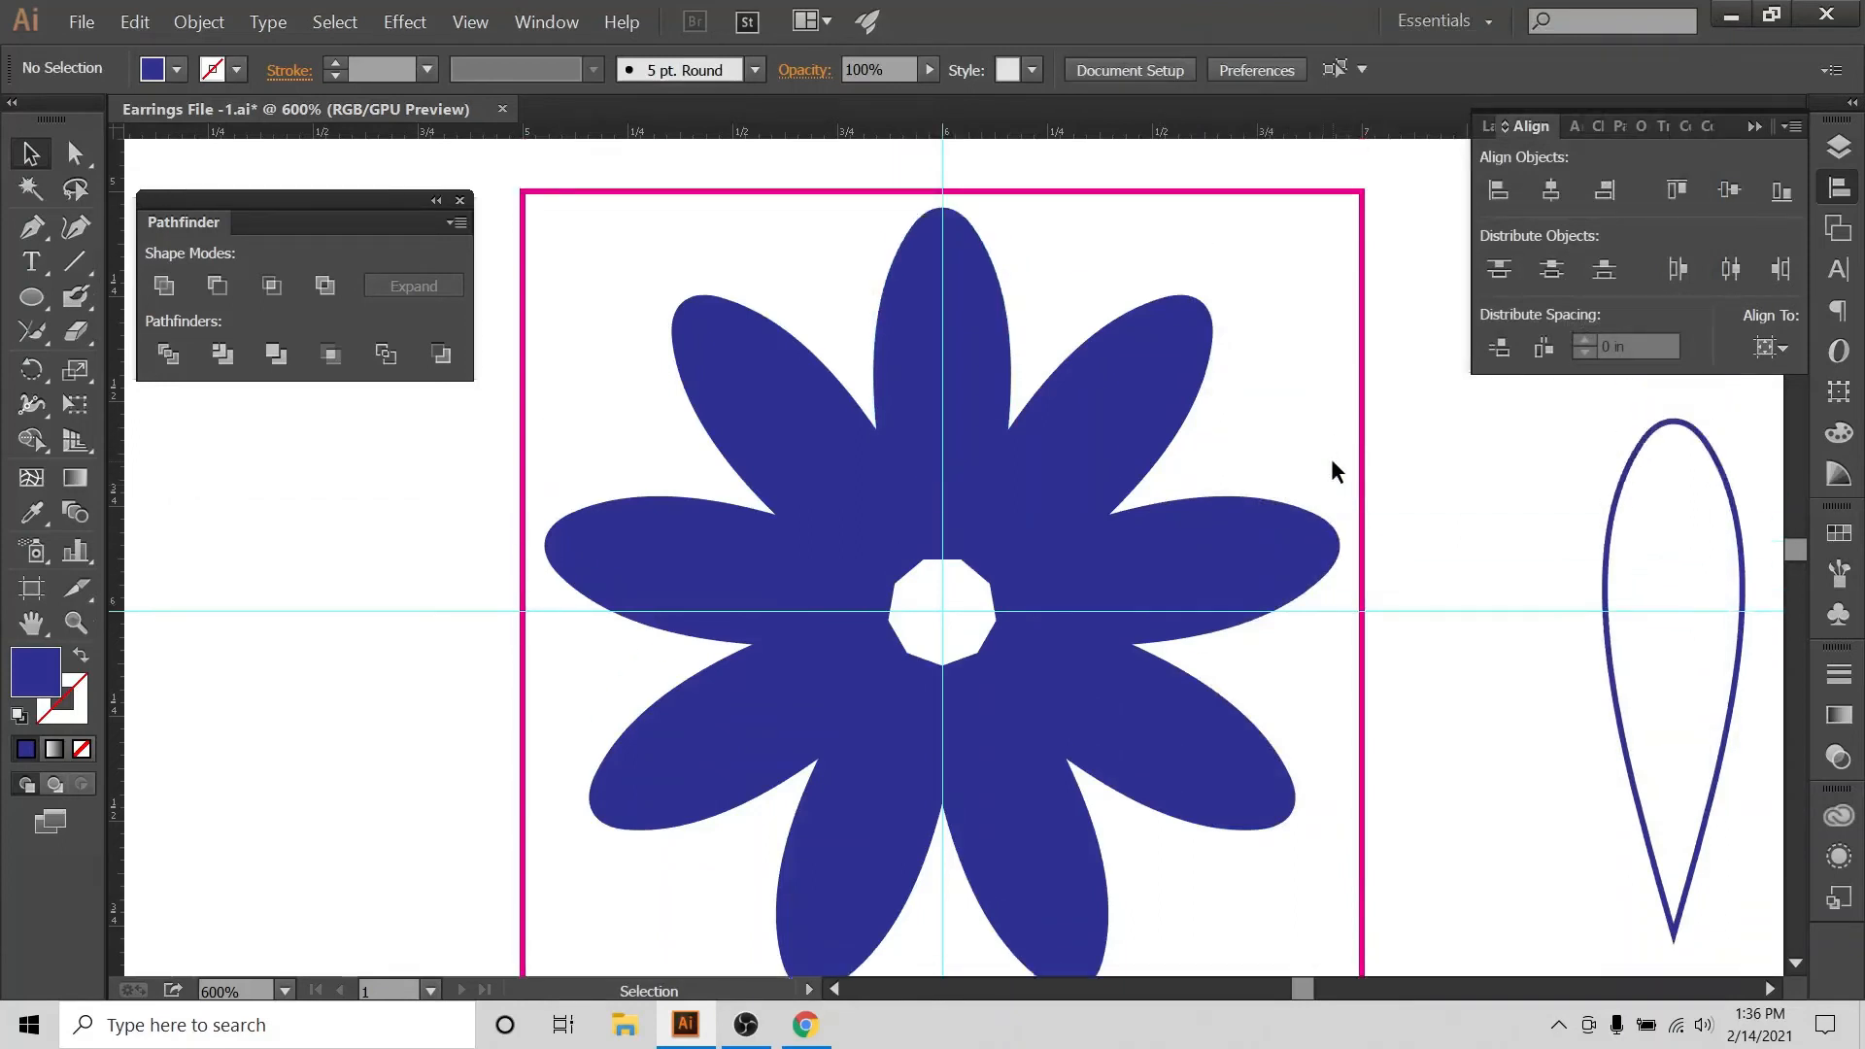
scroll(866, 862, down, 1)
key(ctrl+minus)
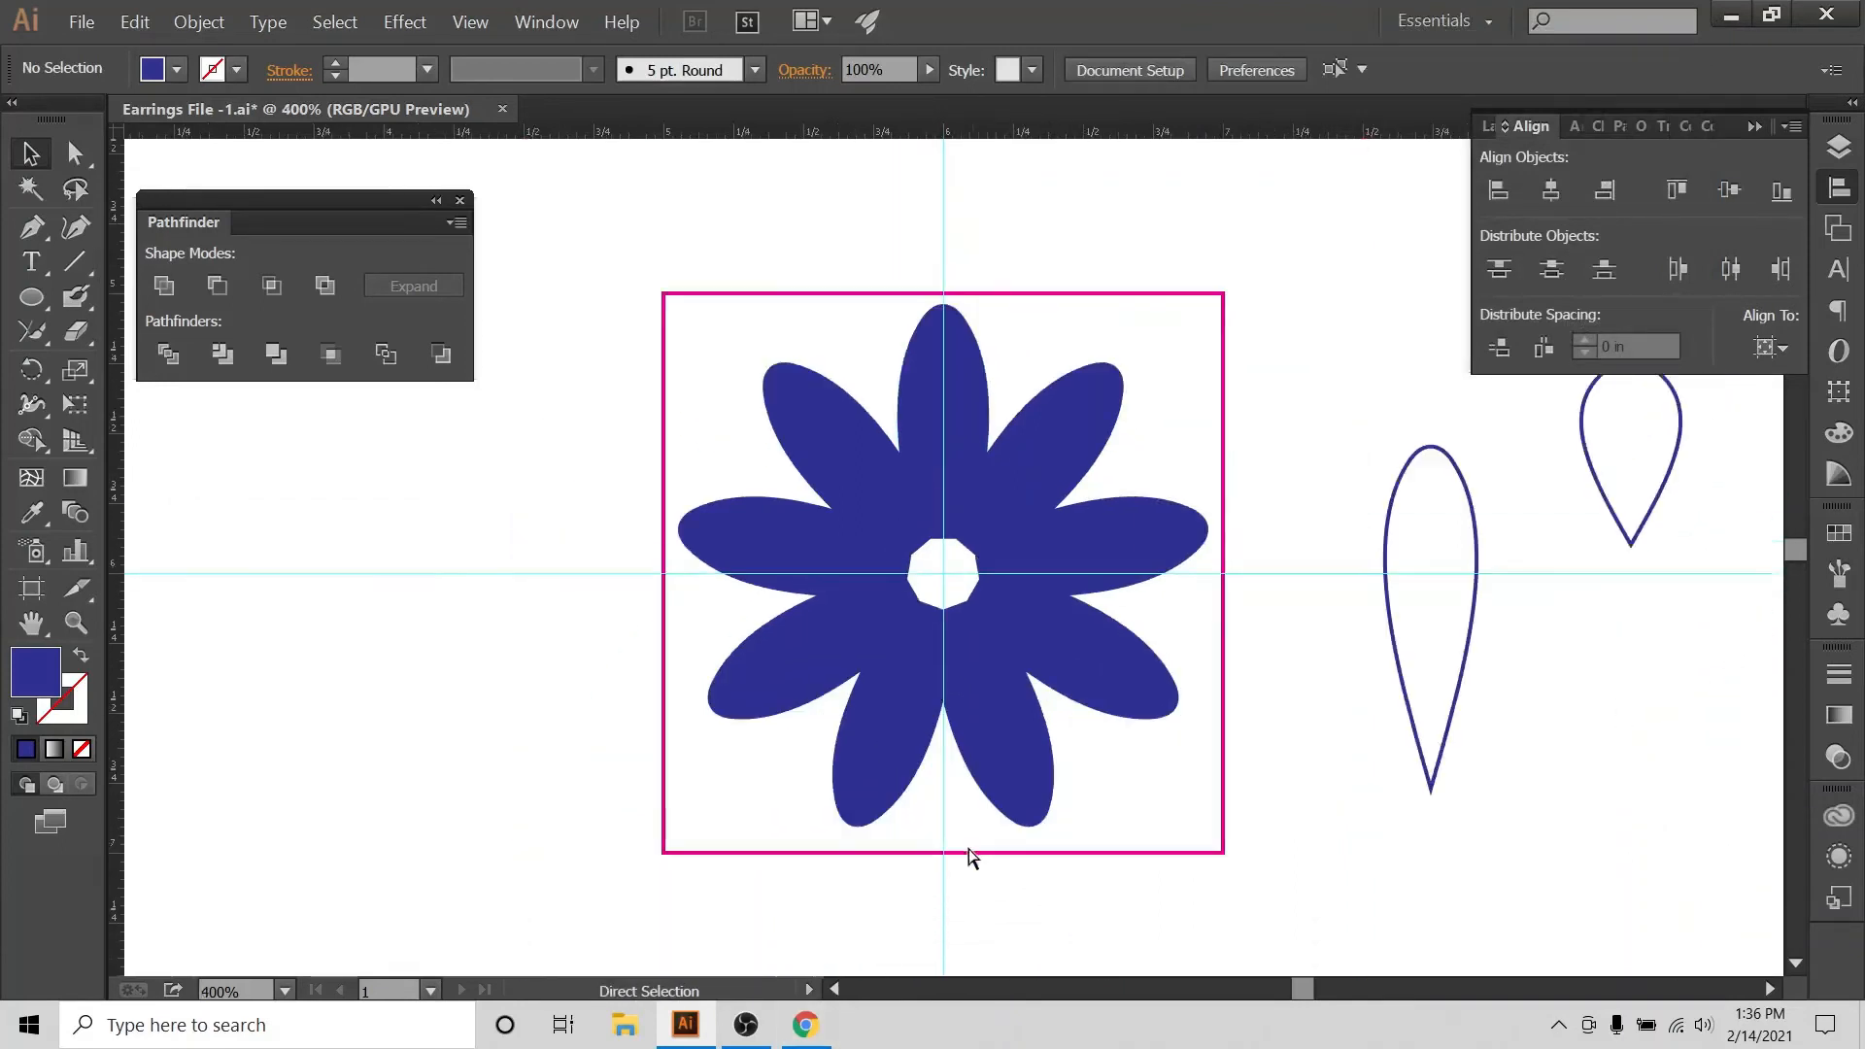
click(806, 1032)
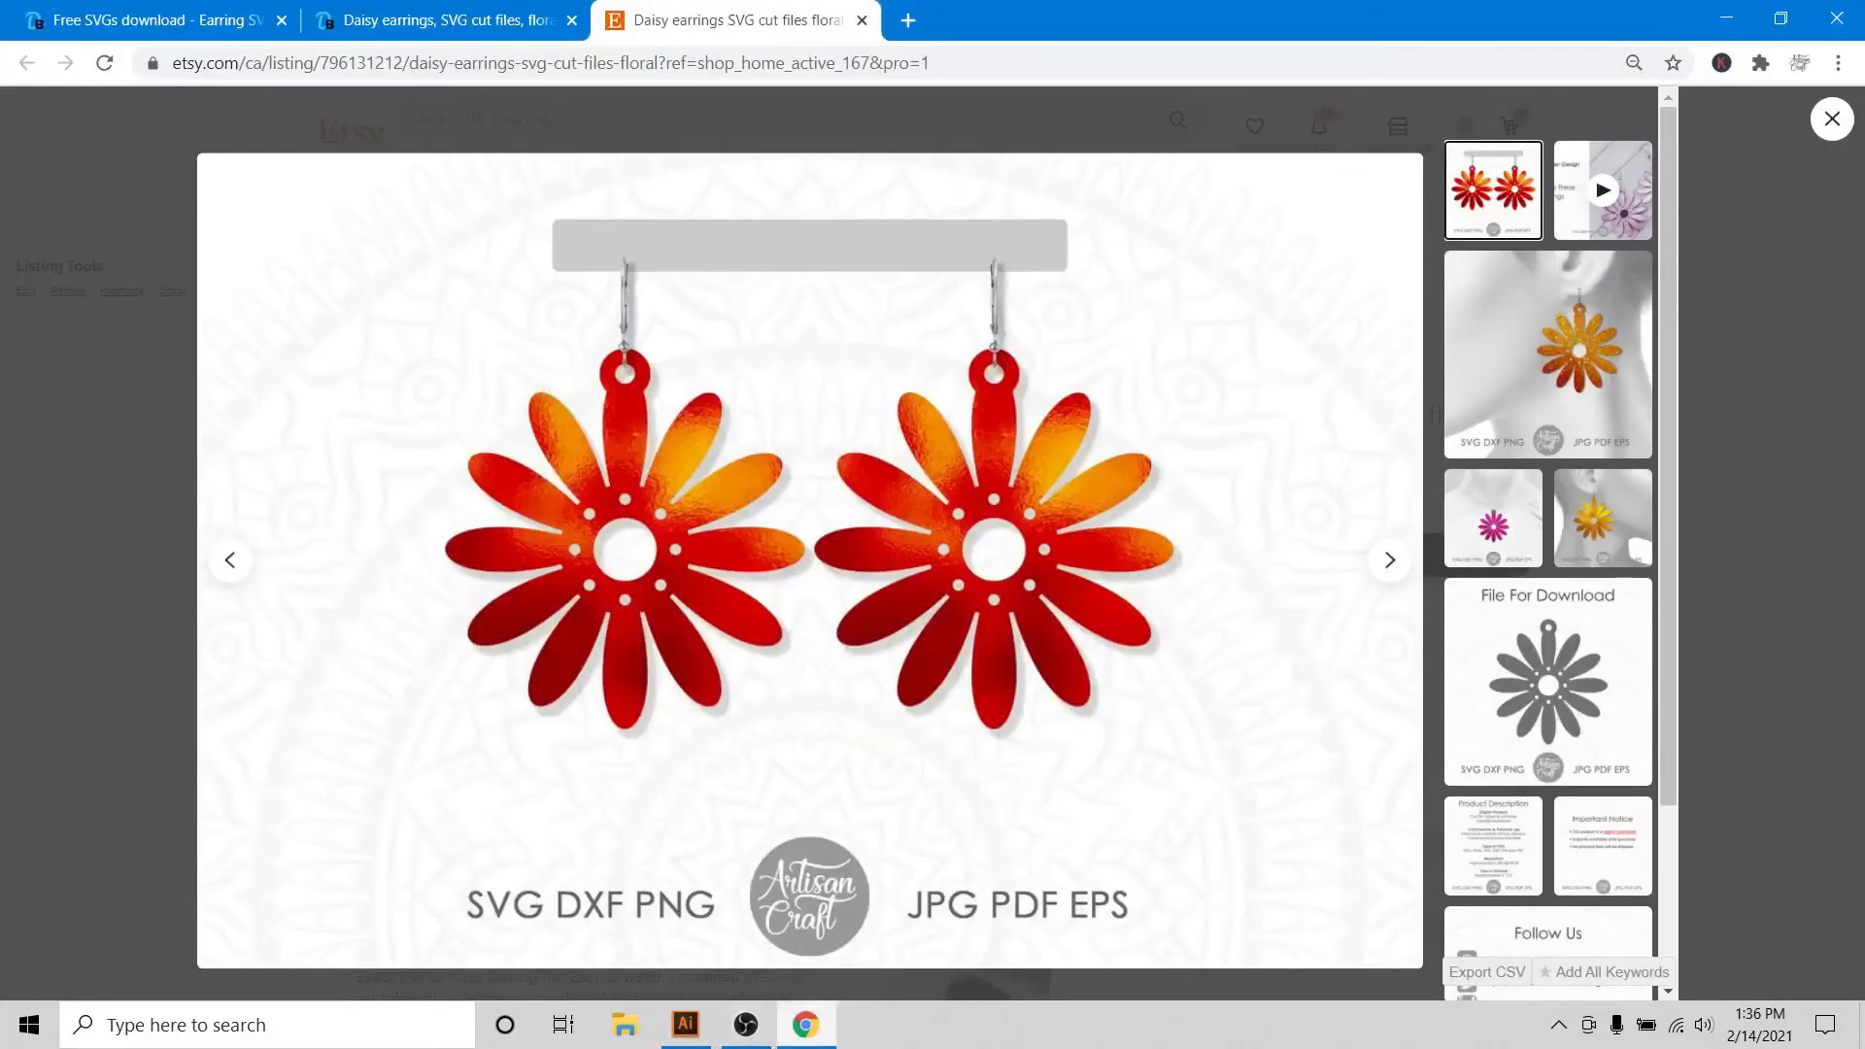
click(686, 1025)
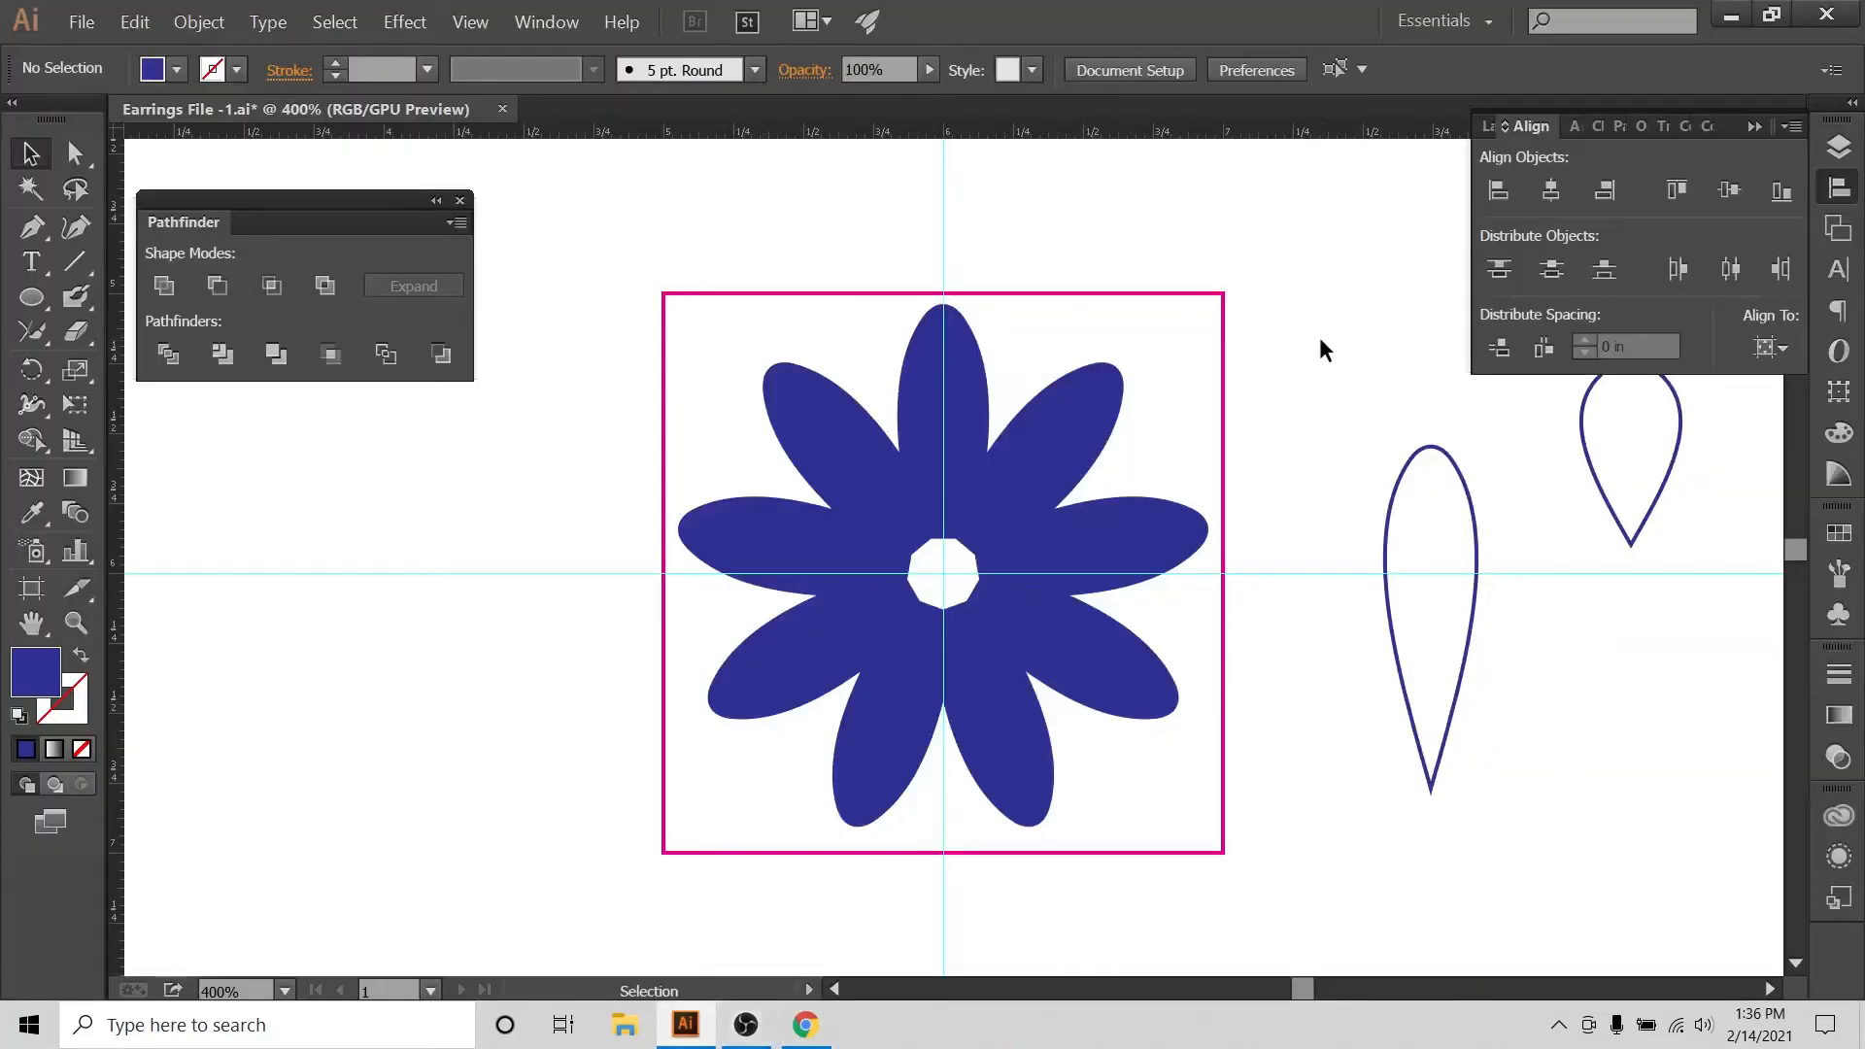
Place a copy of the flower outside the pink square, to its lower left, keeping the original in the square.
click(1059, 402)
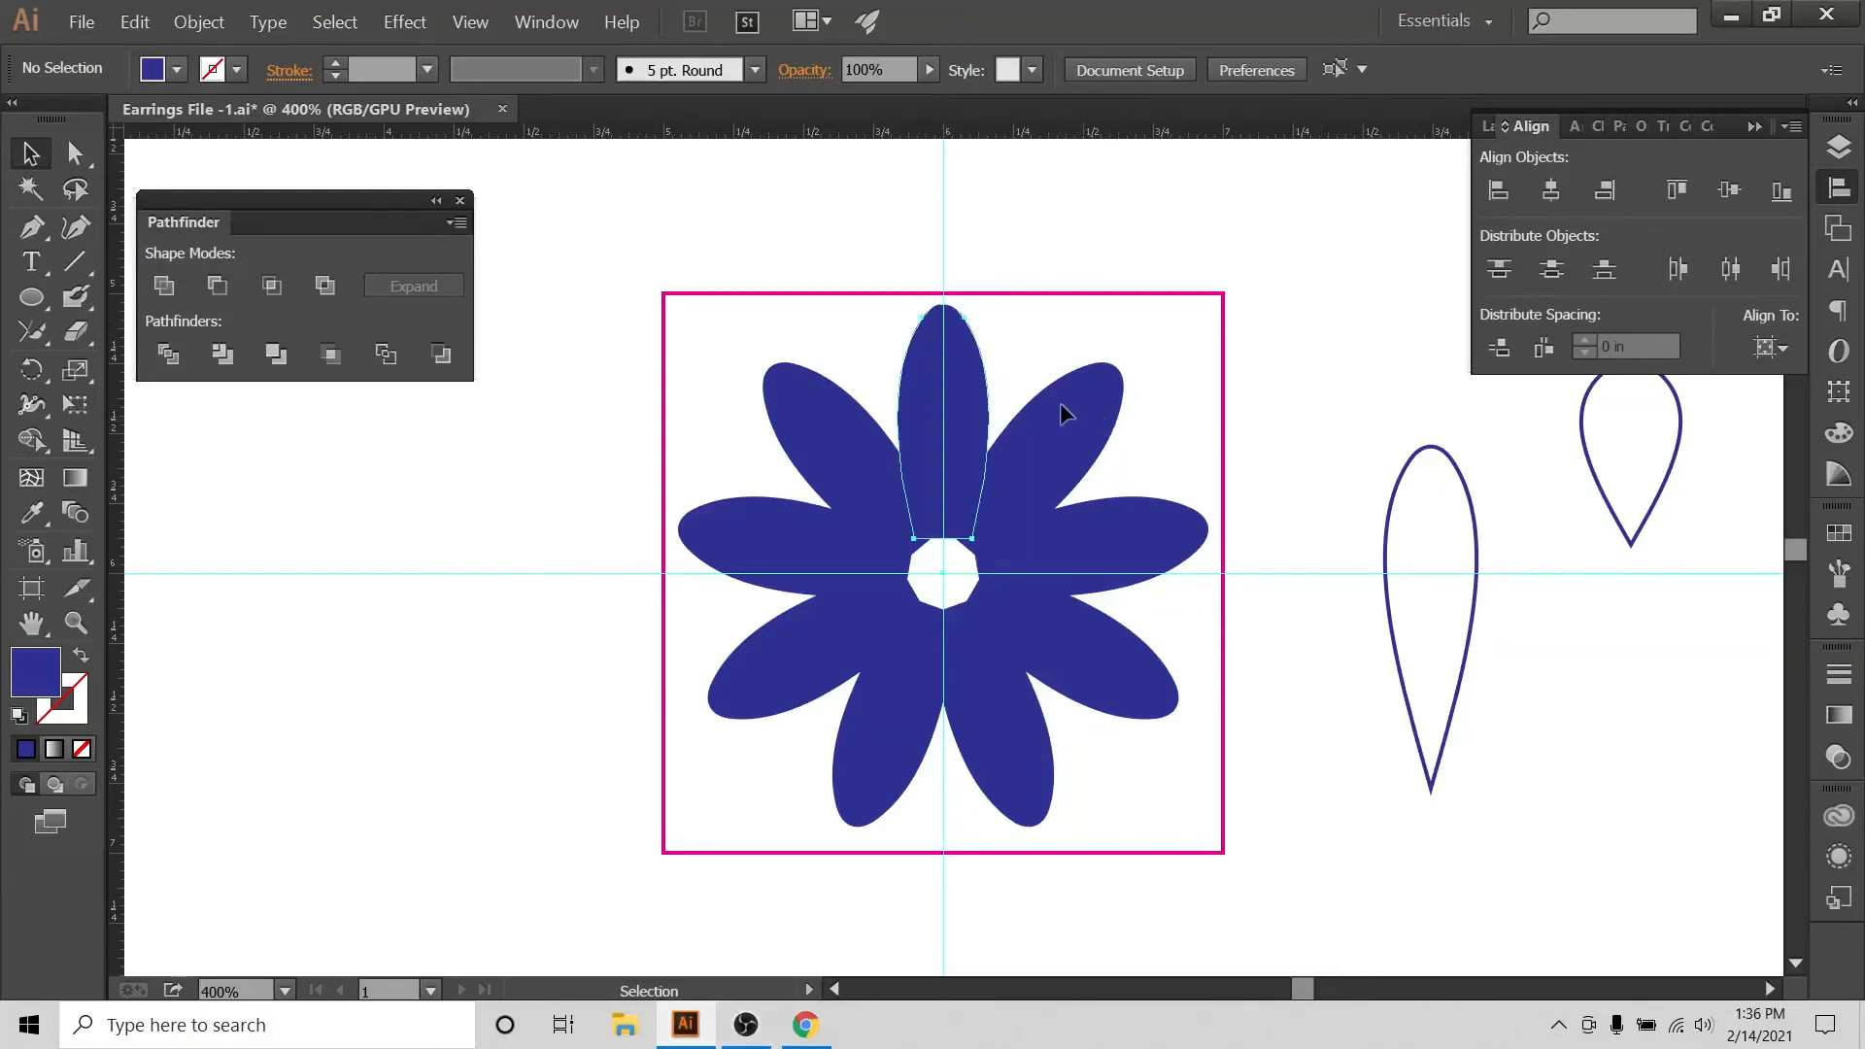
click(1117, 314)
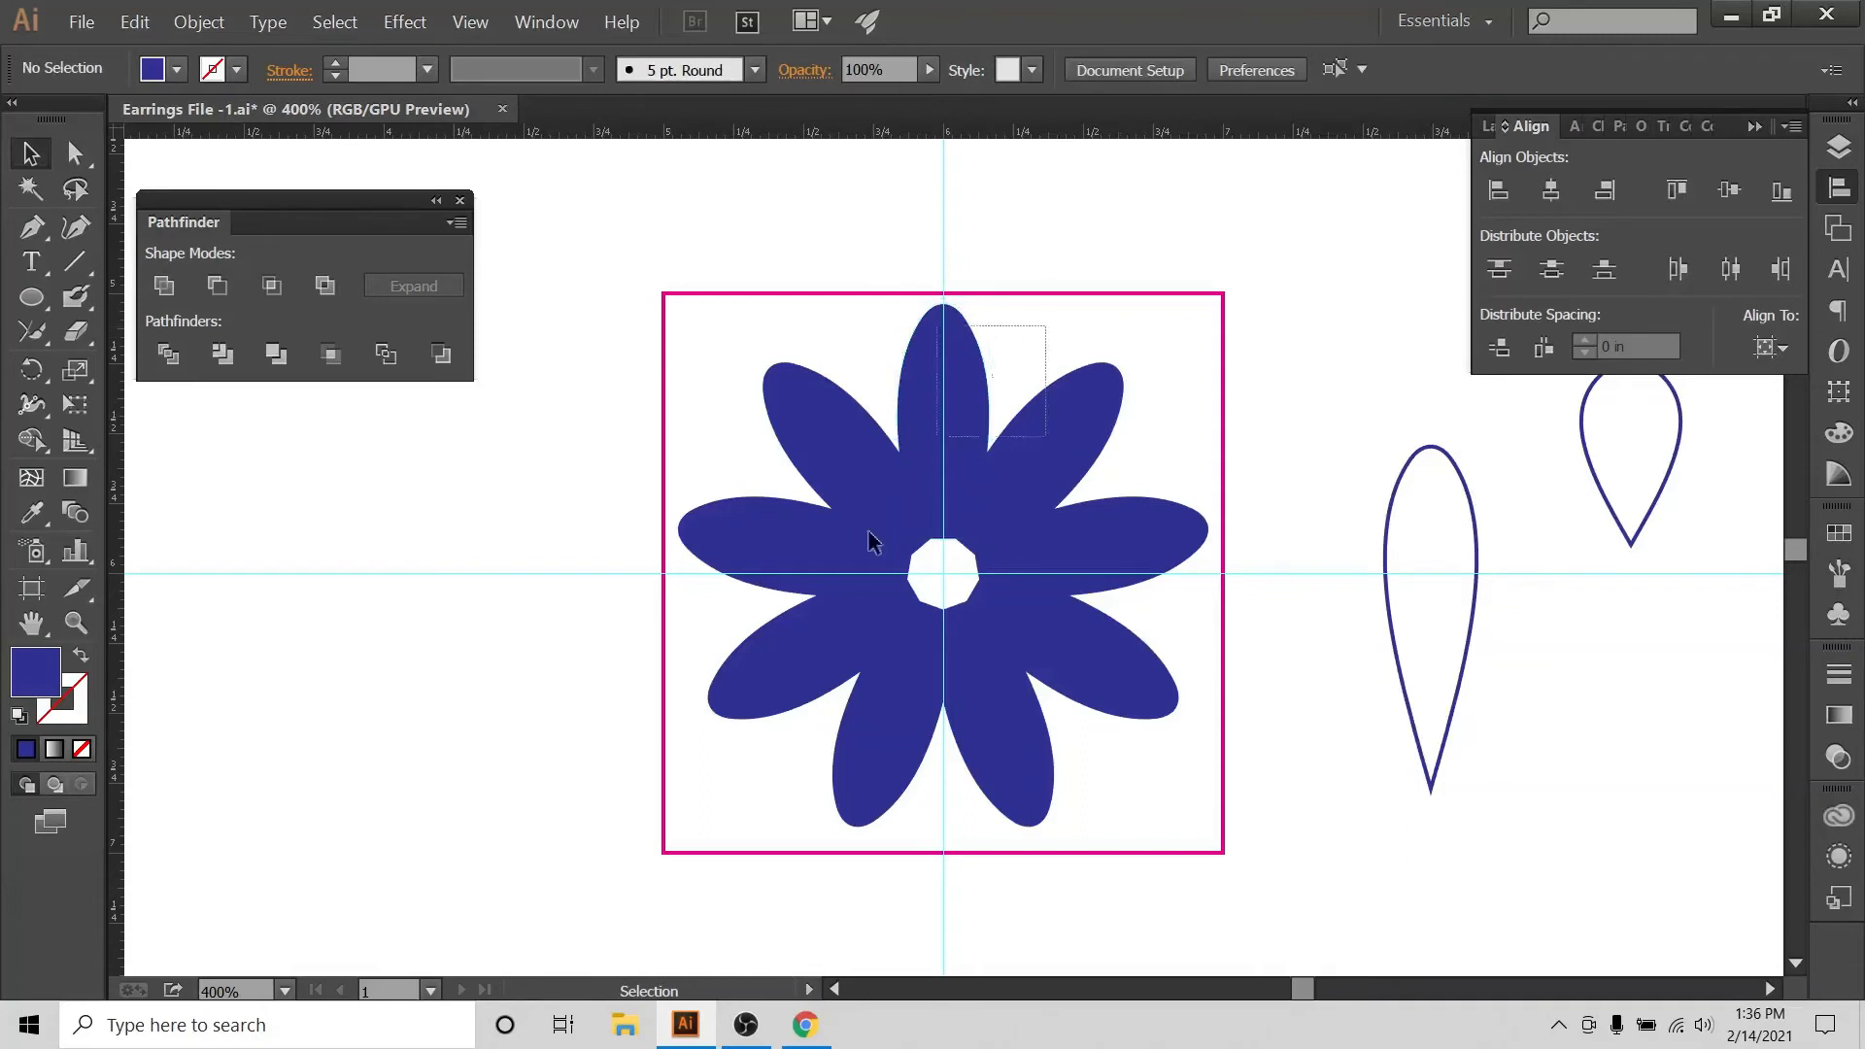
click(940, 473)
drag(975, 425, 208, 742)
click(404, 488)
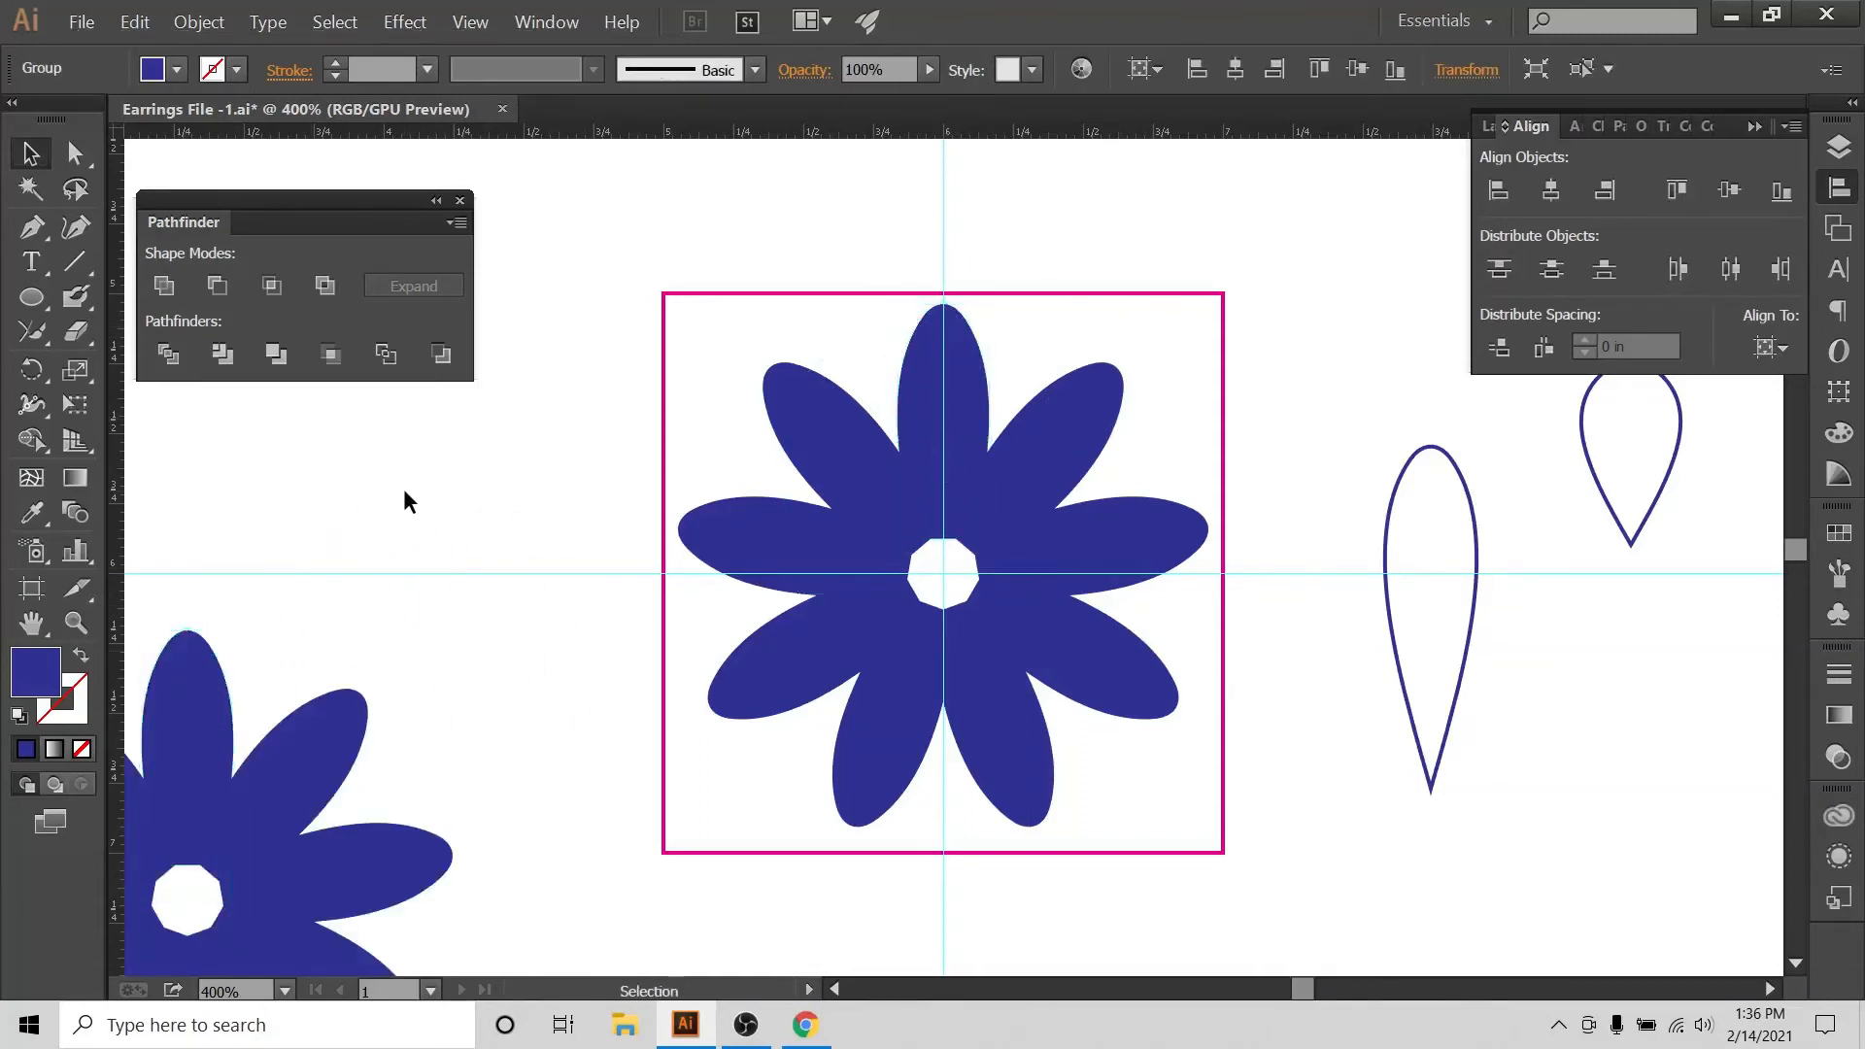
Hide the guides and 2x2 layers, and move the long outlined petal farther away from the central flower.
click(1839, 146)
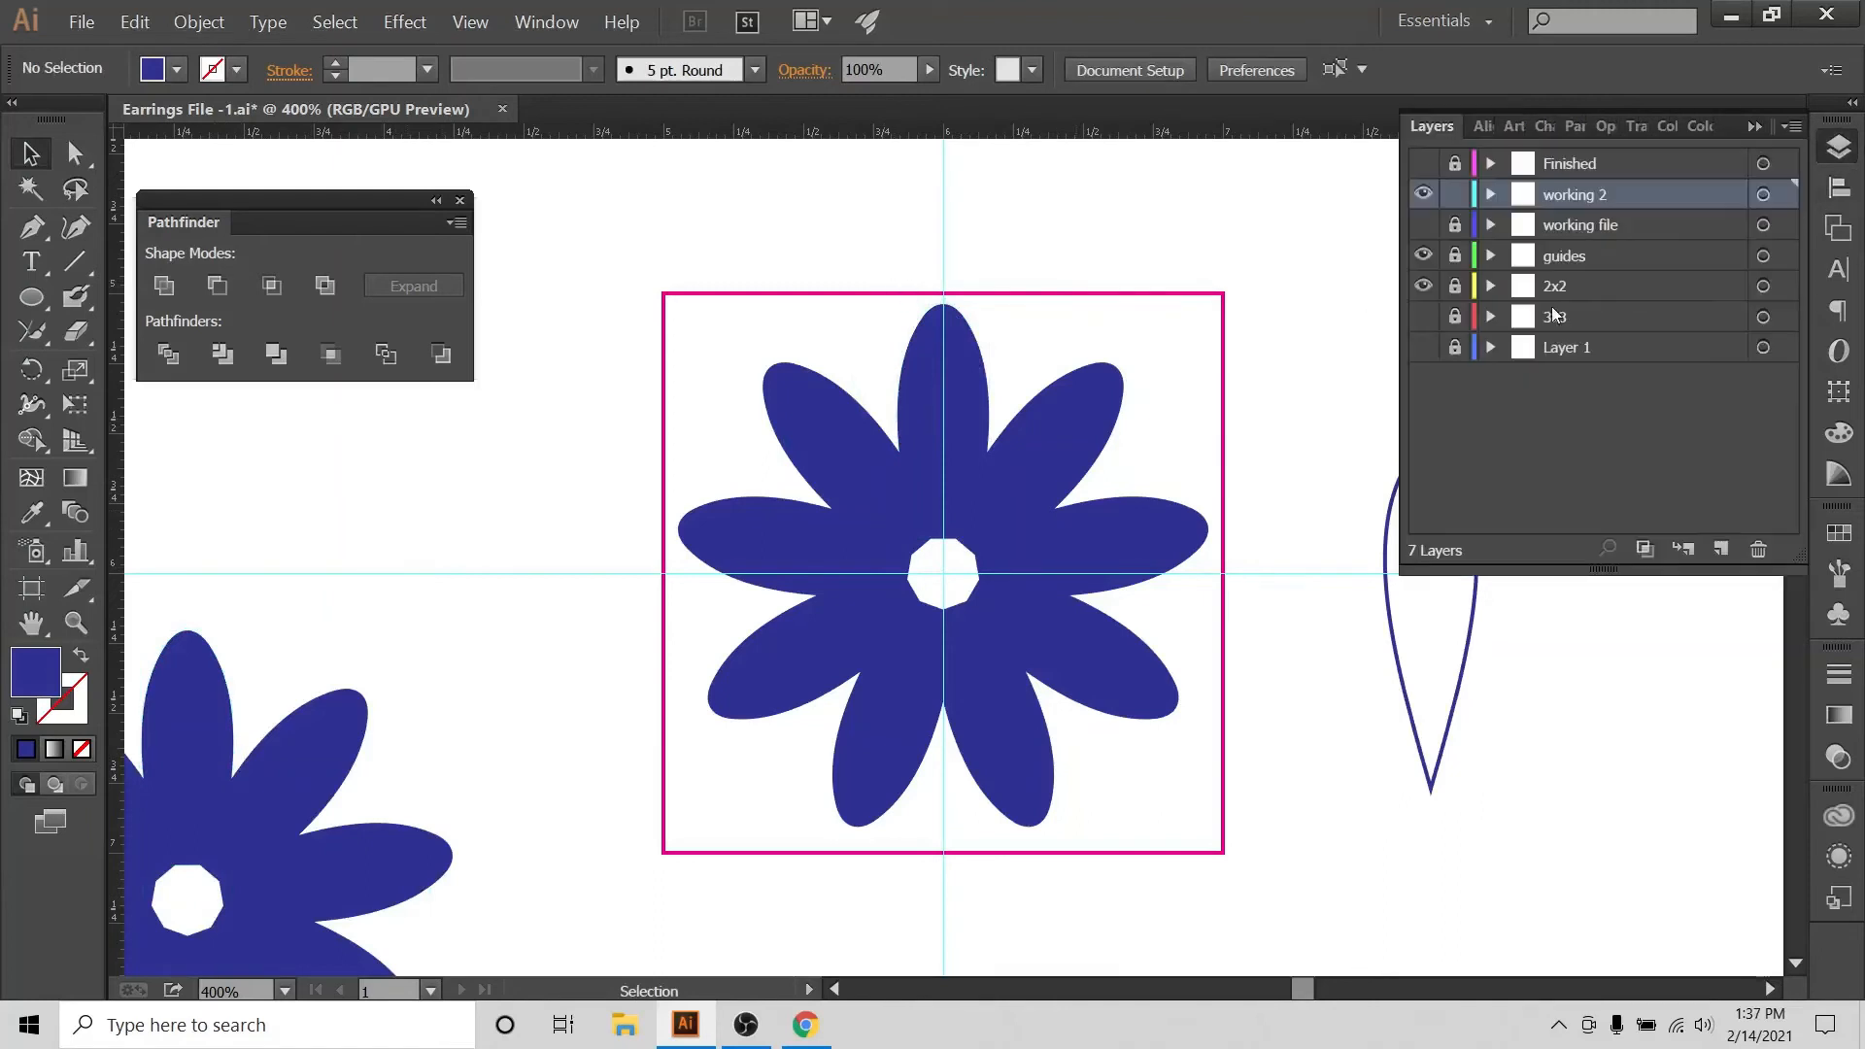
click(1423, 286)
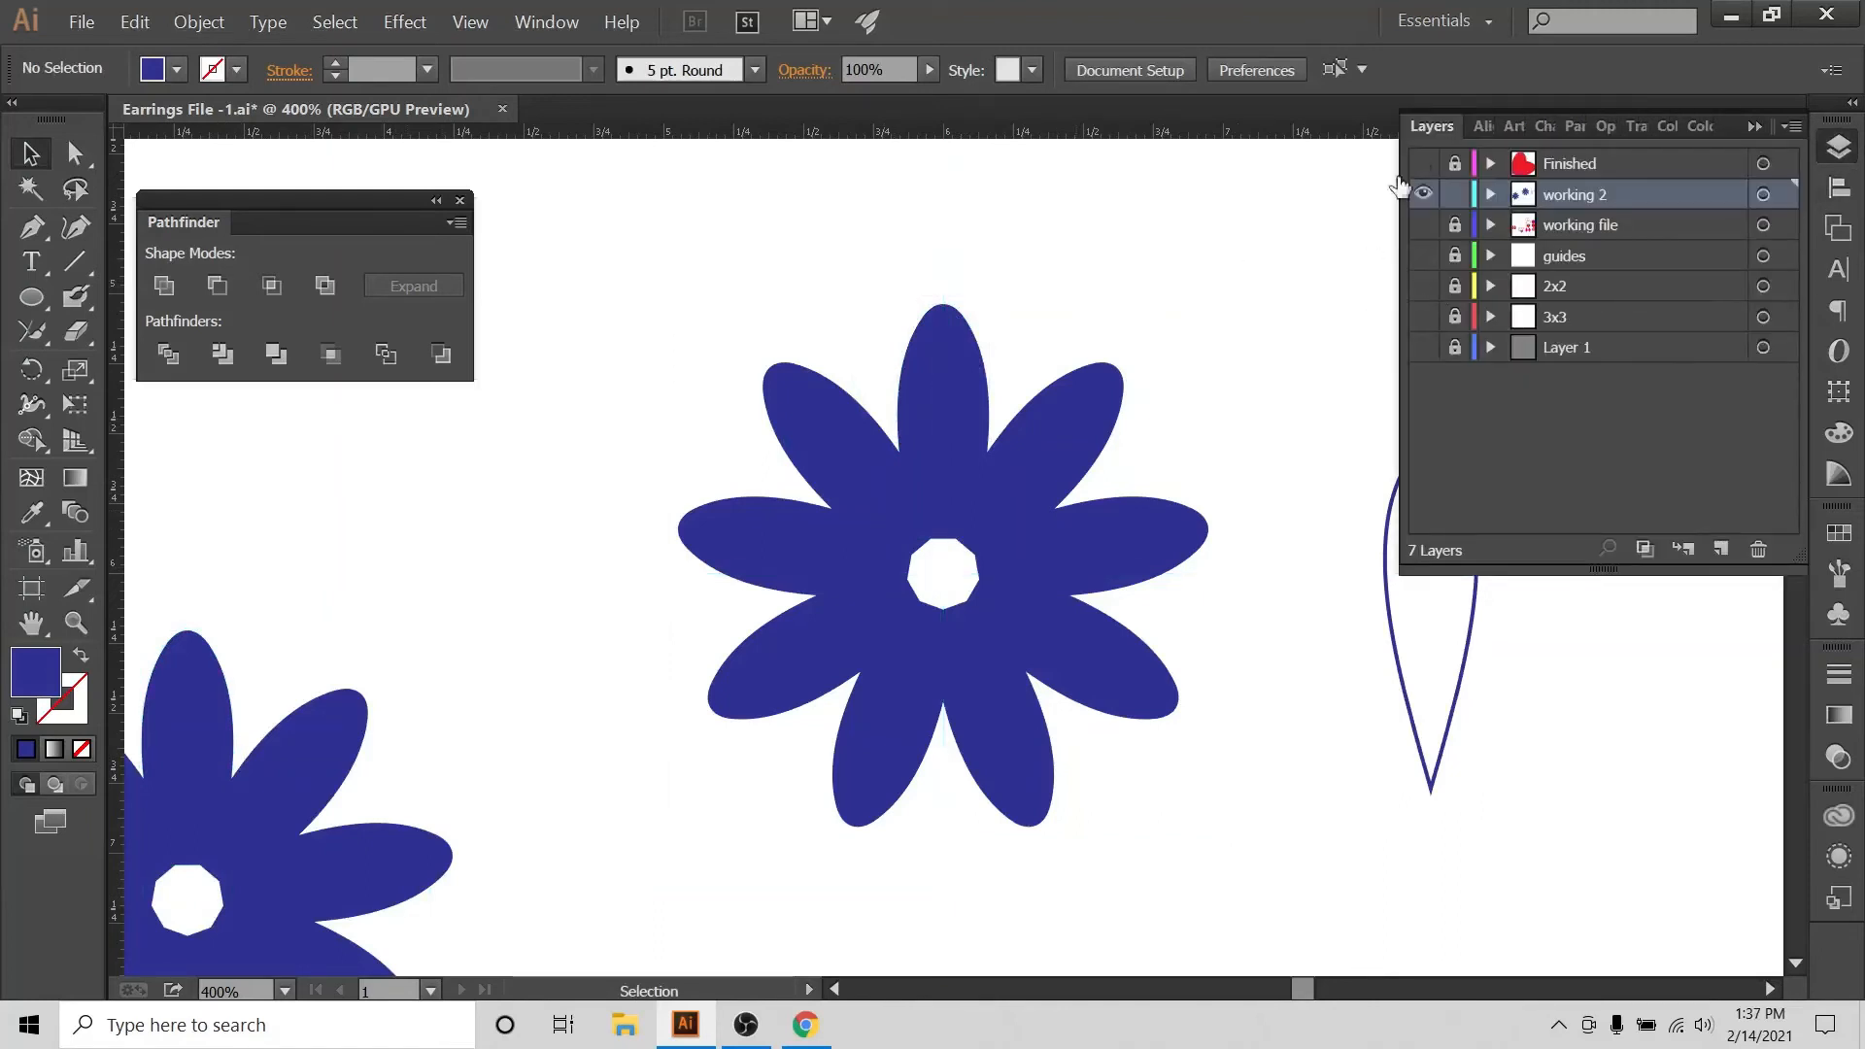
drag(1340, 645, 1601, 837)
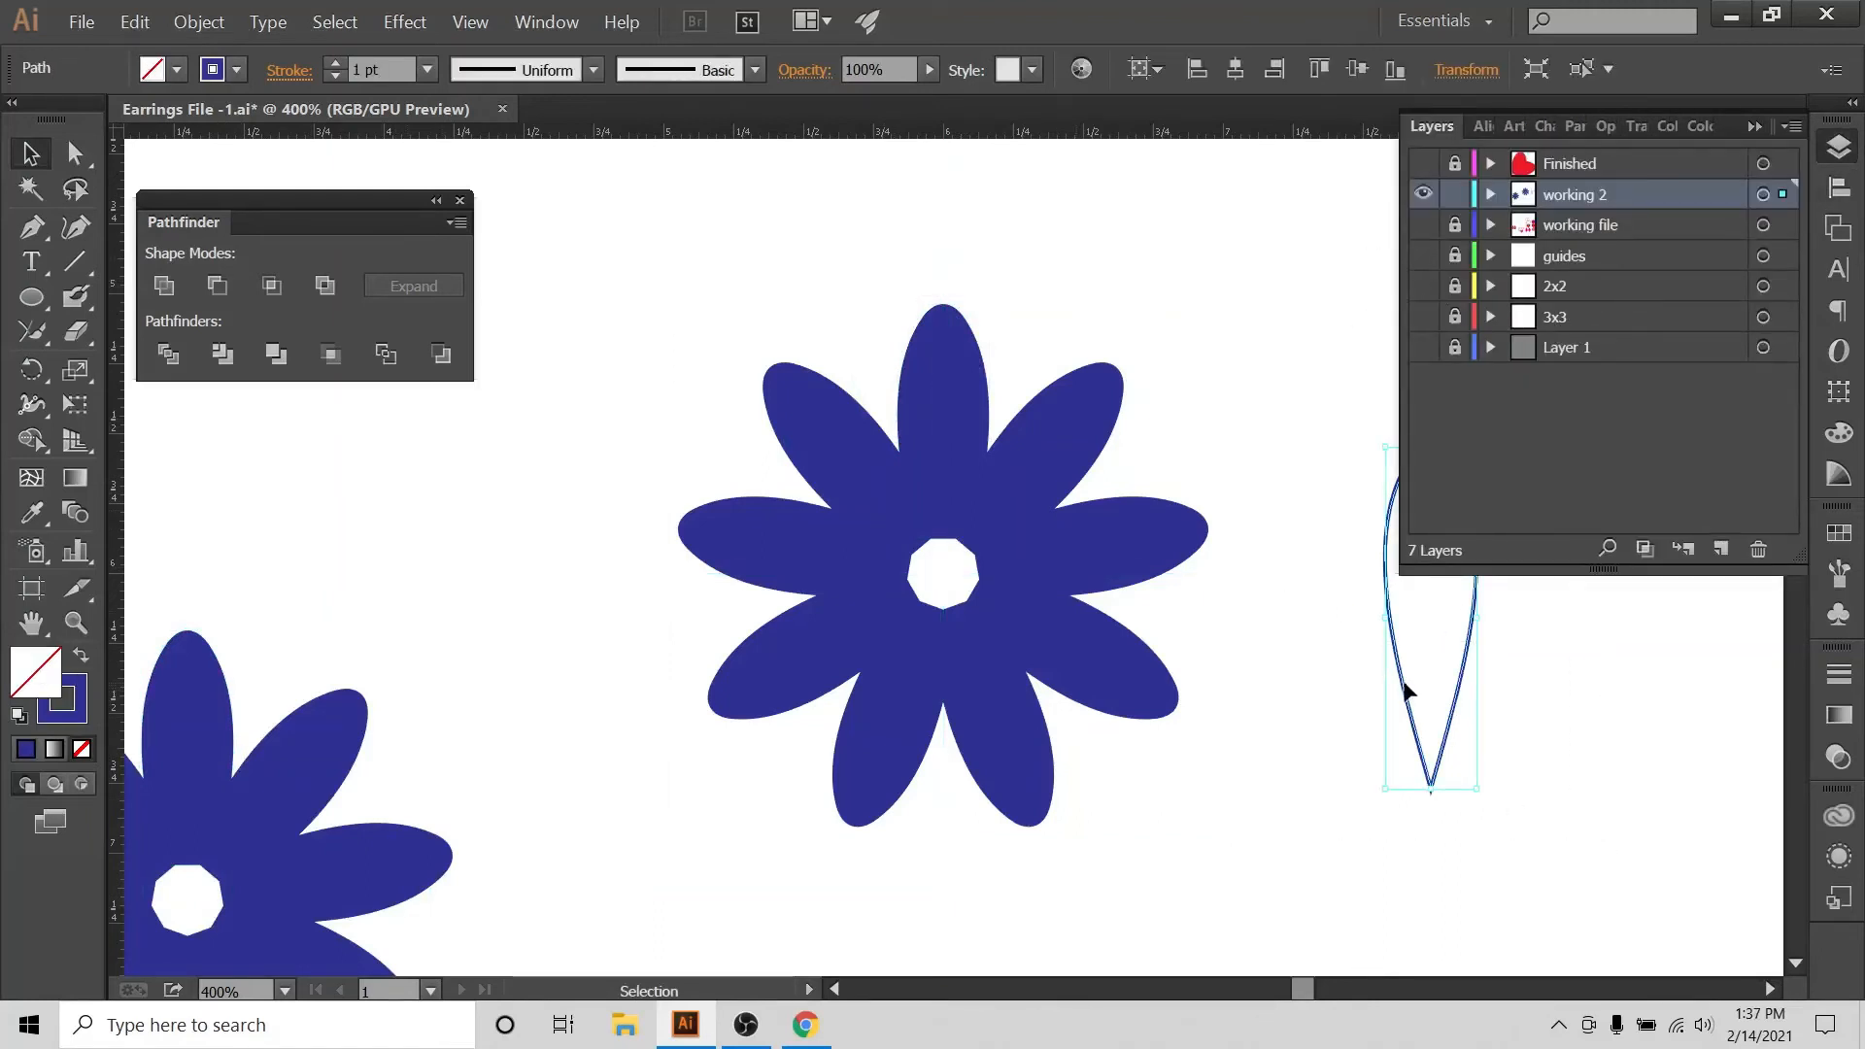
drag(1408, 692, 1629, 772)
click(810, 362)
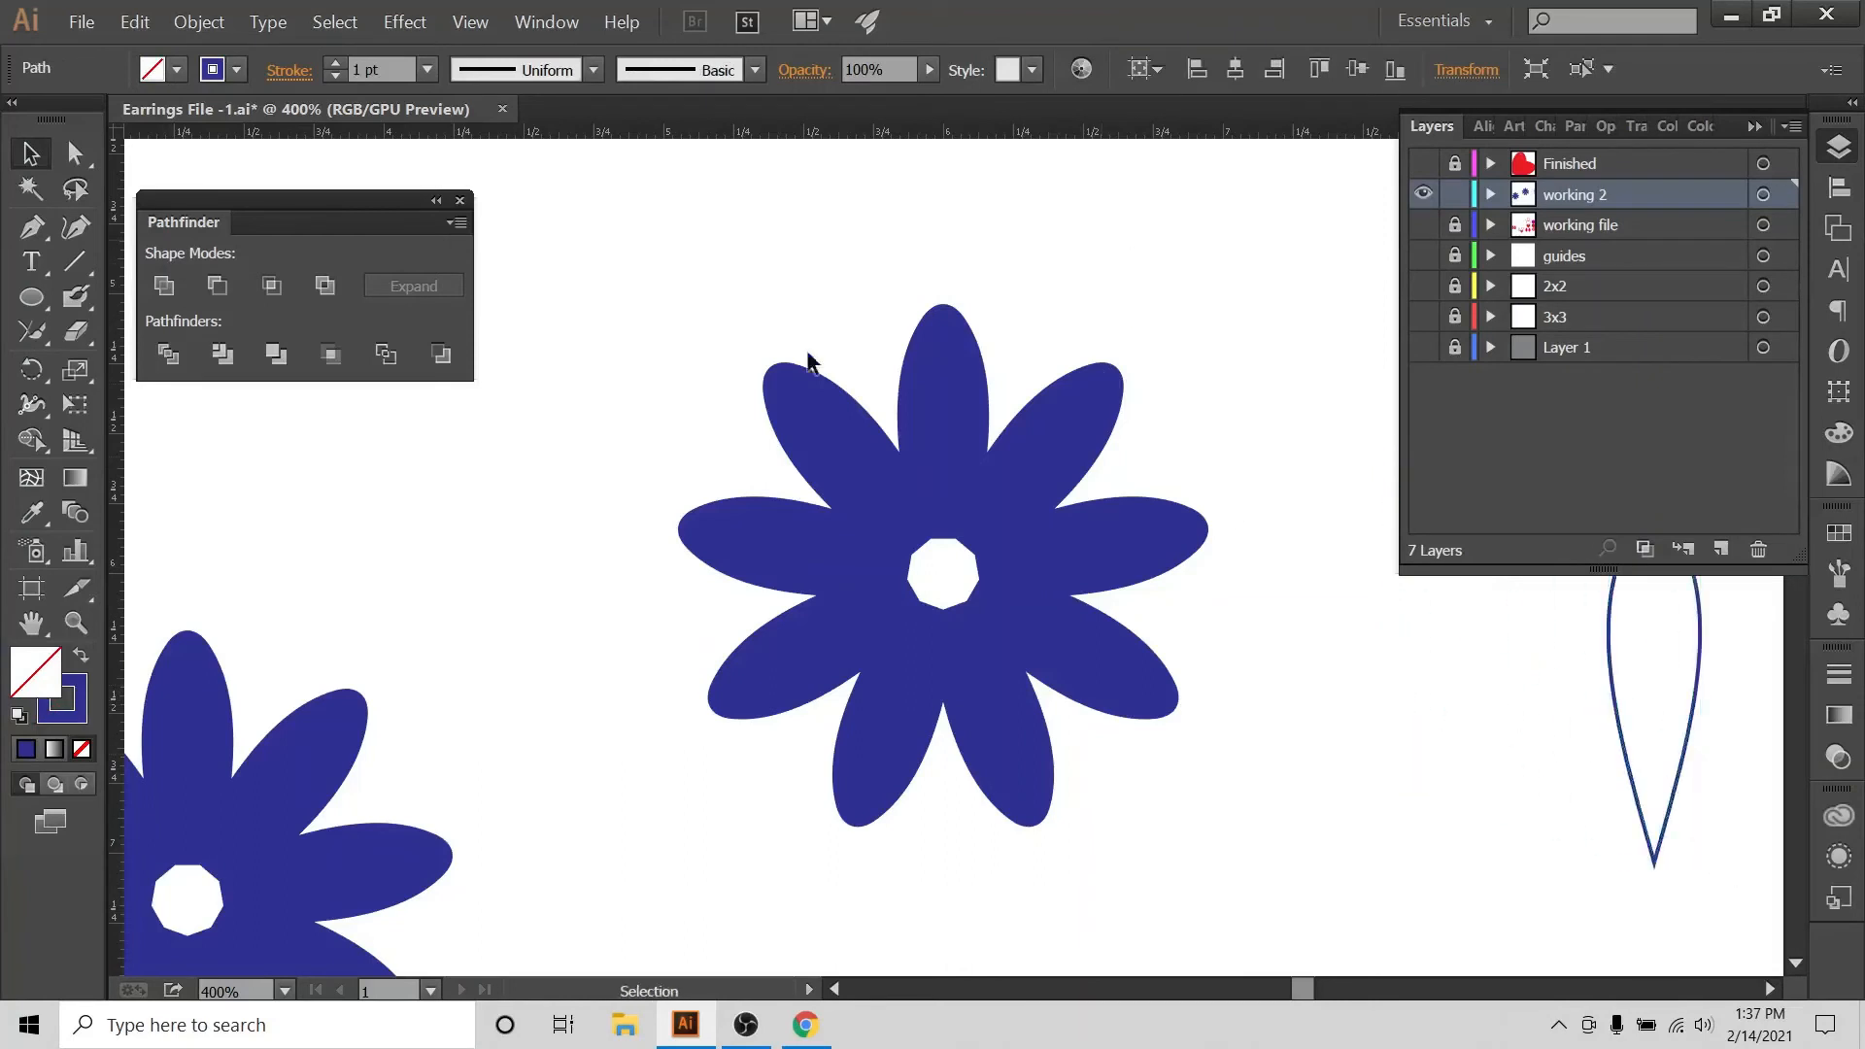
Expand the appearance of the central flower and unite its petals into one compound shape.
drag(710, 314, 1315, 886)
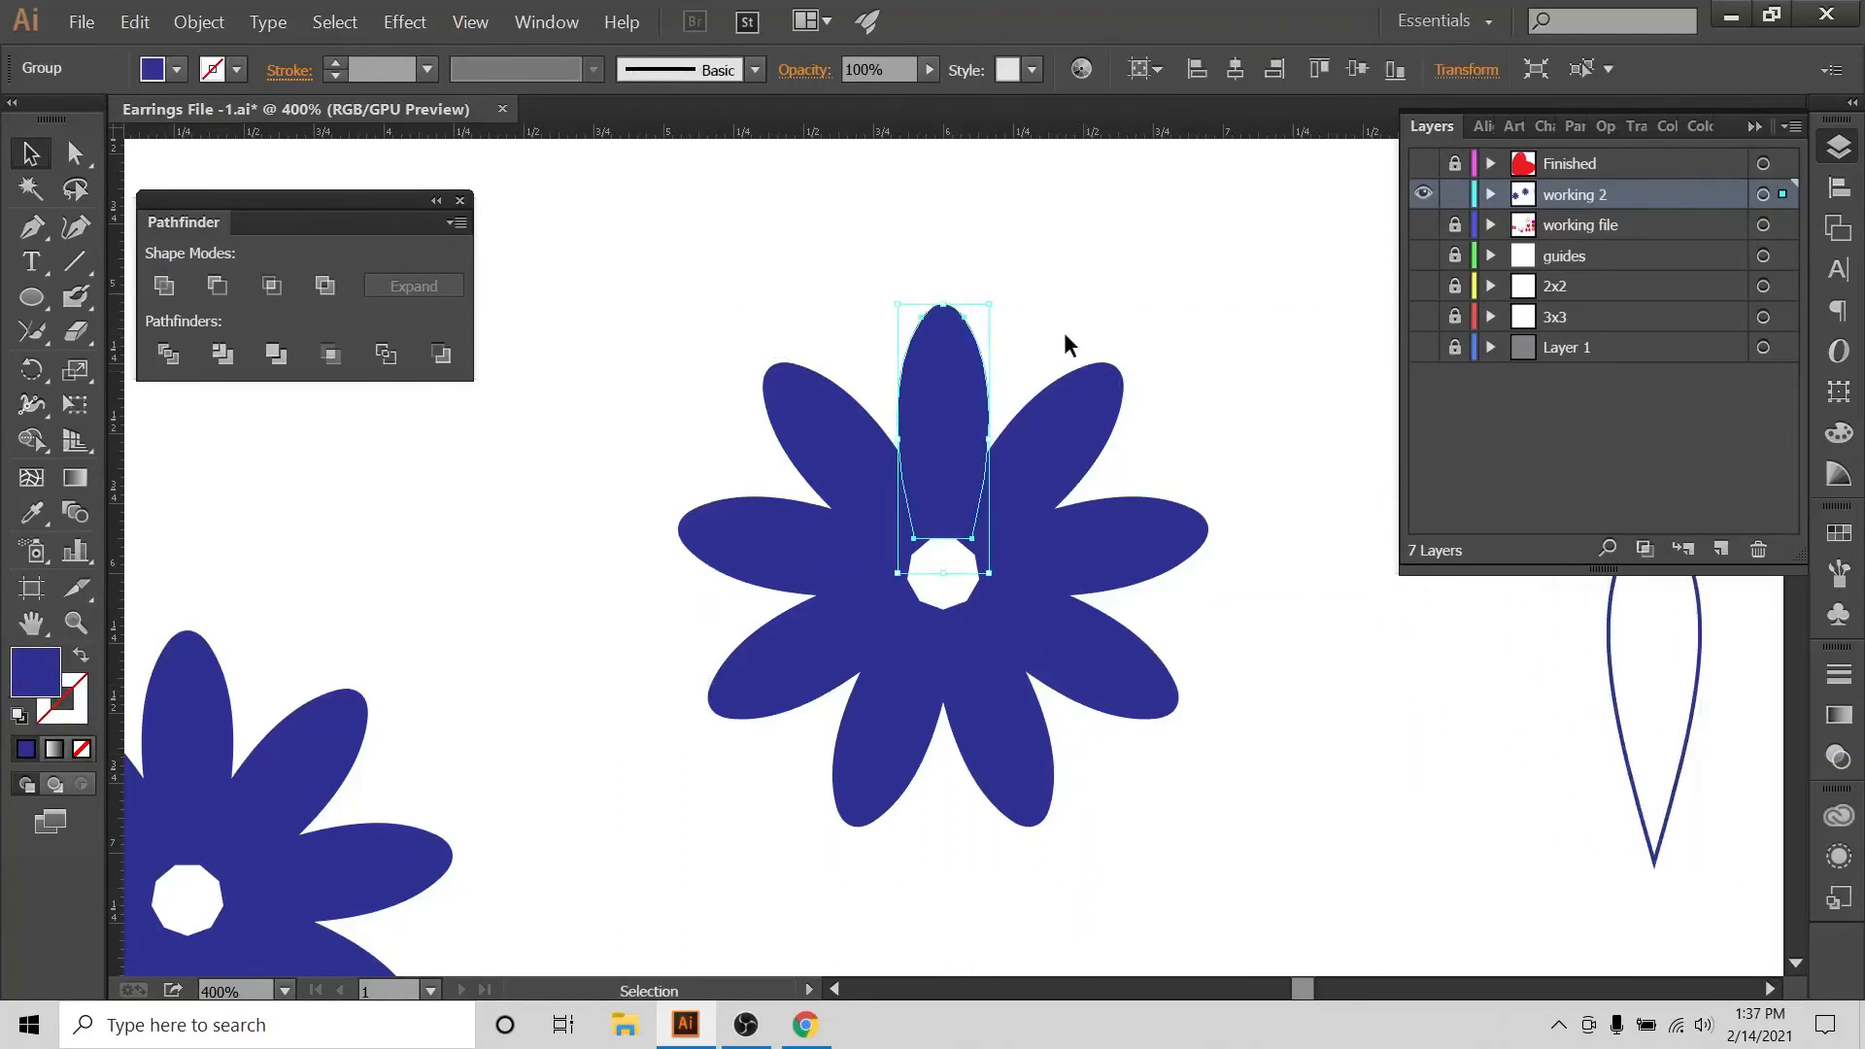
click(199, 22)
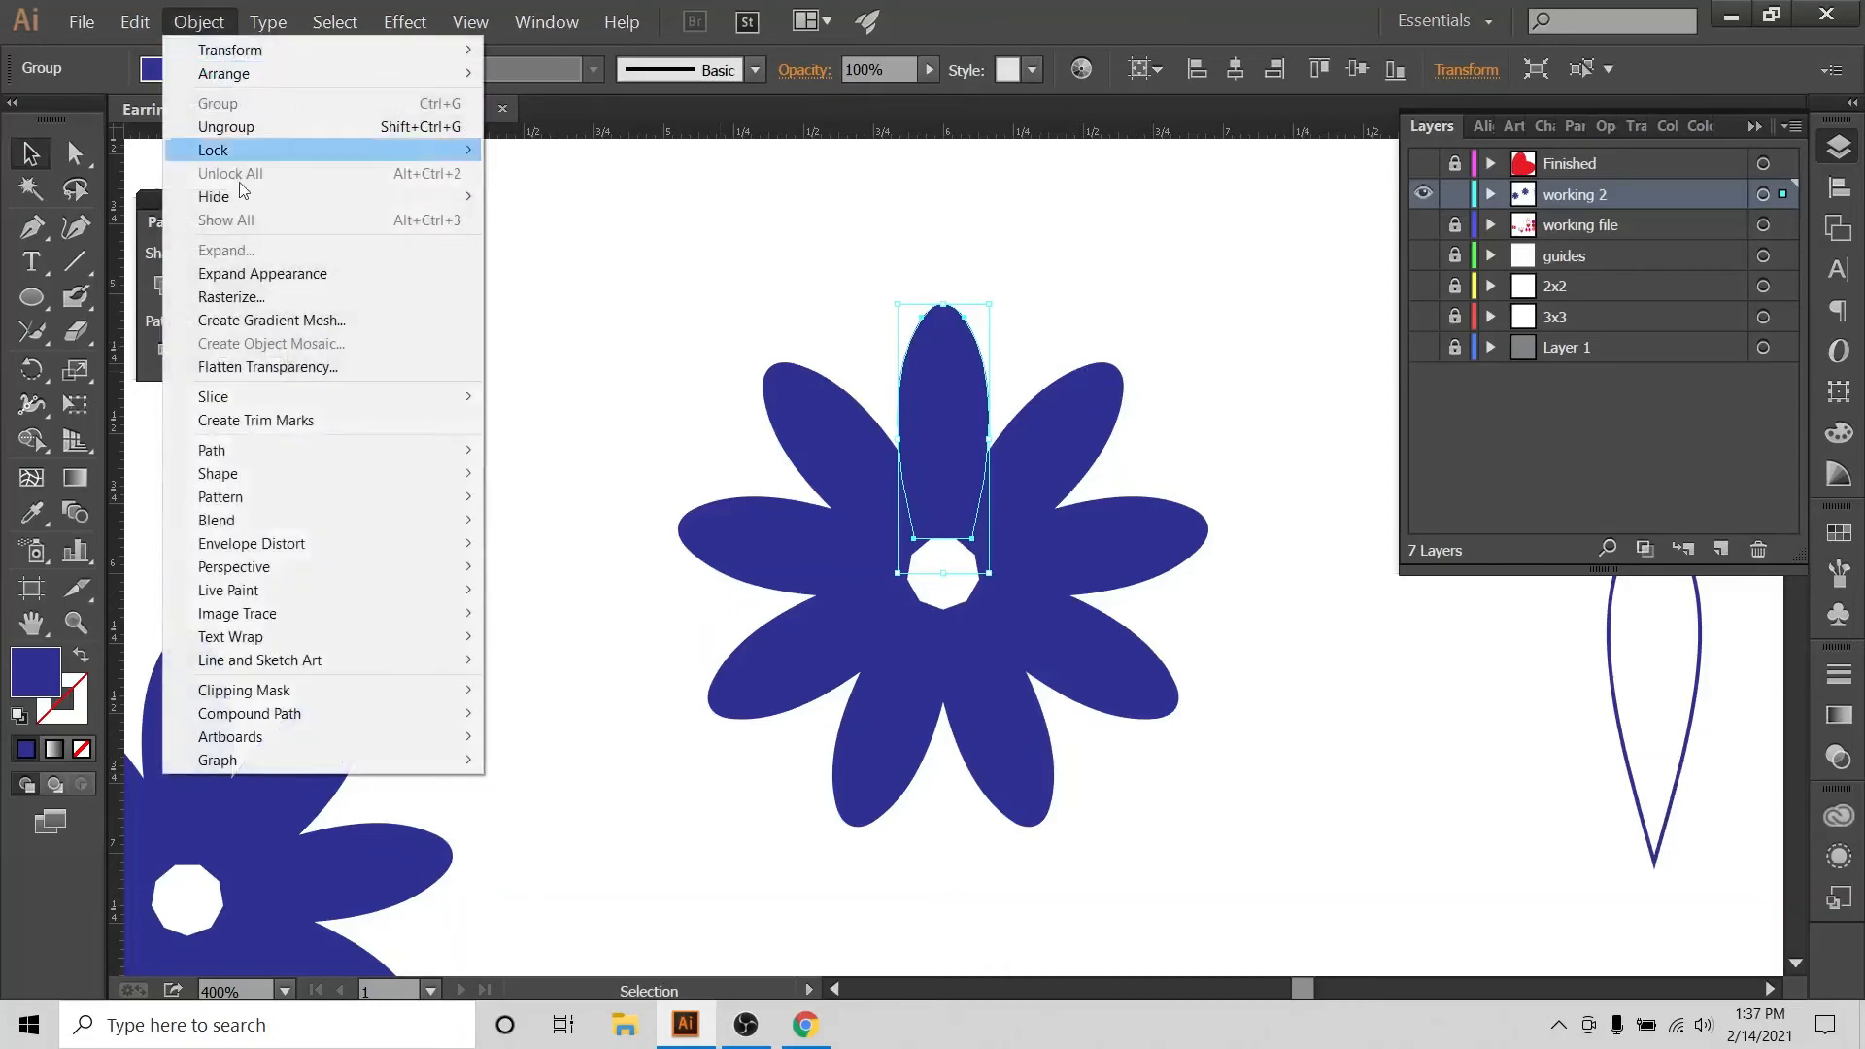
click(232, 274)
drag(823, 279, 1058, 604)
click(199, 22)
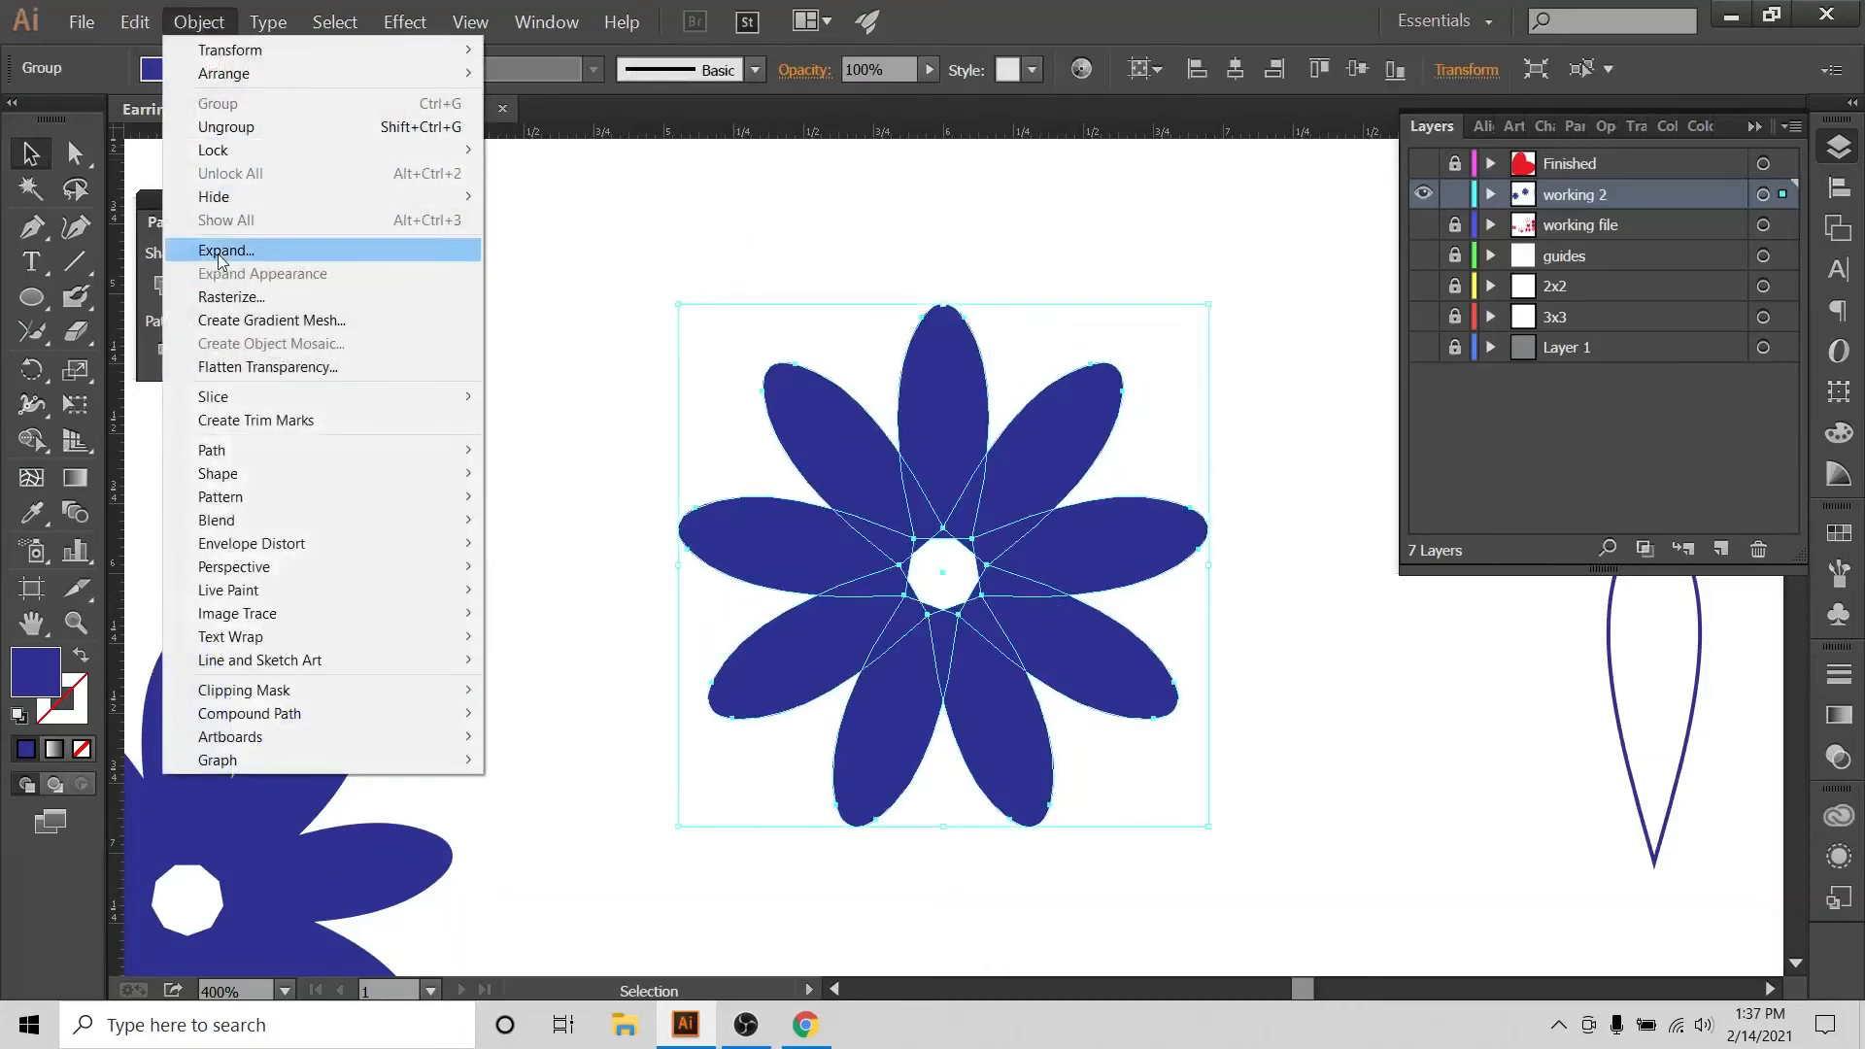
click(320, 248)
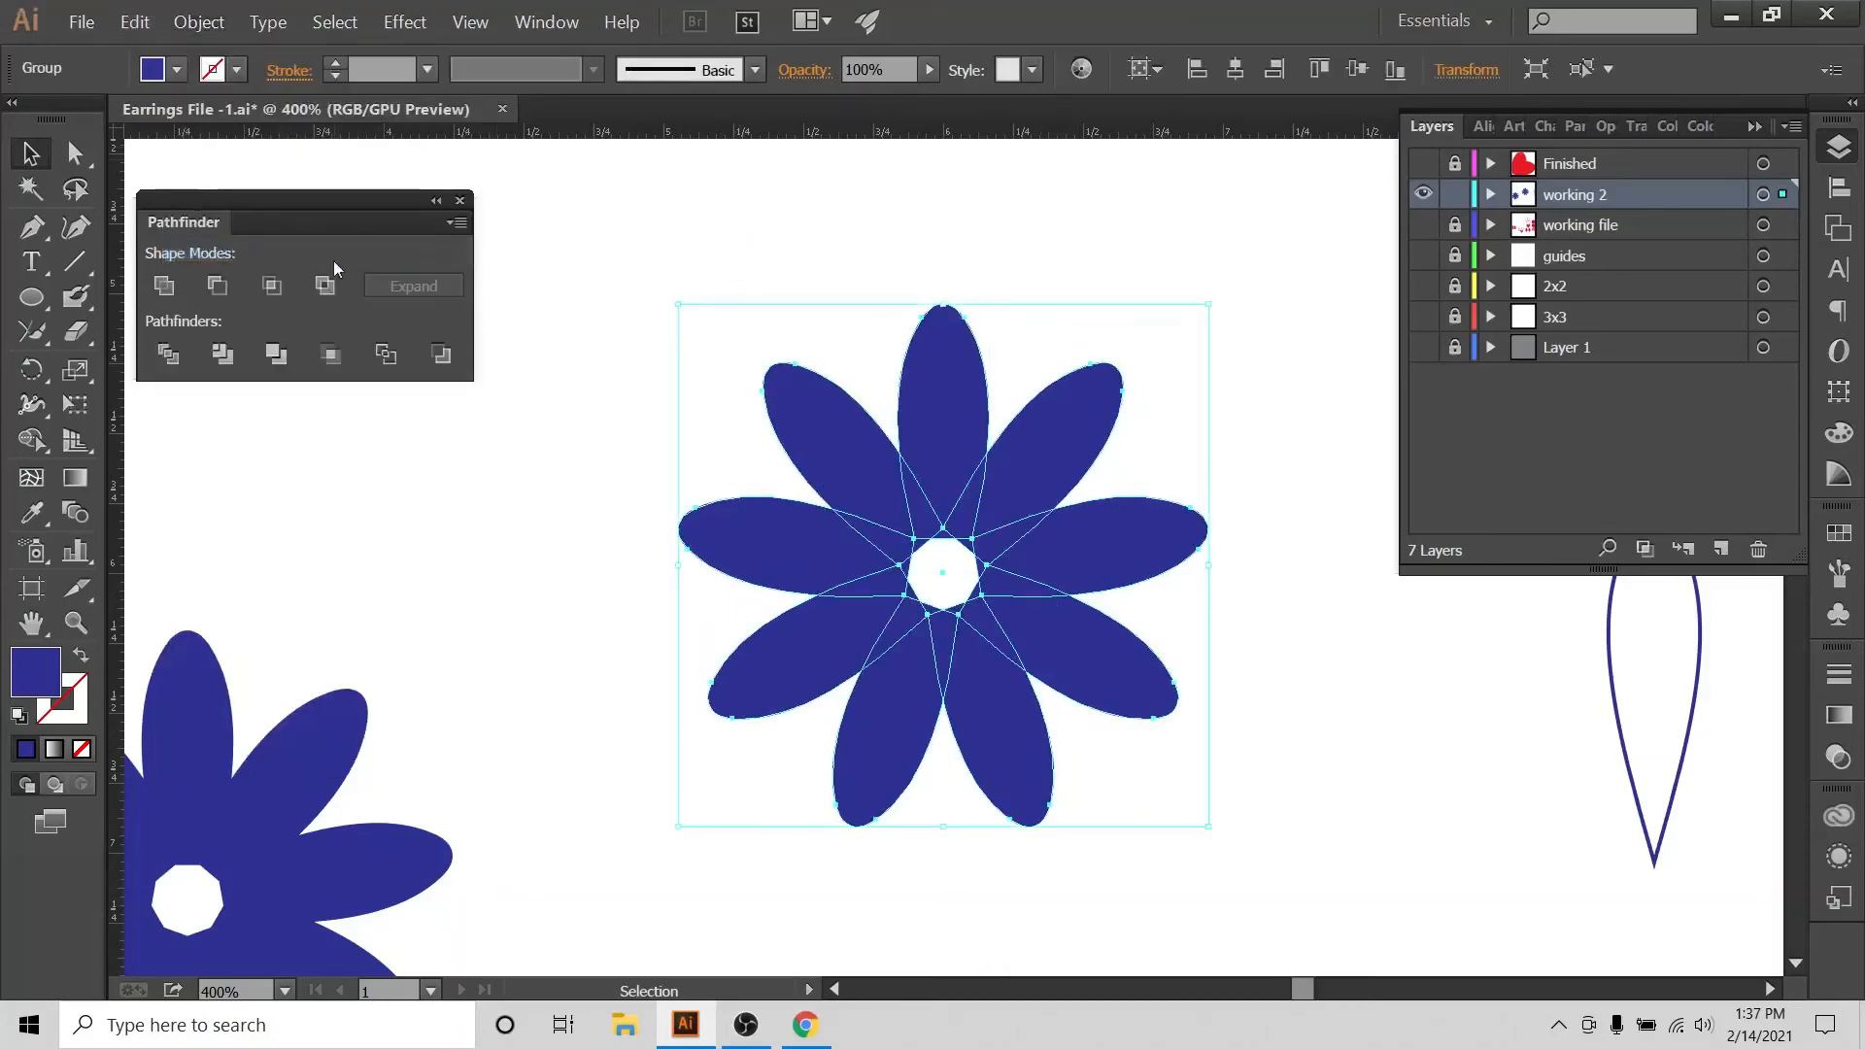
click(164, 291)
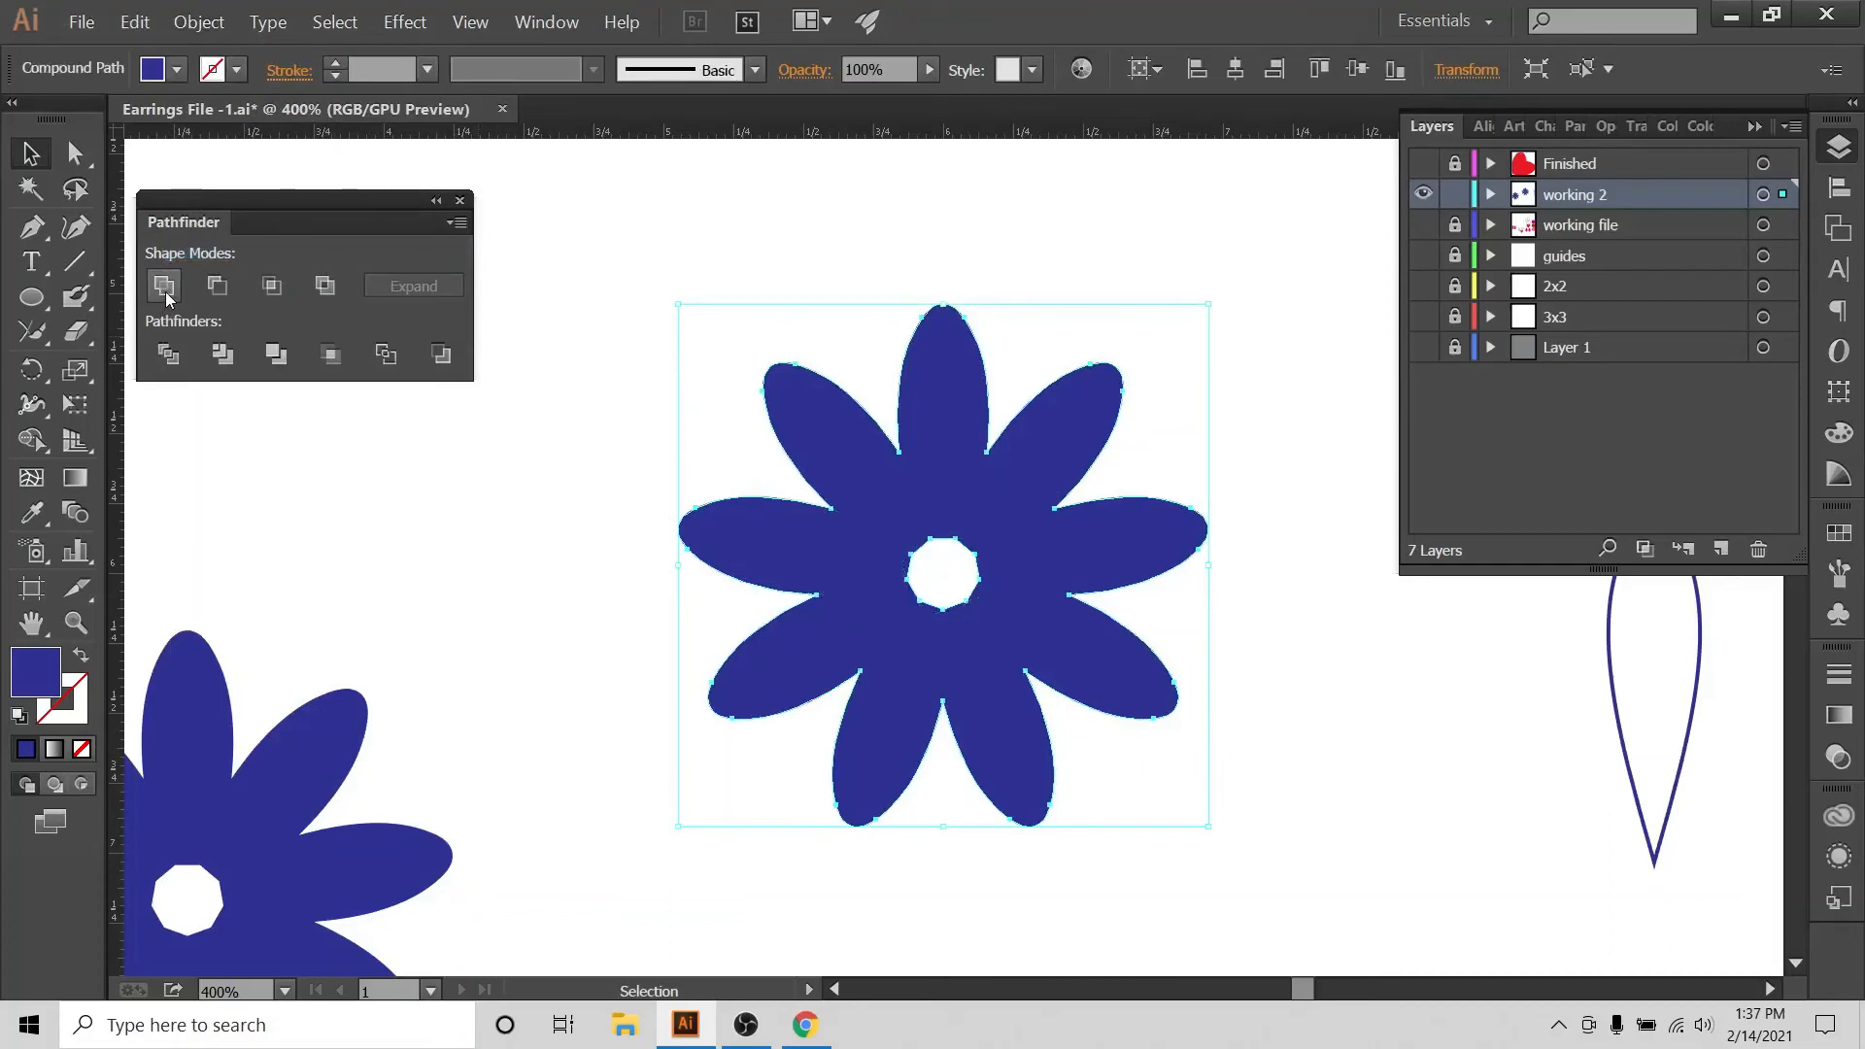
click(870, 249)
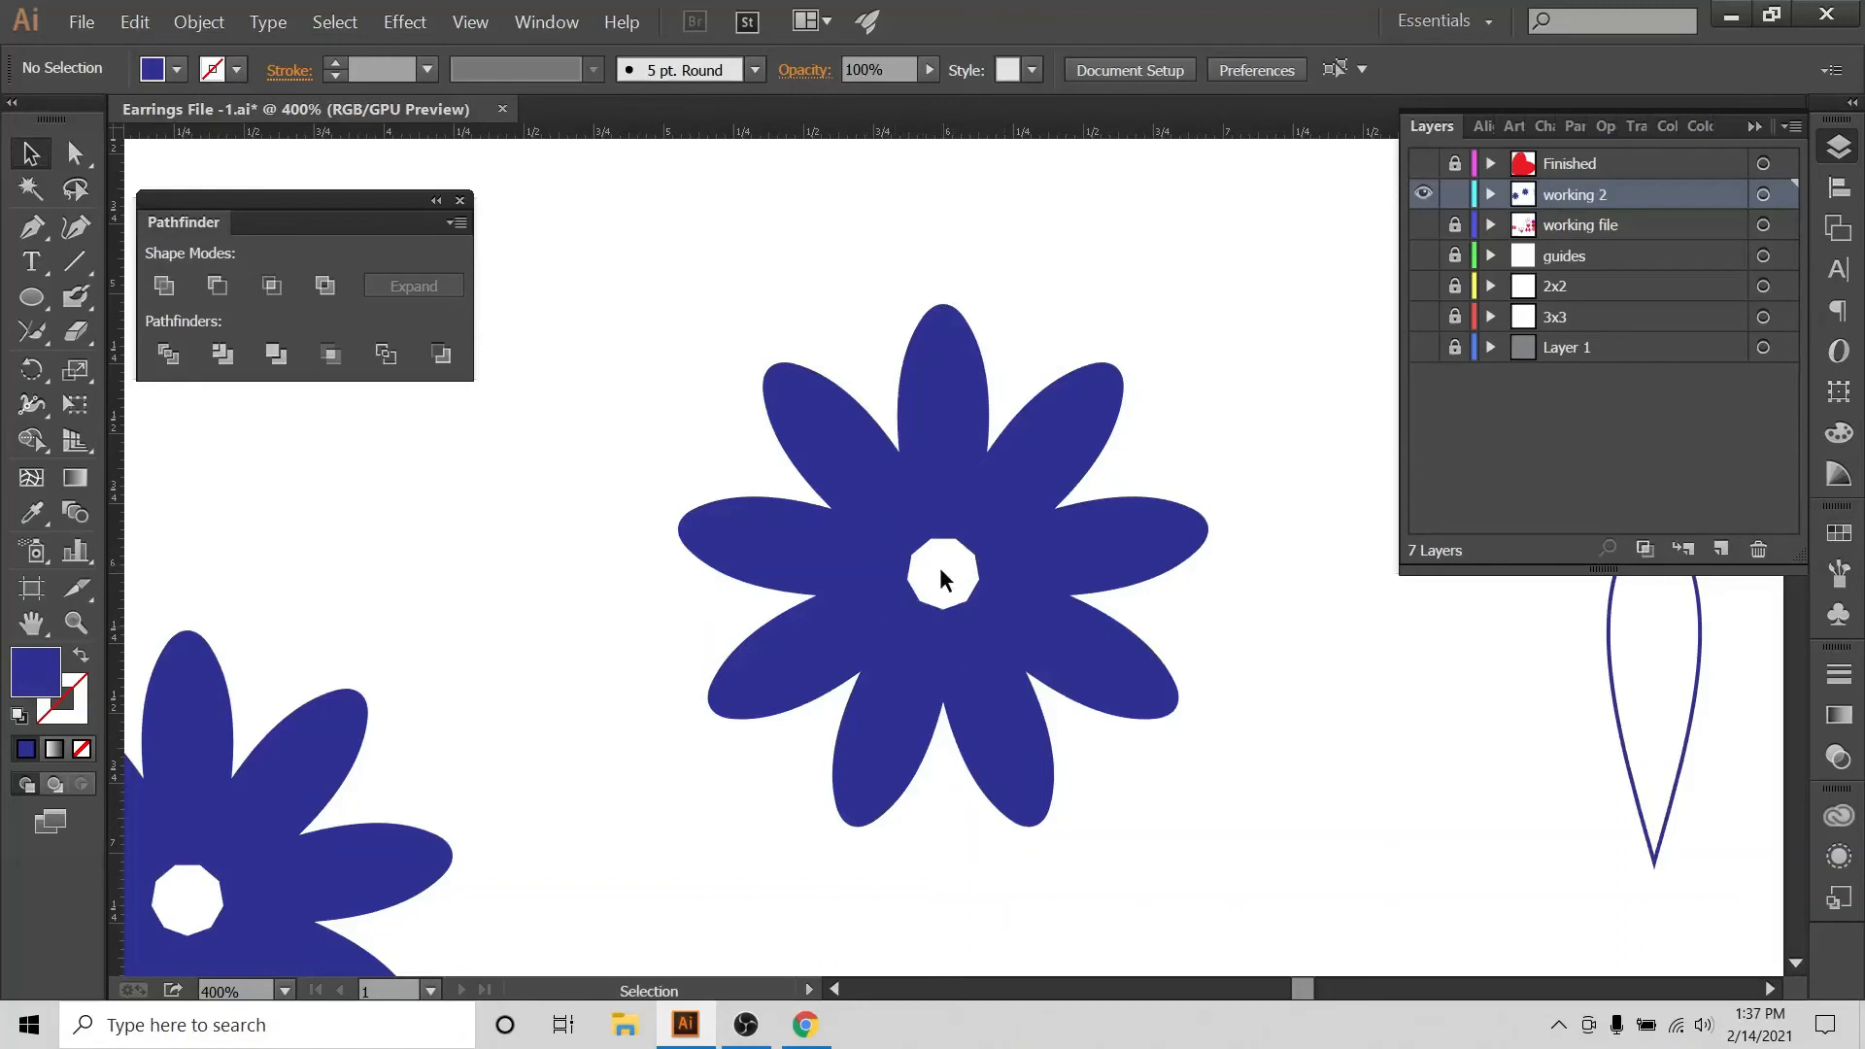
Delete the small polygonal hole in the middle of the central flower so its center is solid.
drag(772, 285, 1226, 803)
click(76, 153)
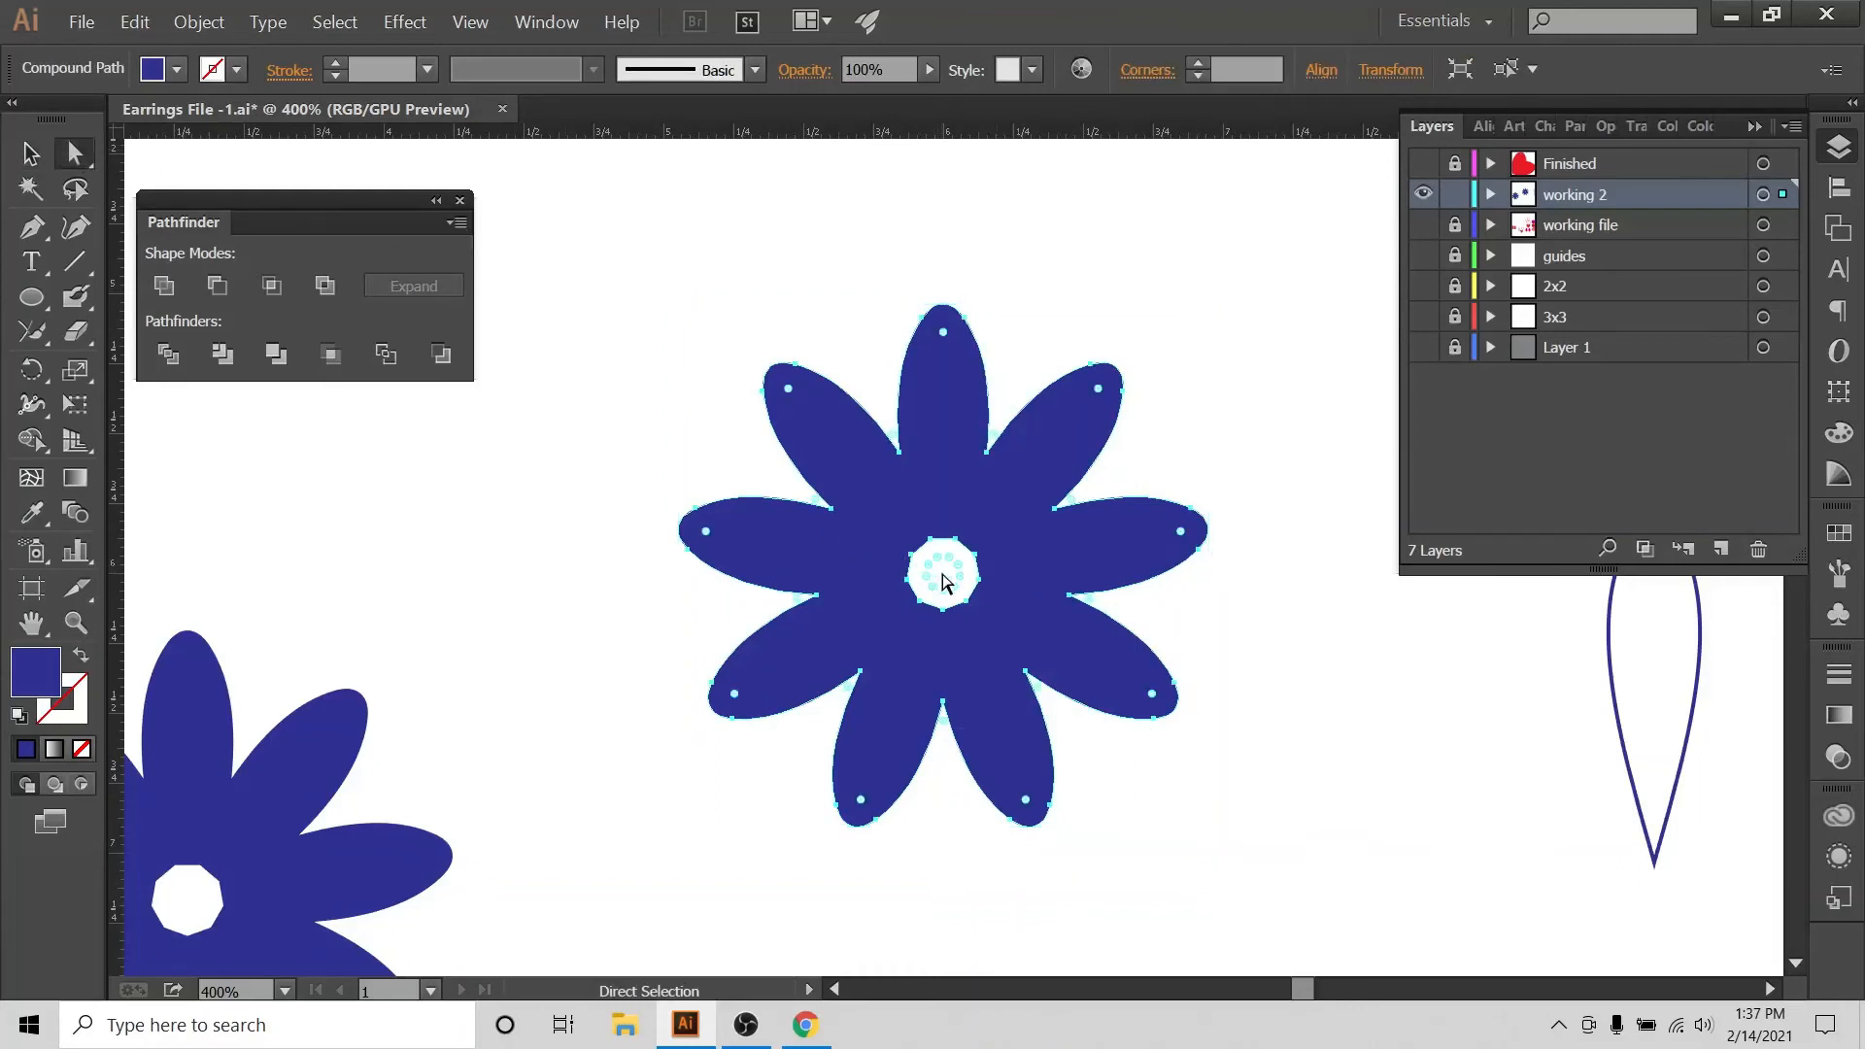
drag(942, 573, 960, 532)
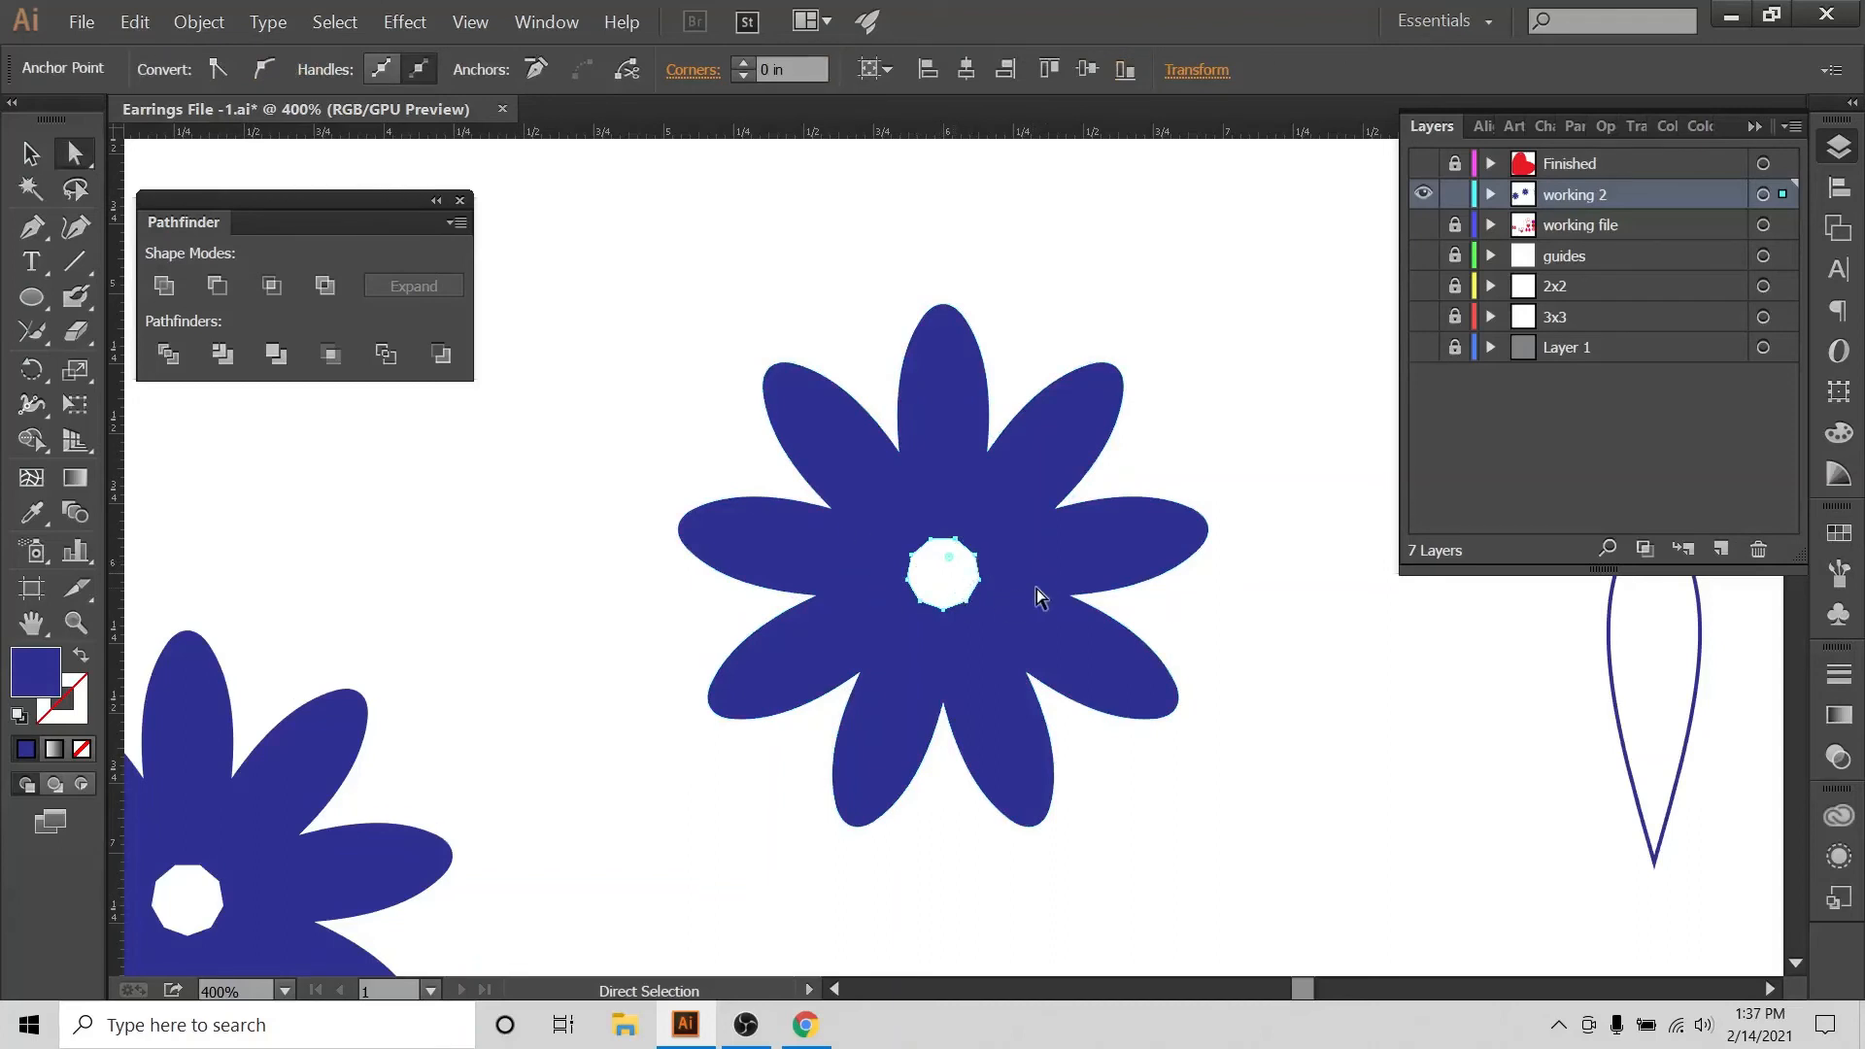
key(Delete)
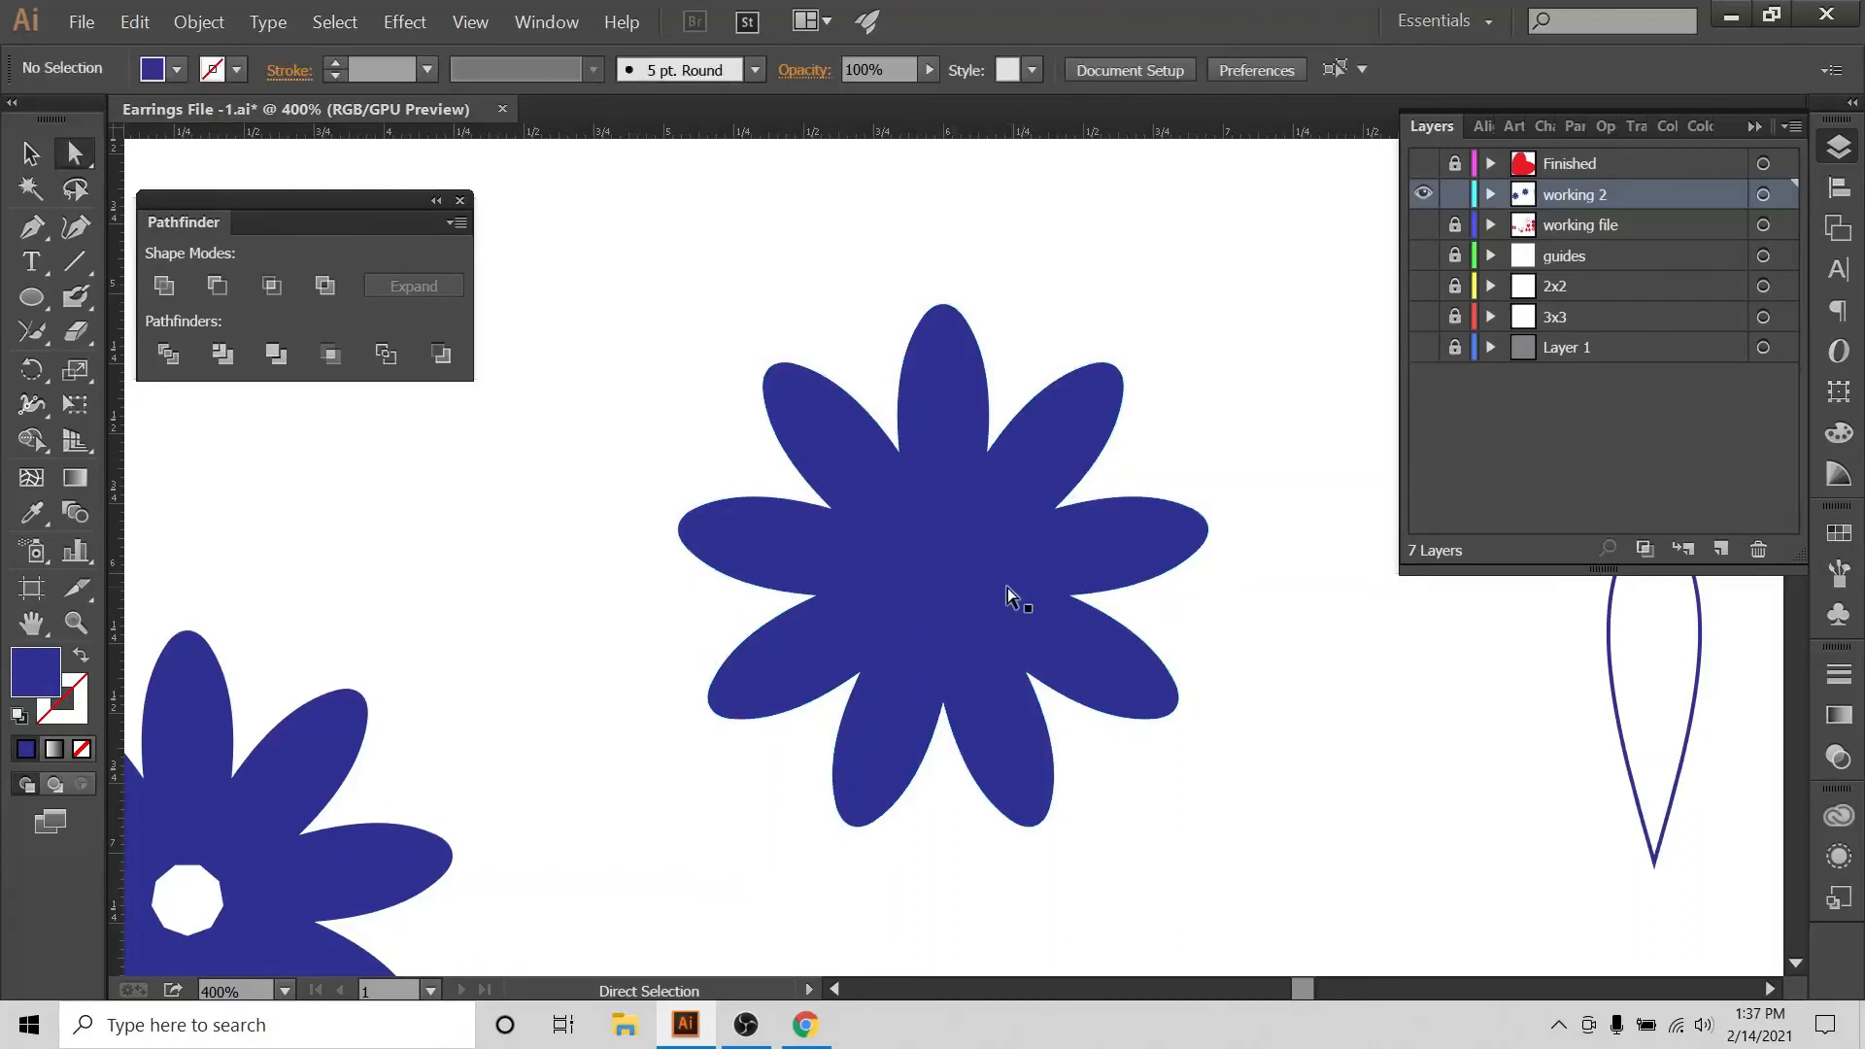
click(35, 153)
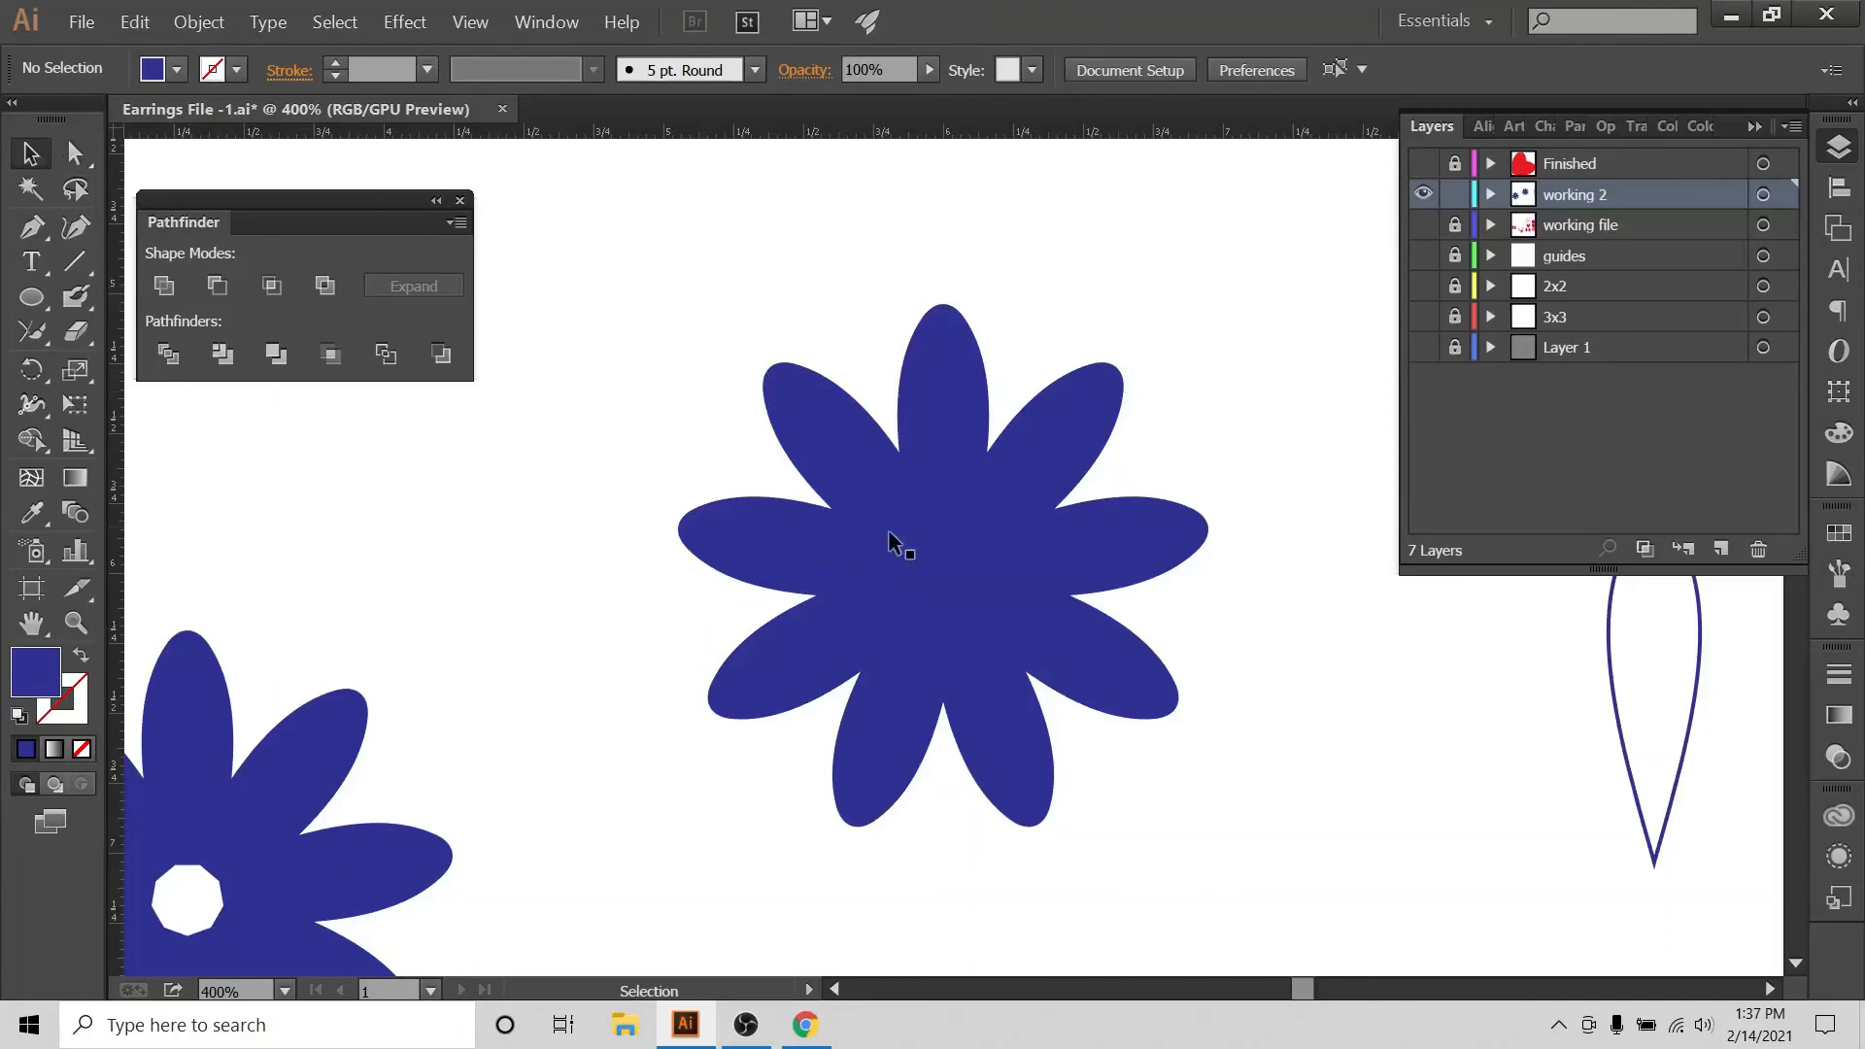
drag(594, 253, 1261, 871)
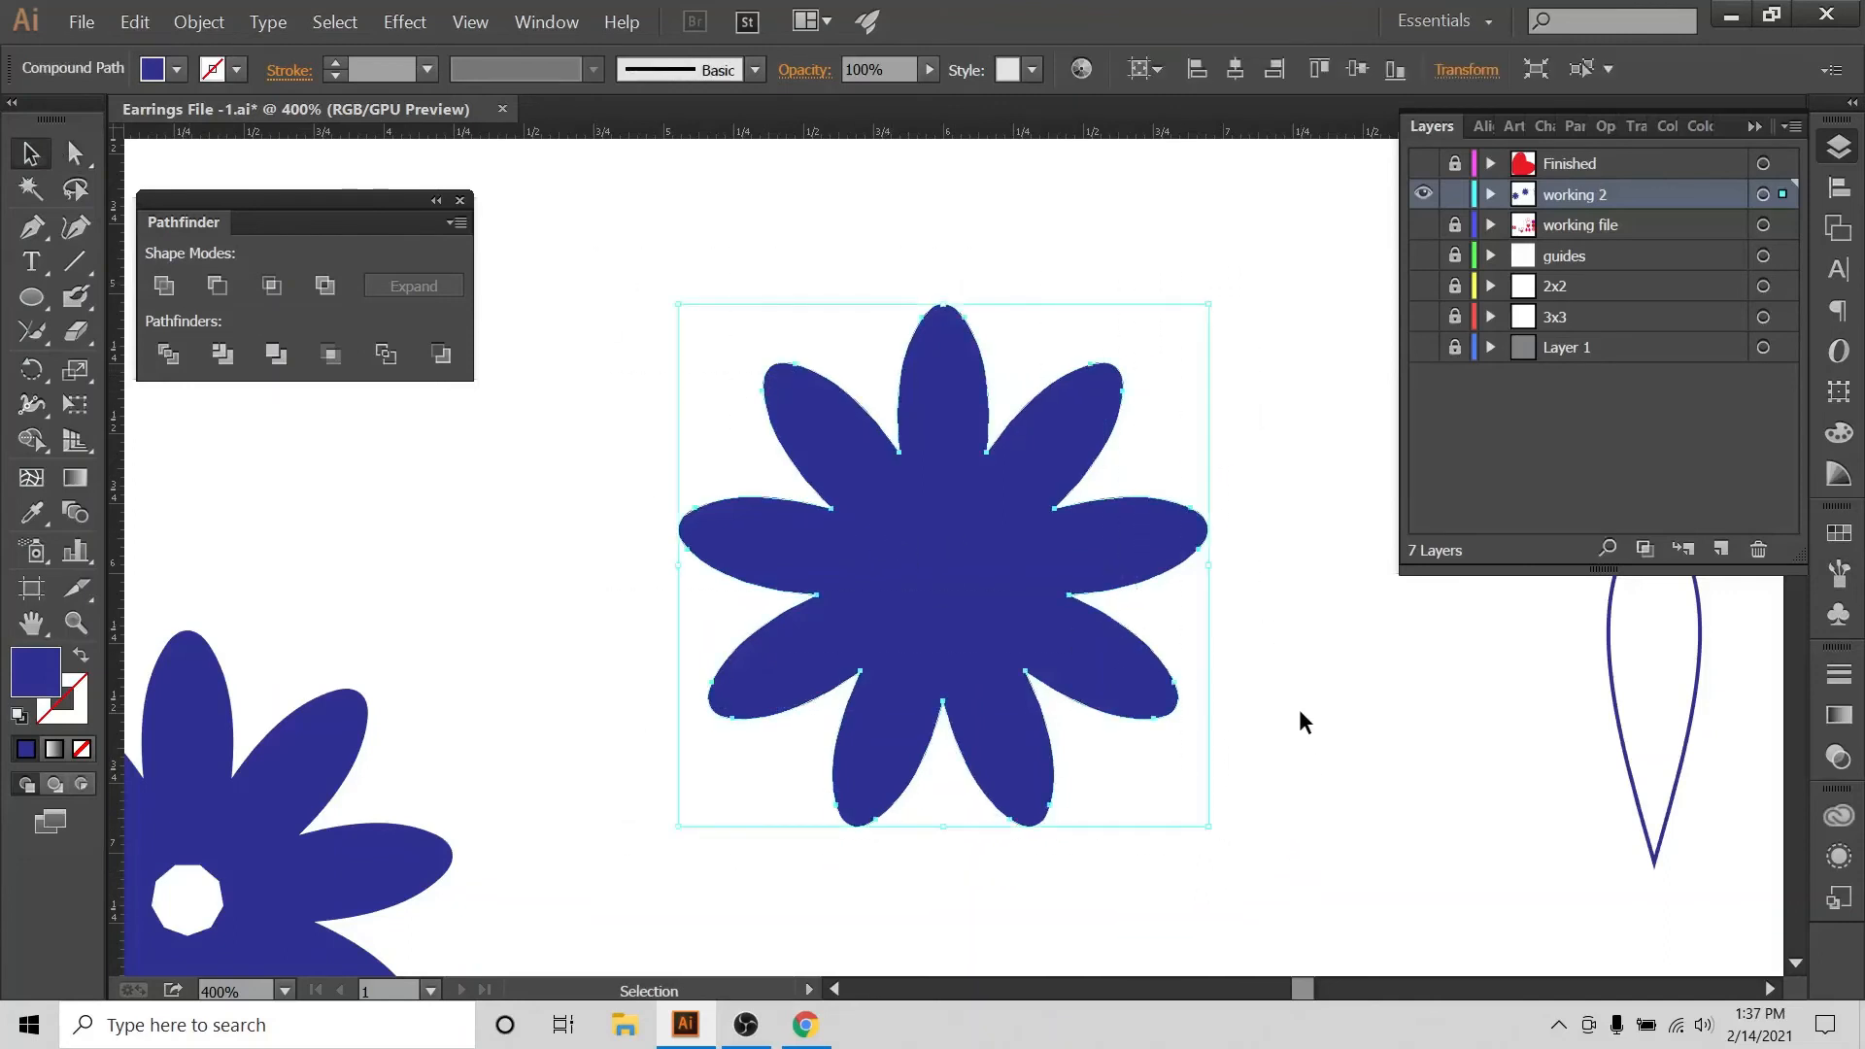
click(1300, 714)
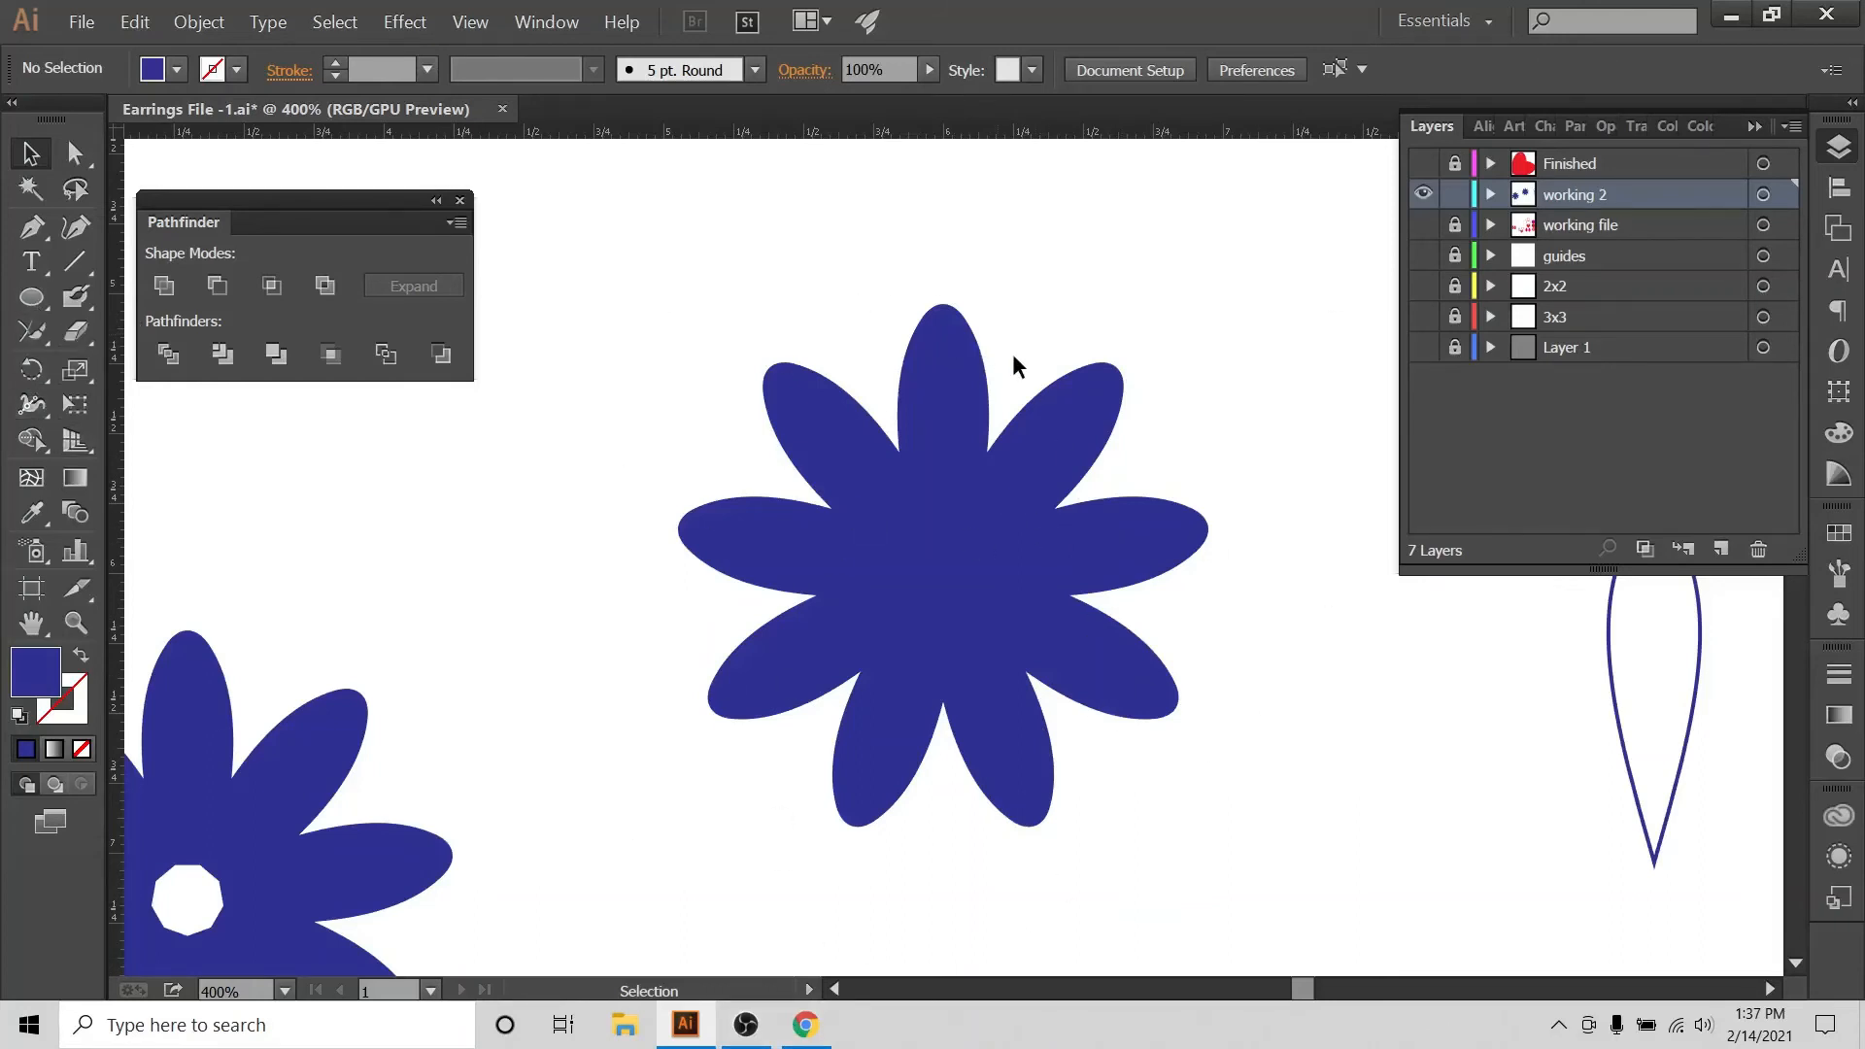
Activate the Ellipse tool and set the fill color to orange.
click(32, 299)
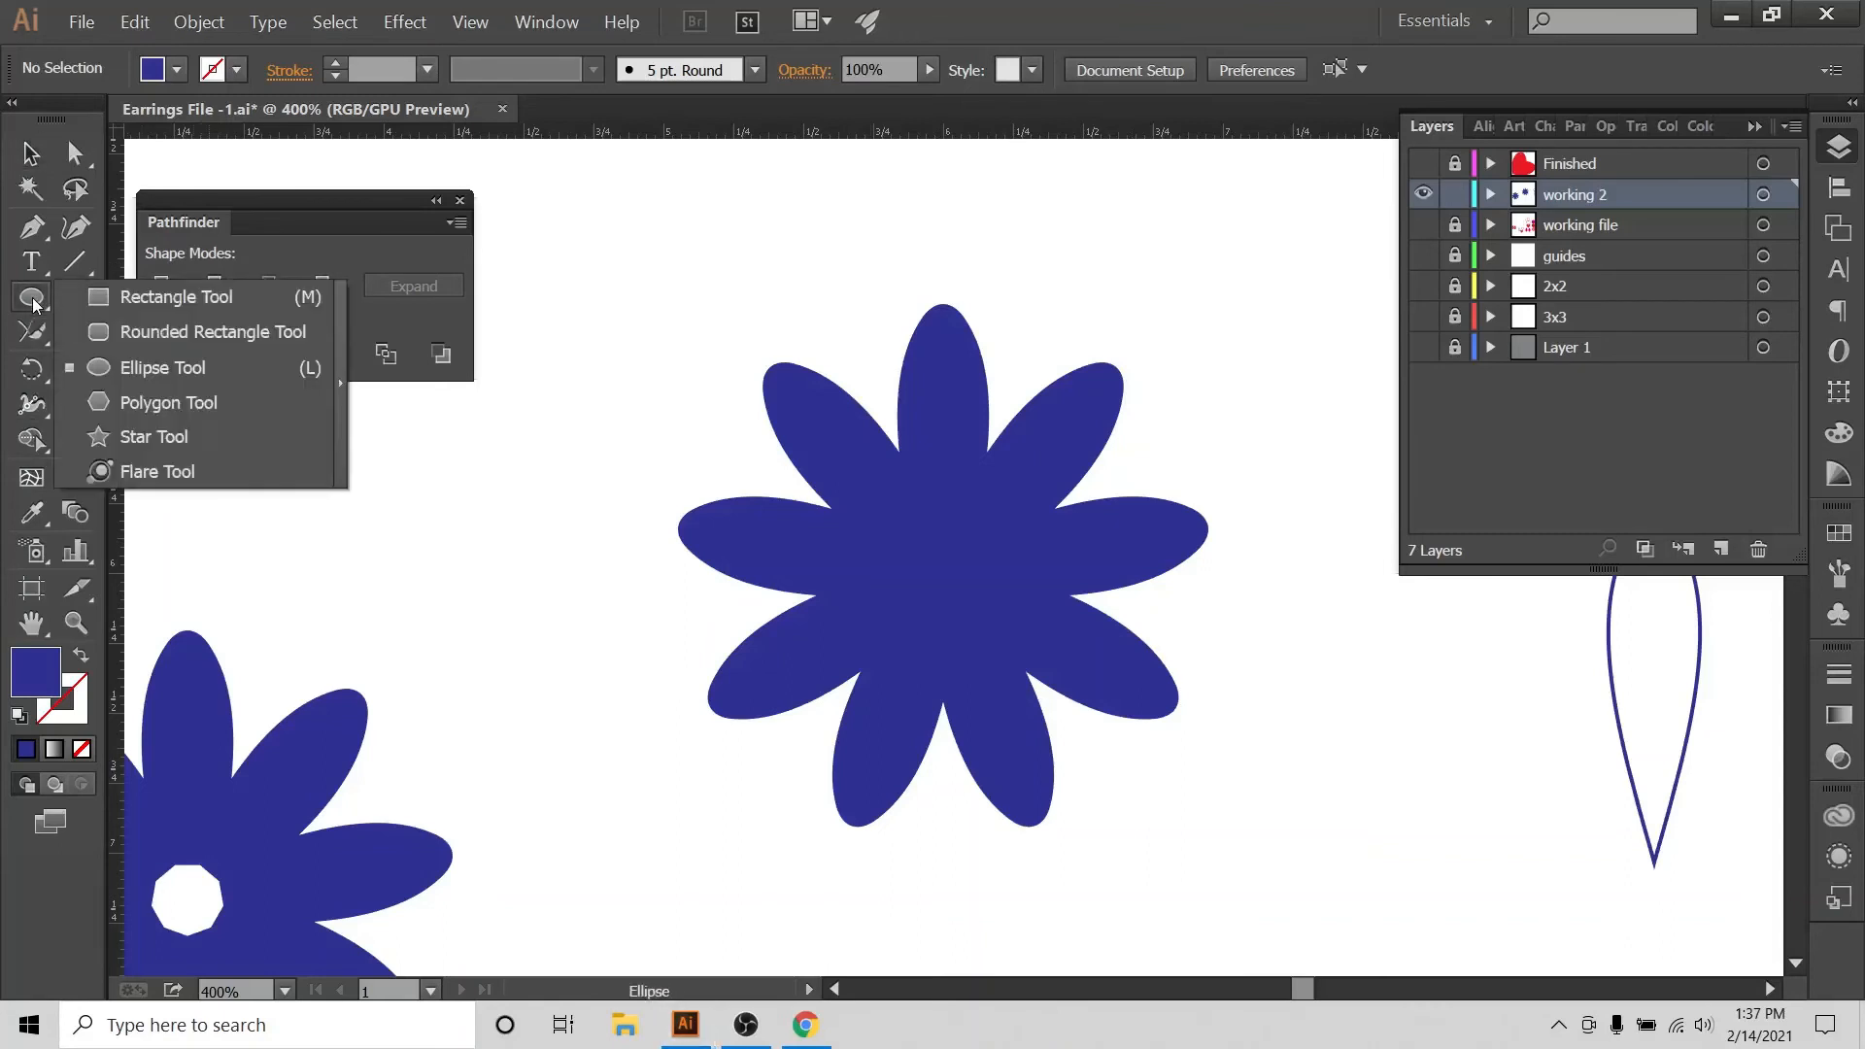
click(133, 373)
click(177, 69)
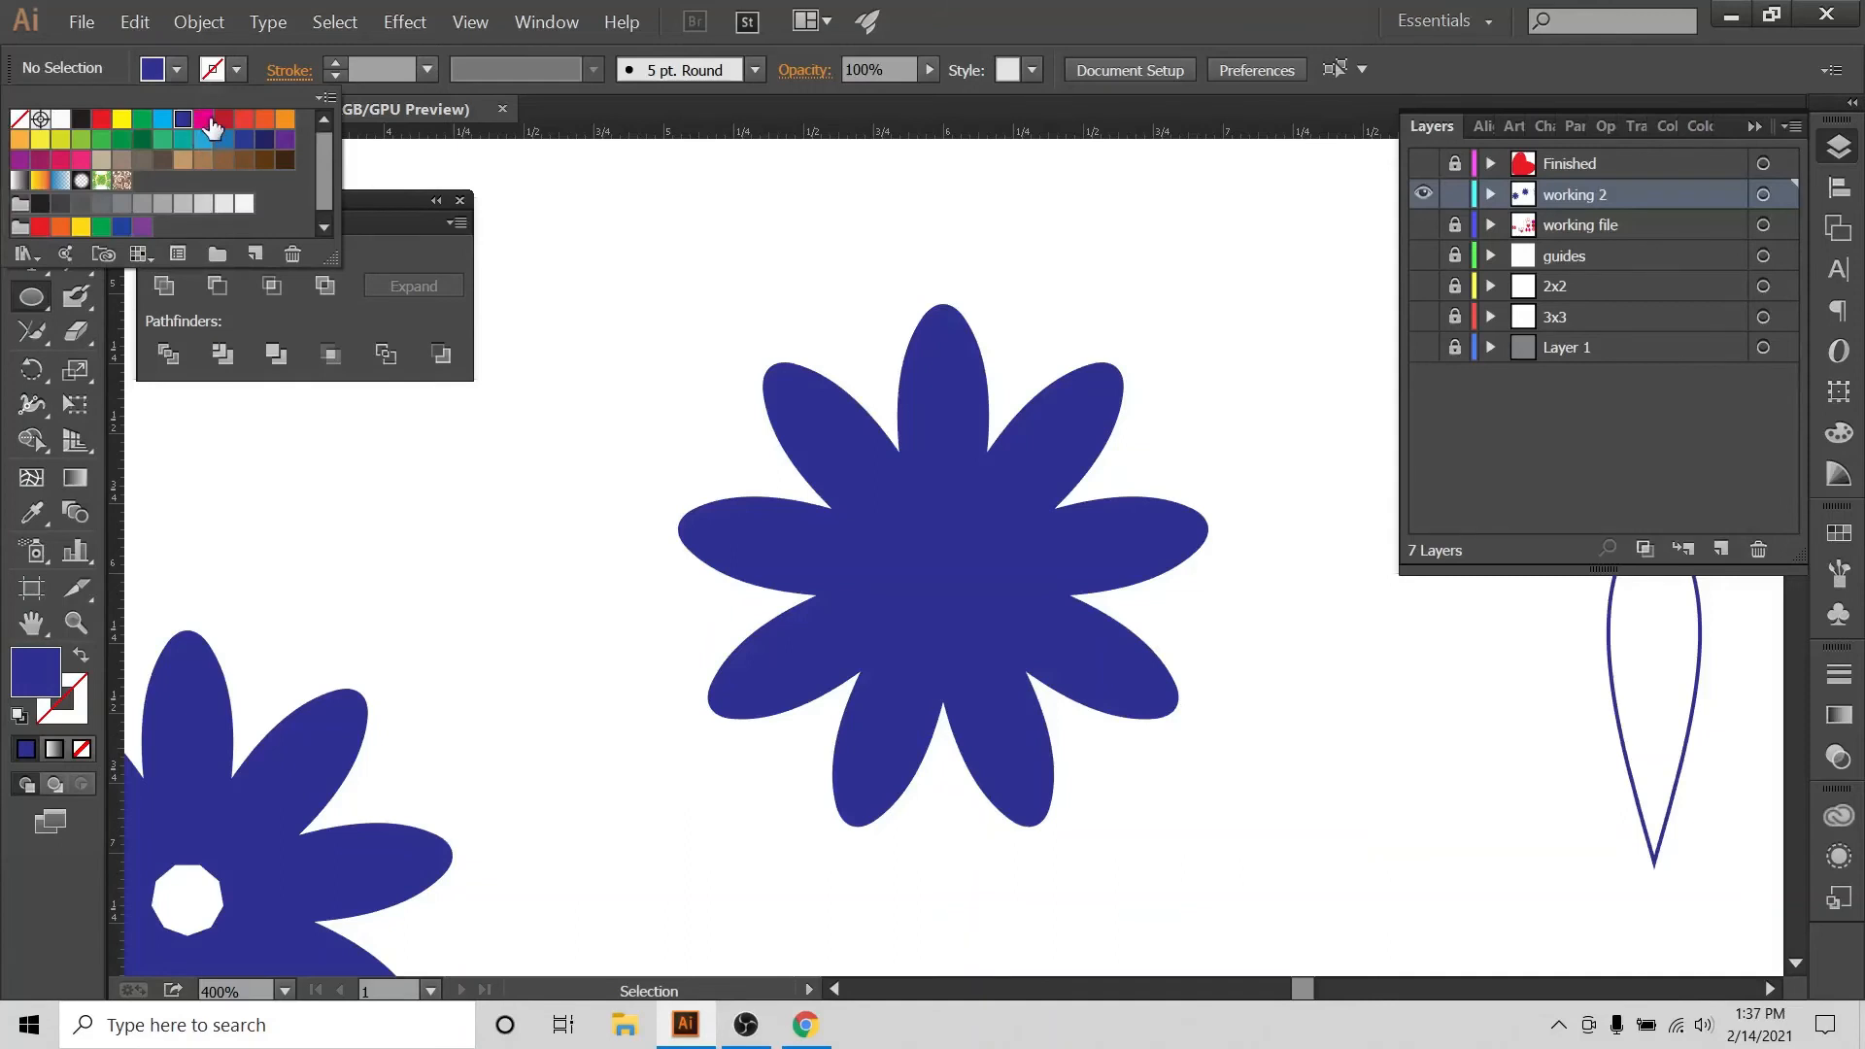
click(208, 118)
click(284, 119)
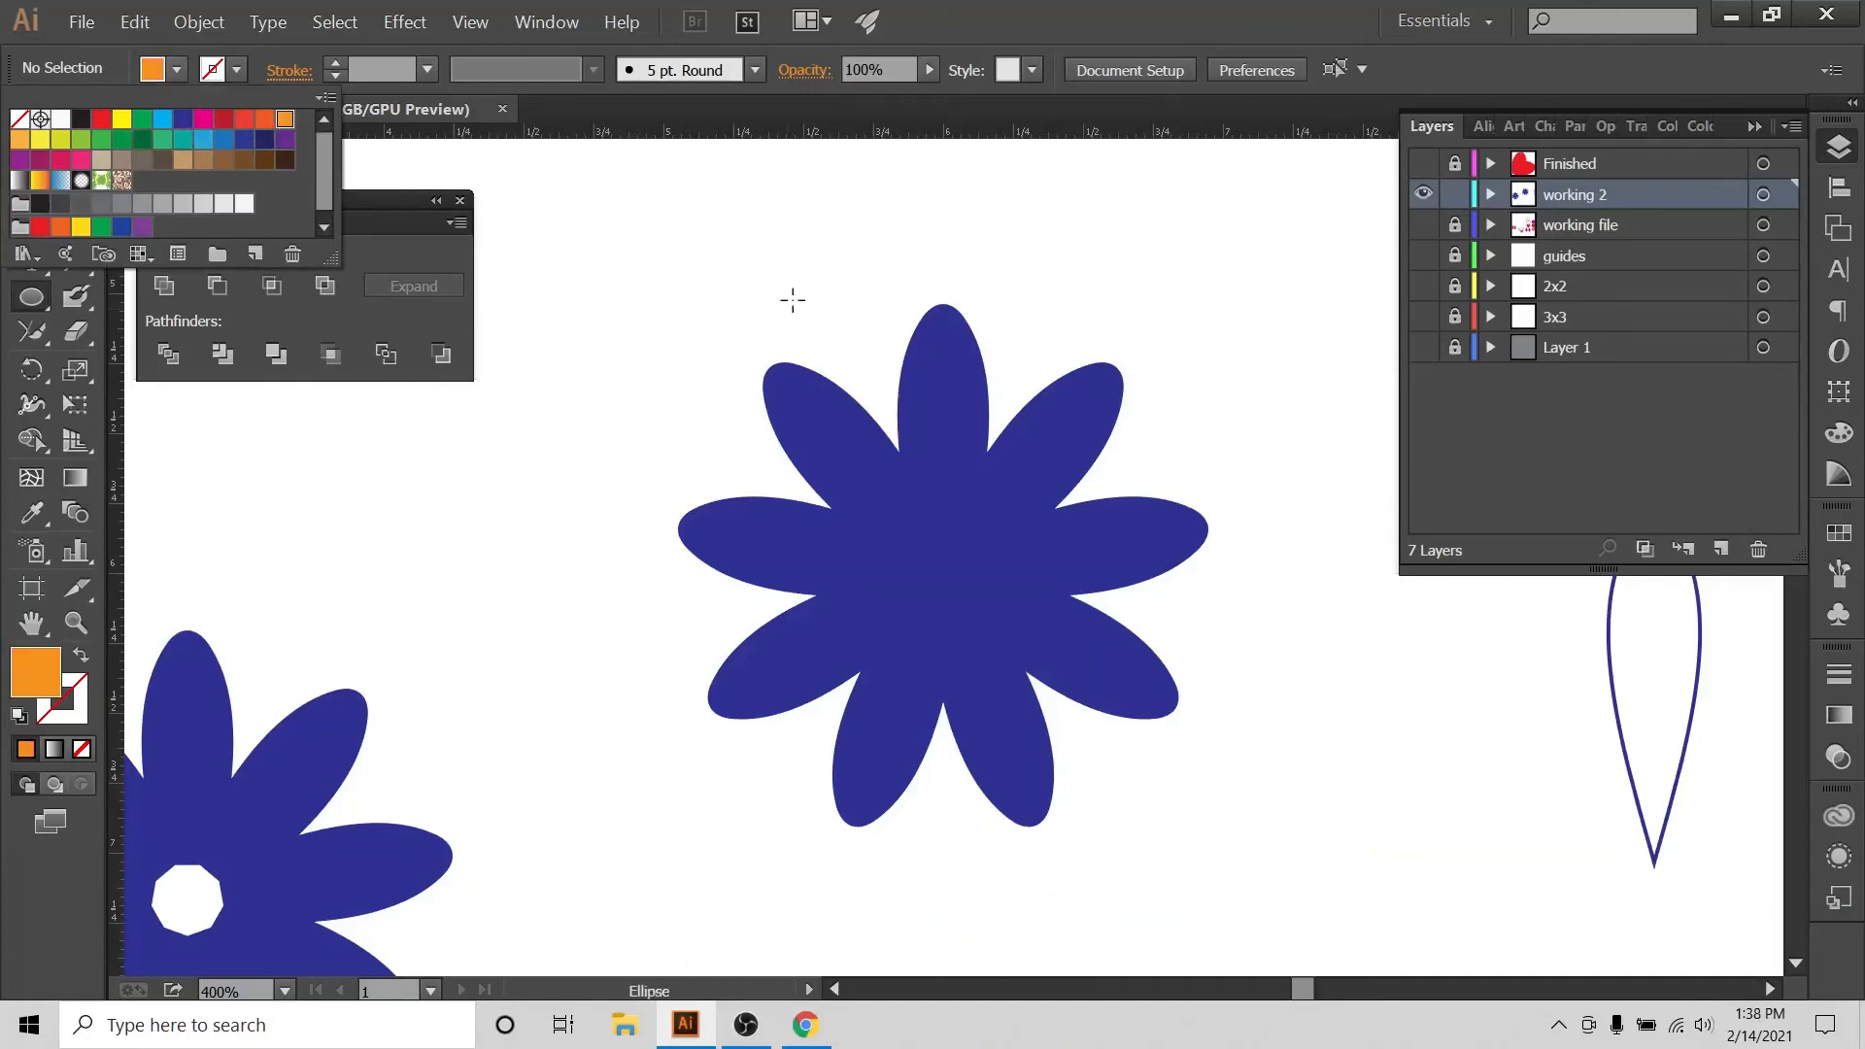
click(785, 255)
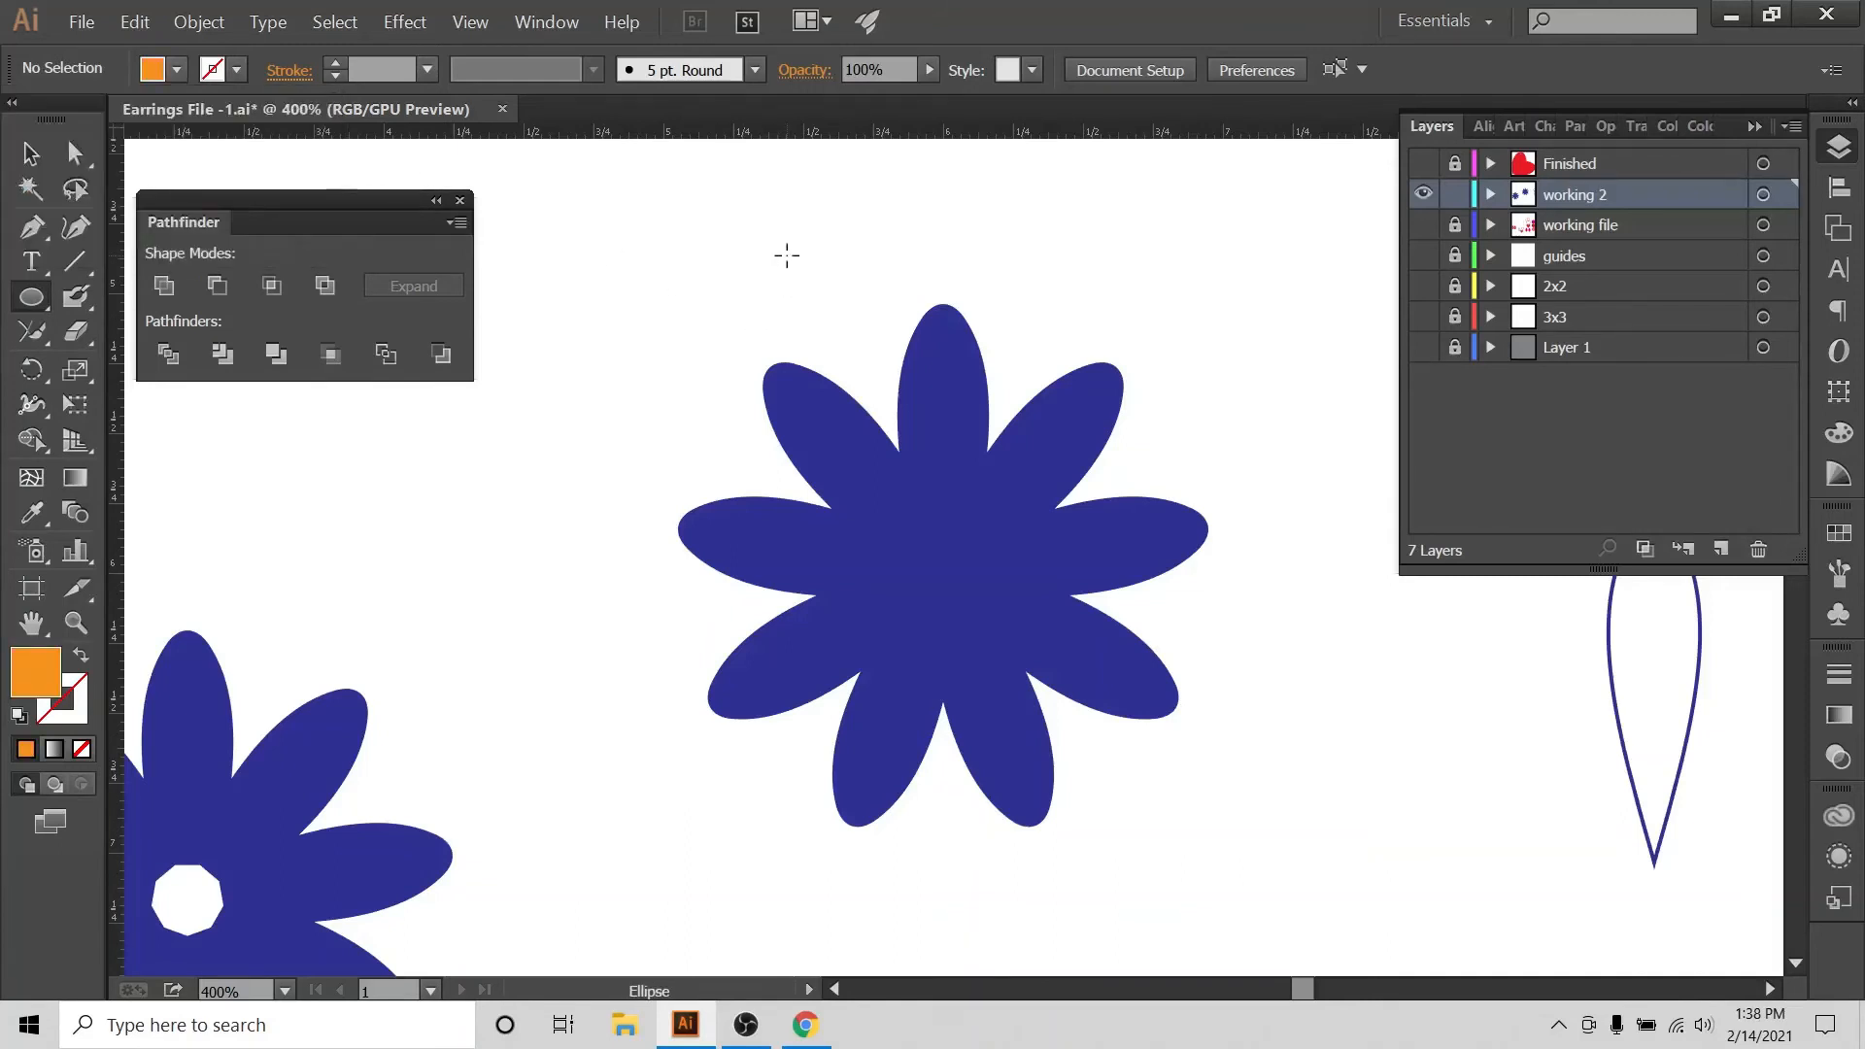
Create an orange circle 0.11 in wide and 0.11 in high above the central flower.
click(789, 257)
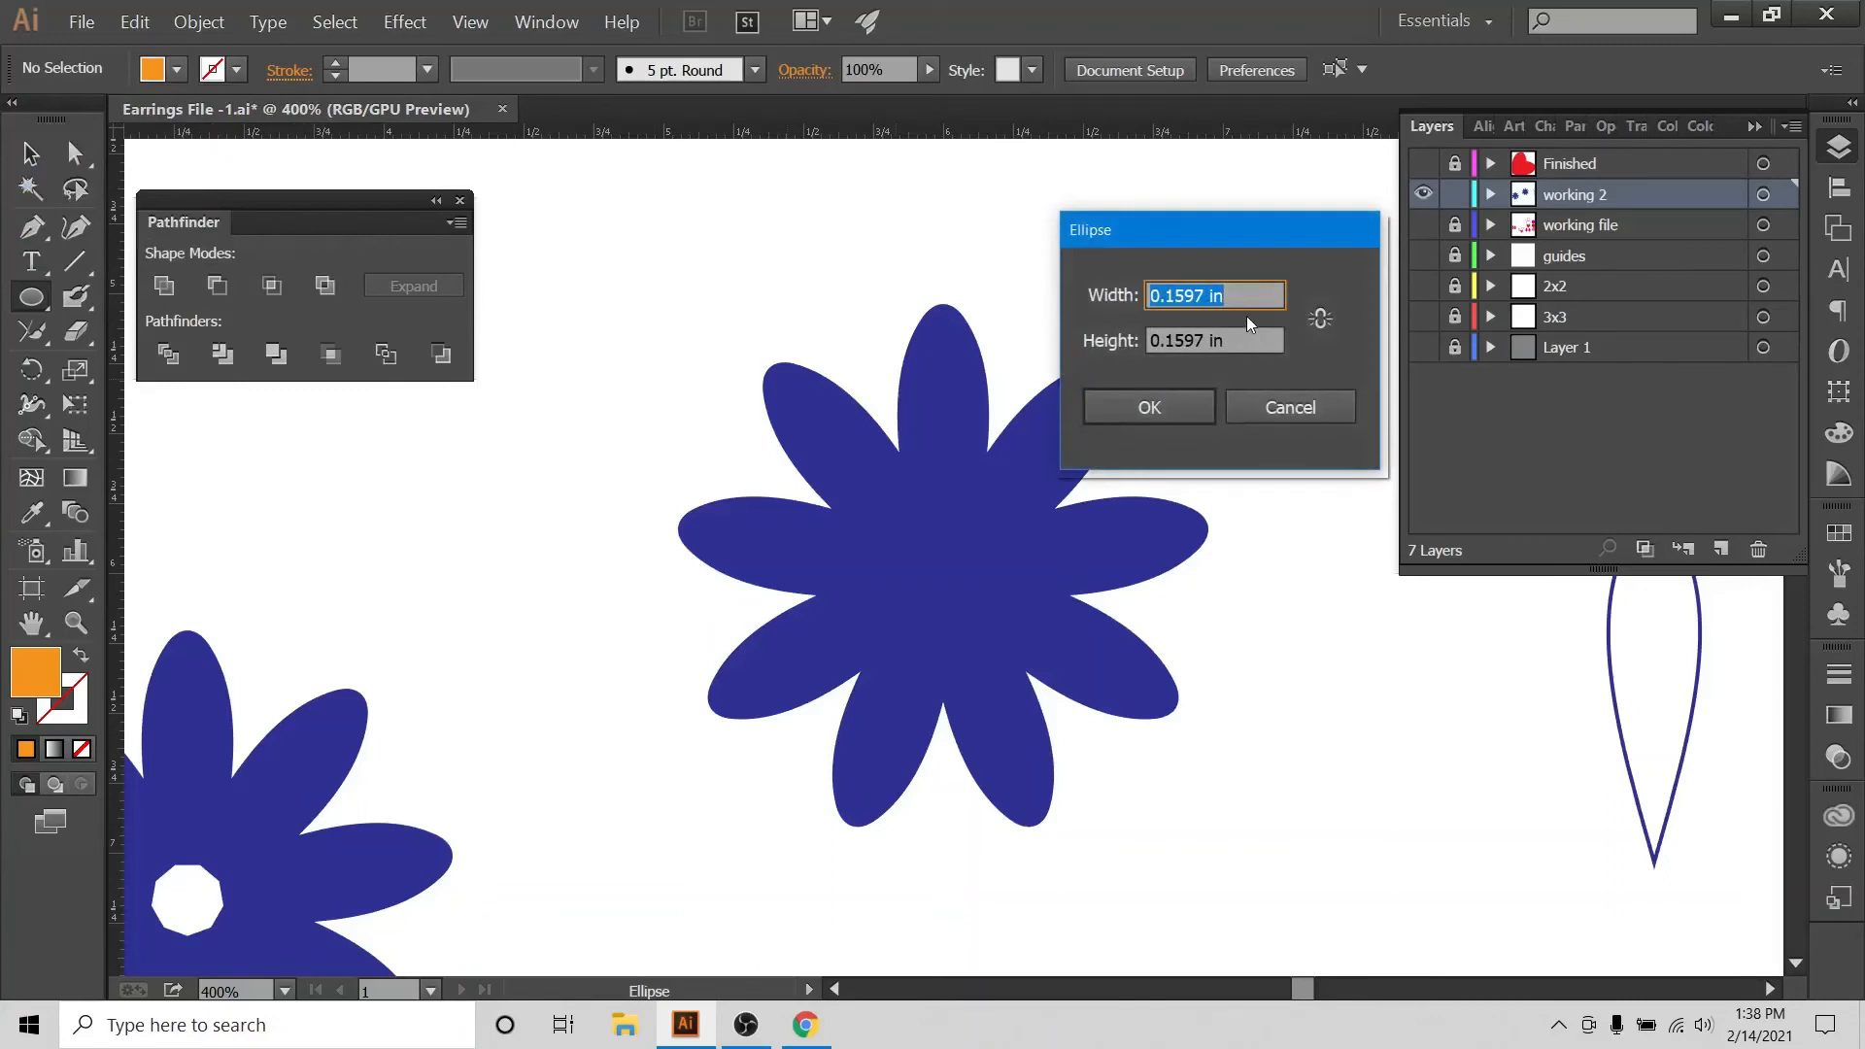
text(0.11)
key(Tab)
text(.)
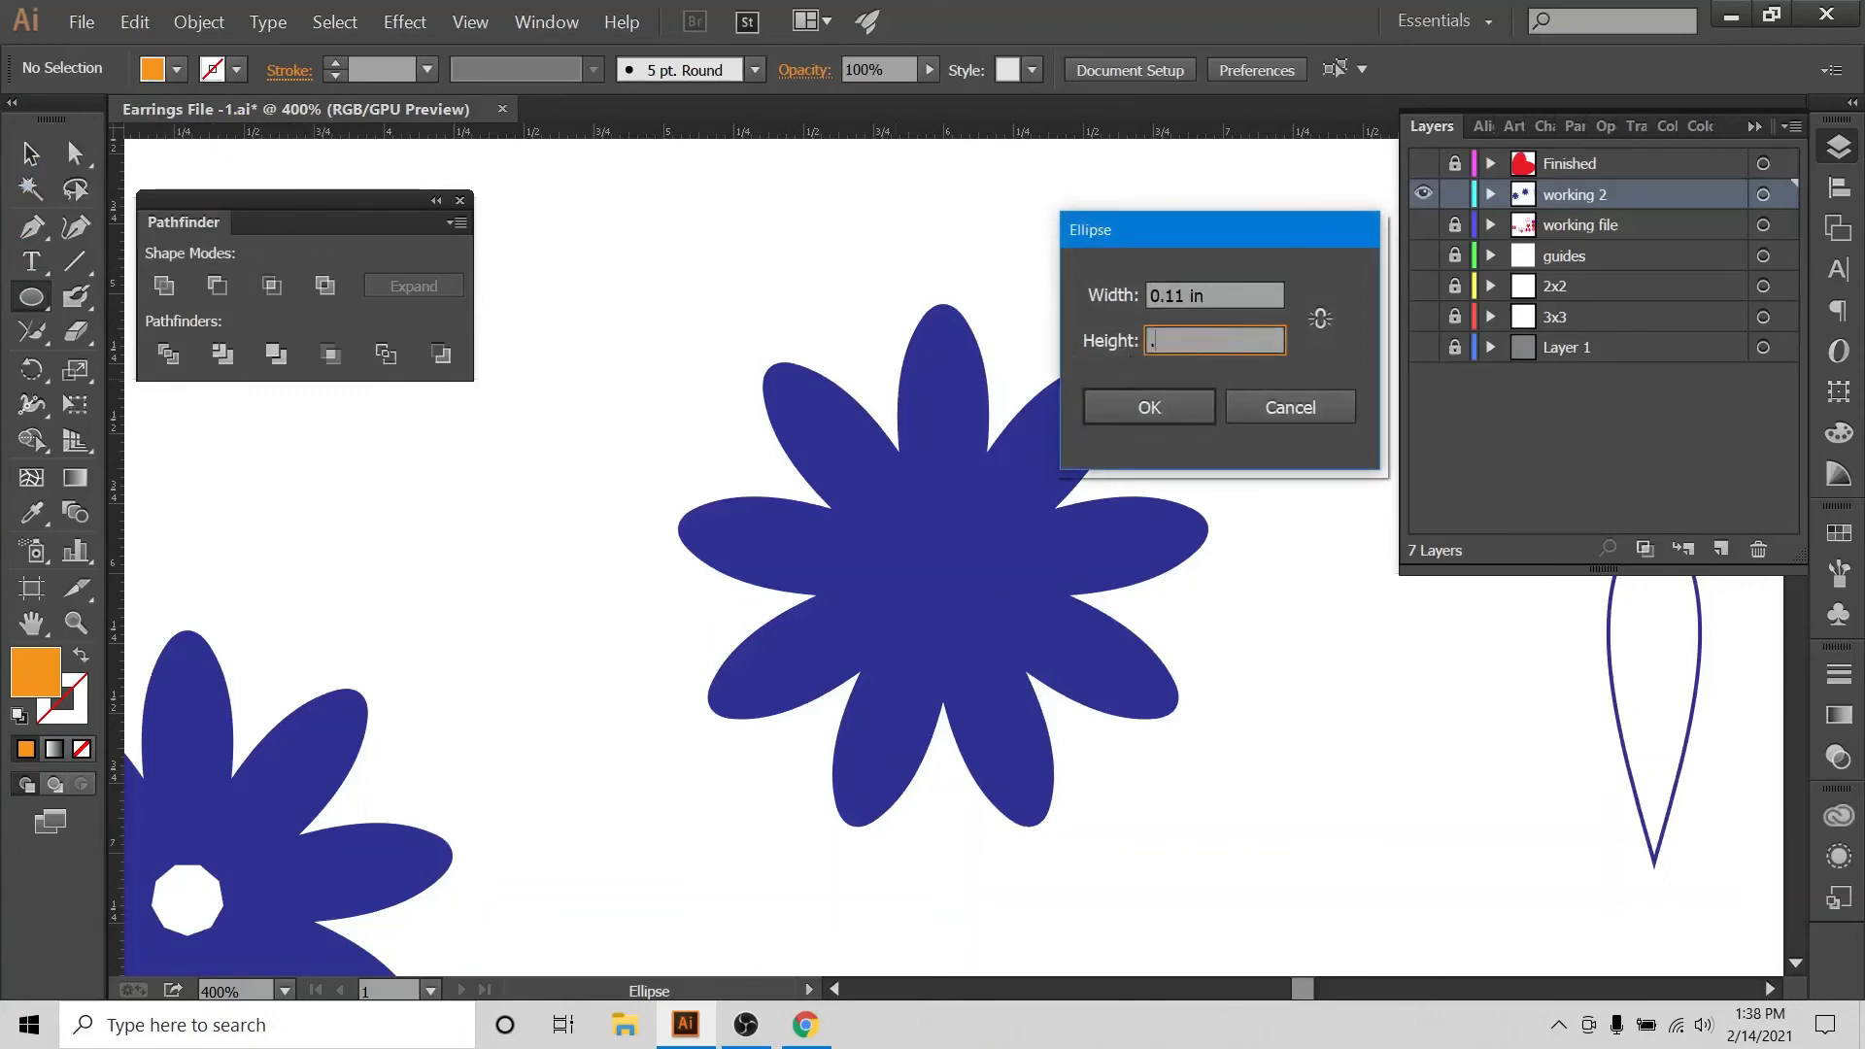
click(1149, 406)
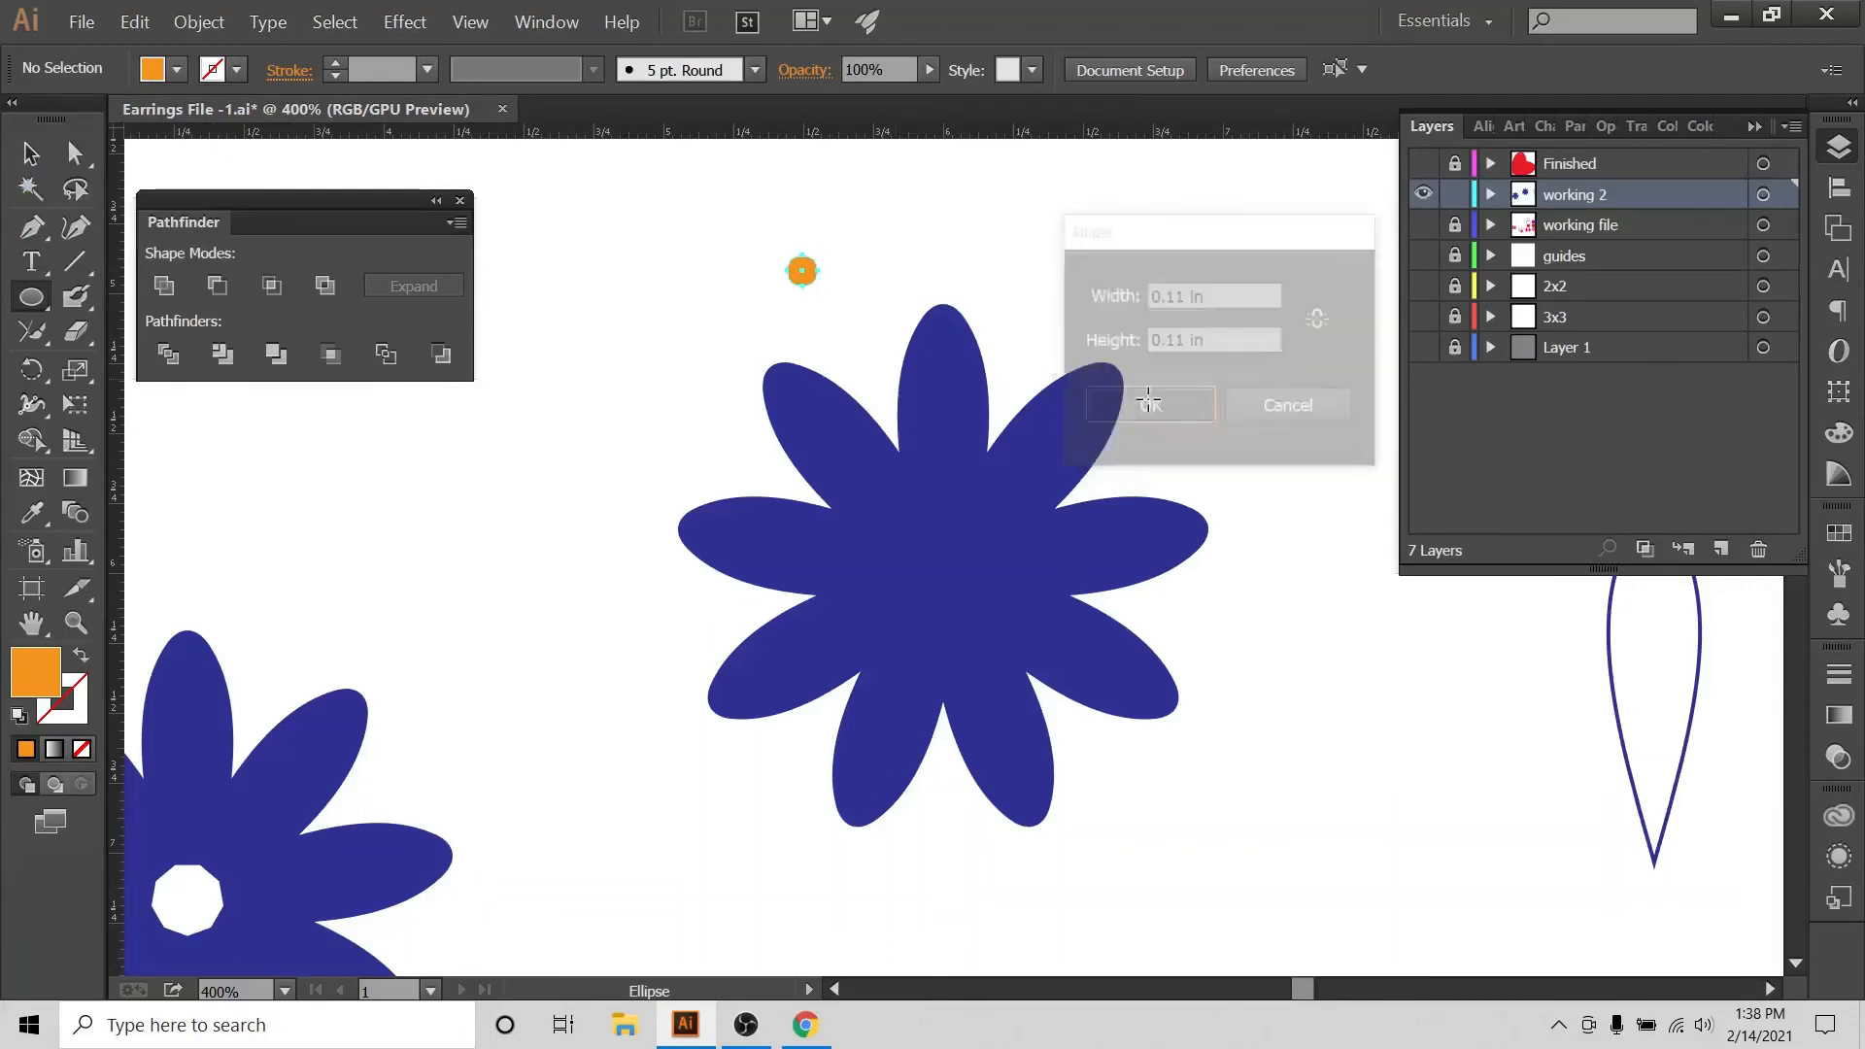
key(v)
click(1117, 226)
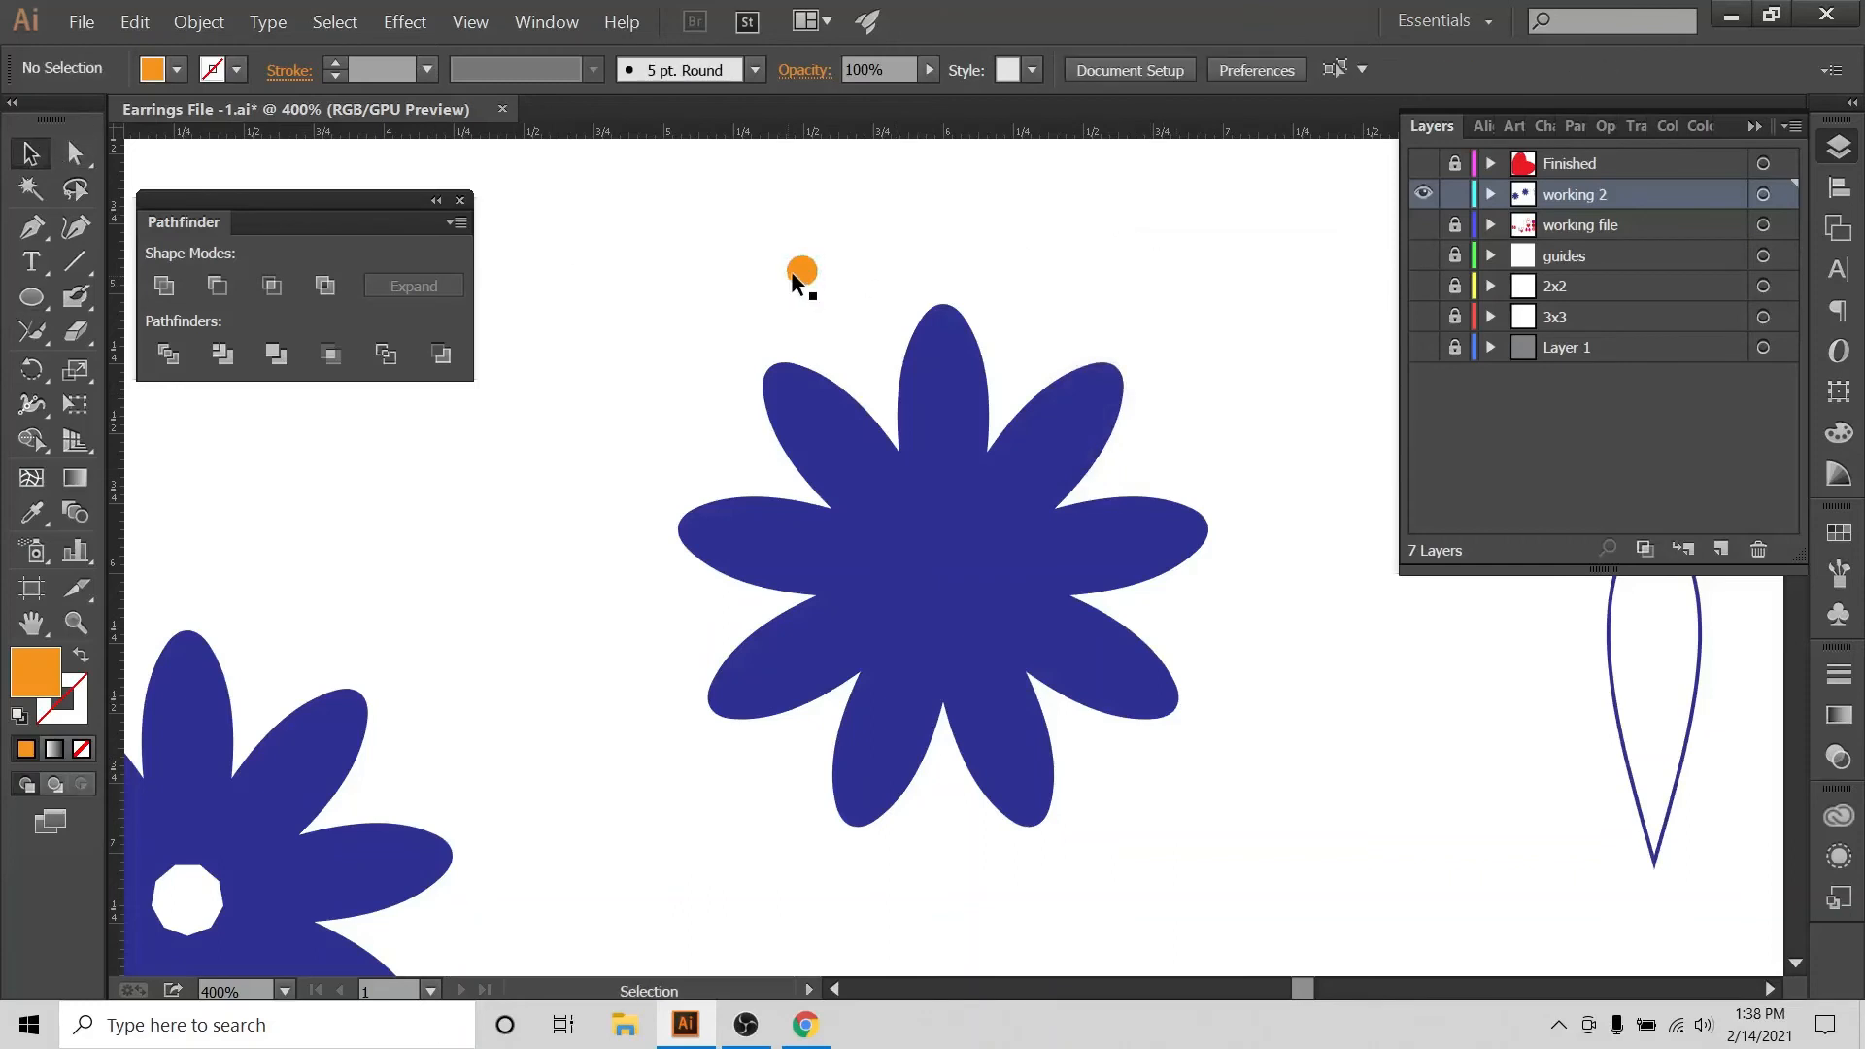
Move the orange circle near the tip of the top petal and align it horizontally centered with the flower.
drag(791, 270, 933, 345)
click(987, 264)
drag(851, 583, 846, 593)
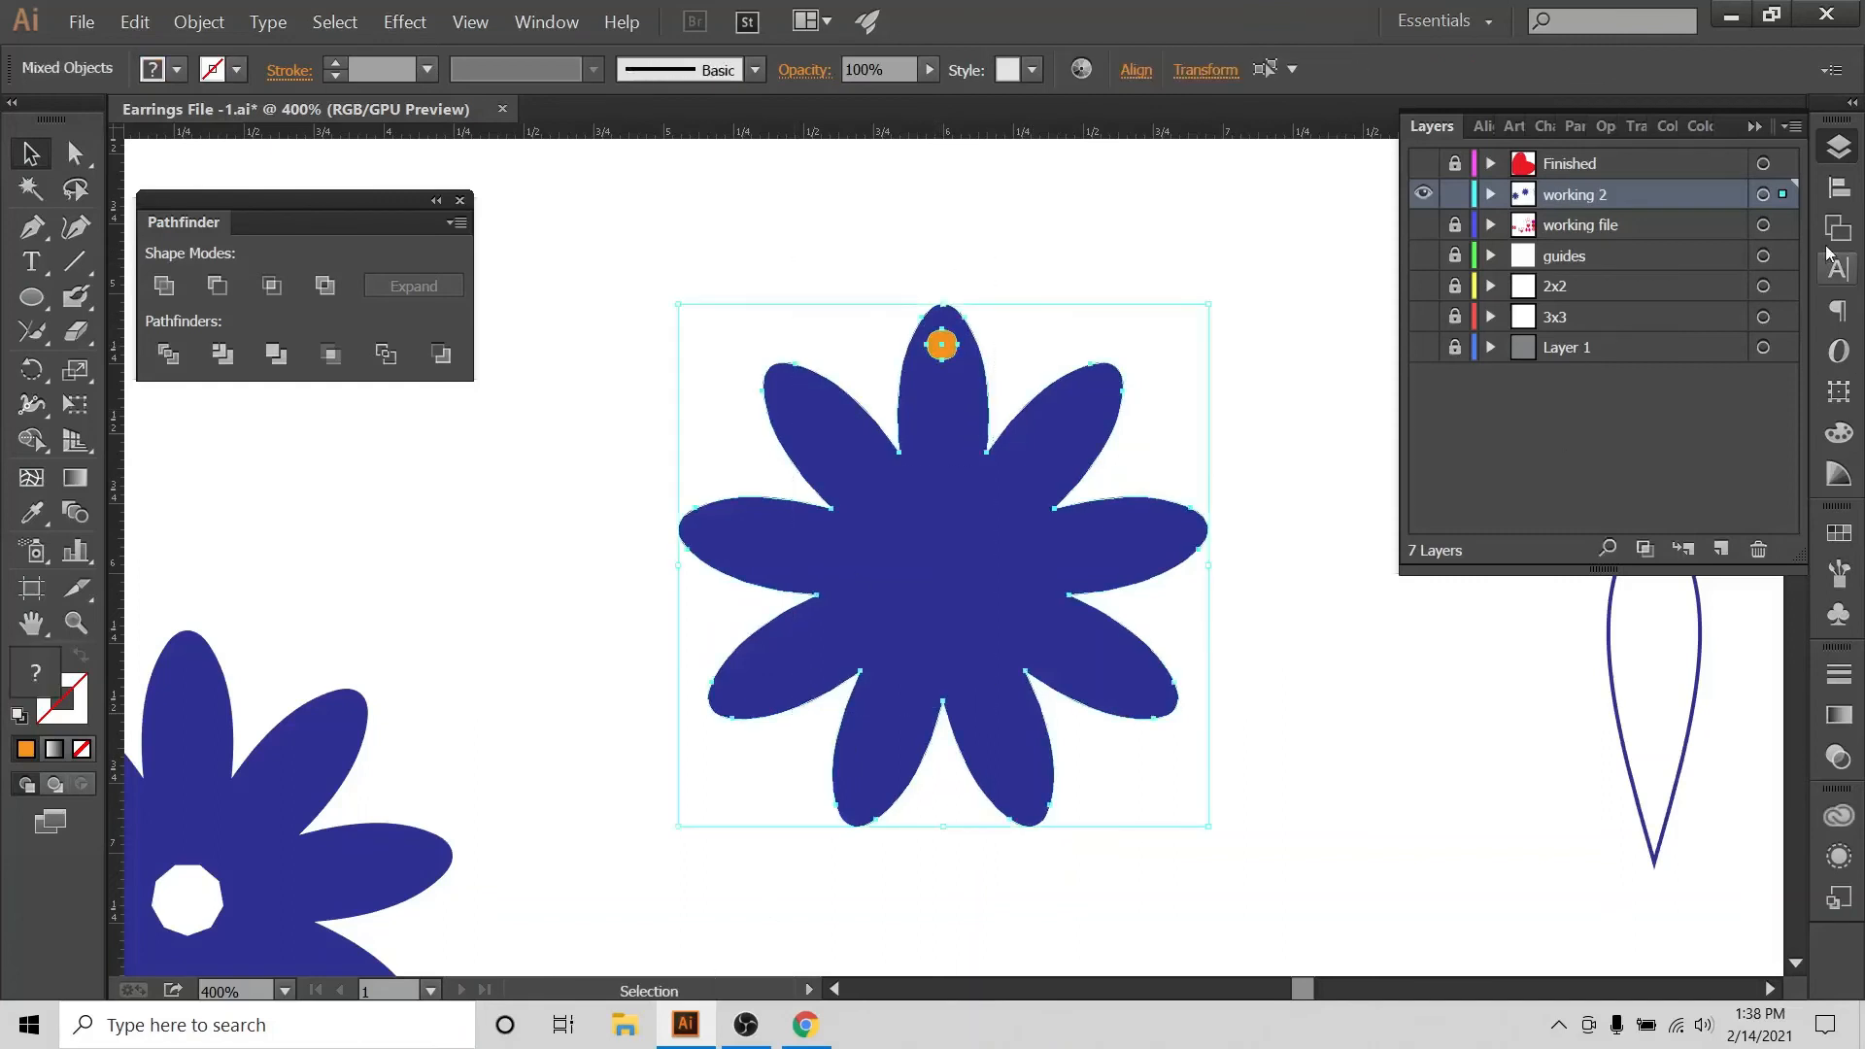
click(1840, 188)
click(1770, 348)
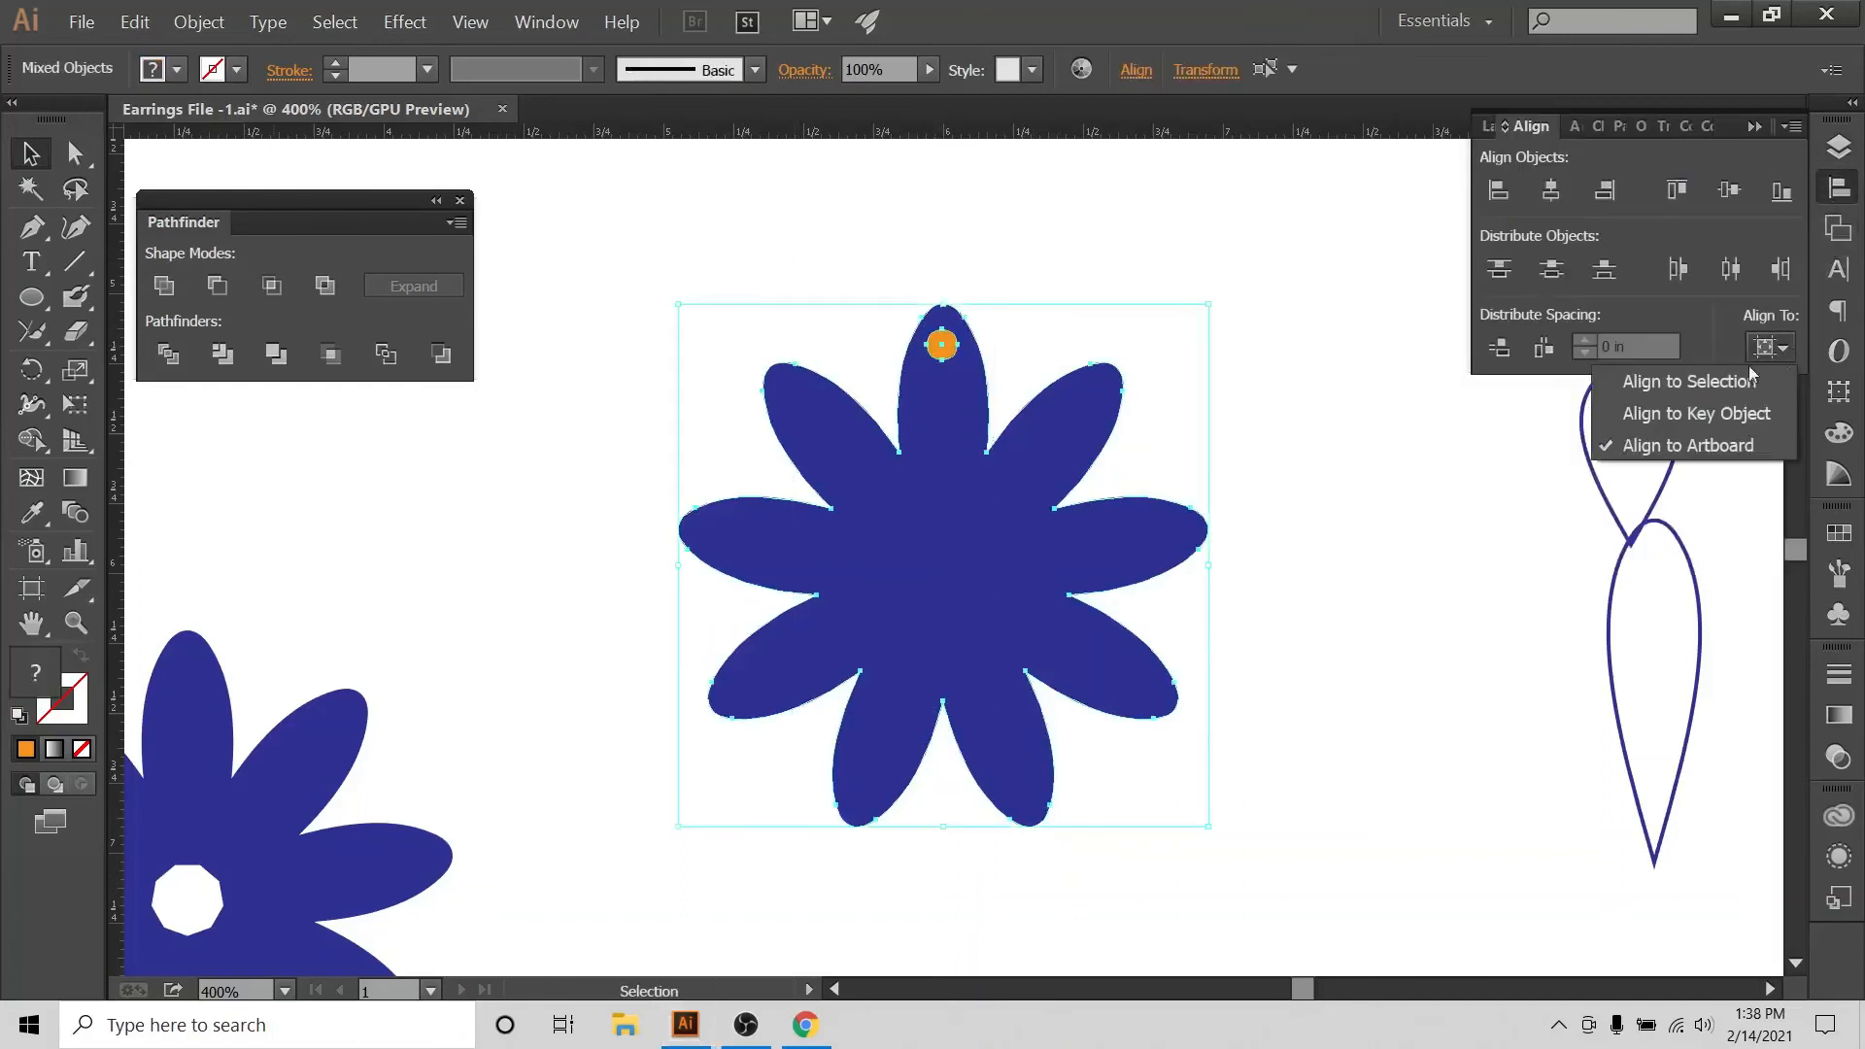
click(1551, 194)
click(1054, 231)
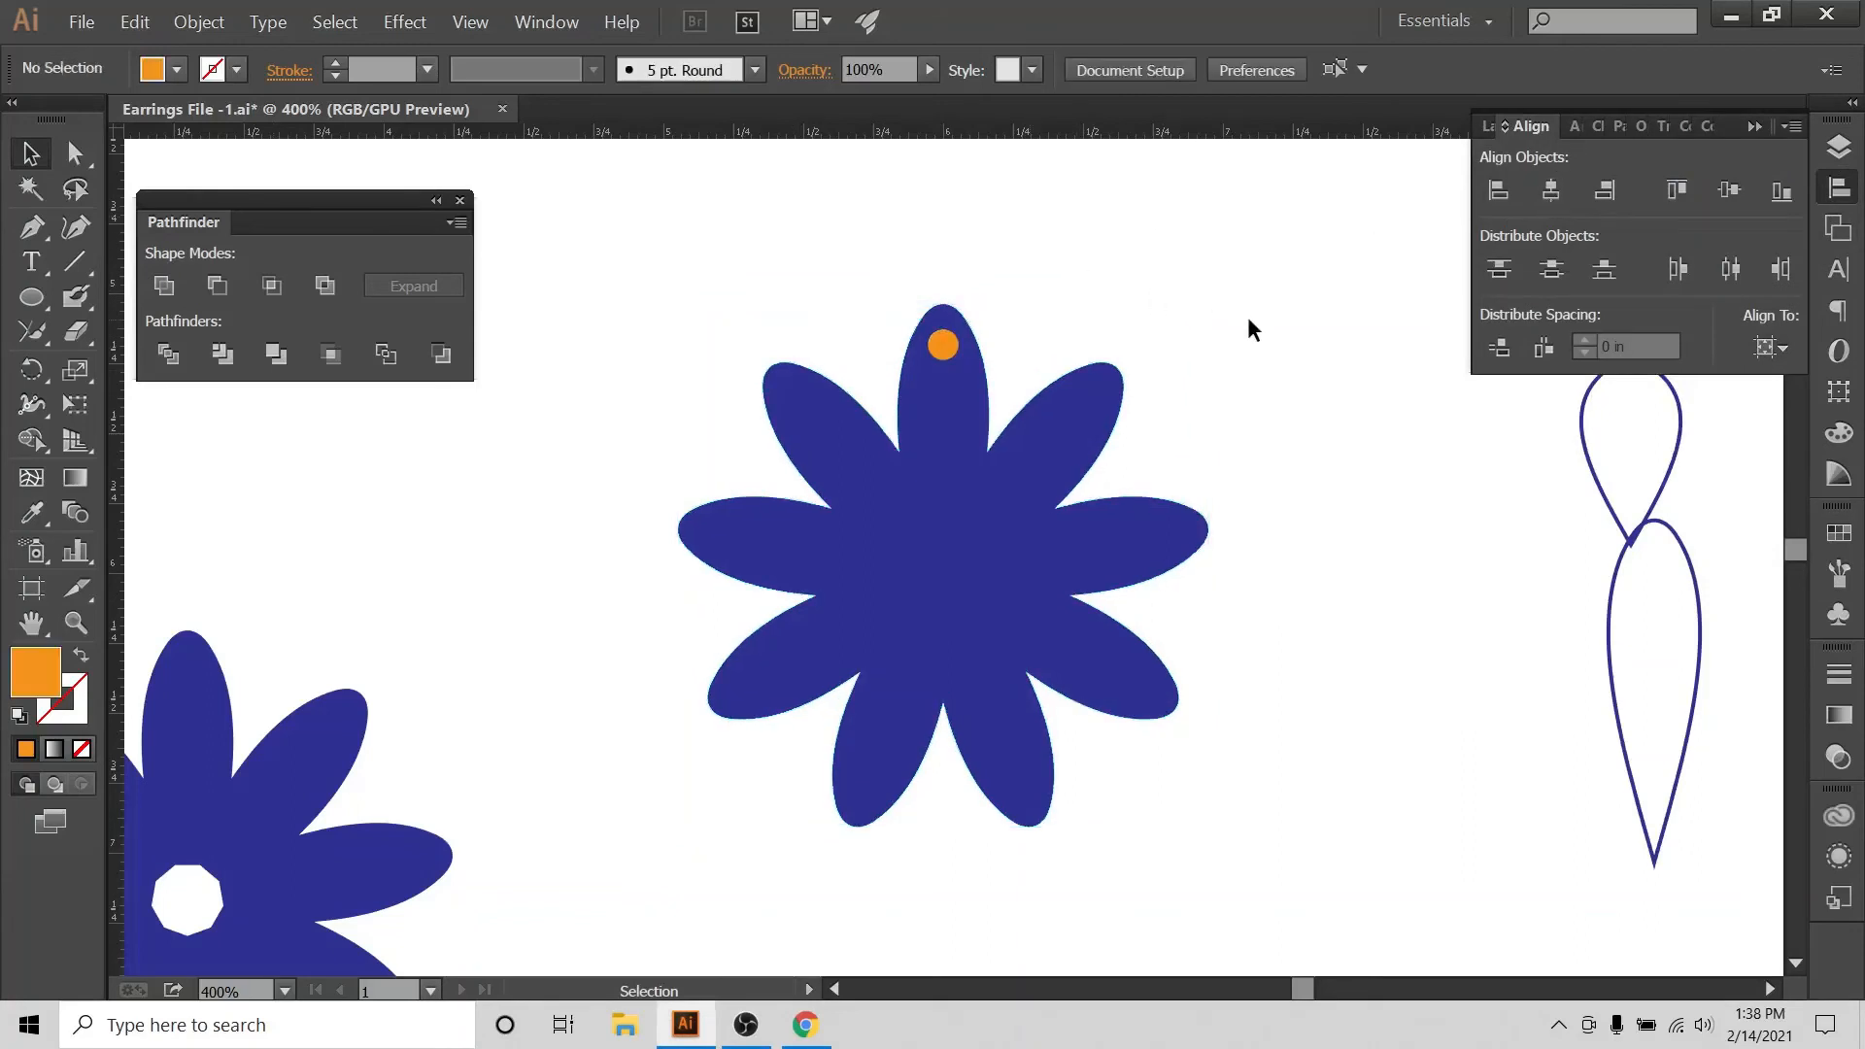
Delete the 0.11 in orange circle from the top petal.
key(ctrl+minus)
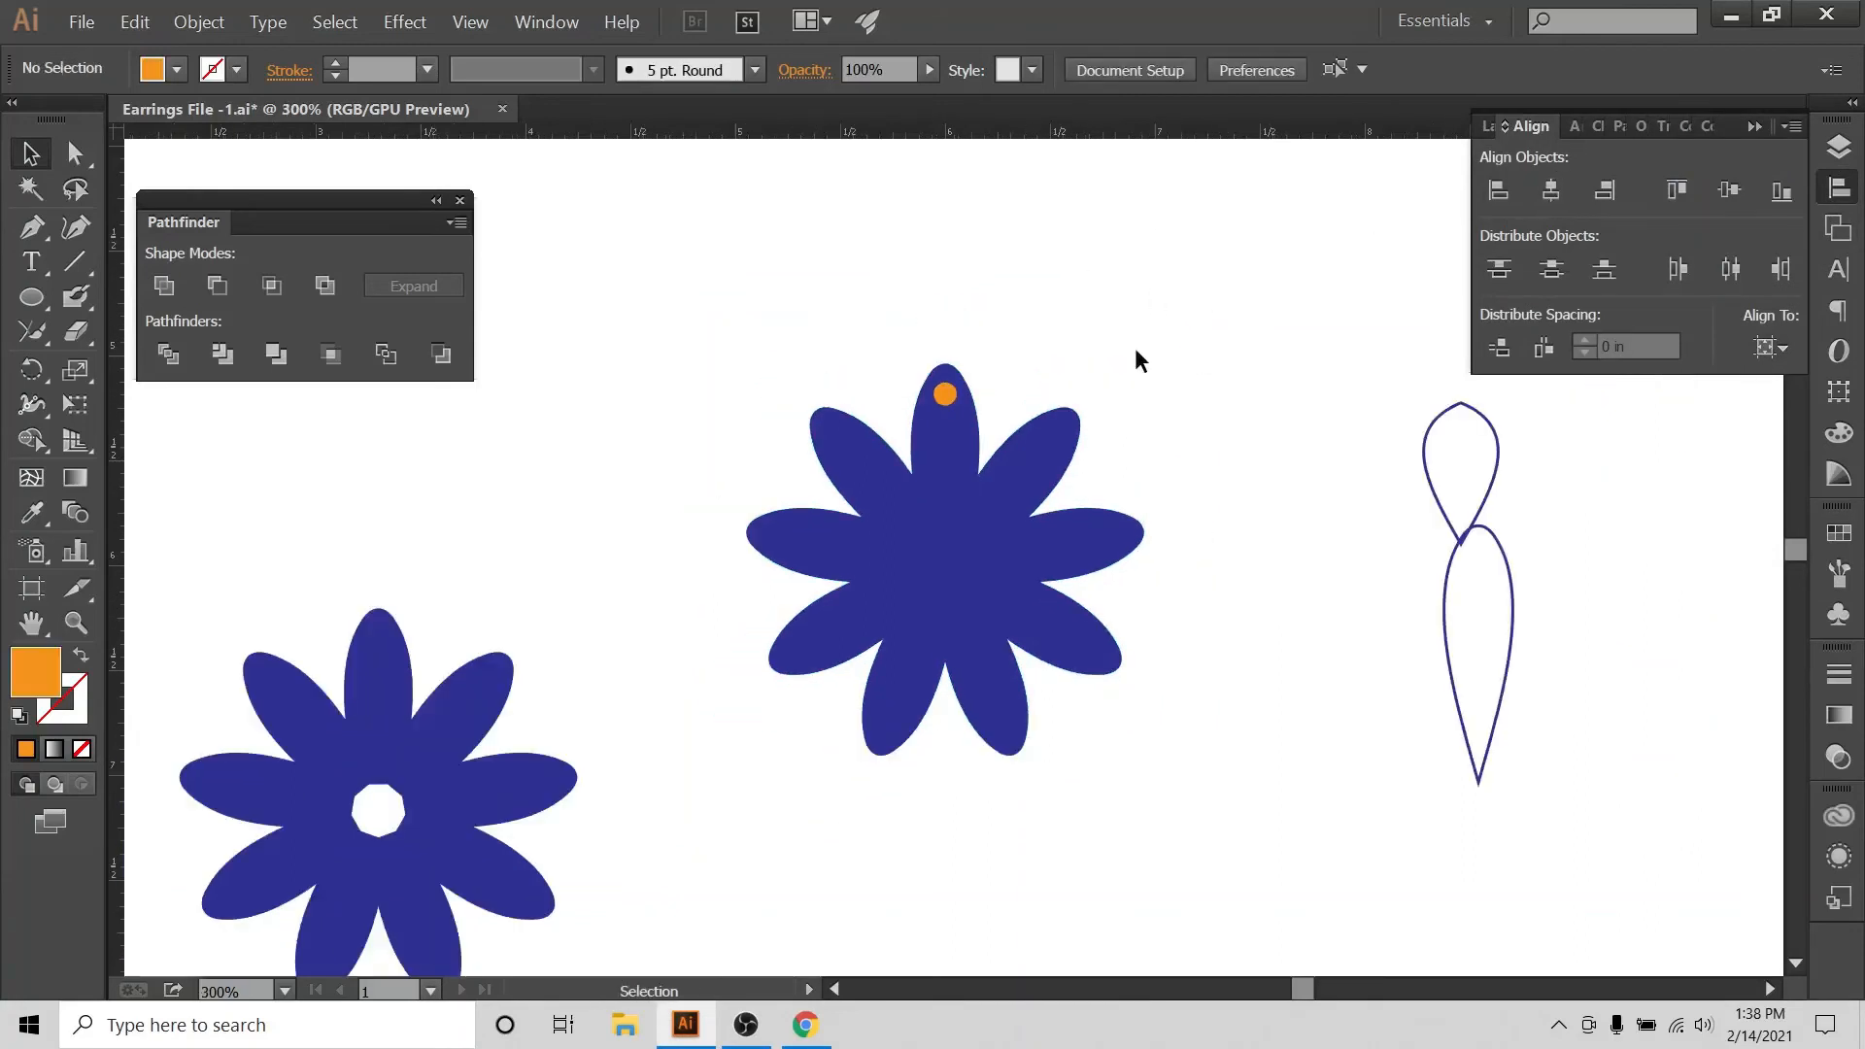
drag(1018, 336, 830, 601)
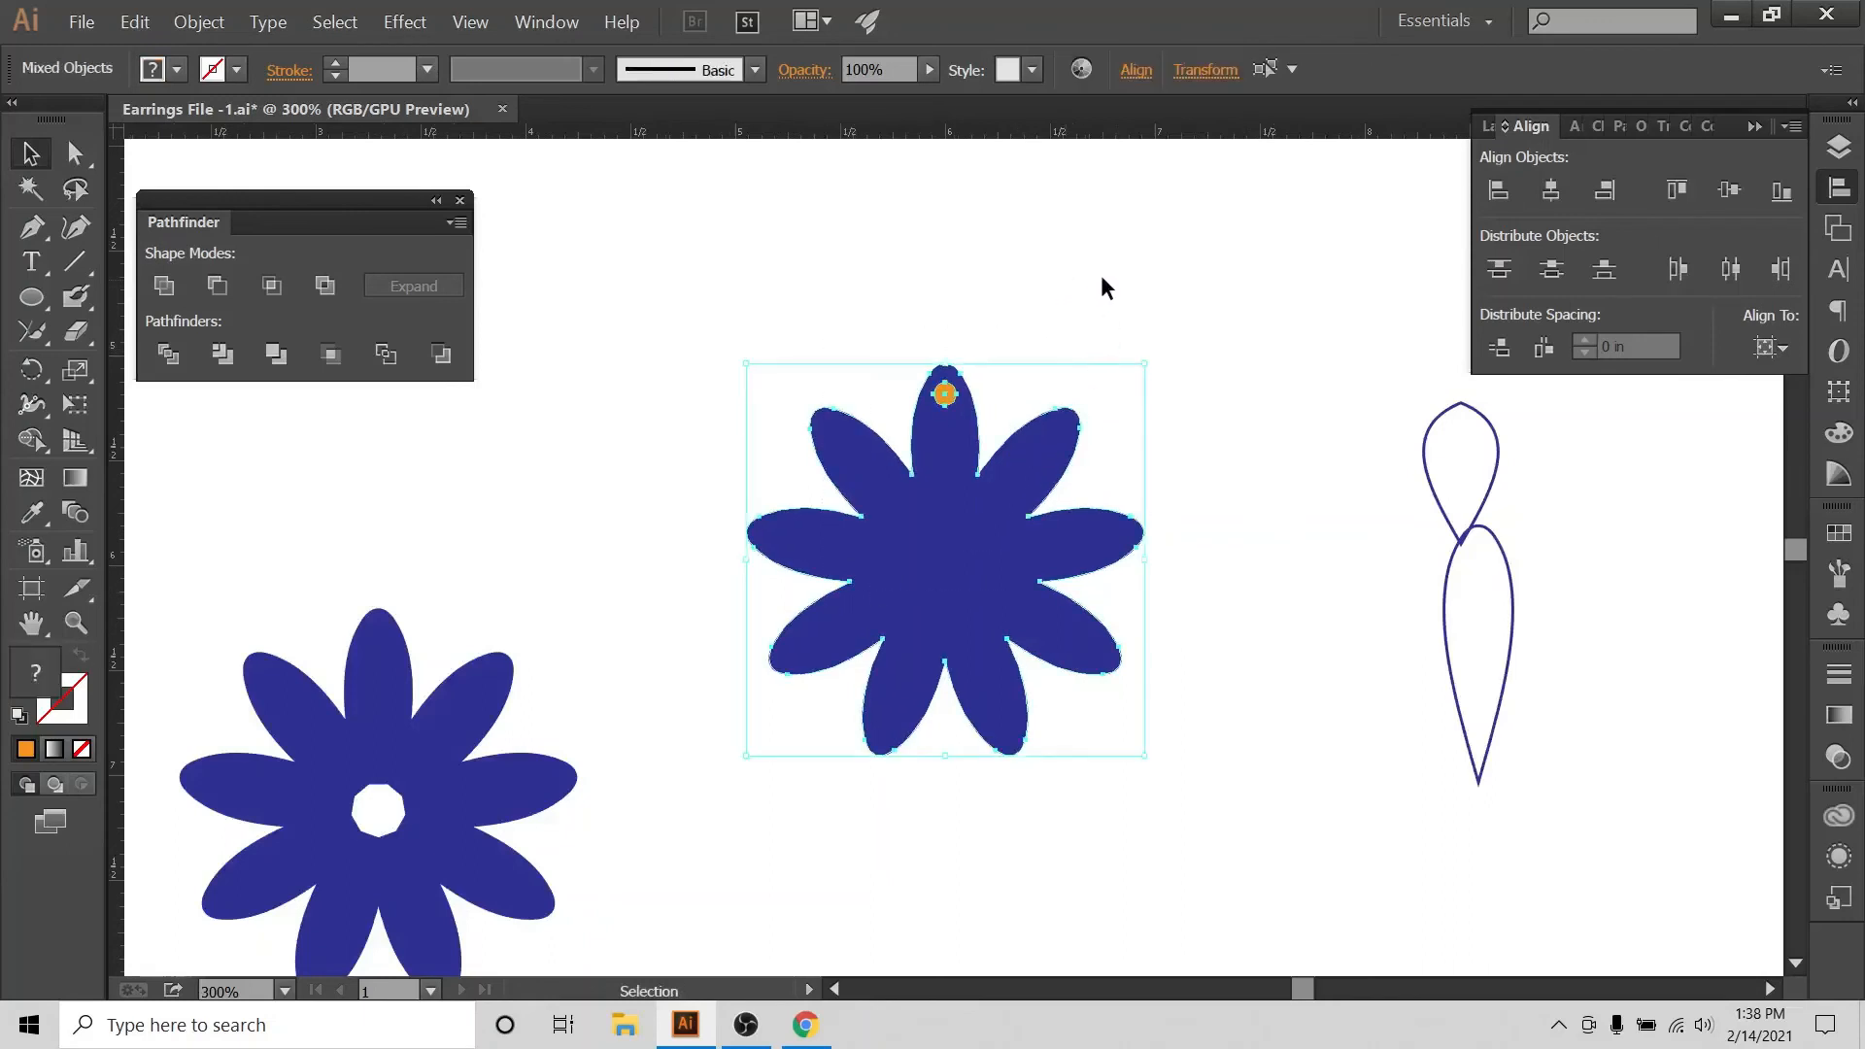
click(1028, 289)
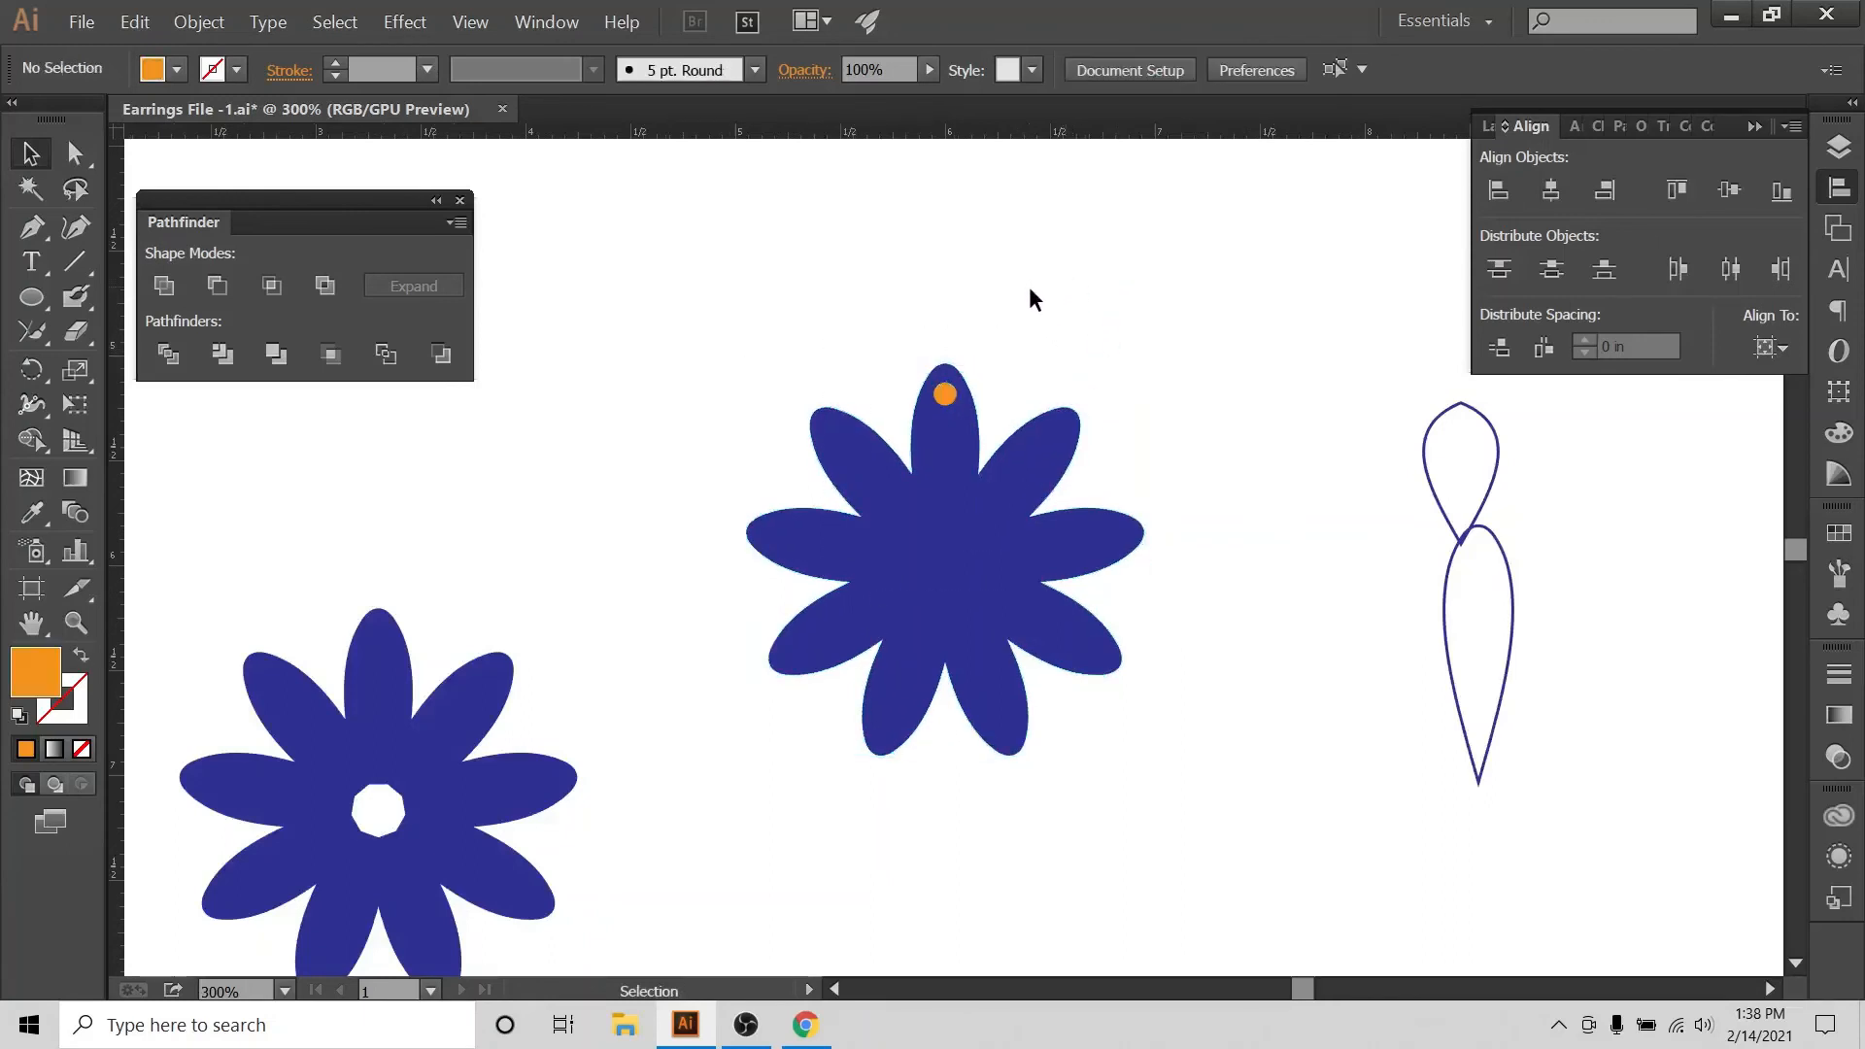
click(949, 393)
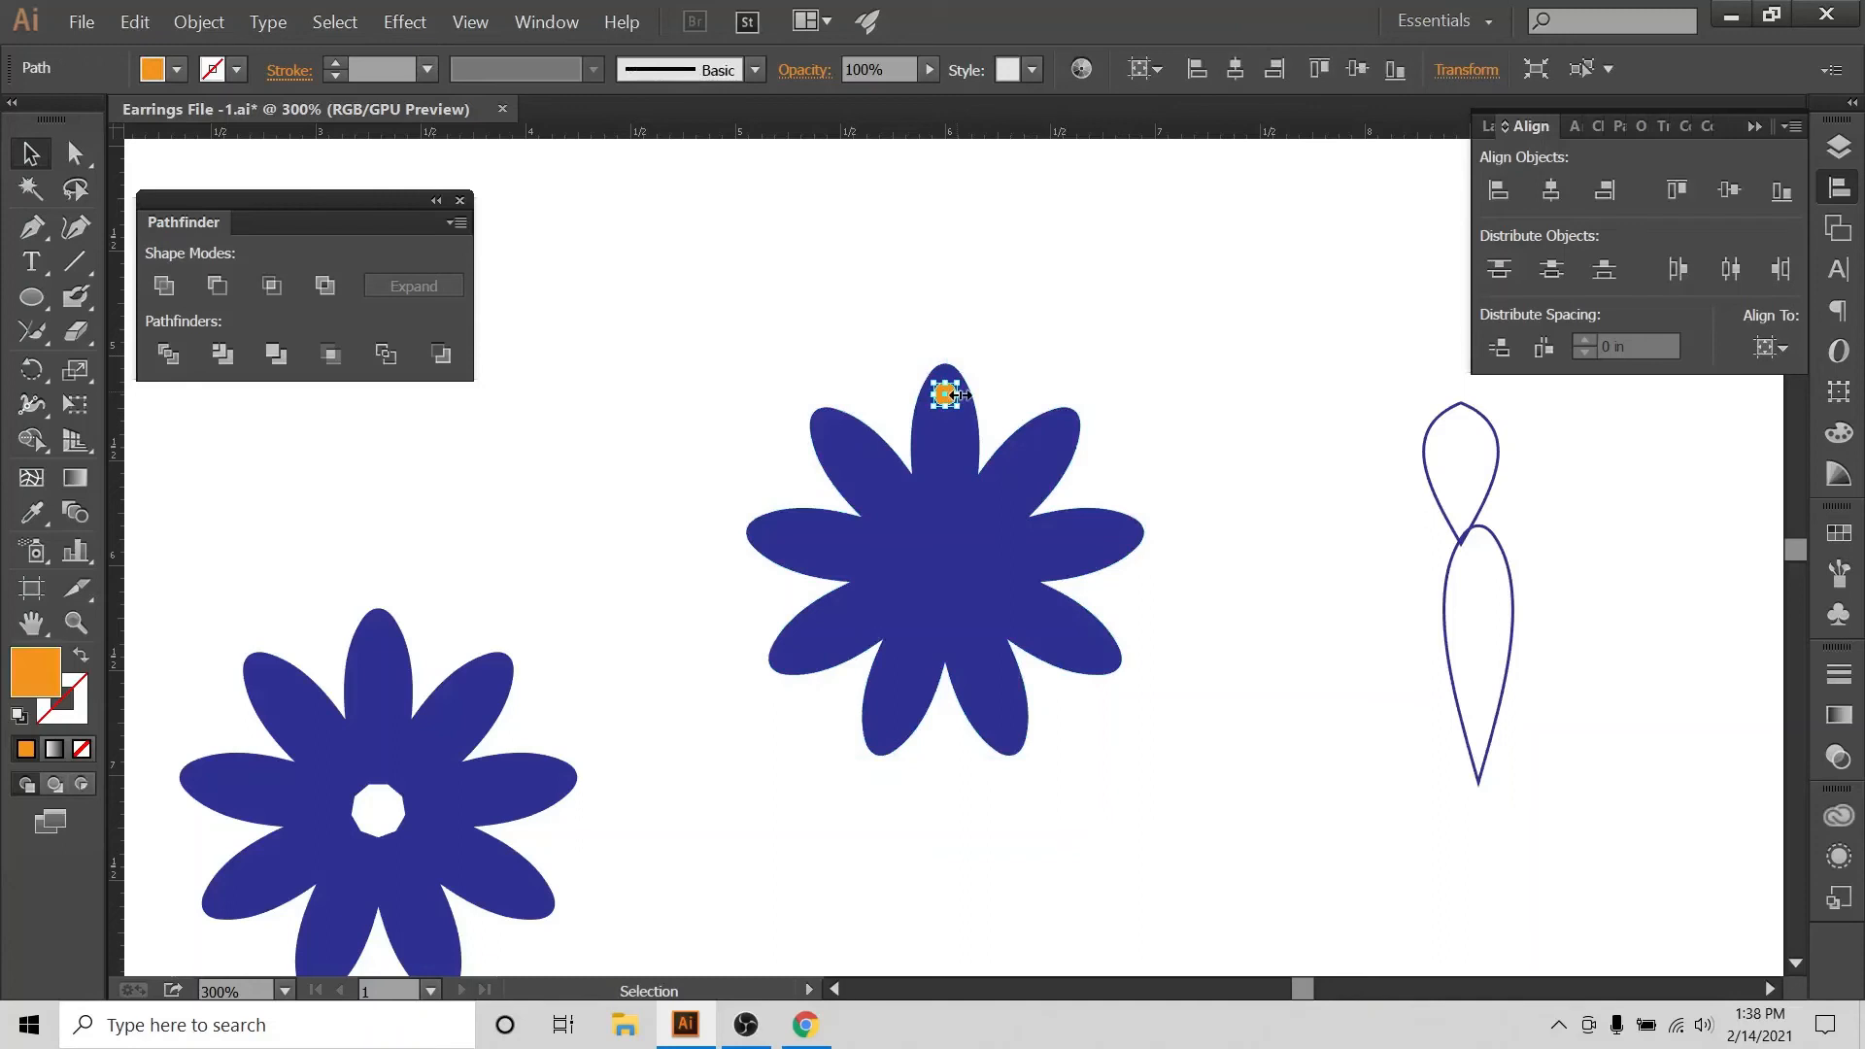
key(Delete)
Create a new orange circle 0.10 in wide and 0.10 in high outside the flower, and deselect it.
click(32, 296)
click(1127, 296)
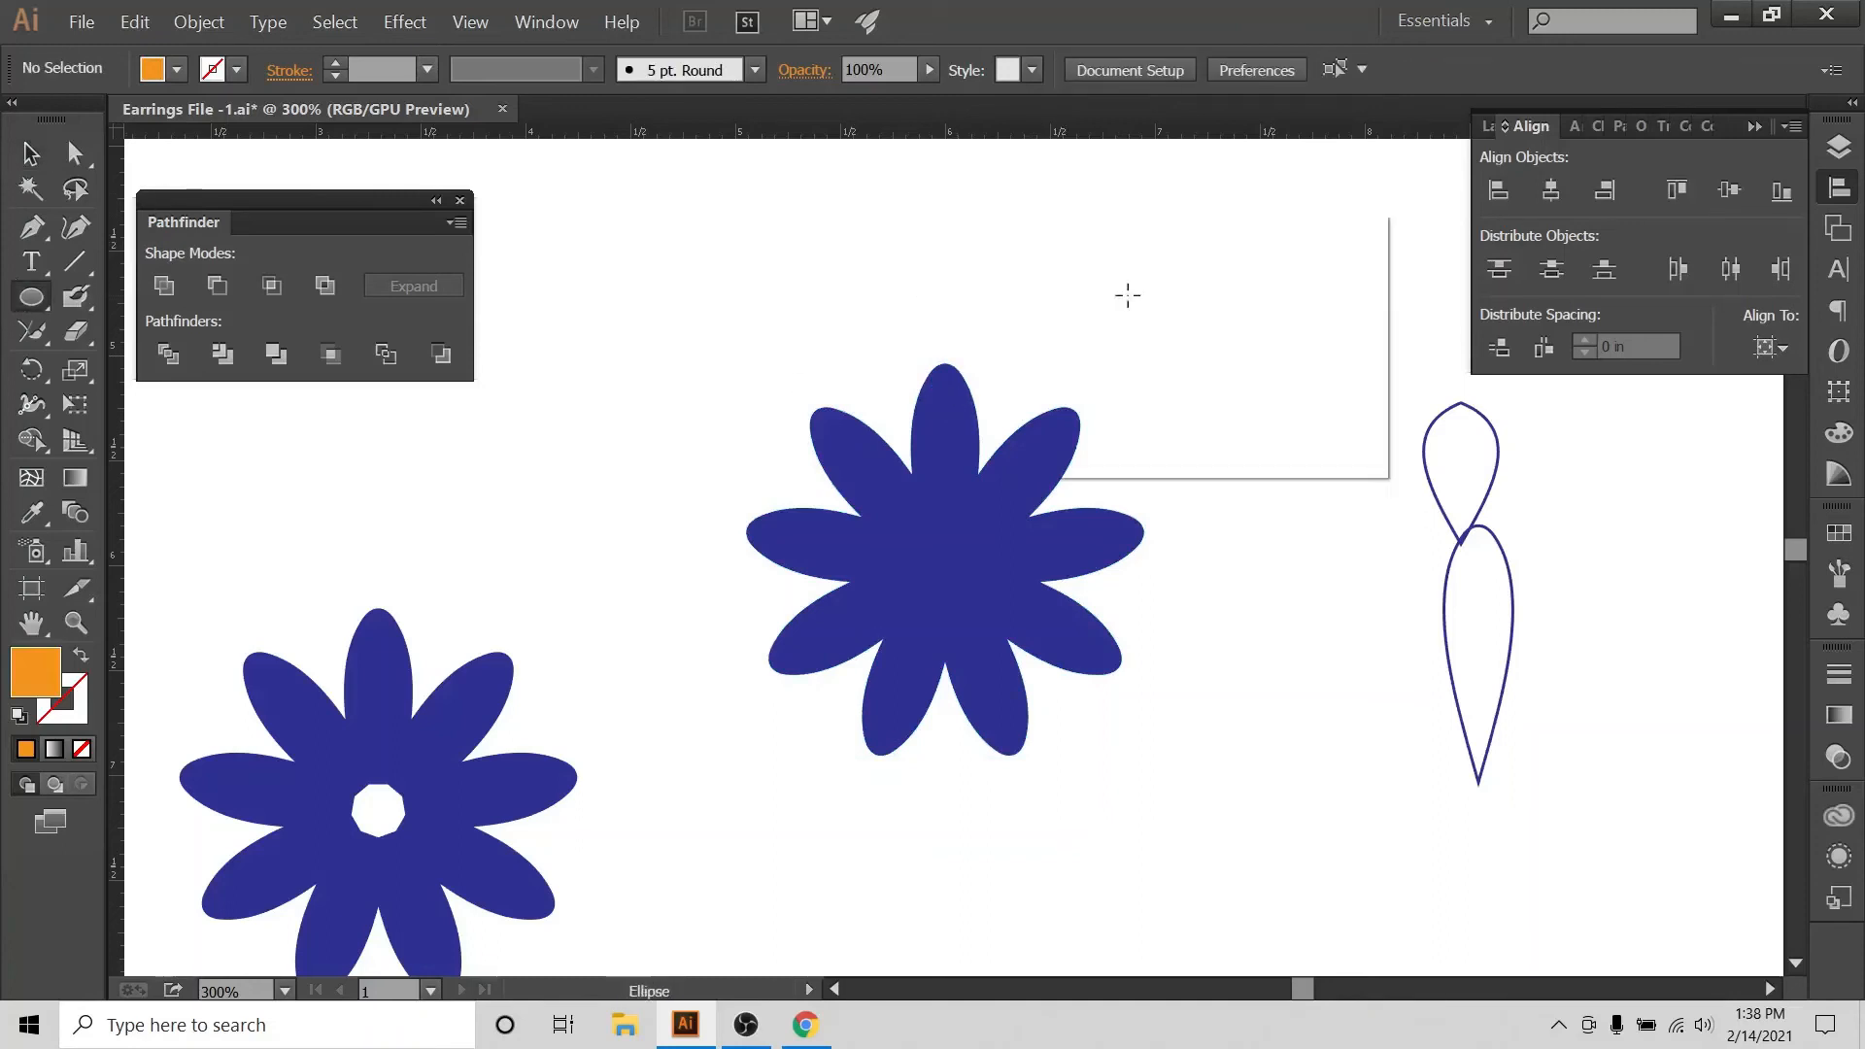
text(.10)
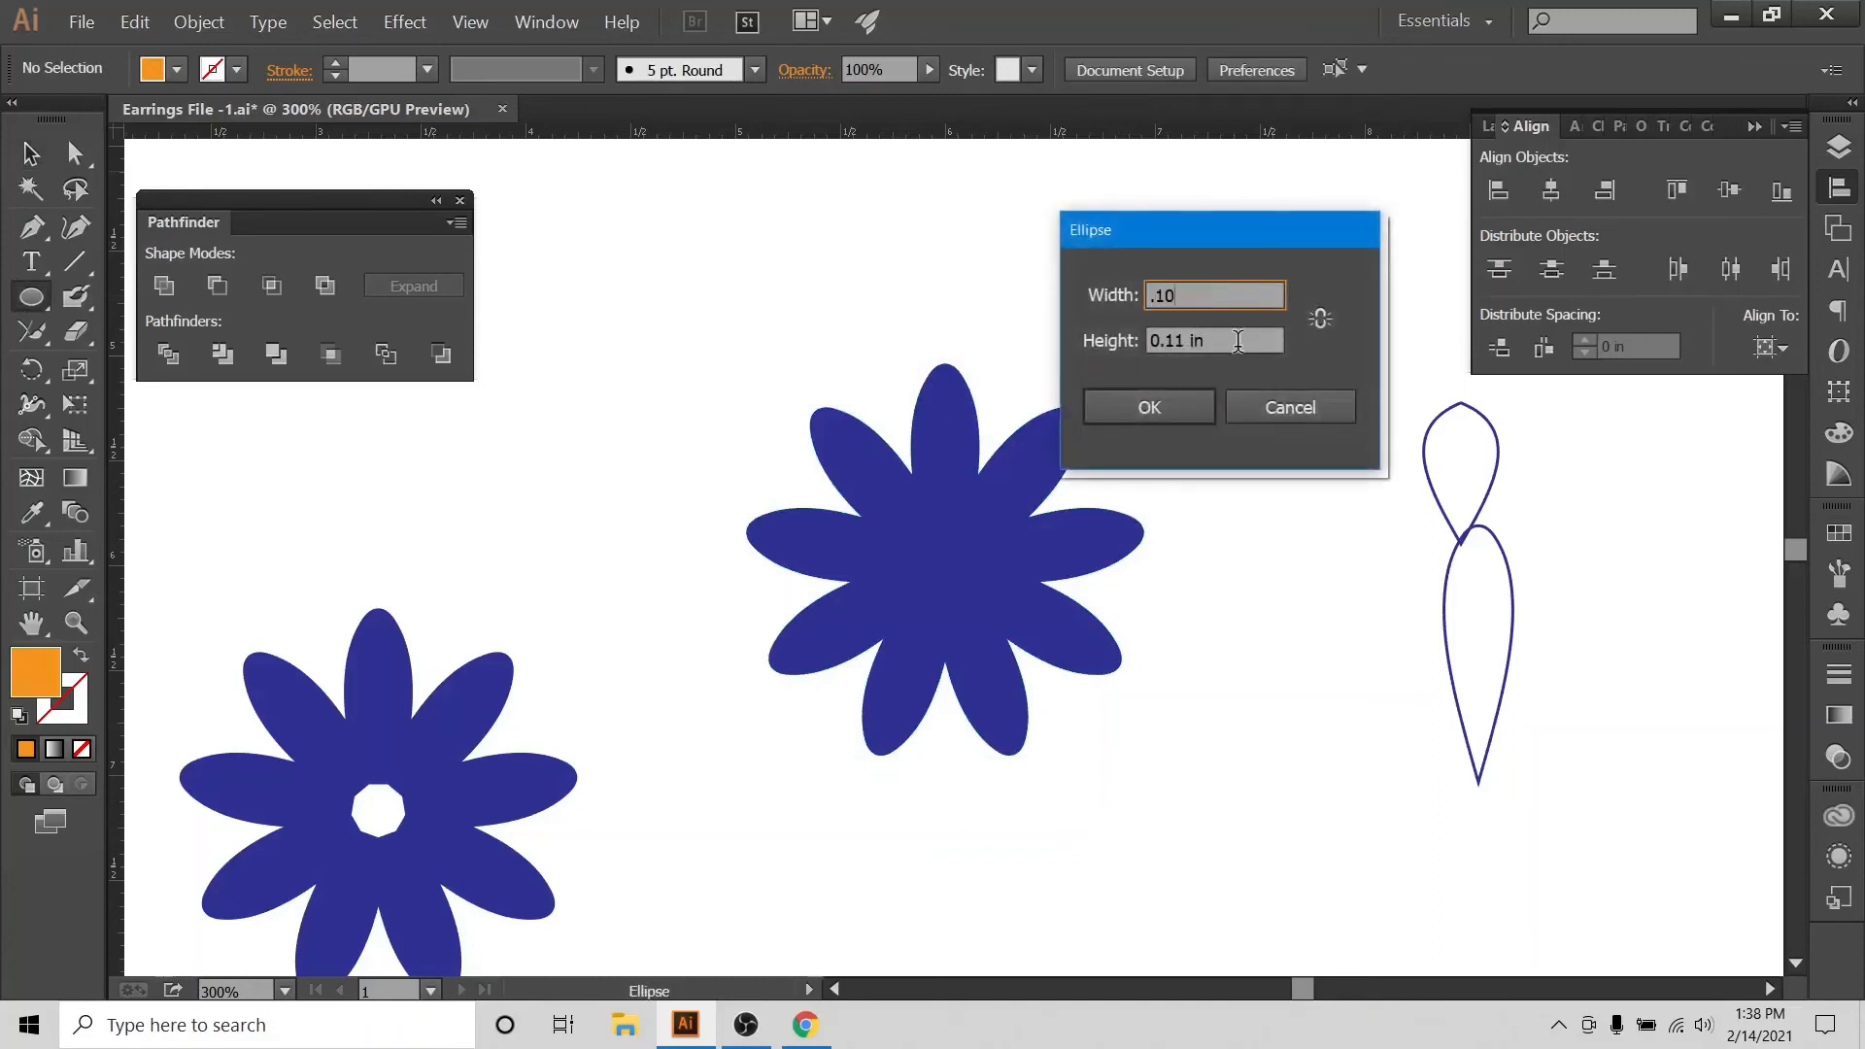
key(Tab)
text(.10)
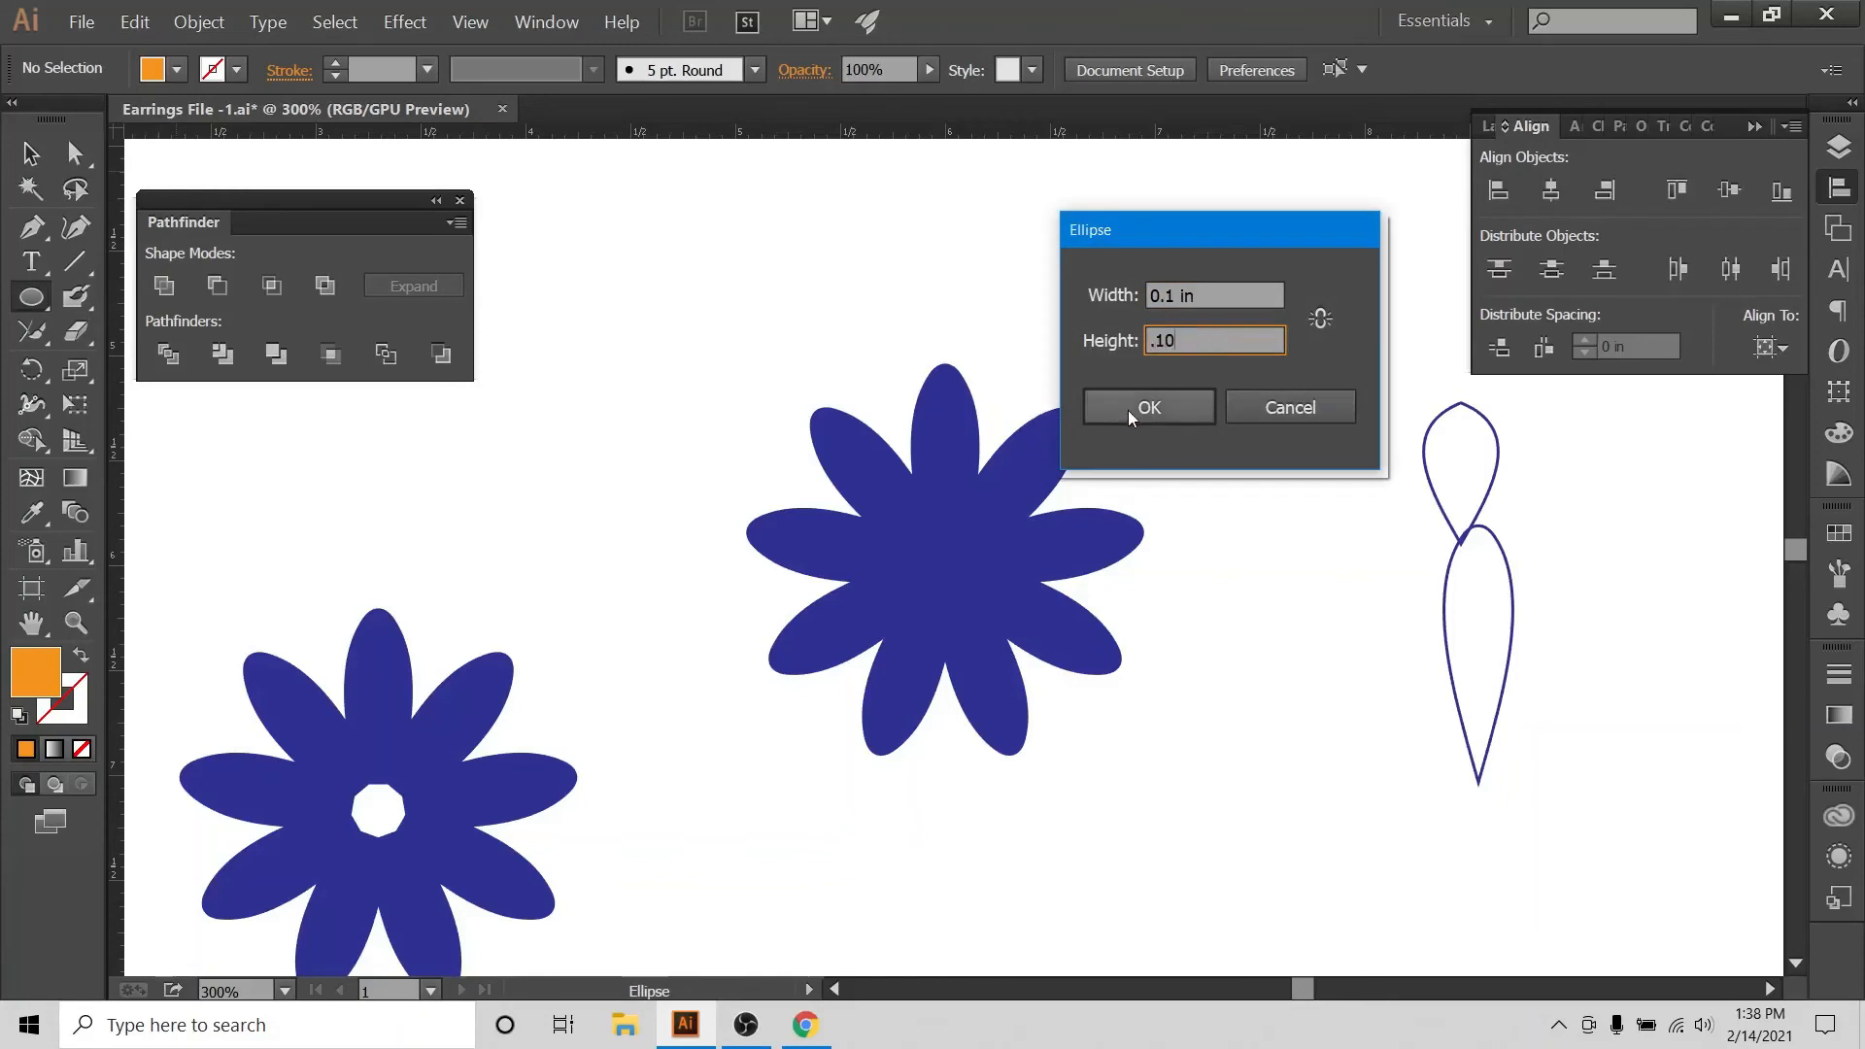
click(1128, 410)
click(30, 152)
click(991, 298)
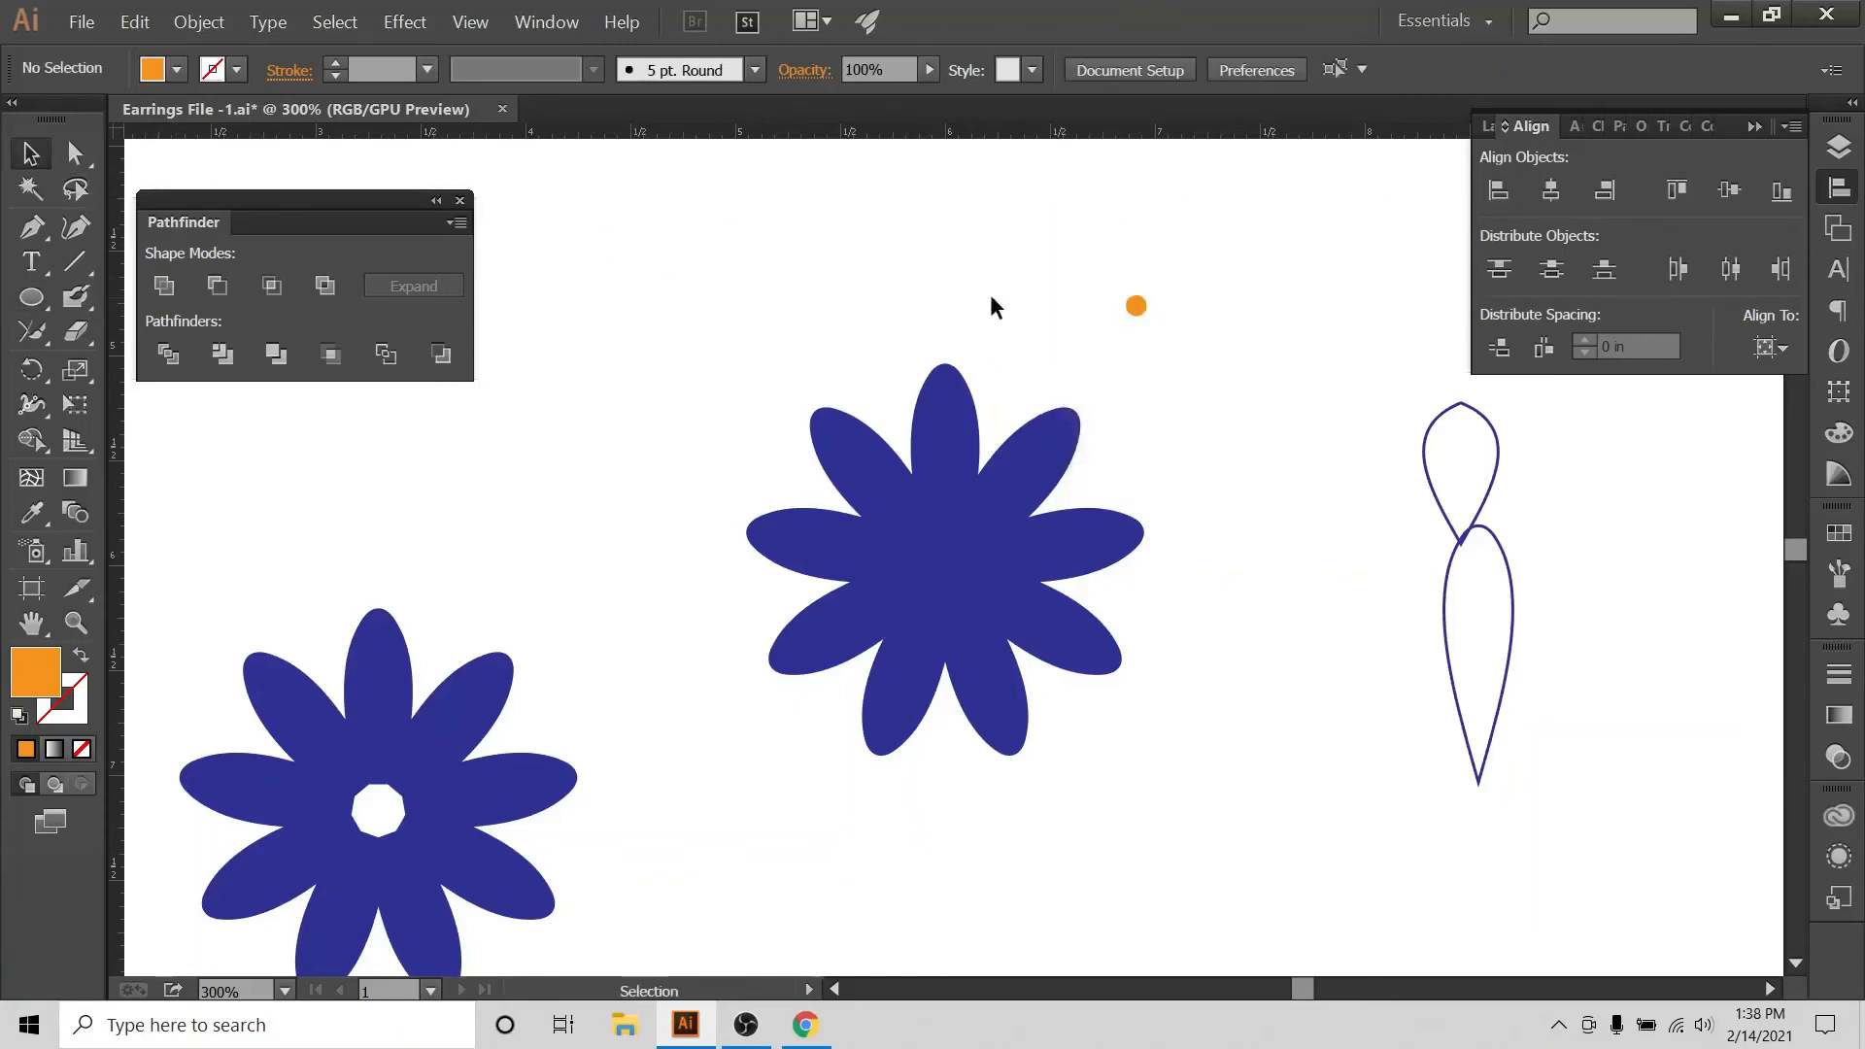
Place the orange circle near the tip of the top petal and center it horizontally with the flower.
drag(1135, 305, 945, 396)
shift+click(957, 423)
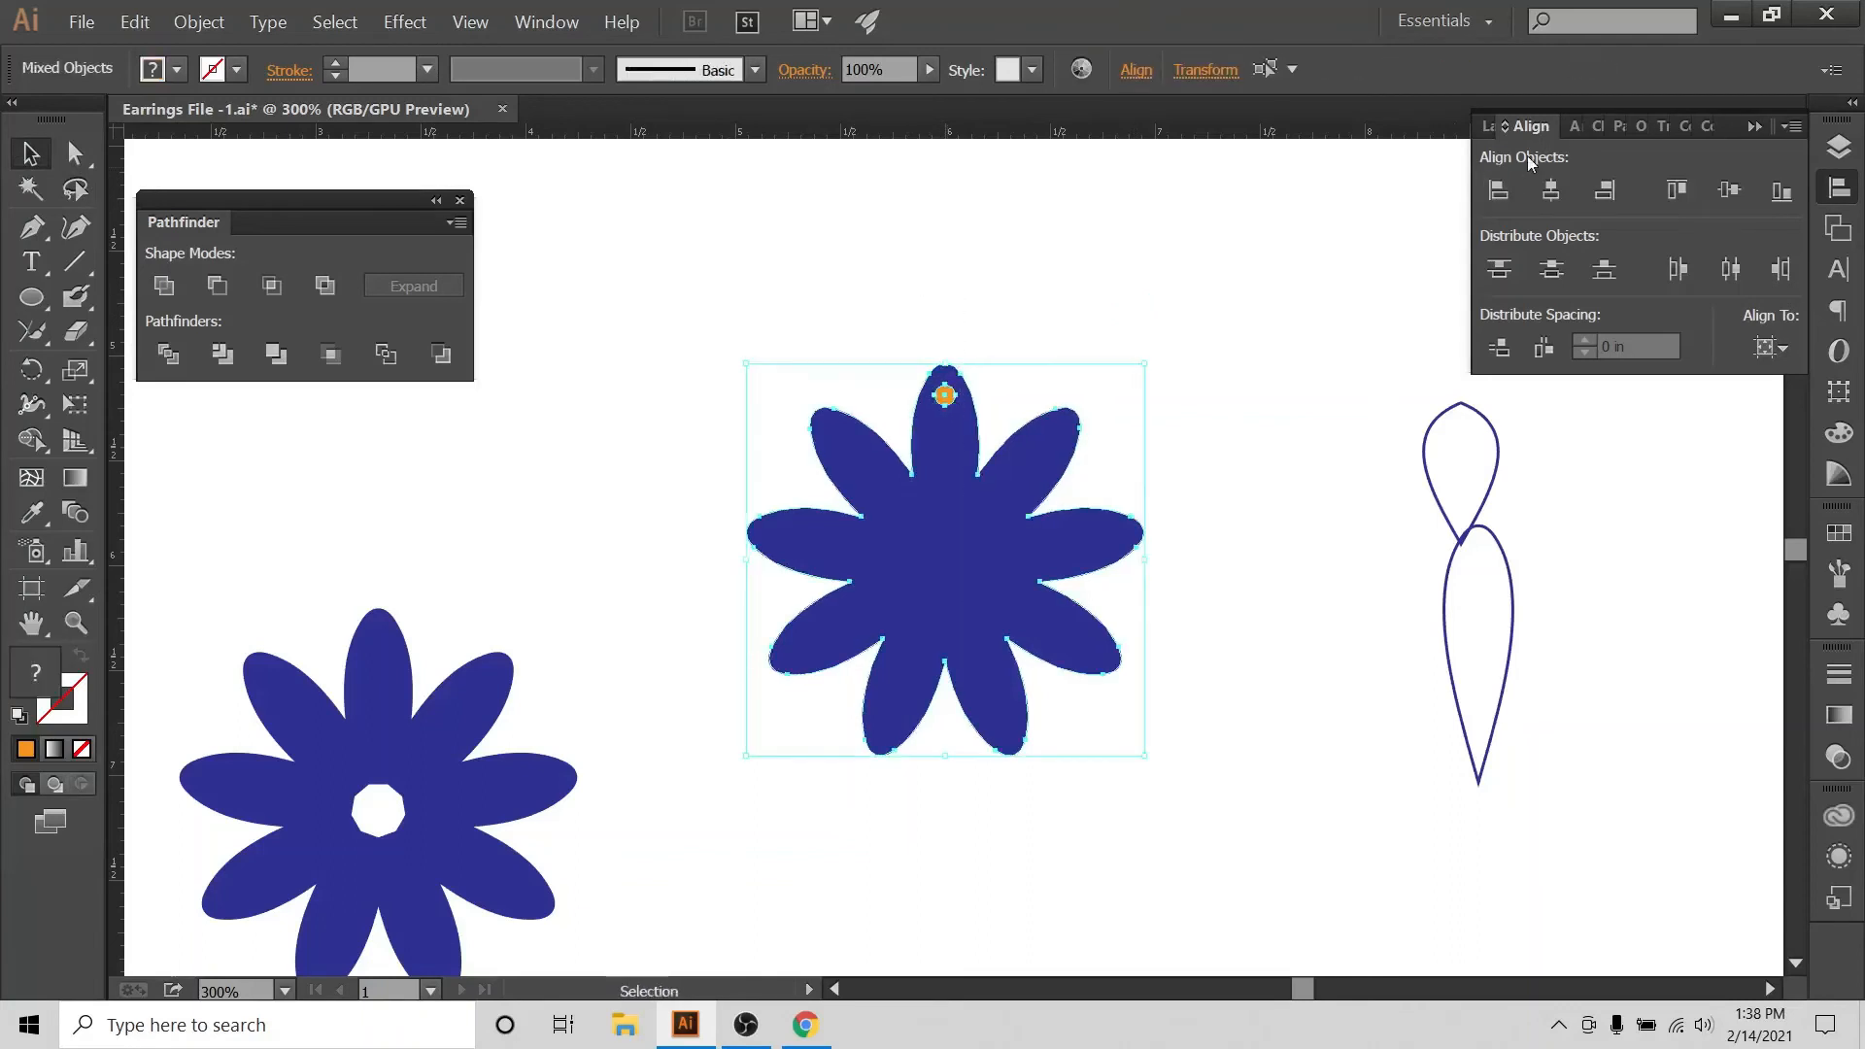
click(1537, 187)
click(952, 331)
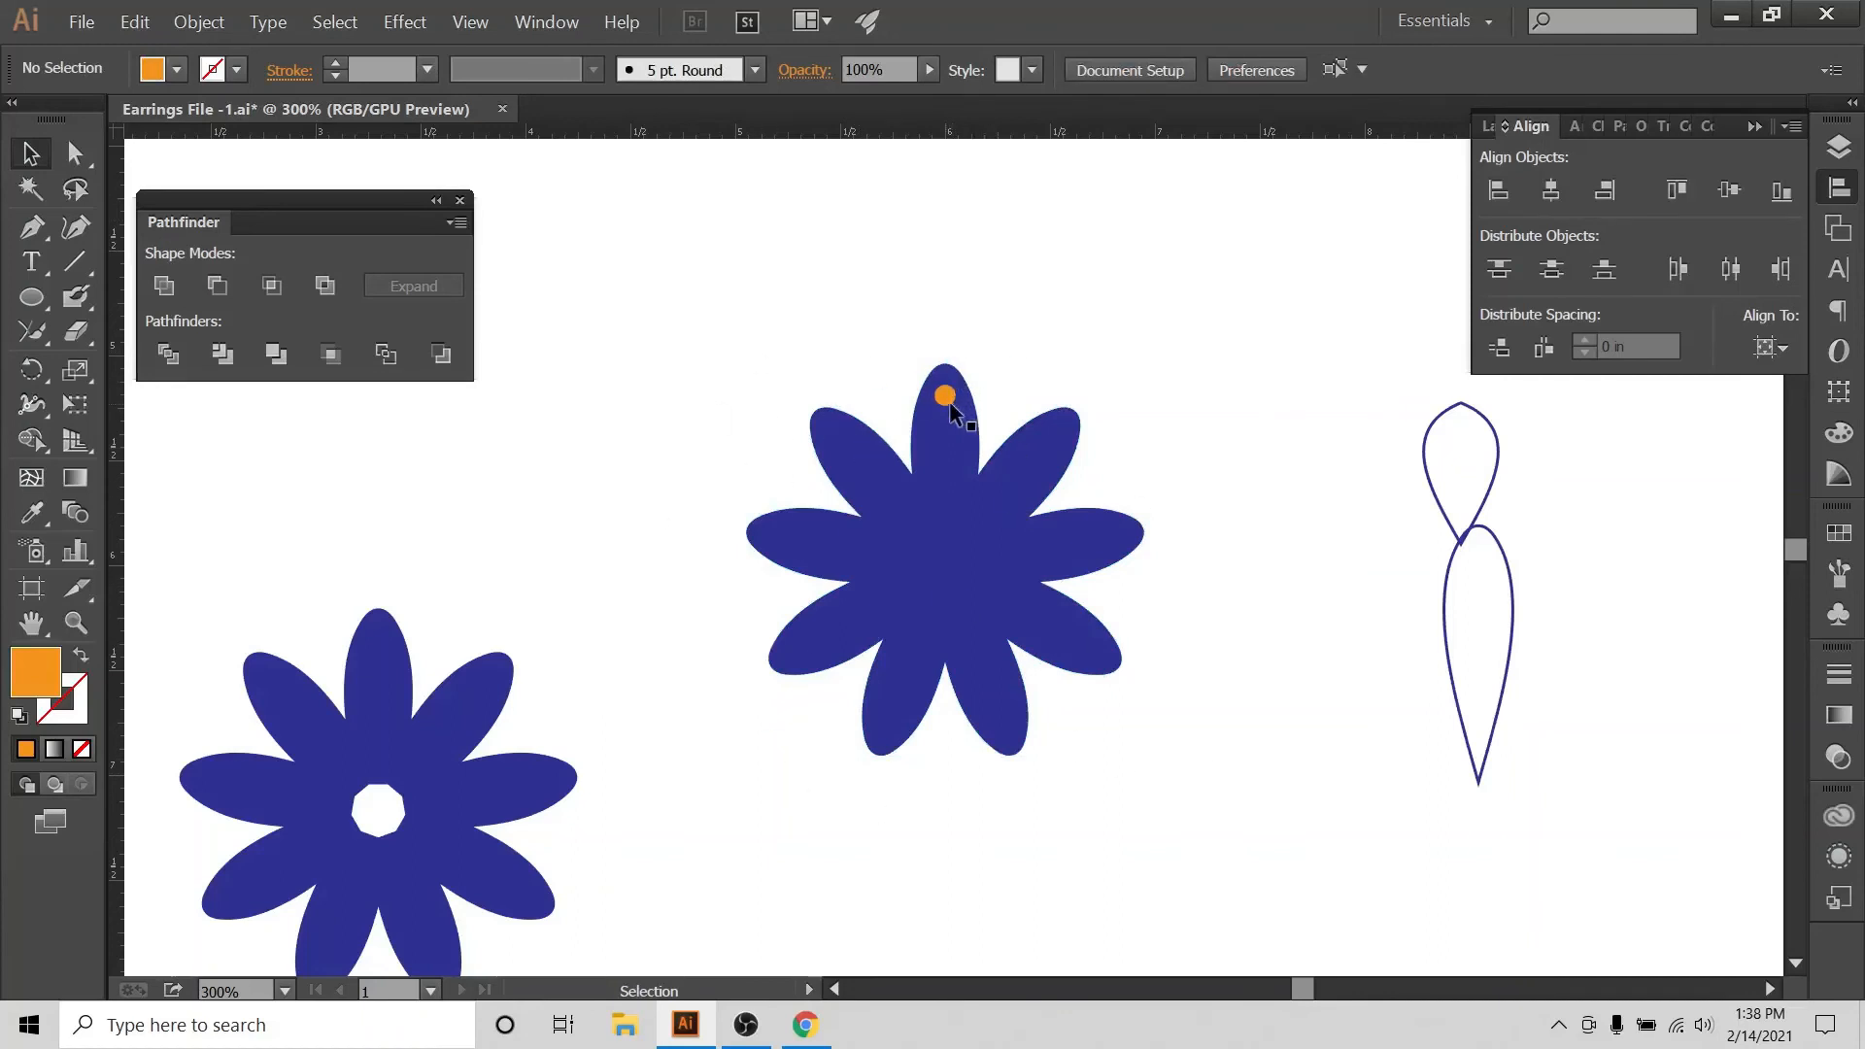
Subtract the orange circle from the central flower with Minus Front to cut the hanging hole.
drag(980, 362, 886, 479)
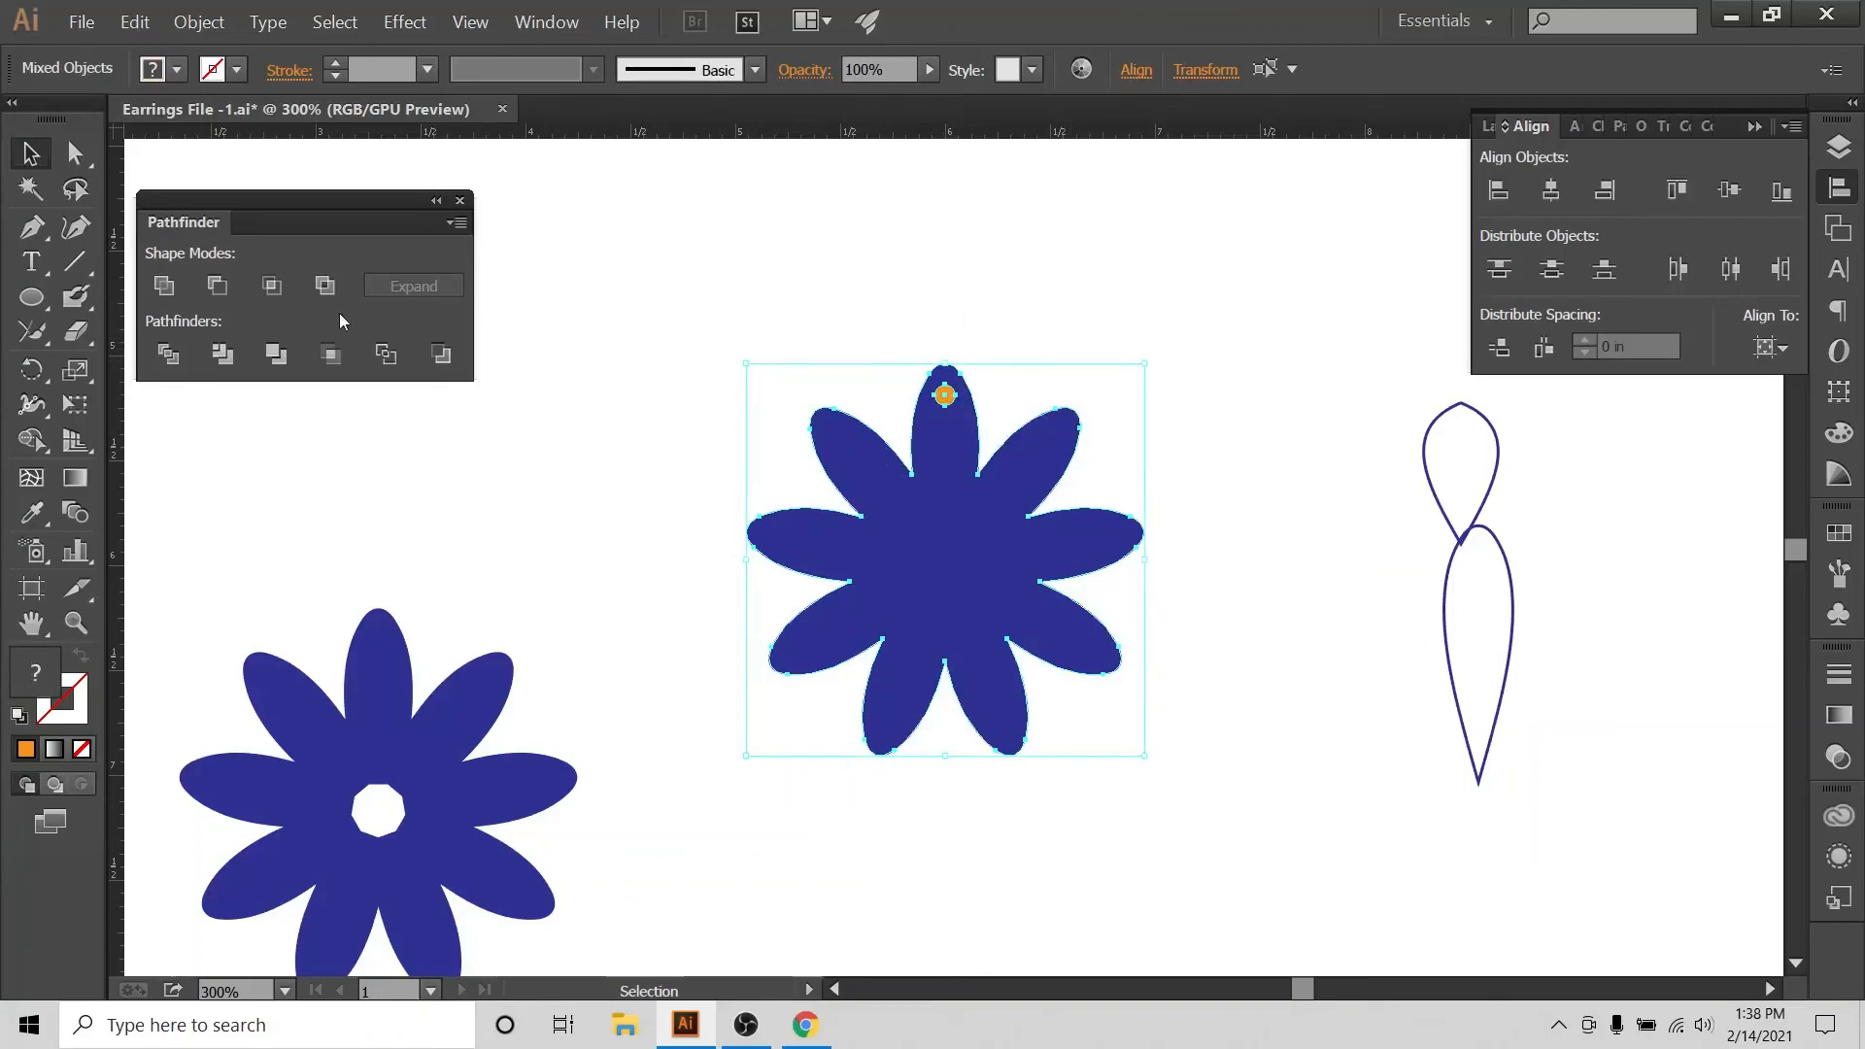
drag(871, 311, 1011, 556)
click(218, 285)
click(843, 338)
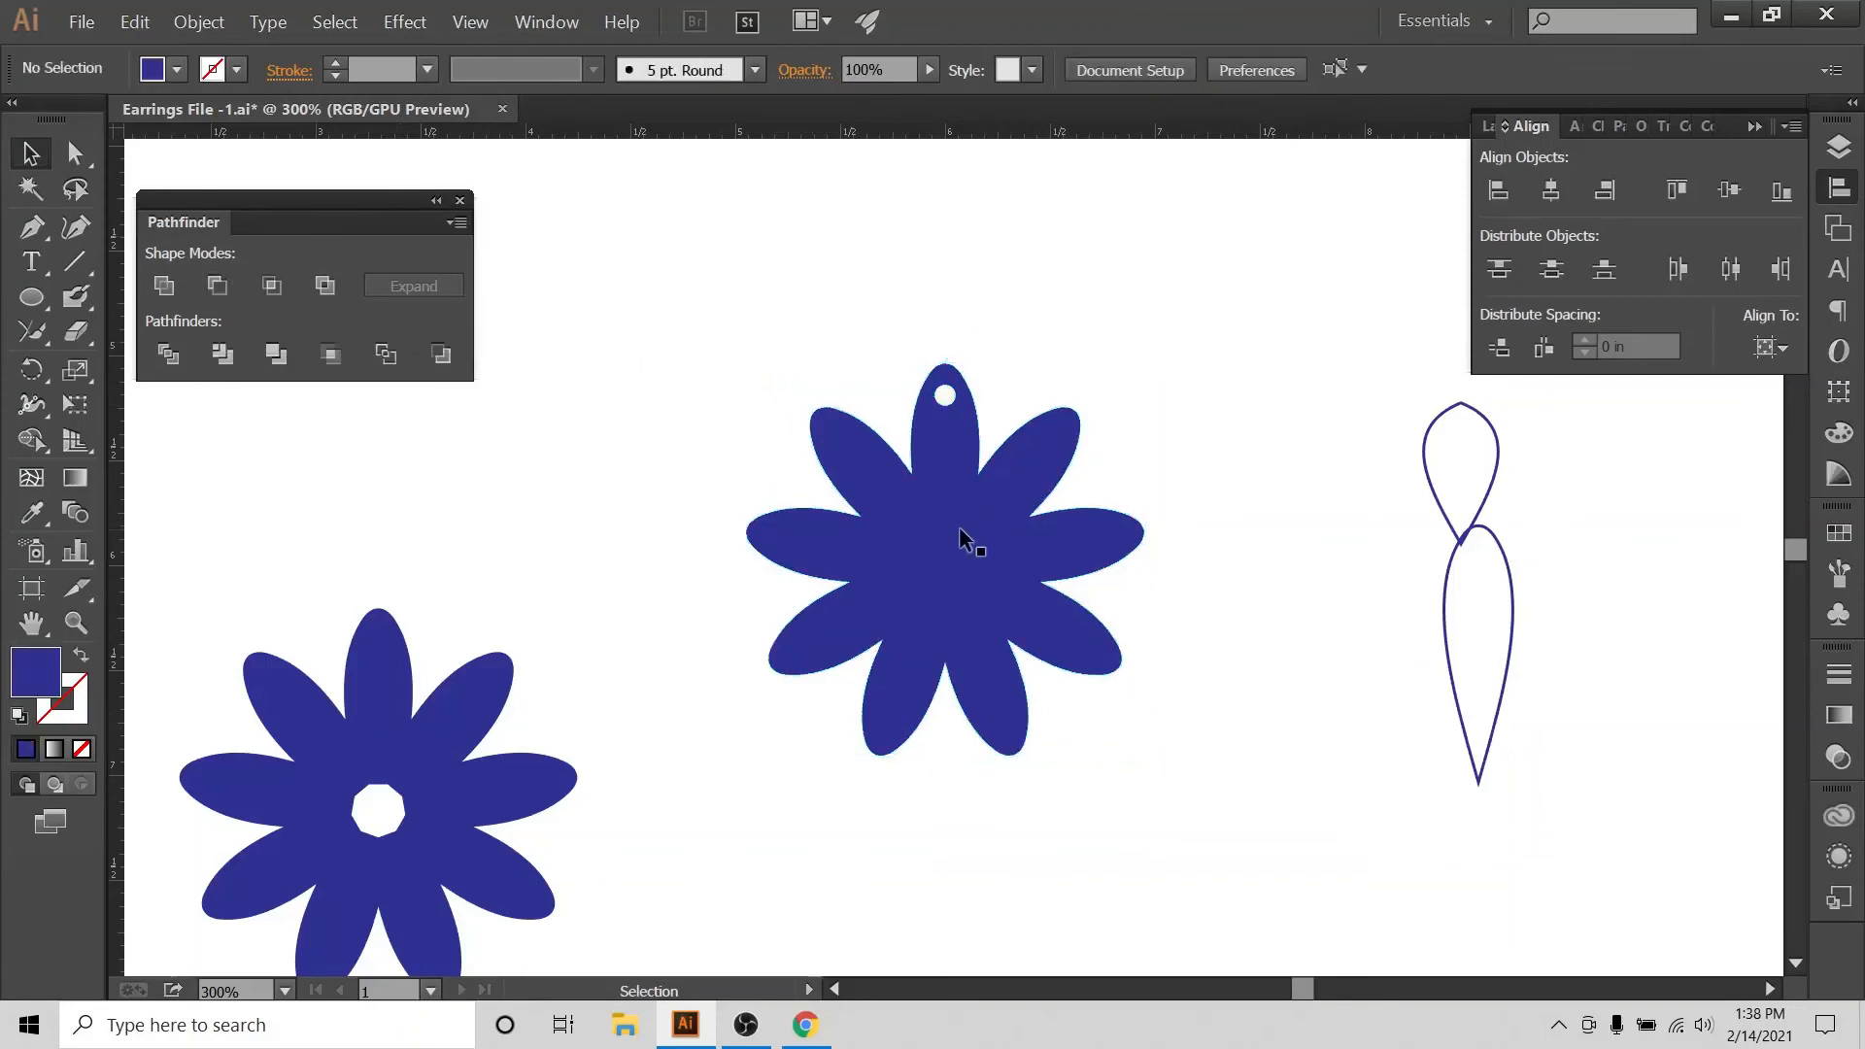
Move the flower with the hanging hole, and center it horizontally and vertically on the artboard.
drag(959, 526, 1128, 455)
click(1053, 244)
drag(1053, 245, 827, 744)
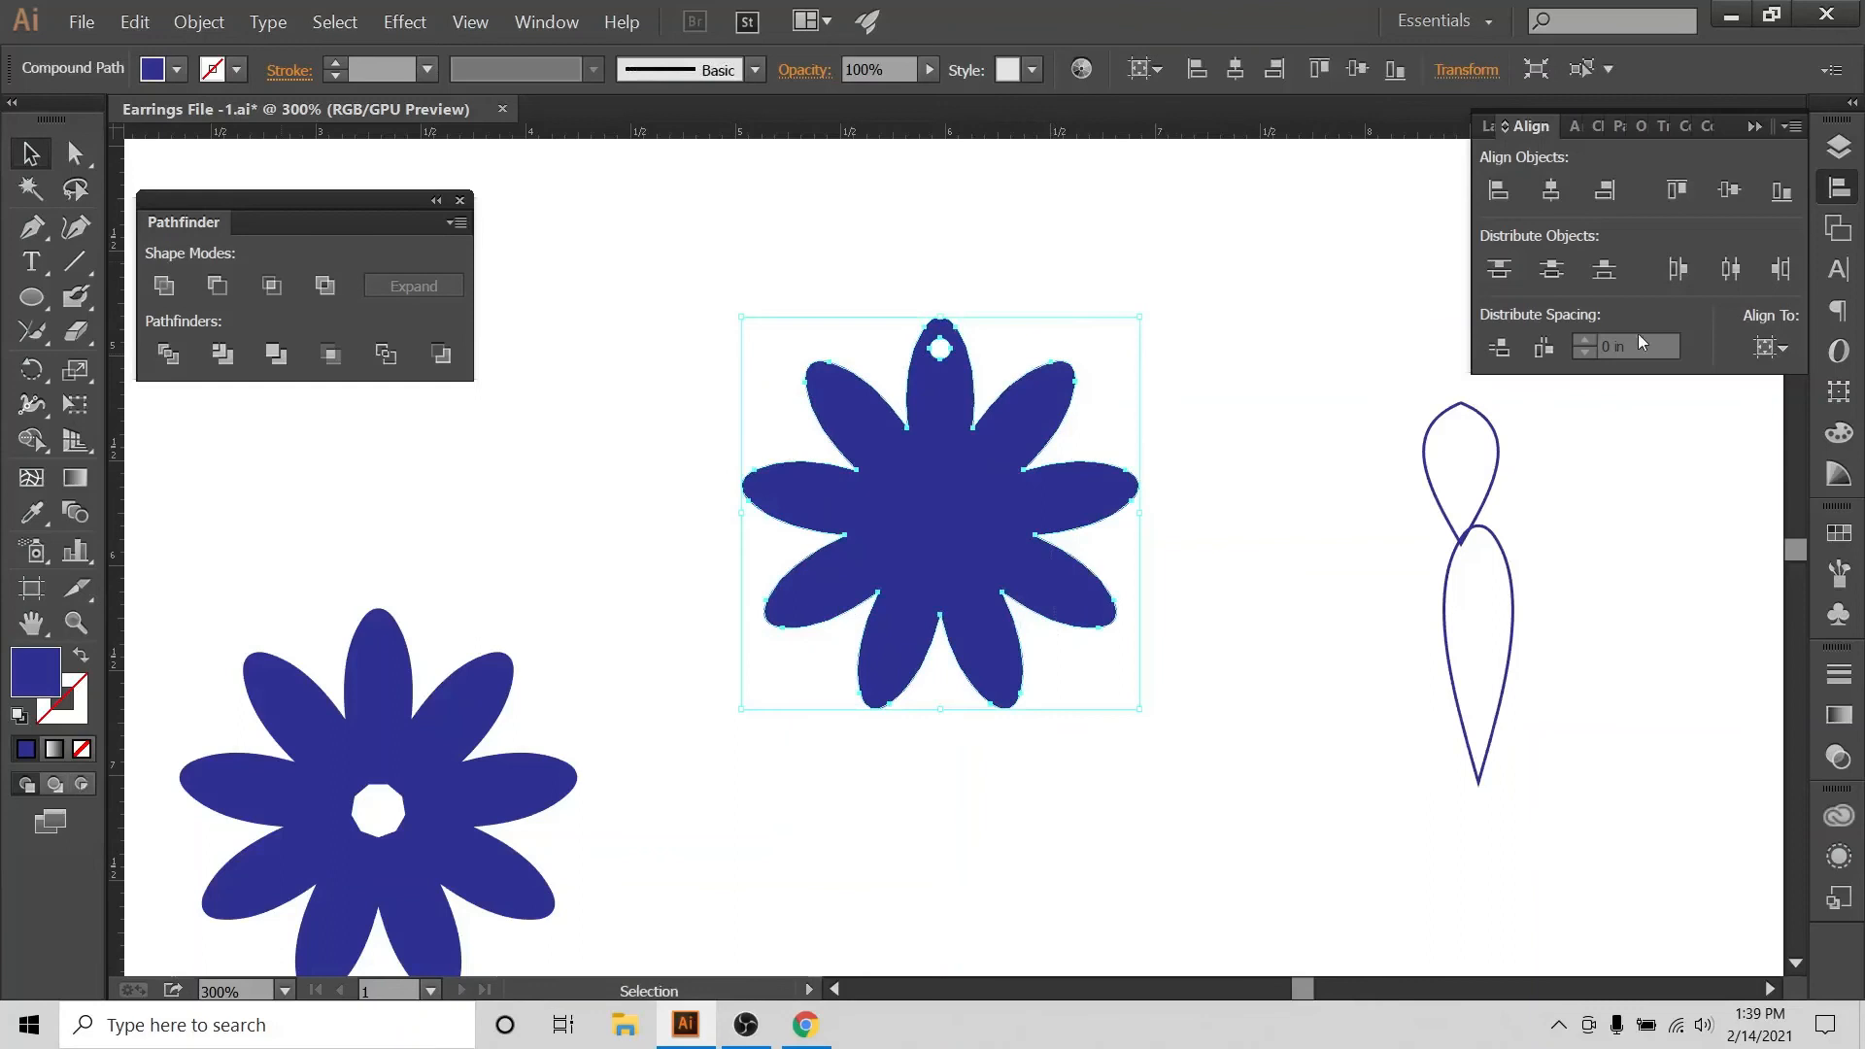
click(1550, 191)
click(1730, 192)
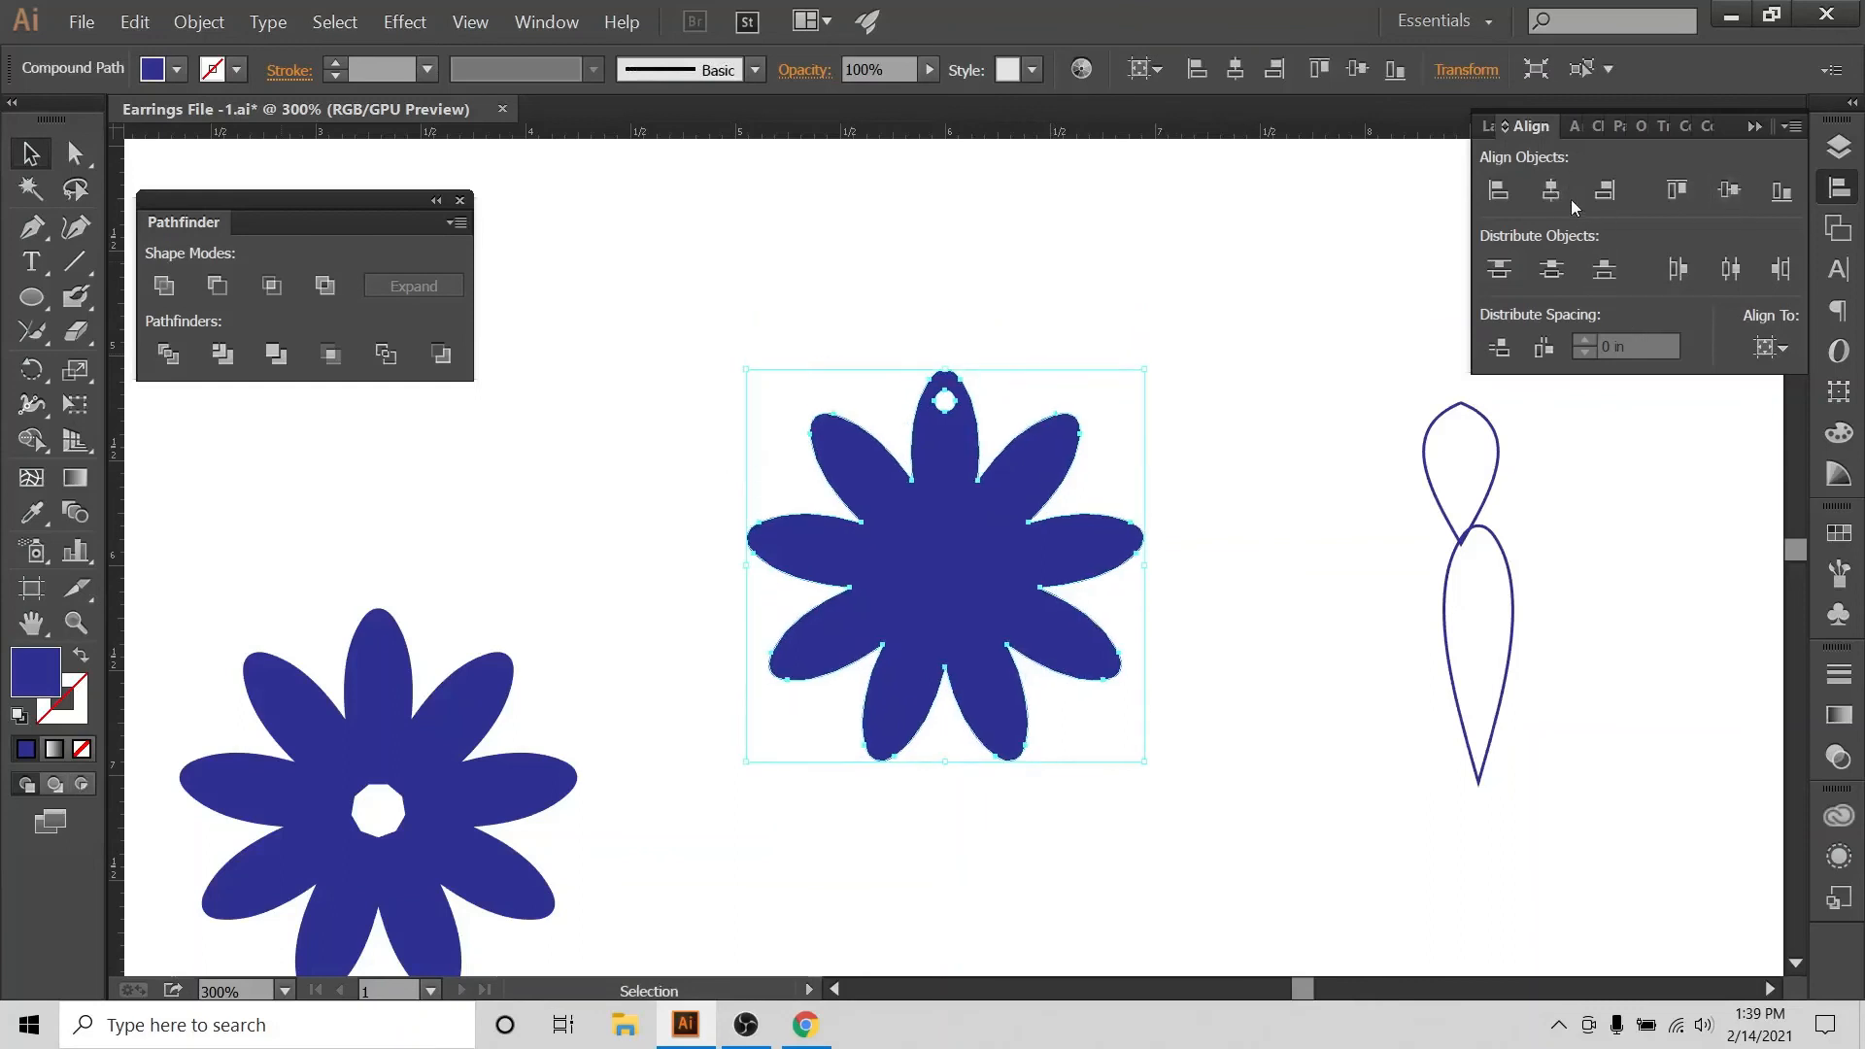
Make the guides layer visible to show the center guides over the flower.
click(1828, 159)
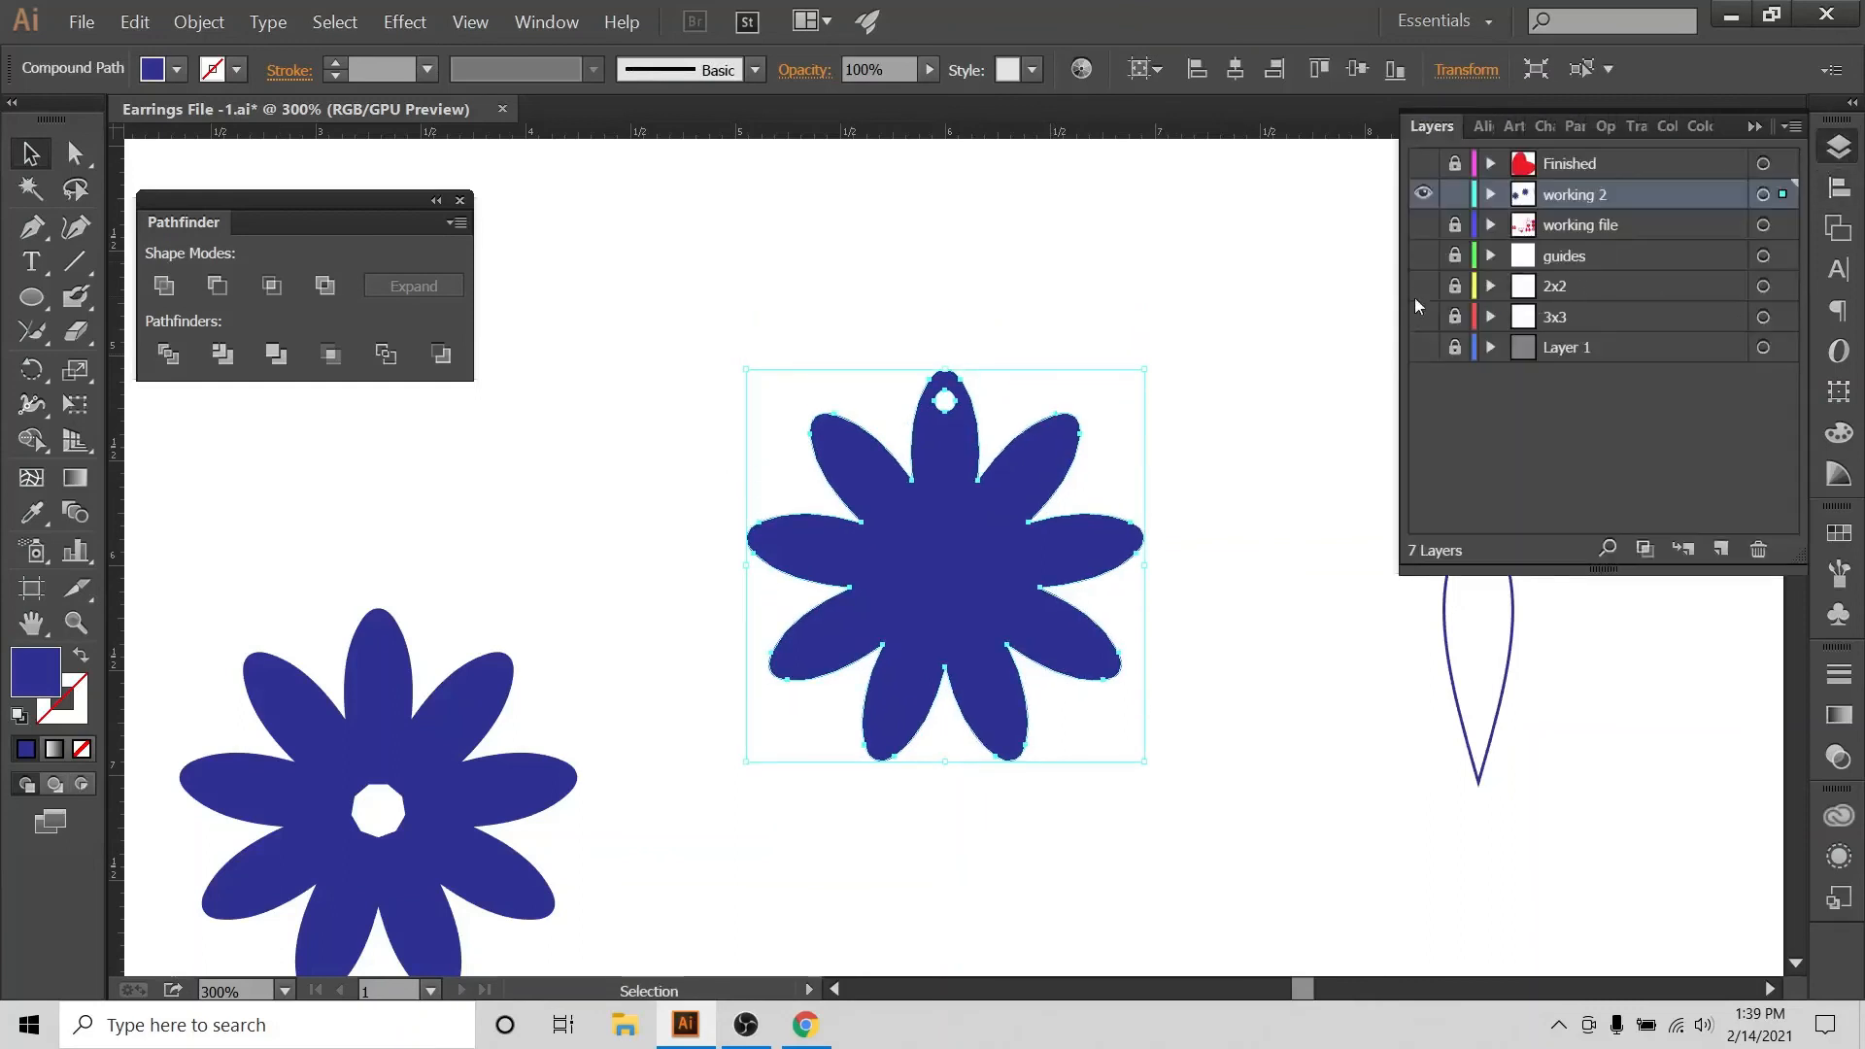
click(1425, 256)
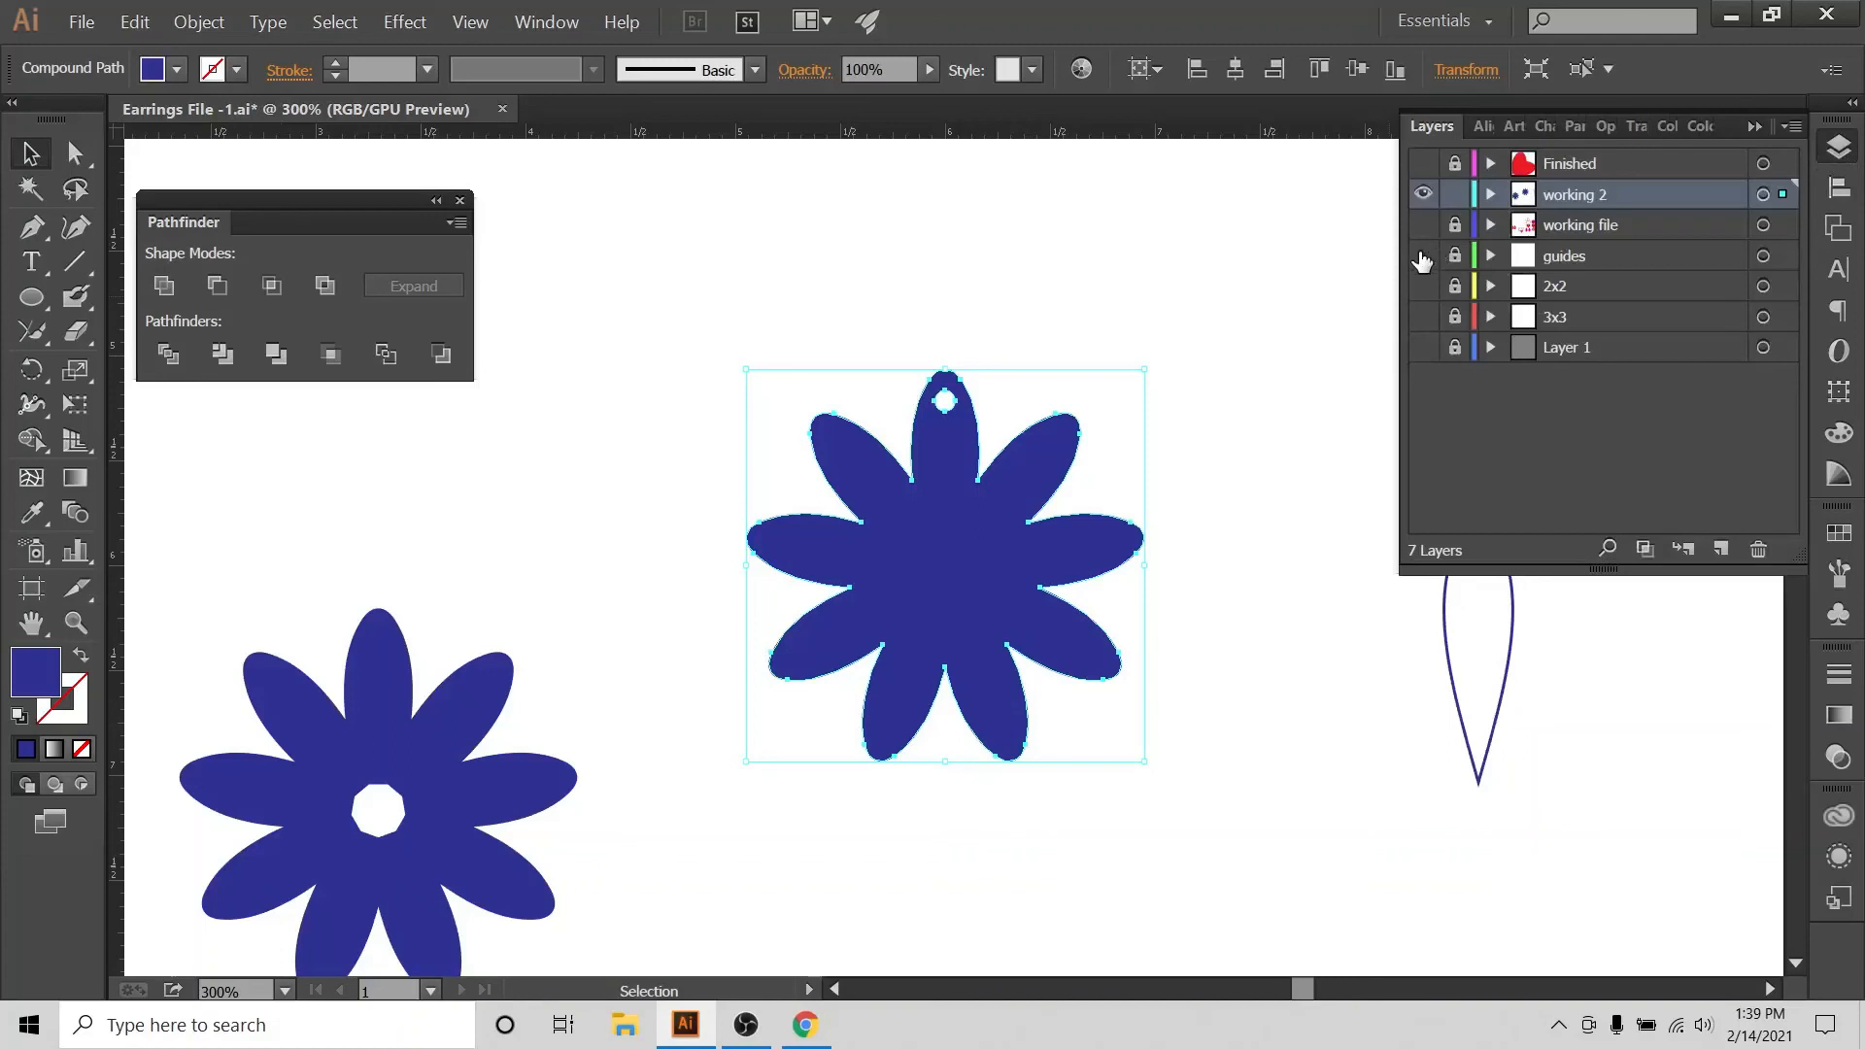
click(1105, 280)
Align the central flower to the artboard's horizontal and vertical center, with alignment set to Align to Artboard, and deselect it.
click(870, 727)
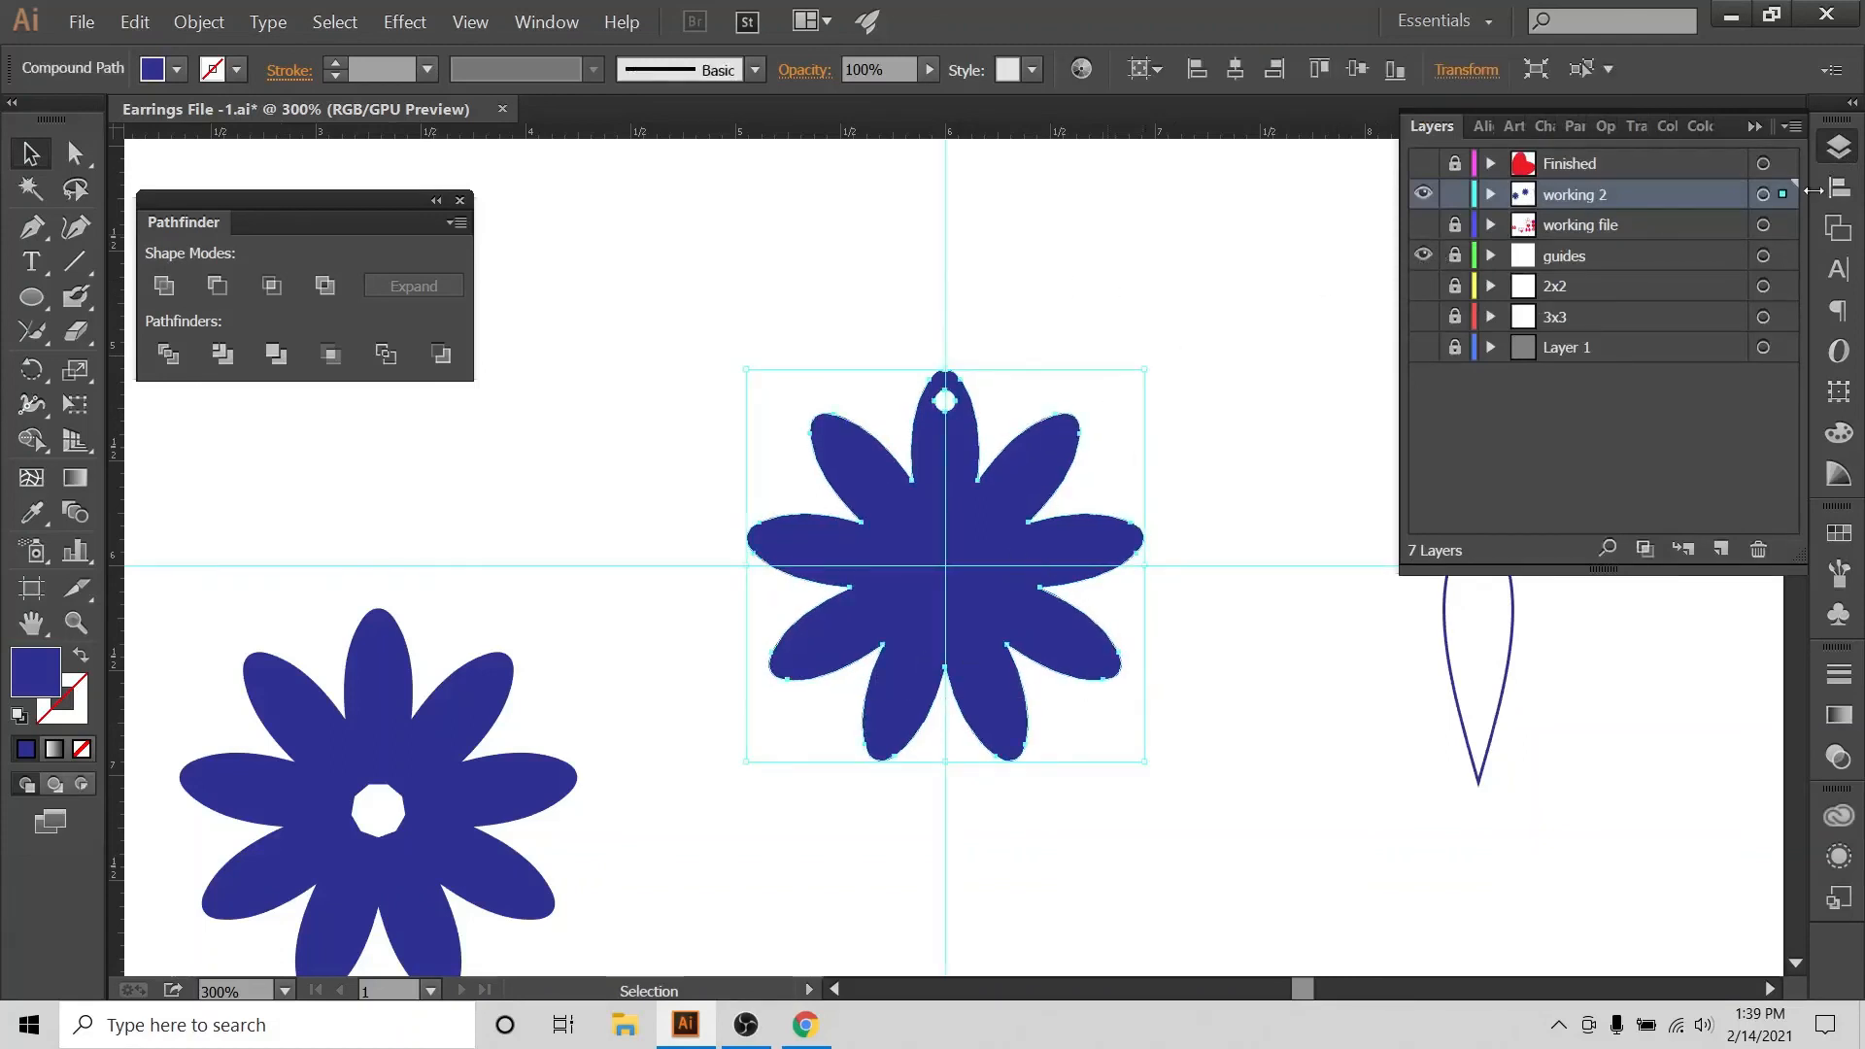
click(1839, 187)
click(1770, 348)
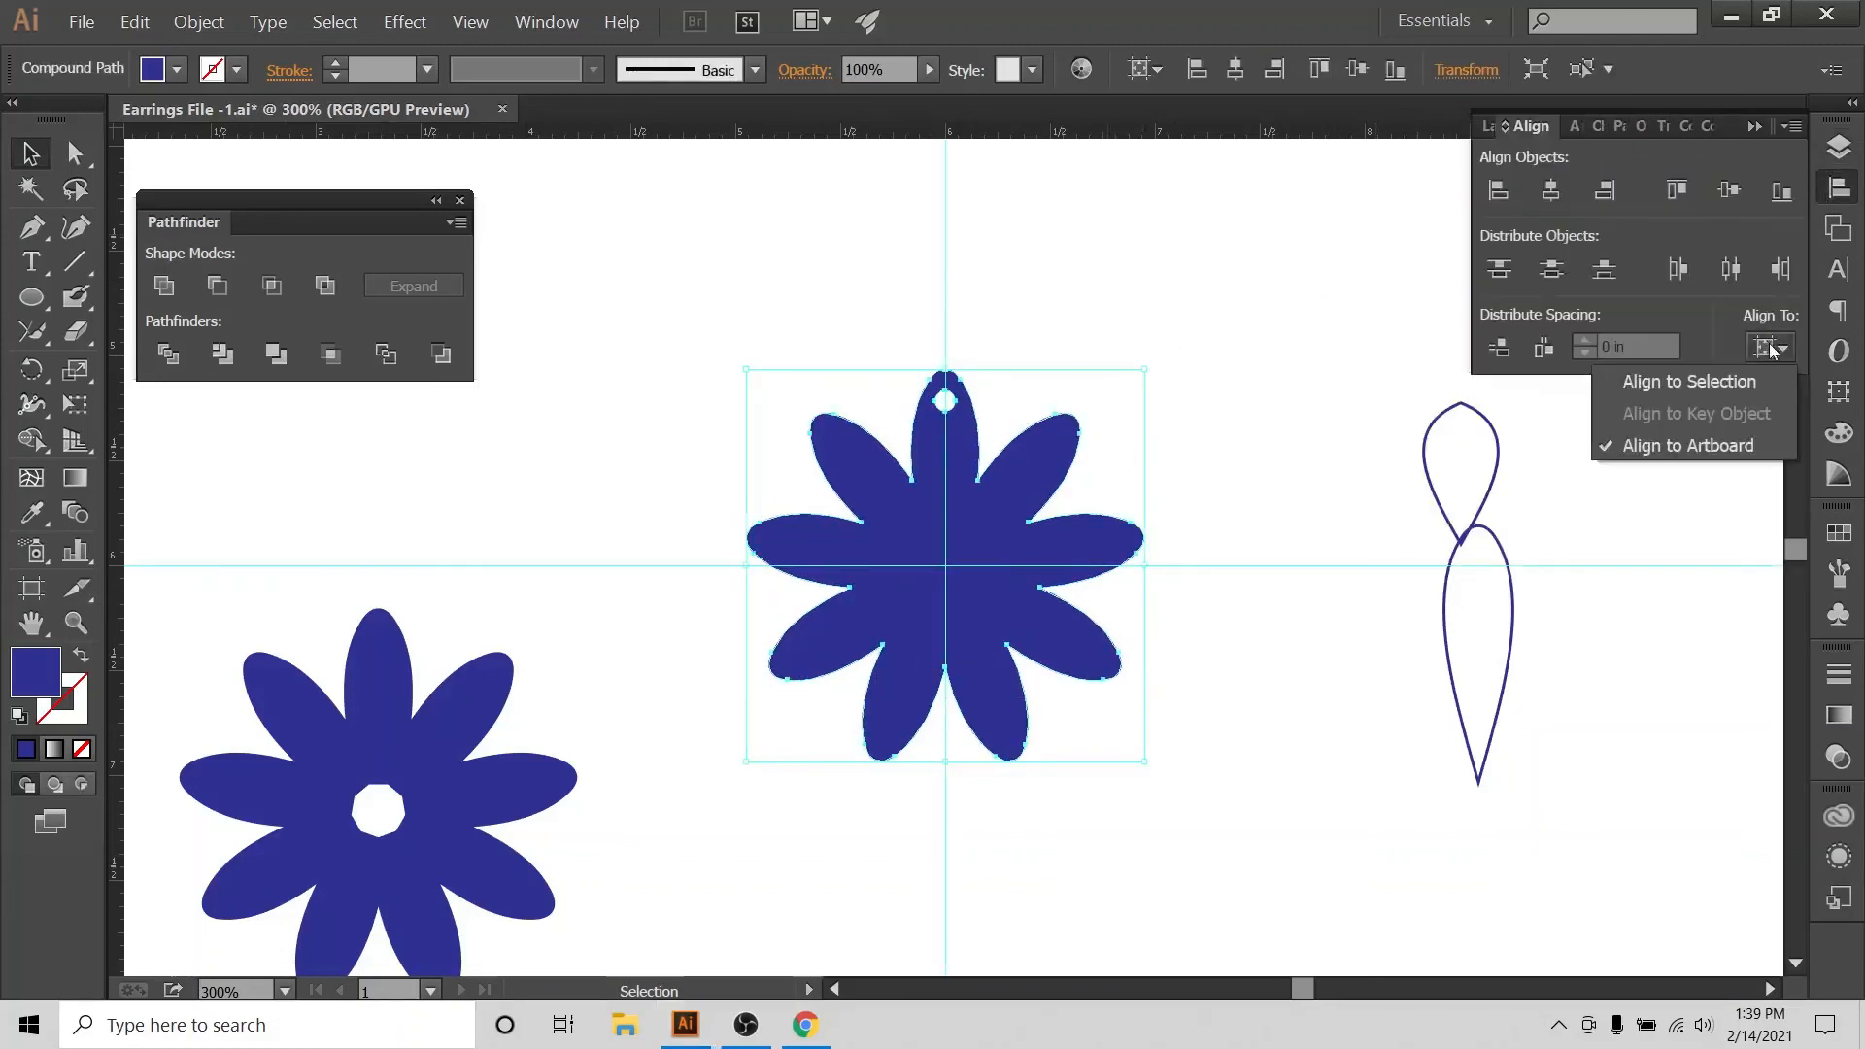
click(1552, 191)
click(1729, 191)
click(1142, 274)
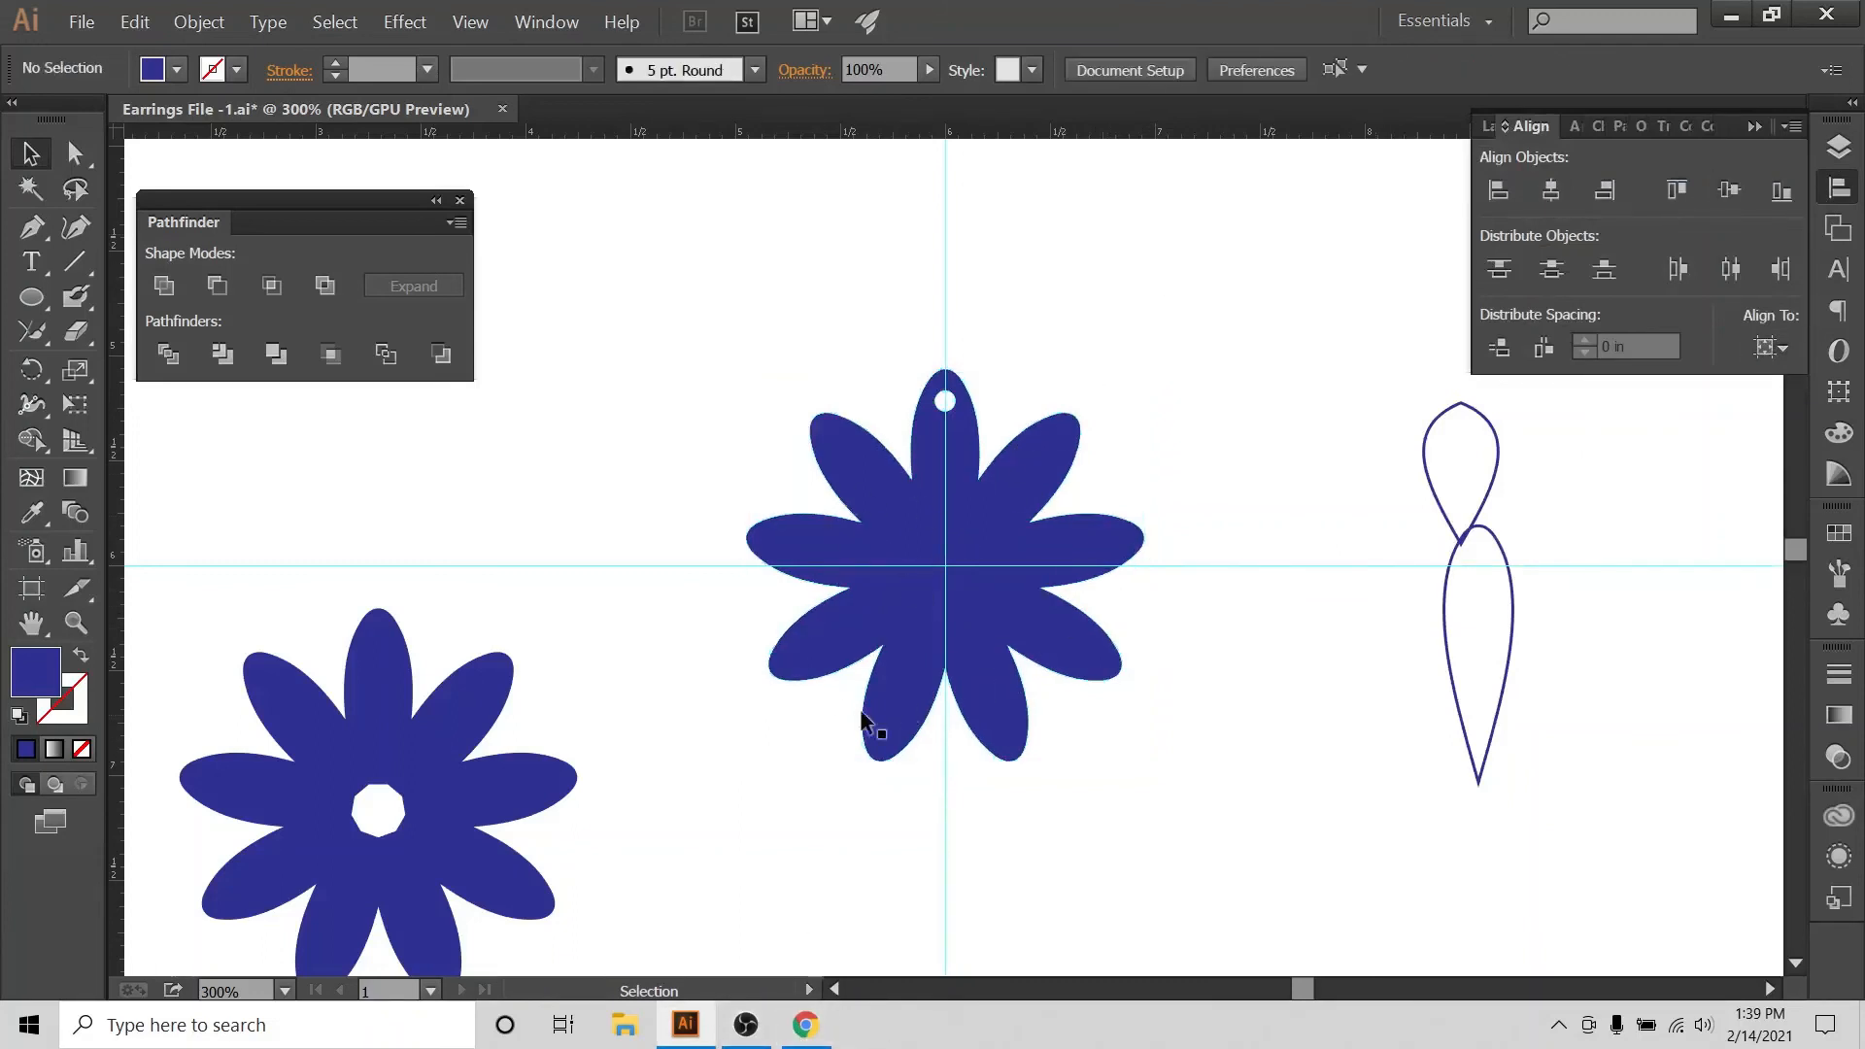
Draw a circle from the center guide over the middle of the central flower and fill it with magenta.
click(31, 296)
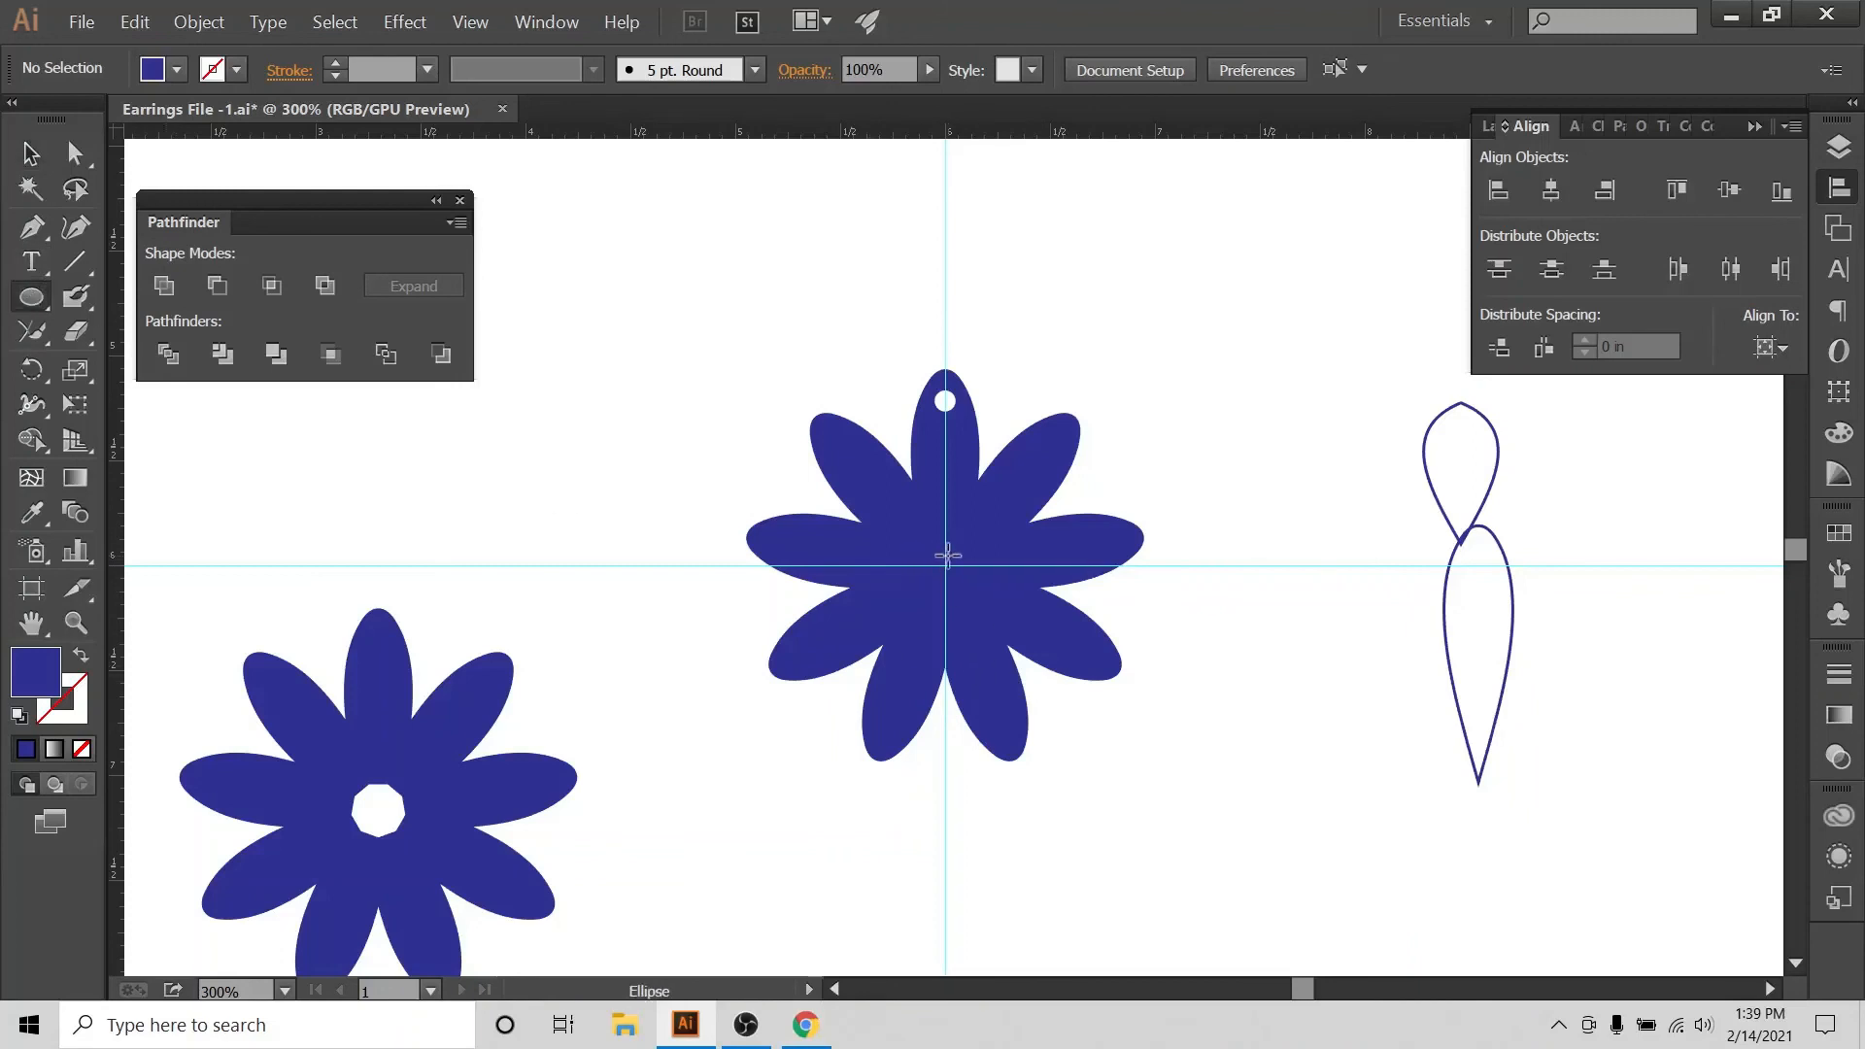
drag(944, 552, 984, 592)
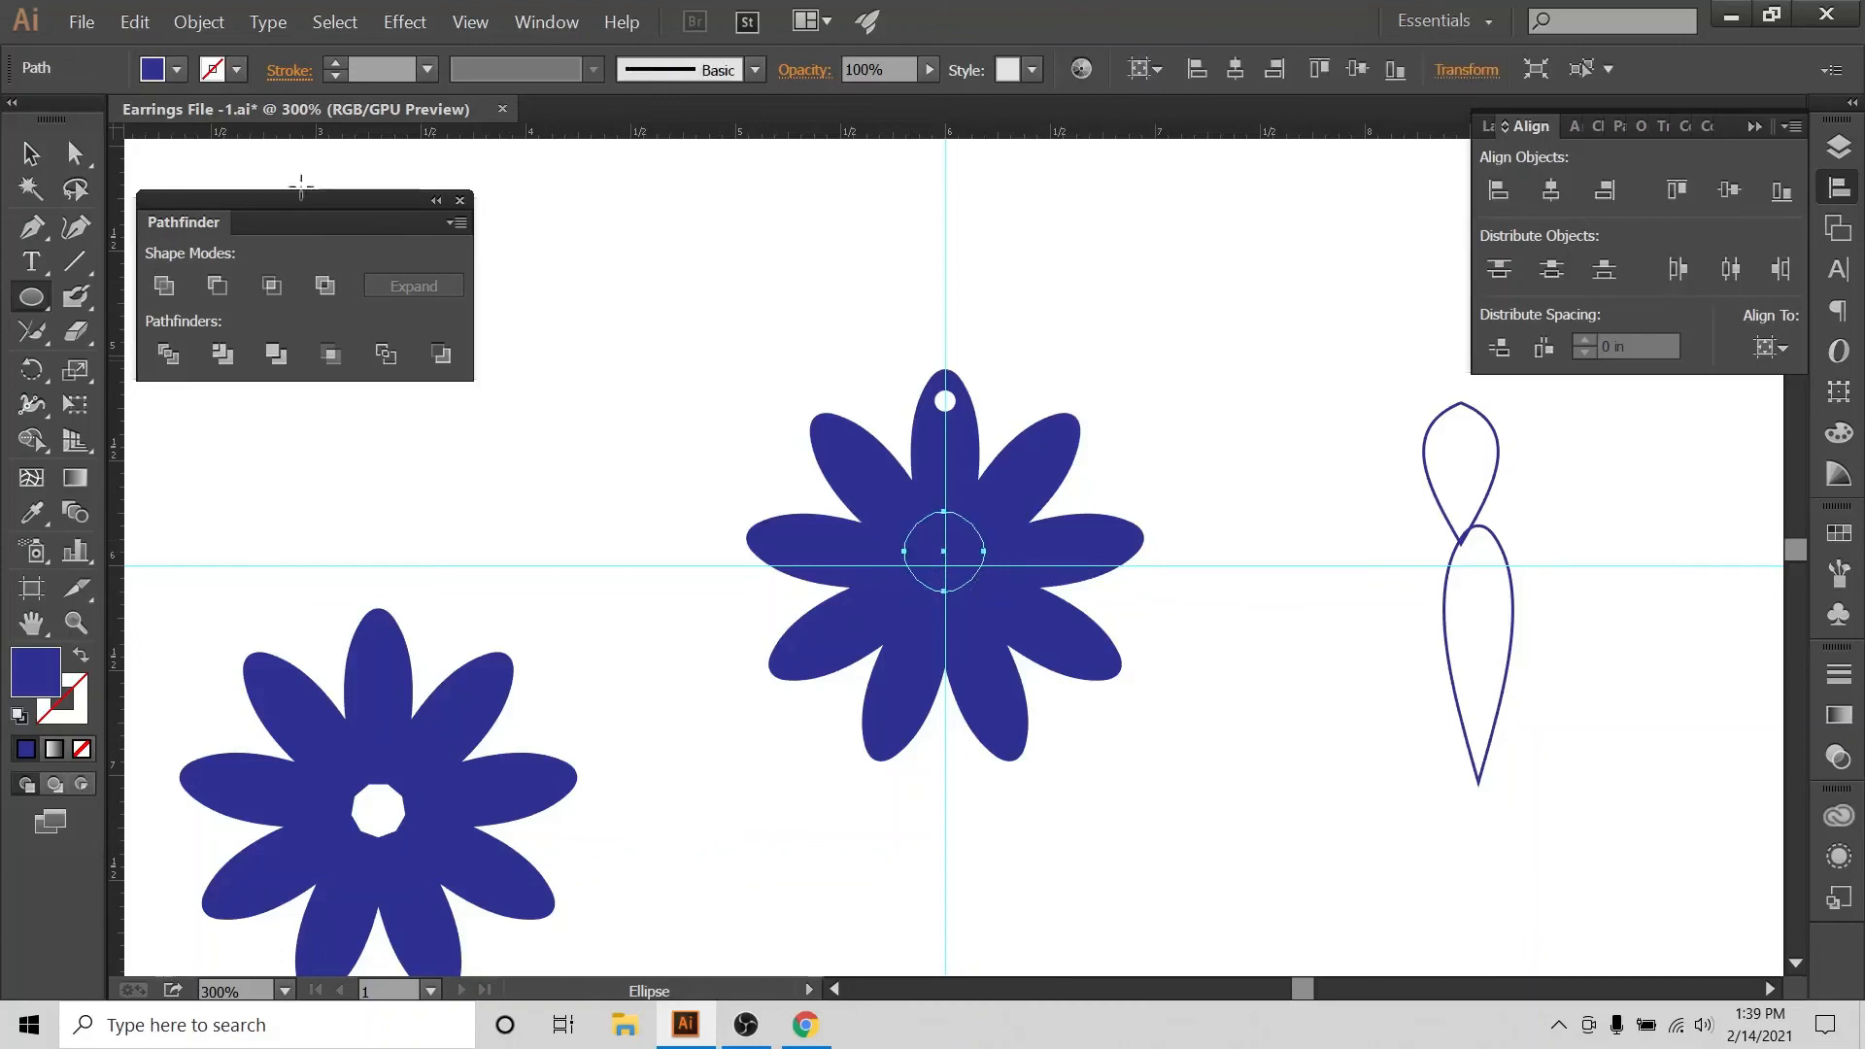
click(177, 70)
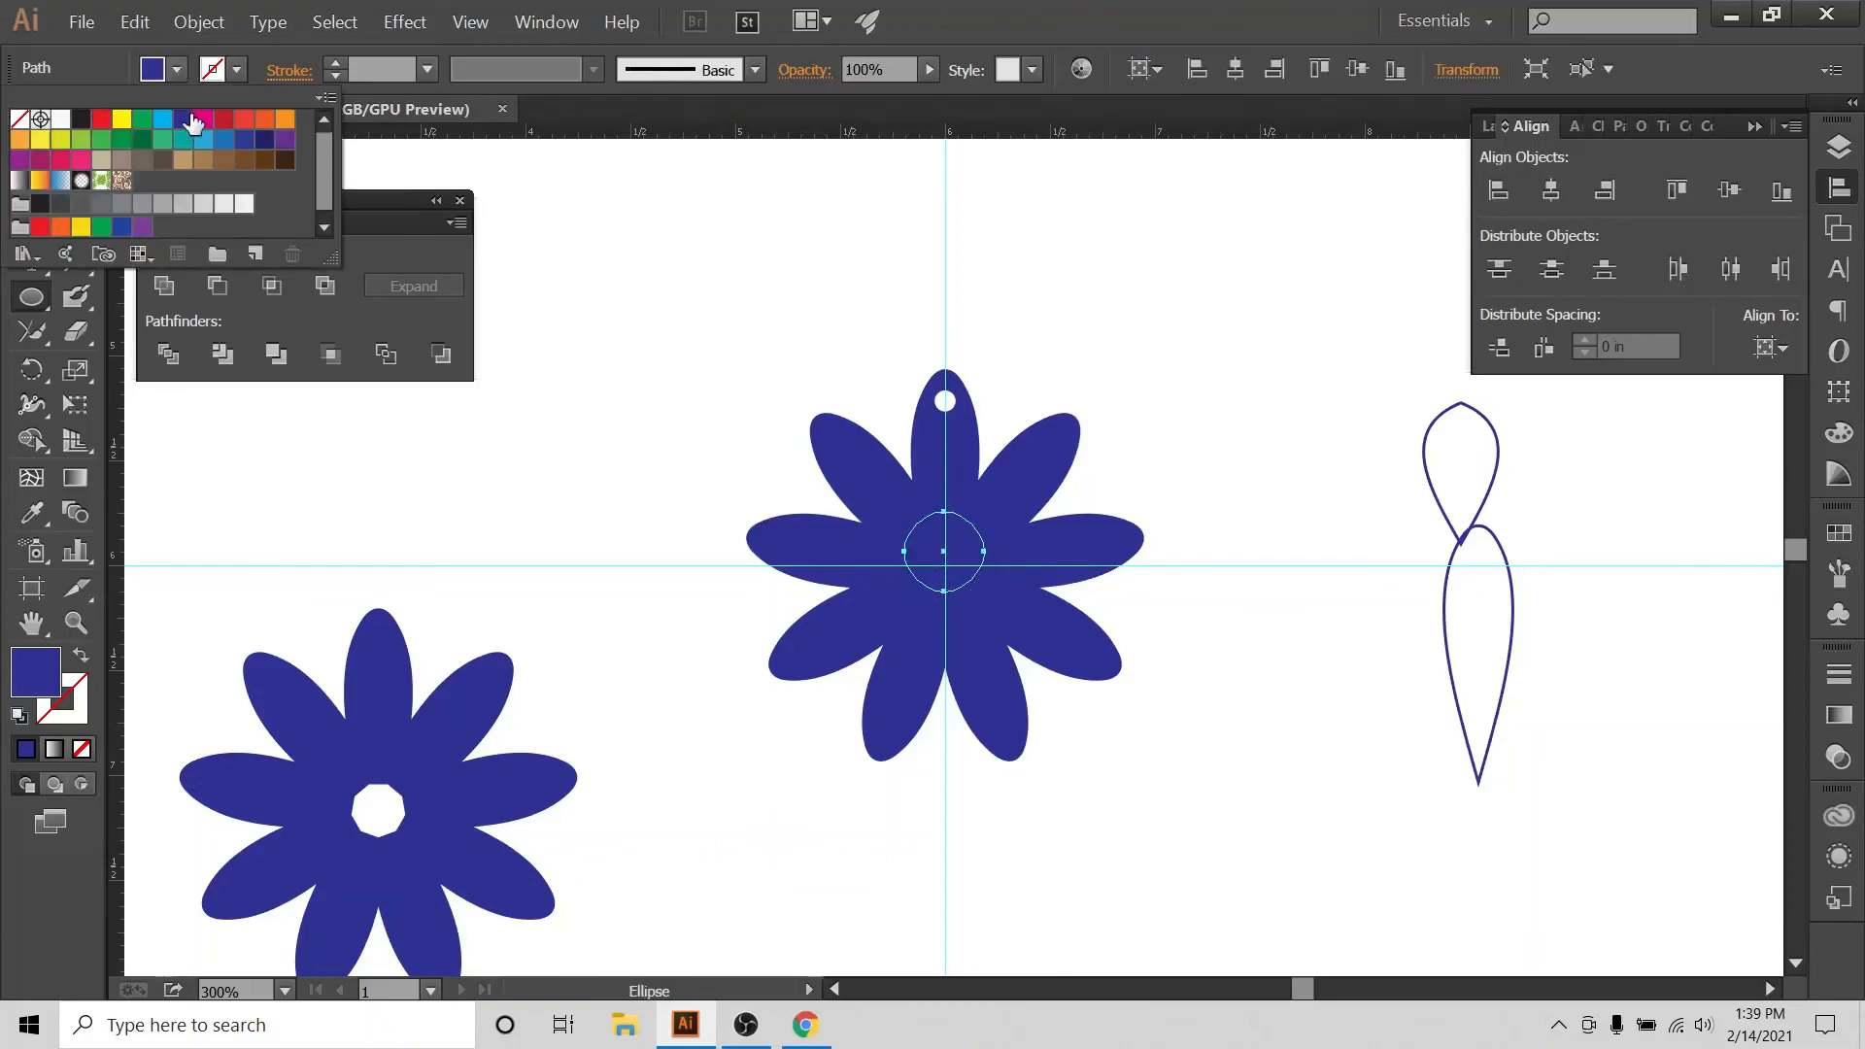
click(202, 119)
key(Escape)
key(v)
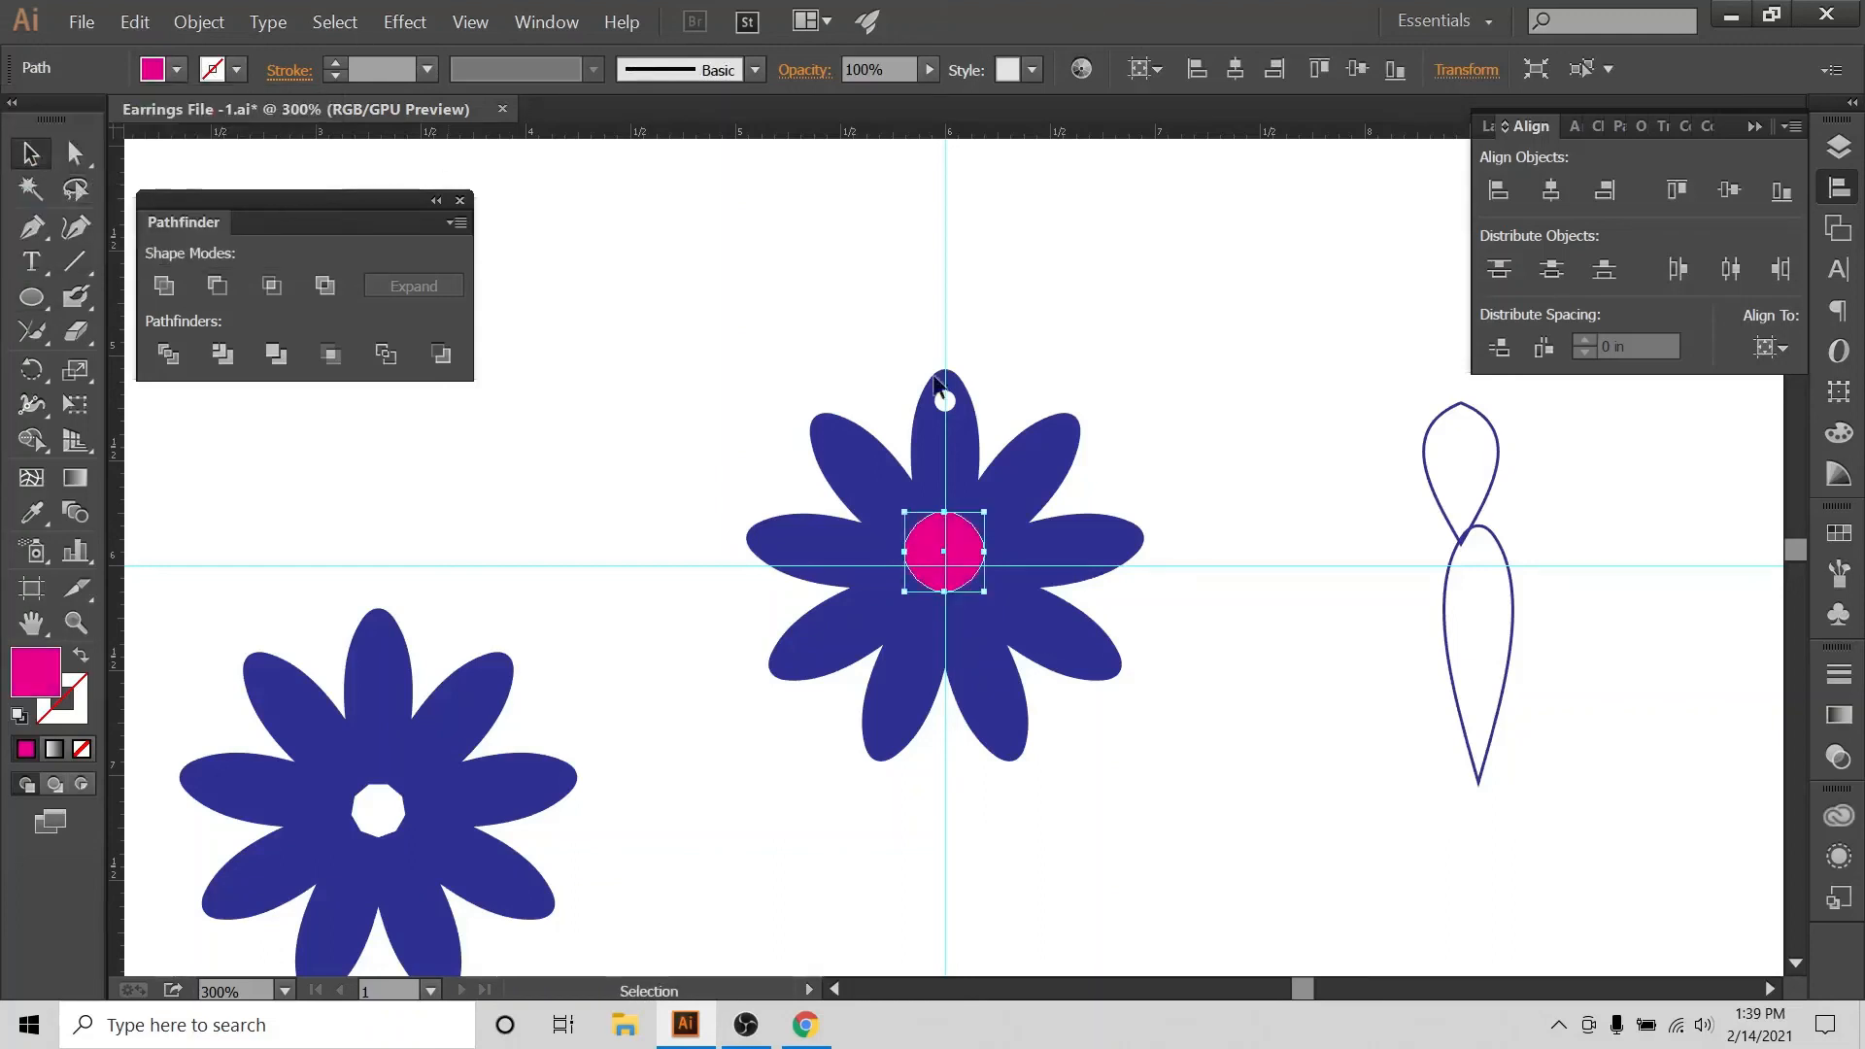
Center the magenta circle vertically with the central flower on the artboard, and deselect both.
drag(654, 350, 1054, 723)
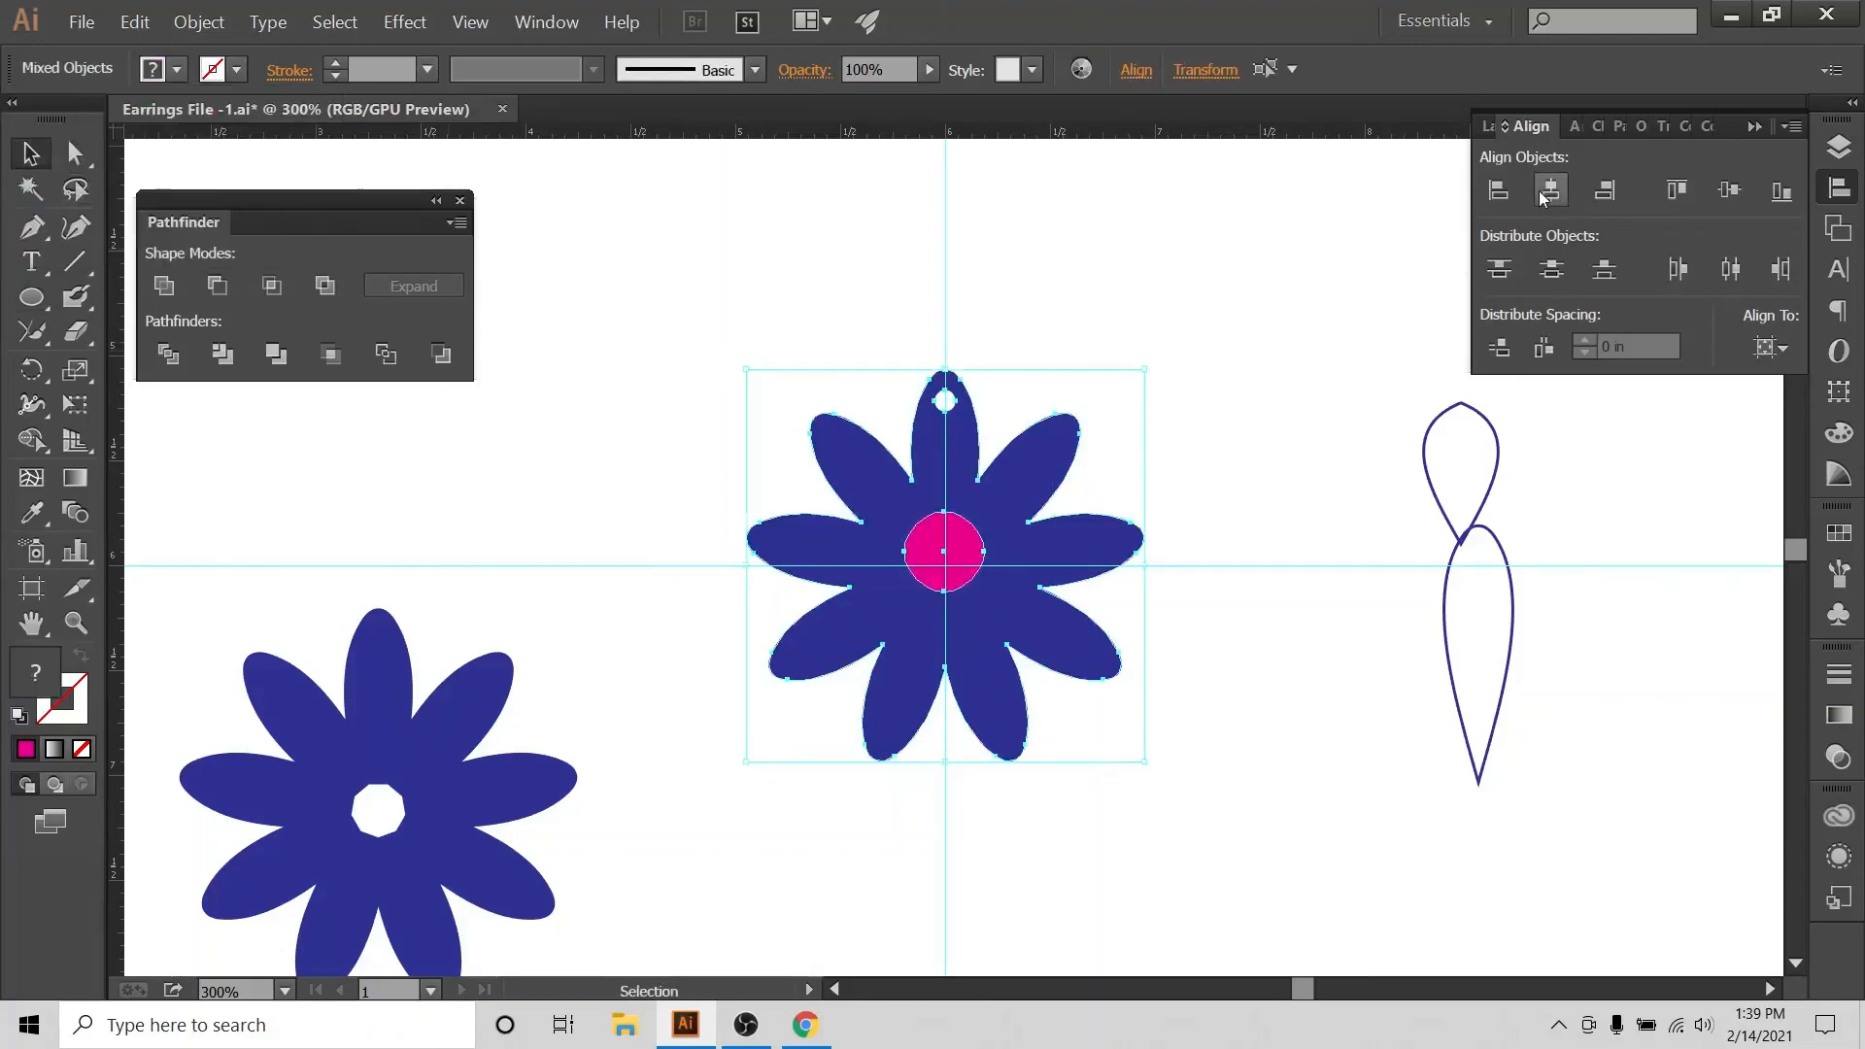
click(1730, 190)
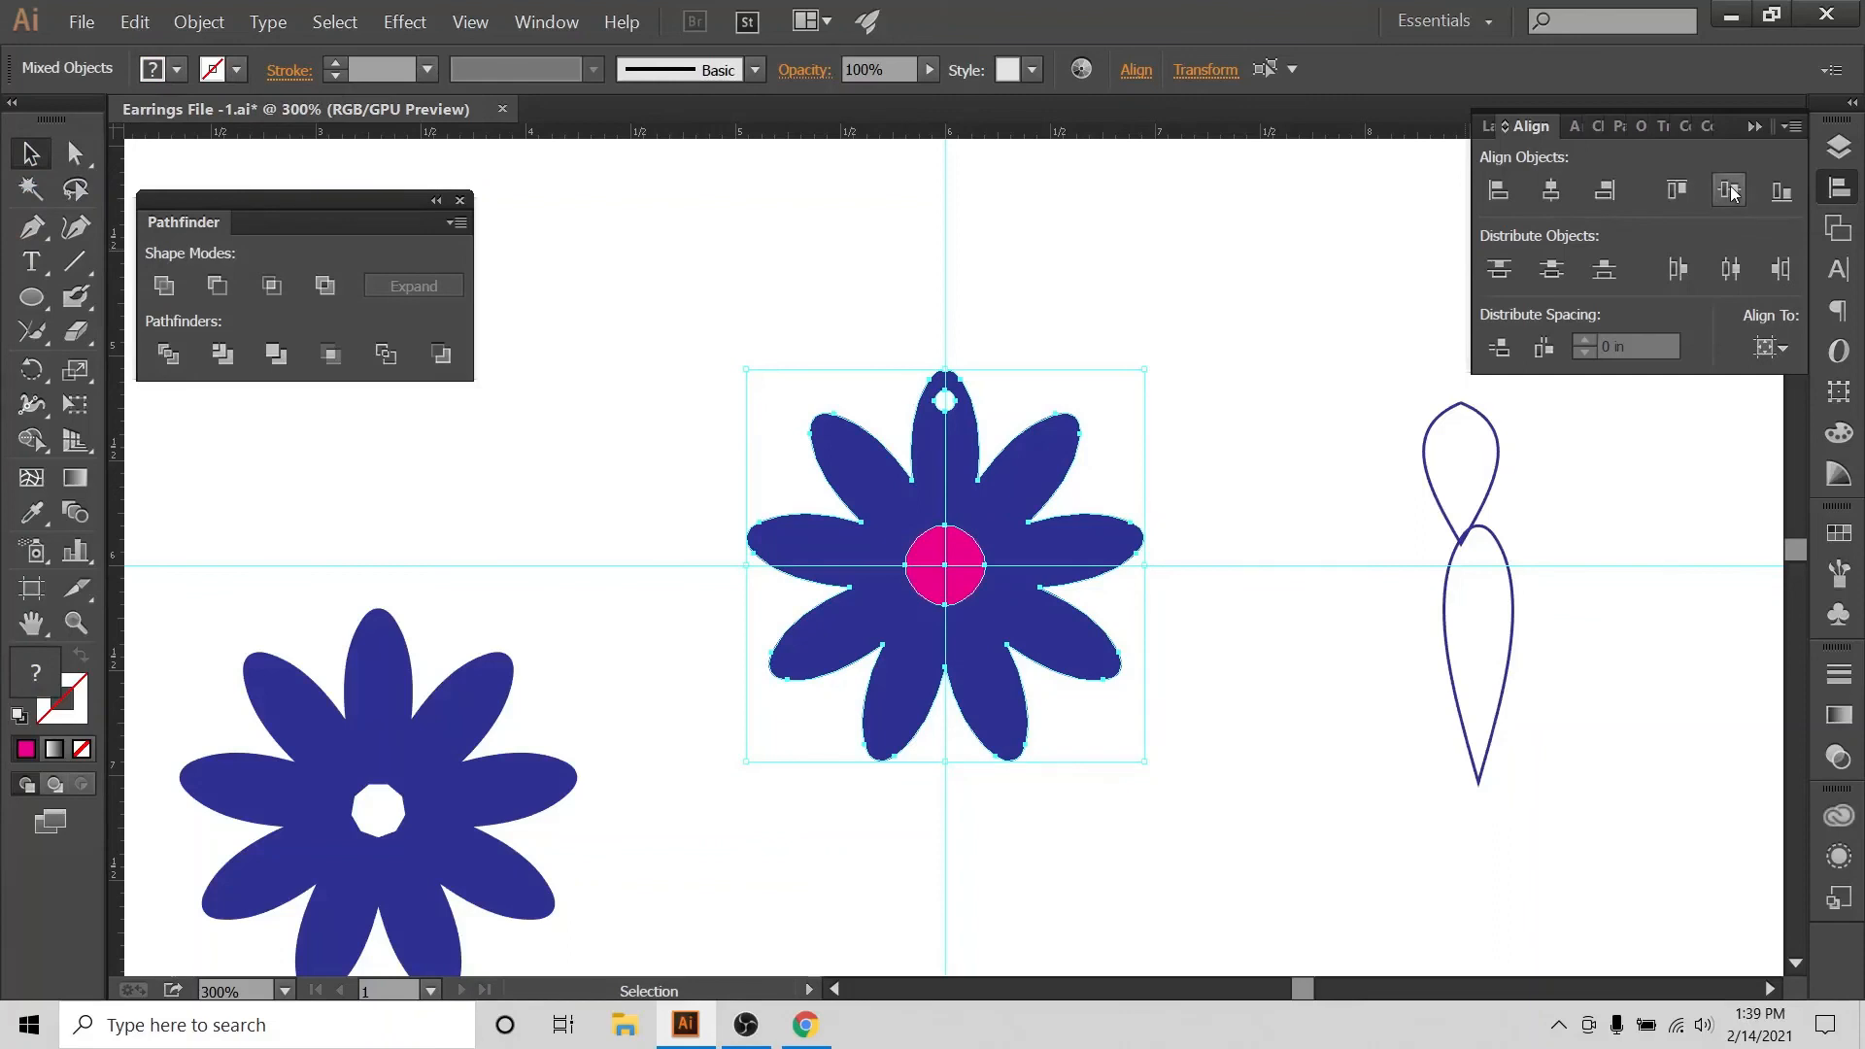
click(1117, 289)
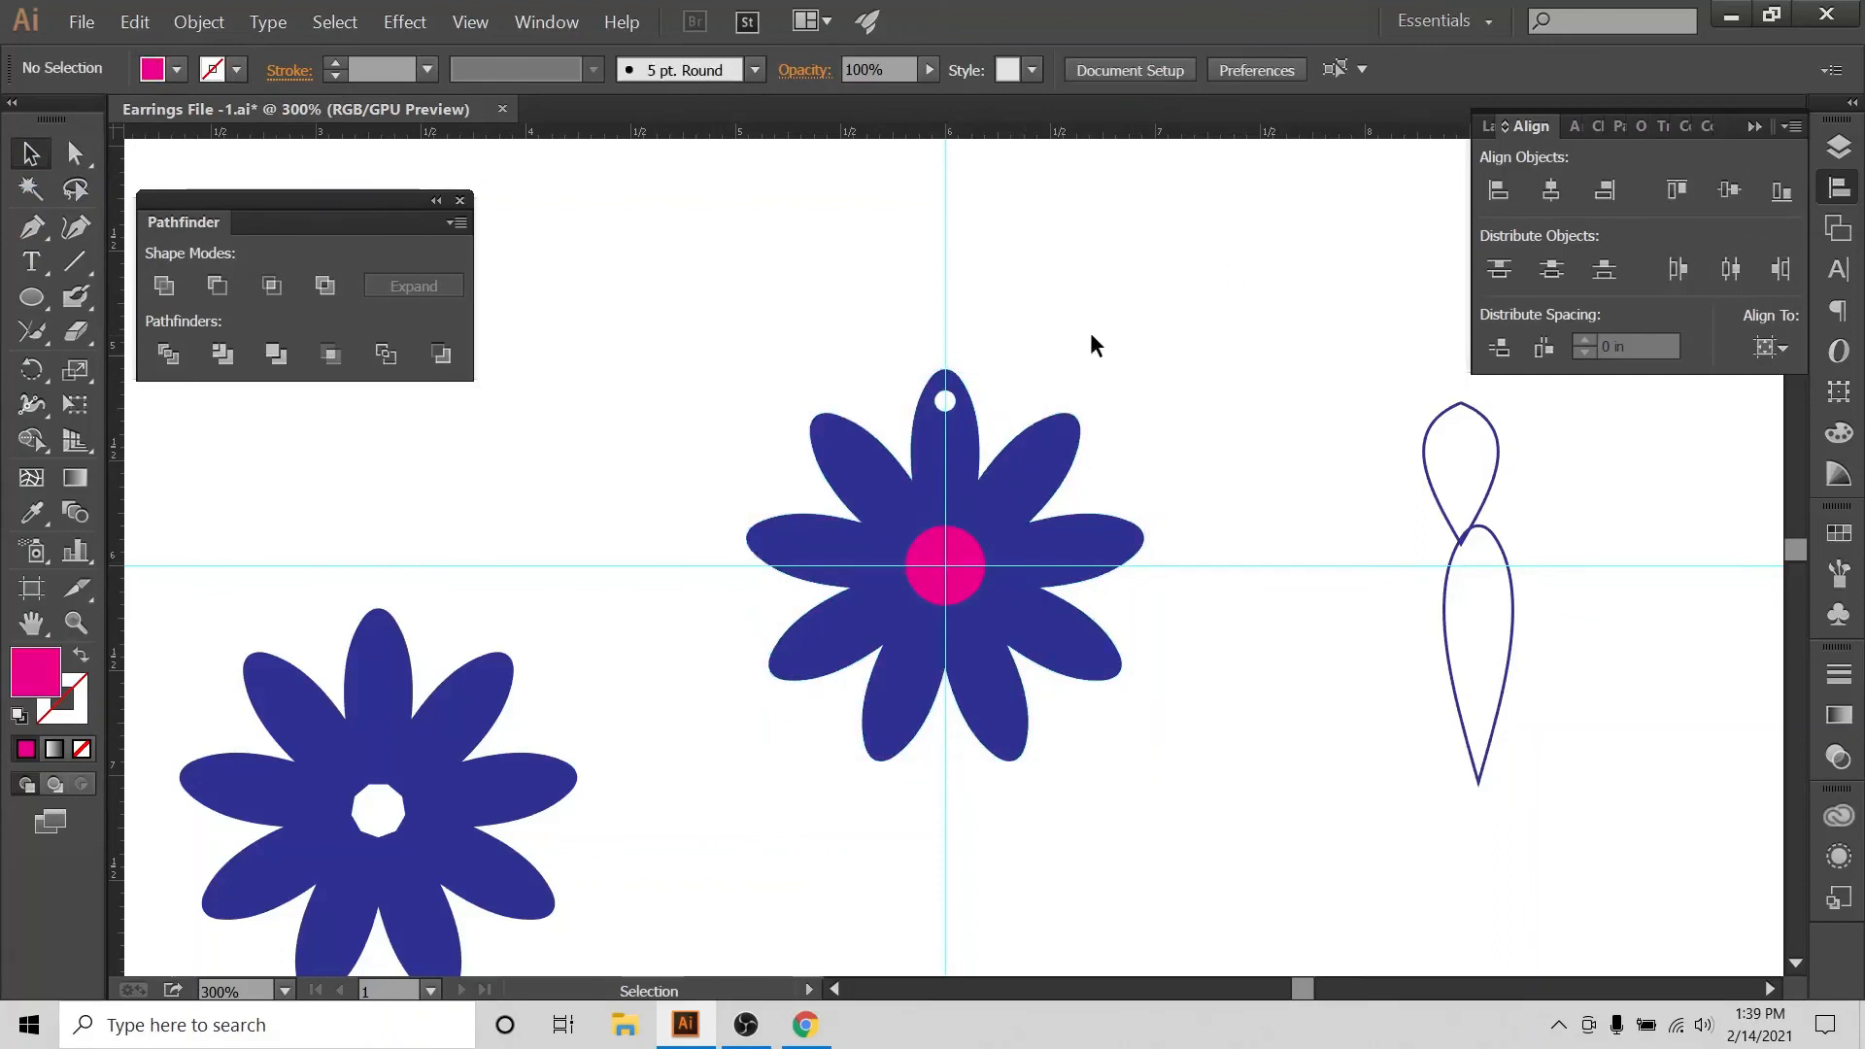
Subtract the magenta circle from the central flower with Minus Front to cut a round center hole.
drag(1091, 336, 874, 697)
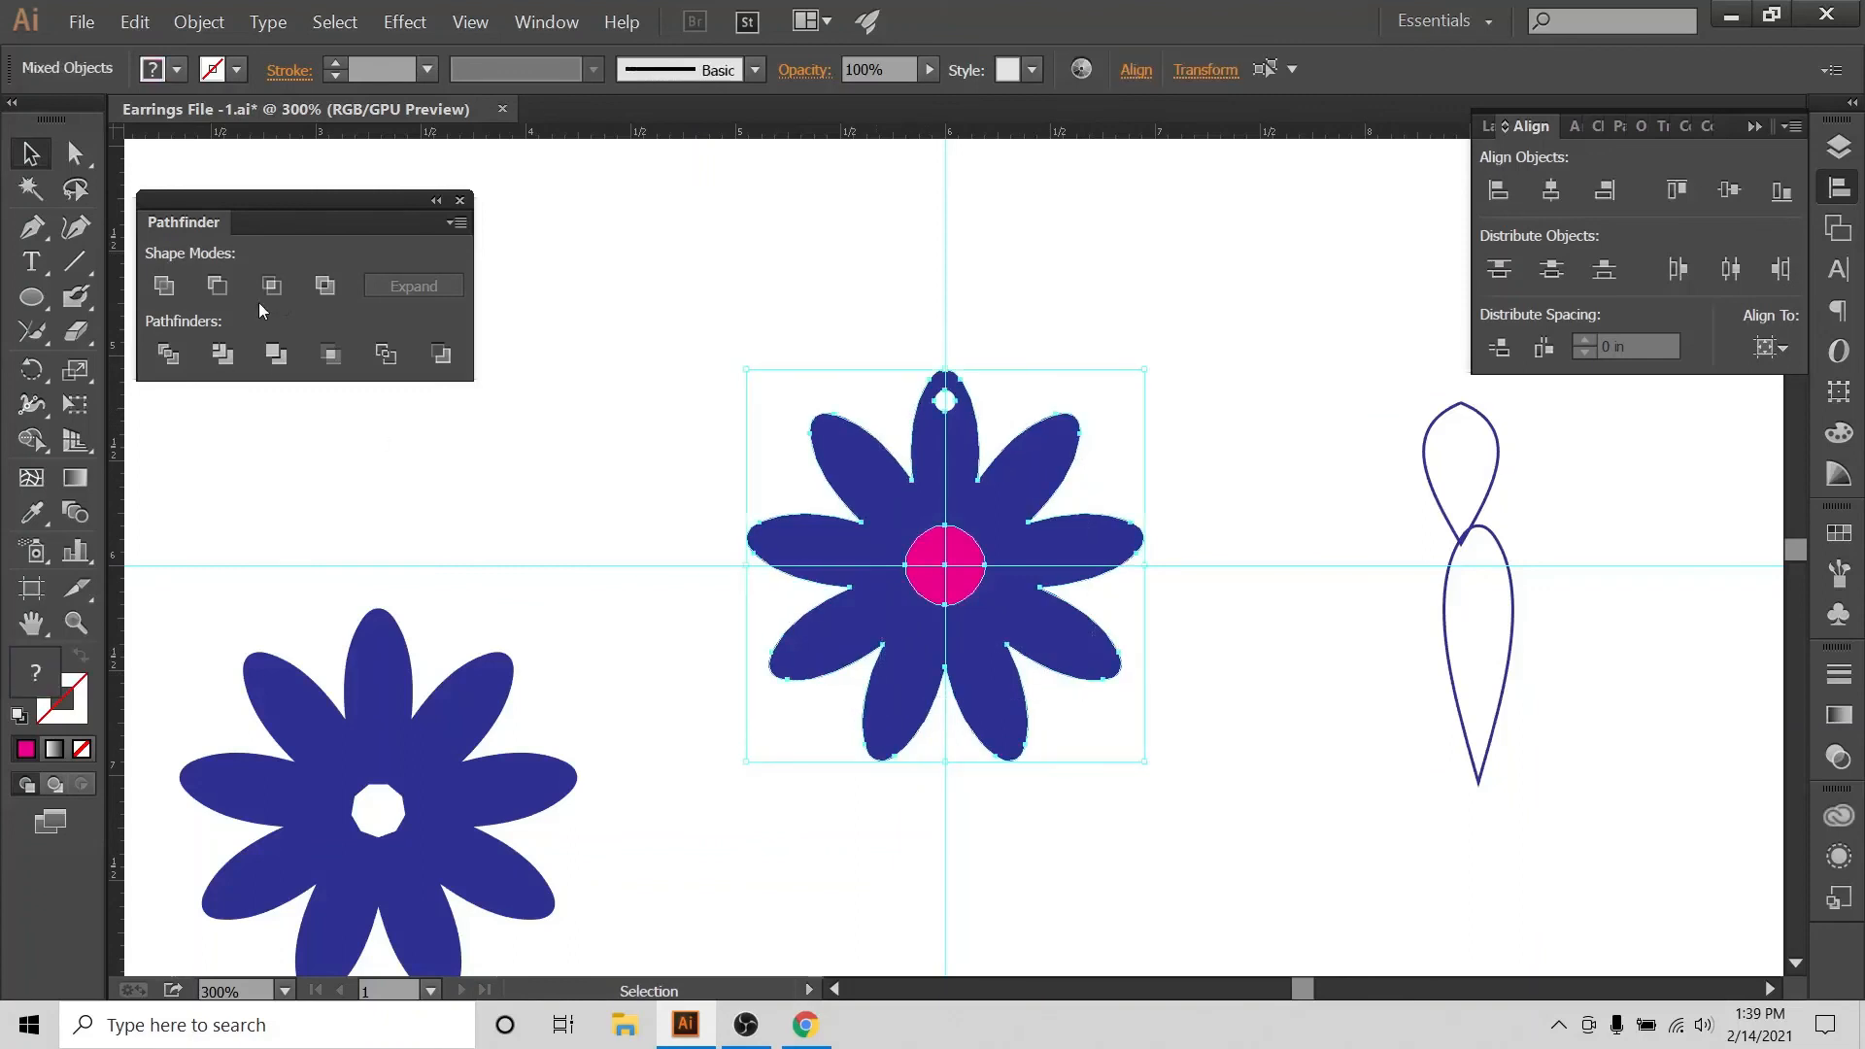
click(217, 286)
click(1205, 278)
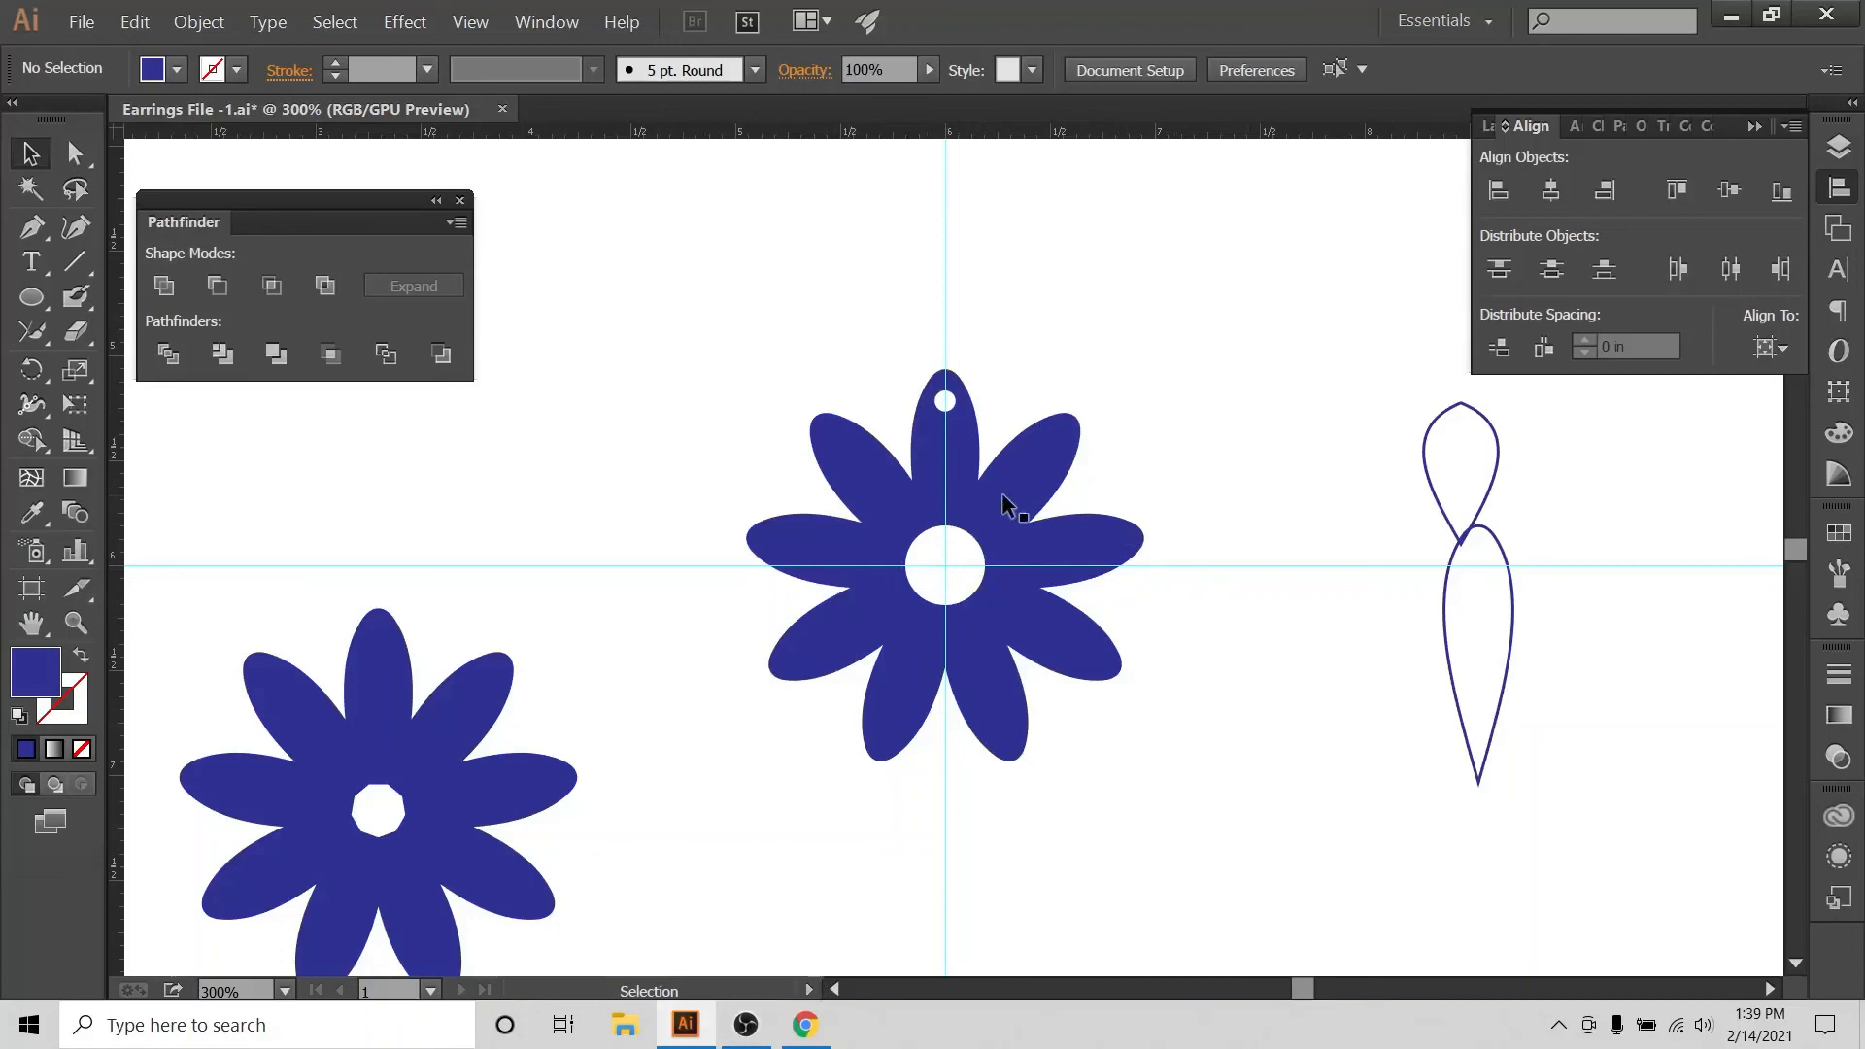
Shift the central flower off the guides and realign it to the artboard's horizontal and vertical center.
drag(1003, 492, 992, 451)
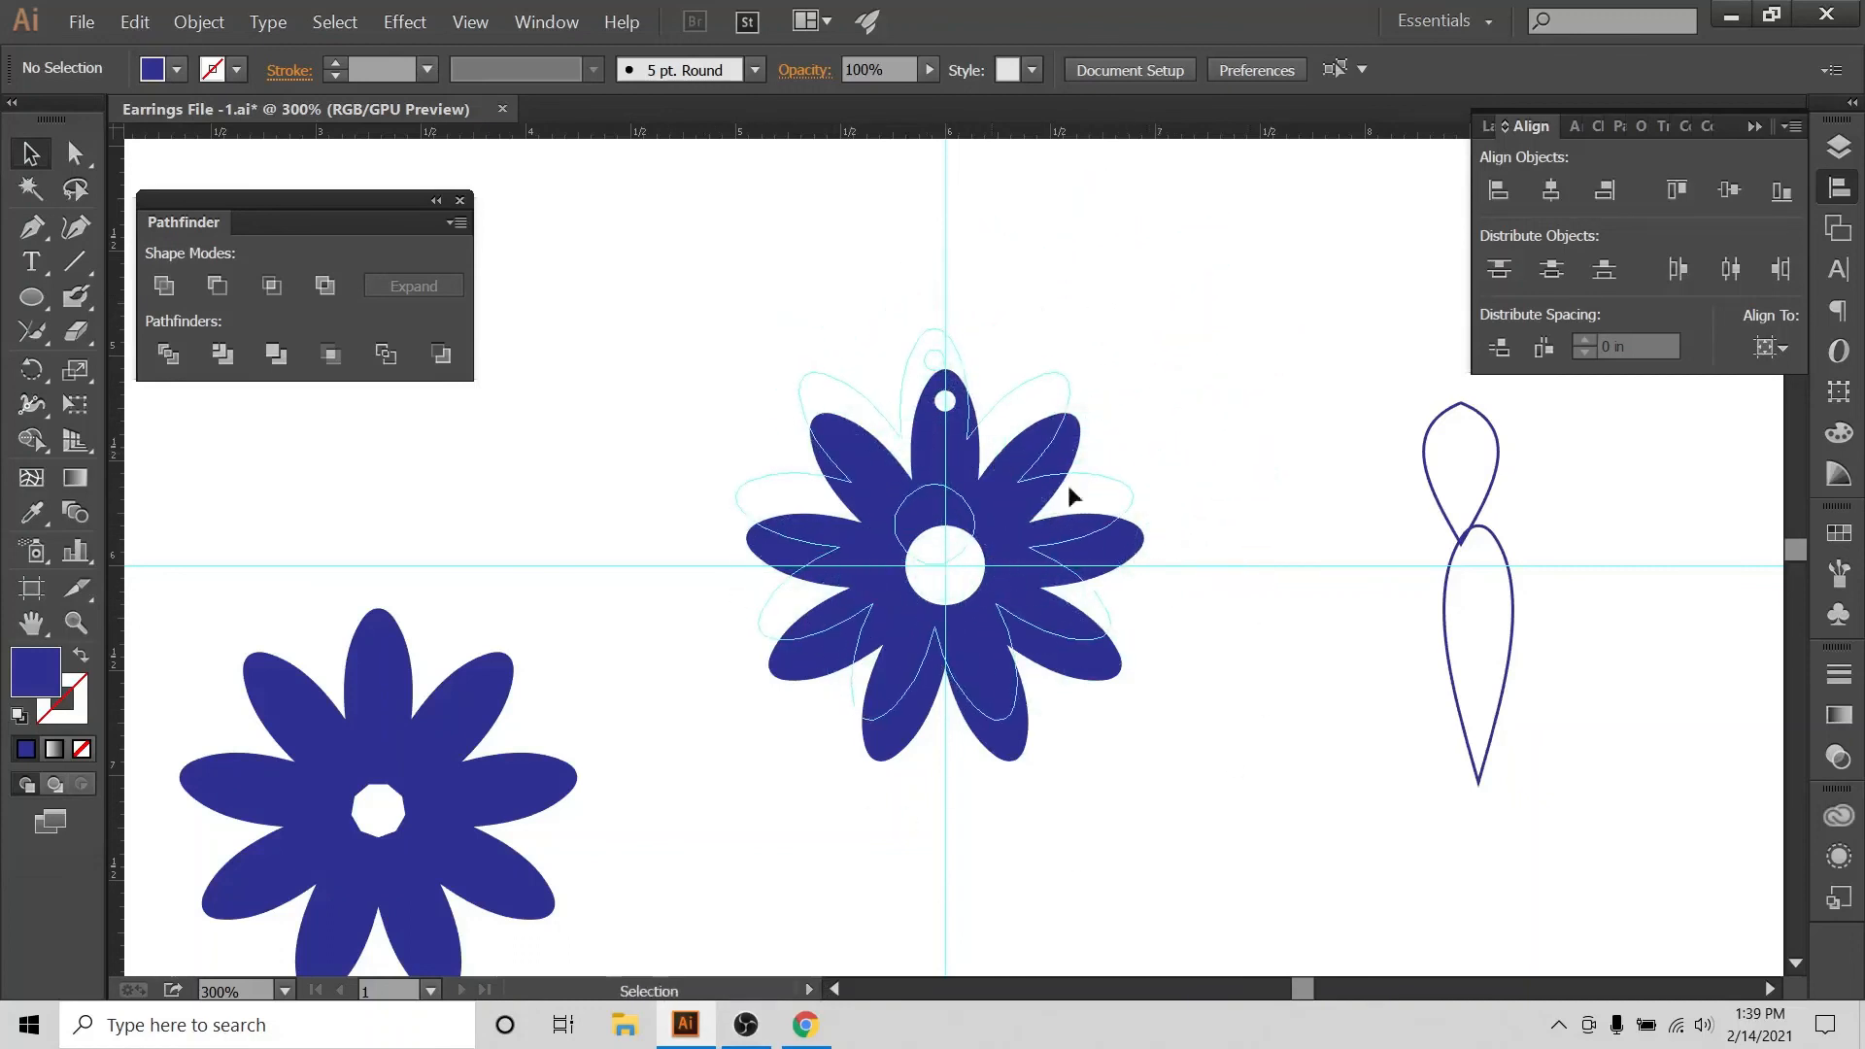
click(1551, 190)
click(1730, 190)
Switch to Chrome to examine the daisy earrings reference image on Etsy, and return to Illustrator.
click(806, 1025)
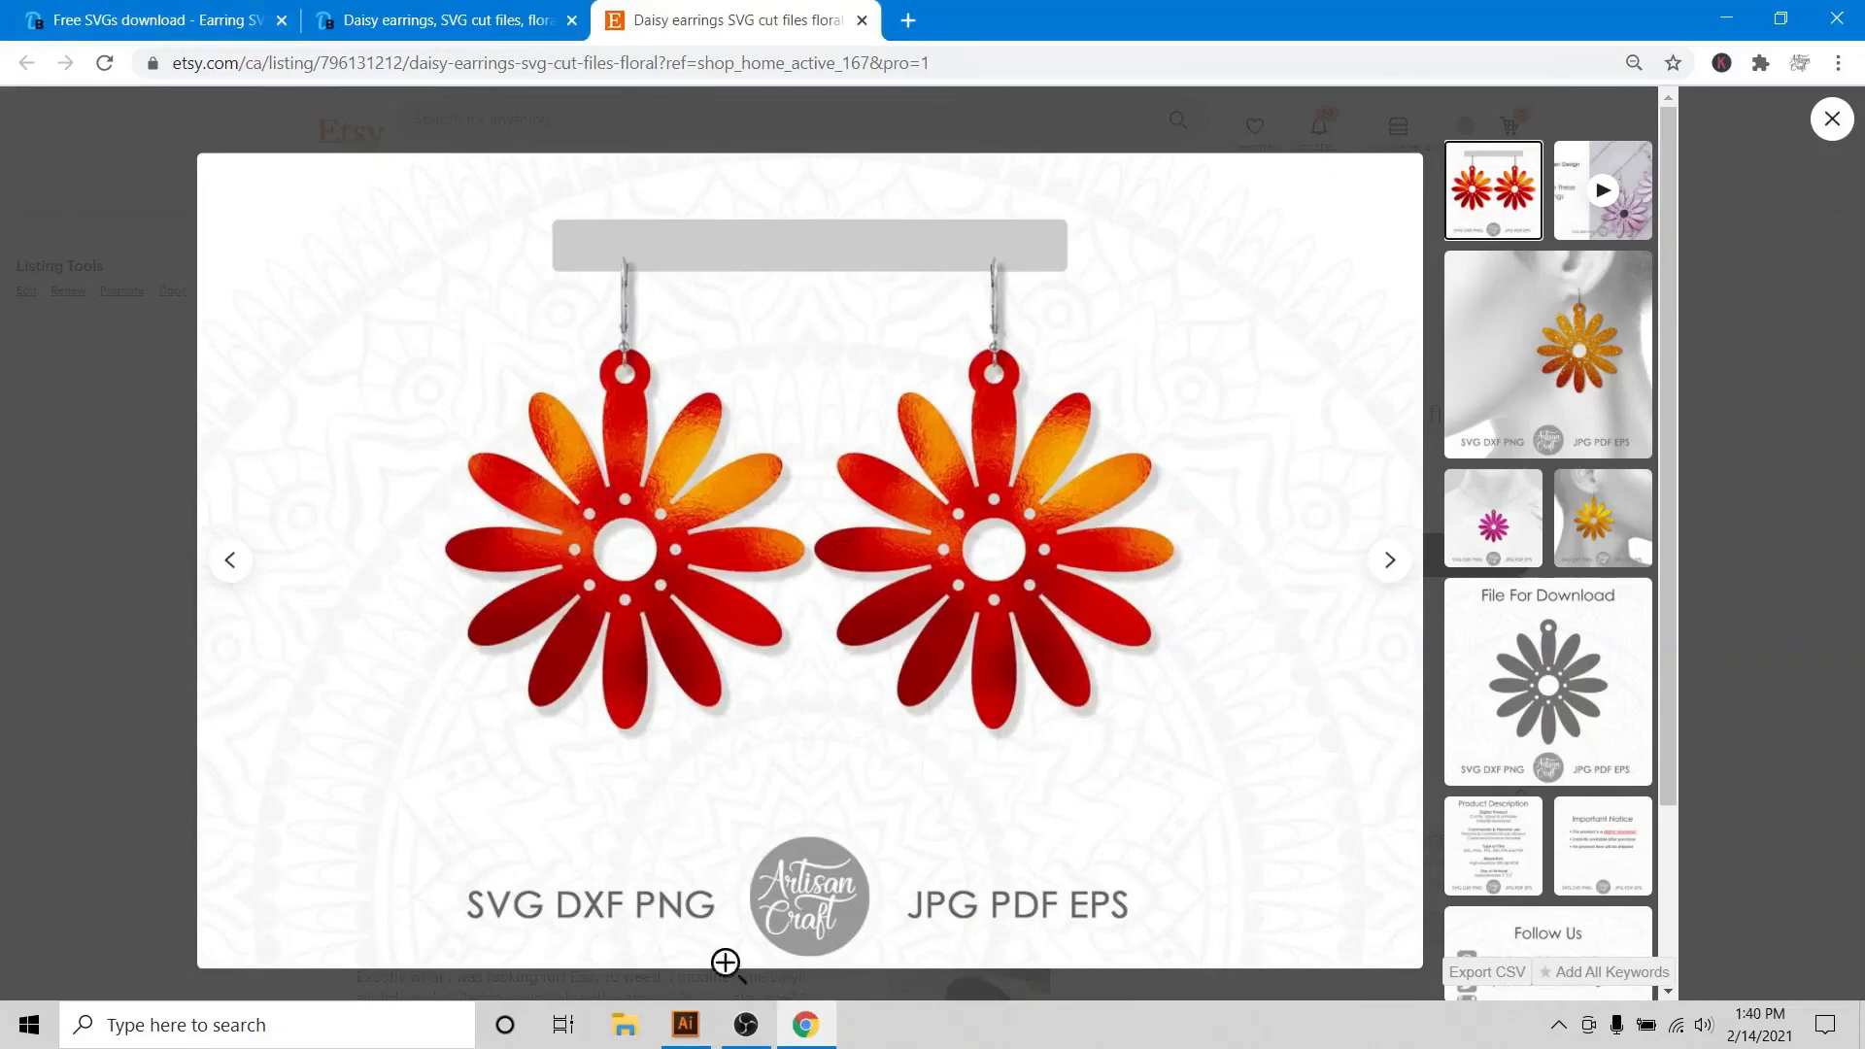
click(686, 1025)
click(1240, 379)
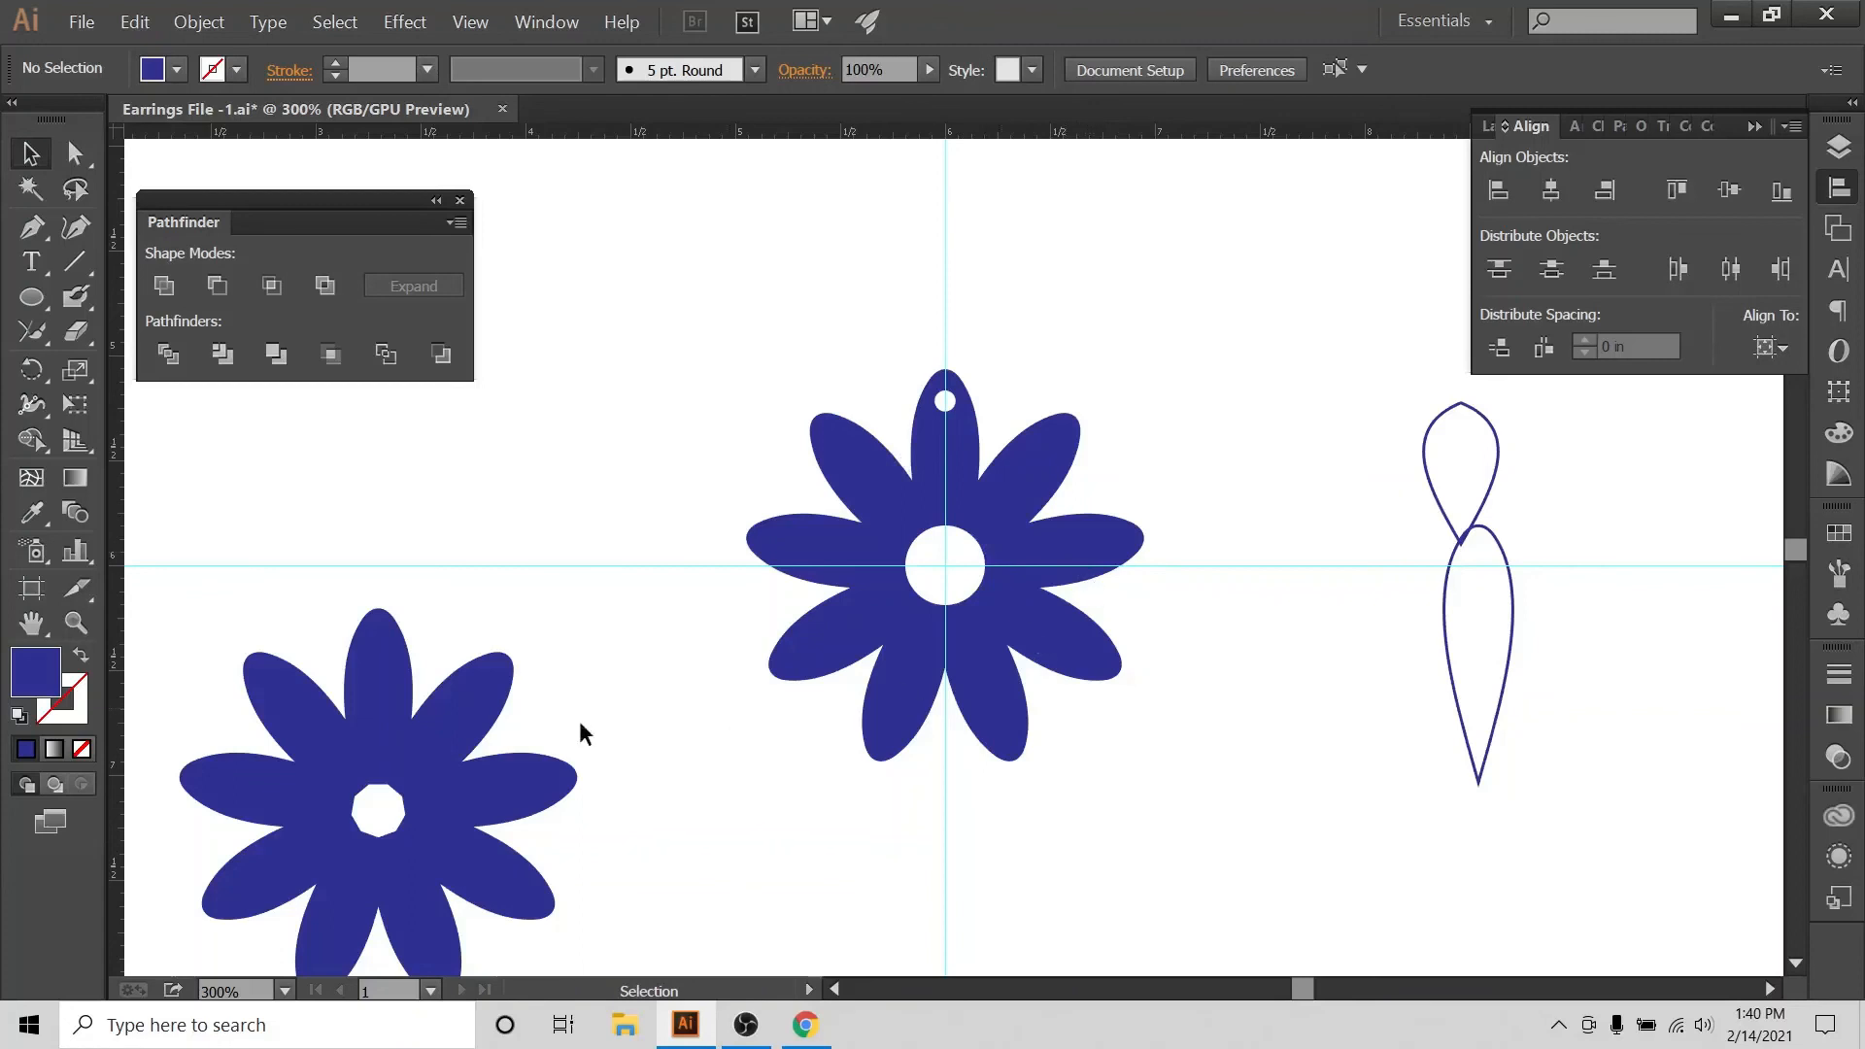
Move the spare flower up beside the central one, and shift the long petal outline away from the short one.
drag(471, 760, 581, 615)
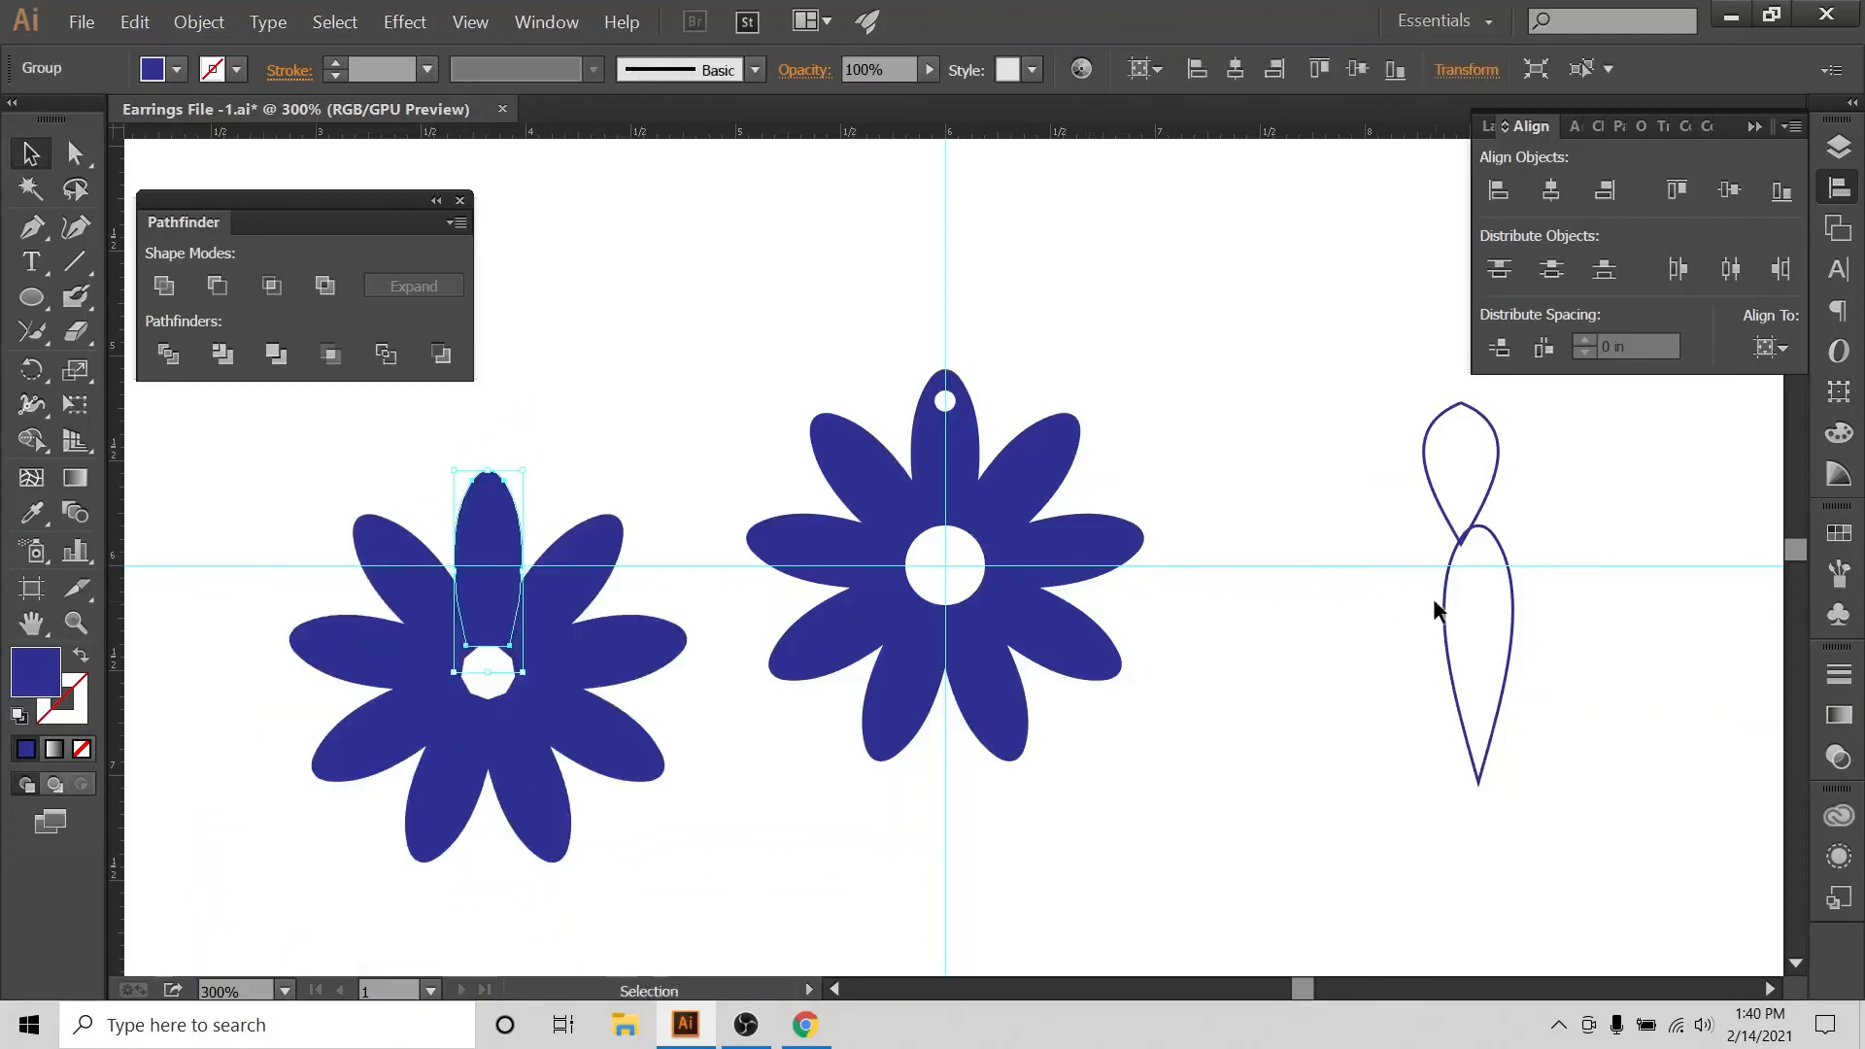
click(1452, 692)
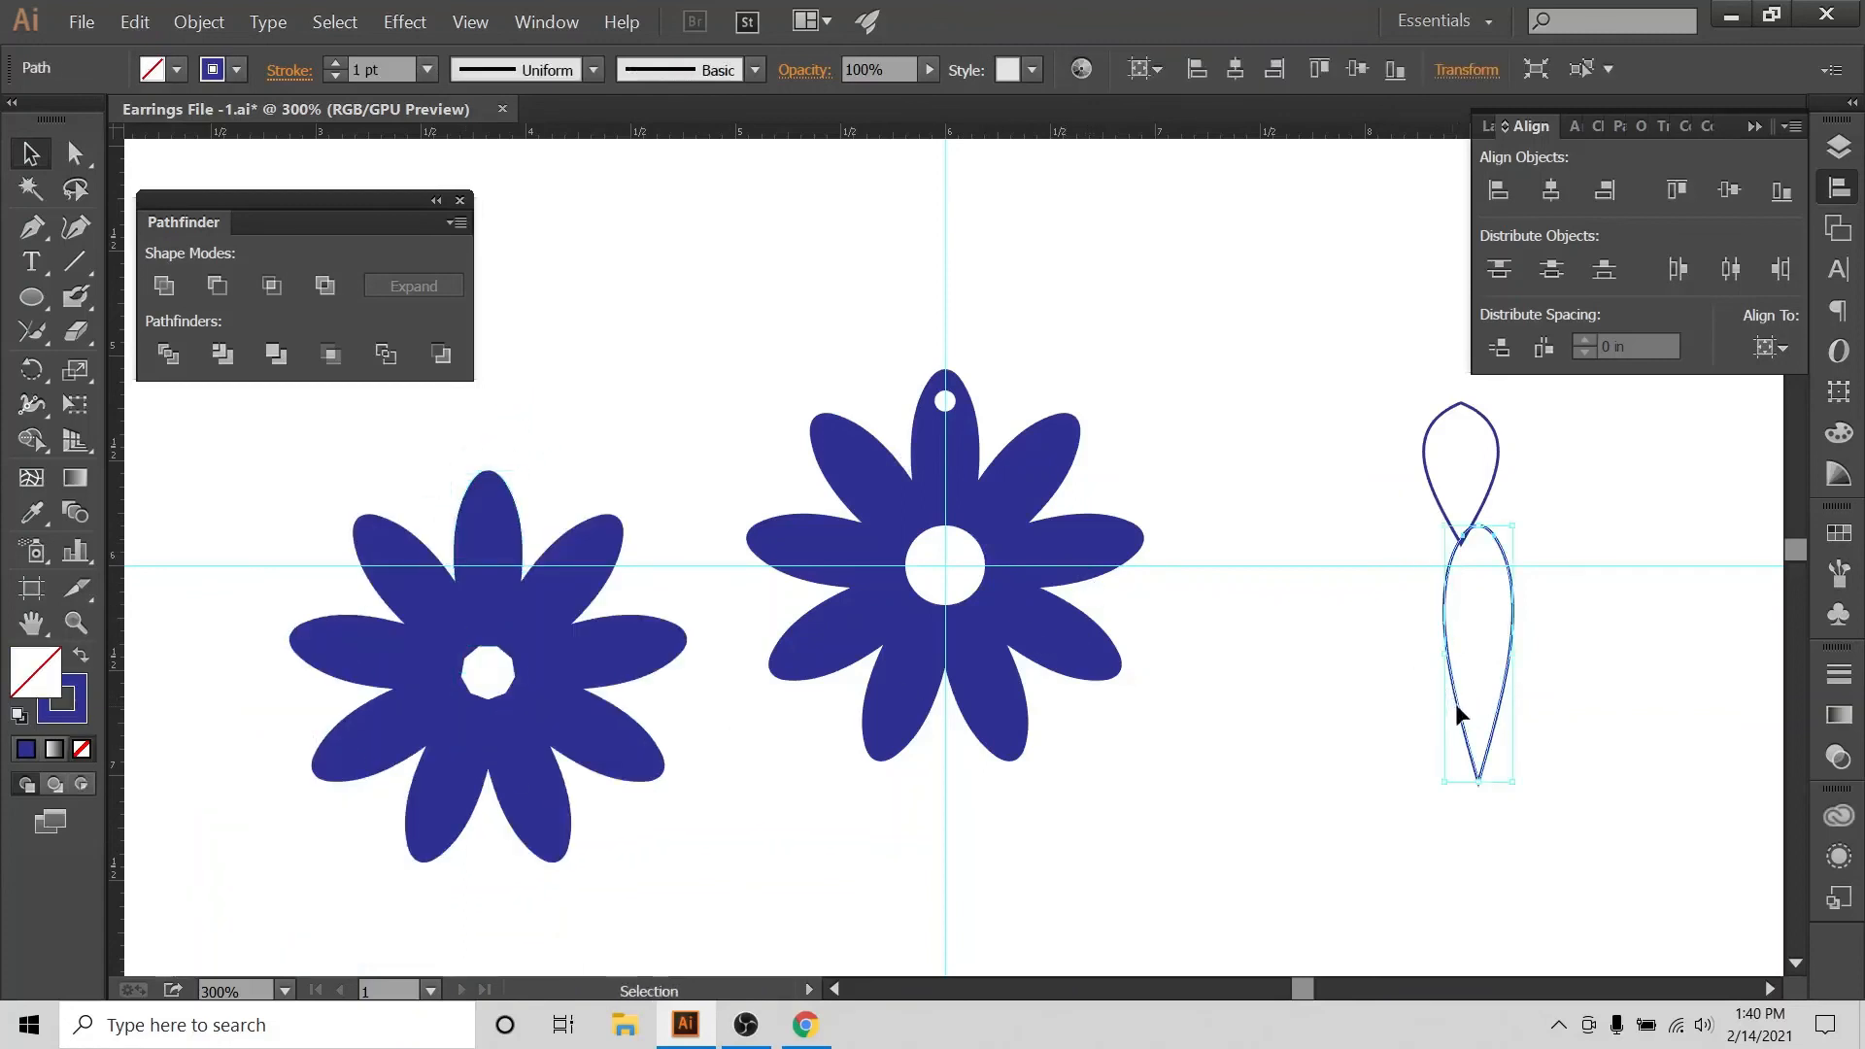
drag(1458, 707, 1286, 724)
click(1474, 756)
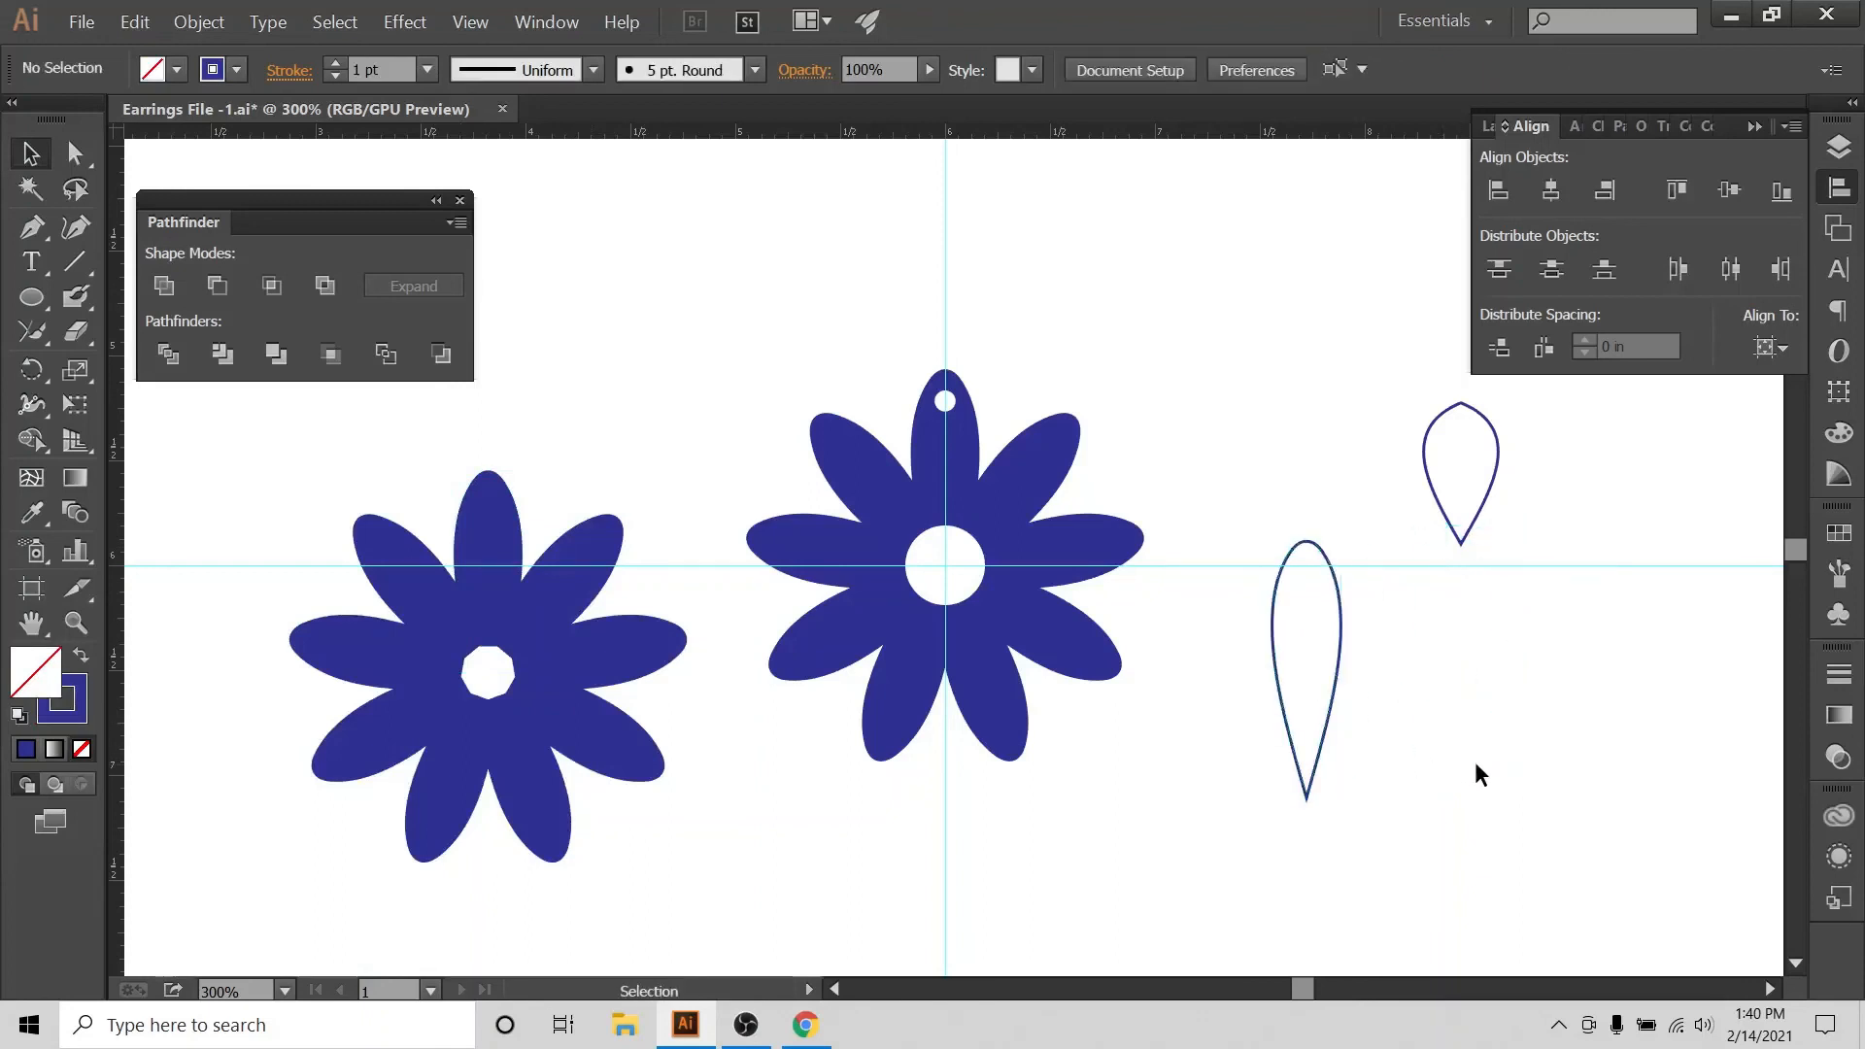